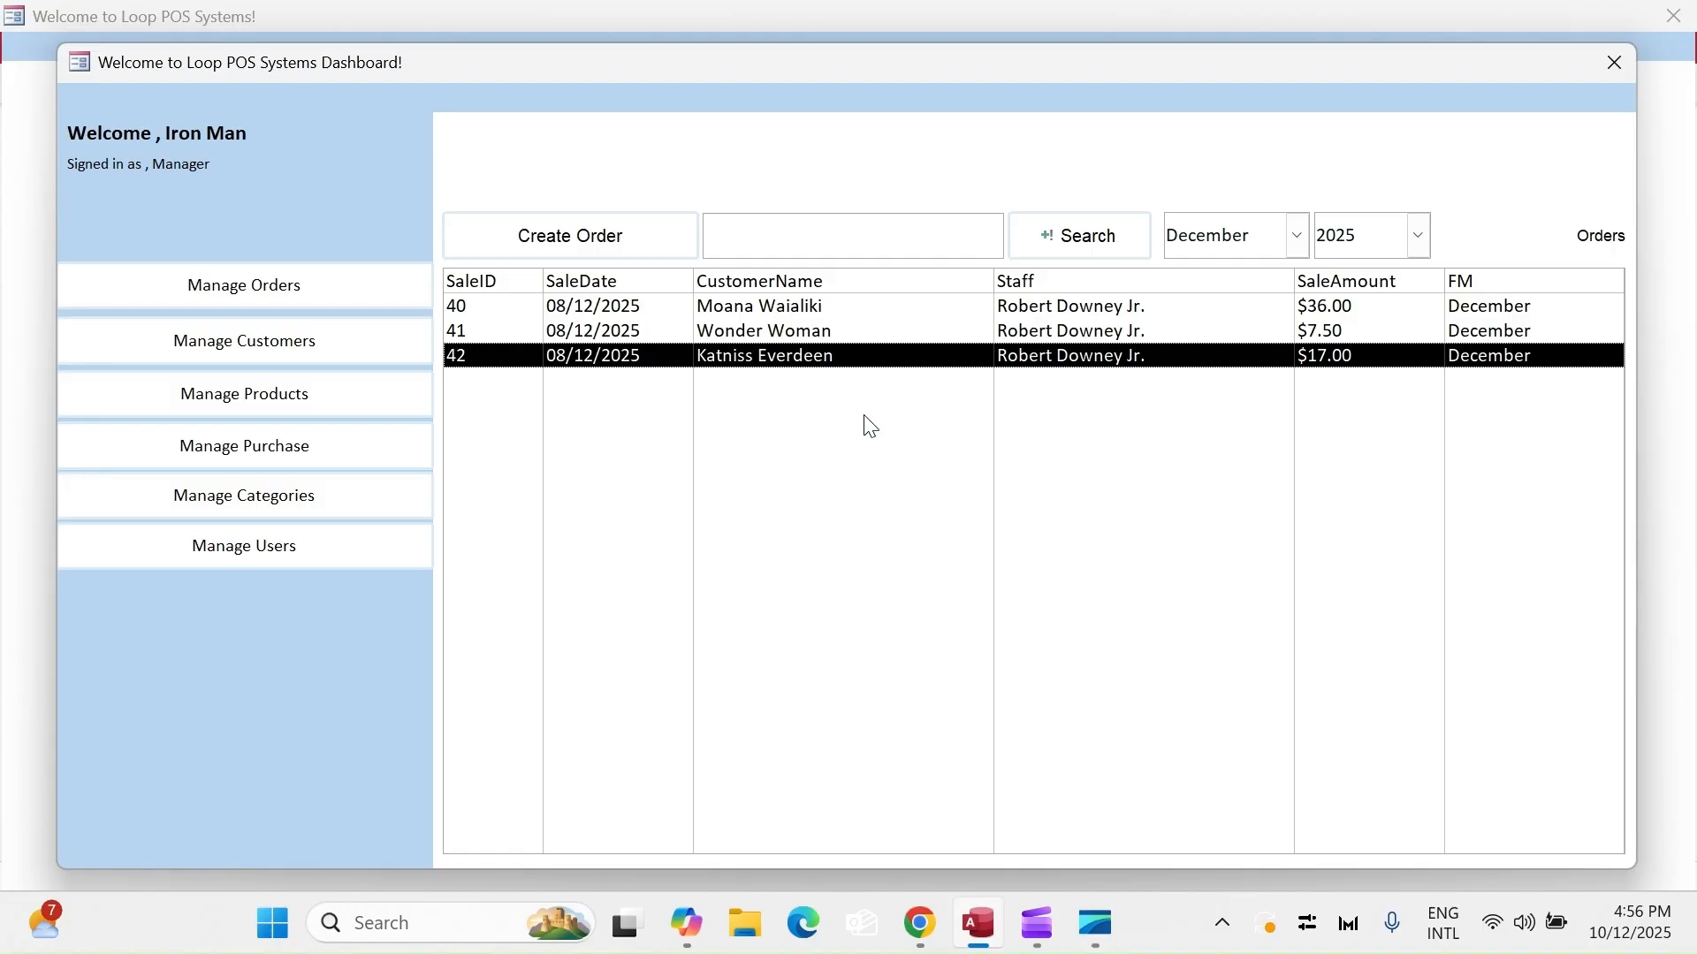
- Close the POS dashboard and the welcome form behind it to leave the database window empty
{"action": "left_click", "coordinate": [1609, 68]}
{"action": "right_click", "coordinate": [1204, 45]}
{"action": "left_click", "coordinate": [1155, 325]}
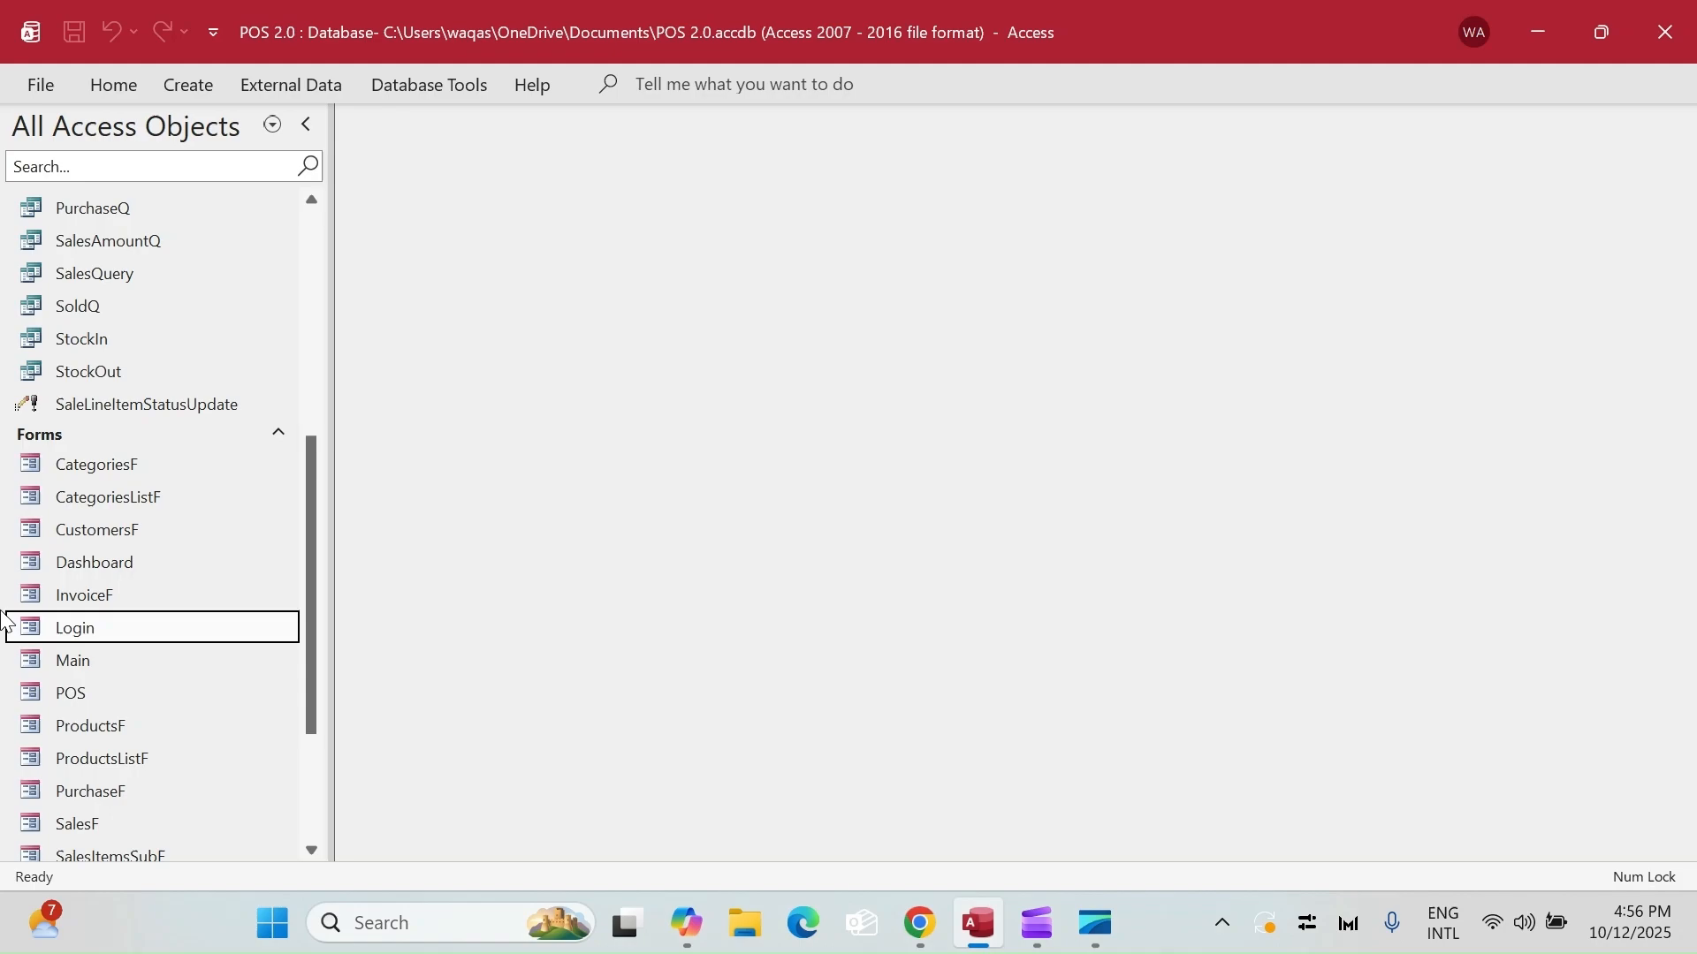
- Look through the database objects and open the InventoryMovementR report for review, then close it
{"action": "scroll", "coordinate": [146, 634], "scroll_direction": "up", "scroll_amount": 5}
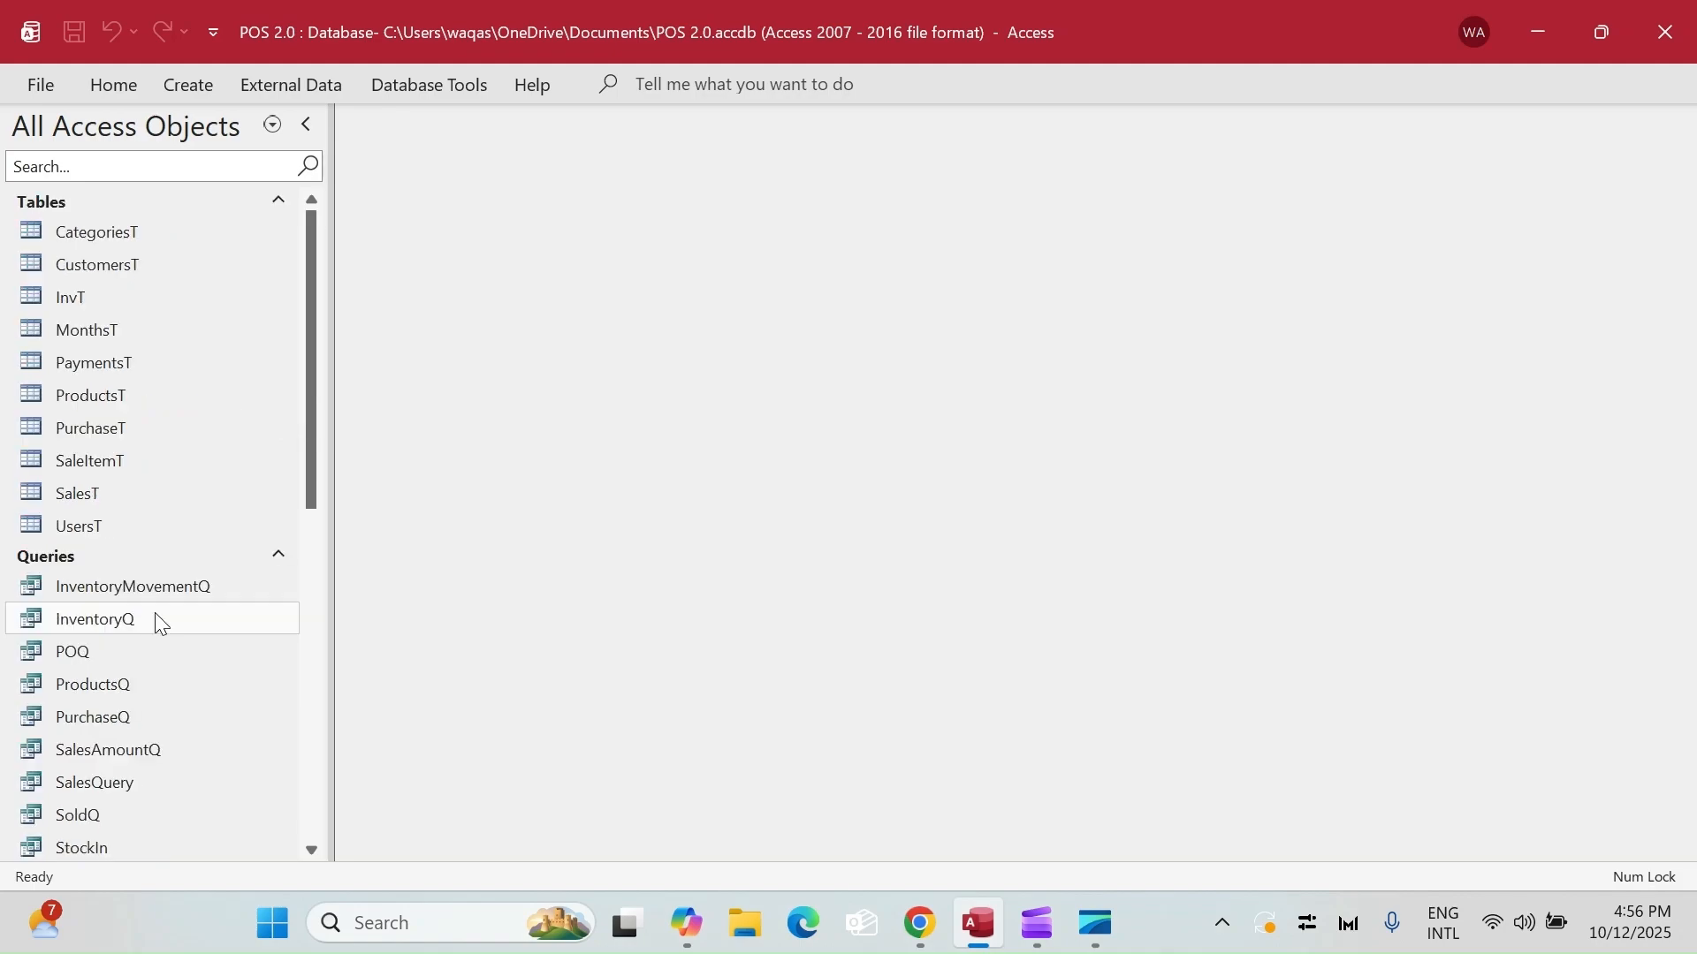
{"action": "scroll", "coordinate": [159, 623], "scroll_direction": "down", "scroll_amount": 8}
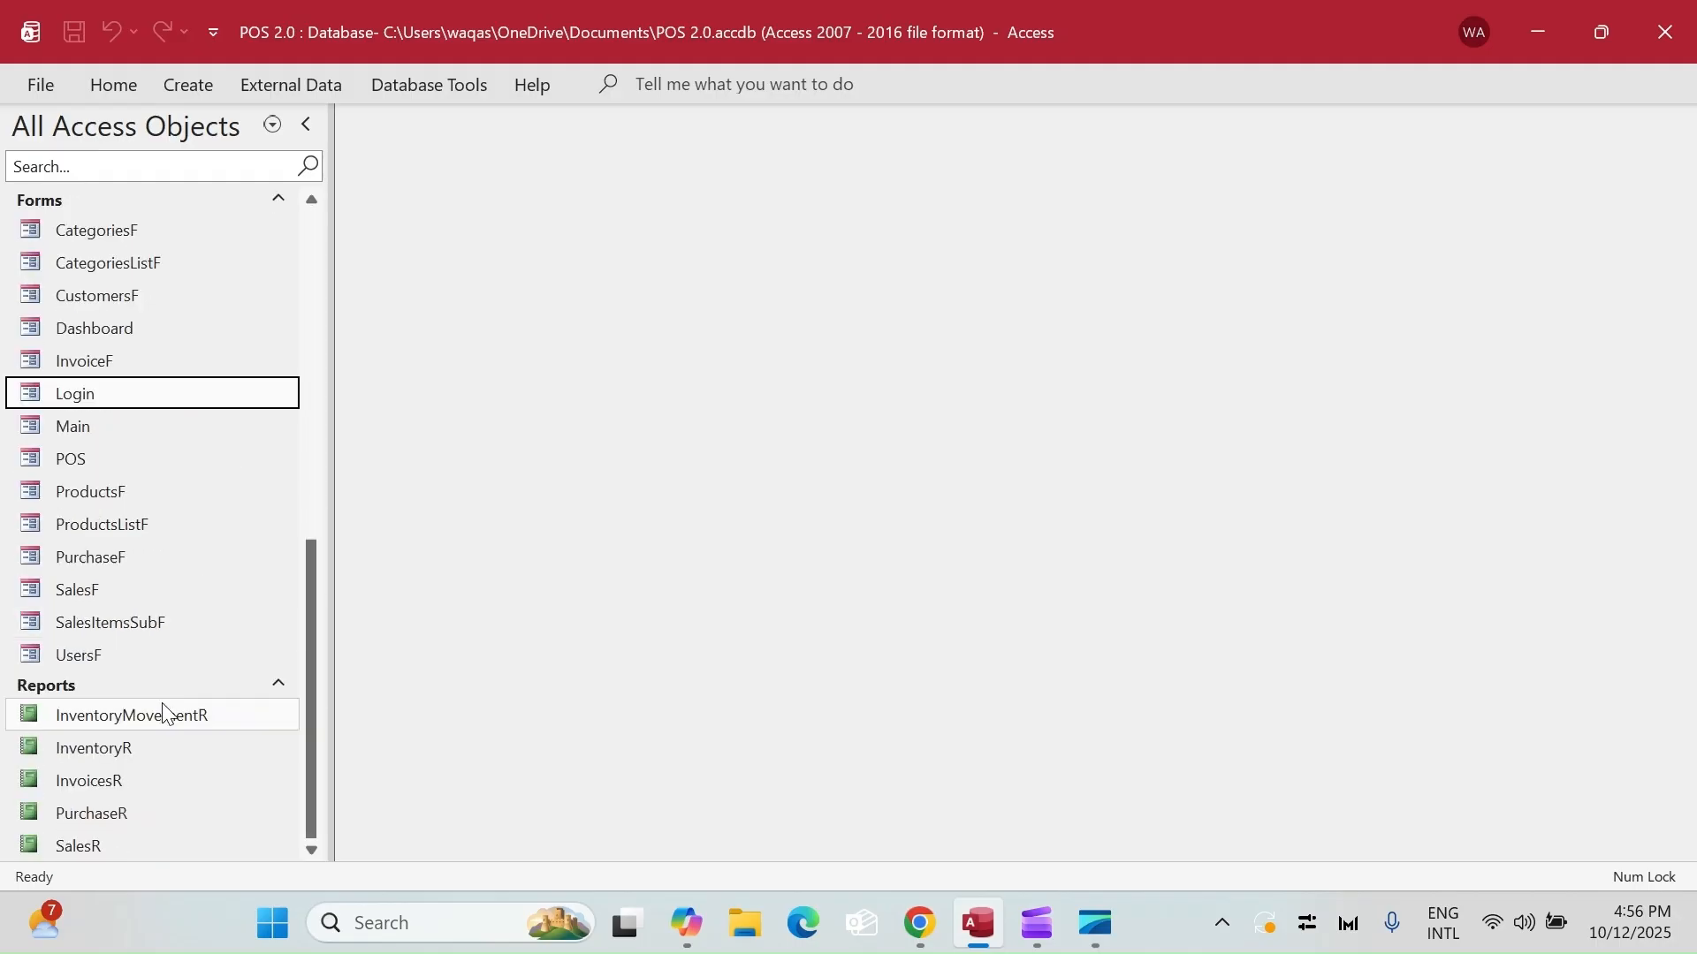
{"action": "left_click", "coordinate": [162, 714]}
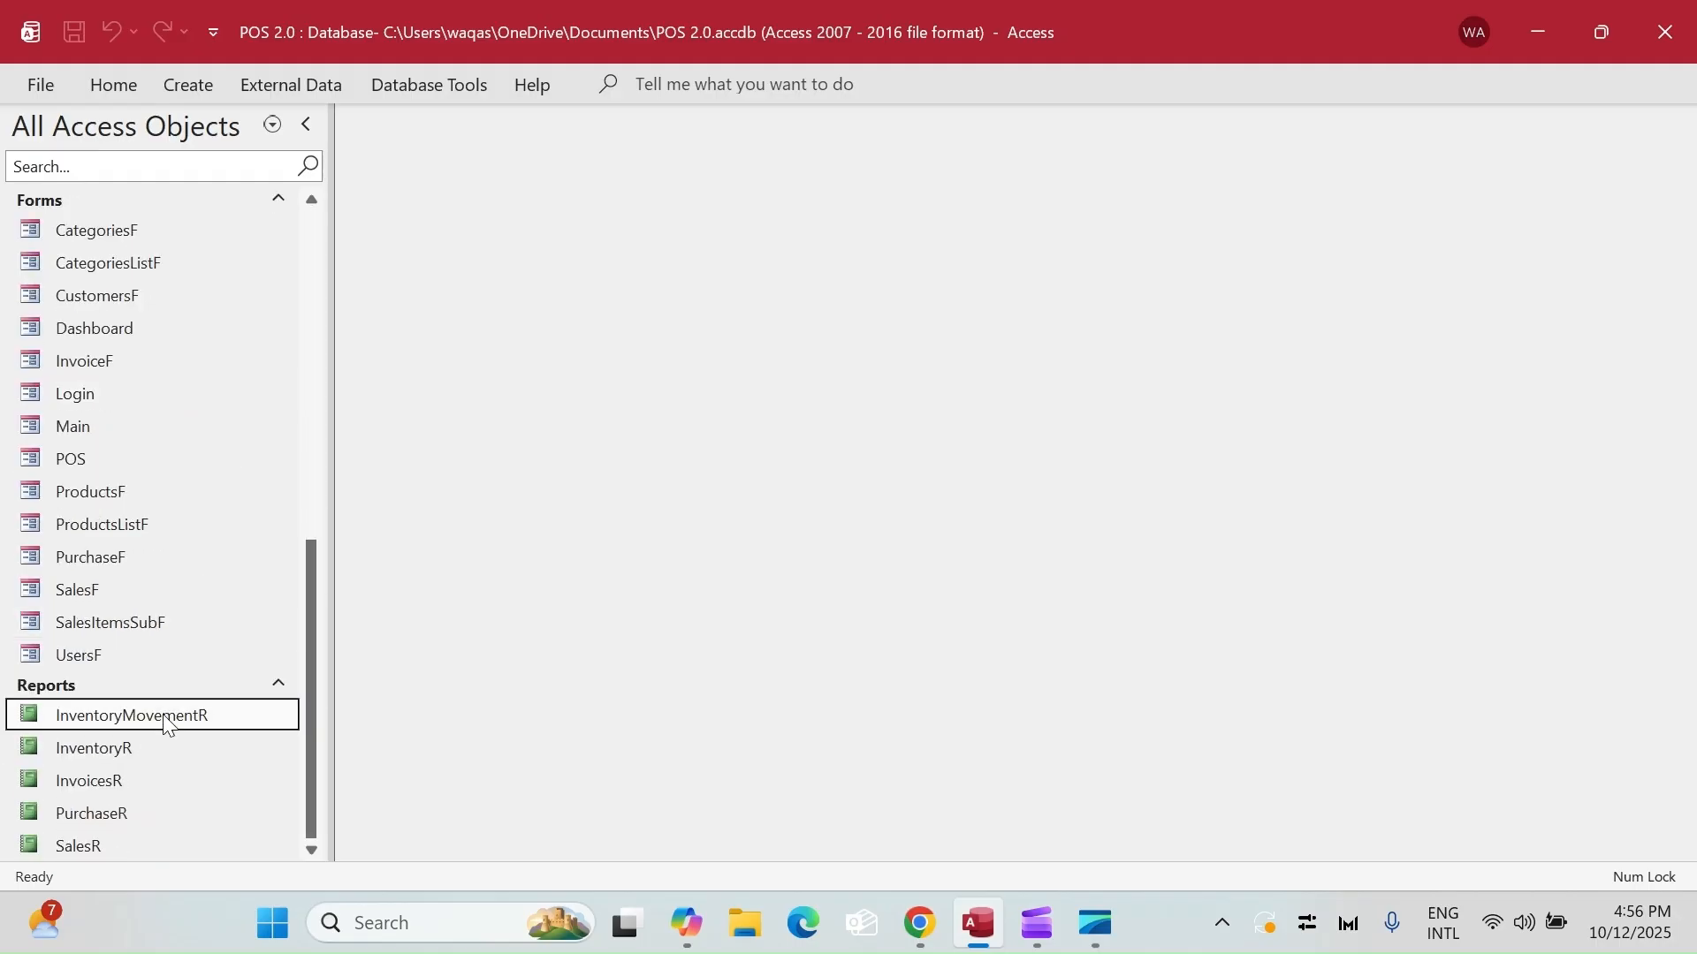
{"action": "double_click", "coordinate": [168, 724]}
{"action": "left_click_drag", "start_coordinate": [836, 154], "coordinate": [912, 137]}
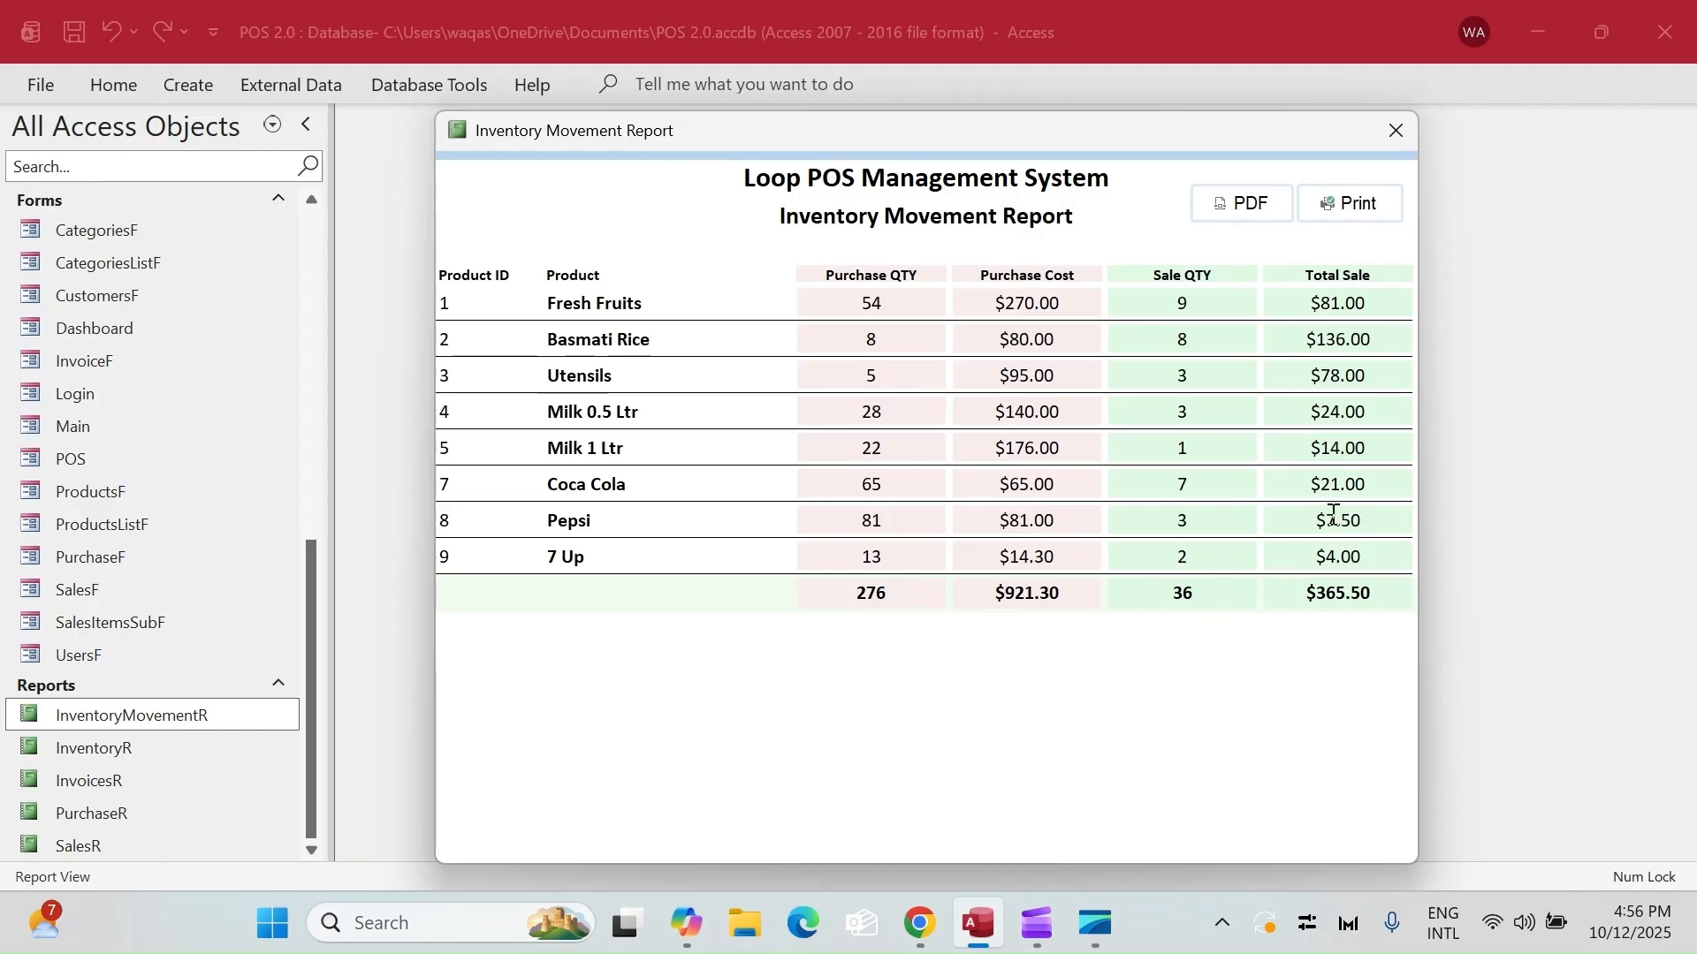
{"action": "left_click", "coordinate": [1394, 133]}
- Open the InventoryR and InvoicesR reports one after the other for review, closing each
{"action": "left_click", "coordinate": [232, 747]}
{"action": "double_click", "coordinate": [236, 753]}
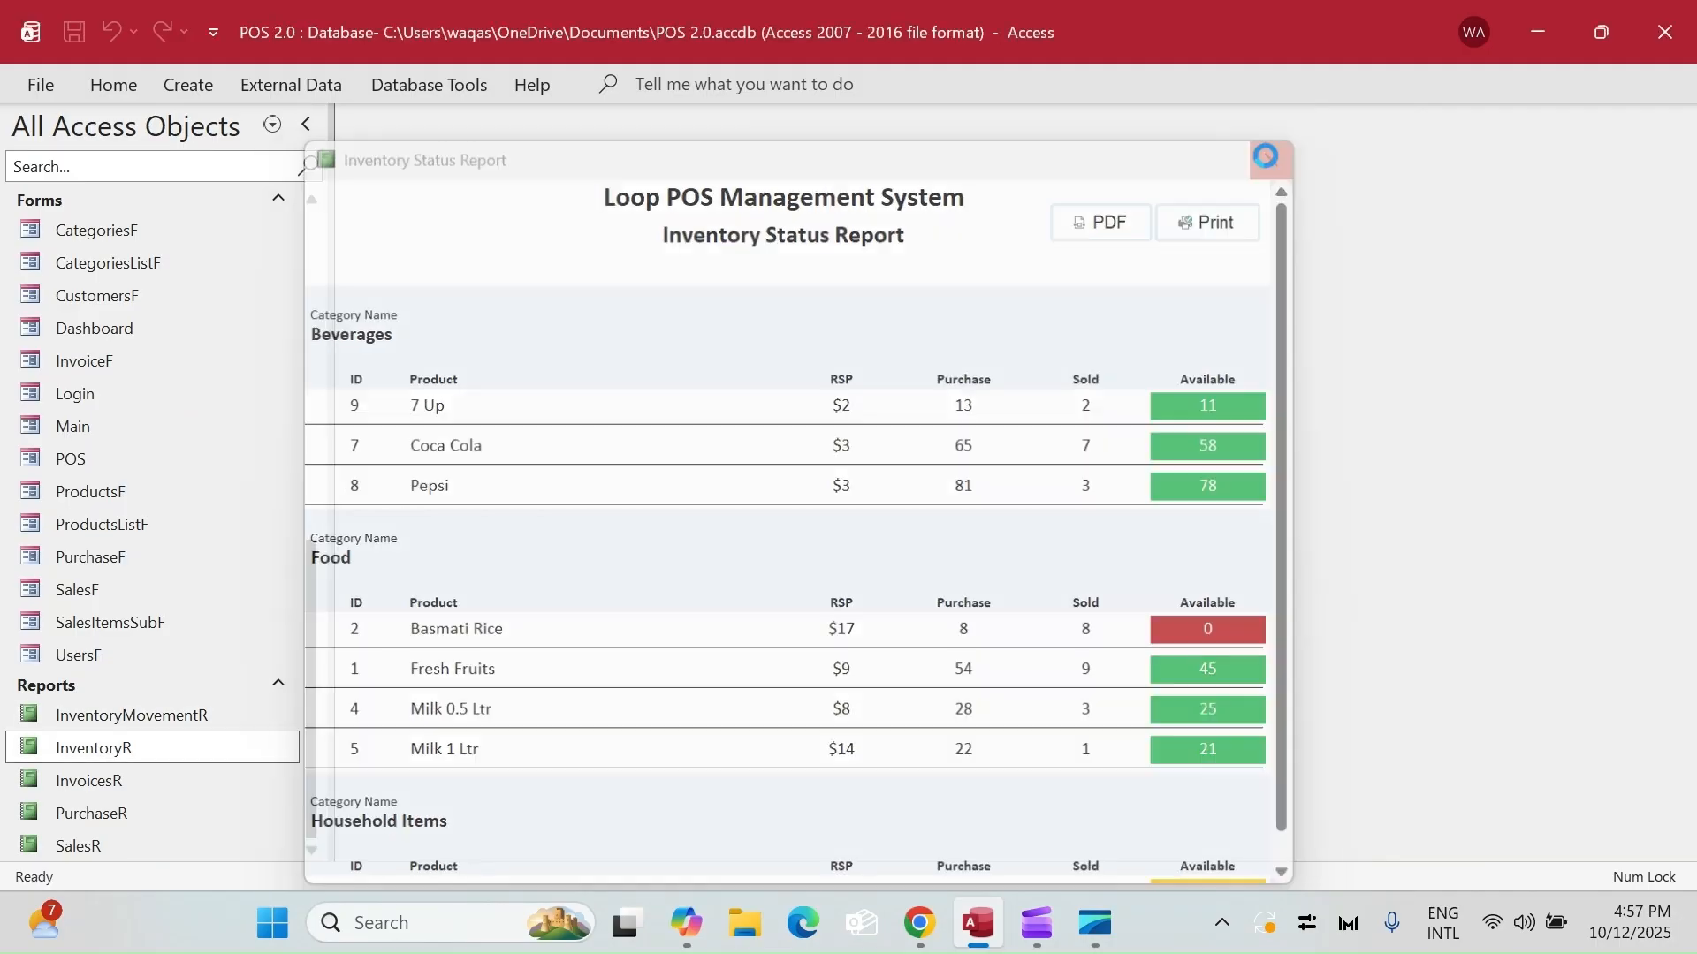
{"action": "left_click", "coordinate": [1278, 156]}
{"action": "left_click", "coordinate": [150, 793]}
{"action": "double_click", "coordinate": [150, 793]}
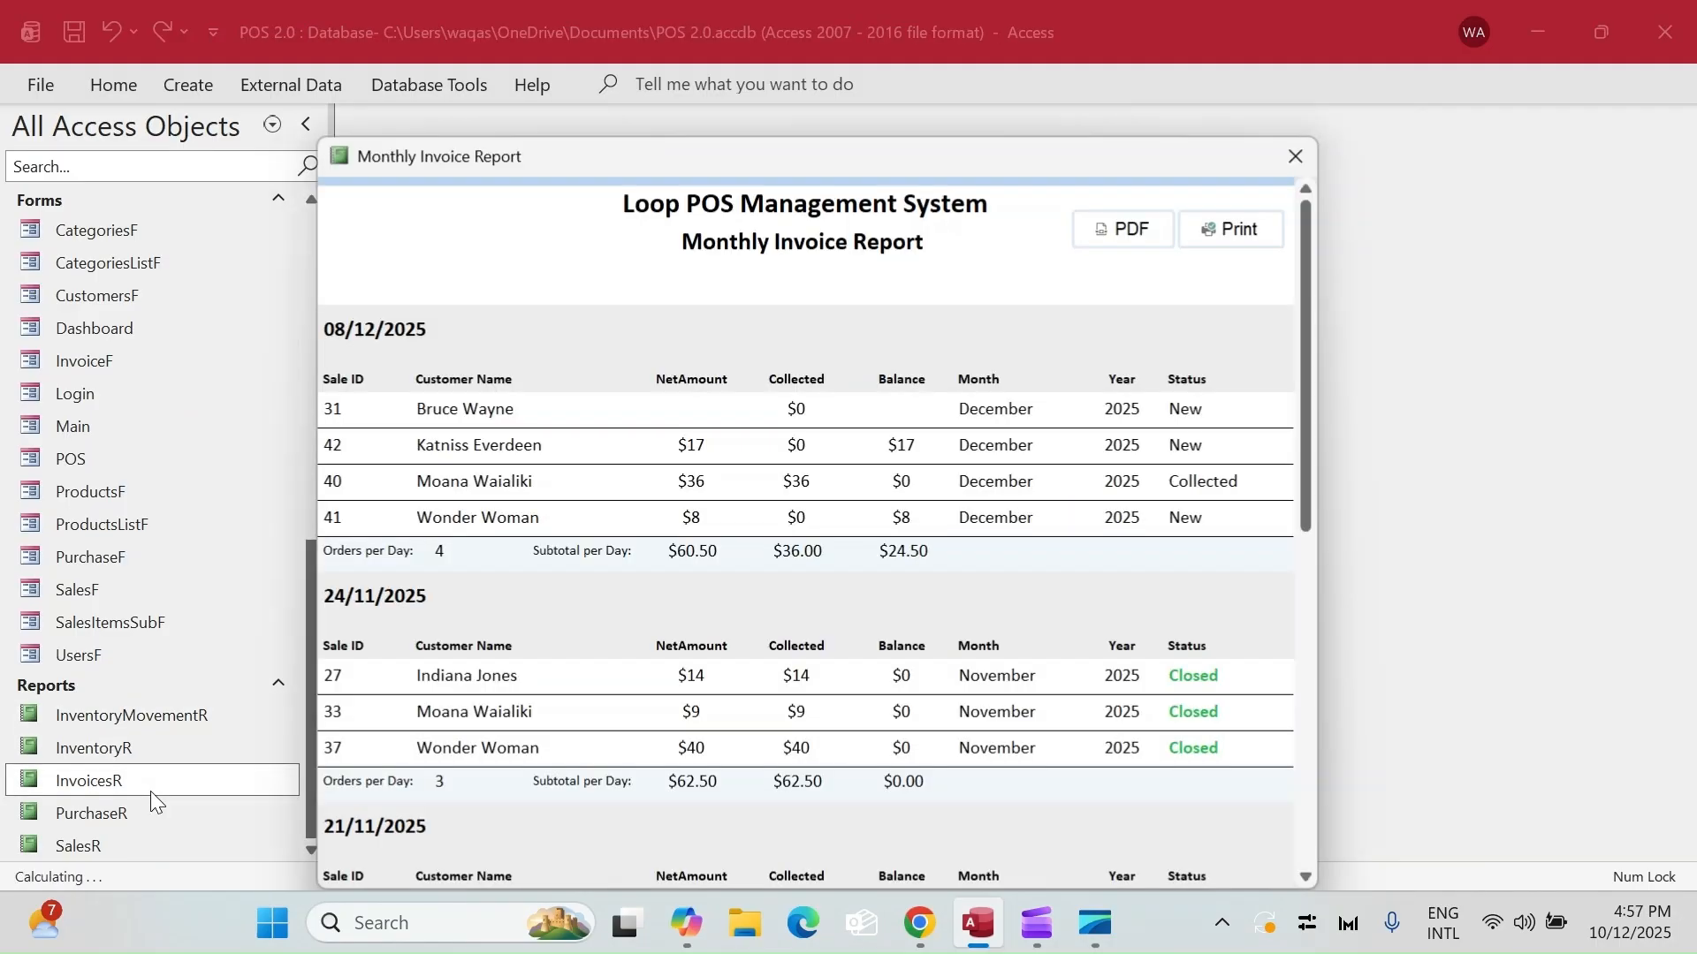
{"action": "left_click", "coordinate": [1296, 157]}
- Open the PurchaseR and SalesR reports one after the other for review, closing each
{"action": "left_click", "coordinate": [178, 818]}
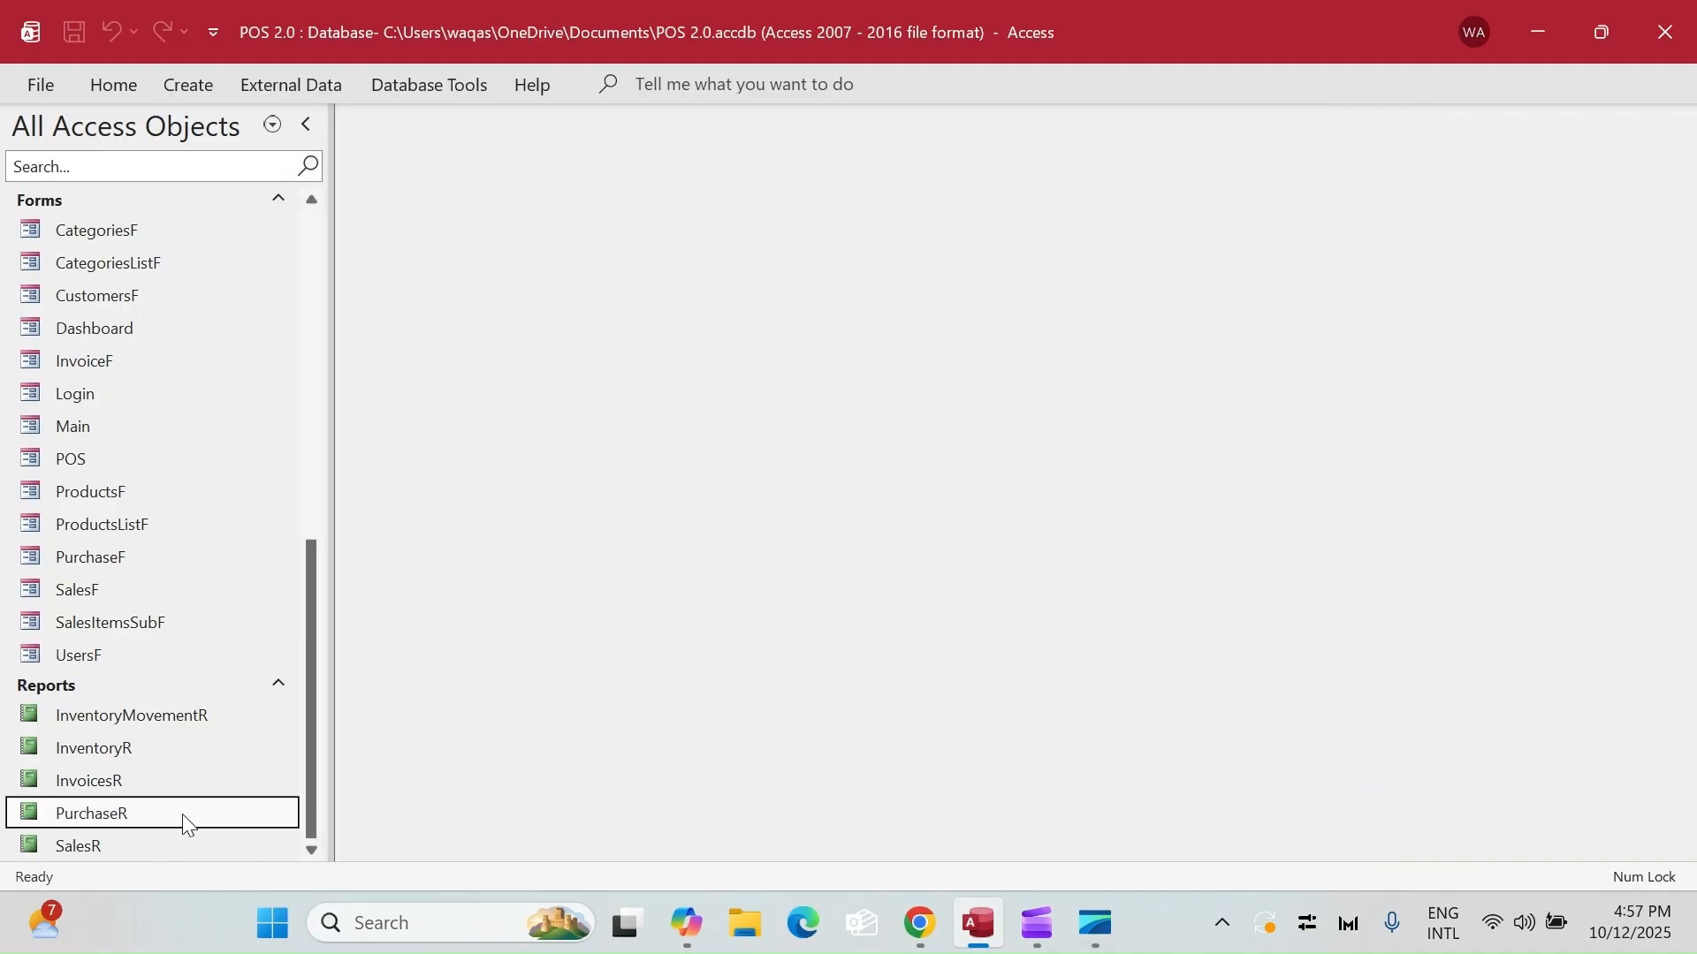
{"action": "double_click", "coordinate": [182, 814]}
{"action": "left_click", "coordinate": [1617, 137]}
{"action": "double_click", "coordinate": [95, 844]}
{"action": "scroll", "coordinate": [963, 440], "scroll_direction": "down", "scroll_amount": 4}
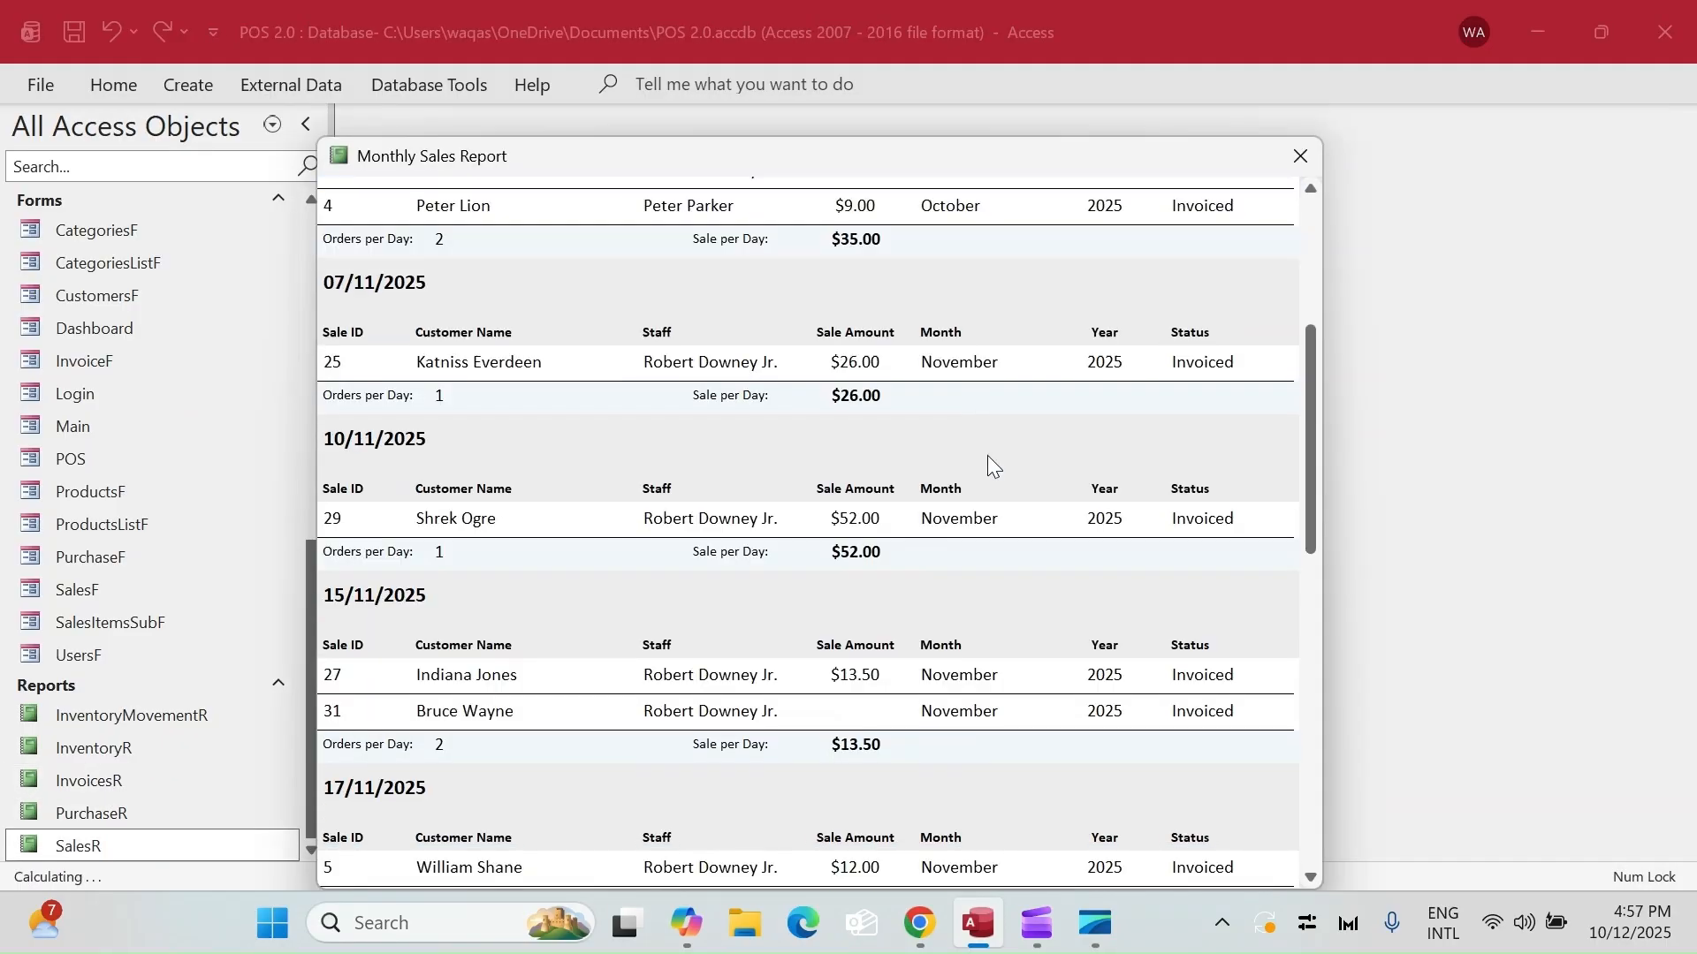
{"action": "left_click", "coordinate": [1299, 157]}
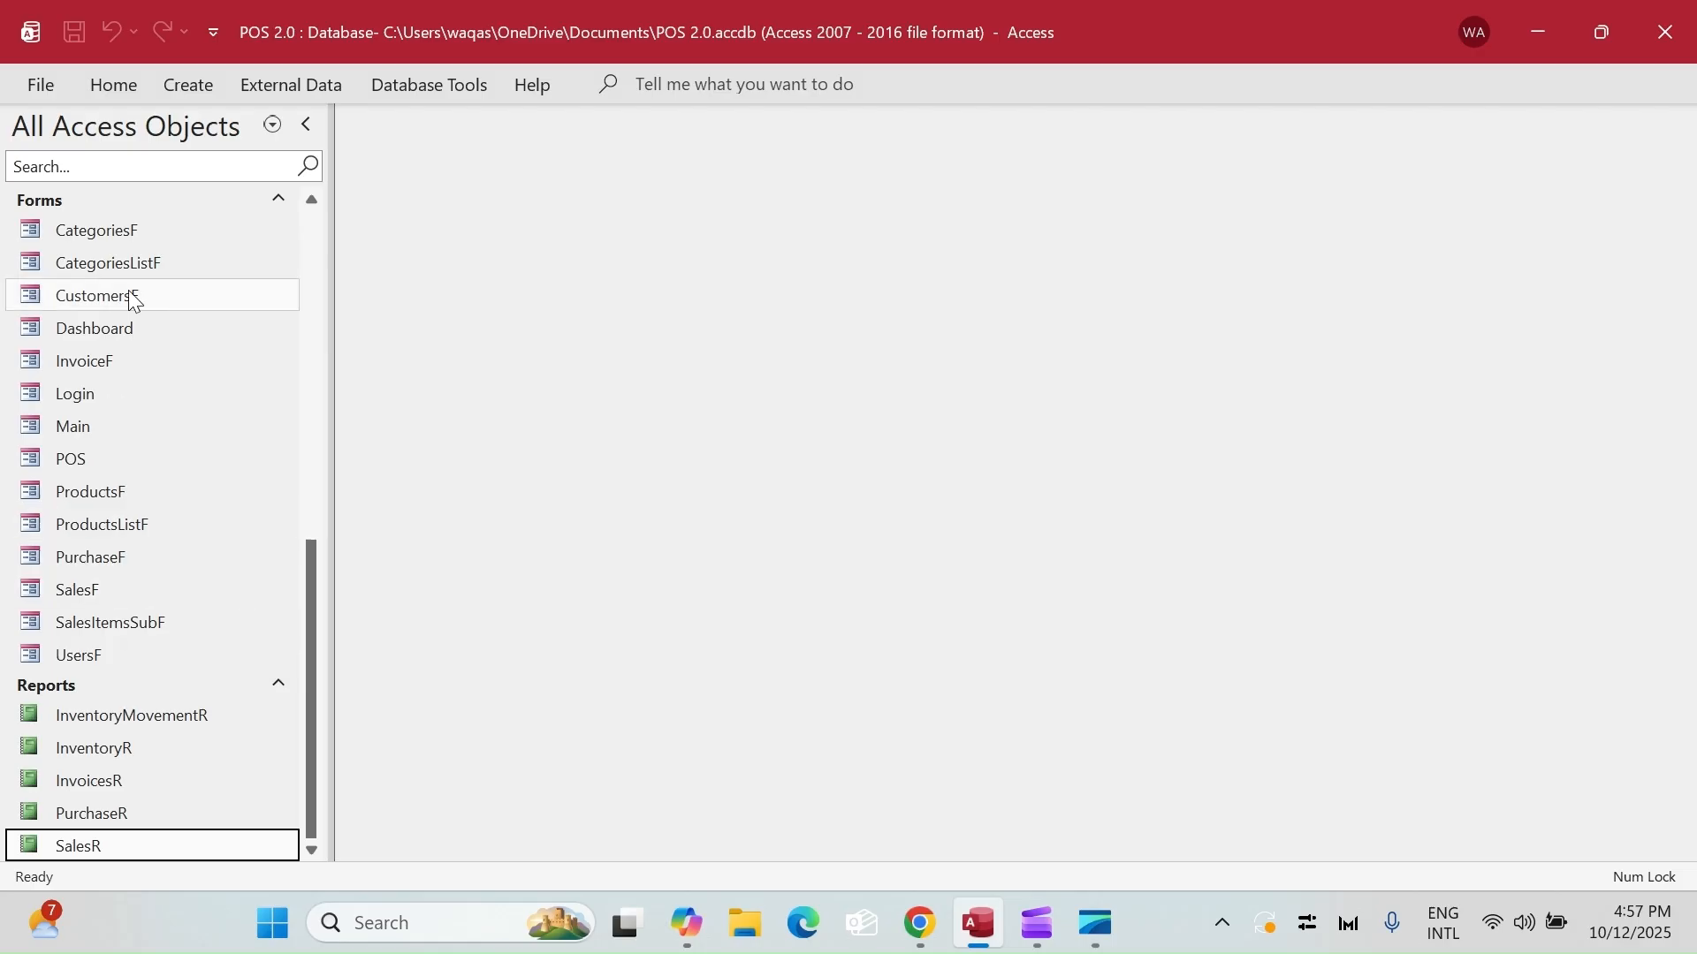
- Duplicate the CategoriesF form under the name ReportsF
{"action": "left_click", "coordinate": [135, 237]}
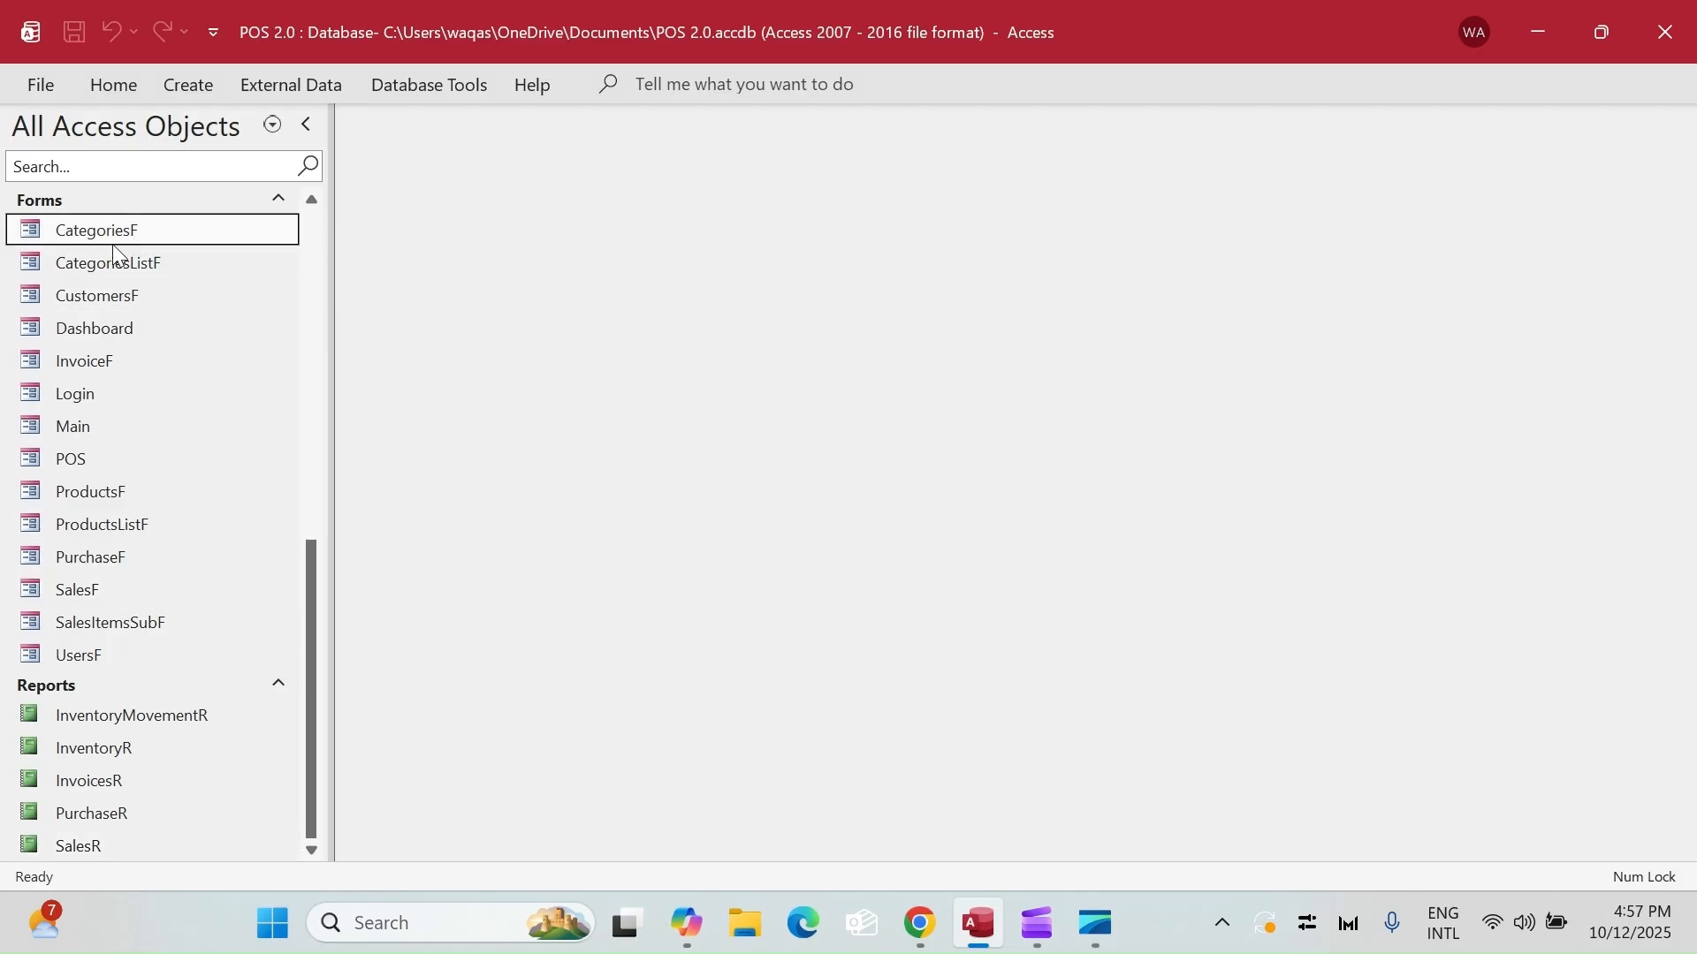
{"action": "key", "text": "ctrl+v"}
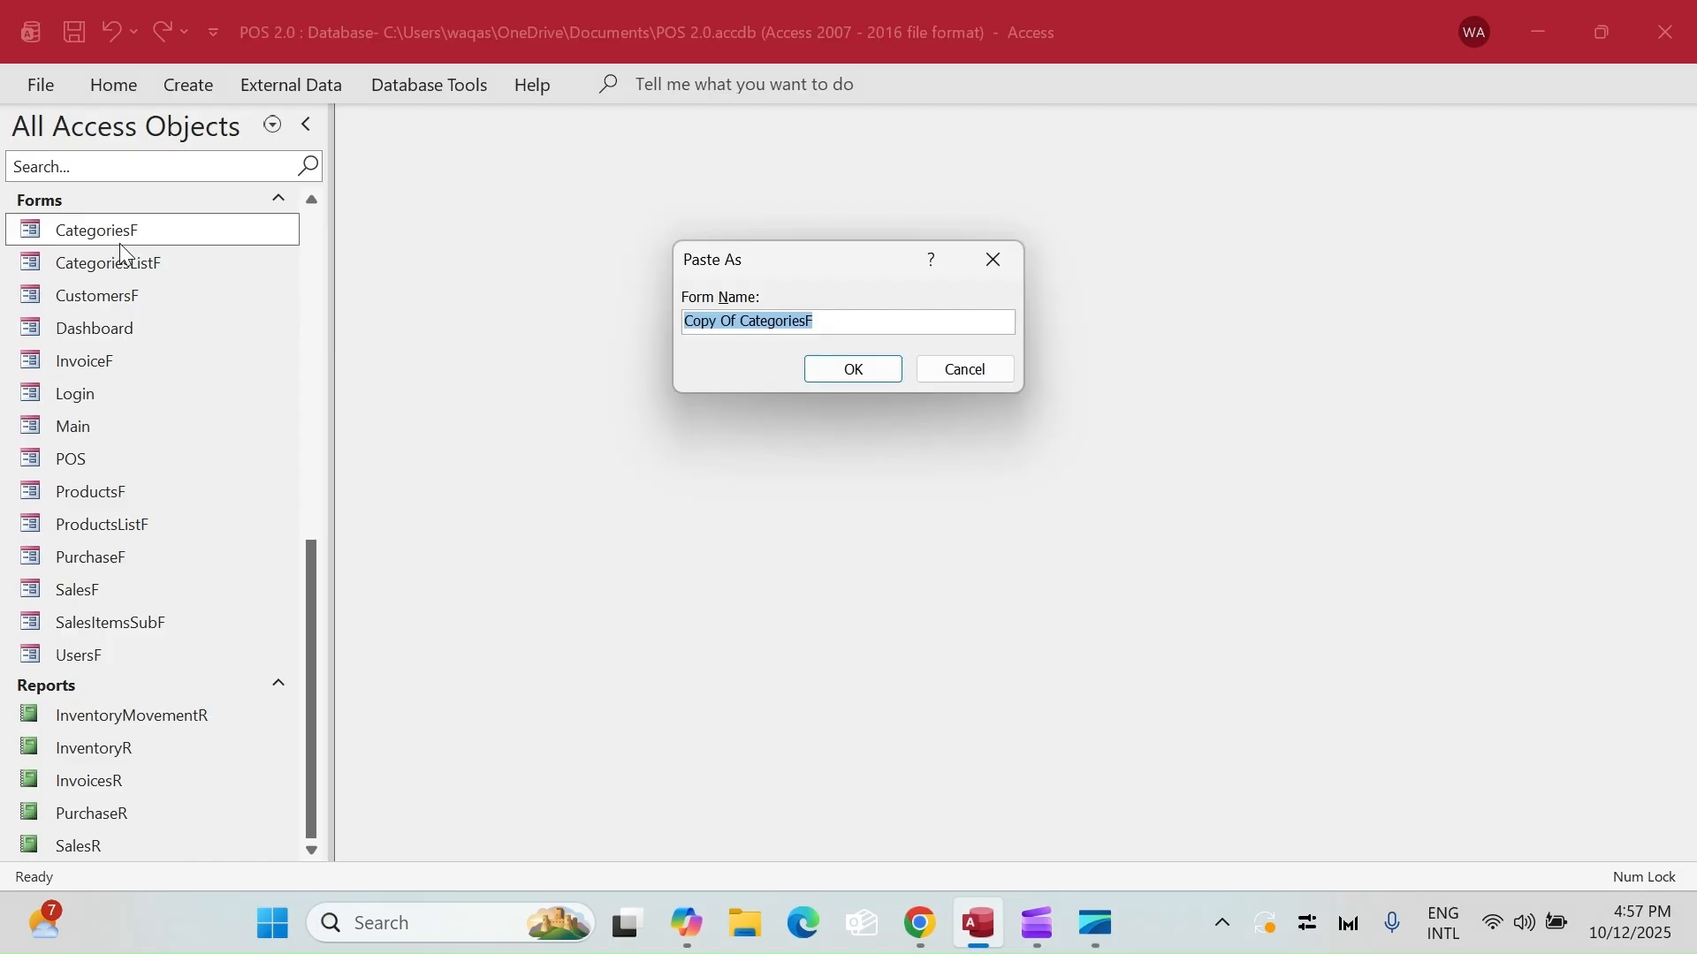
{"action": "type", "text": "Report"}
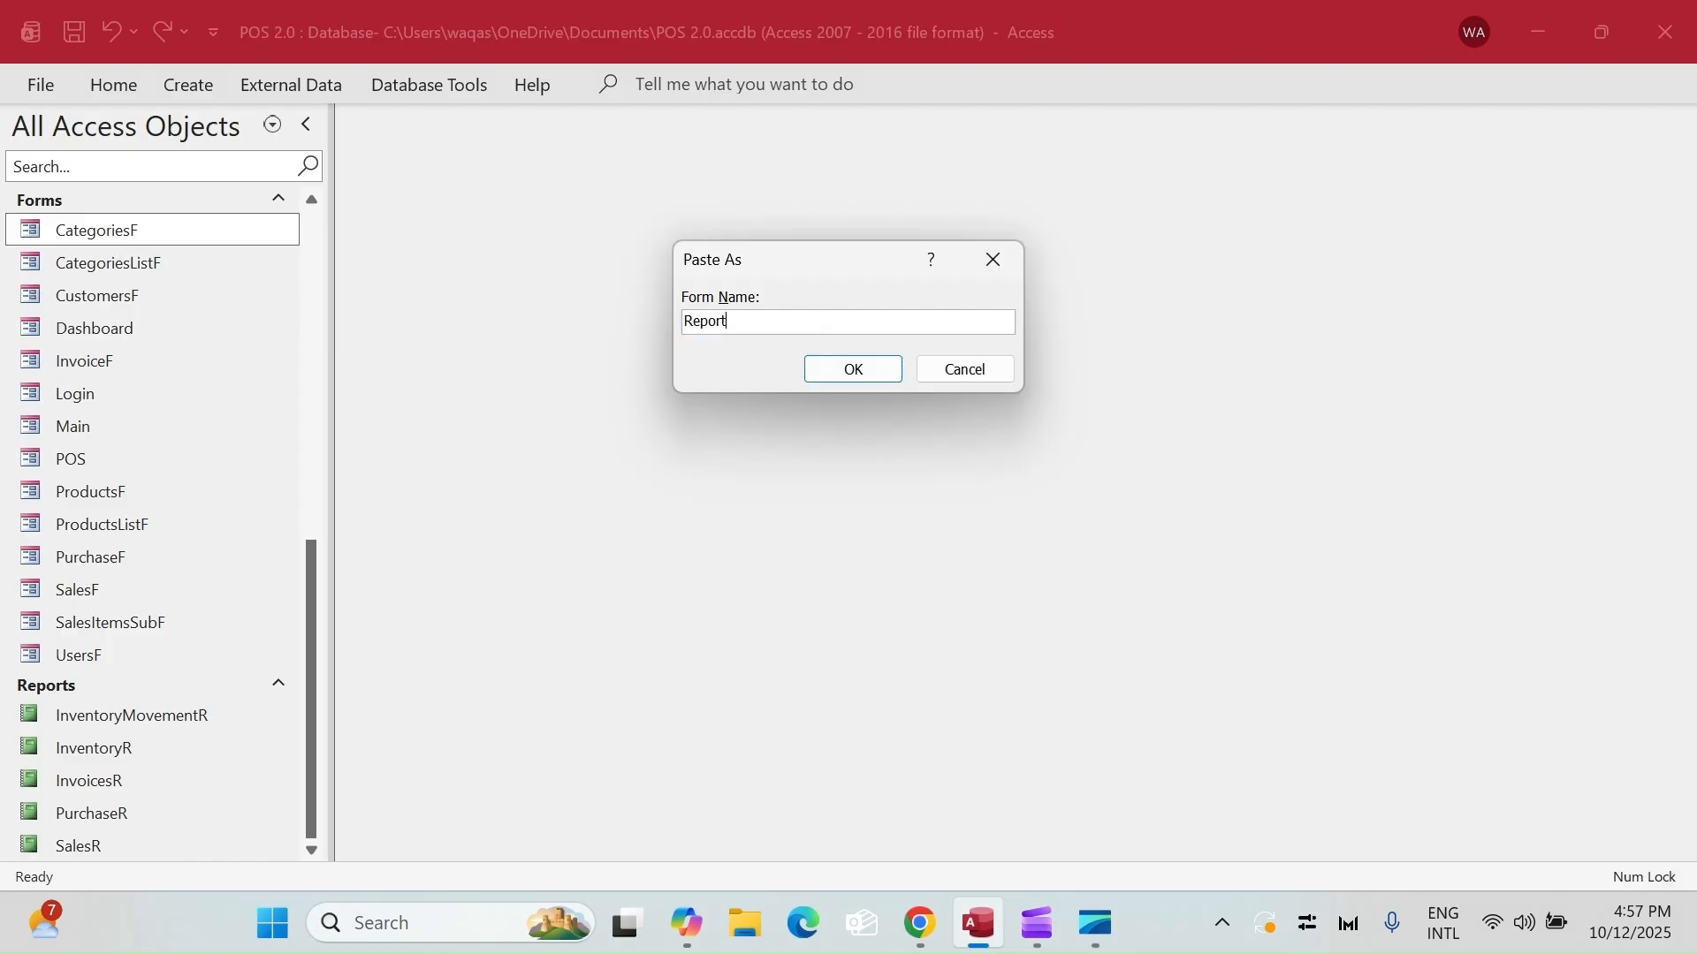
{"action": "type", "text": "sCenter"}
{"action": "key", "text": "BackSpace"}
{"action": "key", "text": "BackSpace"}
{"action": "key", "text": "BackSpace"}
{"action": "key", "text": "BackSpace"}
{"action": "key", "text": "BackSpace"}
{"action": "key", "text": "BackSpace"}
{"action": "key", "text": "Return"}
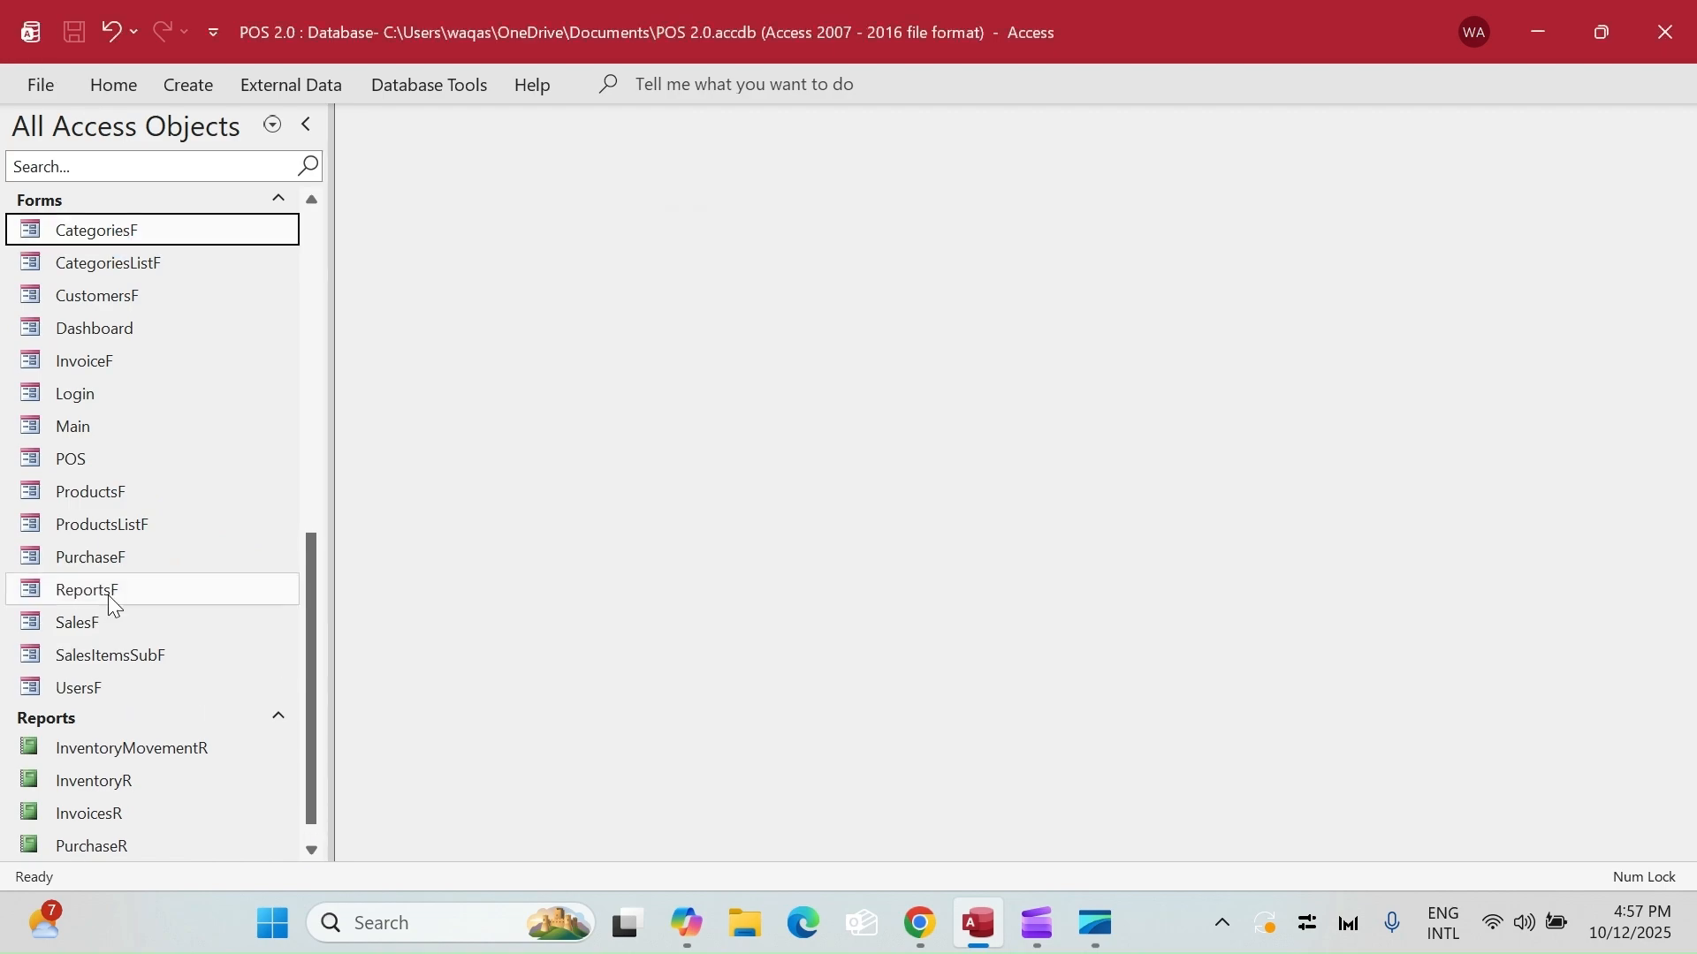
- Open the ReportsF form in Design View and delete all the VBA code in its module
{"action": "left_click", "coordinate": [113, 590]}
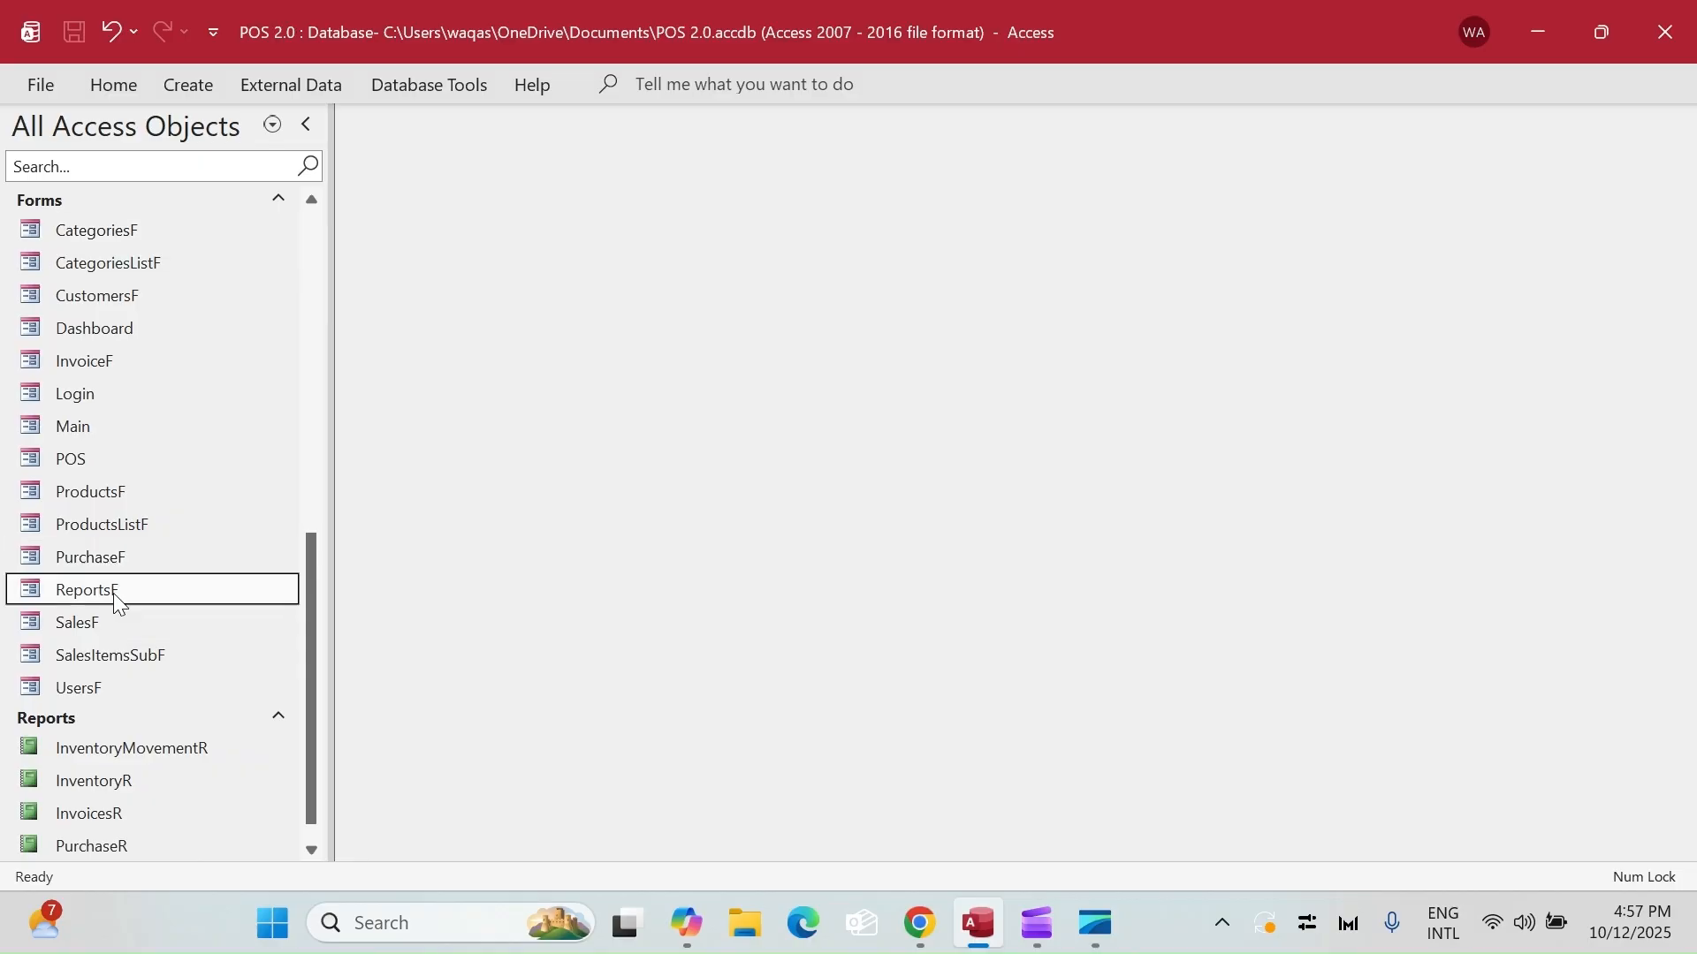
{"action": "key", "text": "ctrl+Return"}
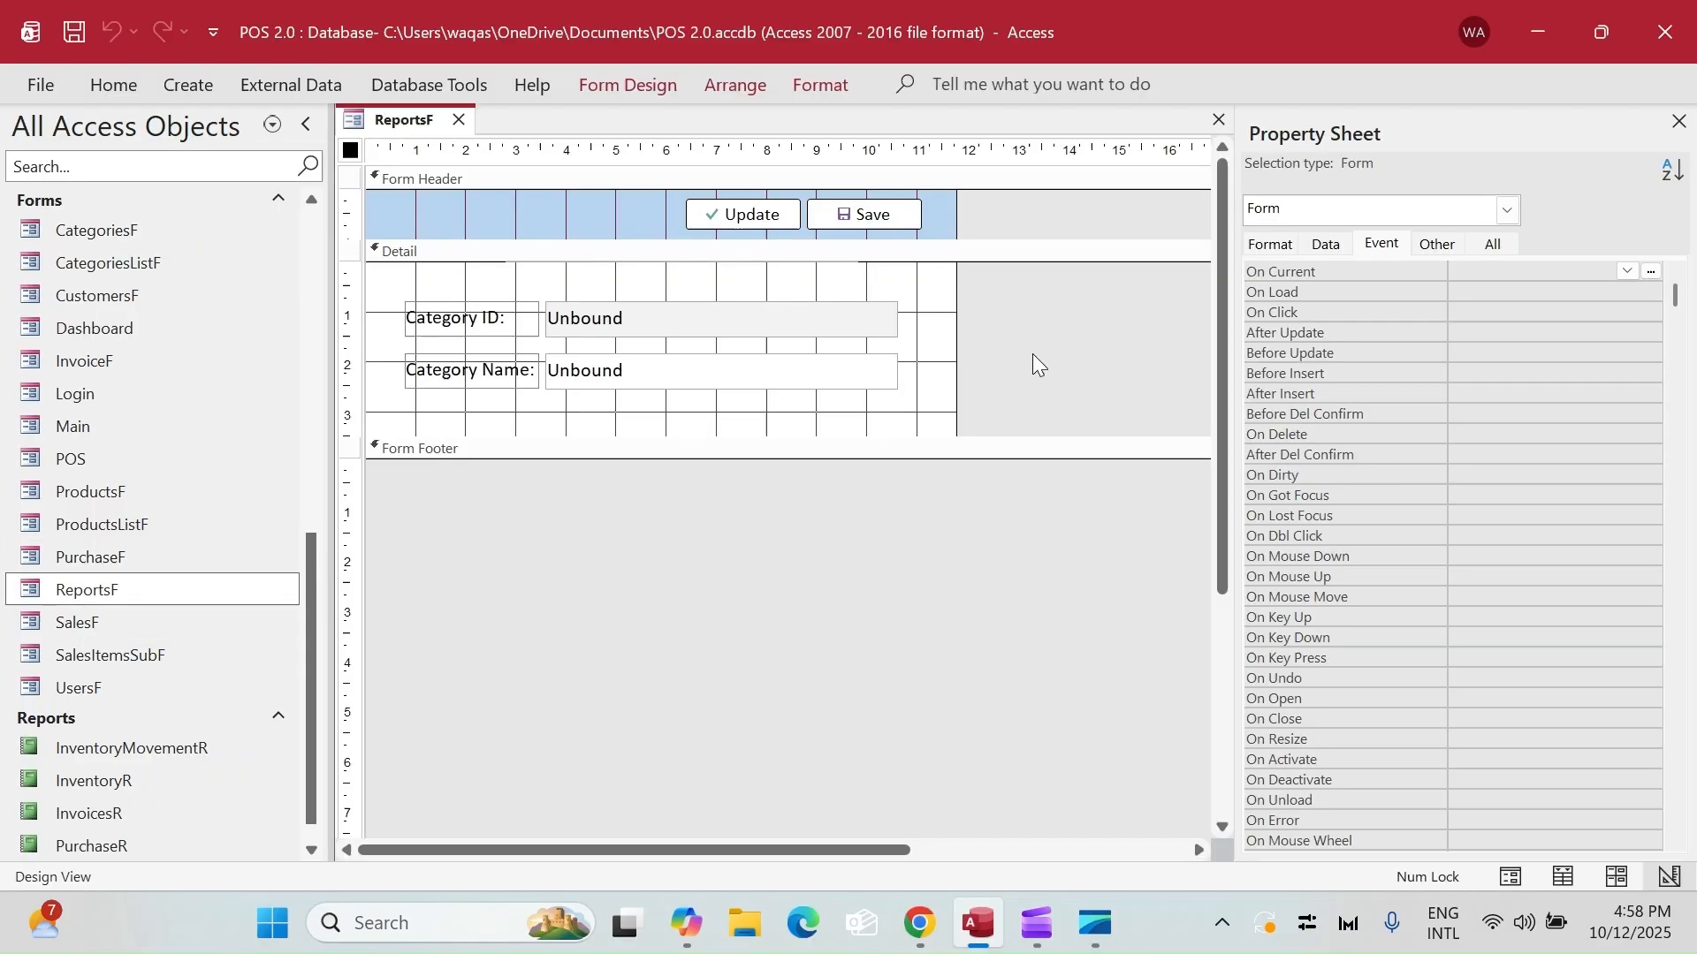
{"action": "left_click", "coordinate": [1321, 245]}
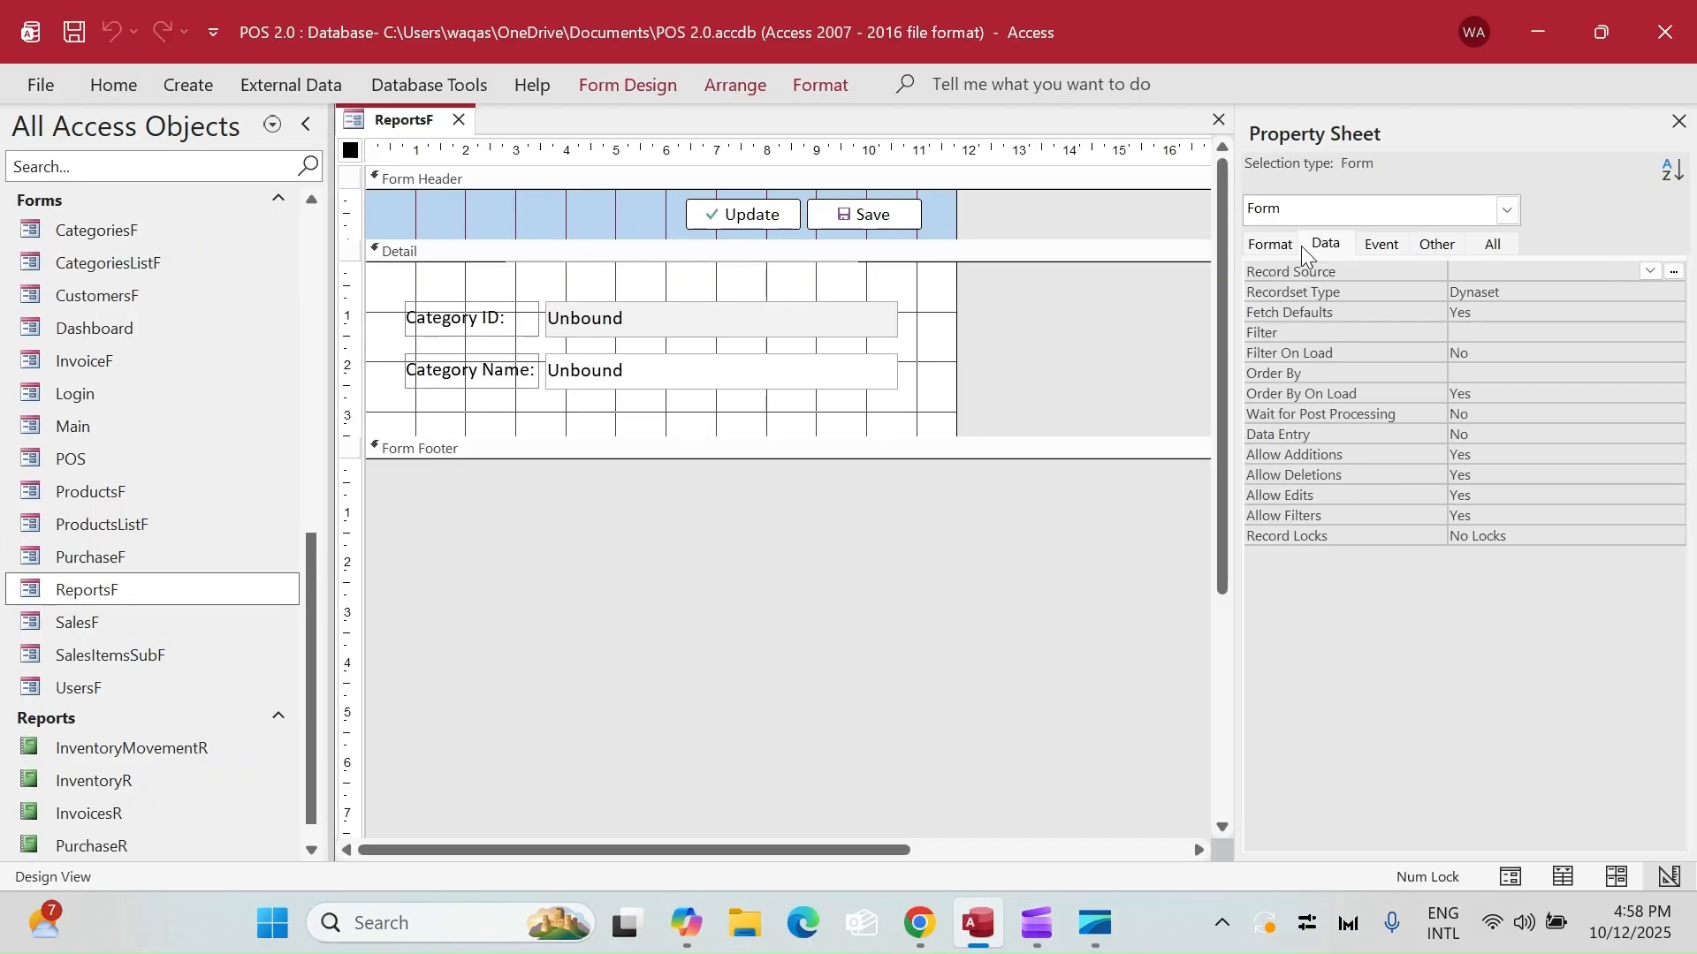
{"action": "left_click", "coordinate": [870, 222]}
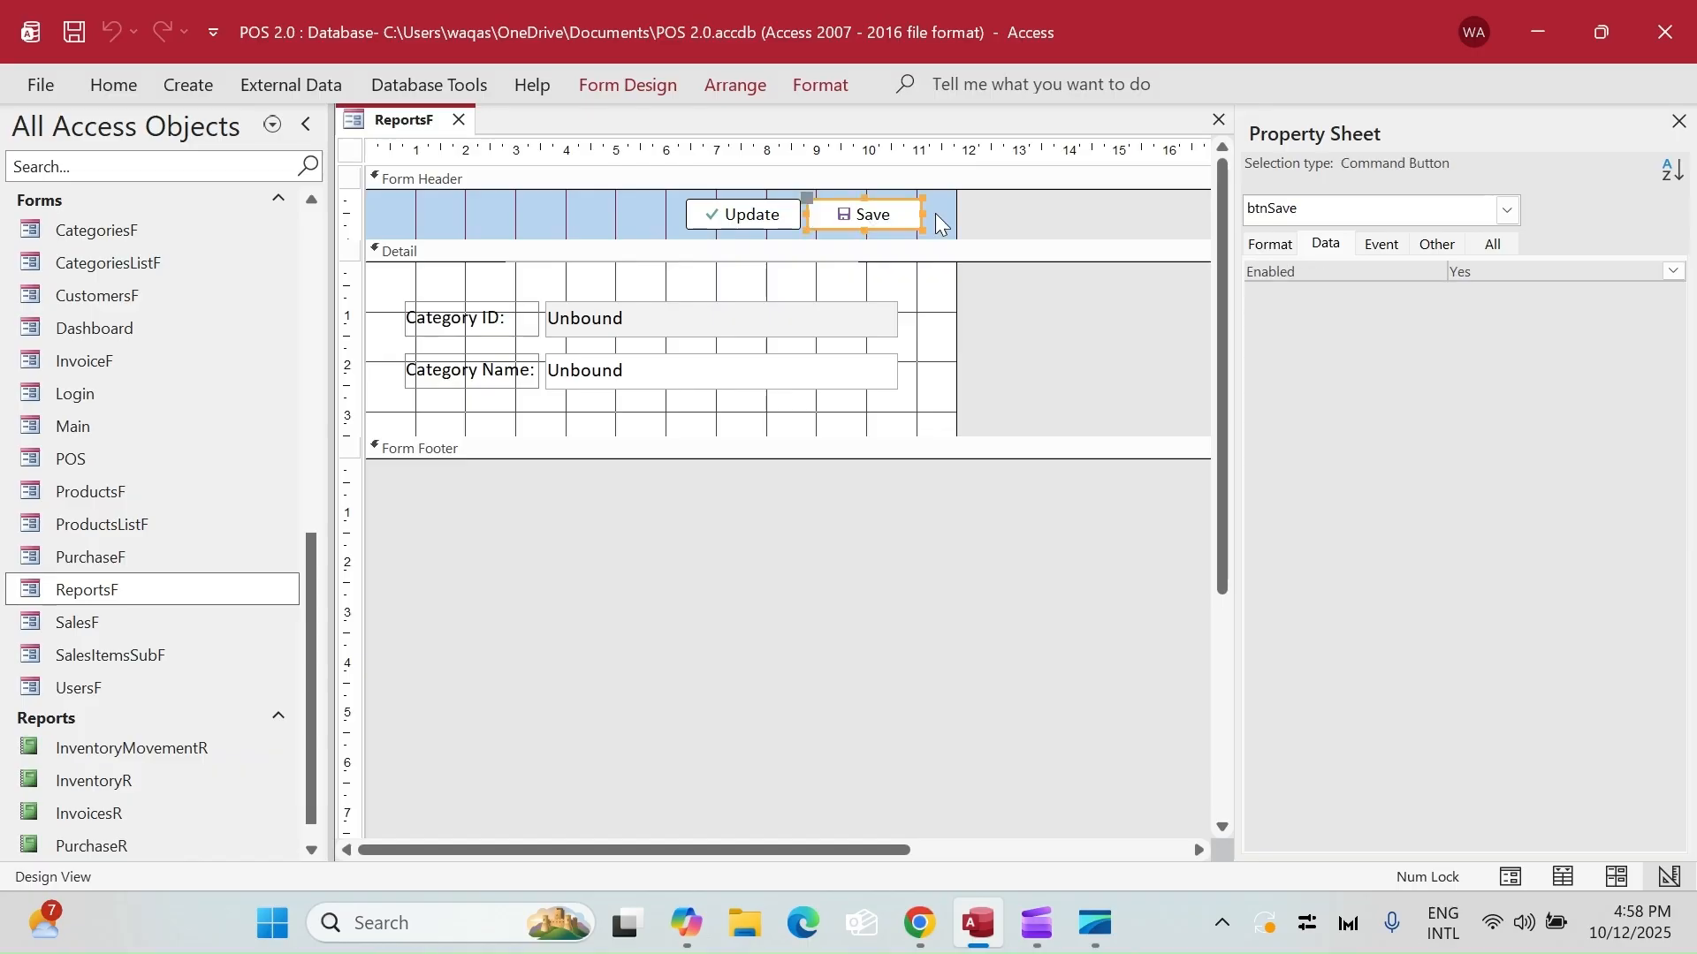
{"action": "left_click", "coordinate": [1383, 247]}
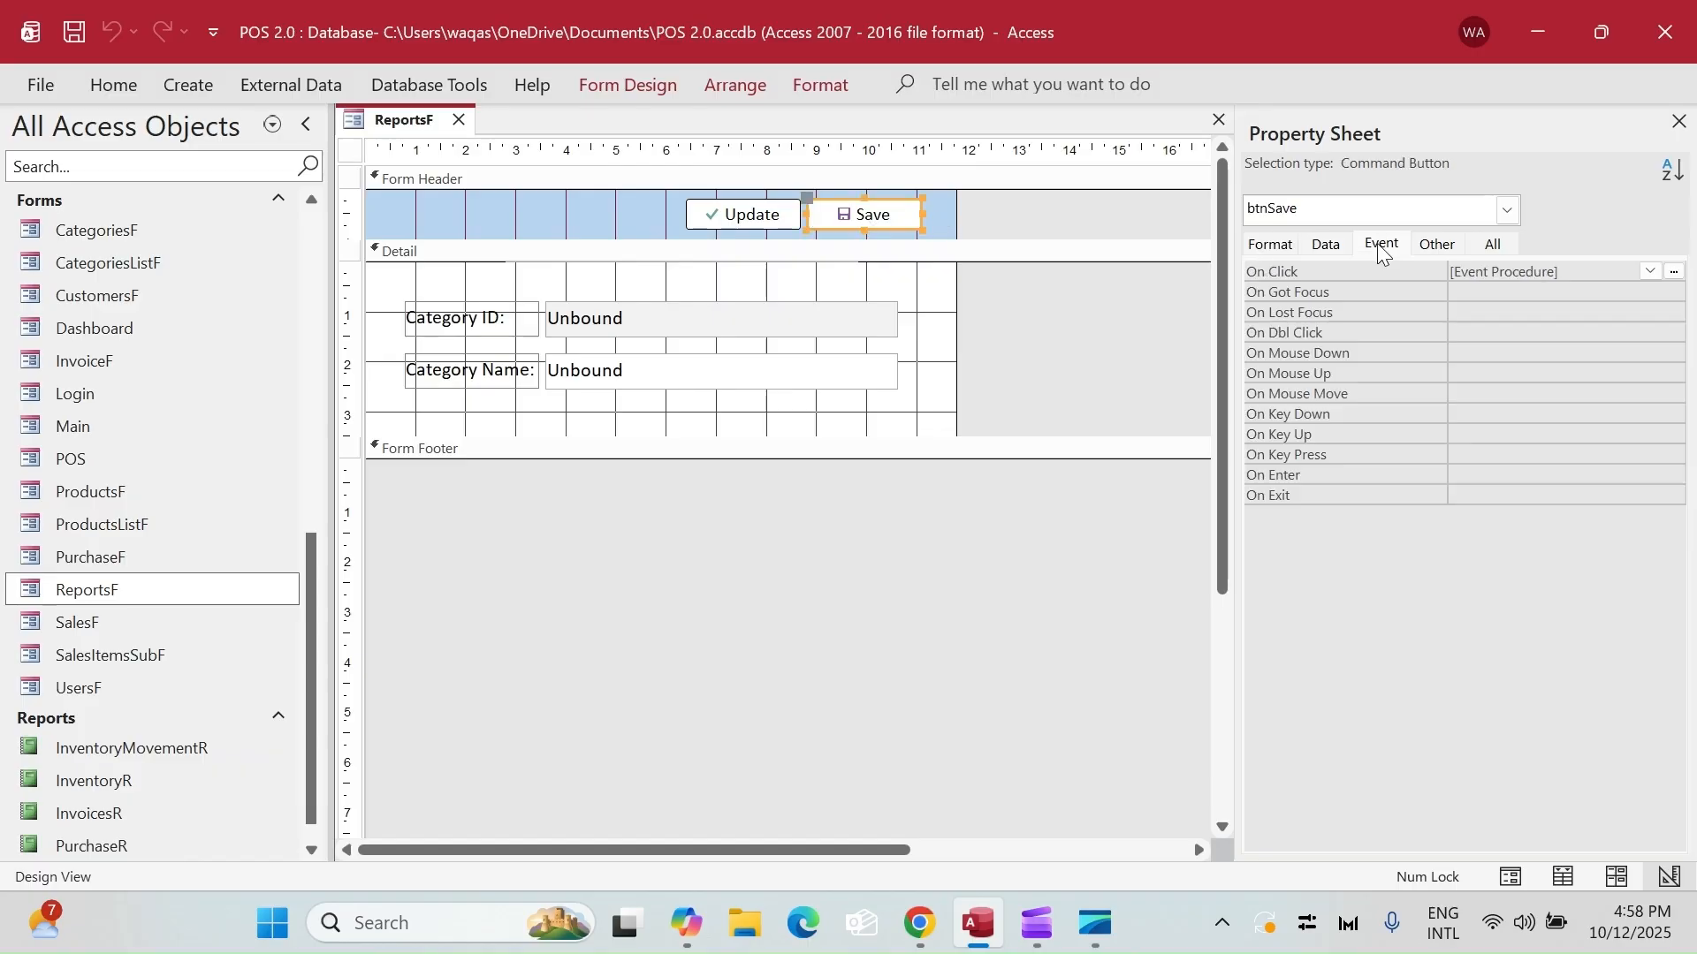
{"action": "left_click", "coordinate": [1676, 273]}
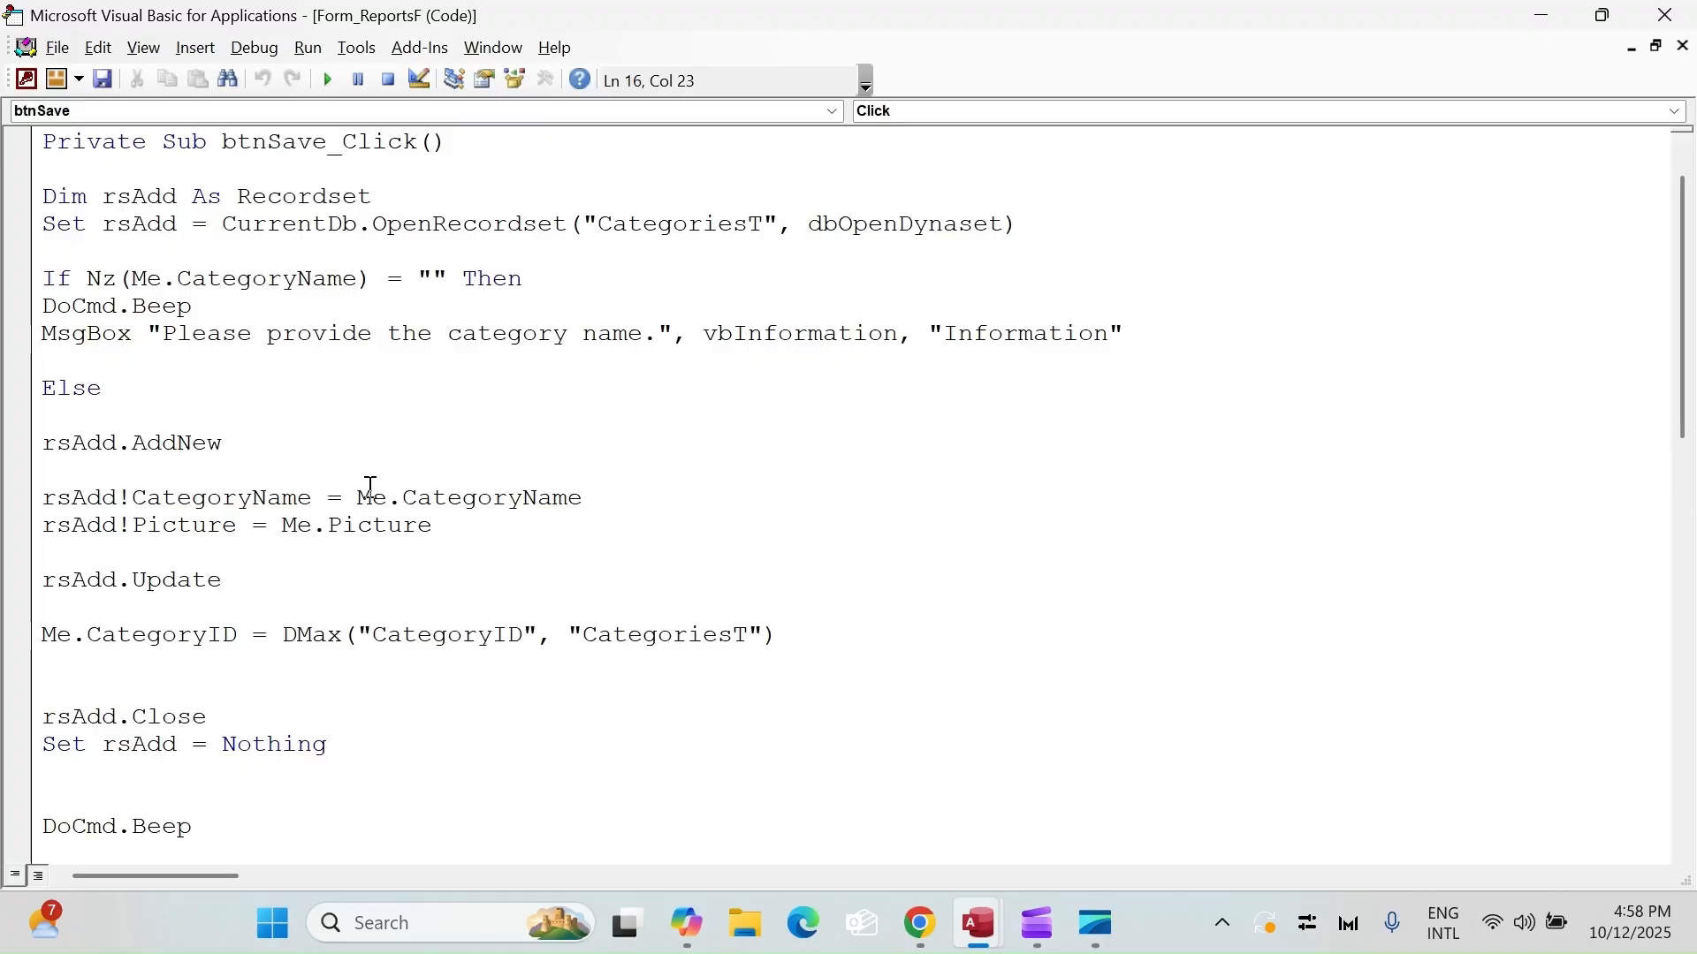
{"action": "key", "text": "ctrl+a"}
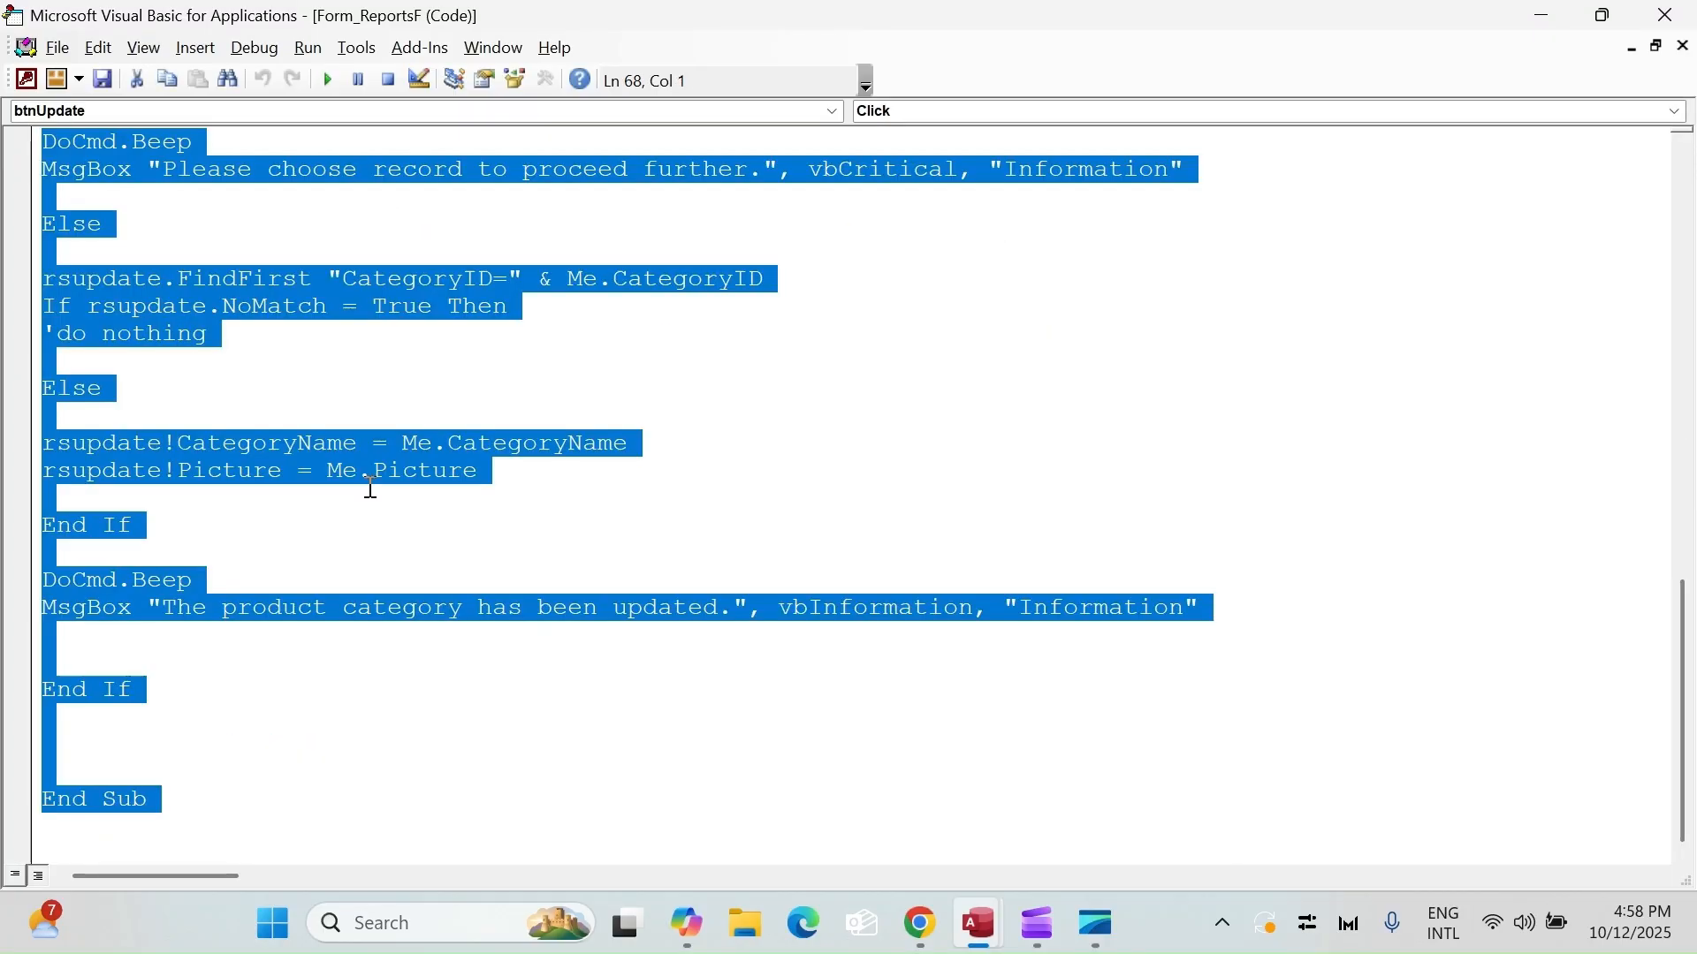
{"action": "key", "text": "Delete"}
{"action": "left_click", "coordinate": [1665, 15]}
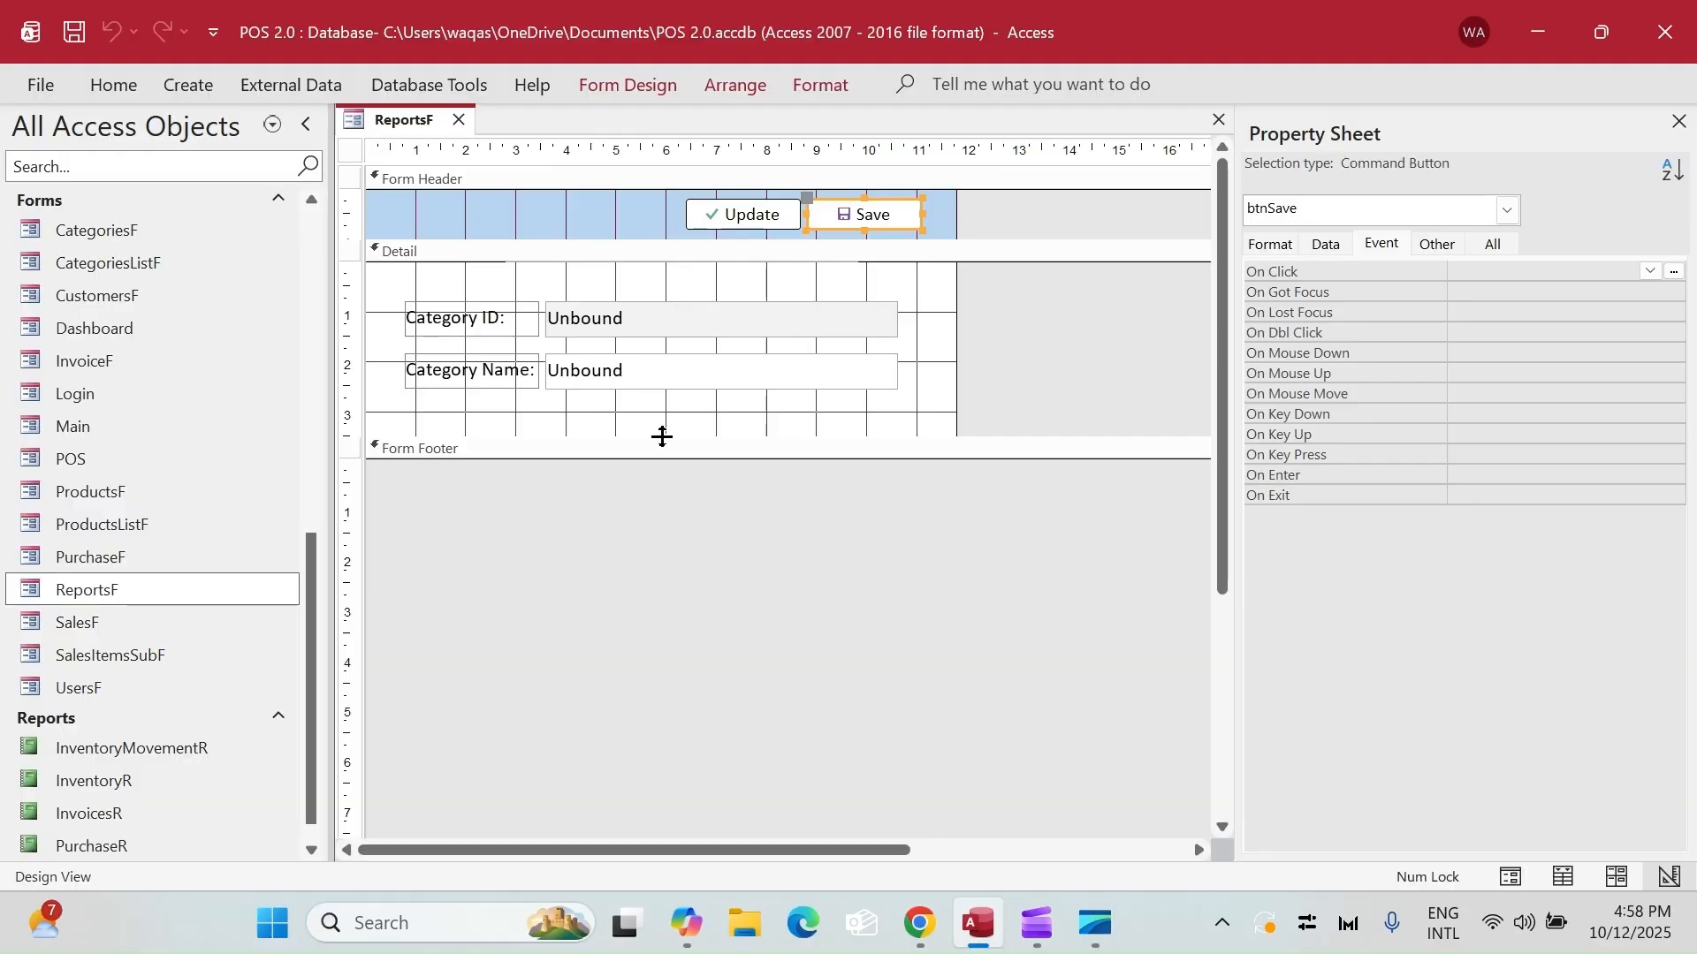
- Extend the detail section of ReportsF to about 5.5 cm high and change the Category ID label's caption to "Start Date:"
{"action": "left_click_drag", "start_coordinate": [662, 436], "coordinate": [667, 537]}
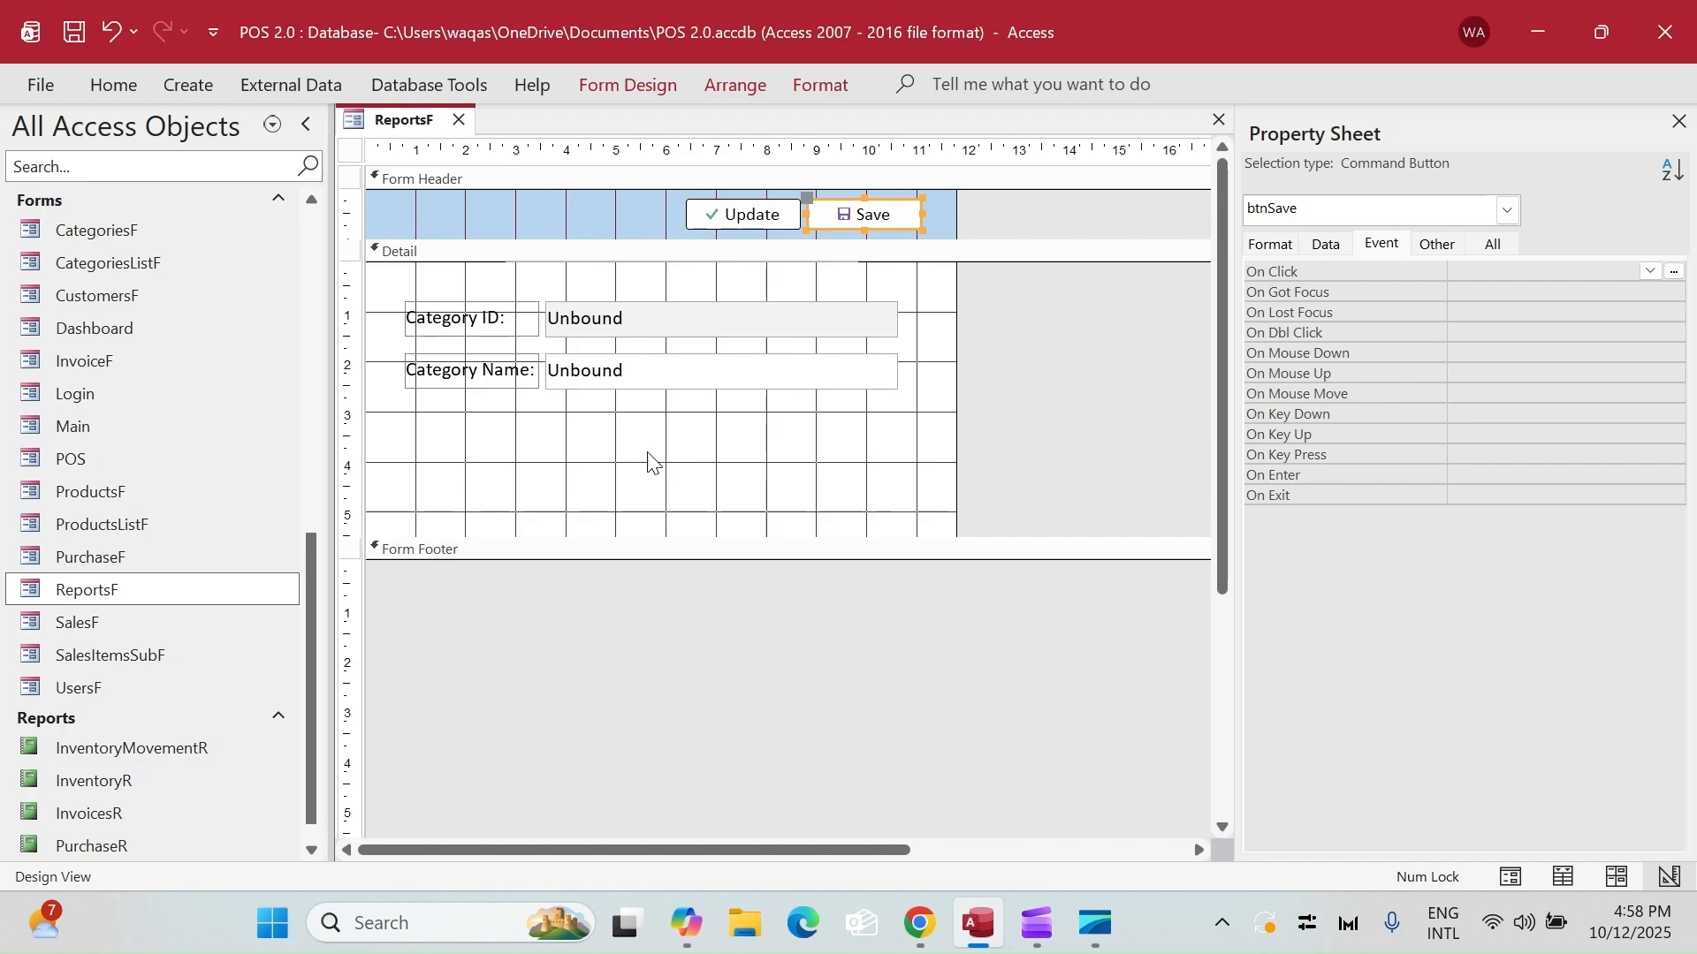
{"action": "left_click", "coordinate": [495, 319]}
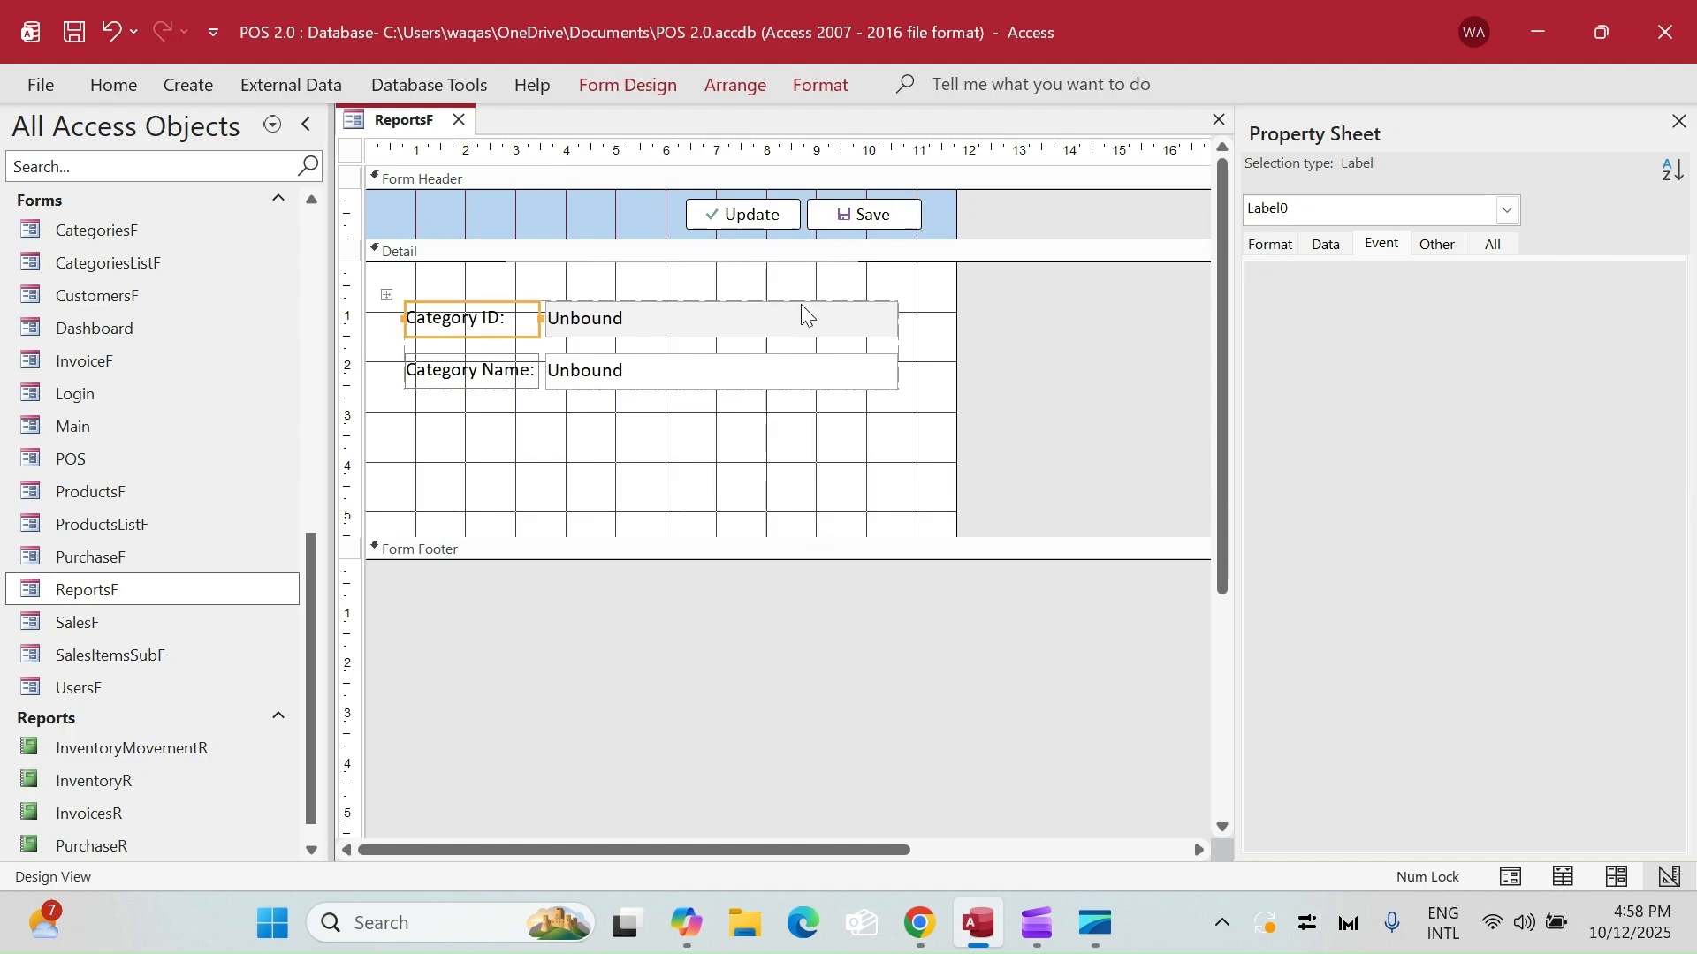
{"action": "left_click", "coordinate": [1265, 246]}
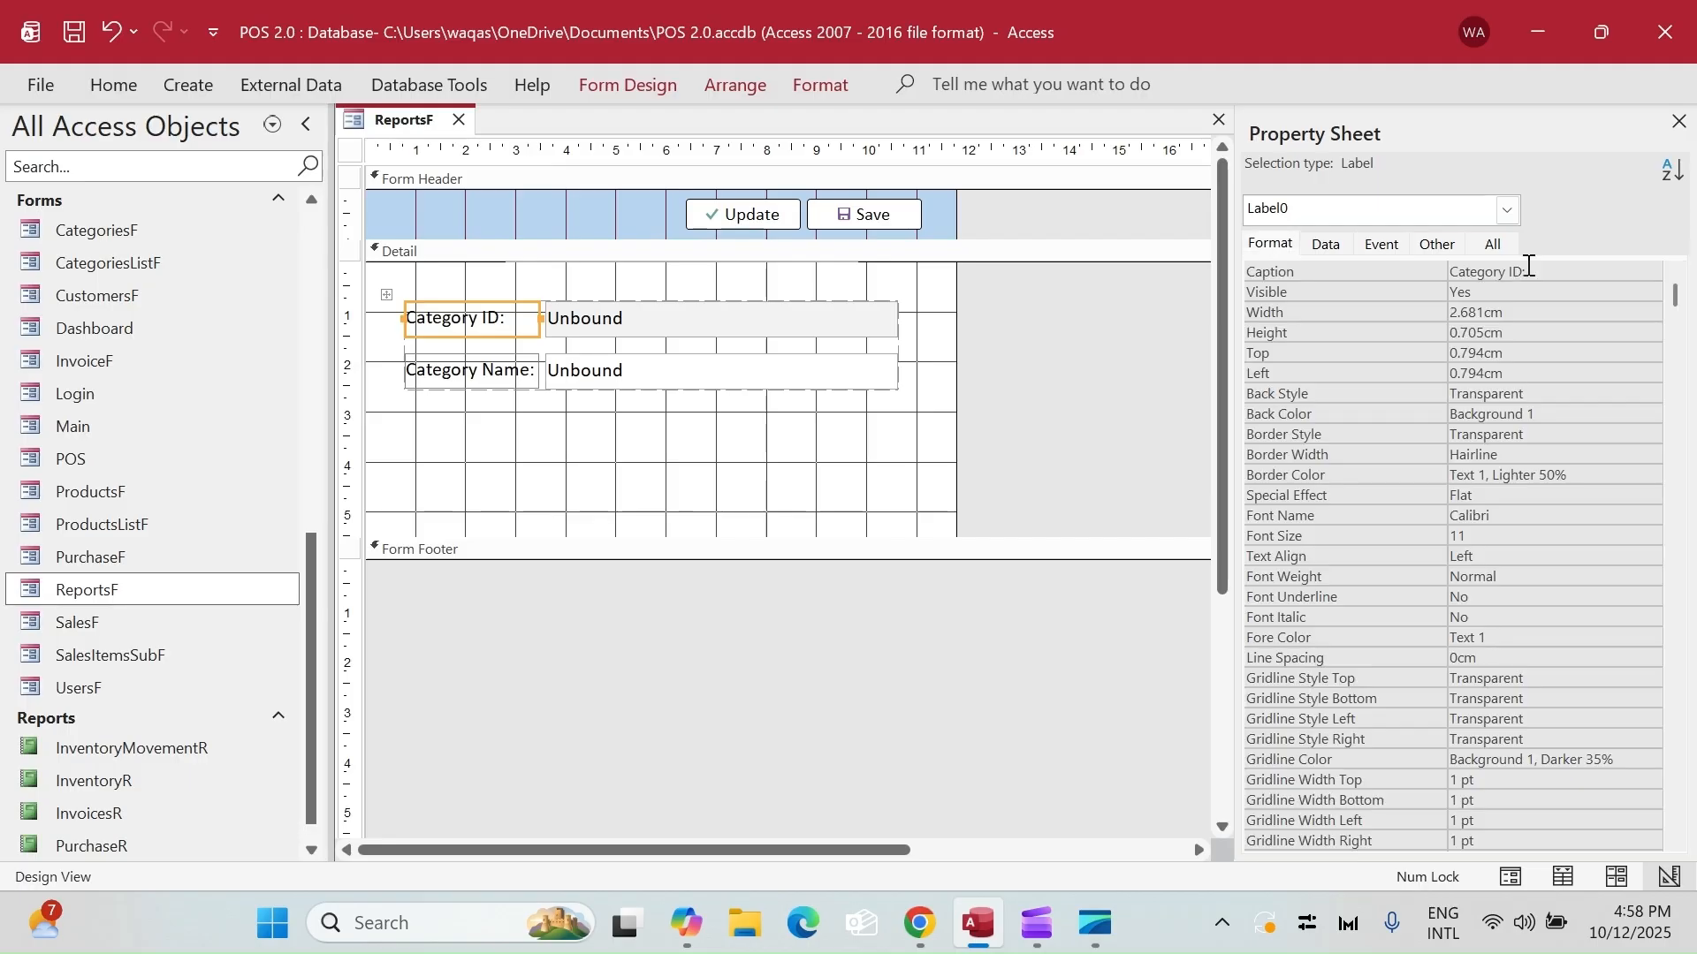
{"action": "left_click", "coordinate": [1529, 270]}
{"action": "type", "text": "S"}
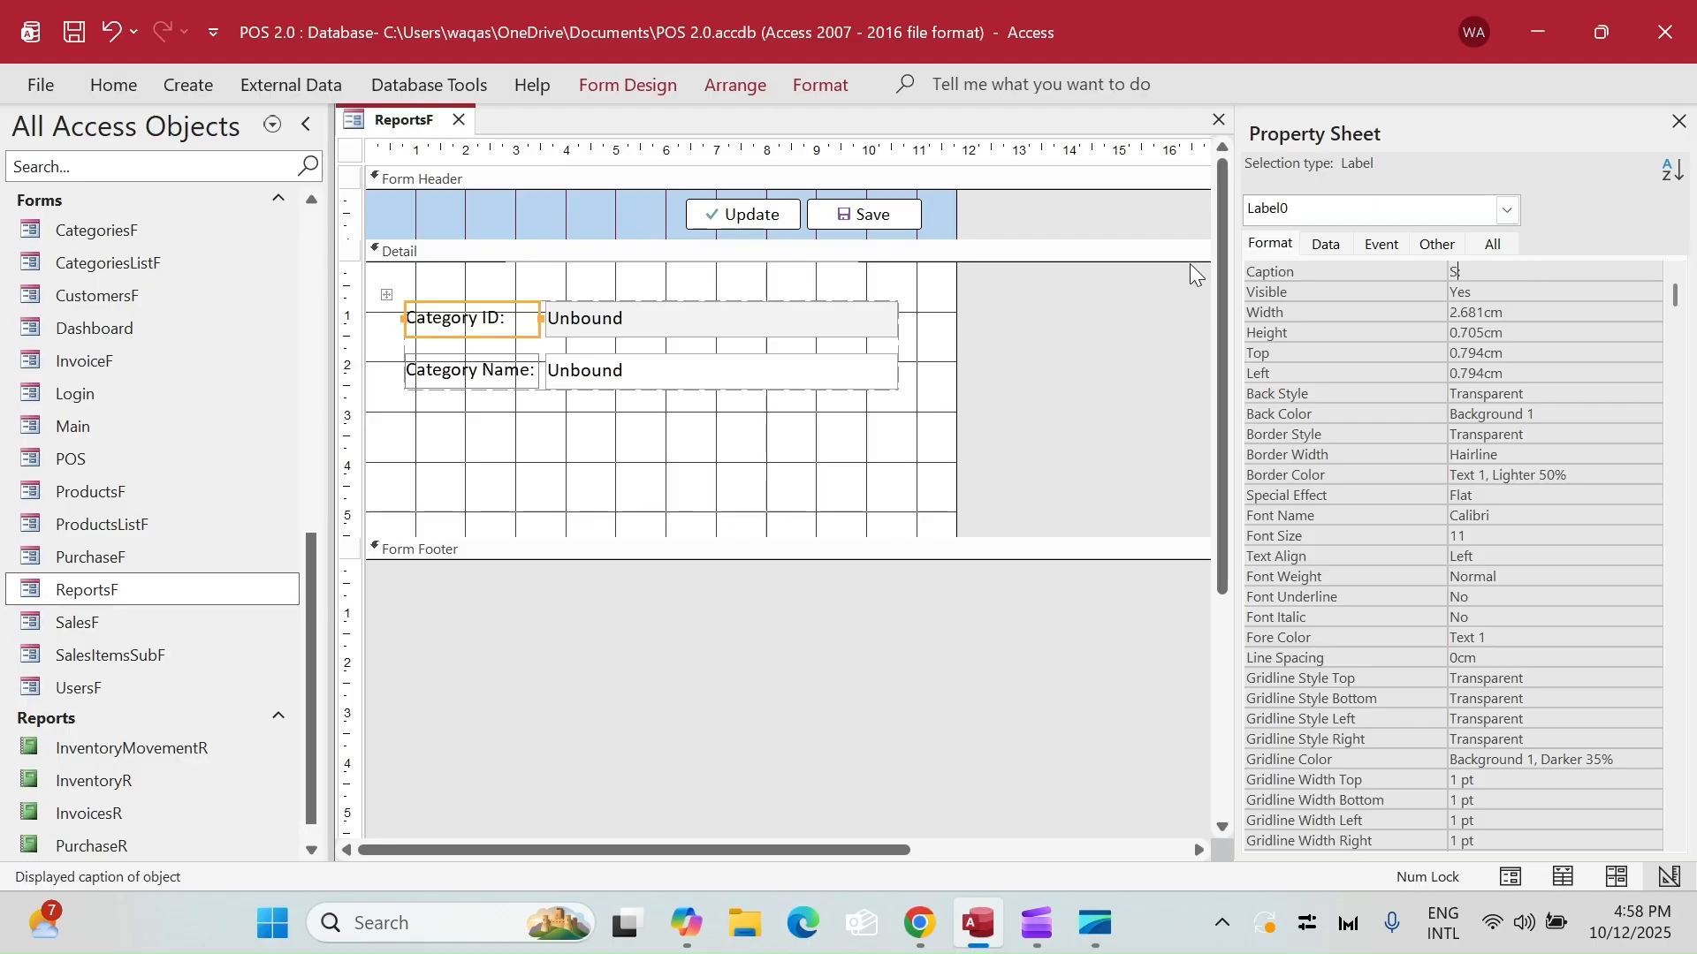
{"action": "type", "text": "tart Date:"}
{"action": "key", "text": "Return"}
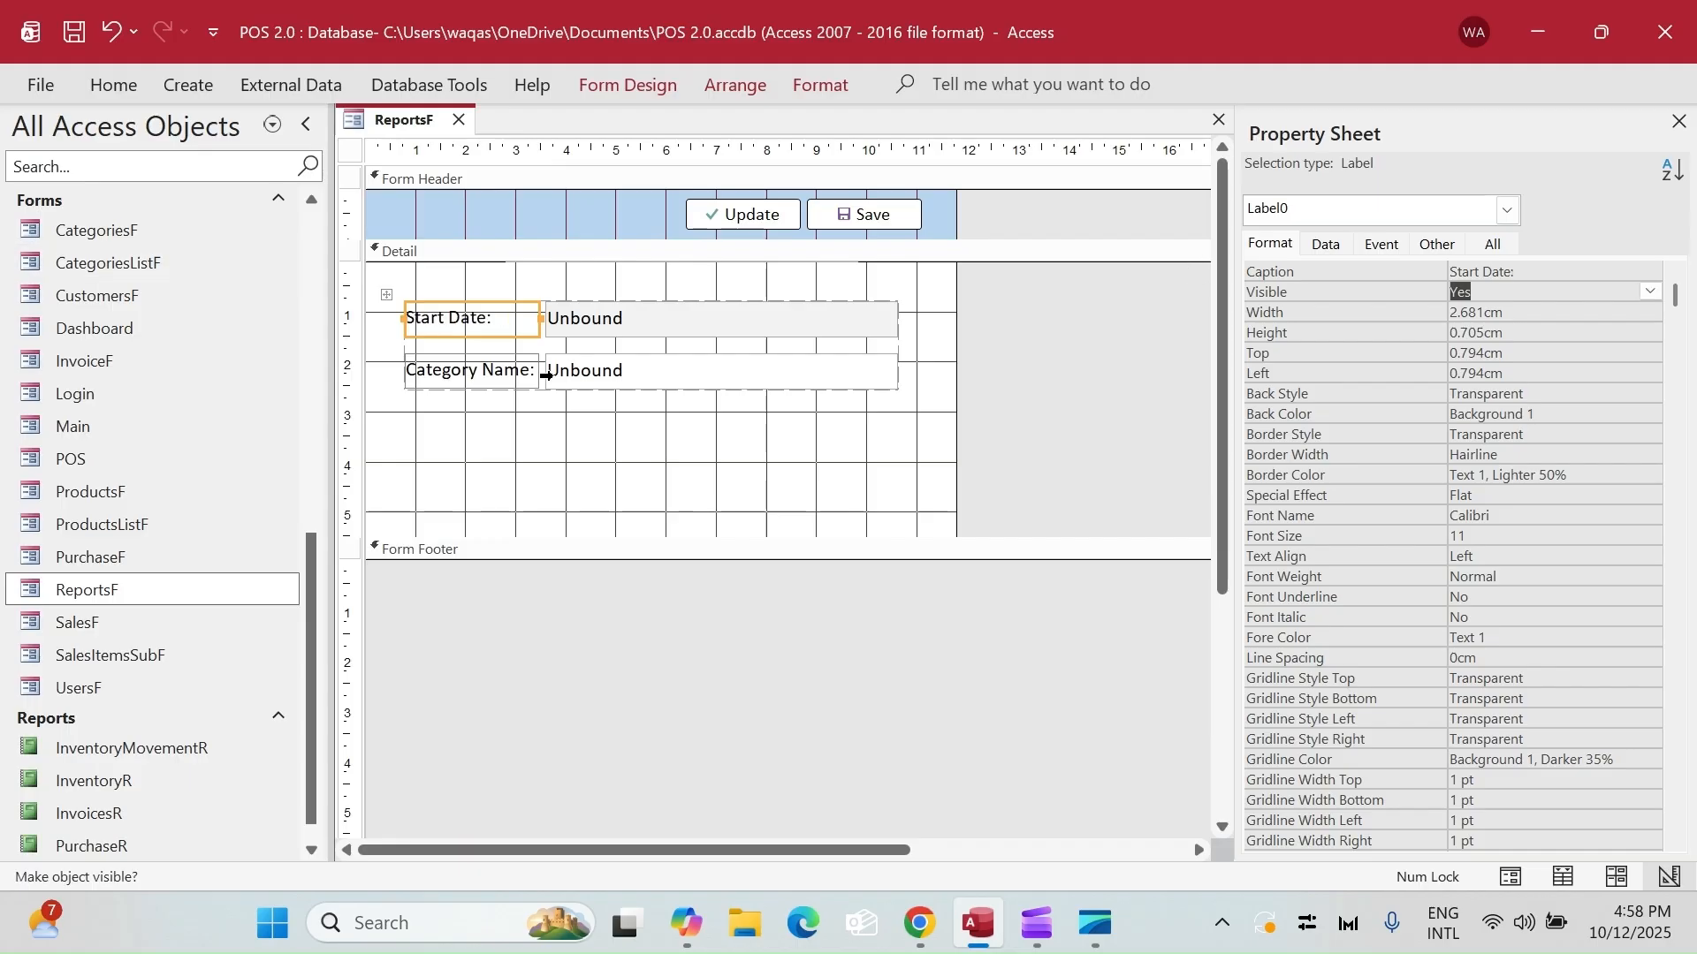
- Rename the text box beside the Start Date label to txtStartDate
{"action": "left_click", "coordinate": [605, 345]}
{"action": "left_click", "coordinate": [1423, 247]}
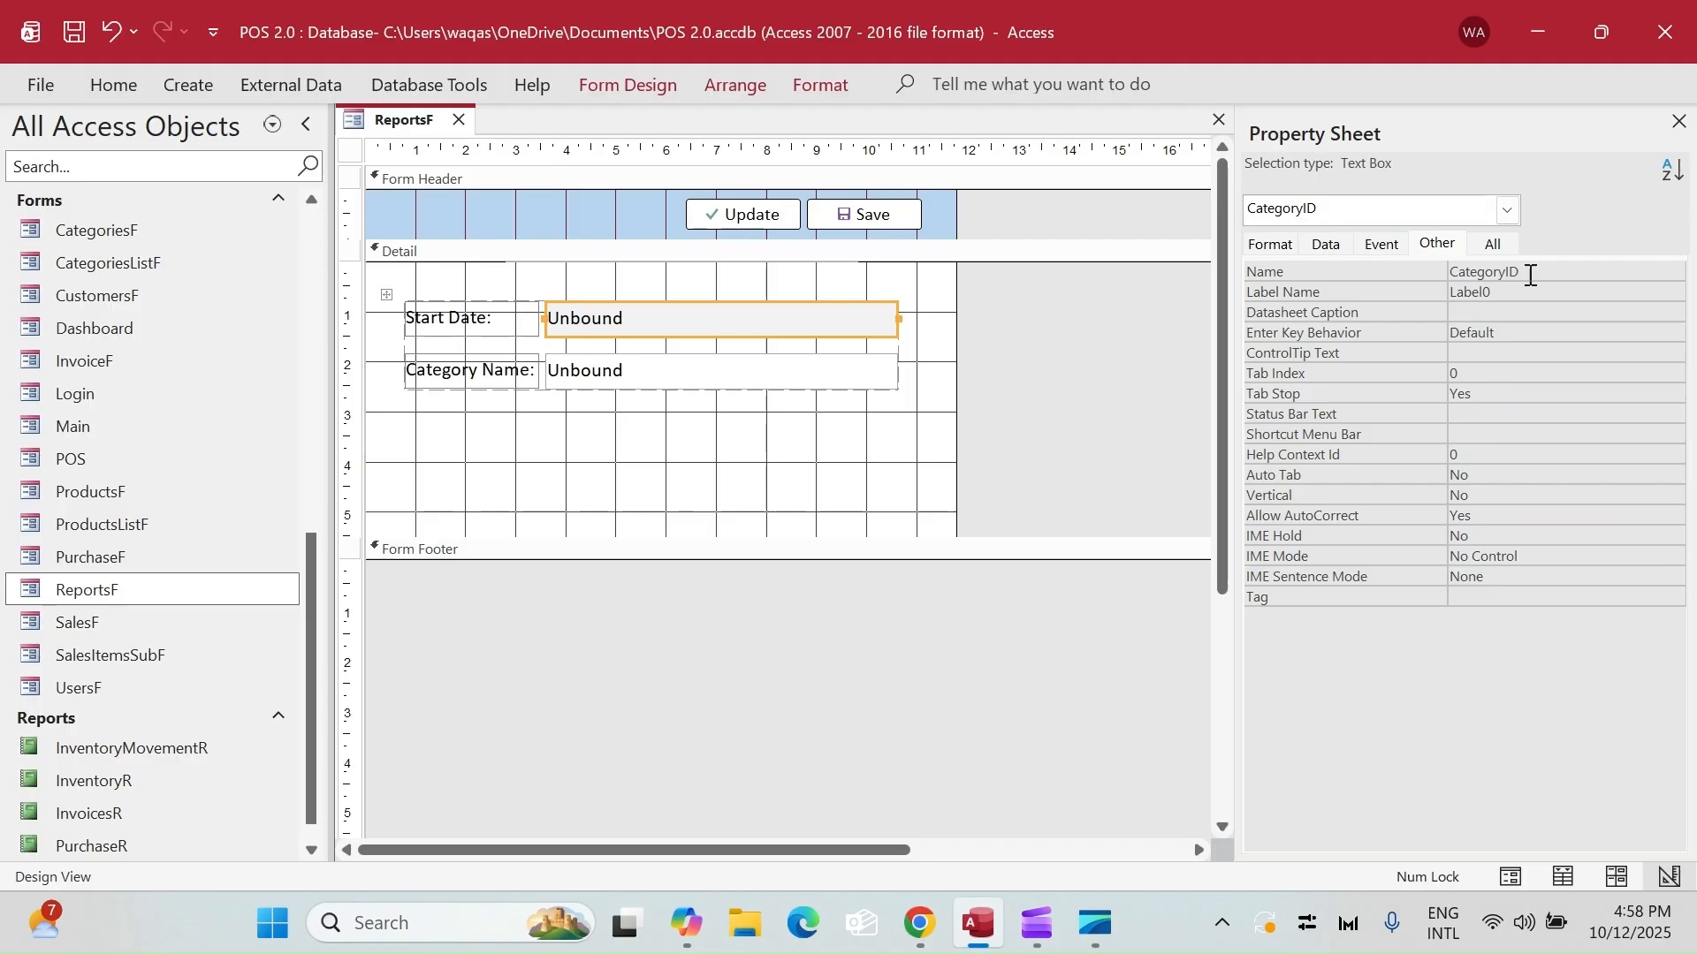
{"action": "left_click", "coordinate": [1530, 275]}
{"action": "type", "text": "txt"}
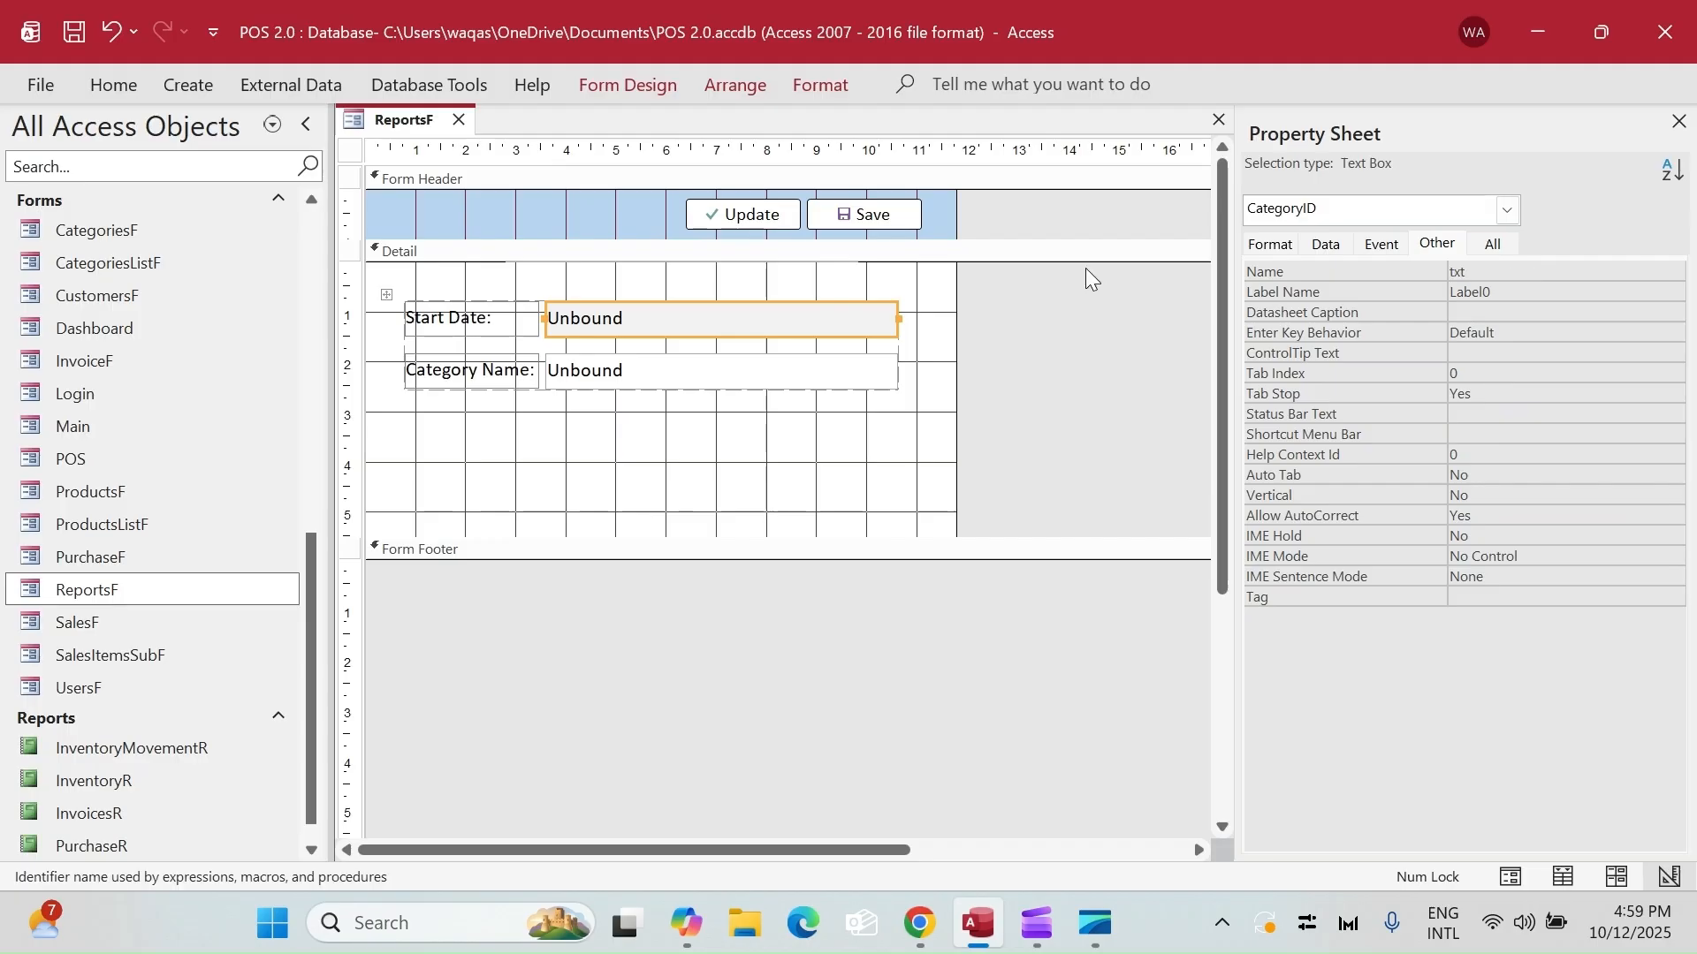
{"action": "type", "text": "StartDate"}
{"action": "key", "text": "Return"}
- Copy the "Start Date:" caption from the first label into the Category Name label
{"action": "left_click", "coordinate": [497, 318]}
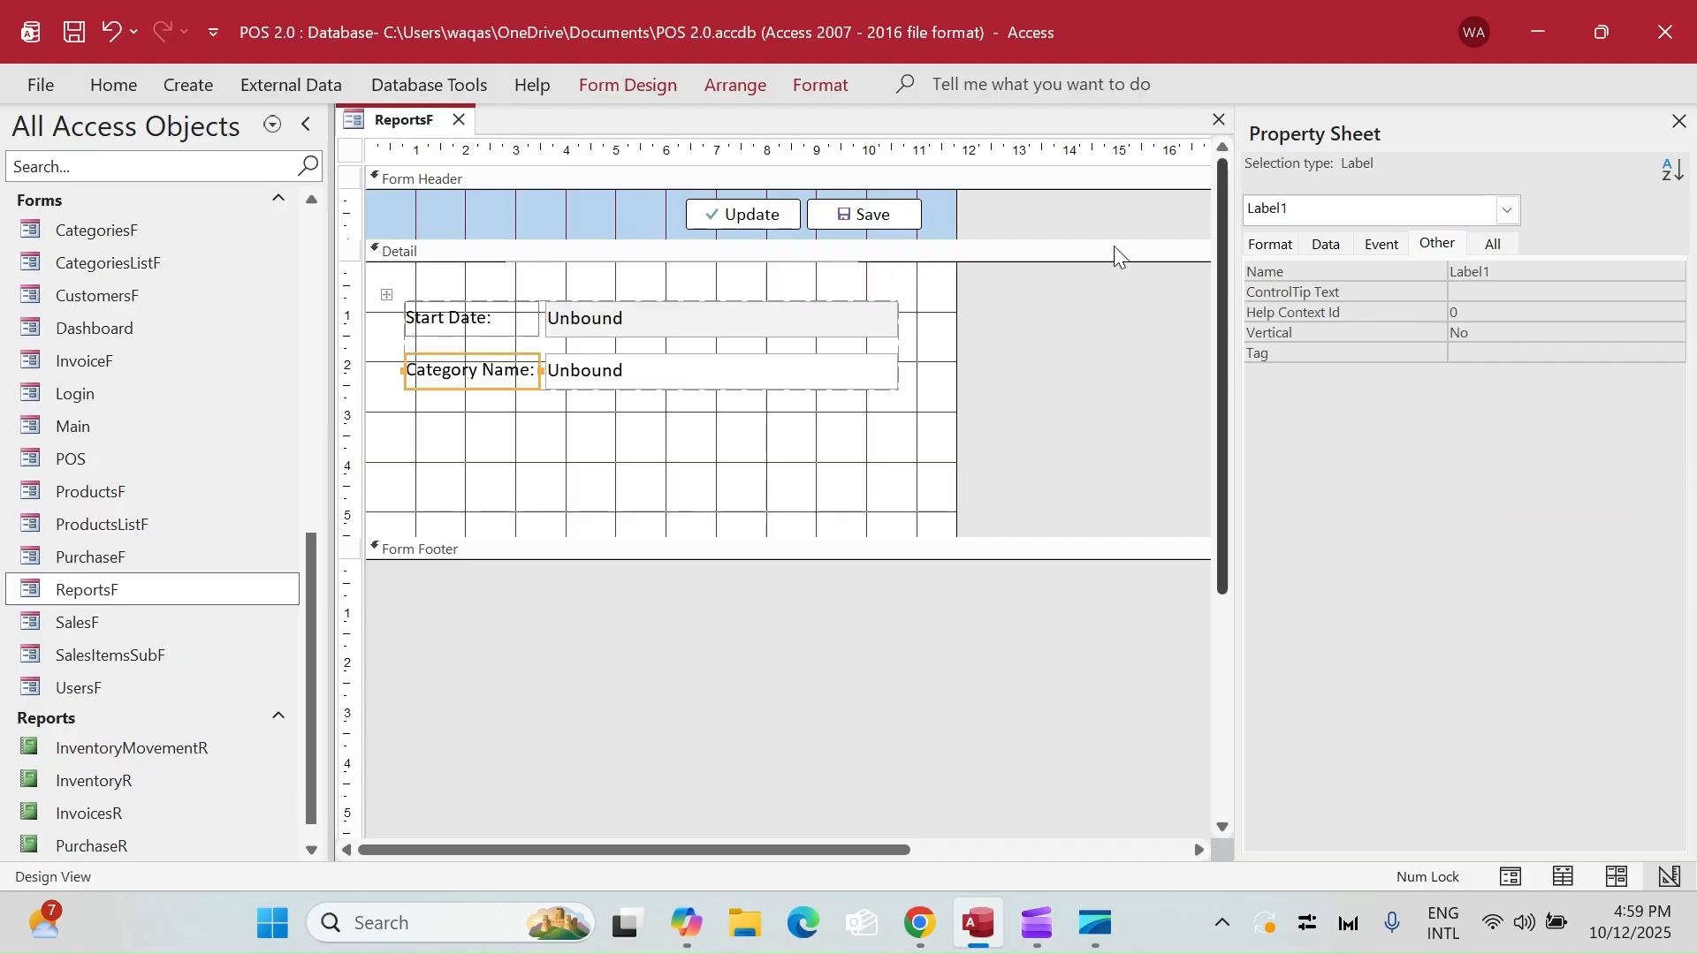
{"action": "left_click", "coordinate": [1292, 246]}
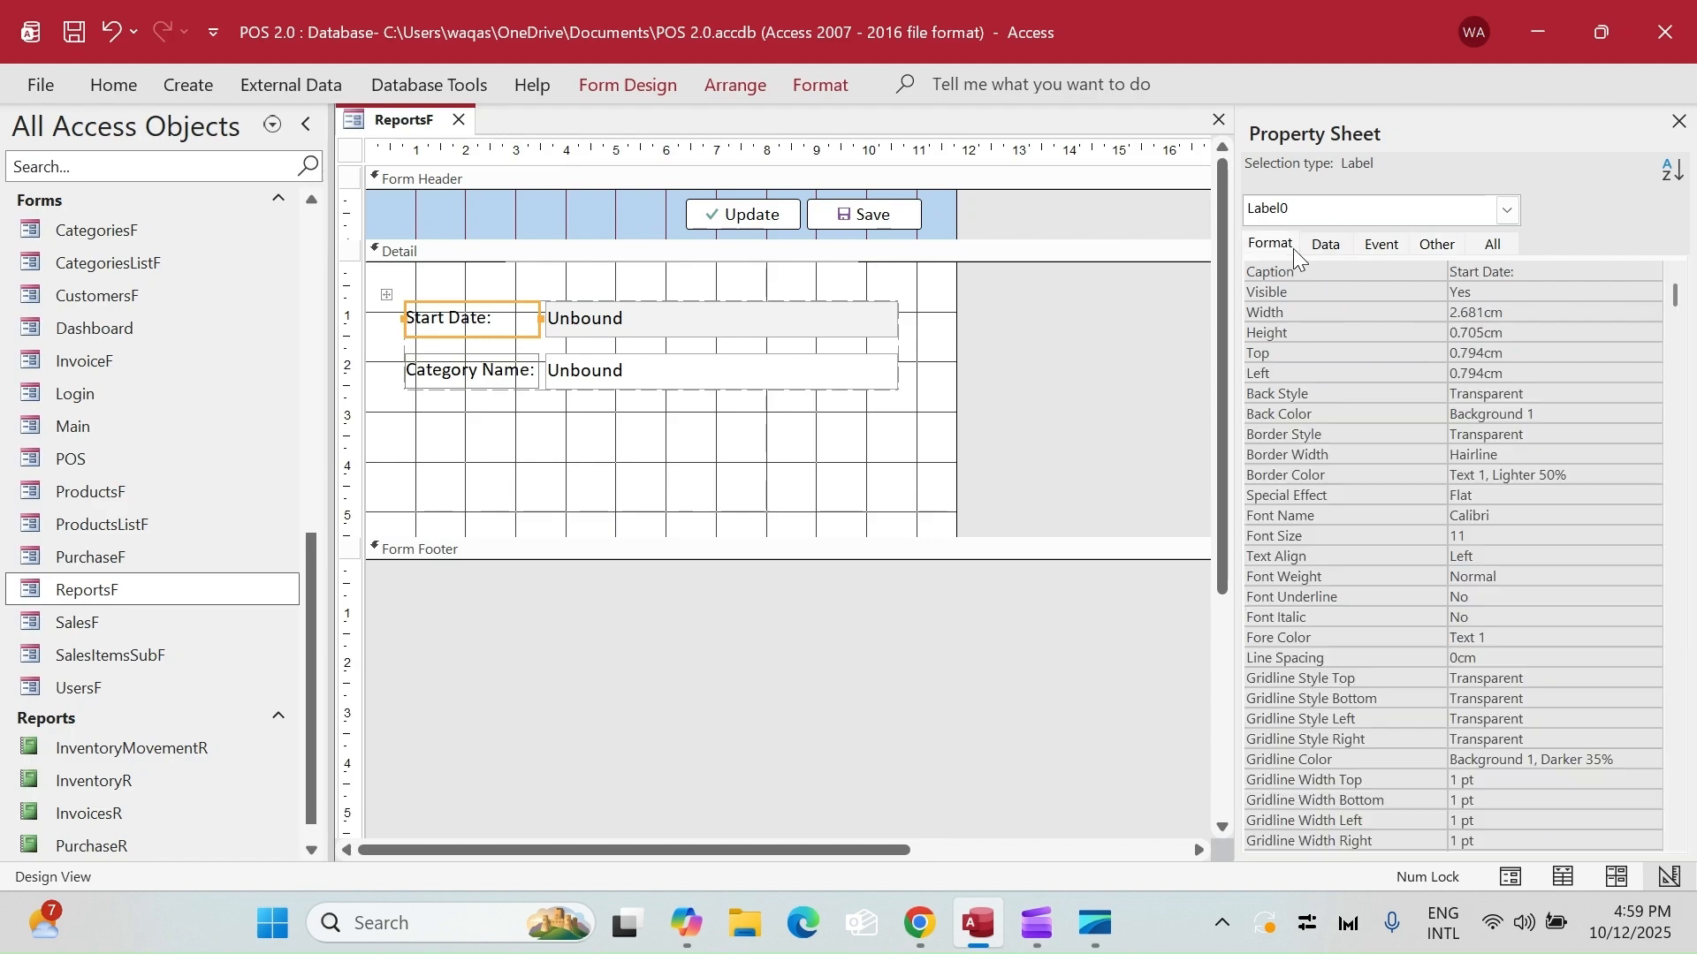
{"action": "double_click", "coordinate": [1481, 272]}
{"action": "left_click_drag", "start_coordinate": [1481, 271], "coordinate": [1264, 270]}
{"action": "key", "text": "ctrl+c"}
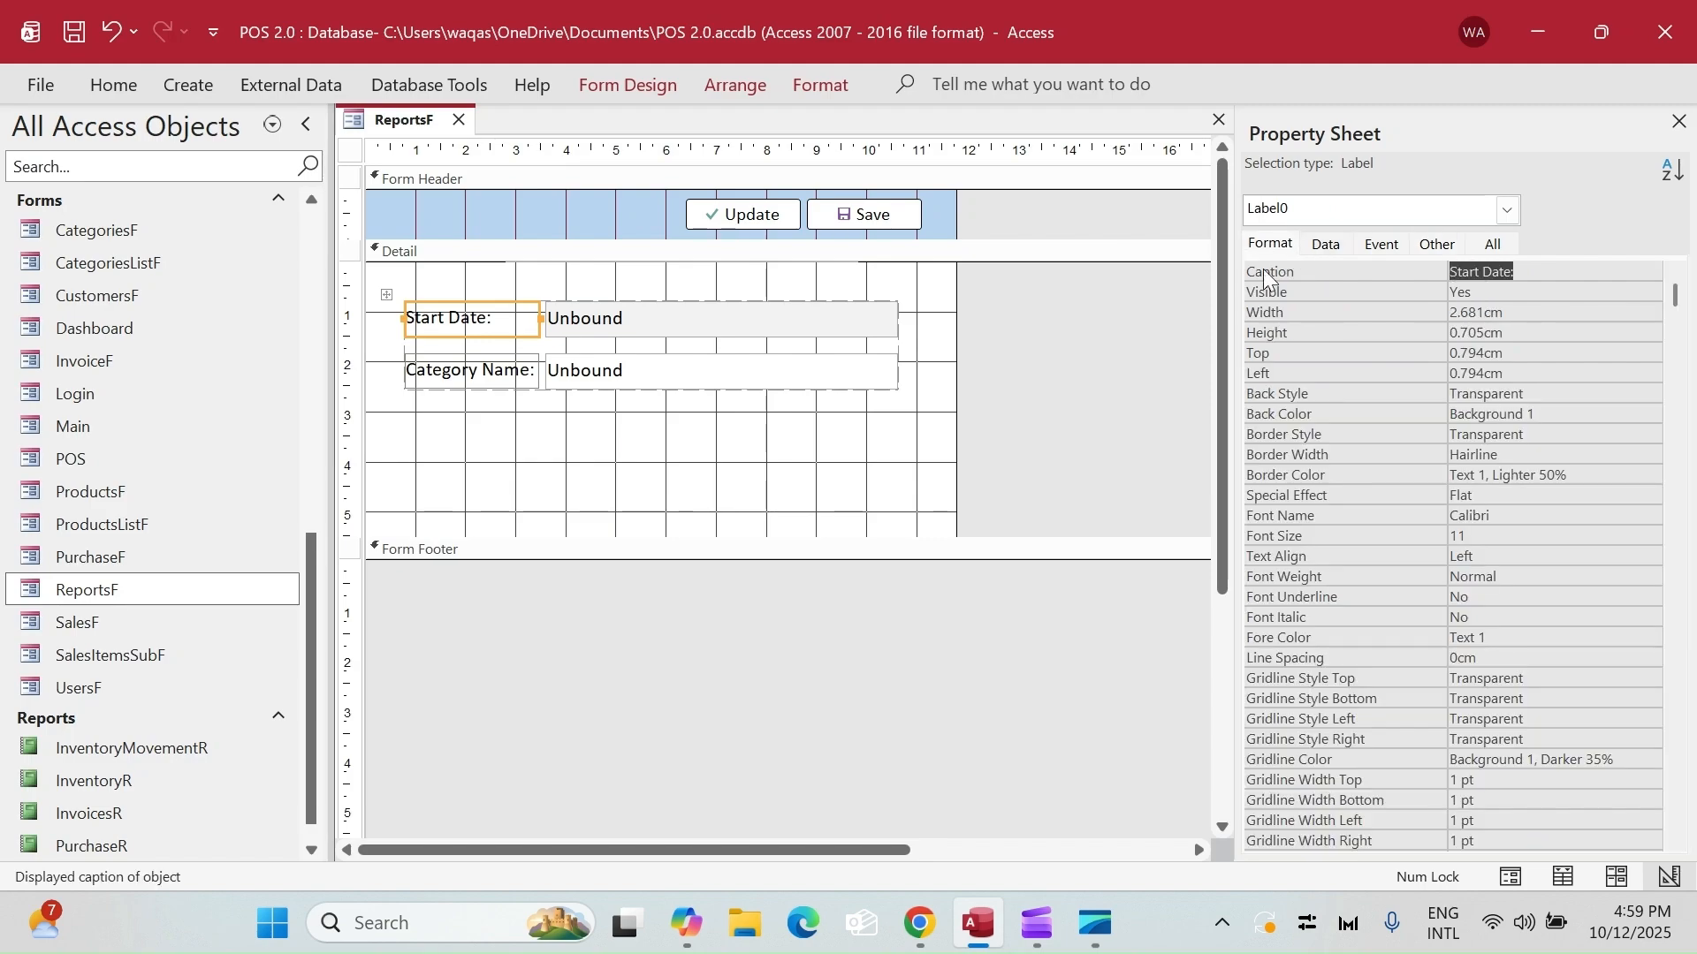
{"action": "left_click", "coordinate": [495, 370]}
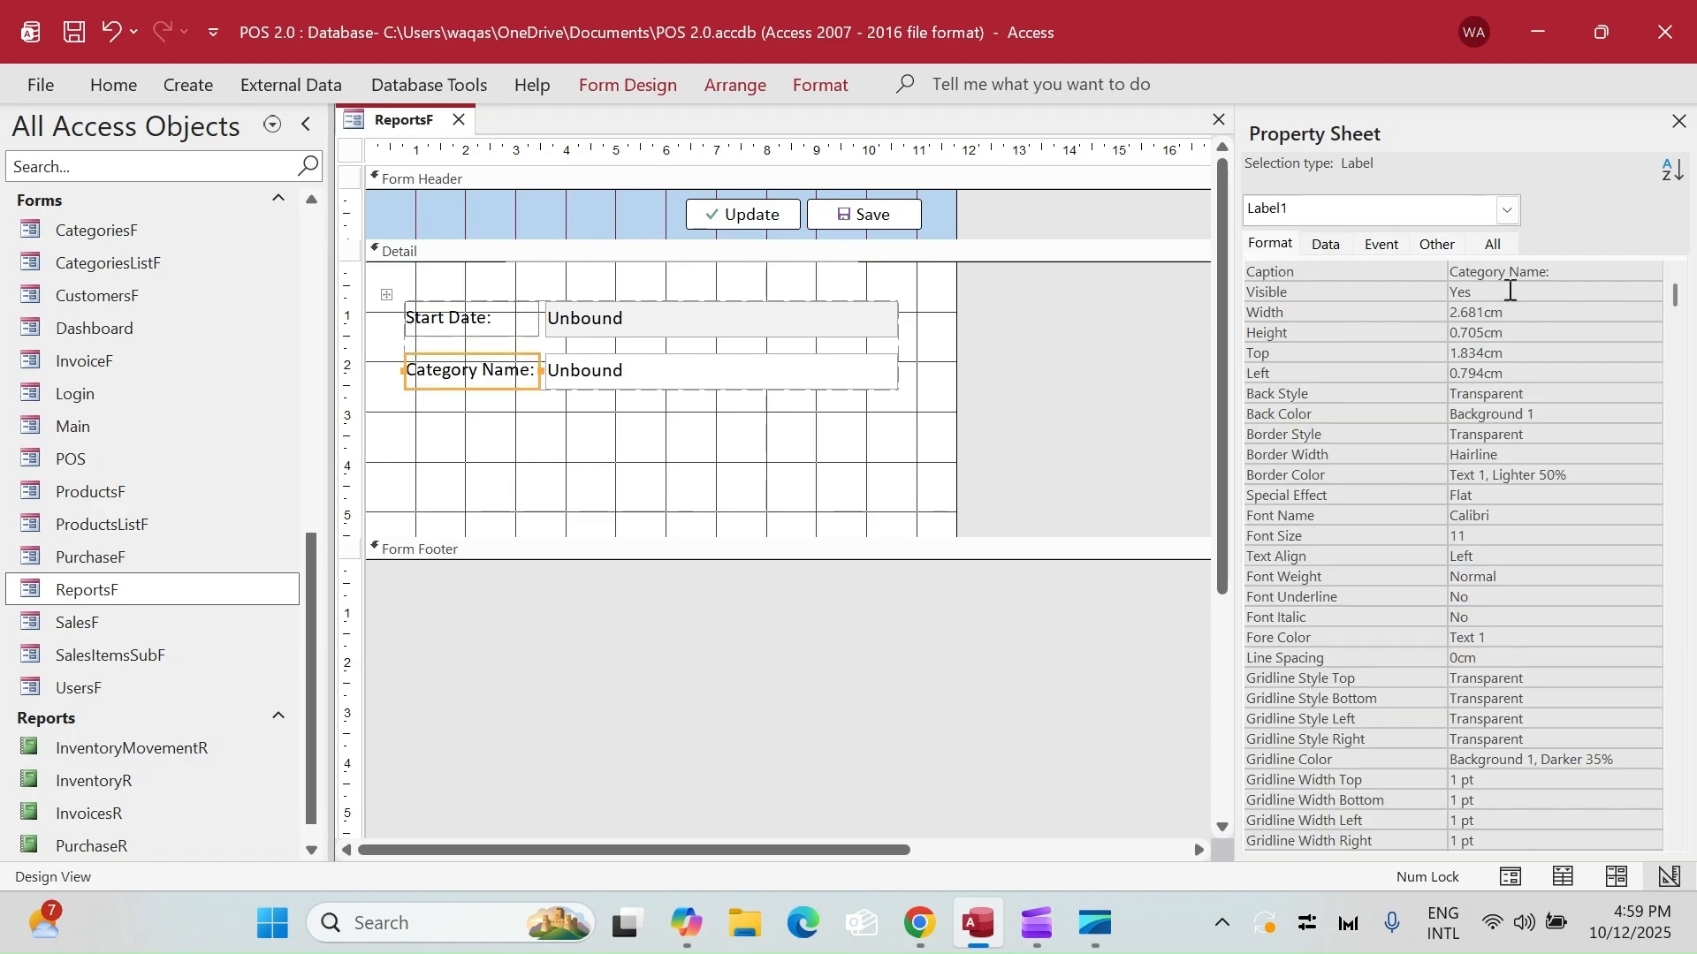
{"action": "left_click", "coordinate": [1291, 249]}
{"action": "key", "text": "ctrl+v"}
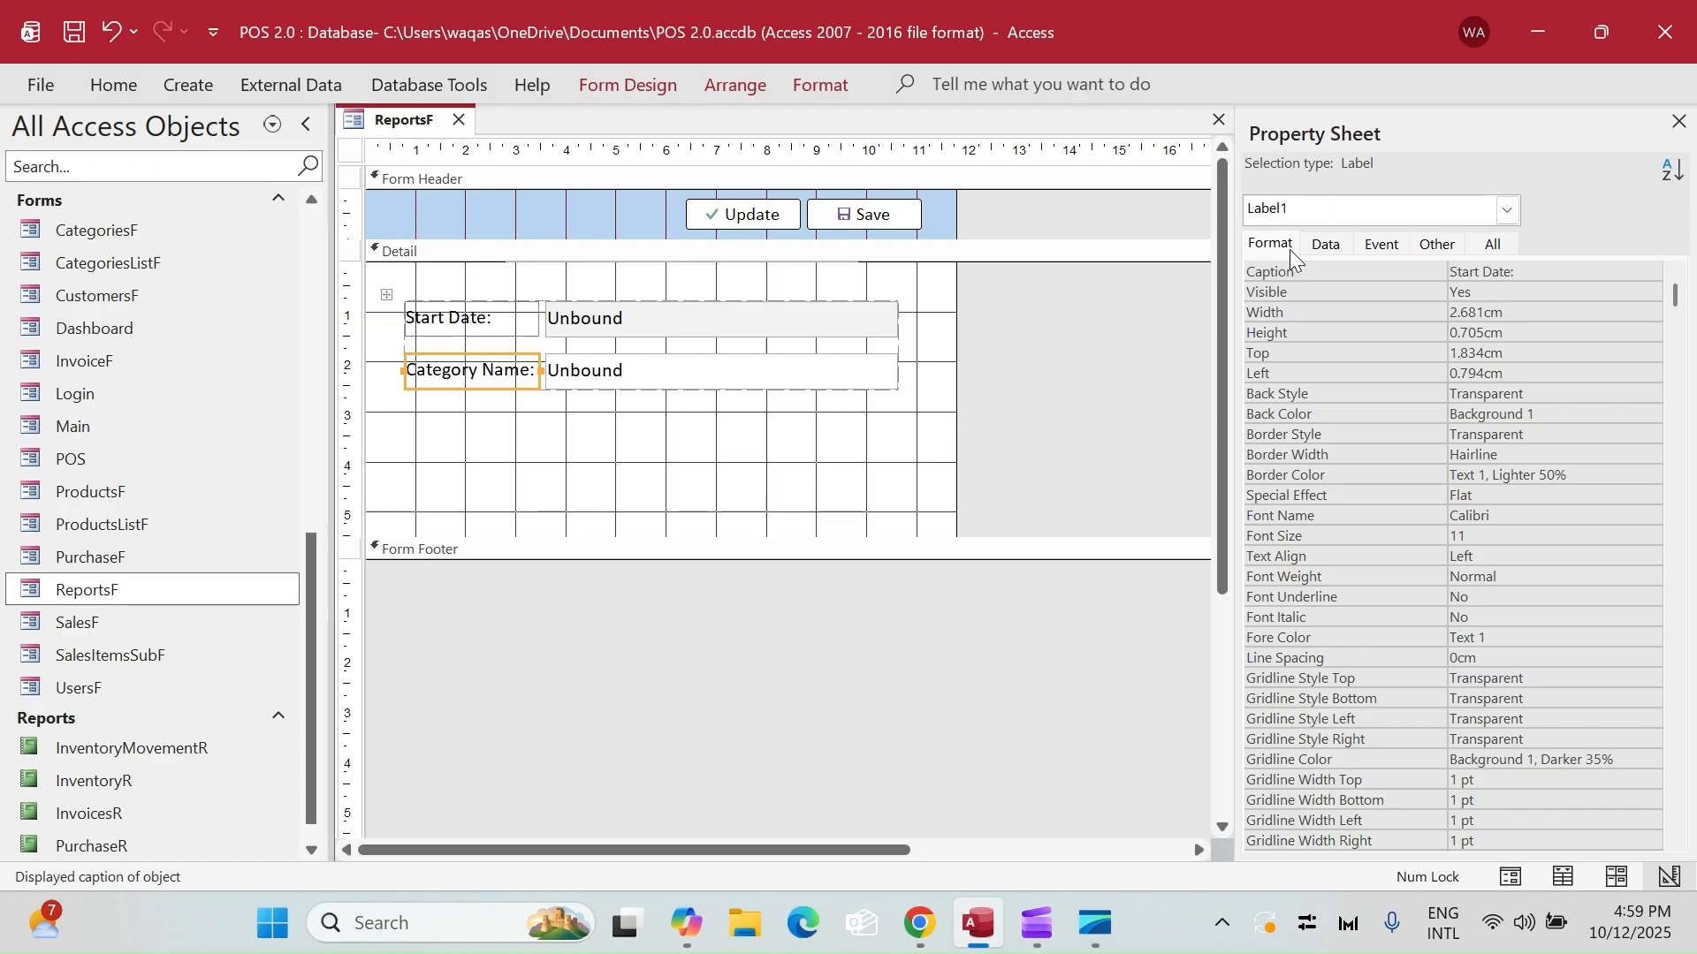
{"action": "key", "text": "Return"}
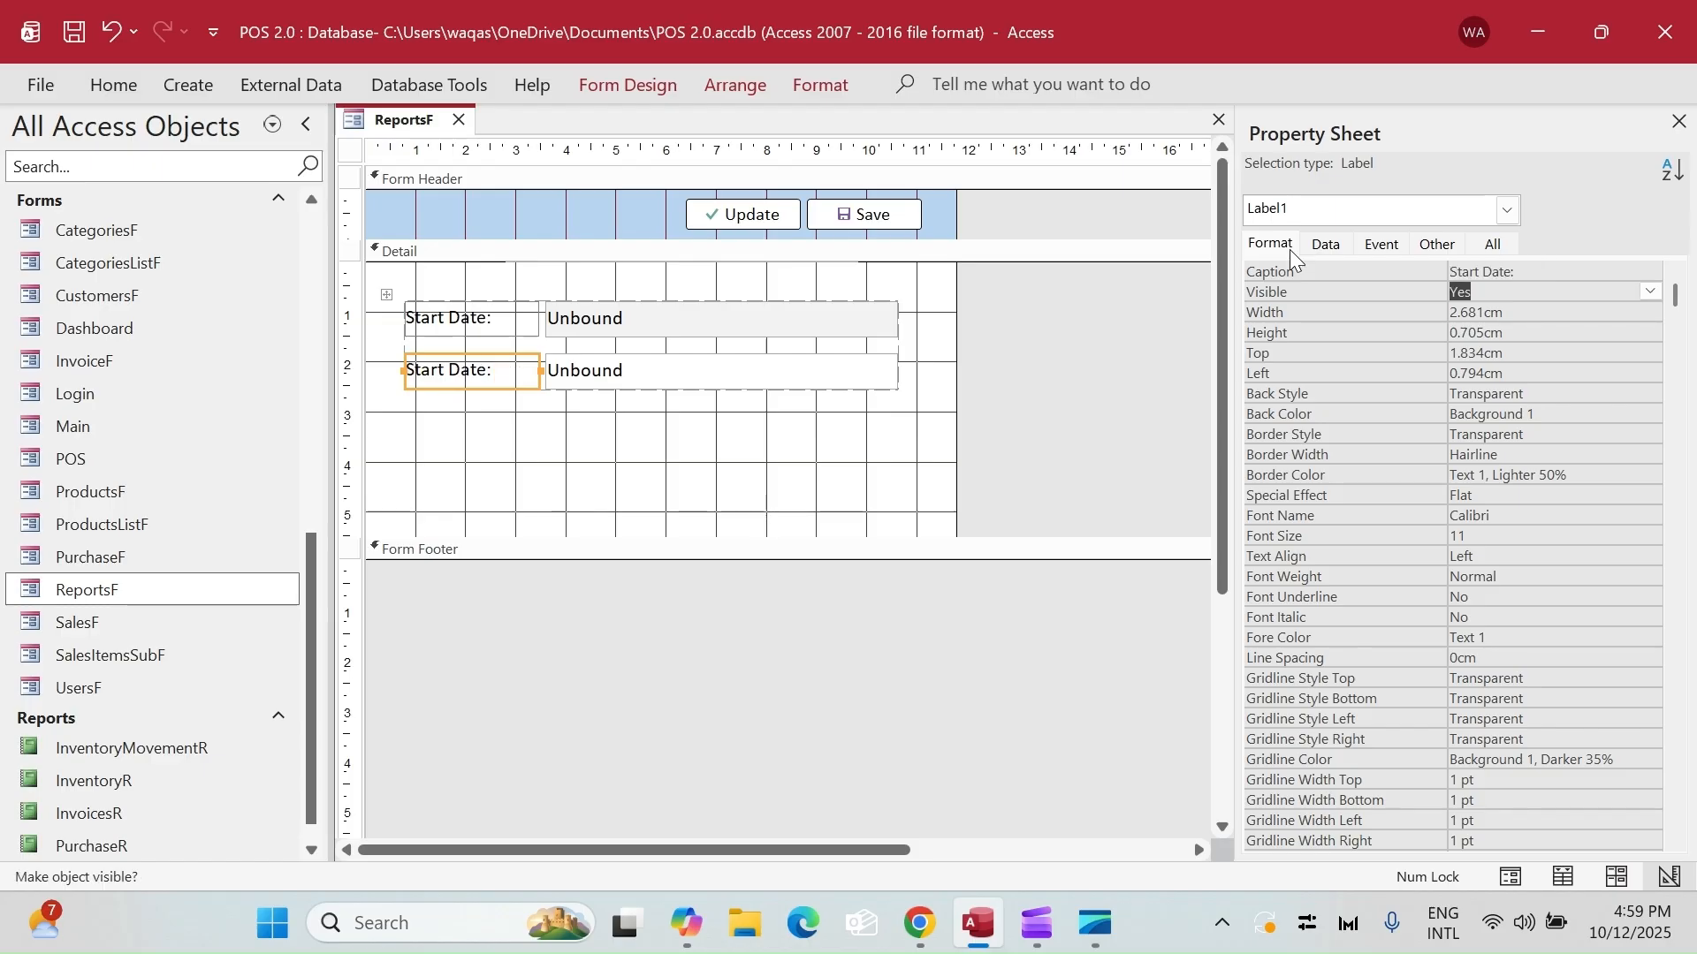
- Rename the text box beside the second Start Date label as txtEndDate
{"action": "left_click", "coordinate": [720, 342]}
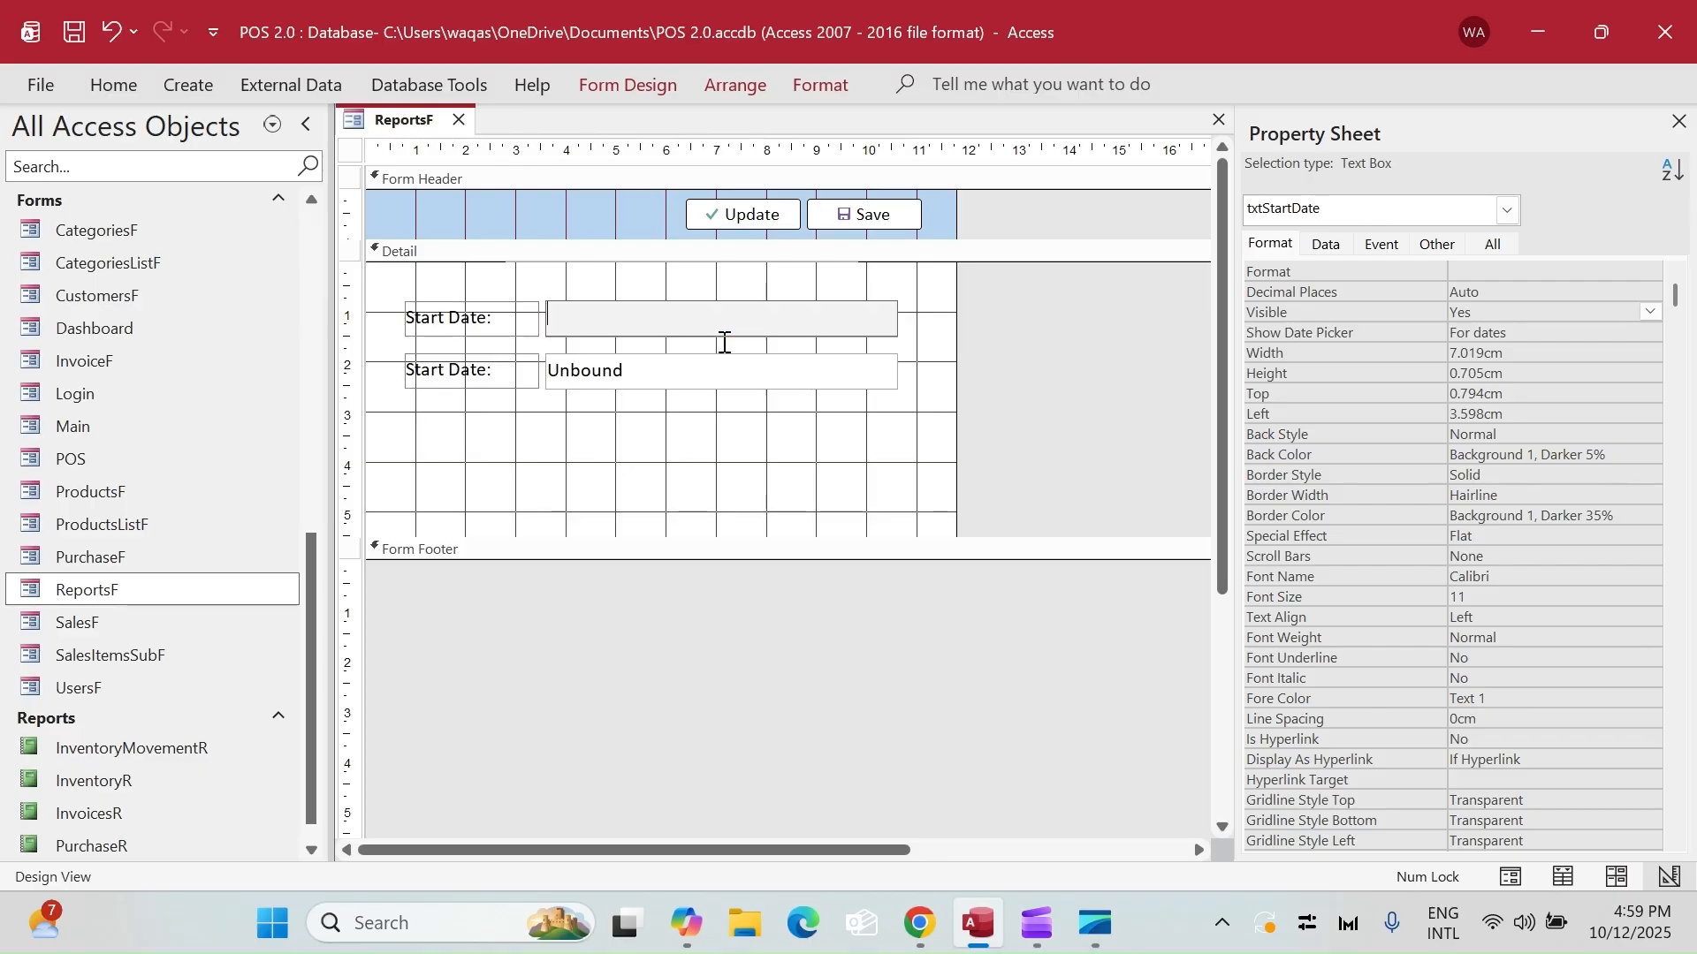
{"action": "left_click", "coordinate": [733, 363]}
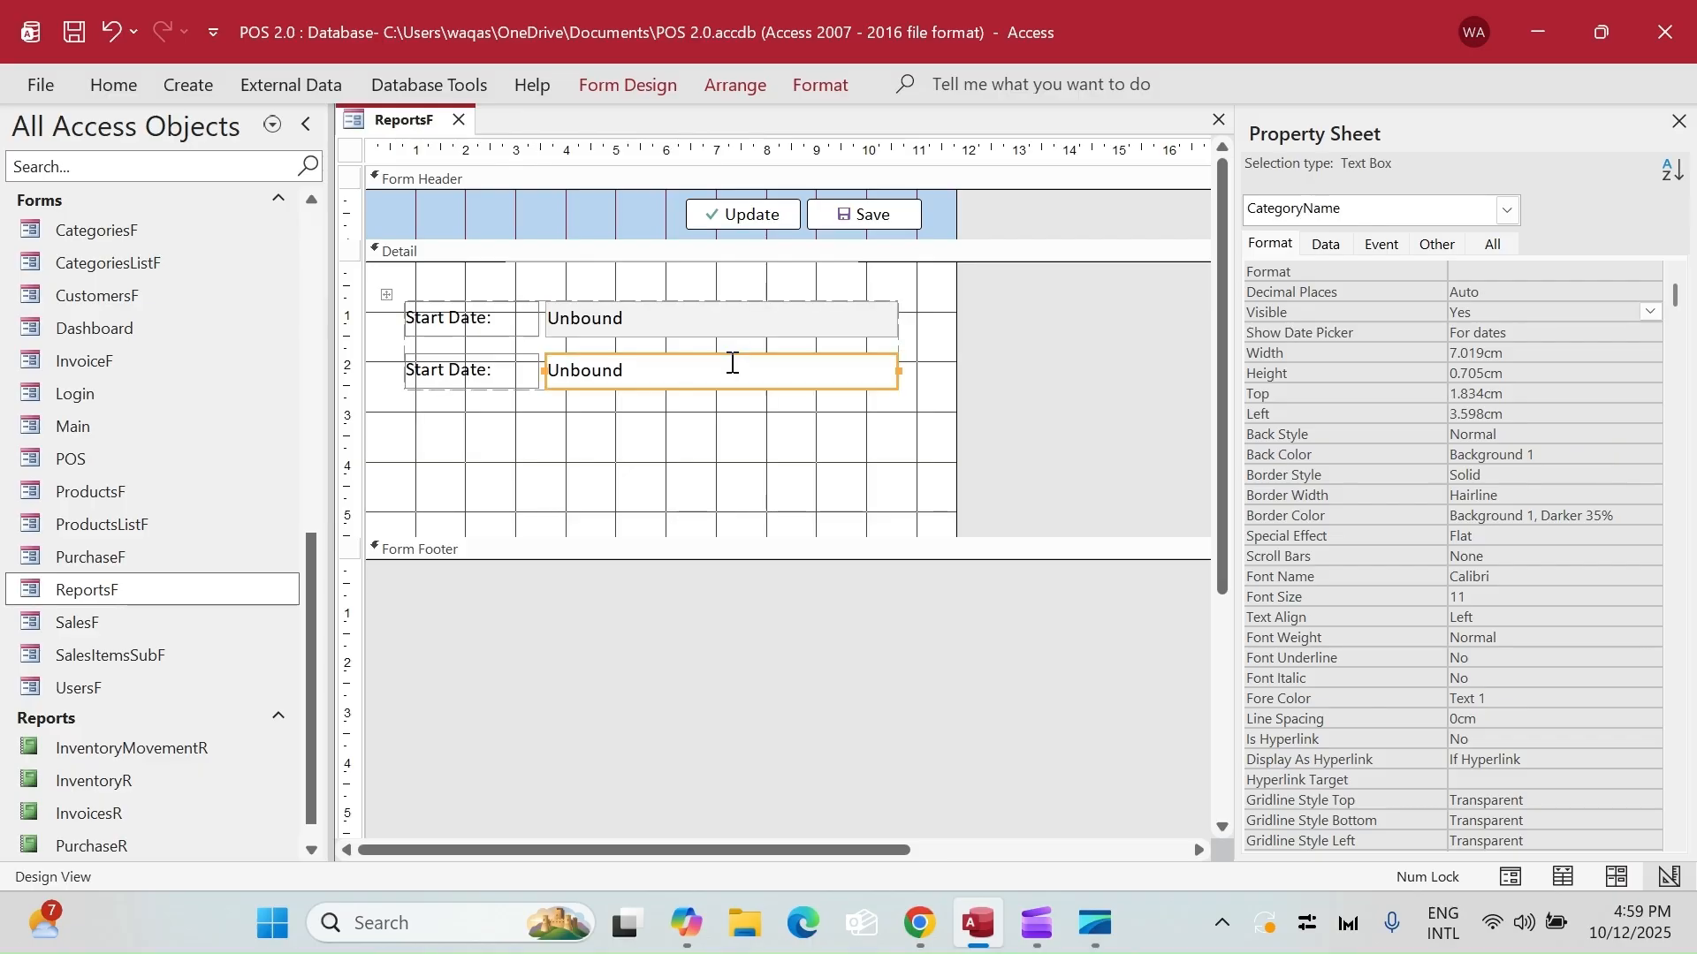
{"action": "left_click", "coordinate": [1443, 248]}
{"action": "double_click", "coordinate": [1541, 264]}
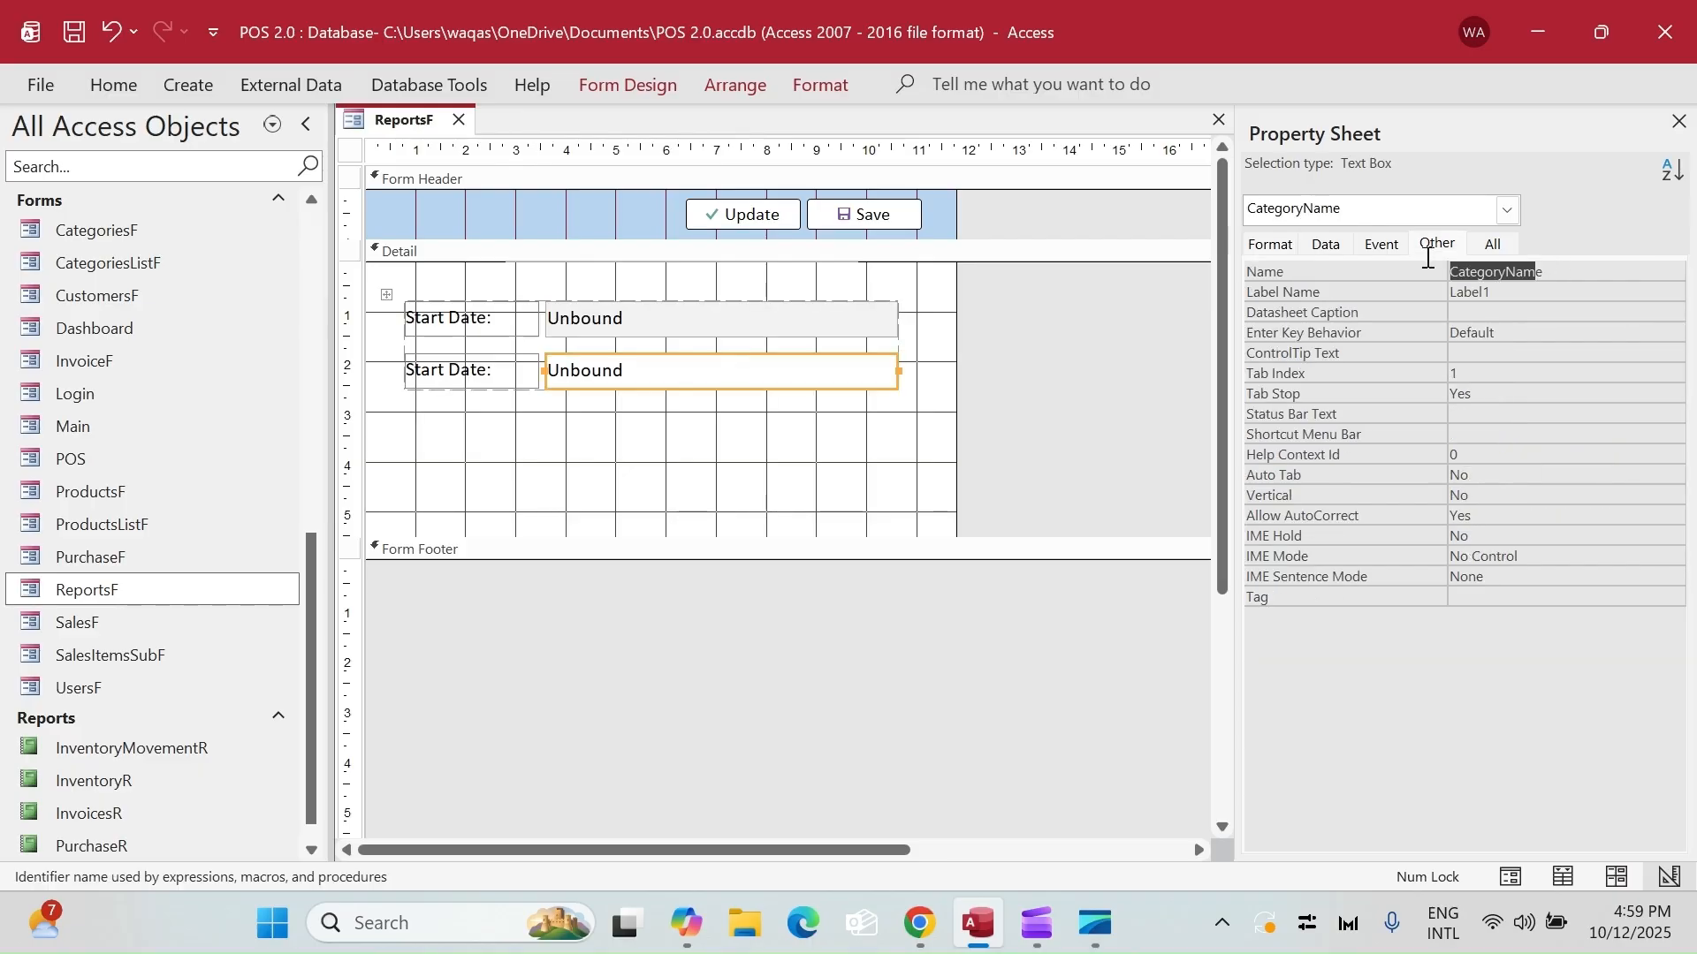
{"action": "type", "text": "extEndDate"}
{"action": "key", "text": "Tab"}
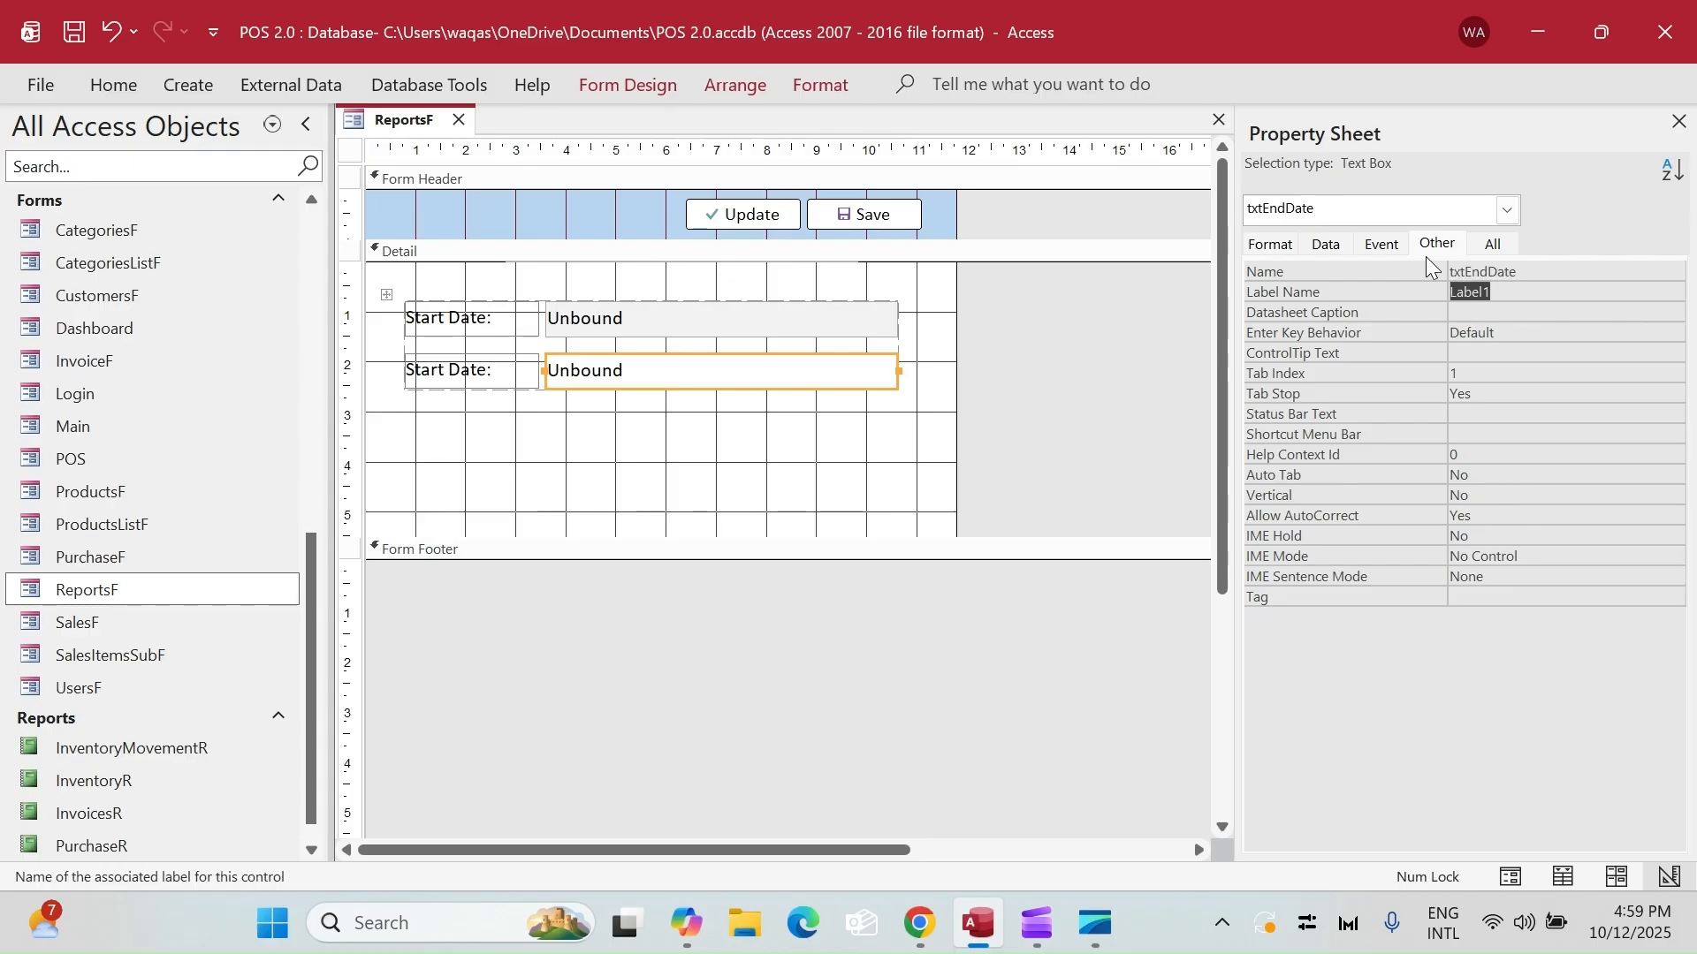
- Remove the control layout from both date labels and their text boxes in the detail section
{"action": "left_click", "coordinate": [746, 319]}
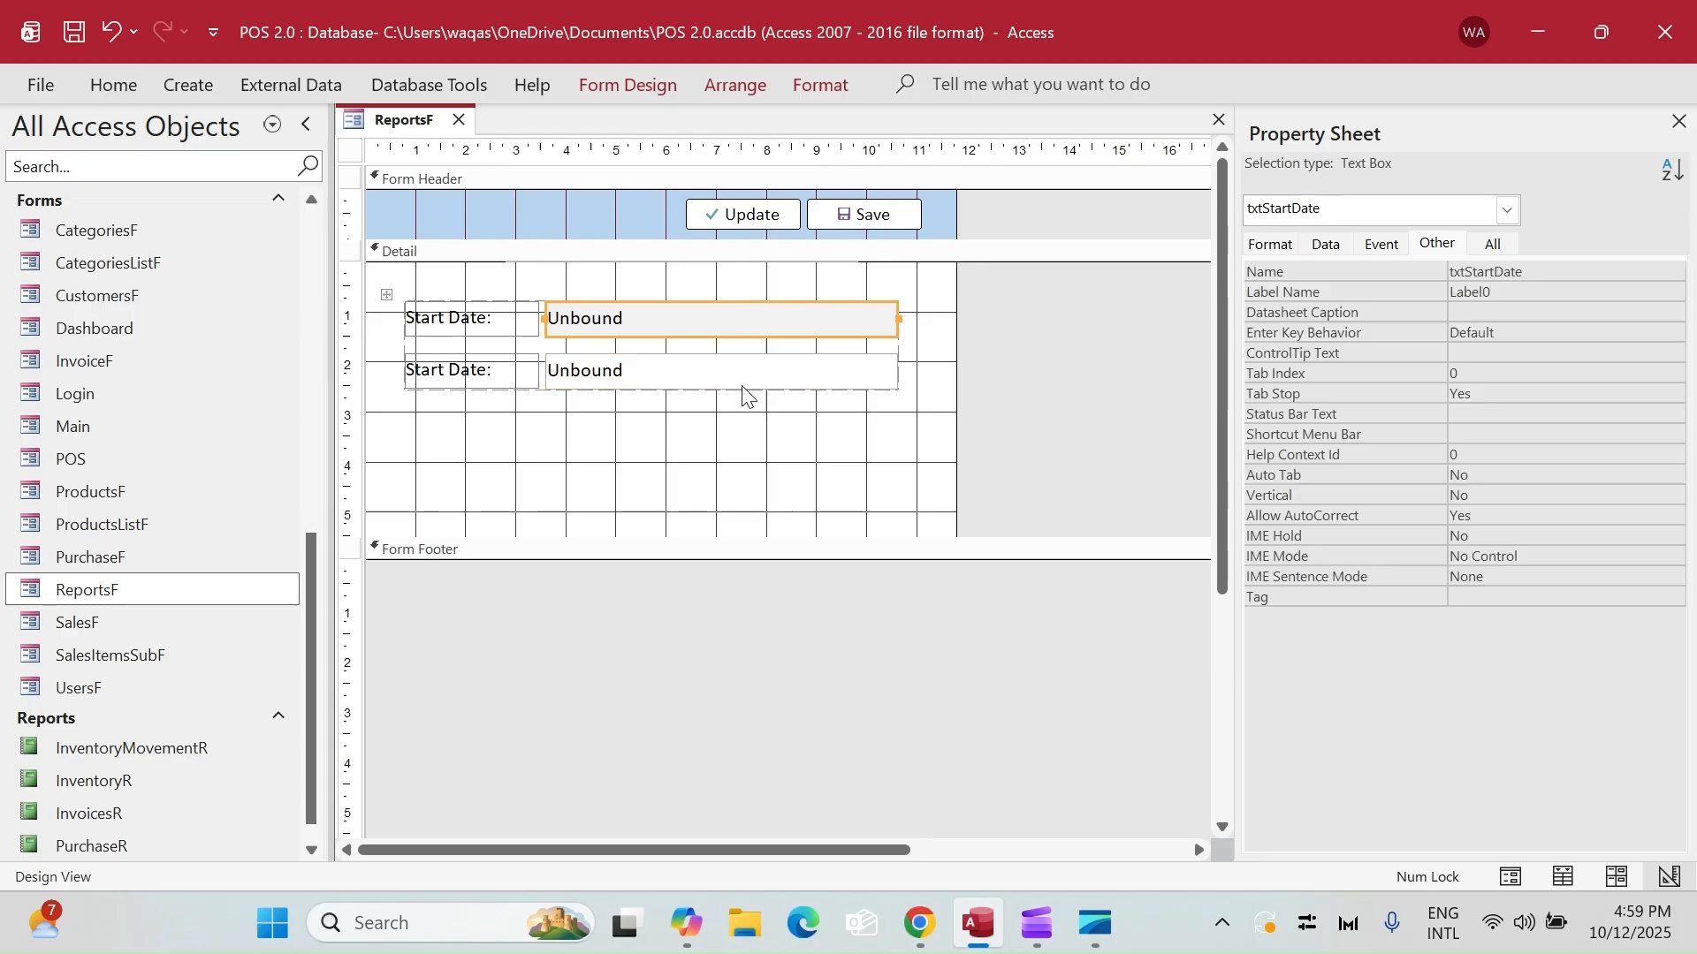
{"action": "left_click", "coordinate": [698, 376]}
{"action": "mouse_move", "coordinate": [473, 386]}
{"action": "left_mouse_down"}
{"action": "mouse_move", "coordinate": [544, 274]}
{"action": "mouse_move", "coordinate": [470, 365]}
{"action": "left_mouse_up"}
{"action": "left_click_drag", "start_coordinate": [742, 429], "coordinate": [579, 380]}
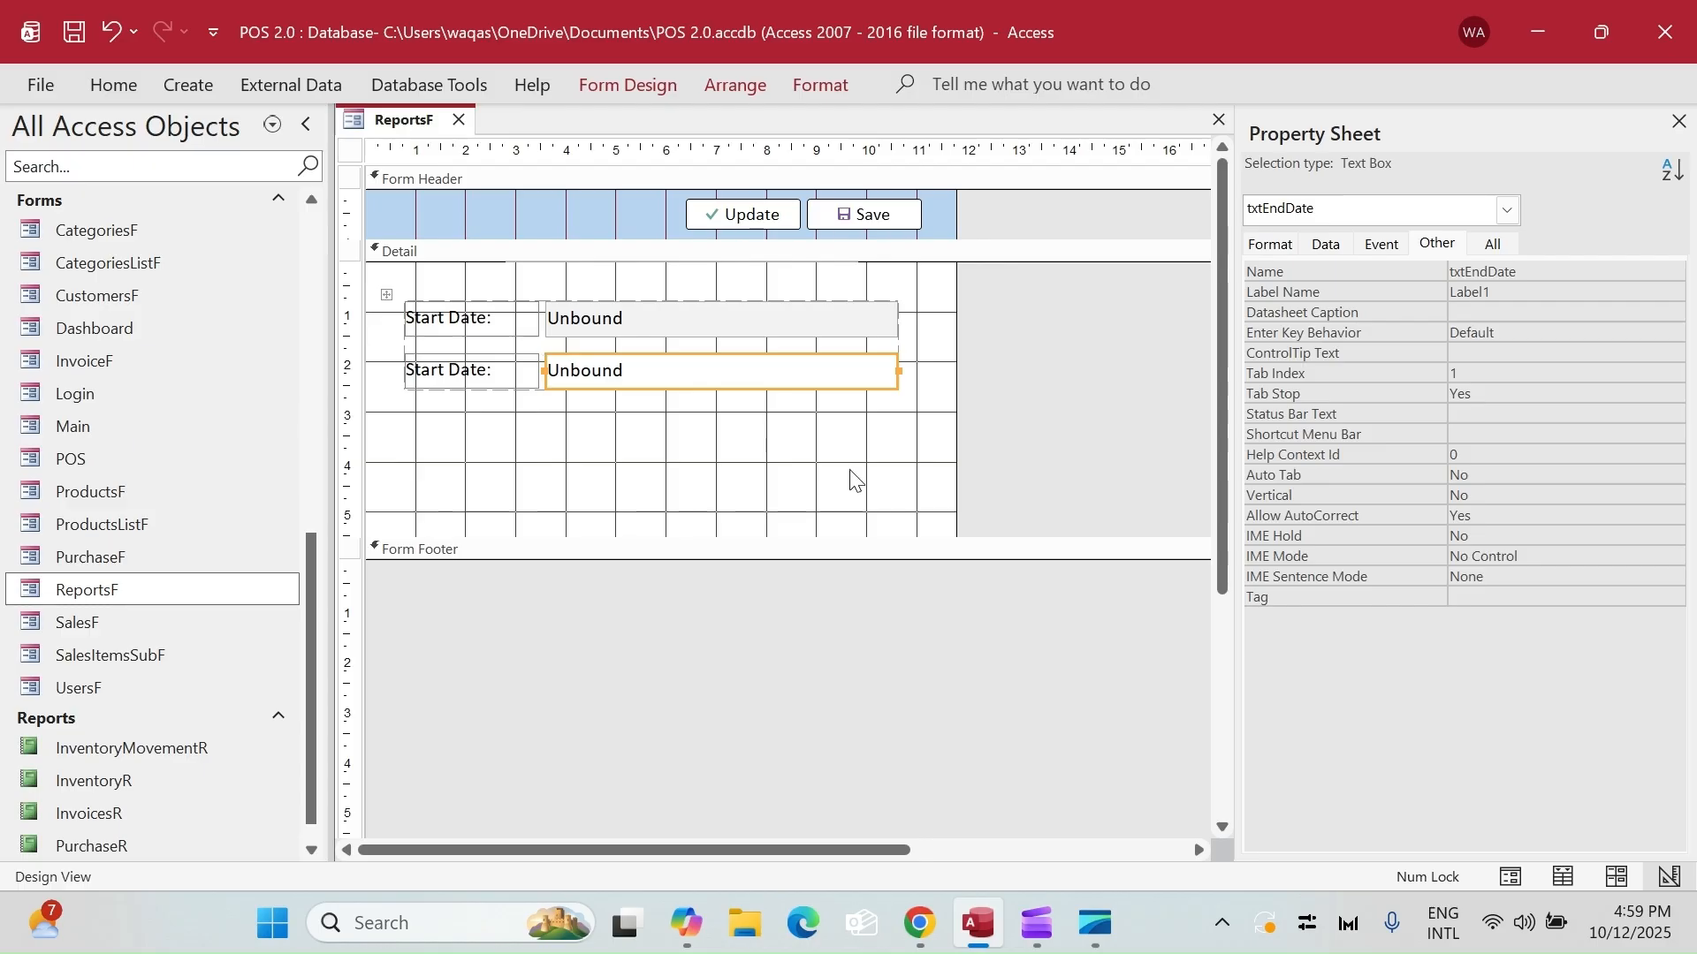
{"action": "left_click_drag", "start_coordinate": [854, 480], "coordinate": [435, 334]}
{"action": "right_click", "coordinate": [436, 334]}
{"action": "mouse_move", "coordinate": [587, 401]}
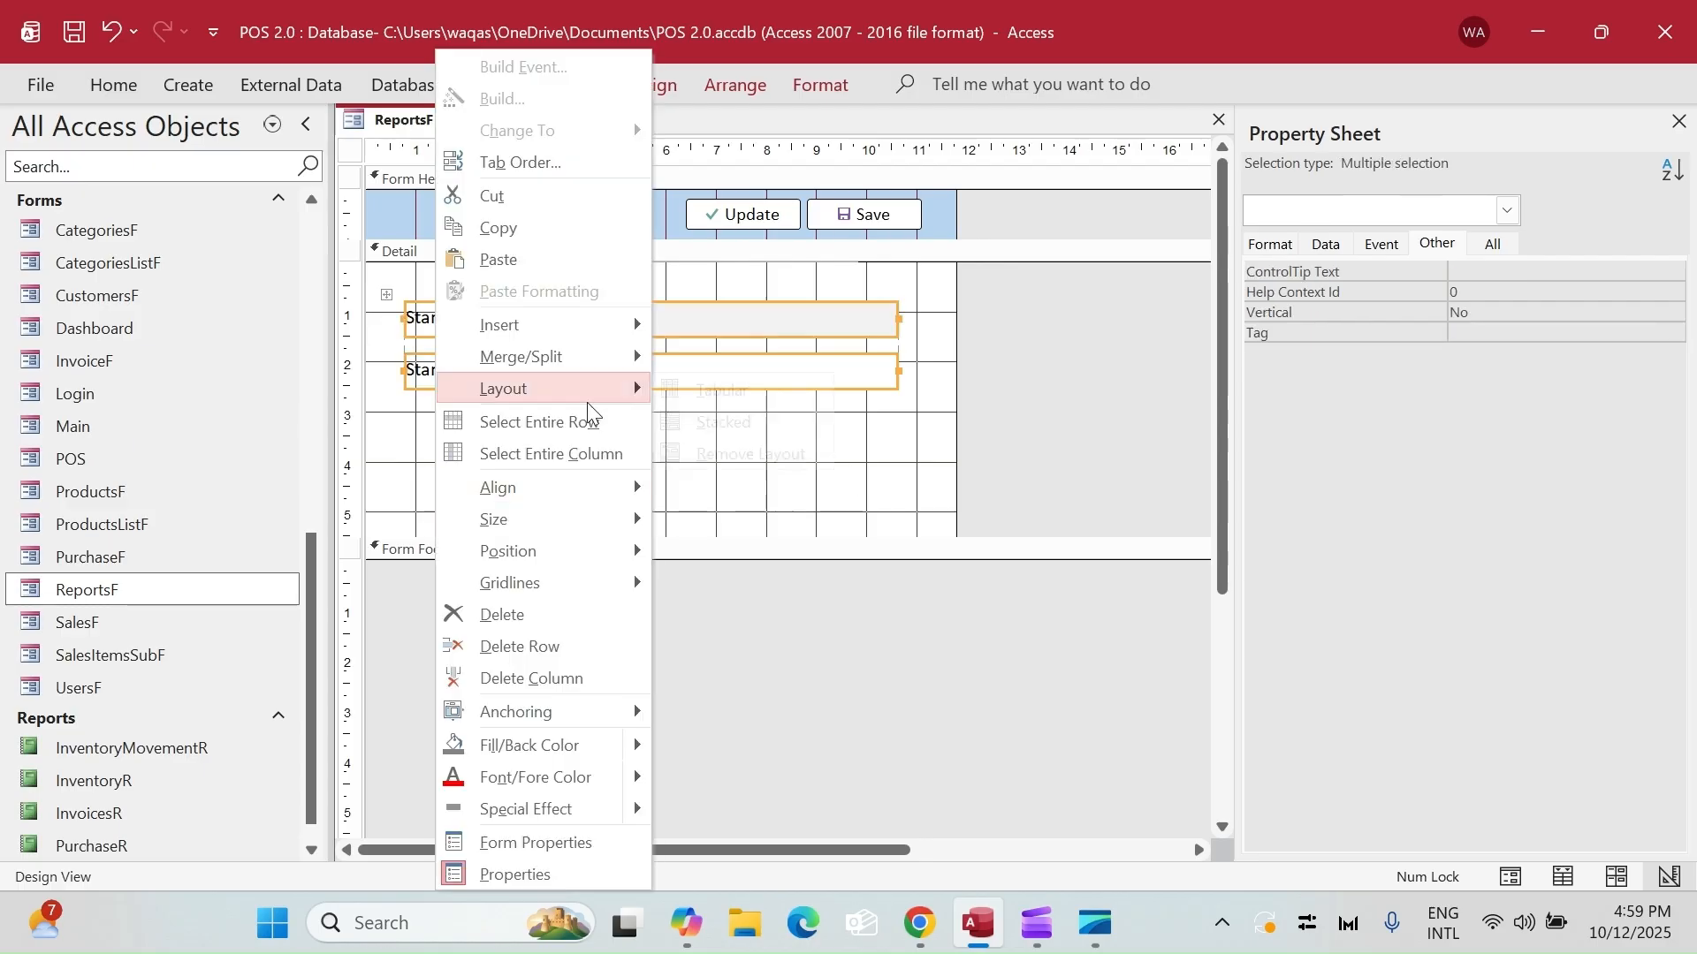
{"action": "left_click", "coordinate": [728, 433]}
- Narrow both date text boxes to about 4.5 cm and their labels to about 1.9 cm
{"action": "left_click_drag", "start_coordinate": [633, 447], "coordinate": [505, 380]}
{"action": "left_click", "coordinate": [755, 320], "text": "shift"}
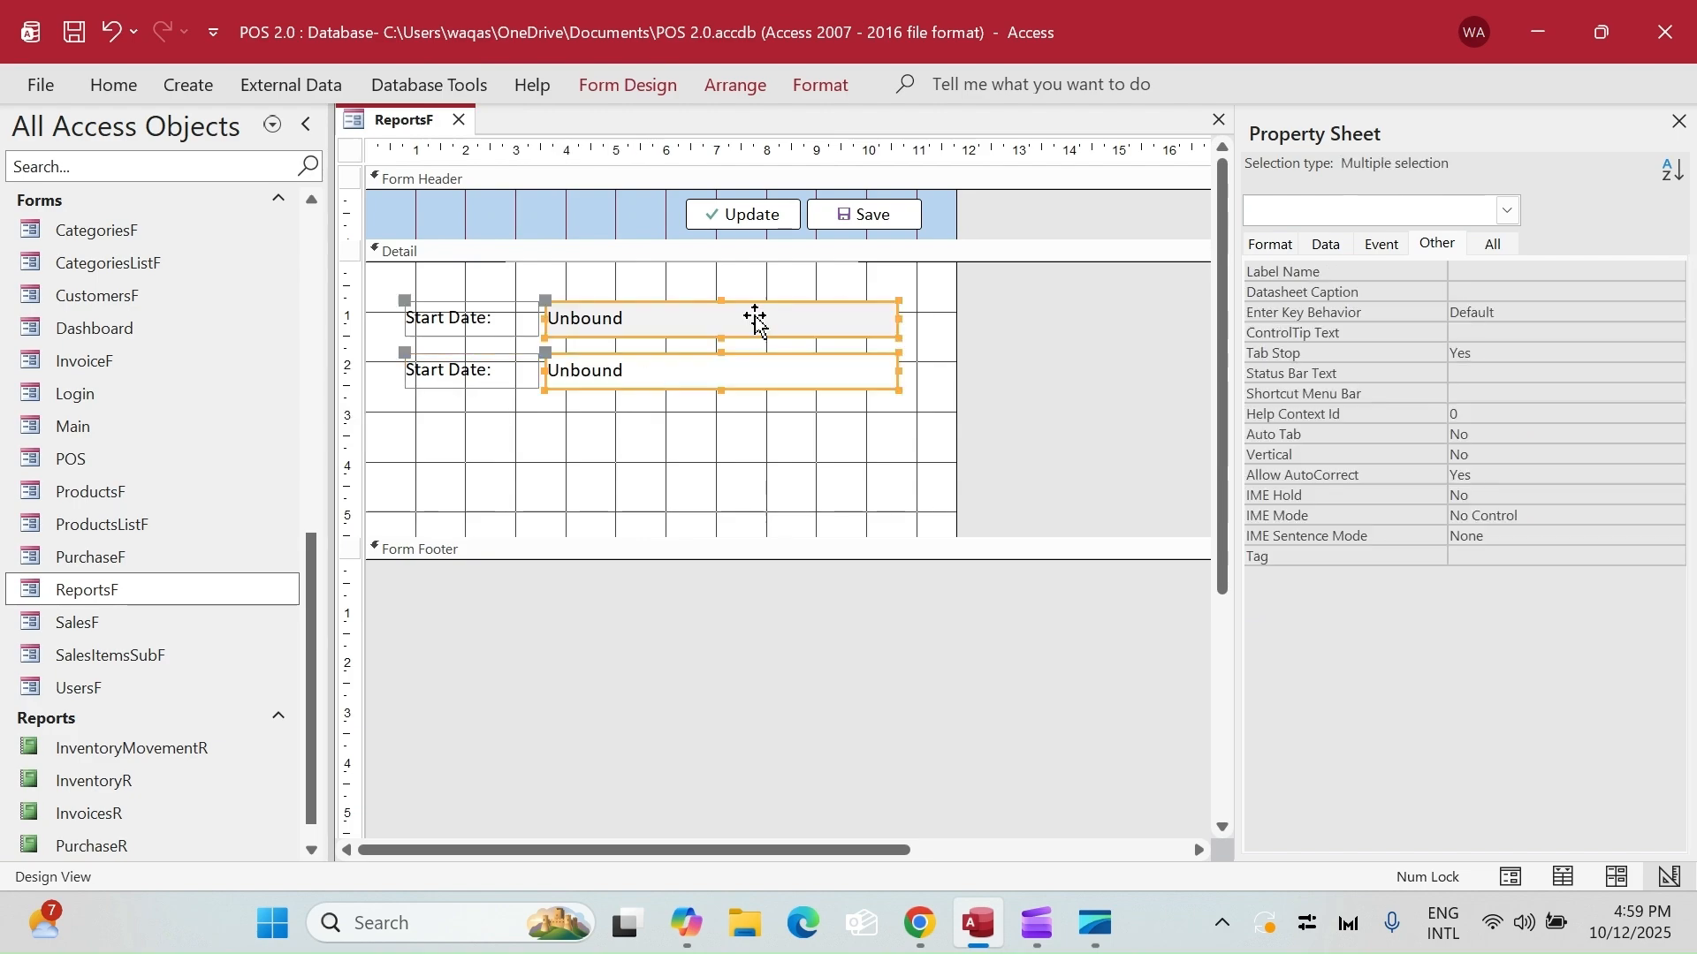
{"action": "left_click_drag", "start_coordinate": [895, 318], "coordinate": [773, 320]}
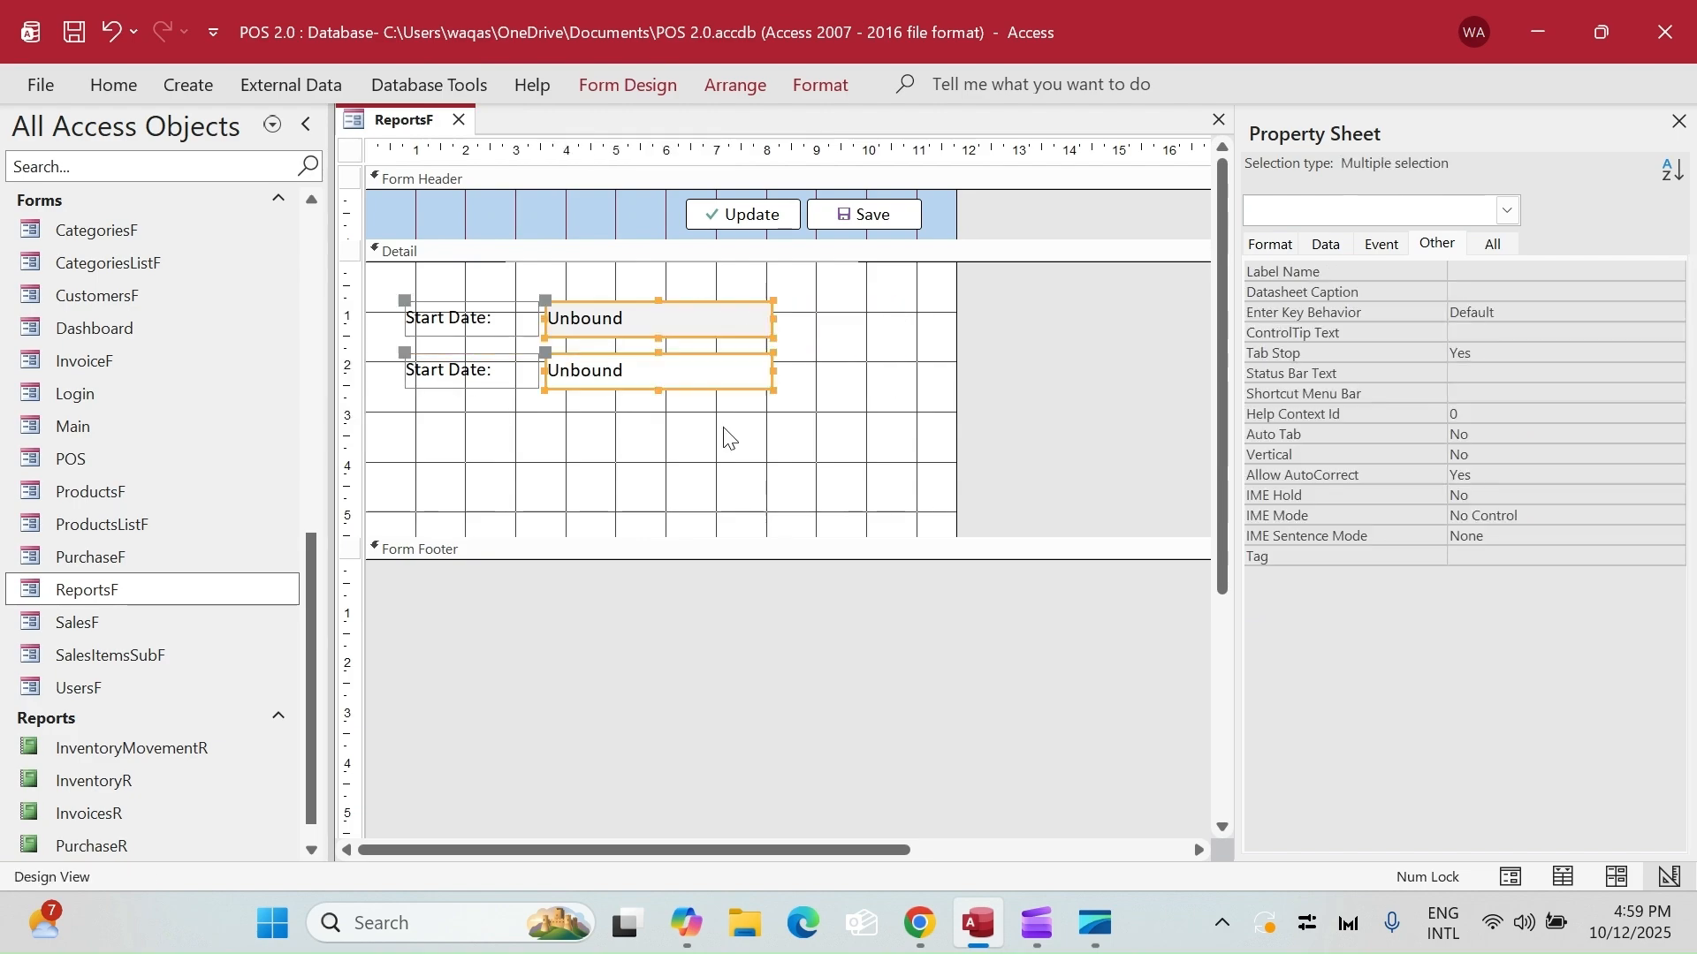
{"action": "left_click_drag", "start_coordinate": [498, 361], "coordinate": [869, 309]}
{"action": "key", "text": "ctrl+z"}
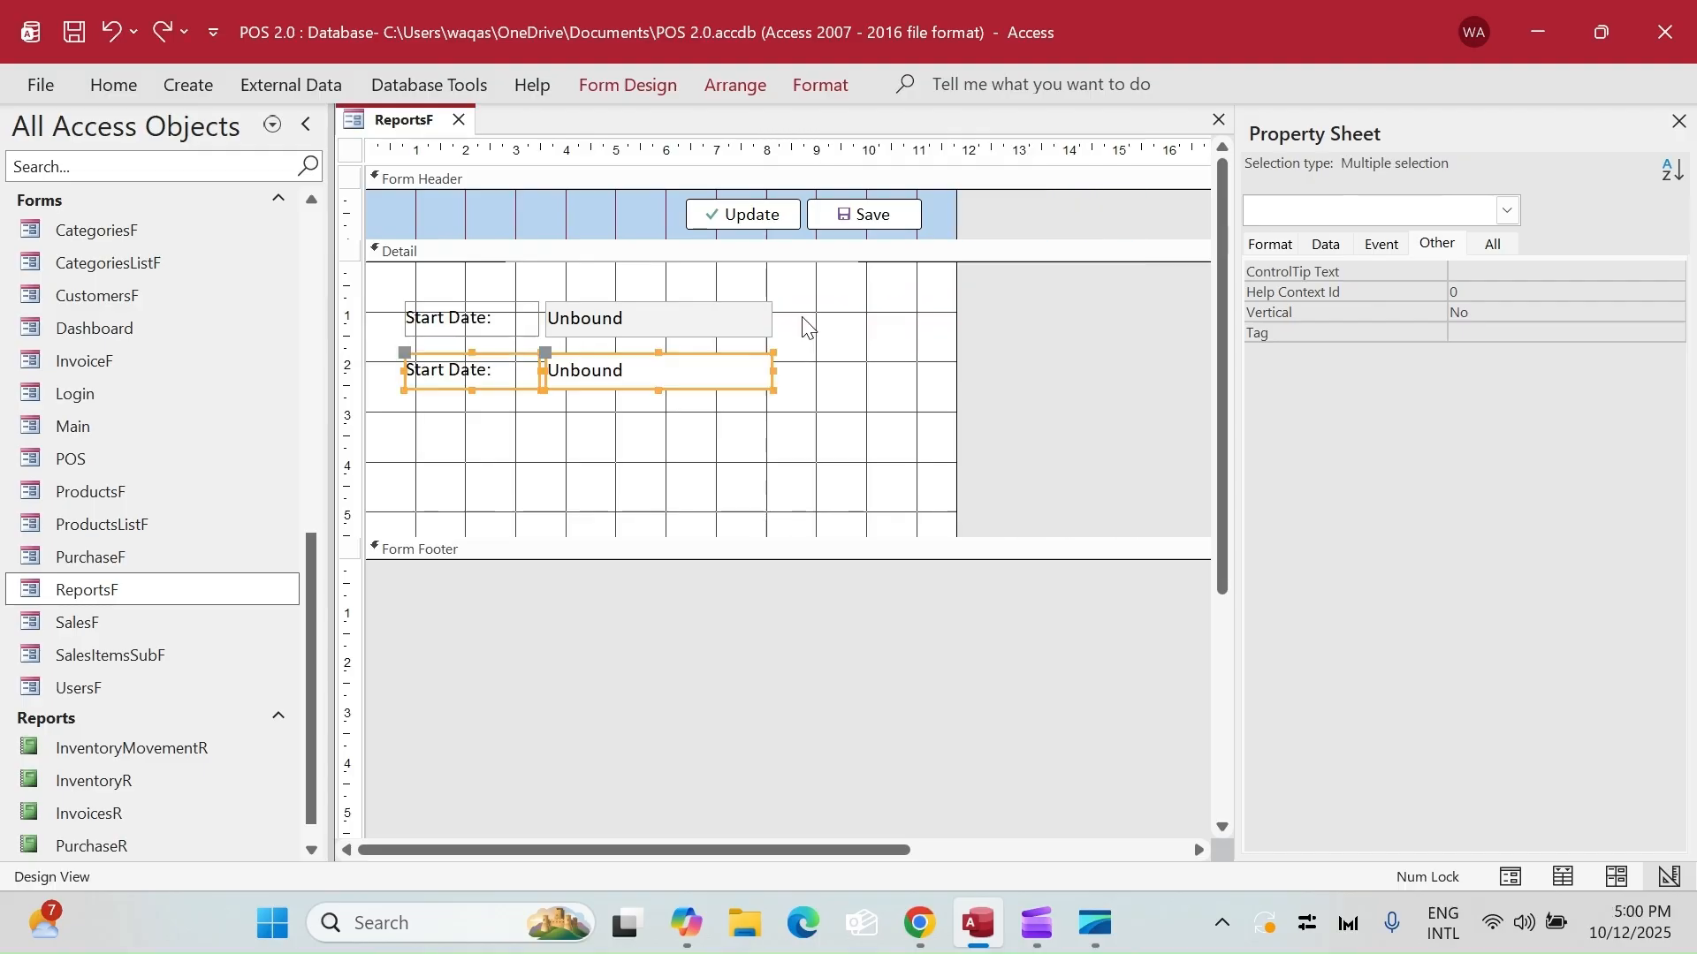
{"action": "left_click", "coordinate": [800, 327]}
{"action": "left_click_drag", "start_coordinate": [436, 436], "coordinate": [445, 316]}
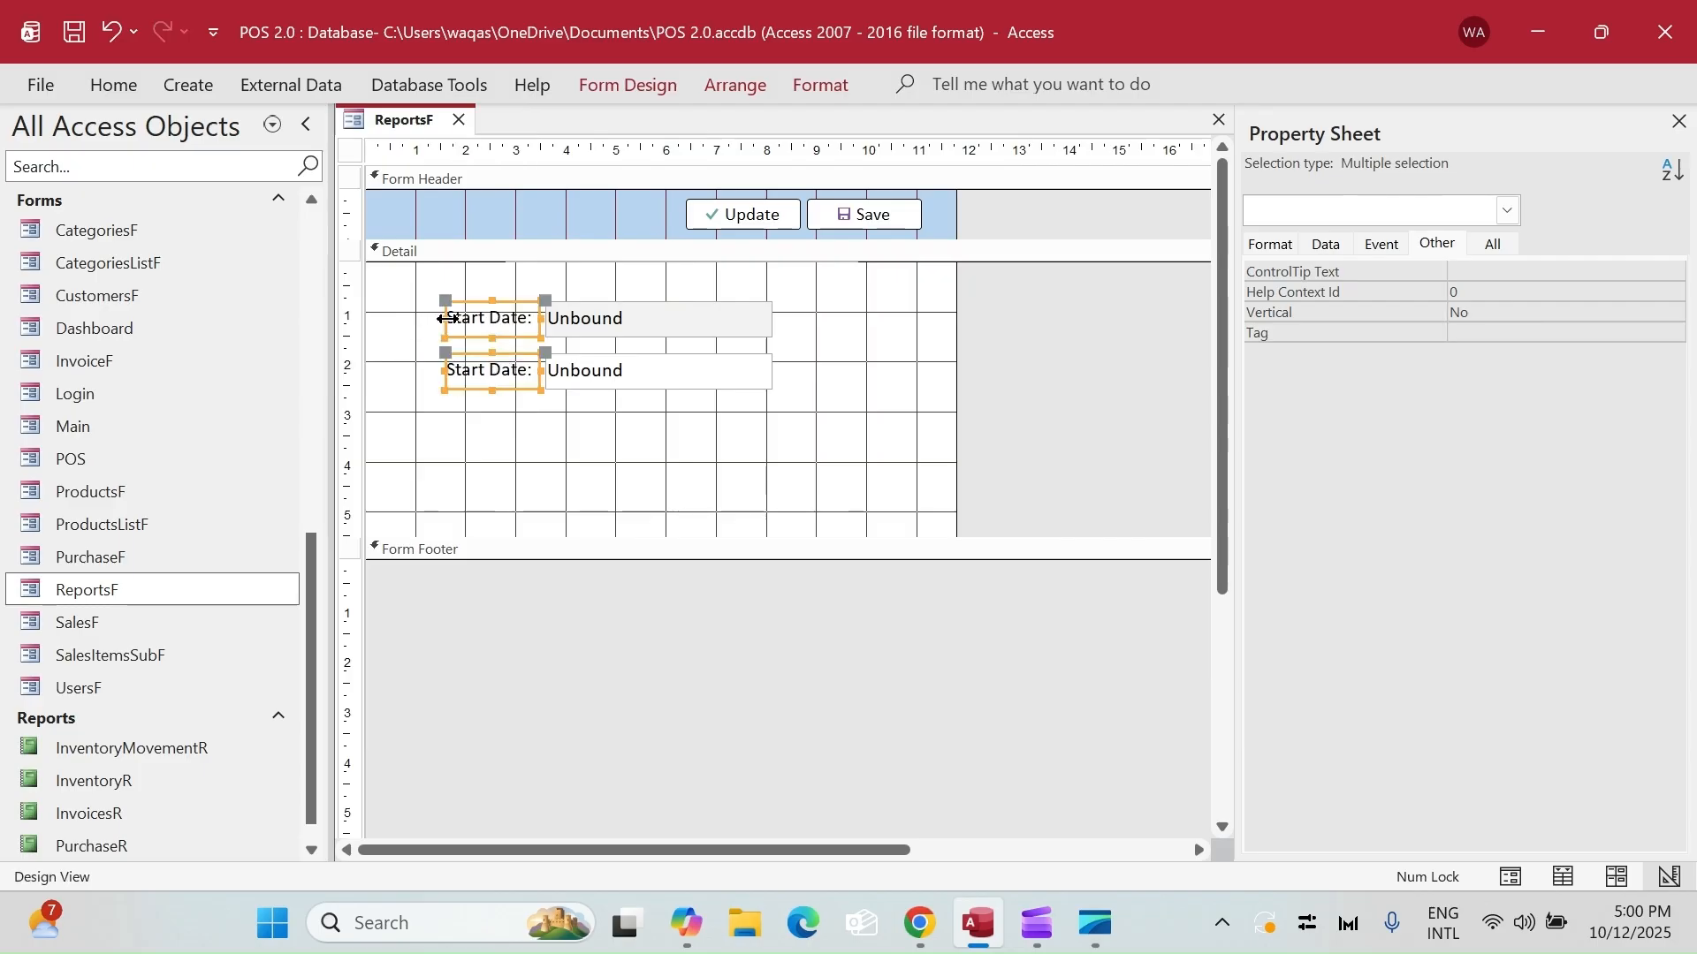
- Arrange the two date label and text box pairs side by side in one row about 0.3 cm below the detail section's upper edge
{"action": "left_click", "coordinate": [814, 435]}
{"action": "left_click_drag", "start_coordinate": [802, 294], "coordinate": [588, 351]}
{"action": "left_click", "coordinate": [436, 343]}
{"action": "left_click_drag", "start_coordinate": [435, 343], "coordinate": [782, 297]}
{"action": "left_click_drag", "start_coordinate": [1039, 382], "coordinate": [1050, 381]}
{"action": "left_click", "coordinate": [841, 413]}
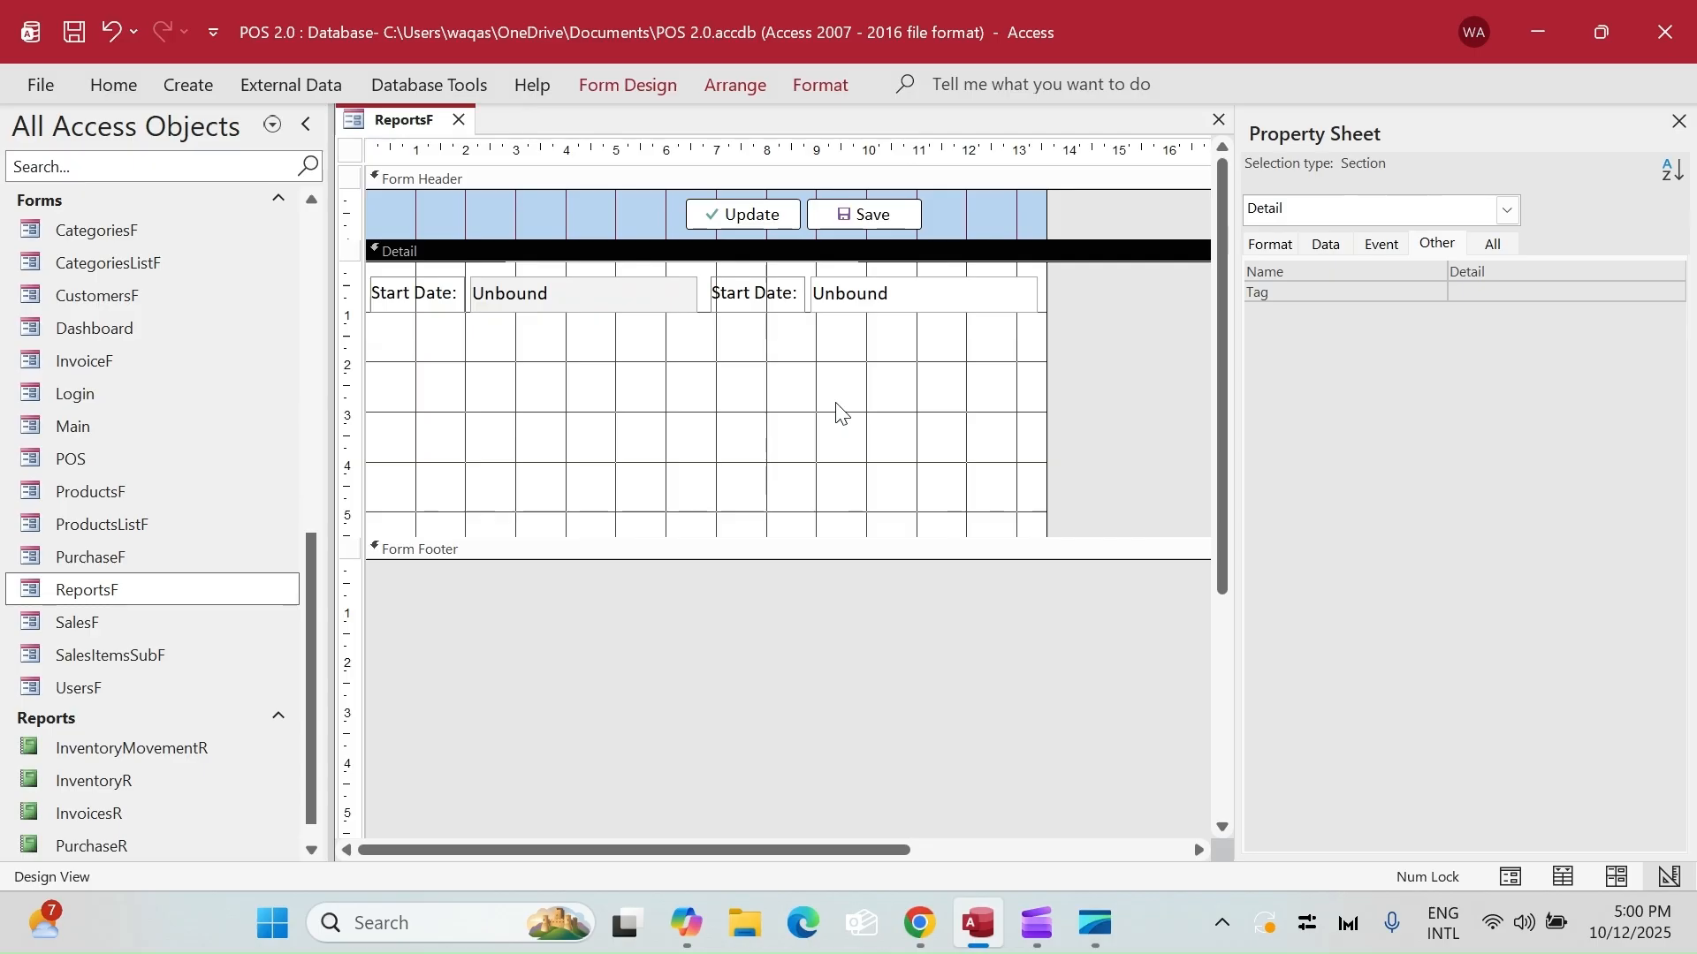
- Add an unbound combo box below the Start Date text box without using the wizard
{"action": "scroll", "coordinate": [242, 620], "scroll_direction": "down", "scroll_amount": 1}
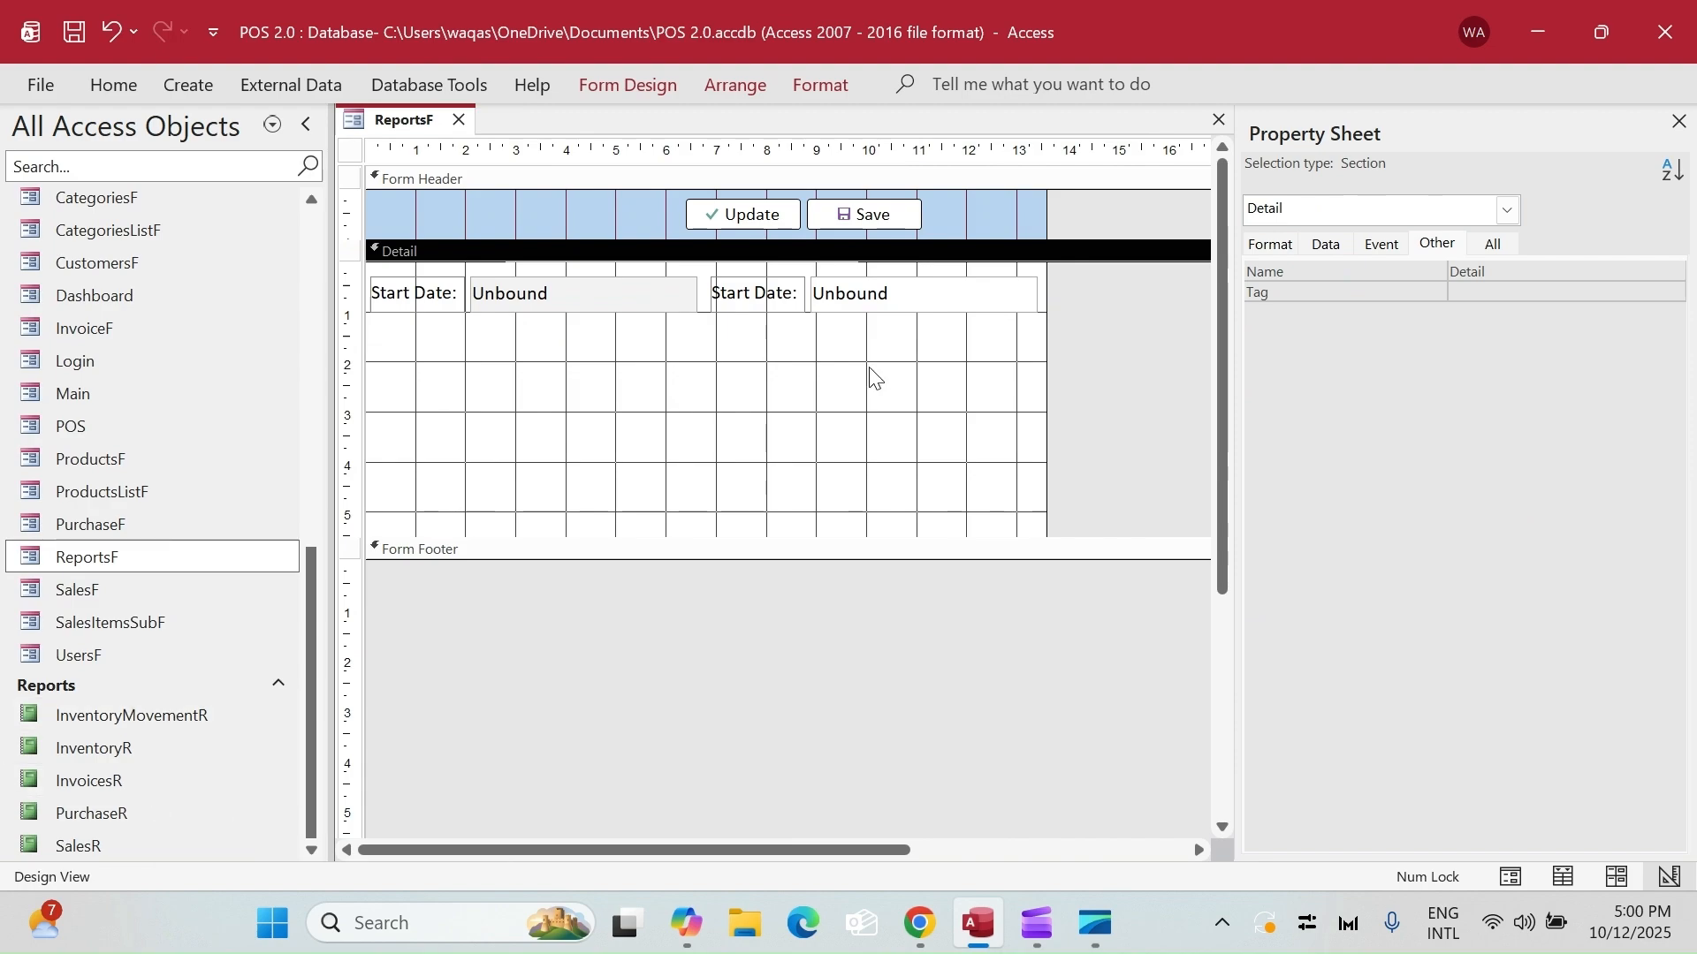
{"action": "left_click", "coordinate": [619, 82]}
{"action": "left_click", "coordinate": [733, 148]}
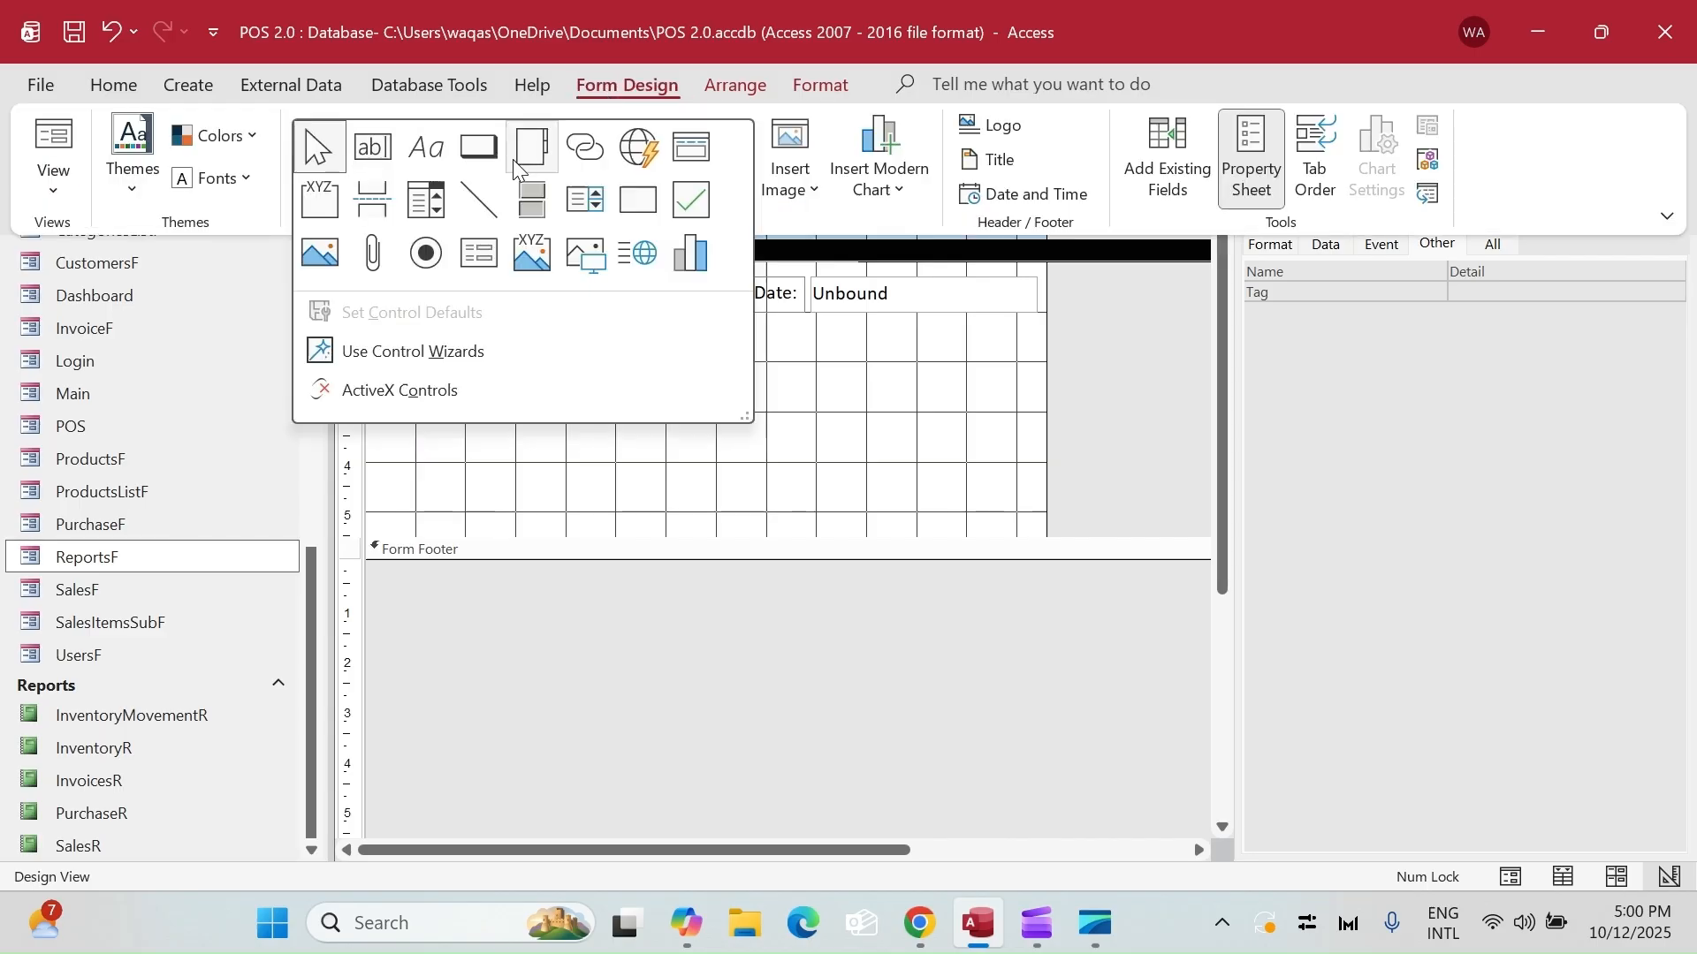
{"action": "left_click", "coordinate": [411, 200]}
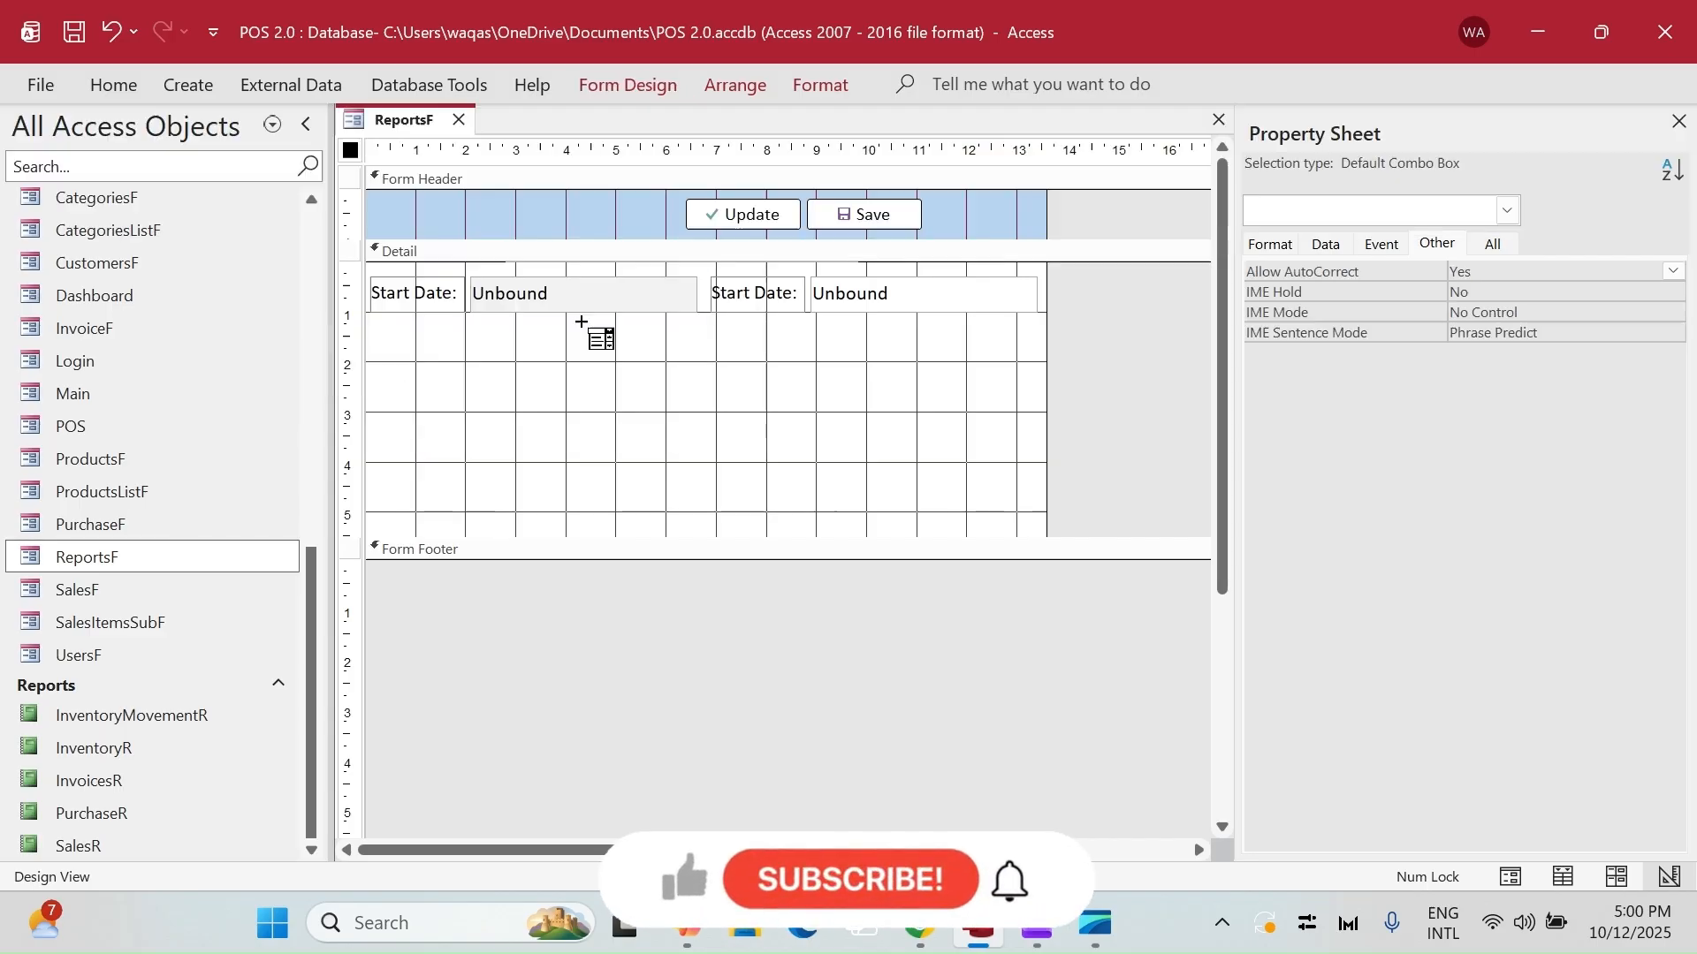
{"action": "left_click", "coordinate": [476, 335]}
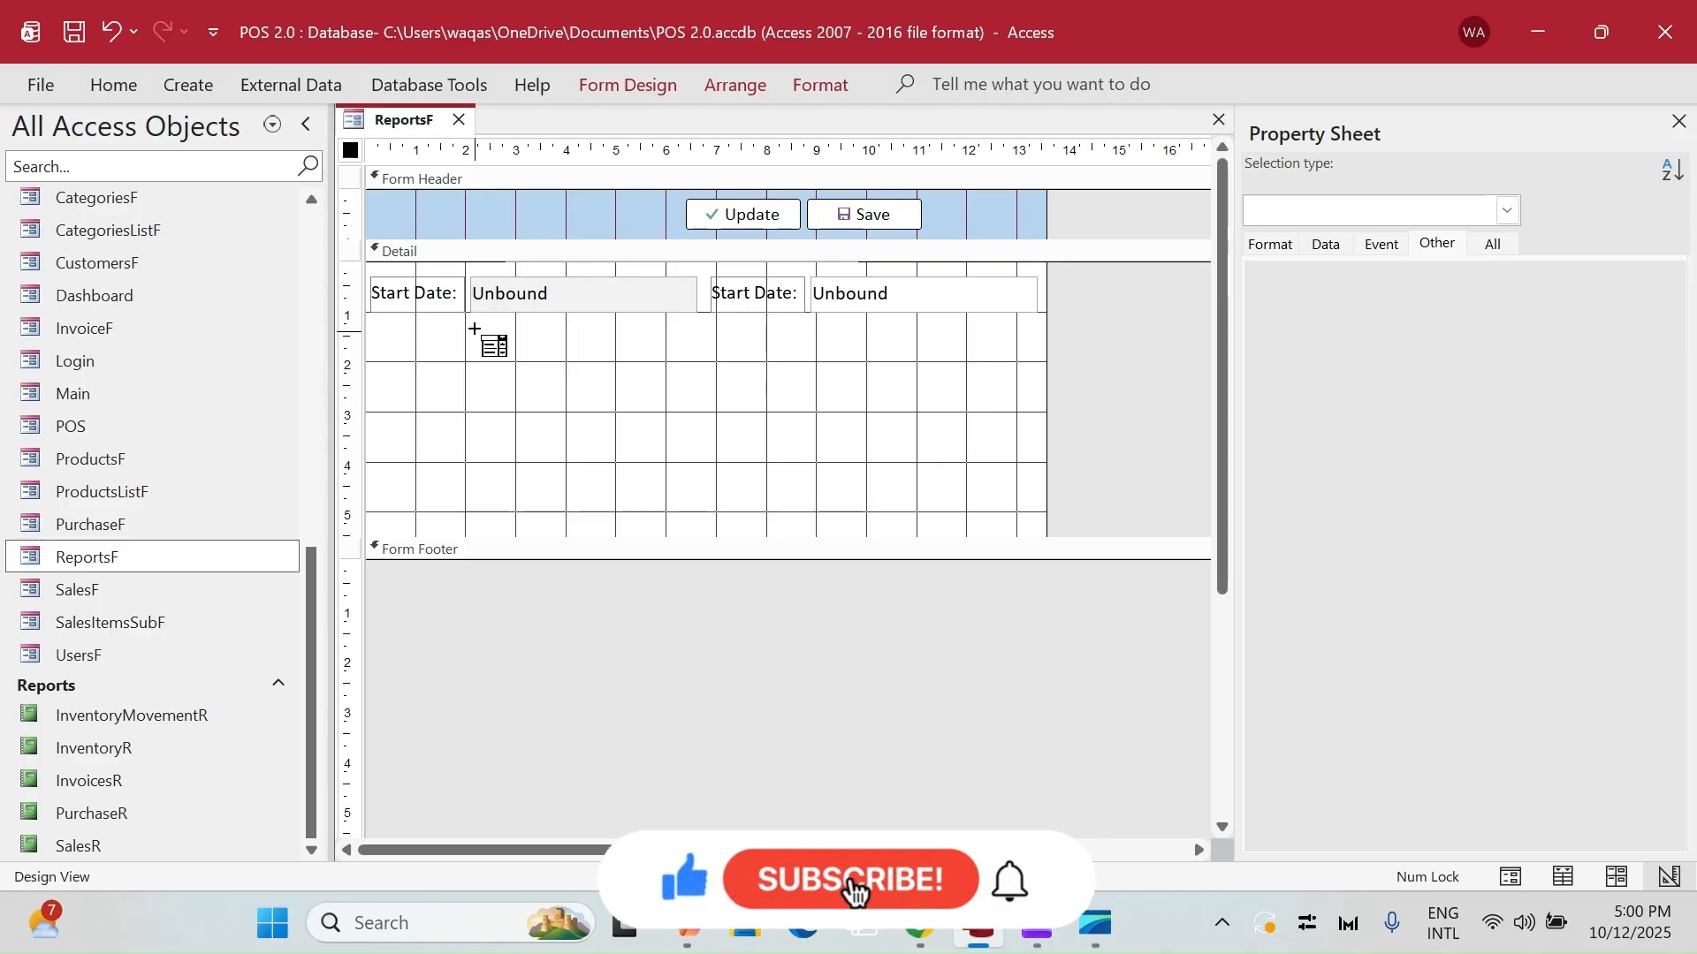
{"action": "left_click", "coordinate": [804, 571]}
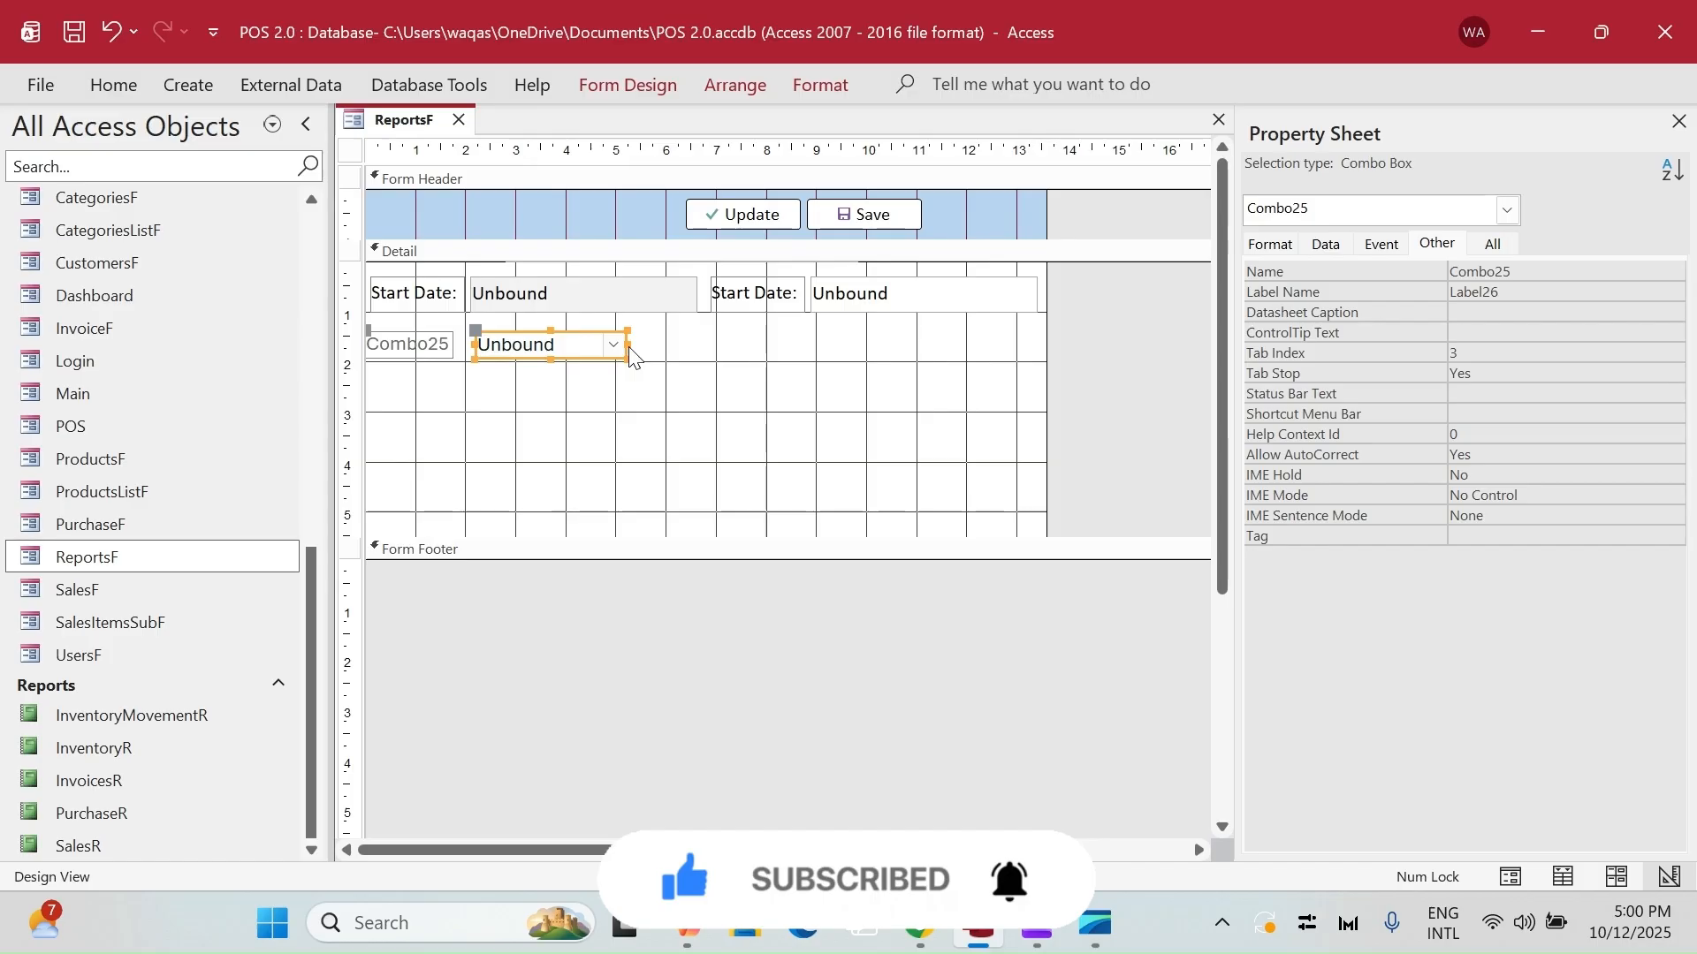
- Widen the new combo box to about 11.2 cm and its label to about 2.1 cm
{"action": "left_click_drag", "start_coordinate": [712, 345], "coordinate": [1018, 345]}
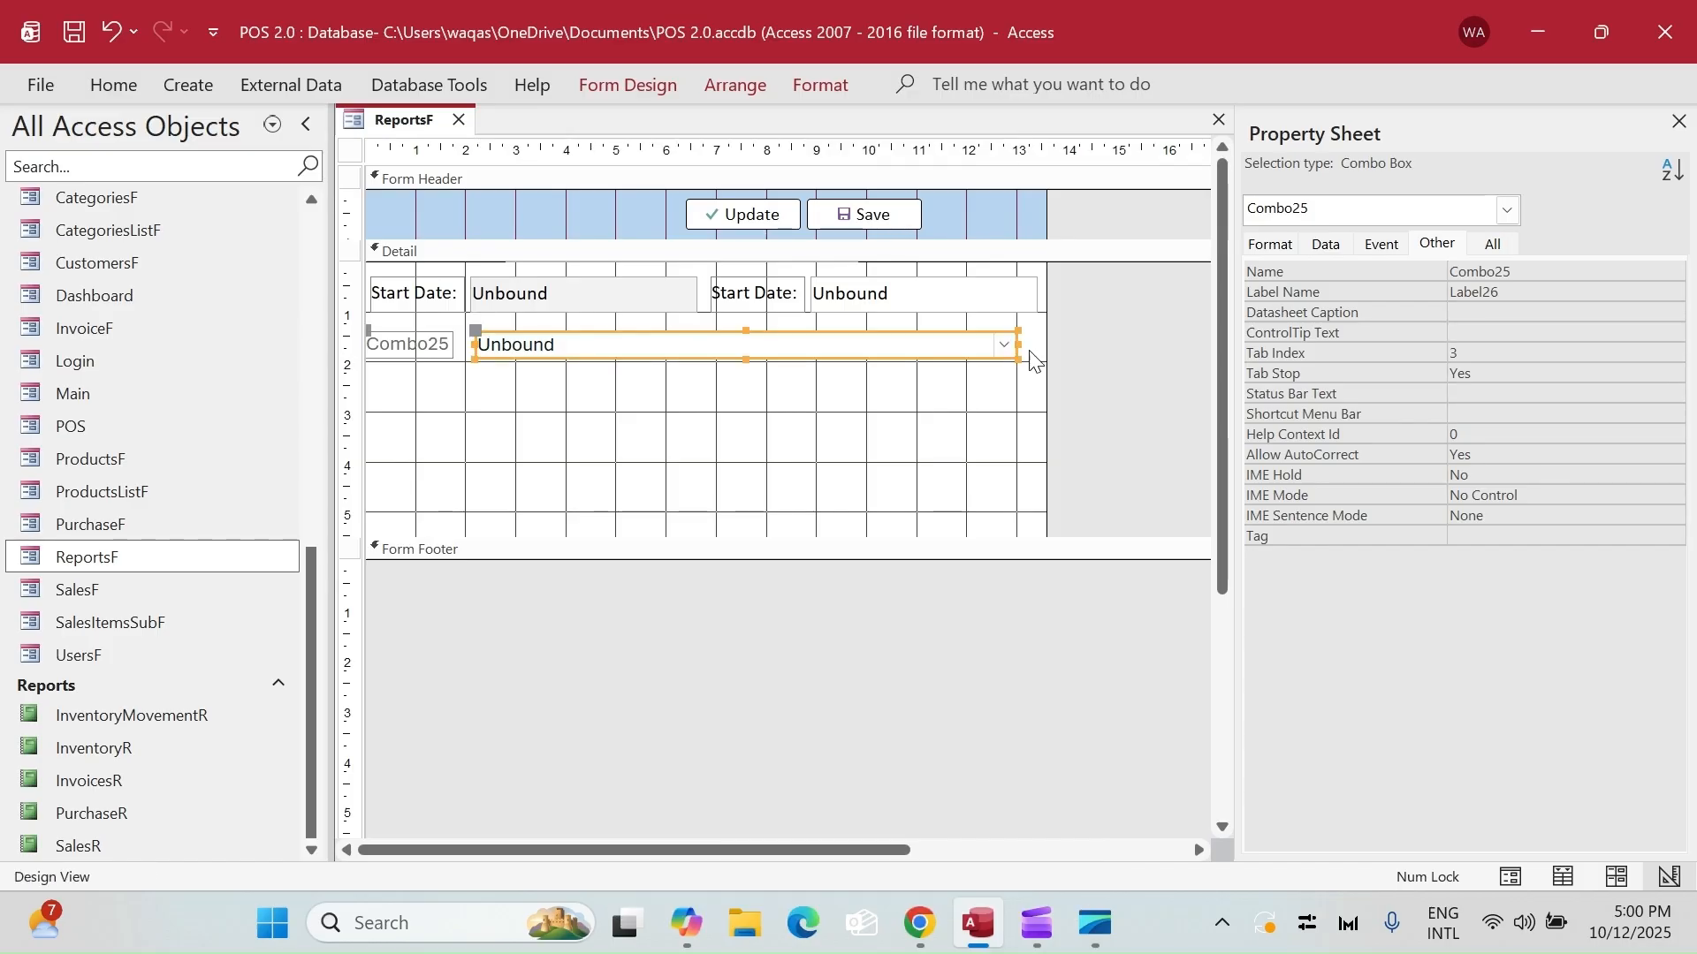
{"action": "left_click_drag", "start_coordinate": [1030, 344], "coordinate": [1034, 347]}
{"action": "left_click", "coordinate": [444, 338]}
{"action": "left_click", "coordinate": [478, 344]}
{"action": "mouse_move", "coordinate": [478, 344]}
{"action": "left_mouse_down"}
{"action": "mouse_move", "coordinate": [348, 343]}
{"action": "mouse_move", "coordinate": [472, 344]}
{"action": "left_mouse_up"}
{"action": "left_click", "coordinate": [441, 348]}
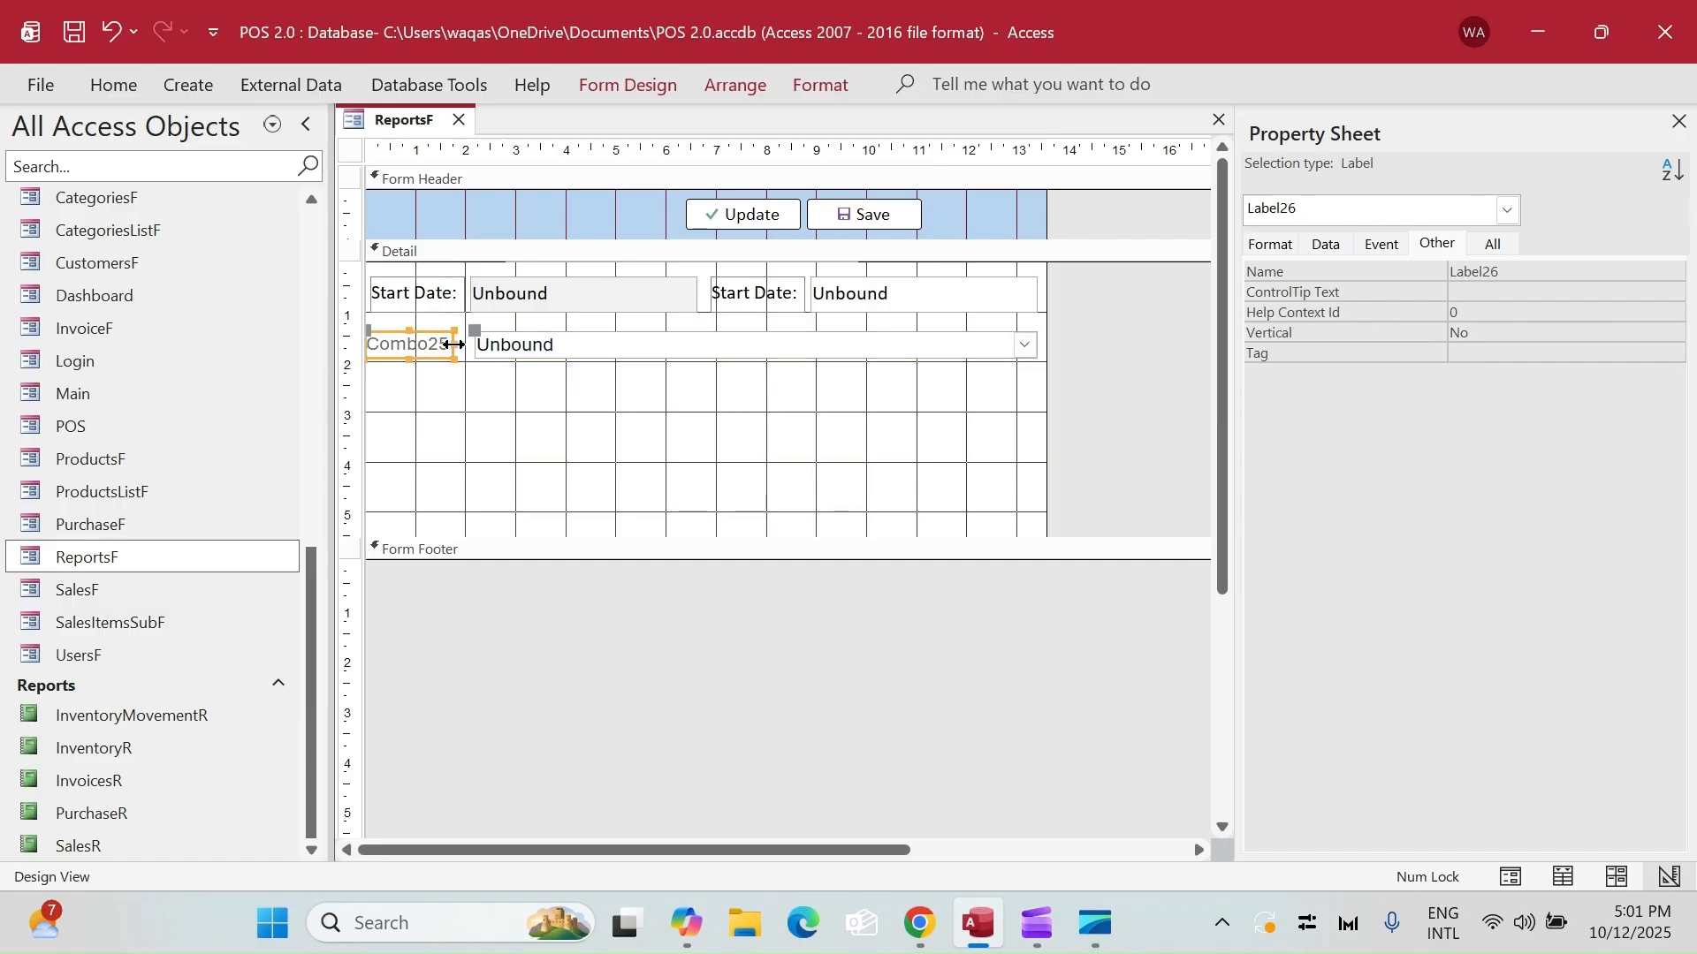
{"action": "left_click", "coordinate": [442, 346]}
{"action": "left_click_drag", "start_coordinate": [462, 345], "coordinate": [474, 352]}
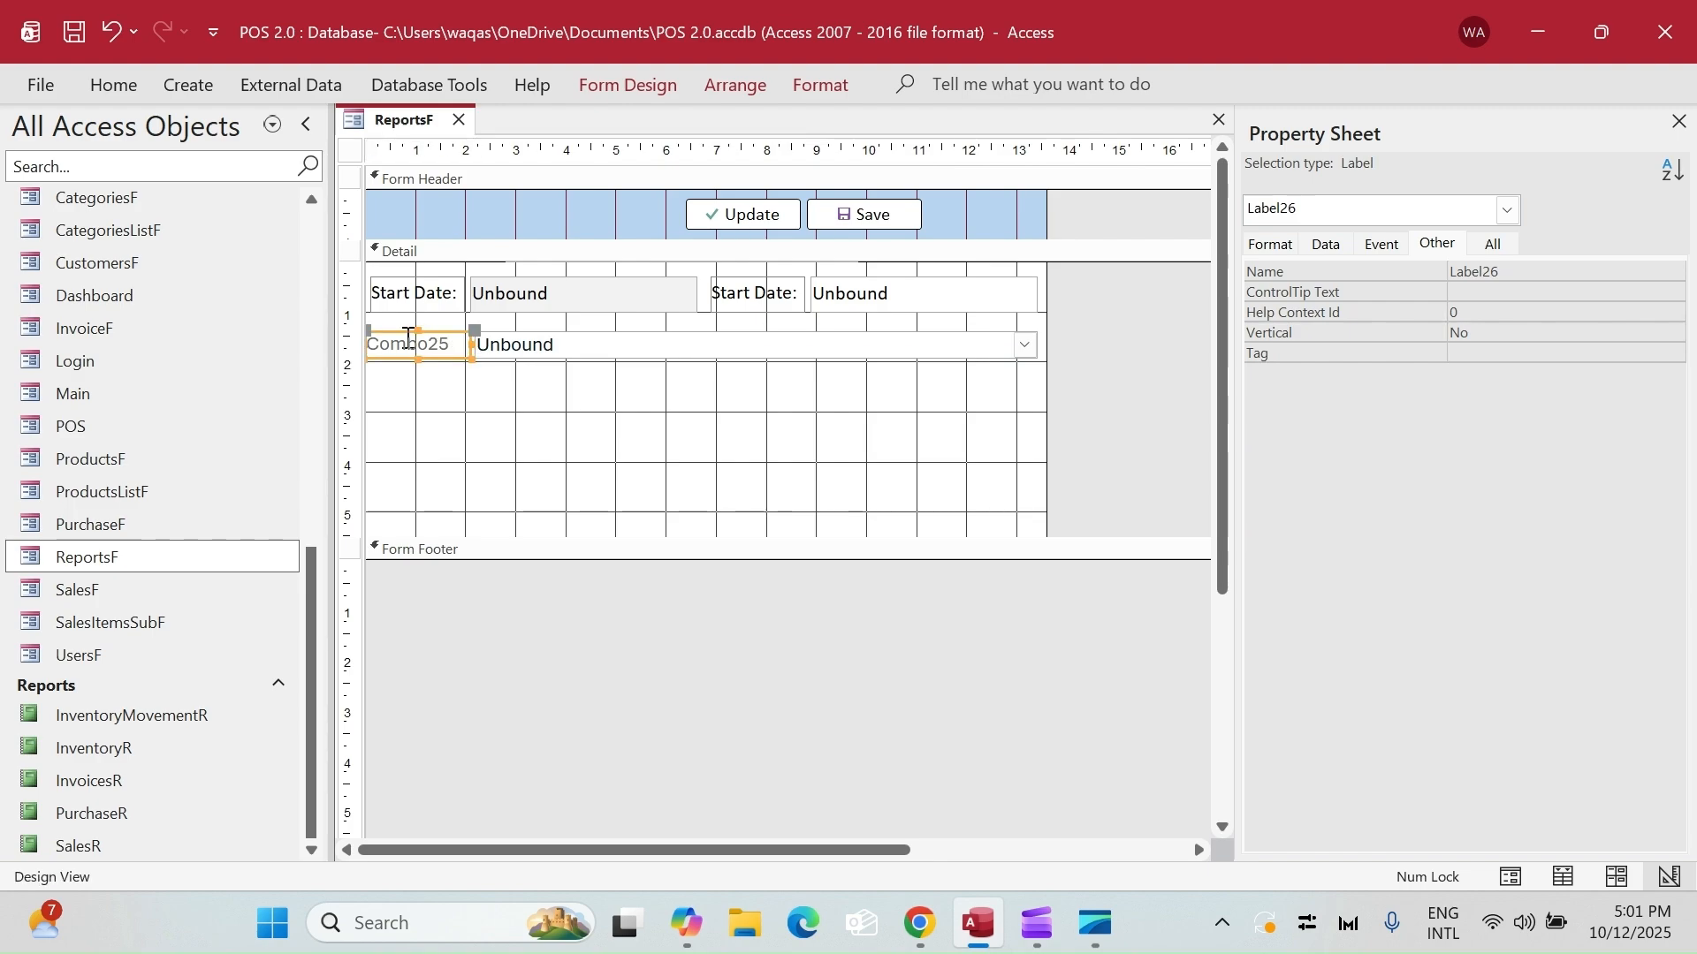
- Set the caption of the combo box's label to "Choose Report"
{"action": "left_click", "coordinate": [1291, 248]}
{"action": "left_click", "coordinate": [1539, 268]}
{"action": "type", "text": "Choose Report"}
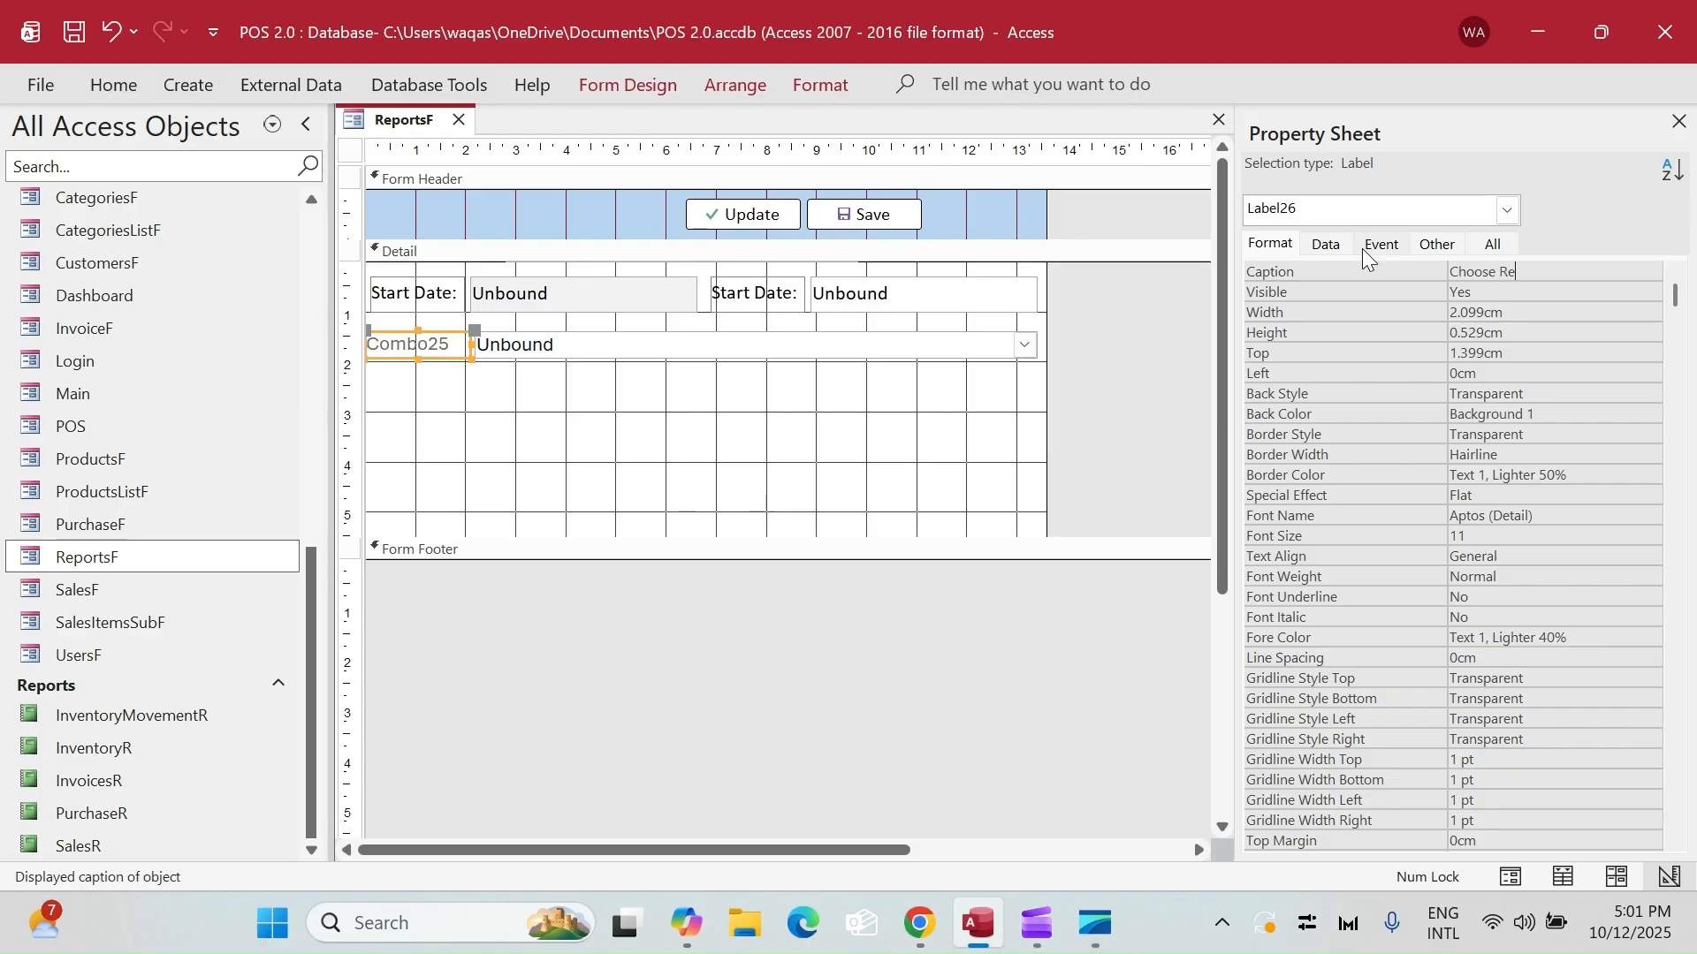
{"action": "key", "text": "Return"}
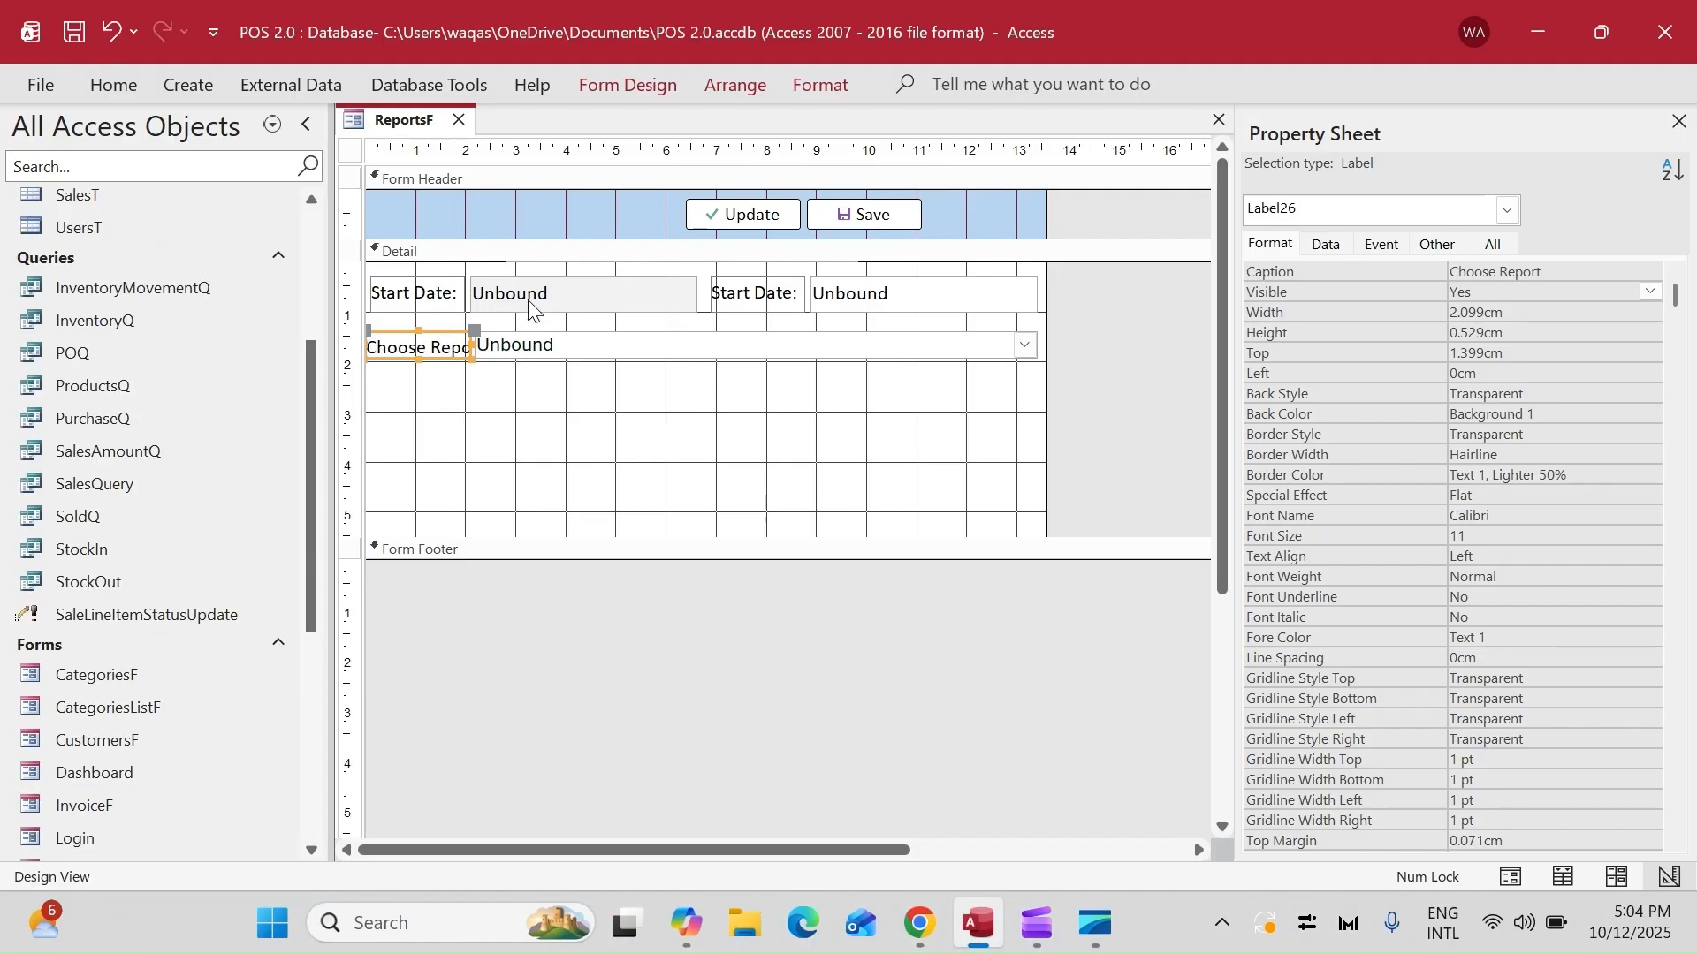
- Set the width of both date text boxes to 4 cm
{"action": "left_click", "coordinate": [627, 290]}
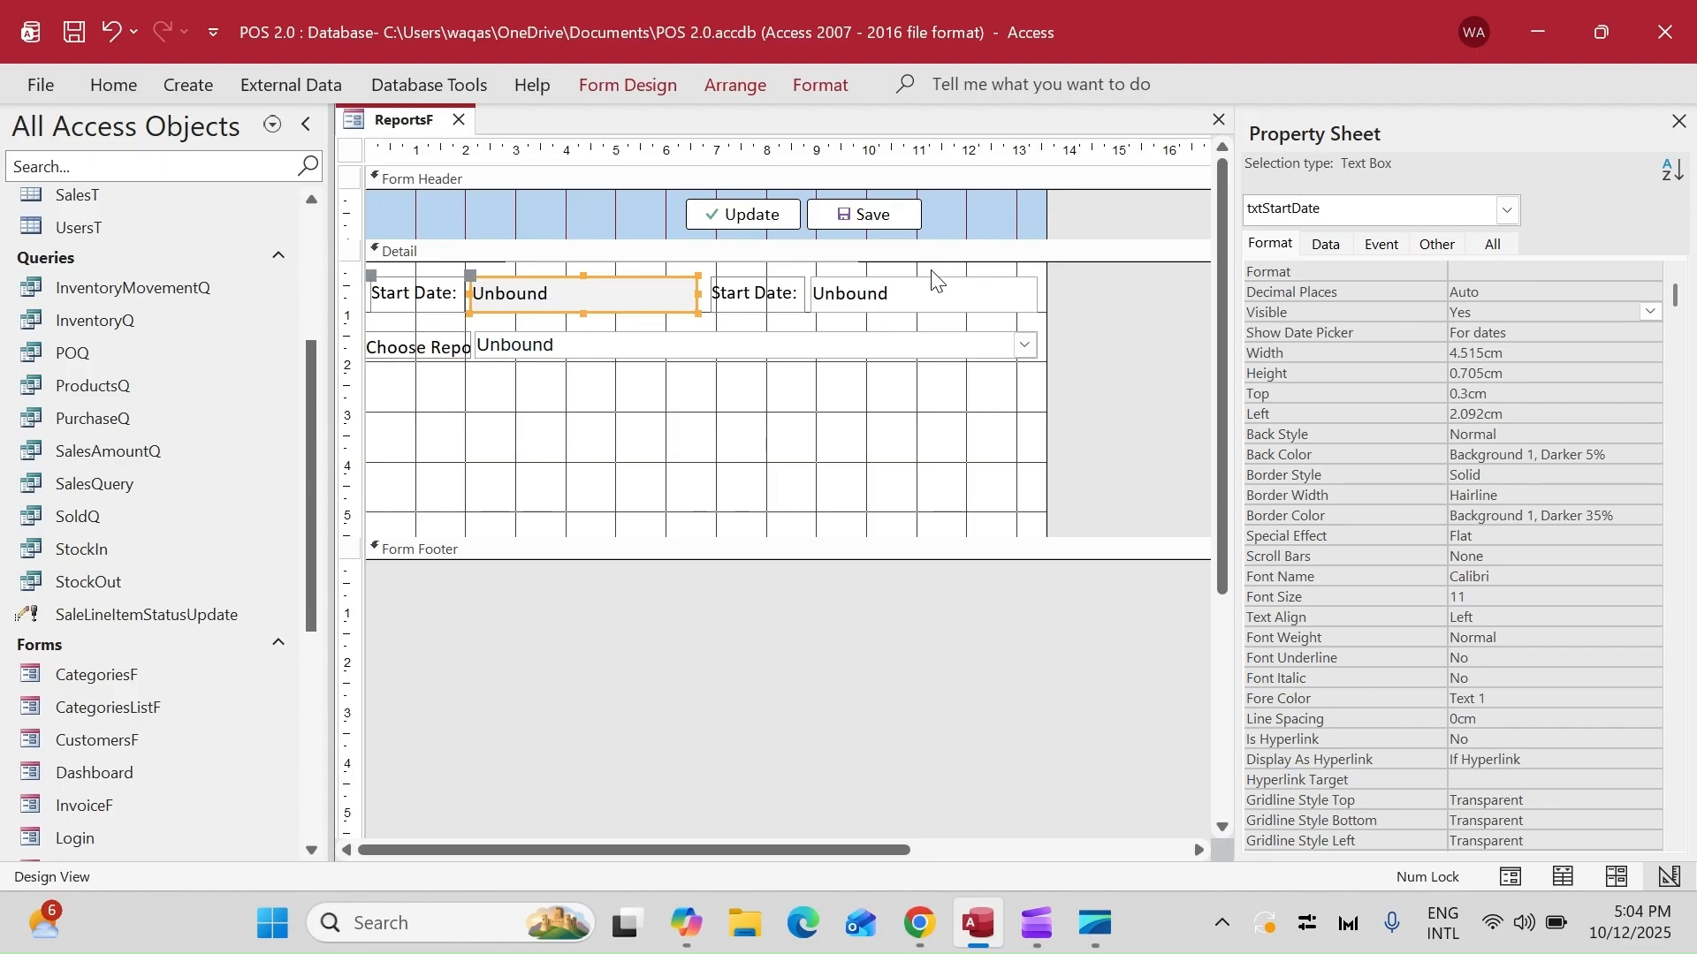
{"action": "left_click", "coordinate": [919, 295], "text": "shift"}
{"action": "left_click", "coordinate": [821, 85]}
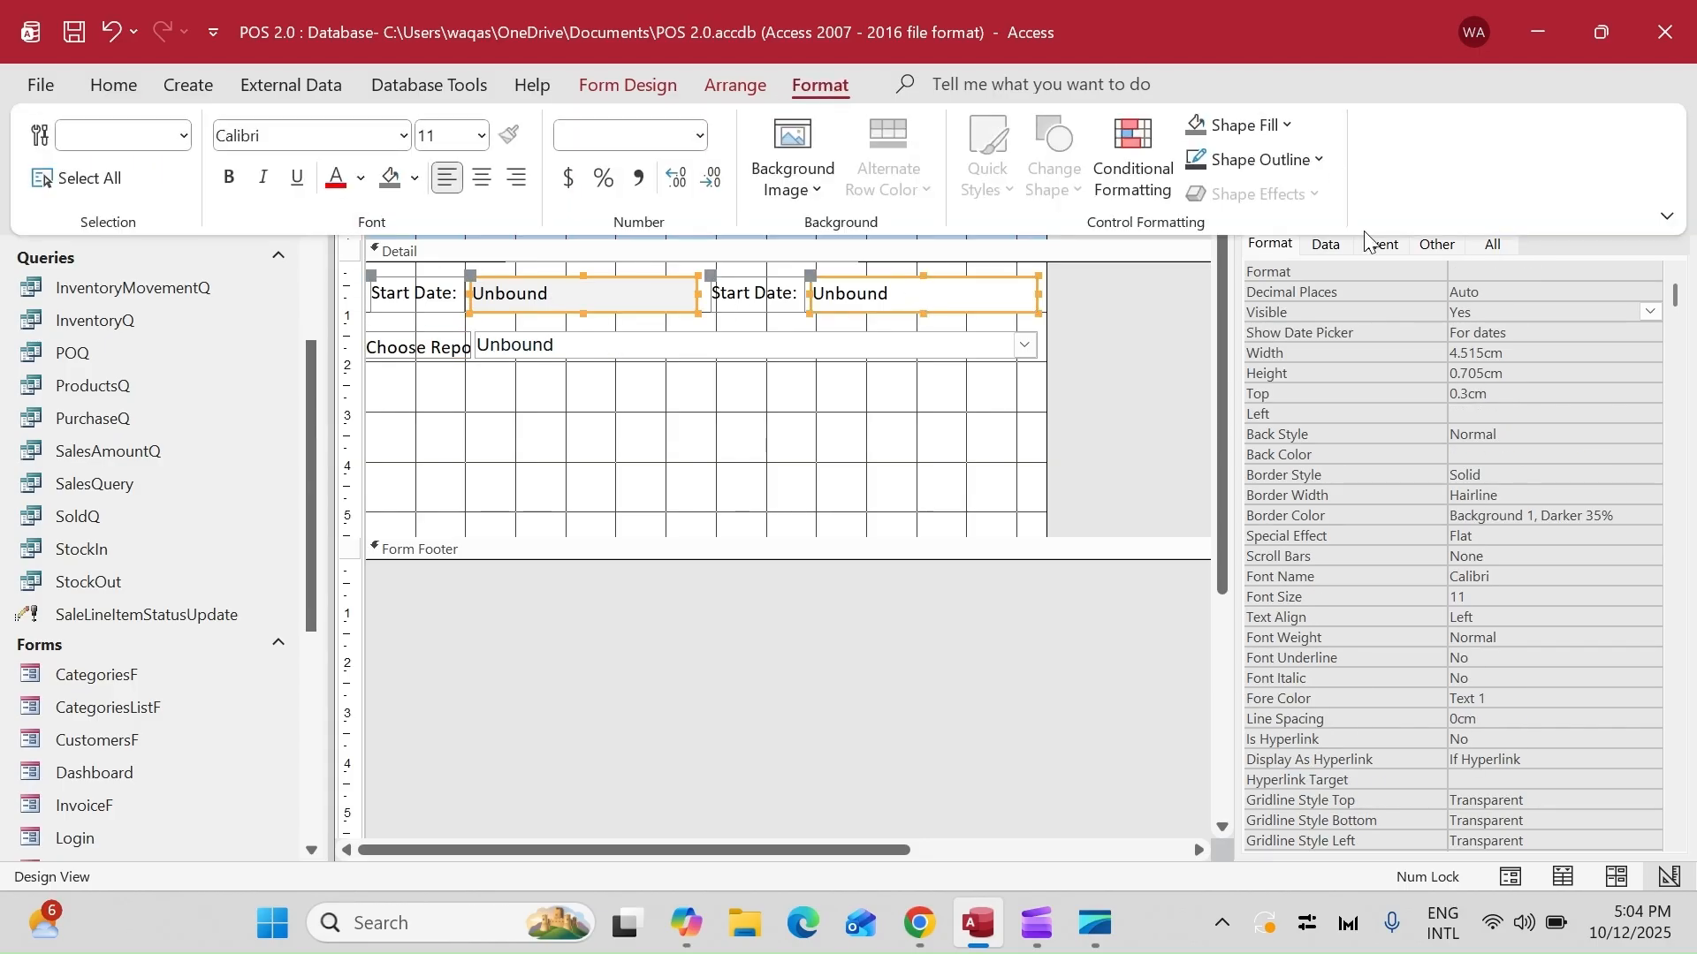
{"action": "left_click", "coordinate": [1508, 333]}
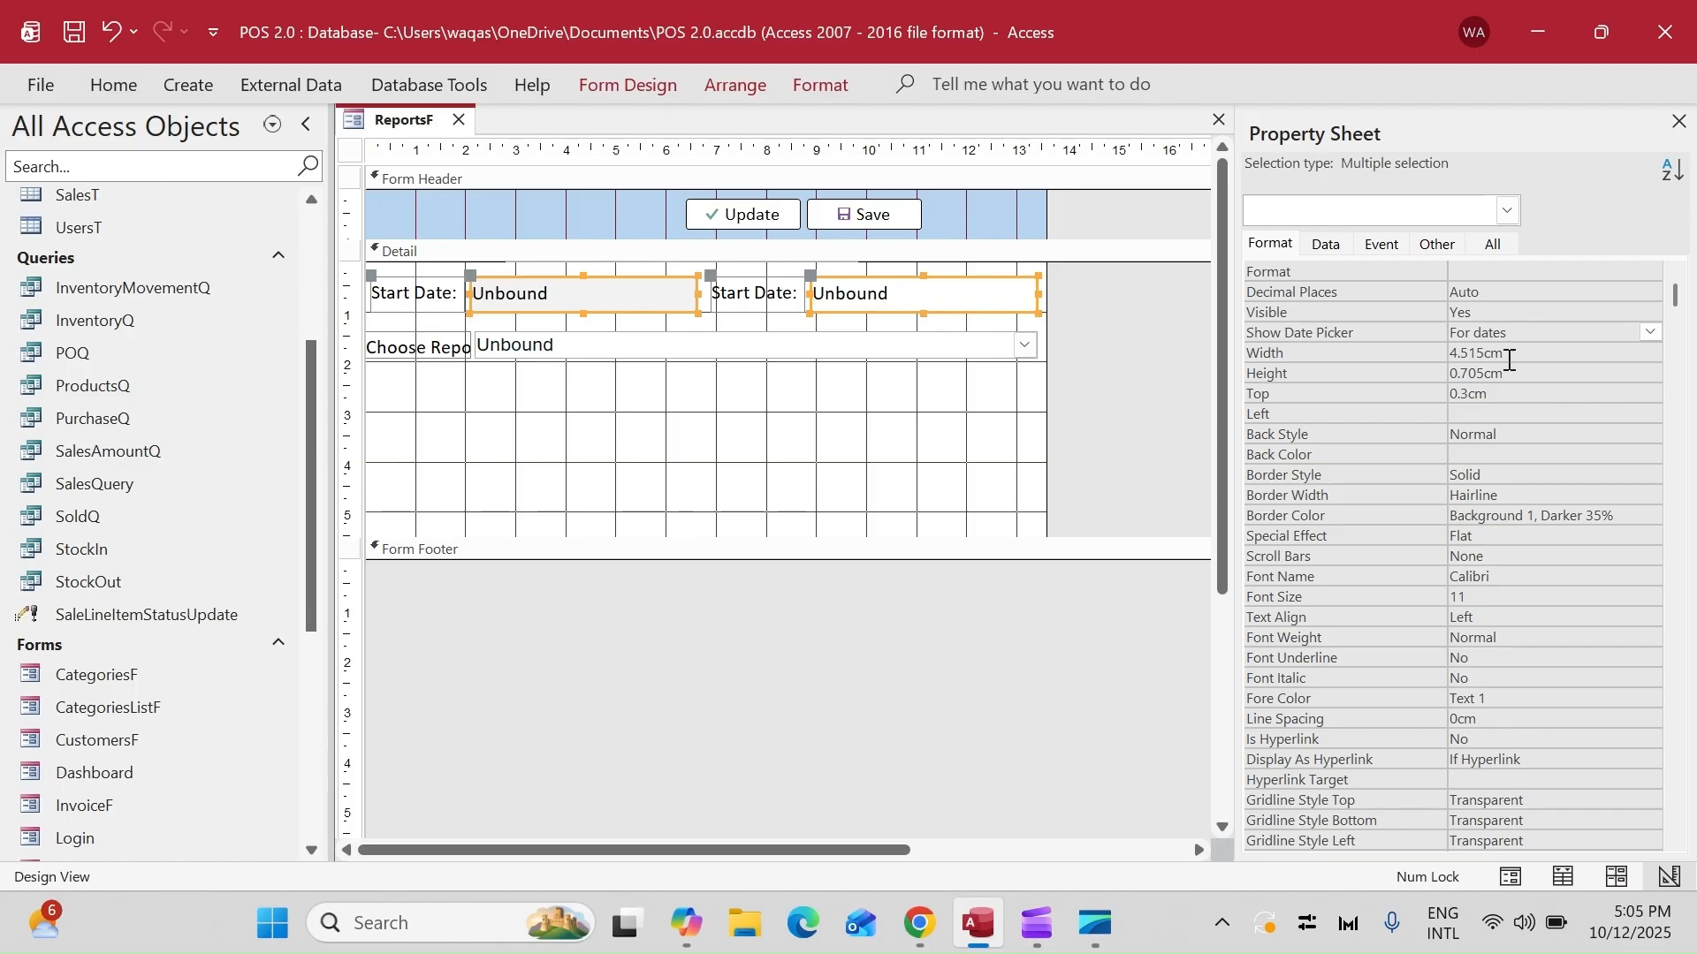
{"action": "left_click_drag", "start_coordinate": [1486, 353], "coordinate": [1463, 352]}
{"action": "key", "text": "BackSpace"}
{"action": "key", "text": "BackSpace"}
{"action": "key", "text": "Return"}
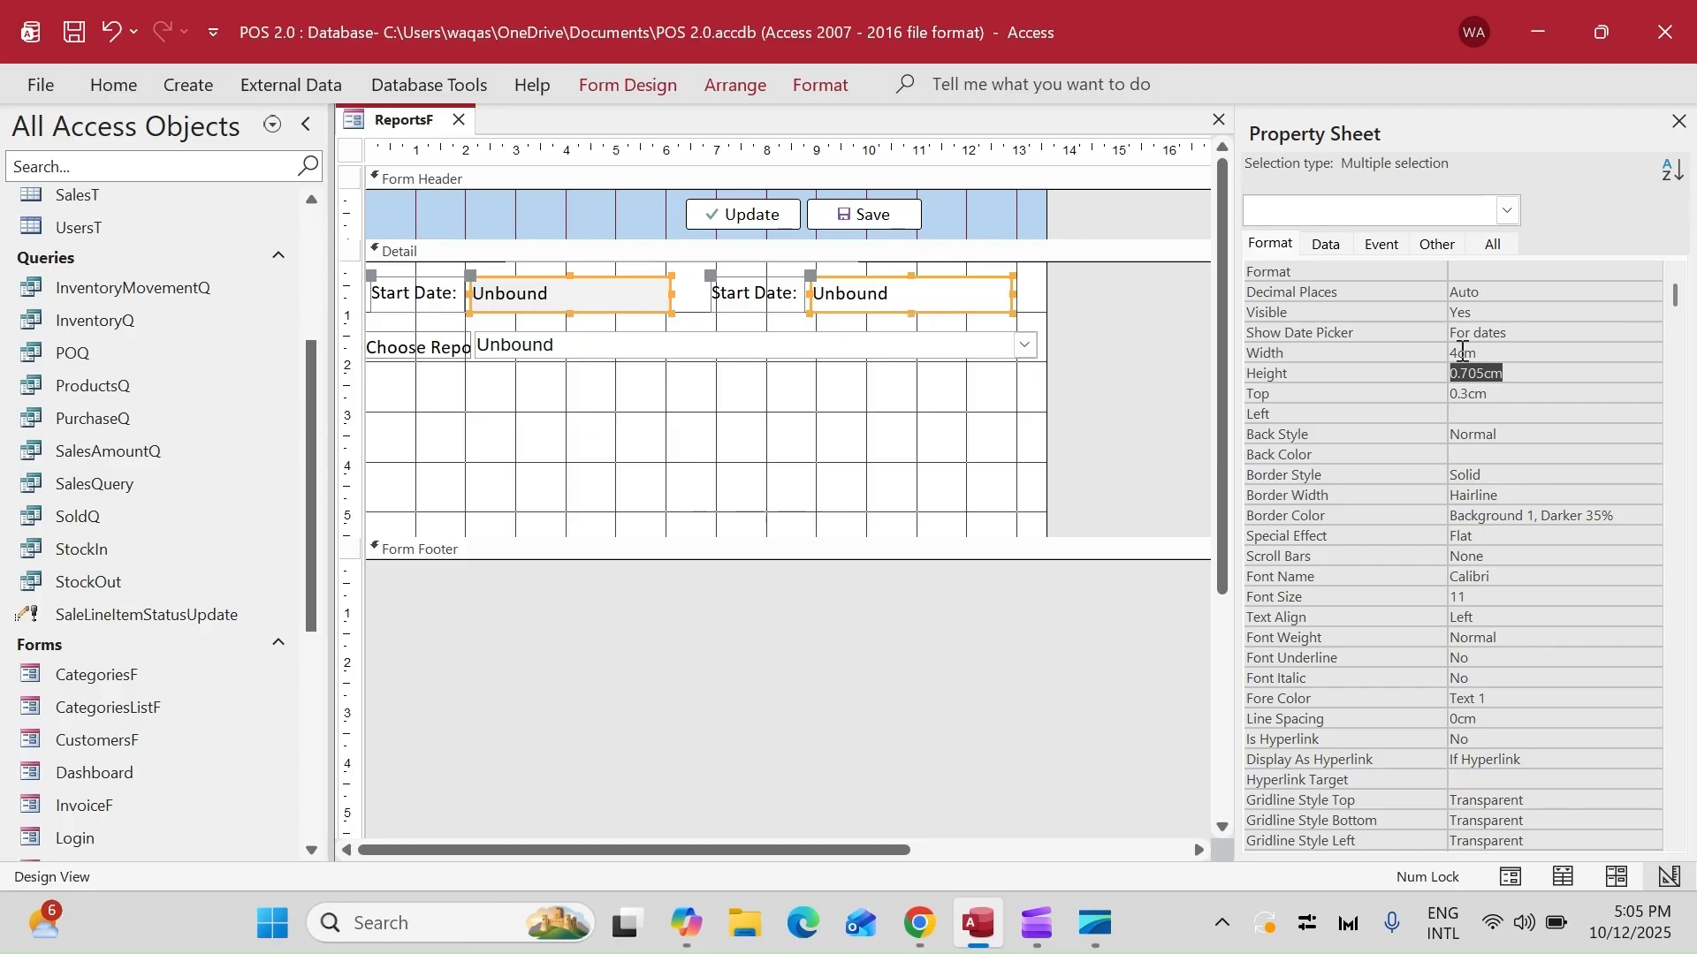
- Shift the first Start Date label and its text box right, placing the label 0.6 cm from the form's left edge
{"action": "left_click_drag", "start_coordinate": [524, 326], "coordinate": [430, 308]}
{"action": "key", "text": "Right"}
{"action": "key", "text": "Right"}
{"action": "key", "text": "Right"}
{"action": "key", "text": "Right"}
{"action": "key", "text": "Right"}
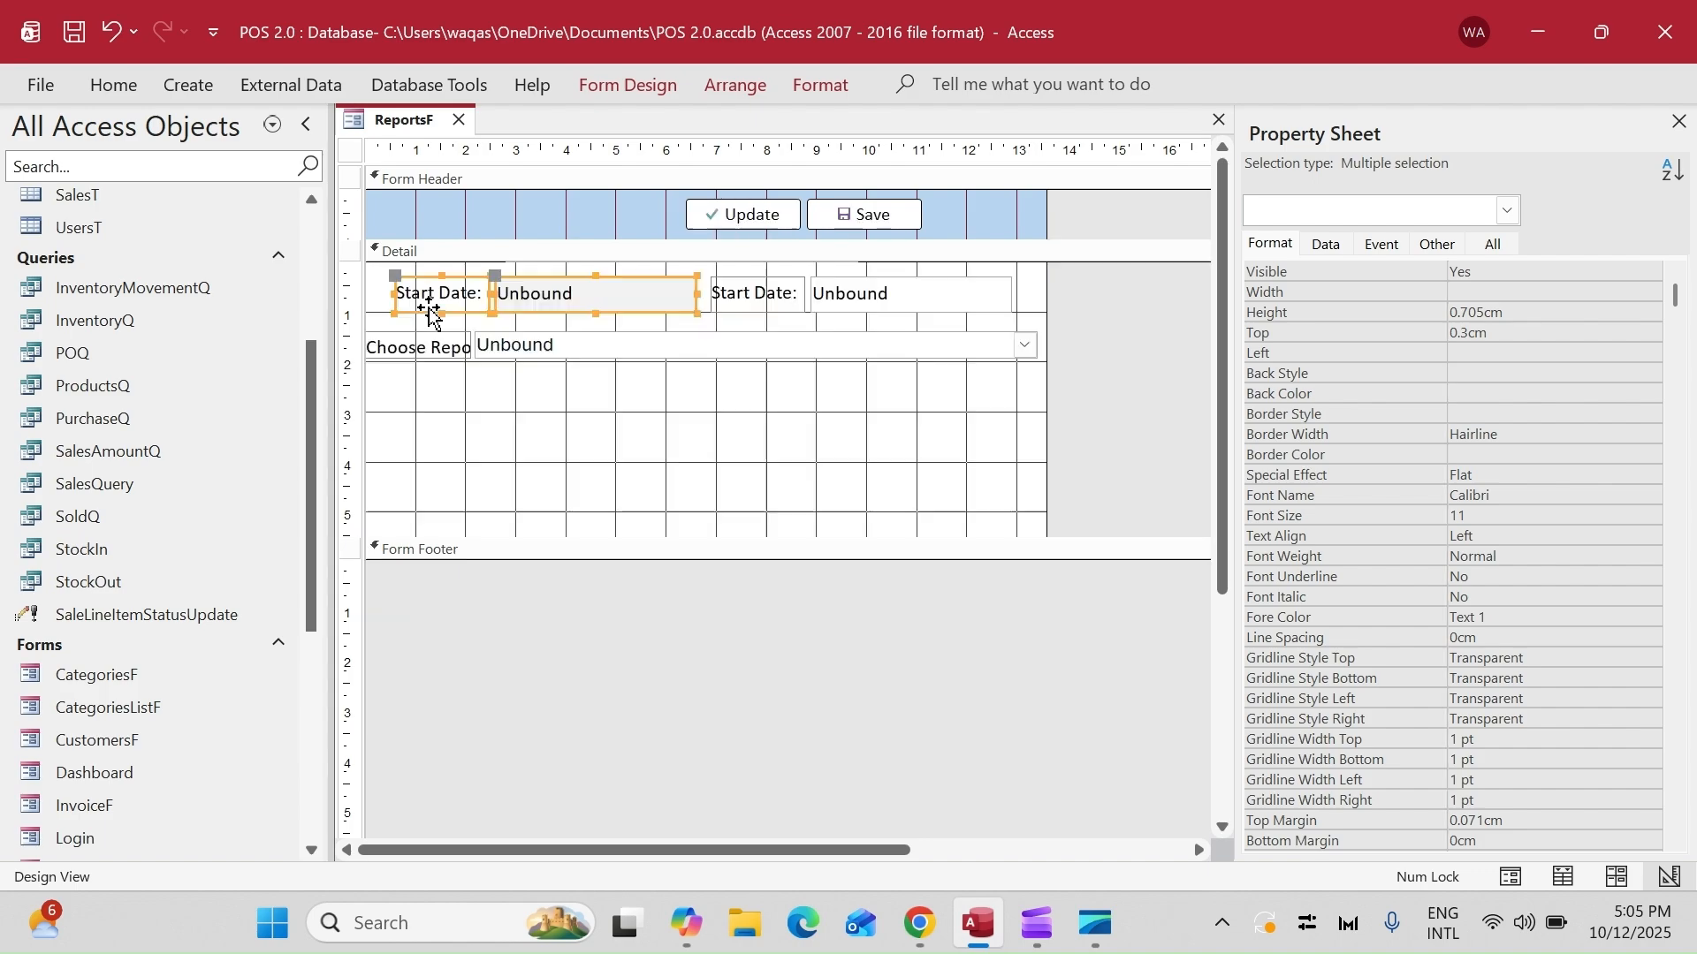
- Narrow the Choose Report combo box slightly and shift it with its label to the right under the first date field
{"action": "left_click", "coordinate": [455, 351]}
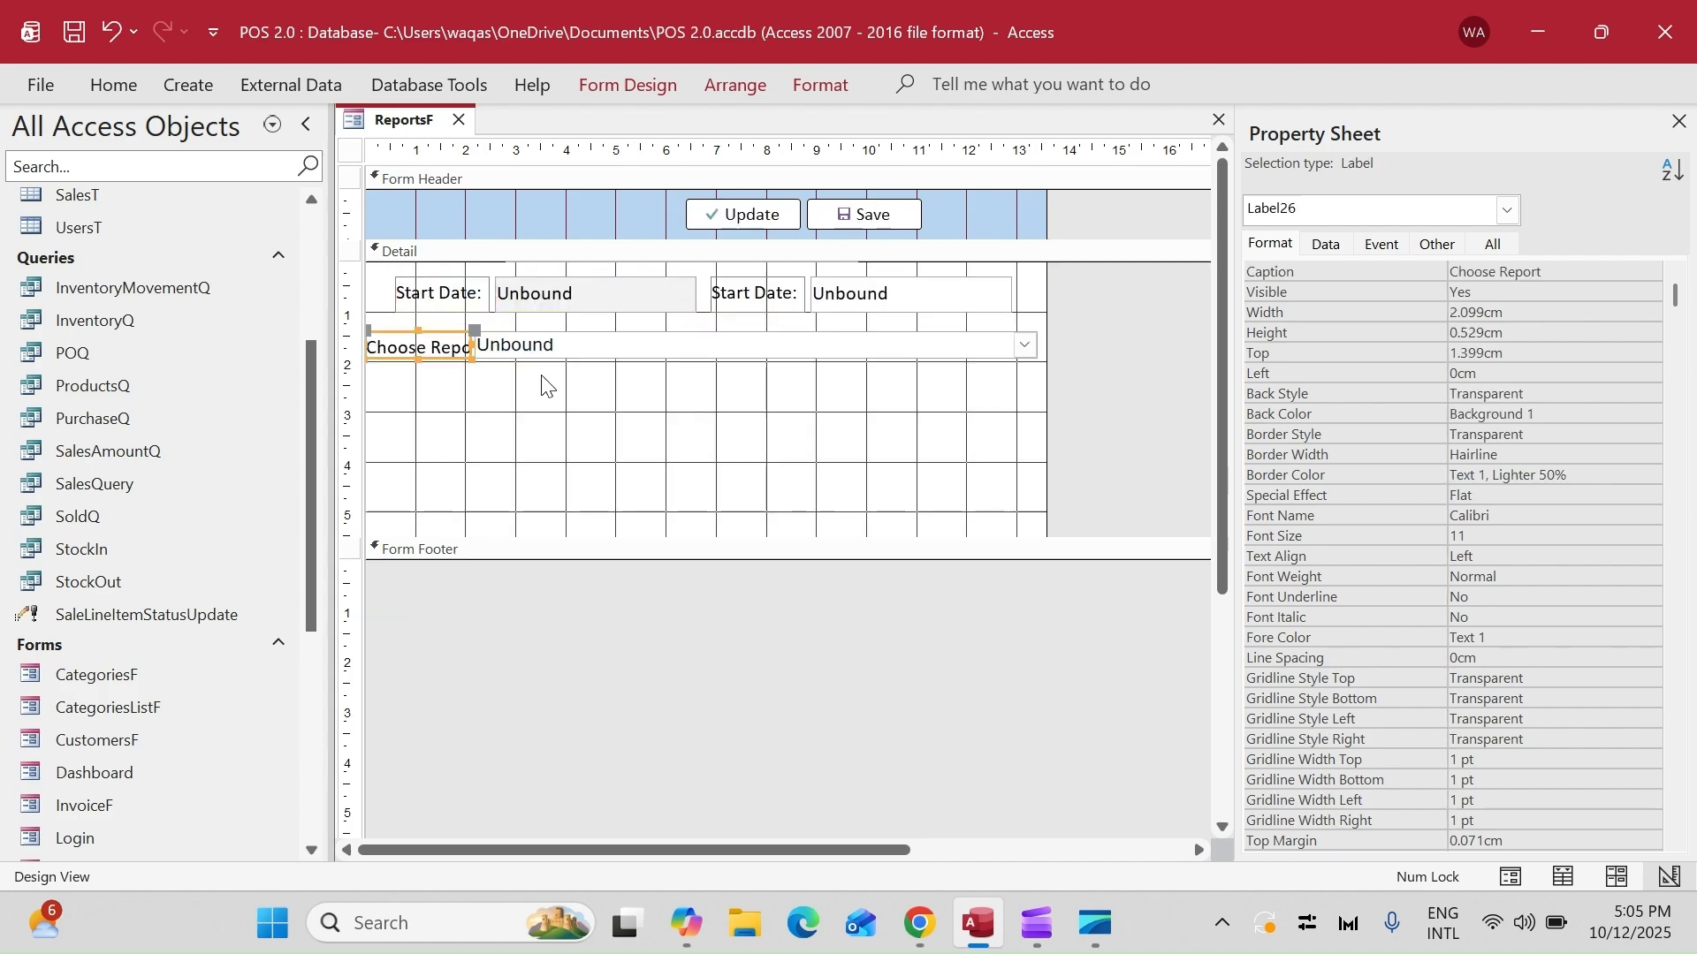
{"action": "left_click", "coordinate": [487, 347]}
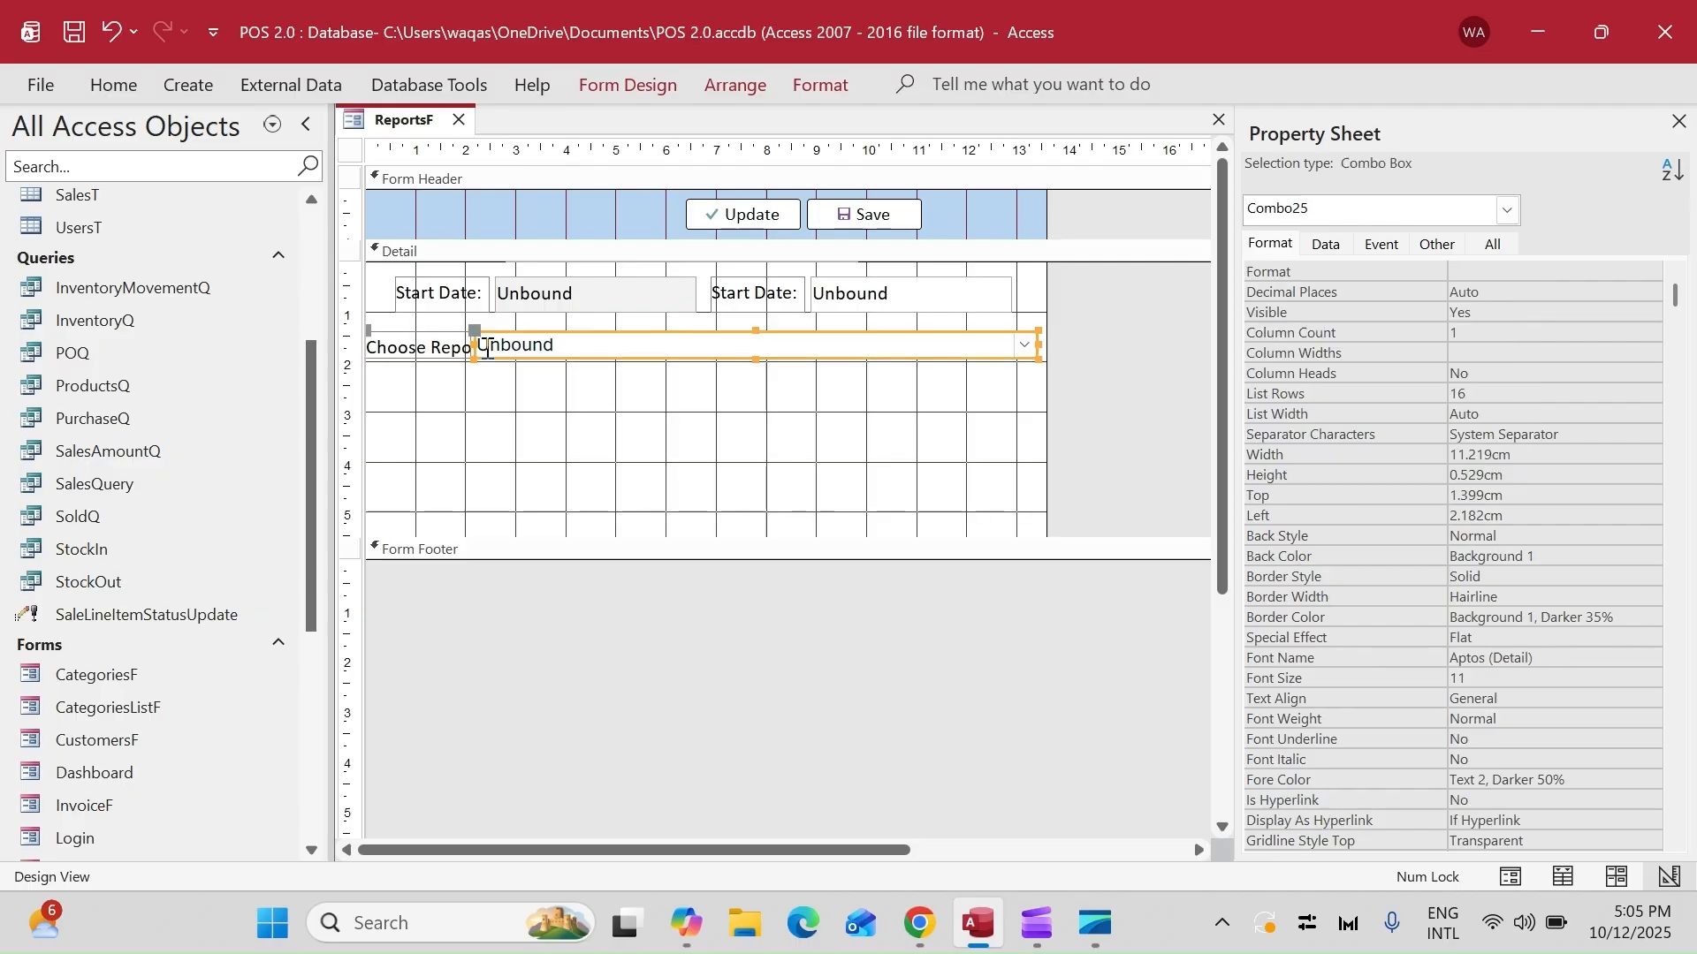
{"action": "left_click_drag", "start_coordinate": [1037, 345], "coordinate": [1012, 345]}
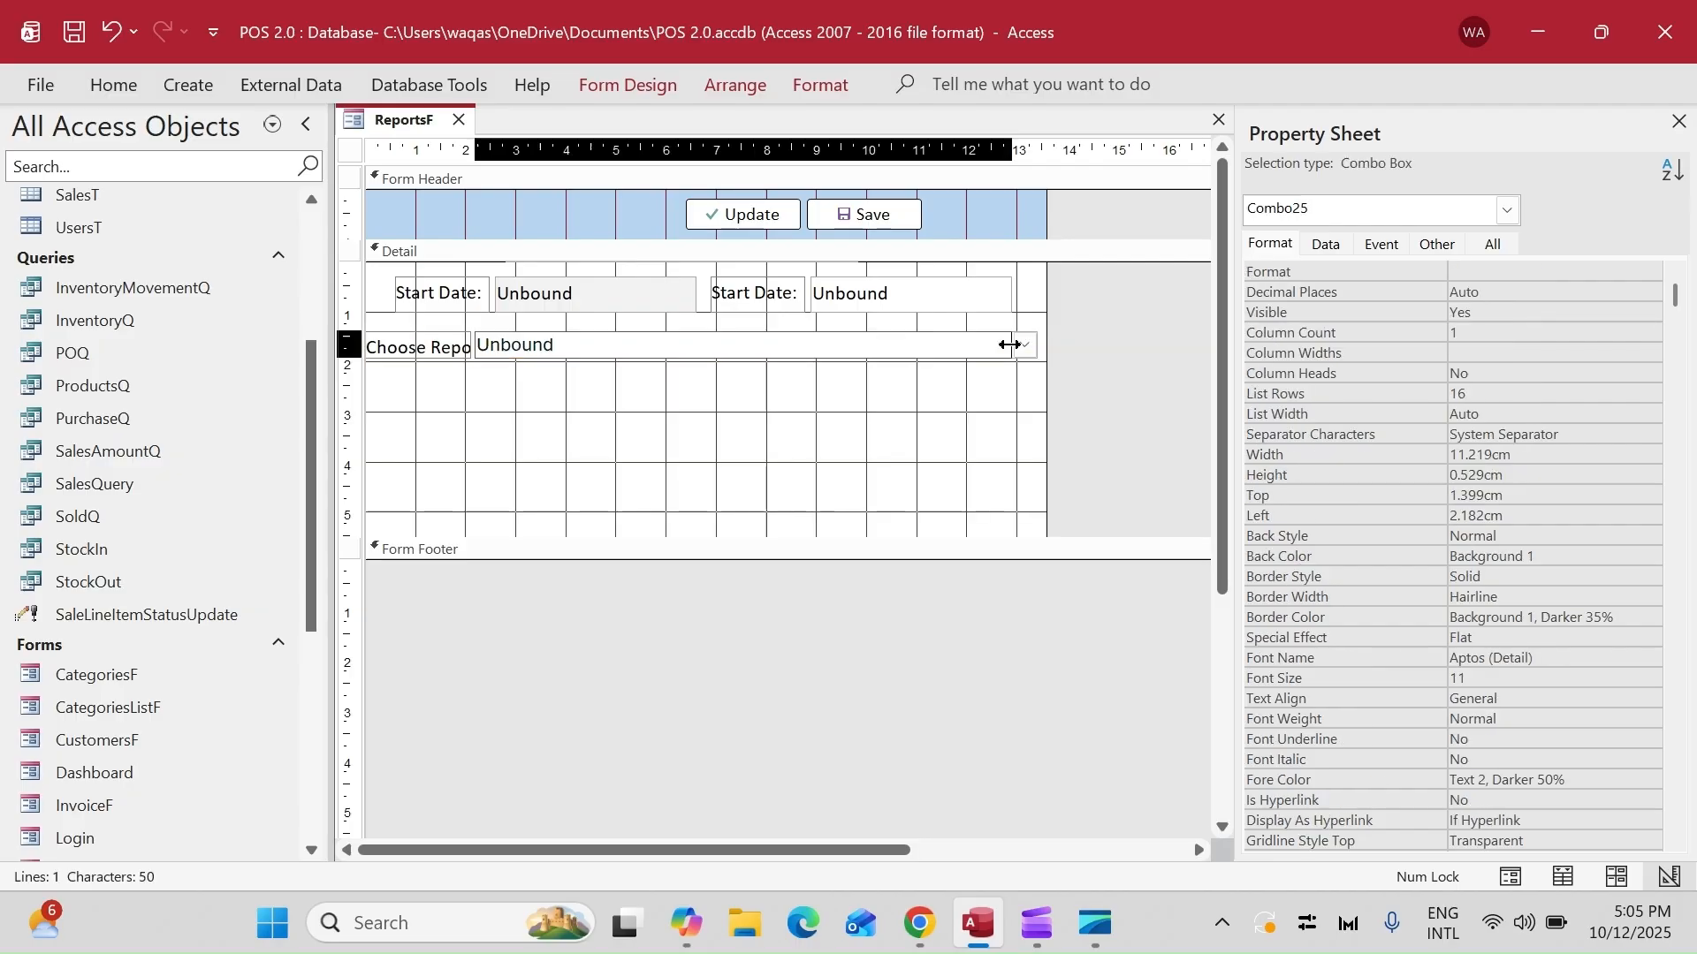
{"action": "left_click", "coordinate": [723, 414]}
{"action": "left_click_drag", "start_coordinate": [722, 414], "coordinate": [347, 330]}
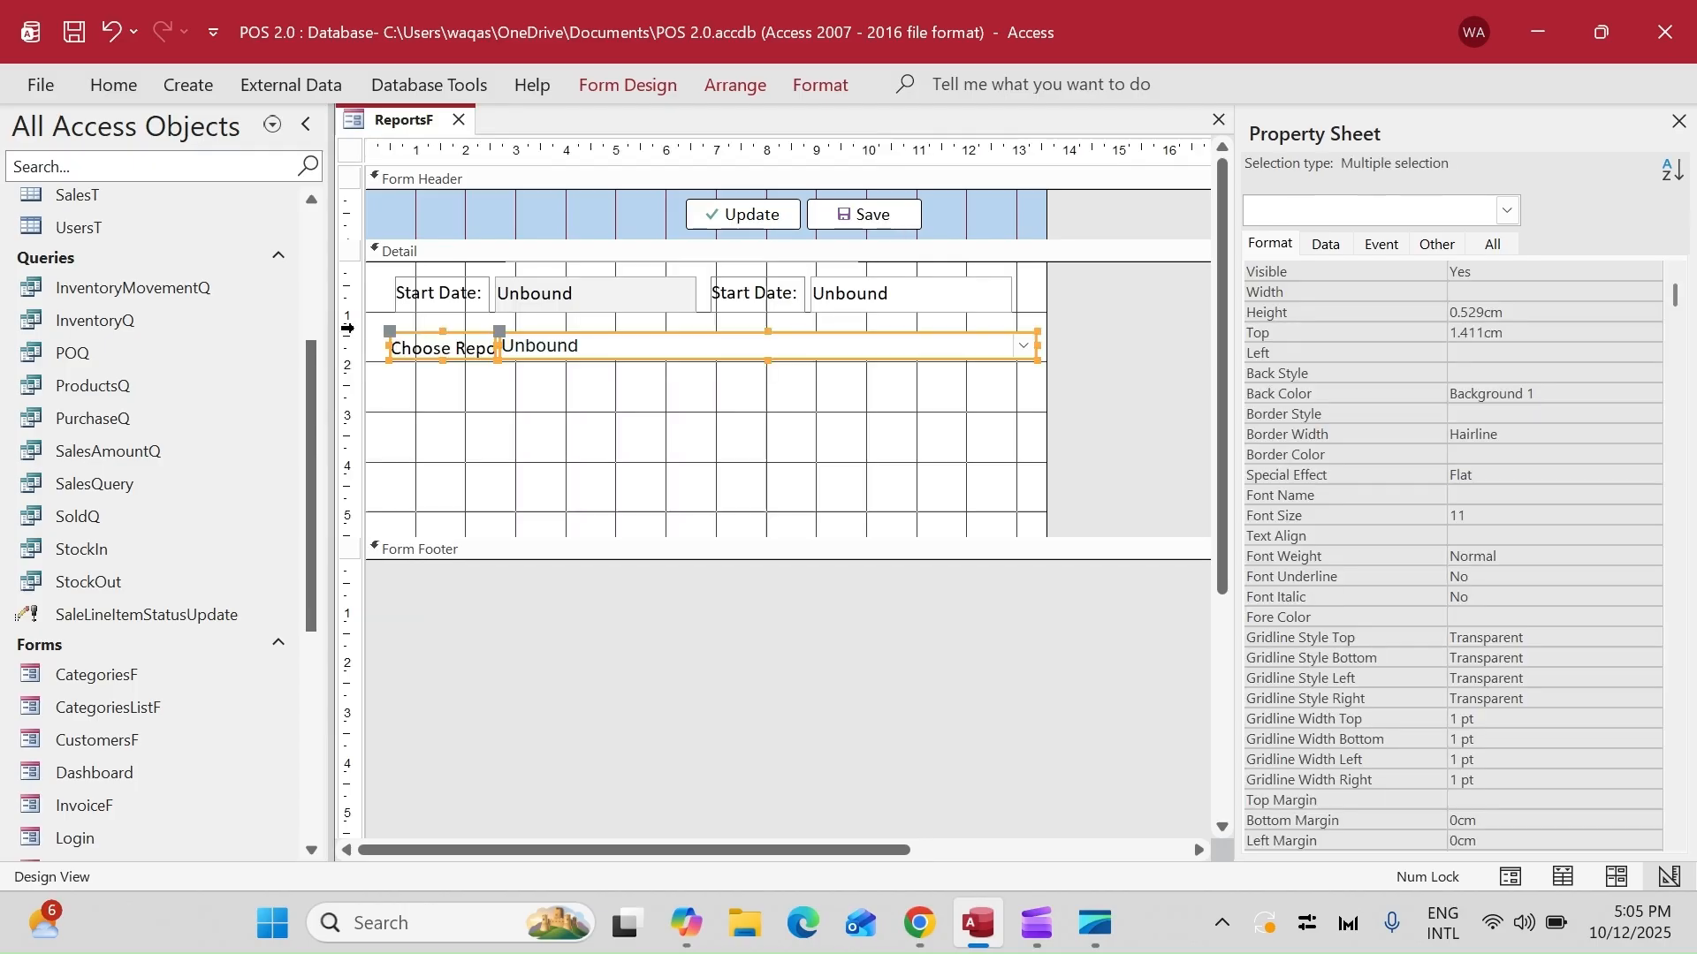
- Nudge the Choose Report label and combo box slightly left, and widen the first Start Date label leftward to about 2.1 cm
{"action": "left_click", "coordinate": [665, 431]}
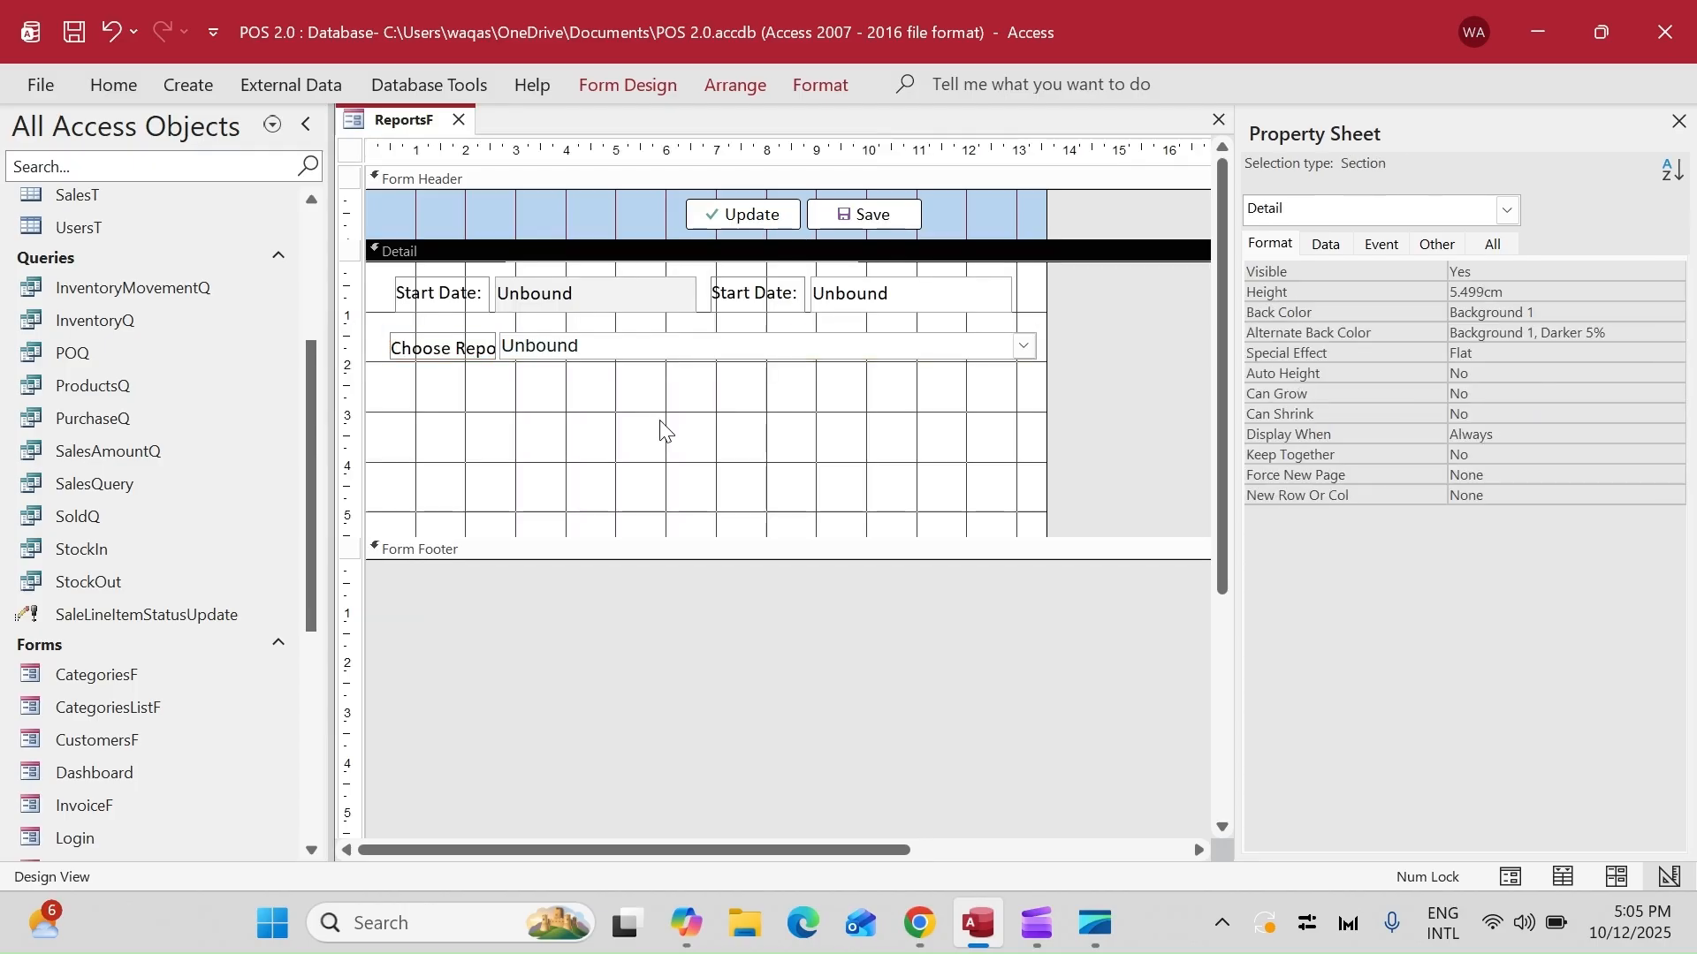
{"action": "left_click", "coordinate": [438, 347]}
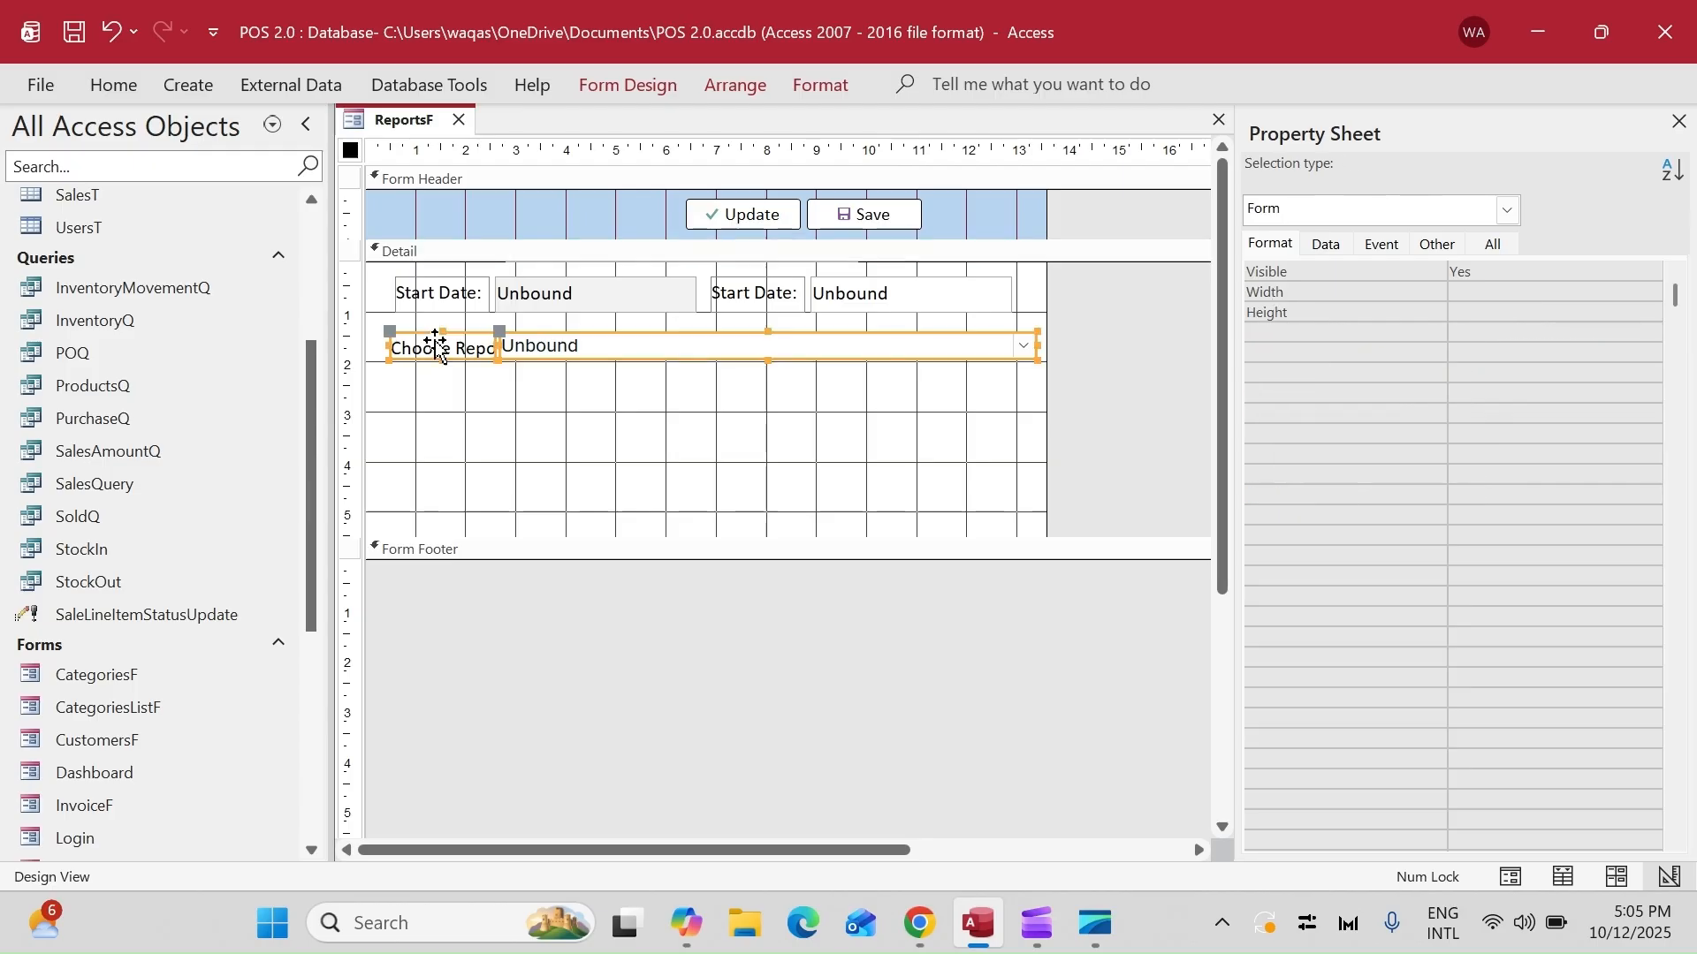
{"action": "key", "text": "Left"}
{"action": "left_click", "coordinate": [466, 407]}
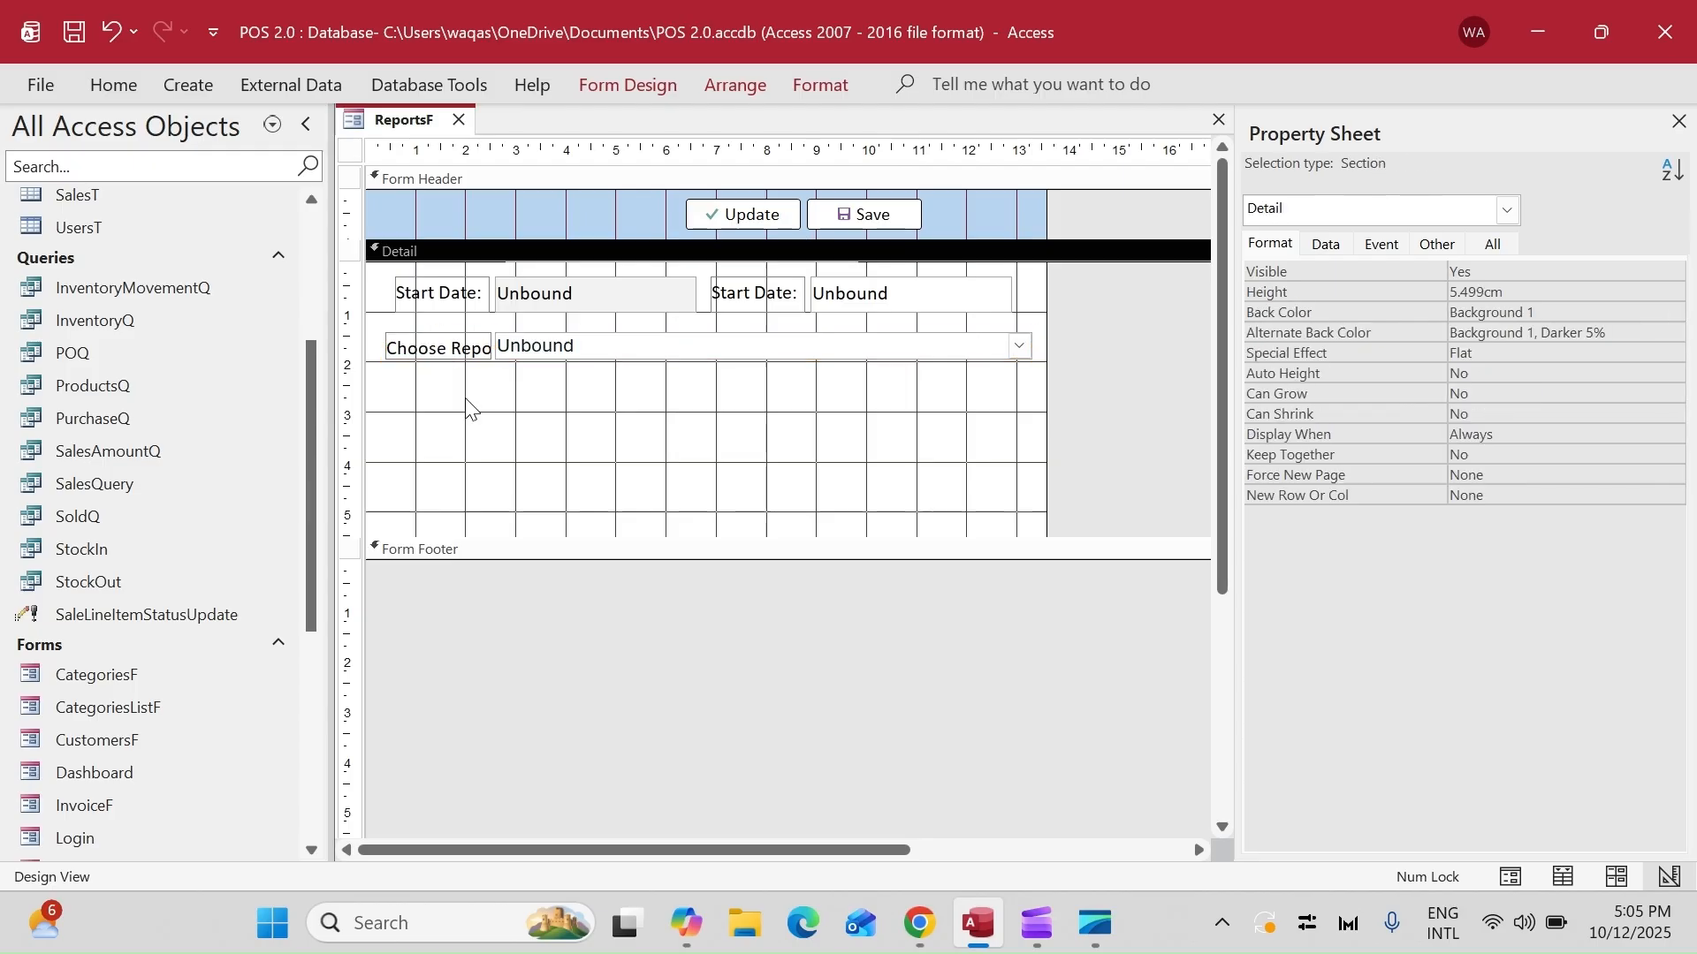
{"action": "left_click", "coordinate": [422, 300]}
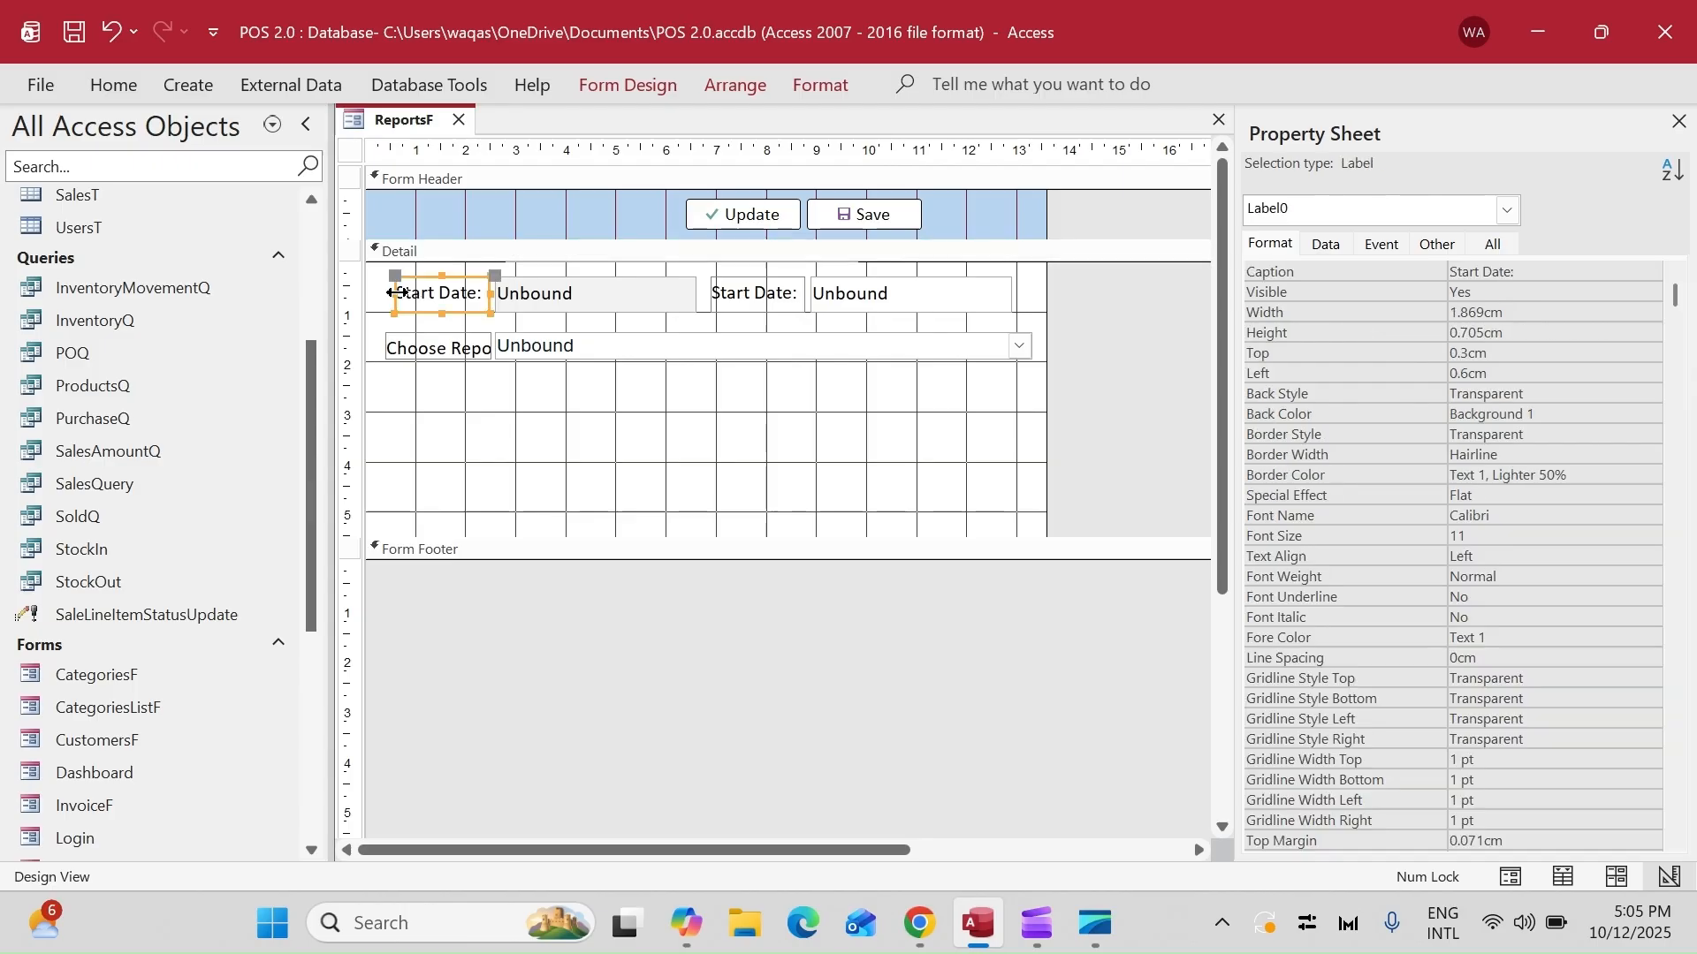
{"action": "left_click_drag", "start_coordinate": [382, 299], "coordinate": [384, 299]}
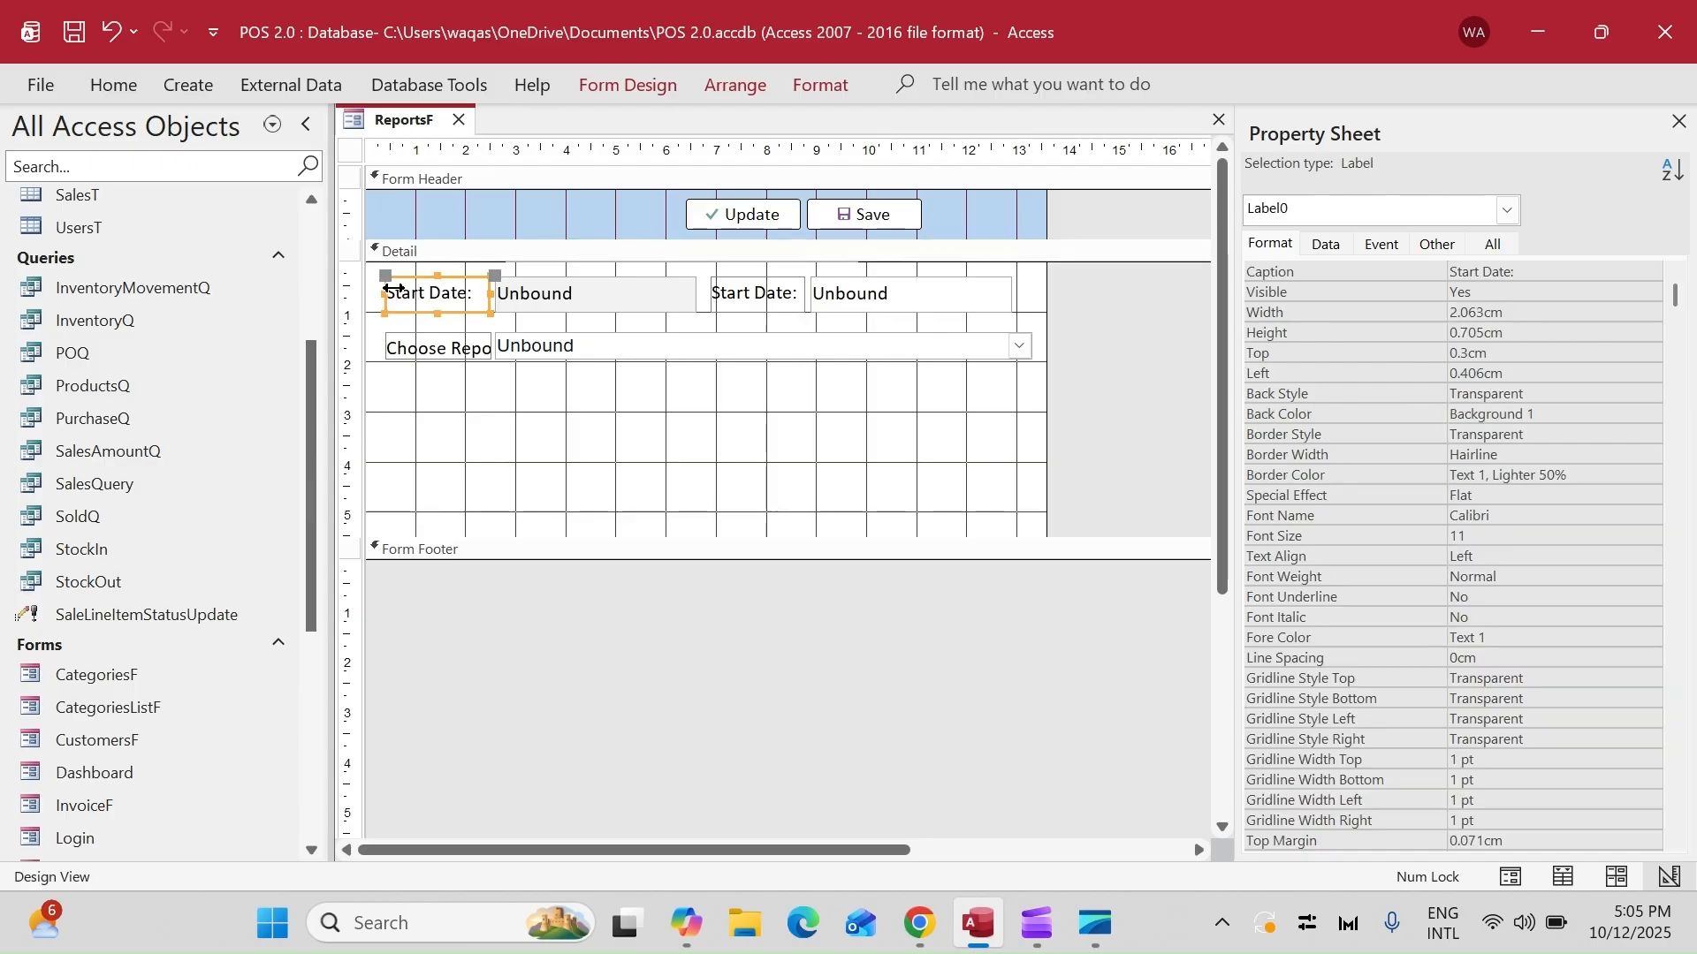
- Set the Choose Report combo box's Row Source Type to Value List
{"action": "left_click", "coordinate": [828, 346]}
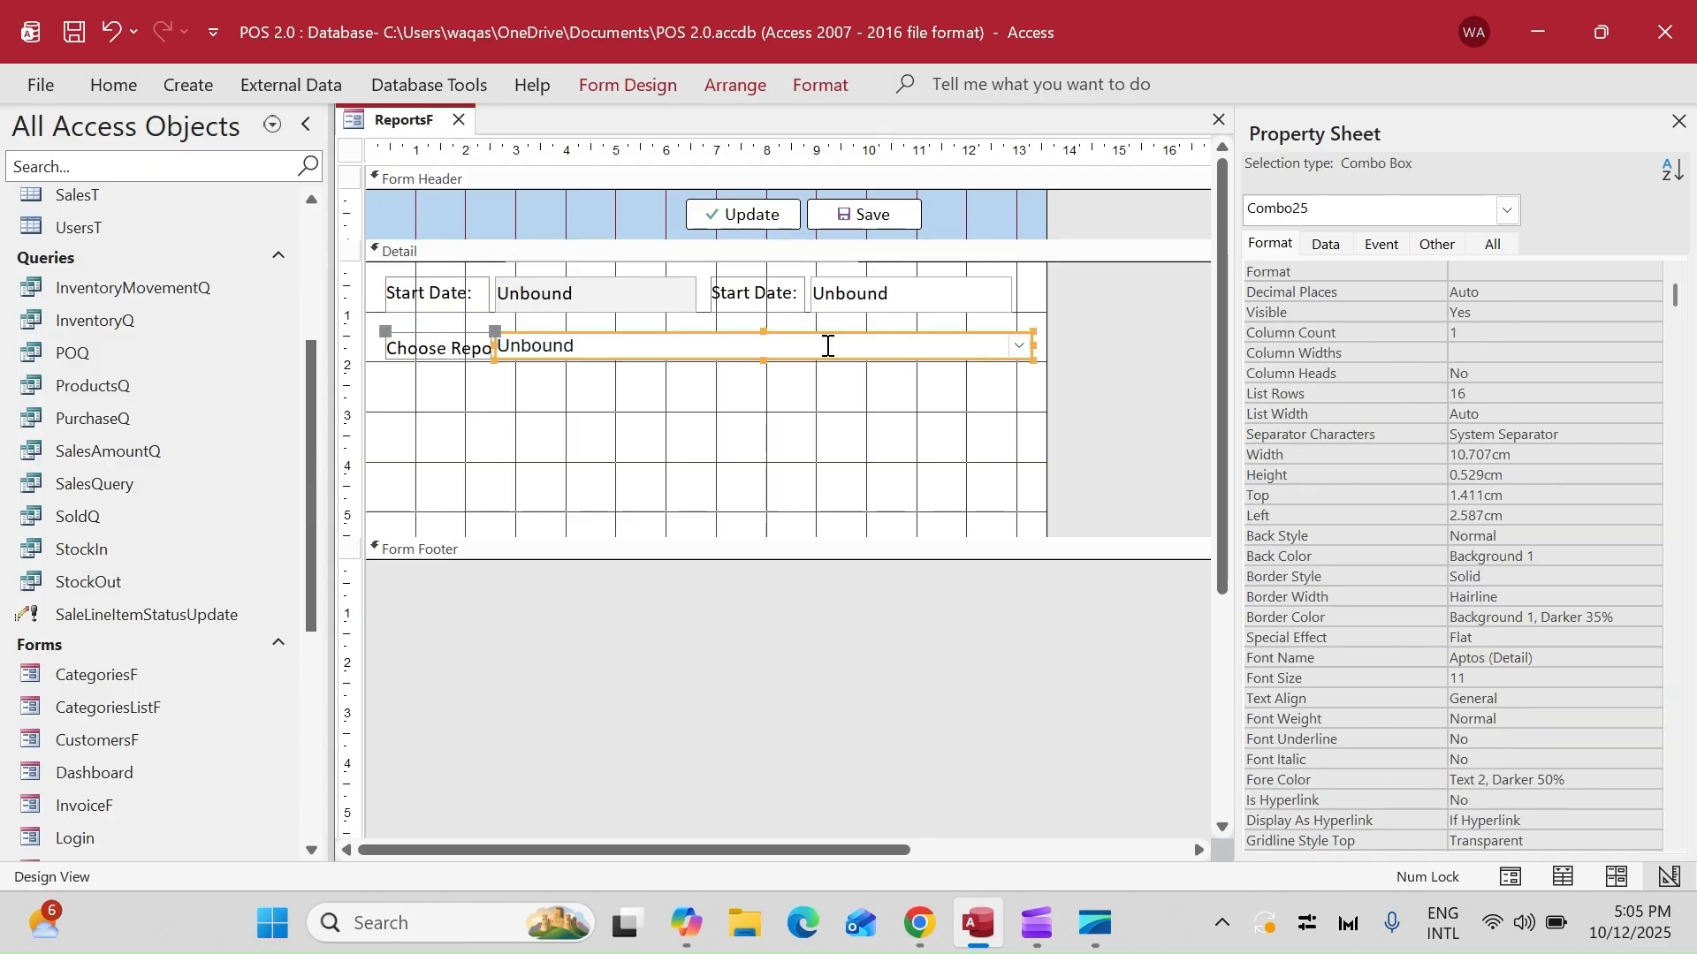
{"action": "left_click", "coordinate": [1326, 244]}
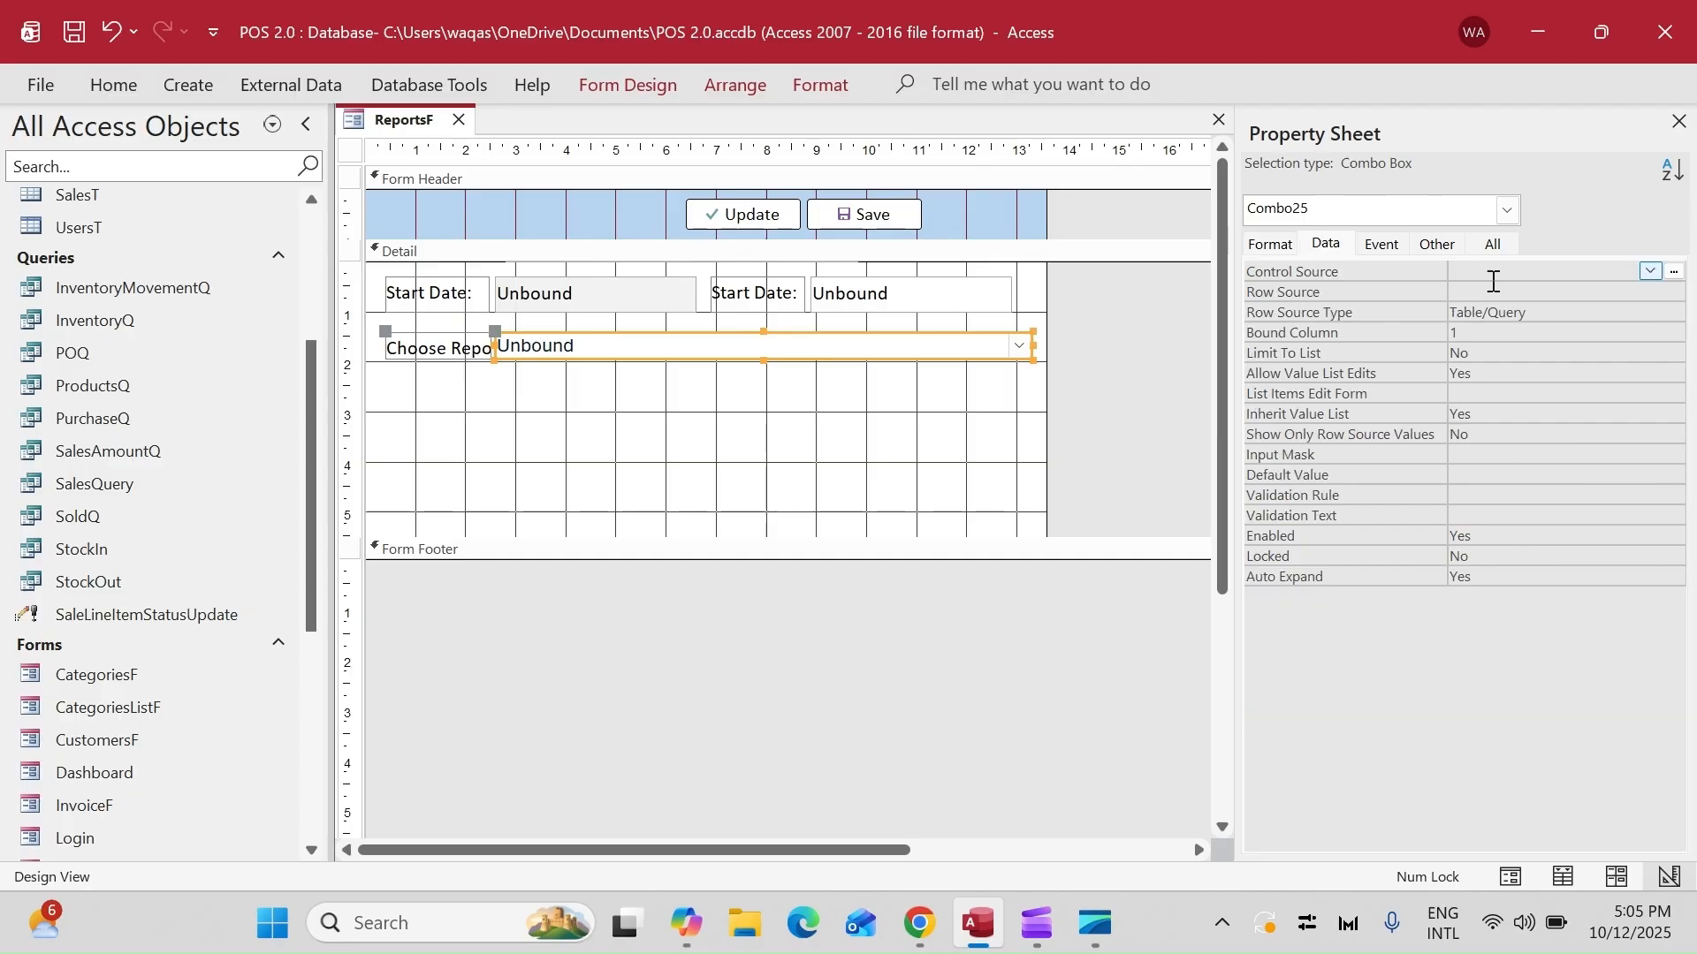
{"action": "left_click", "coordinate": [1487, 294]}
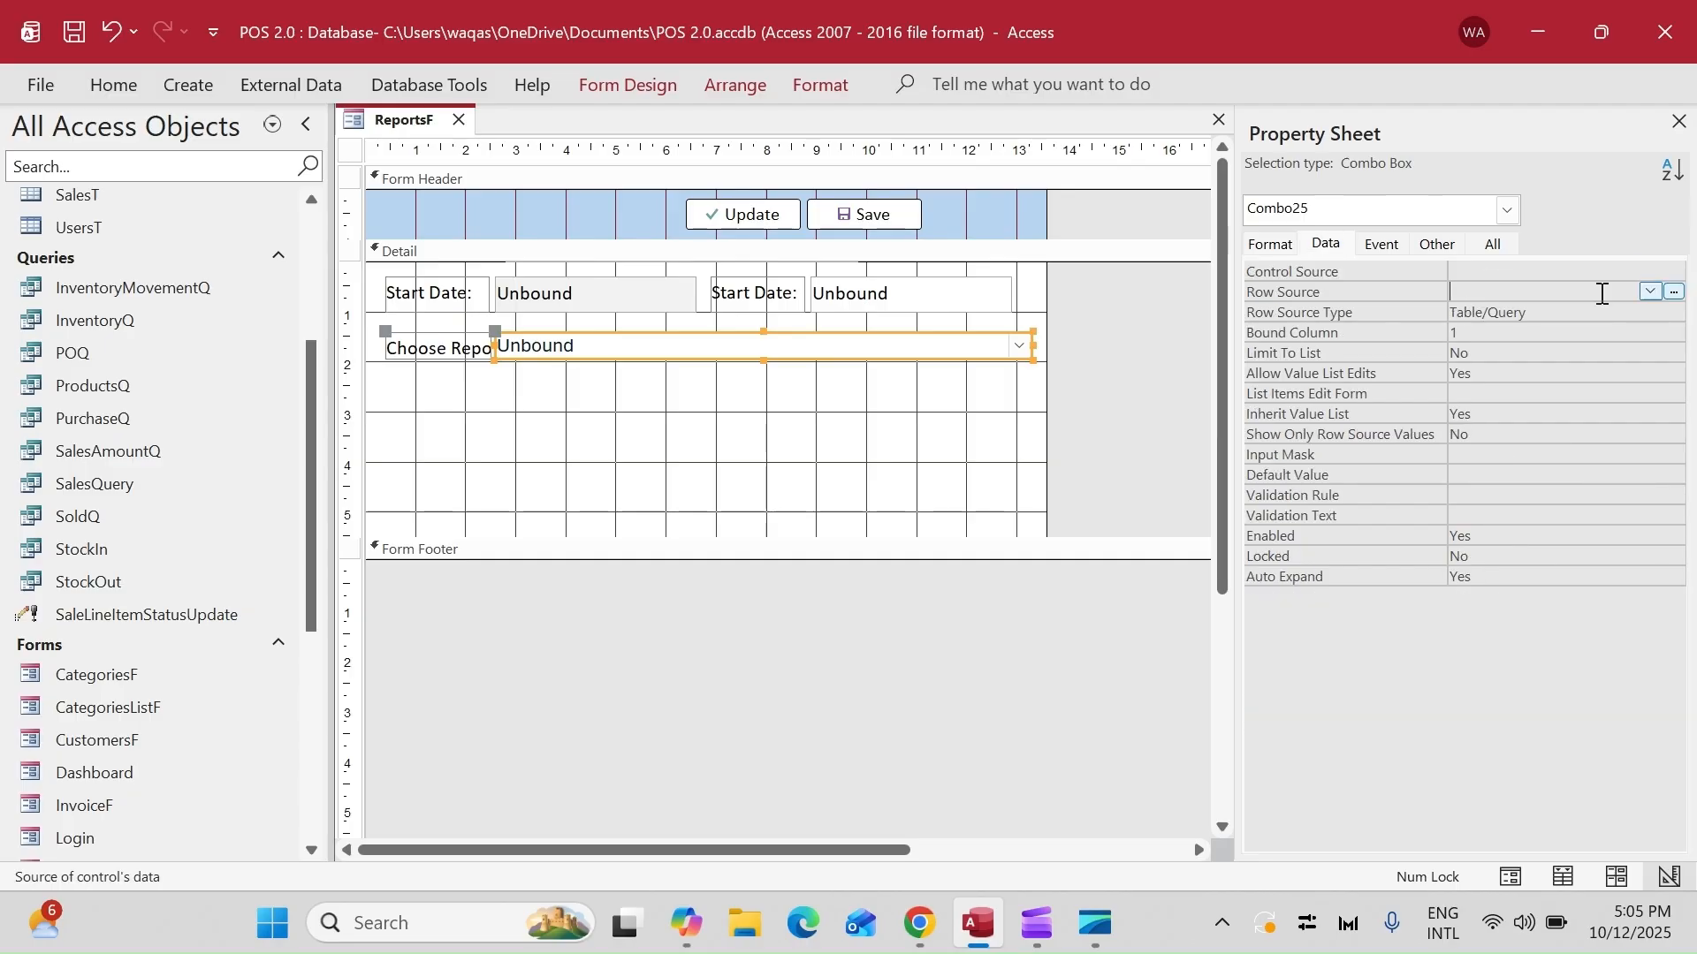
{"action": "left_click", "coordinate": [1538, 313]}
{"action": "left_click", "coordinate": [1673, 311]}
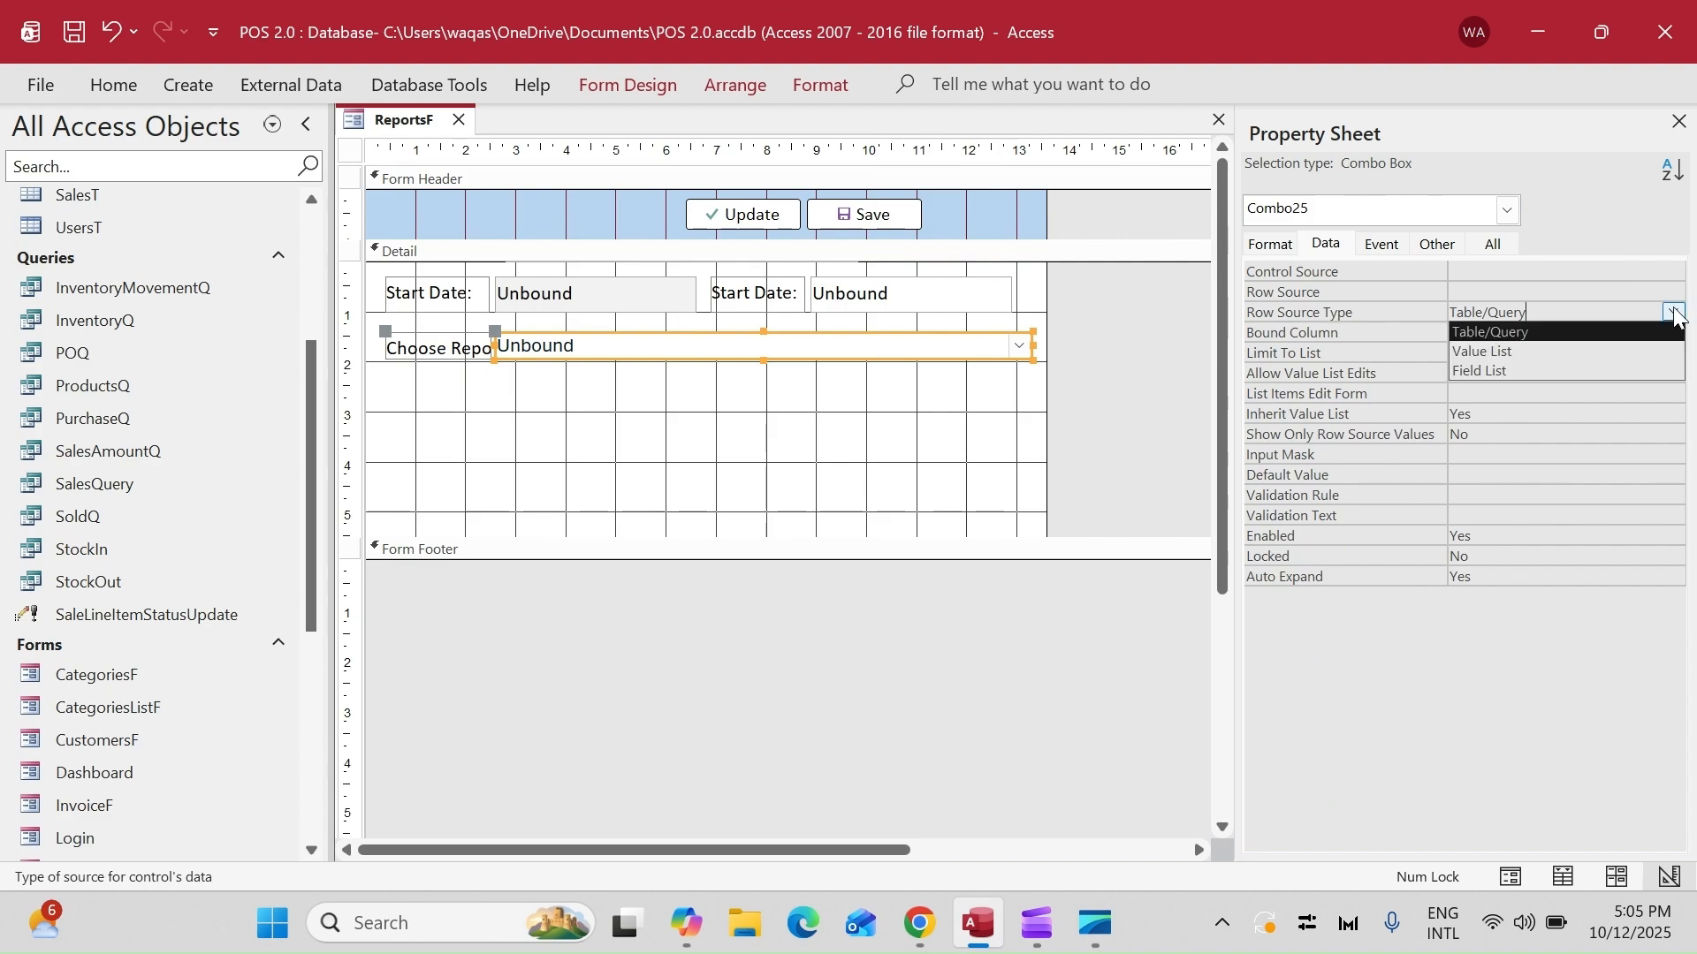
{"action": "left_click", "coordinate": [1641, 354]}
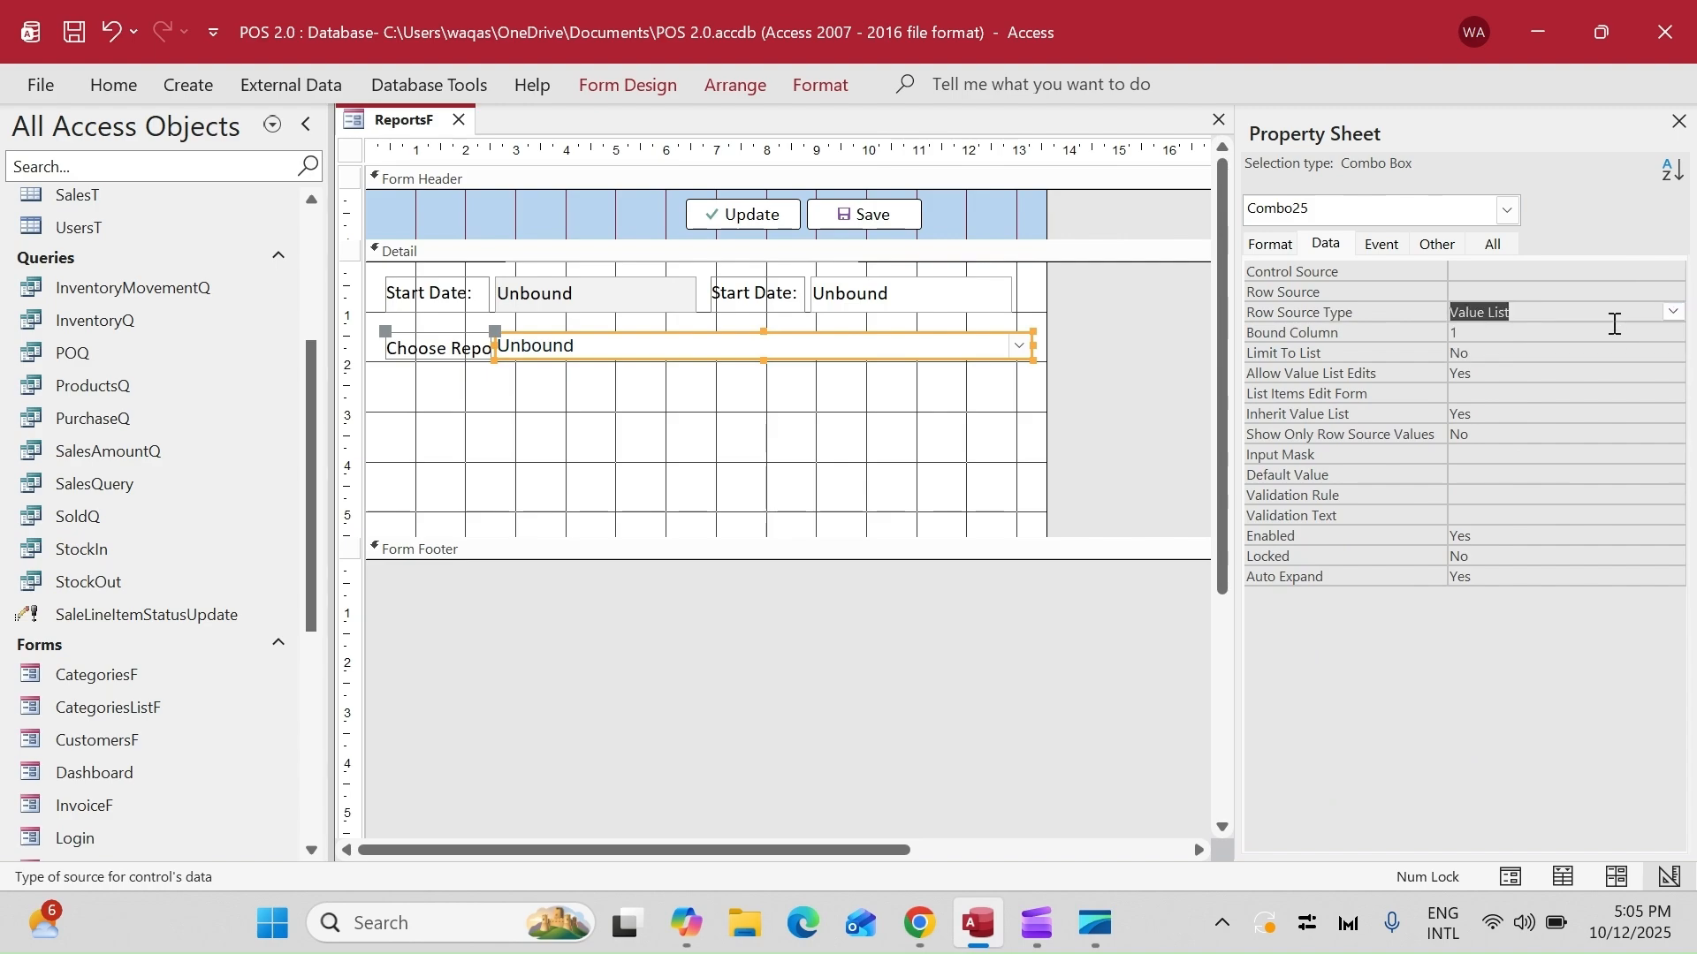
{"action": "left_click", "coordinate": [1606, 291]}
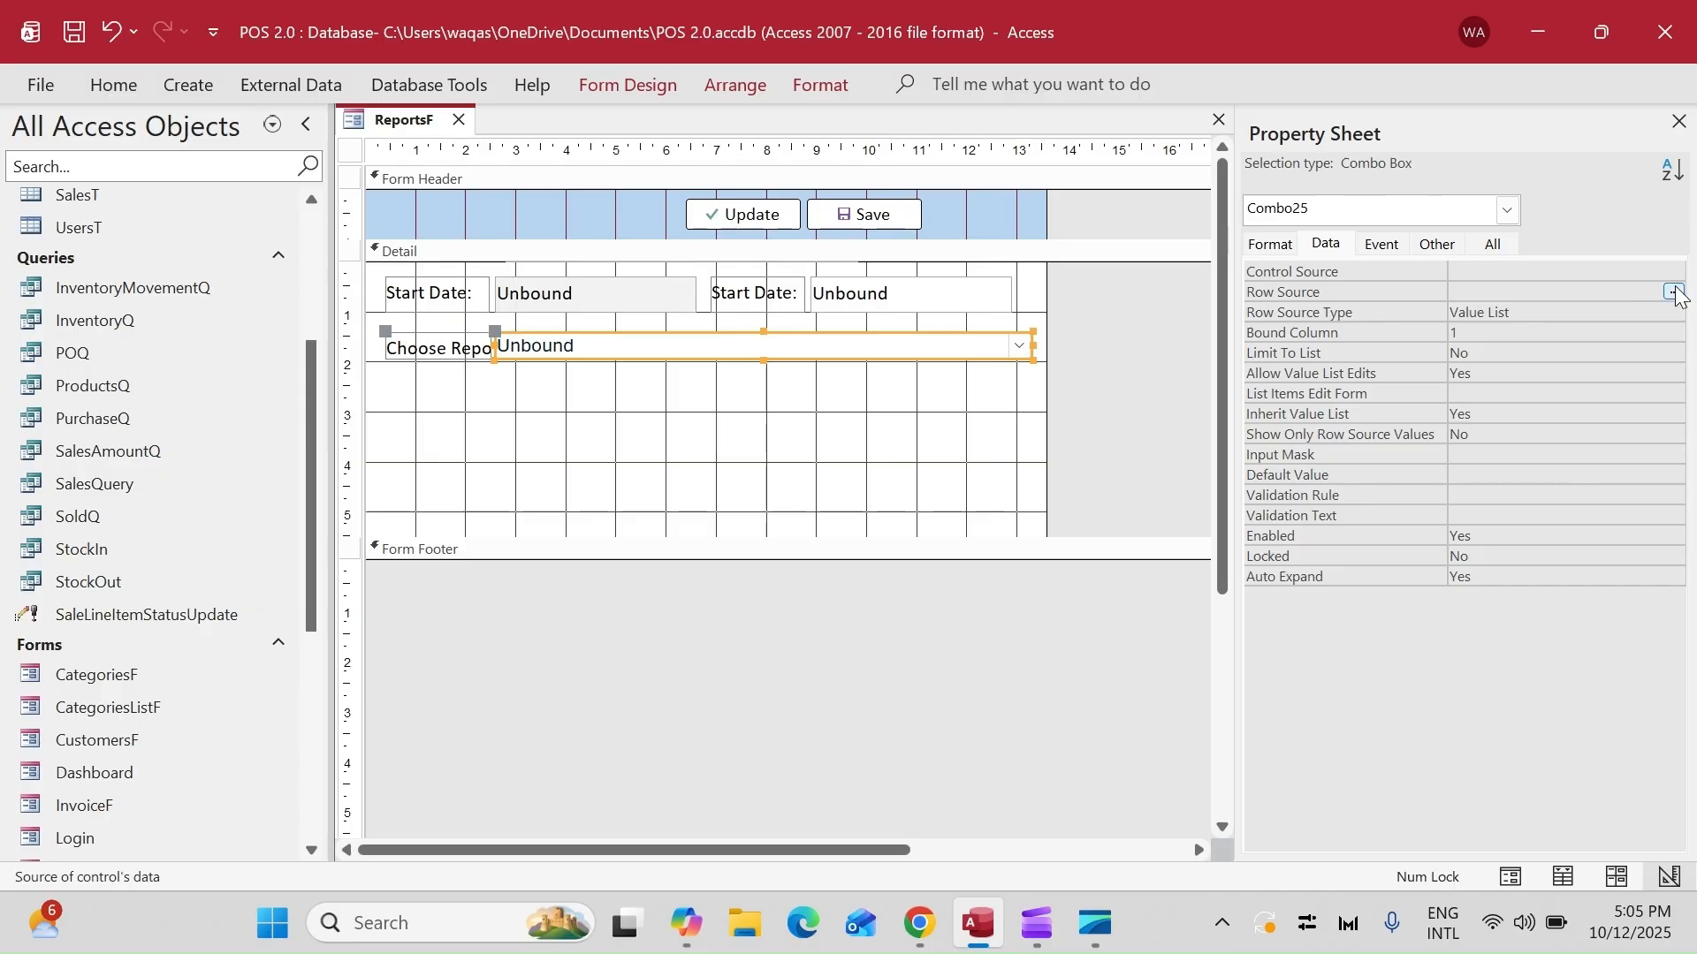
{"action": "left_click", "coordinate": [1673, 290]}
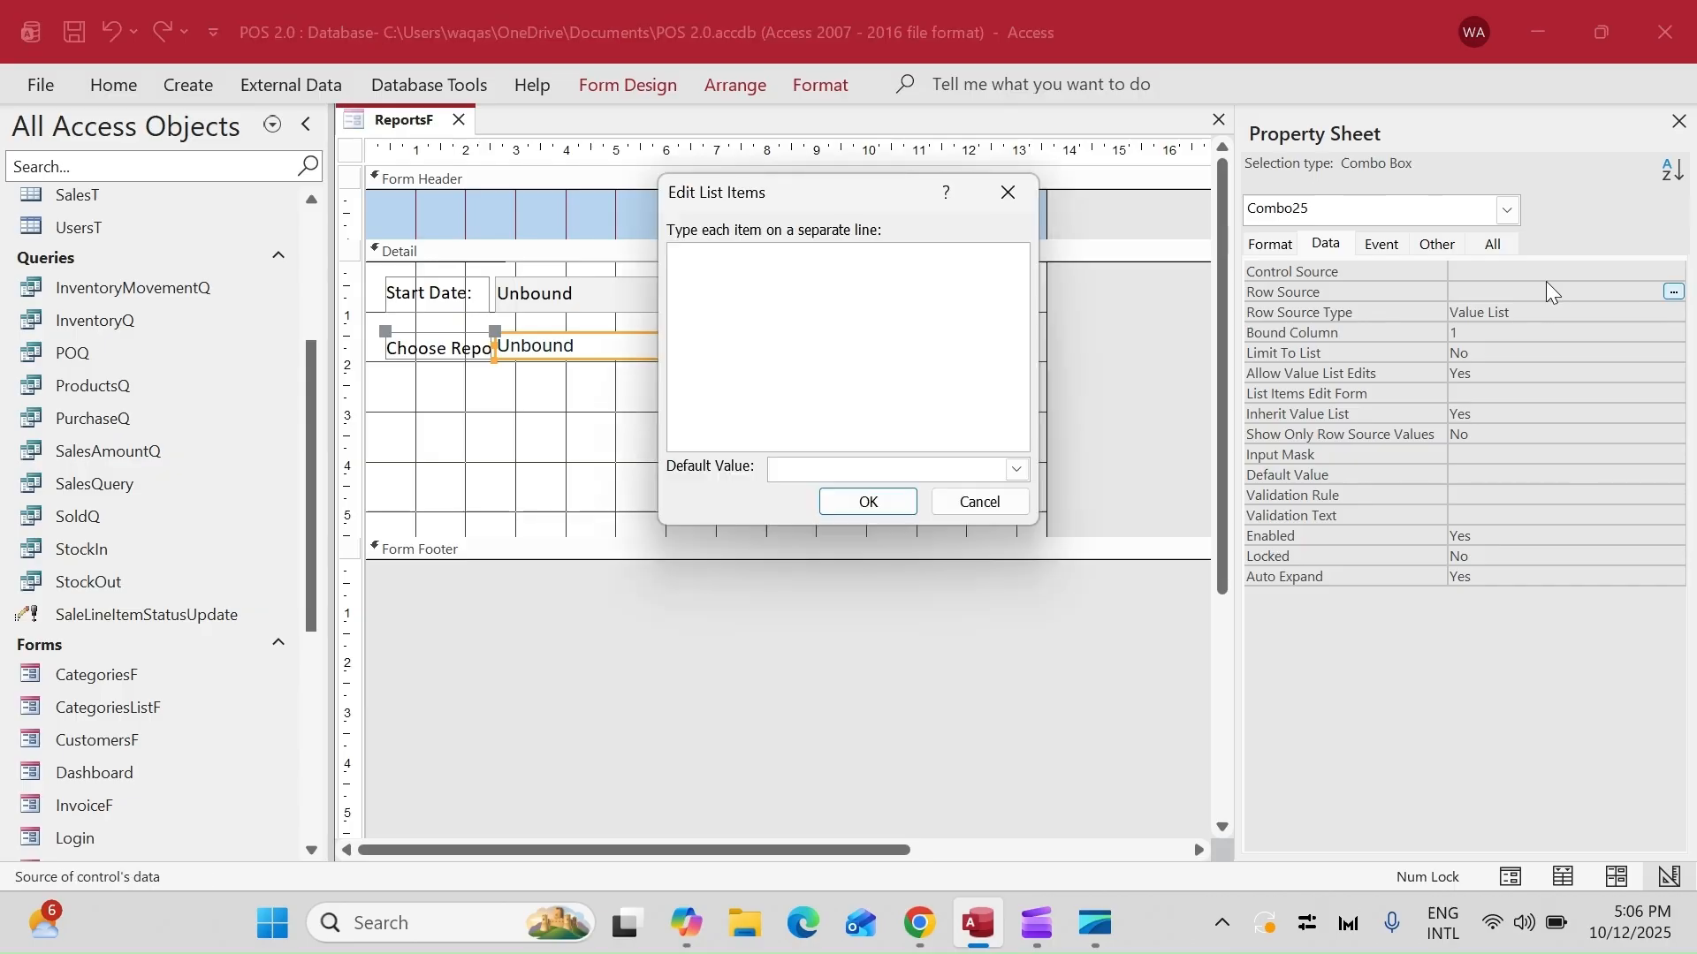
{"action": "left_click_drag", "start_coordinate": [857, 194], "coordinate": [1004, 382]}
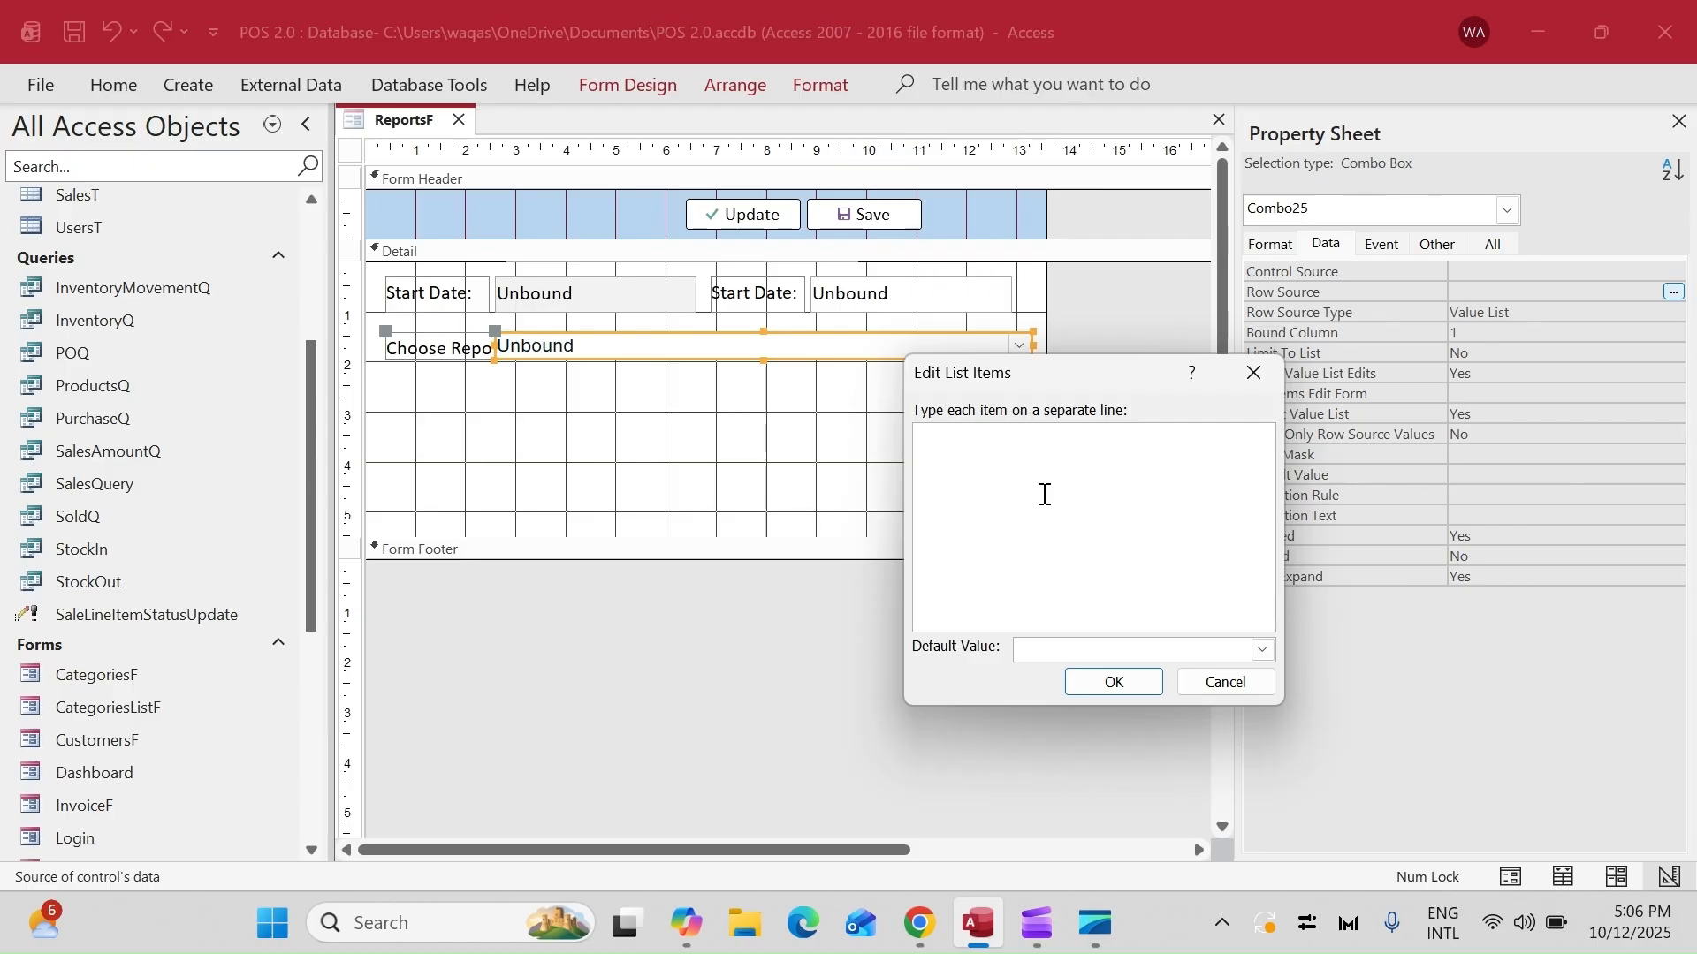
{"action": "left_click", "coordinate": [1253, 372]}
- Fill the combo box's value list with Sales Report, Purchase Report, Invoices Report, Inventory Report and Inventory Movement Report
{"action": "scroll", "coordinate": [320, 723], "scroll_direction": "down", "scroll_amount": 5}
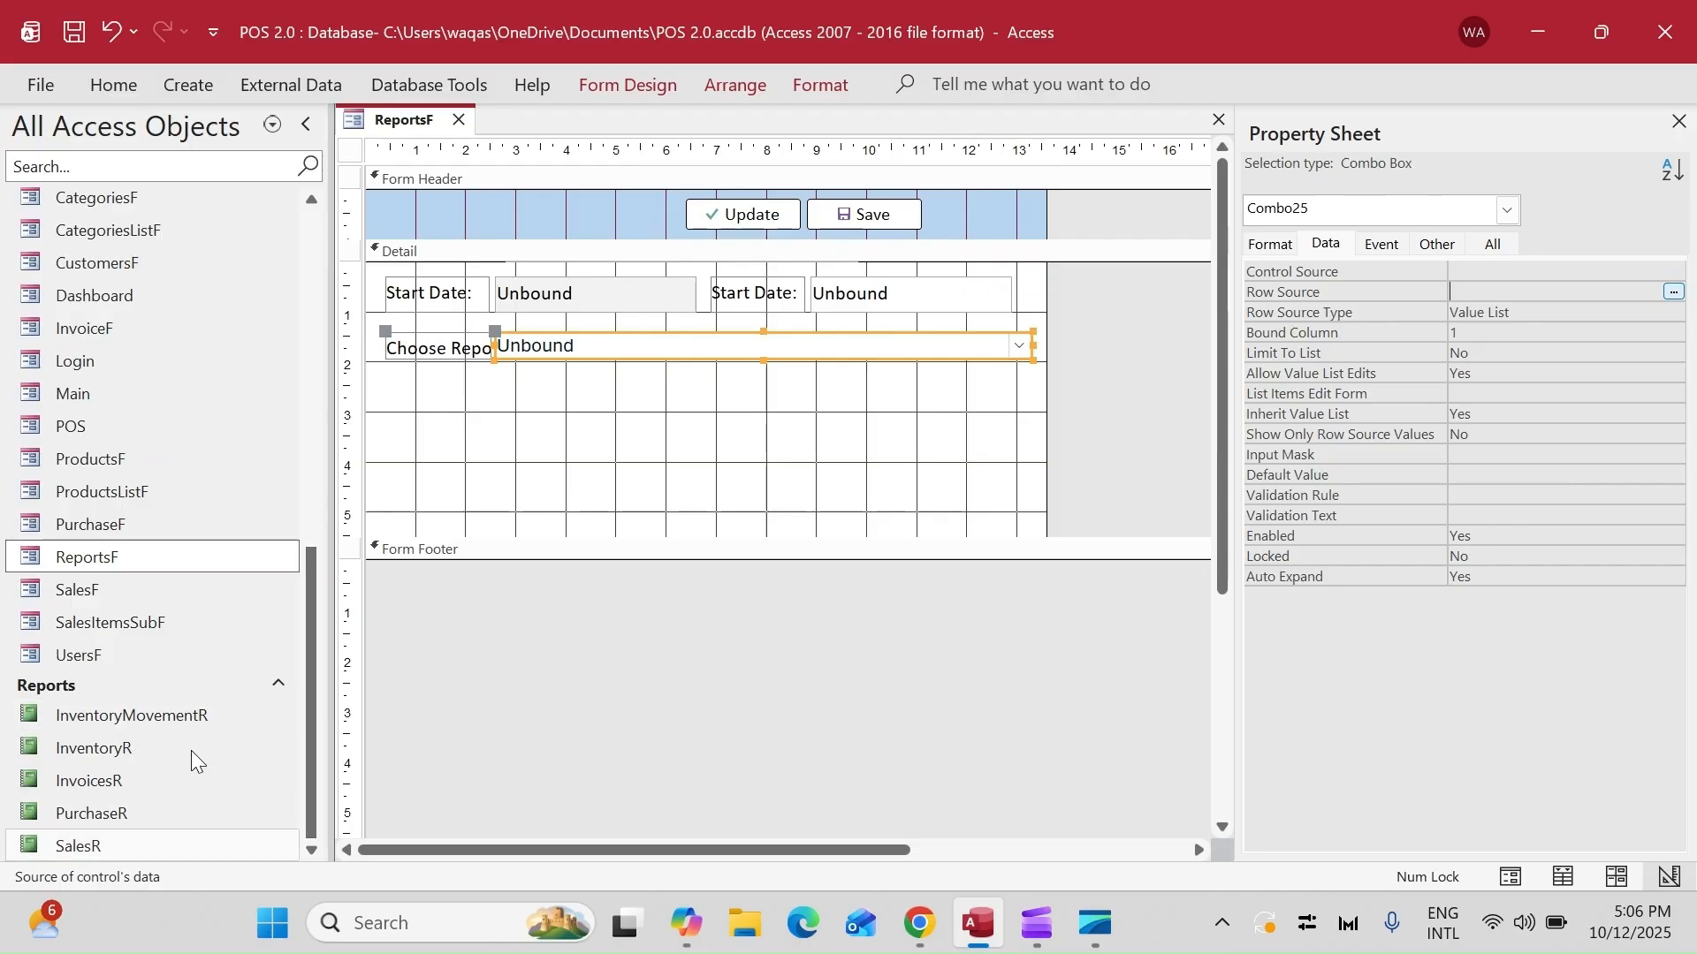
{"action": "left_click", "coordinate": [1672, 294]}
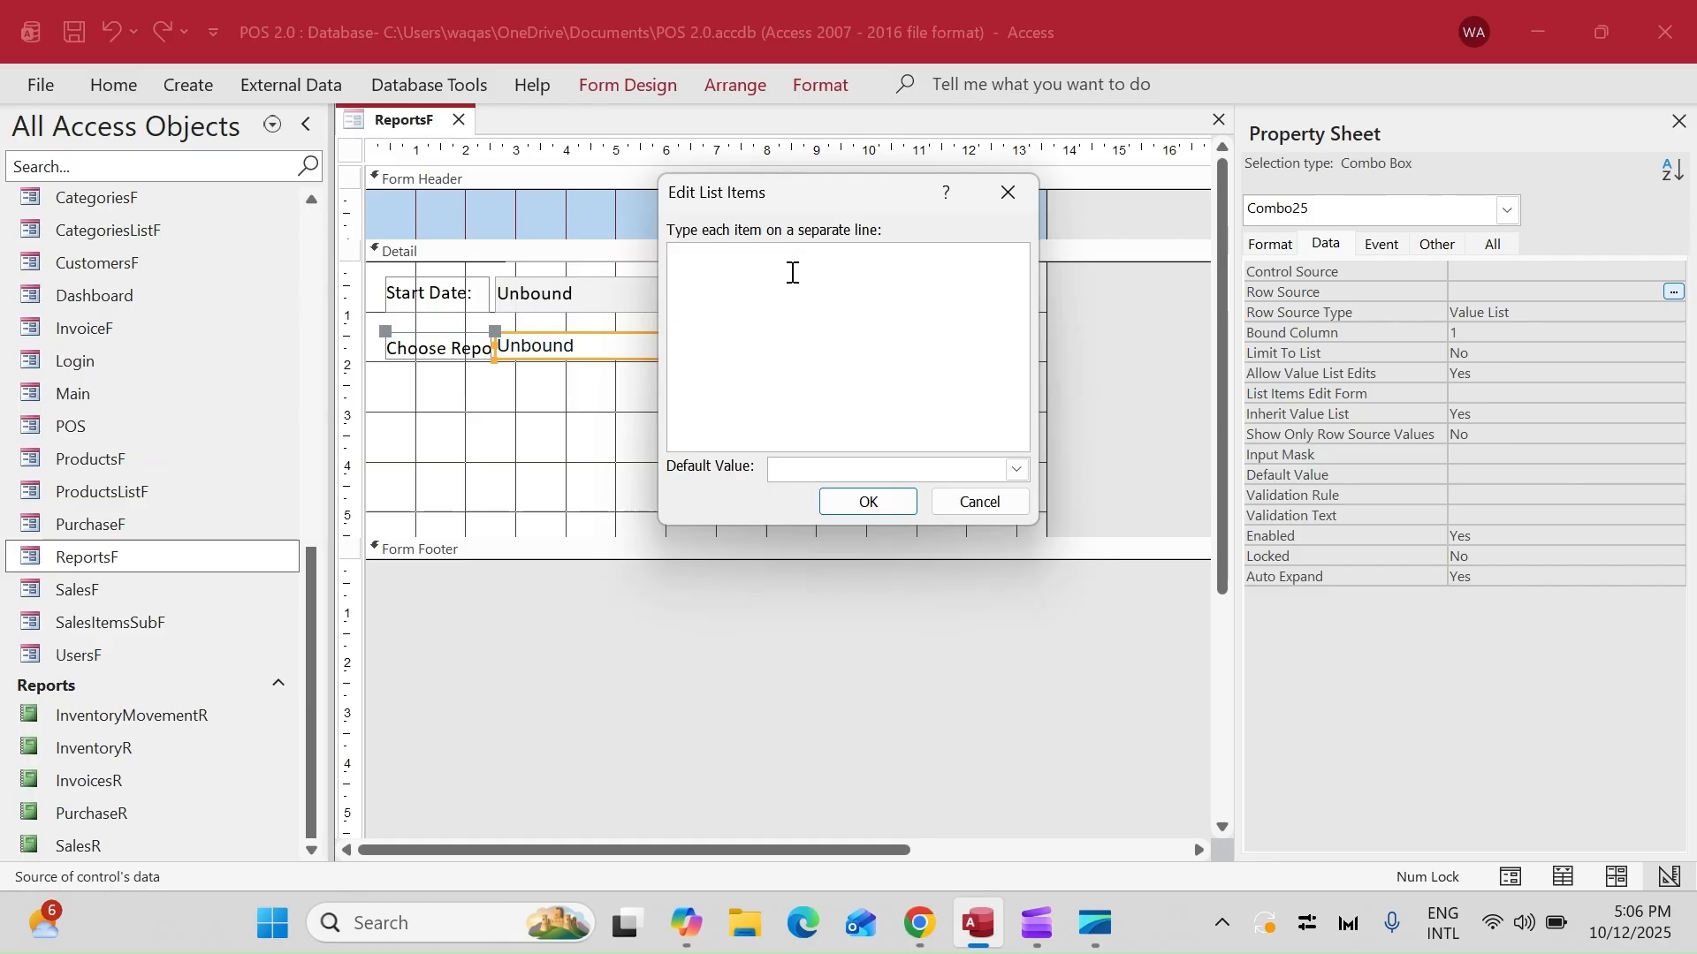
{"action": "type", "text": "Sales Report Purchase Report I"}
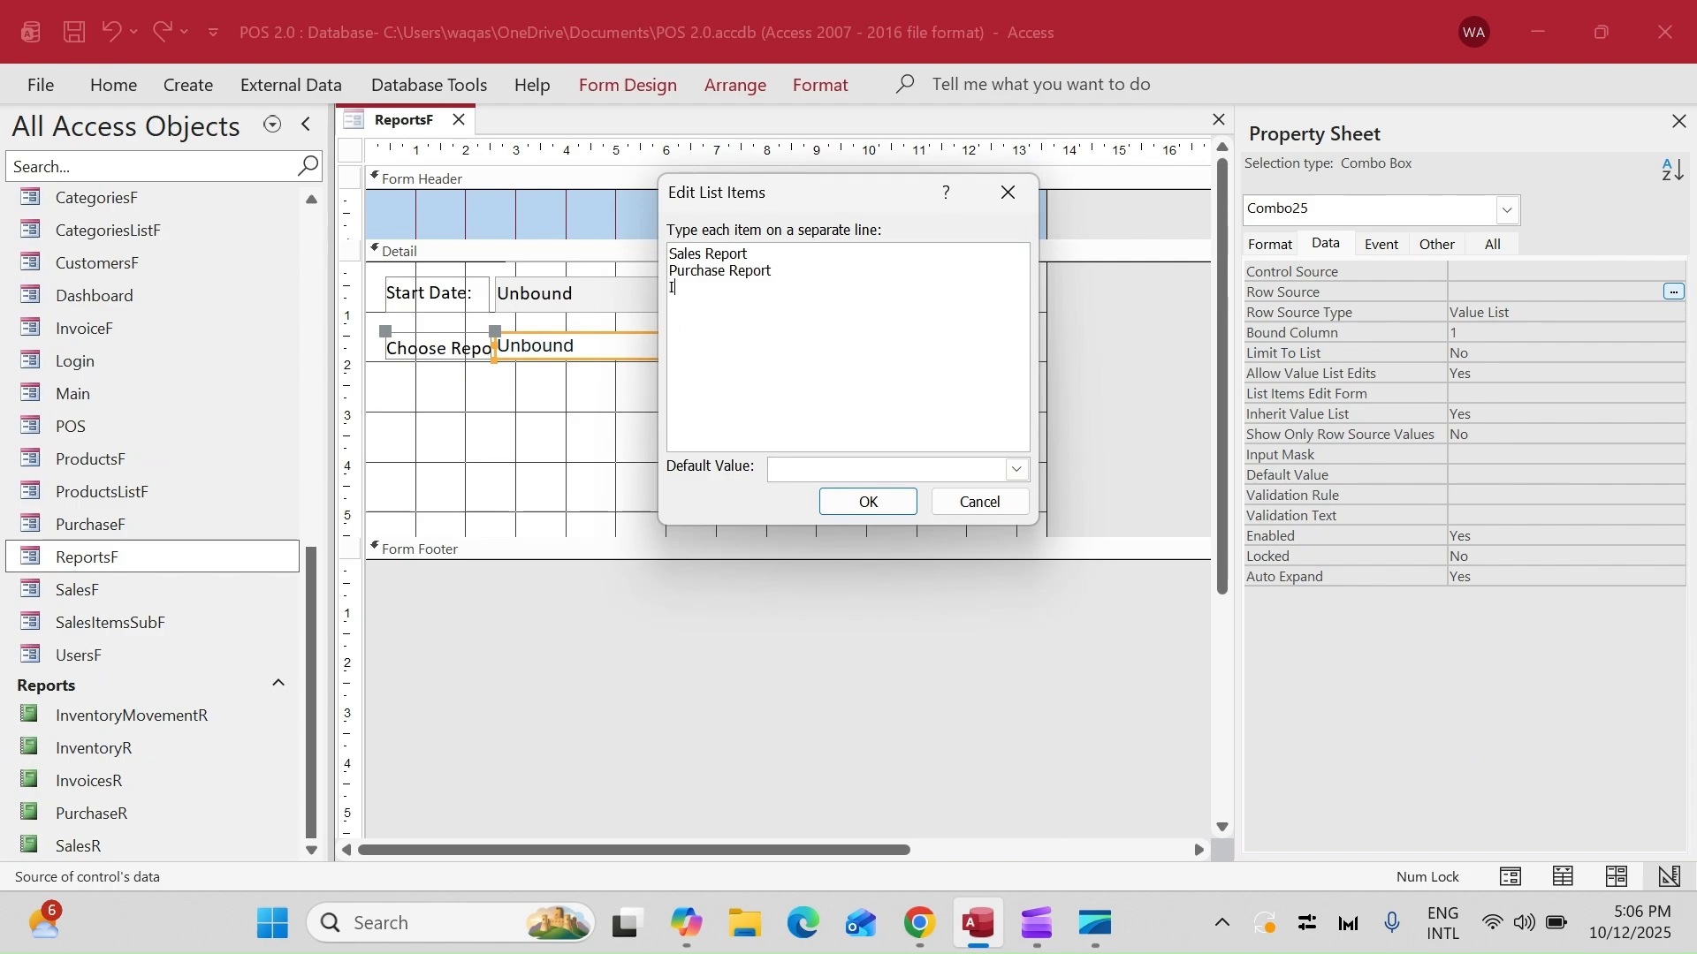
{"action": "type", "text": "nvoices Report"}
{"action": "key", "text": "Return"}
{"action": "type", "text": "Inventory Report"}
{"action": "key", "text": "Return"}
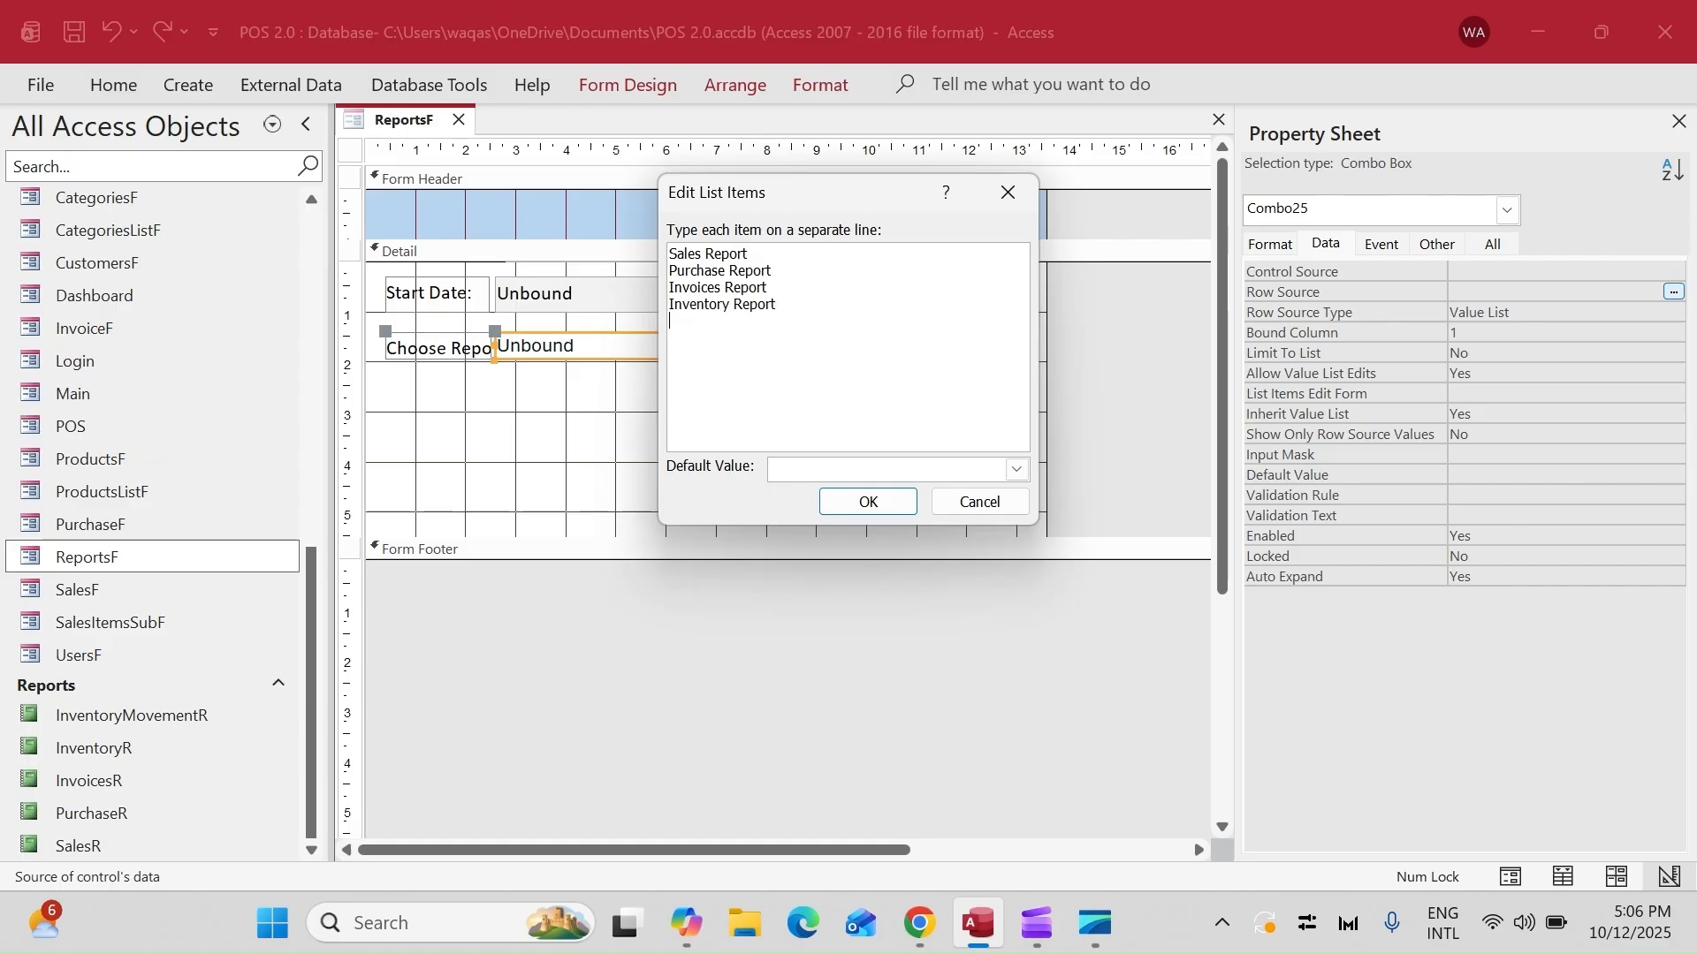
{"action": "type", "text": "Inventory Movement Report"}
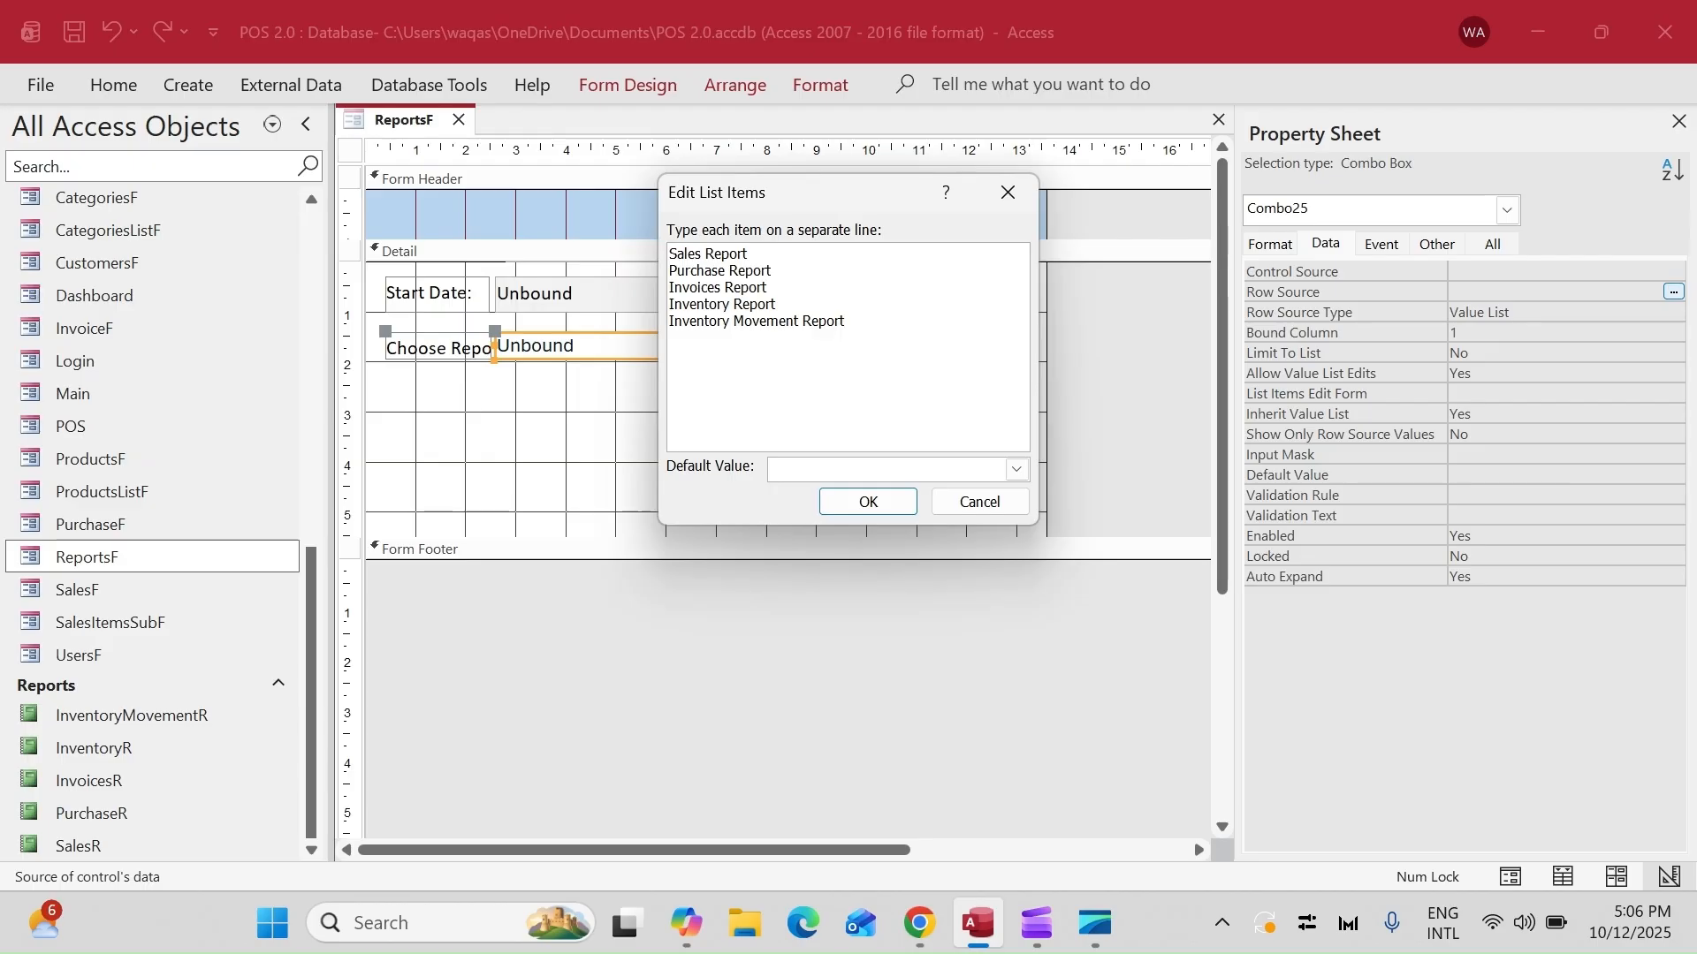
{"action": "left_click", "coordinate": [1016, 471]}
{"action": "left_click", "coordinate": [1016, 471]}
{"action": "left_click", "coordinate": [869, 502]}
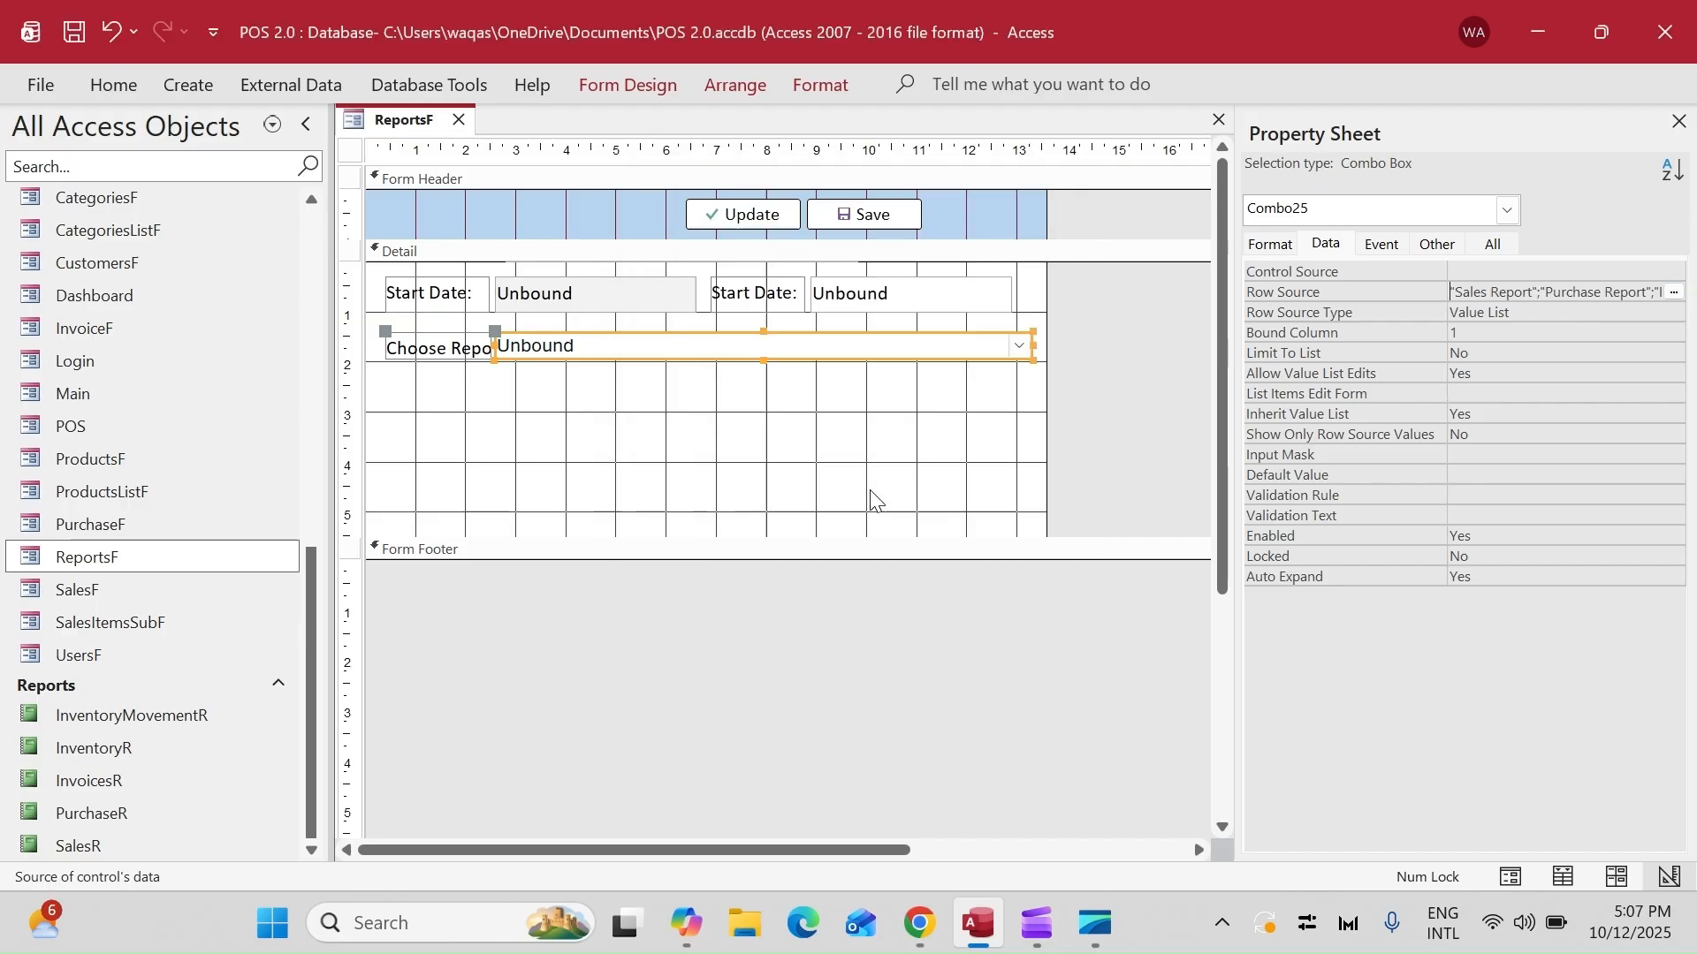
- Copy the end date text box's 0.705 cm height to the Choose Report label and combo box
{"action": "left_click", "coordinate": [861, 311]}
{"action": "left_click", "coordinate": [1270, 244]}
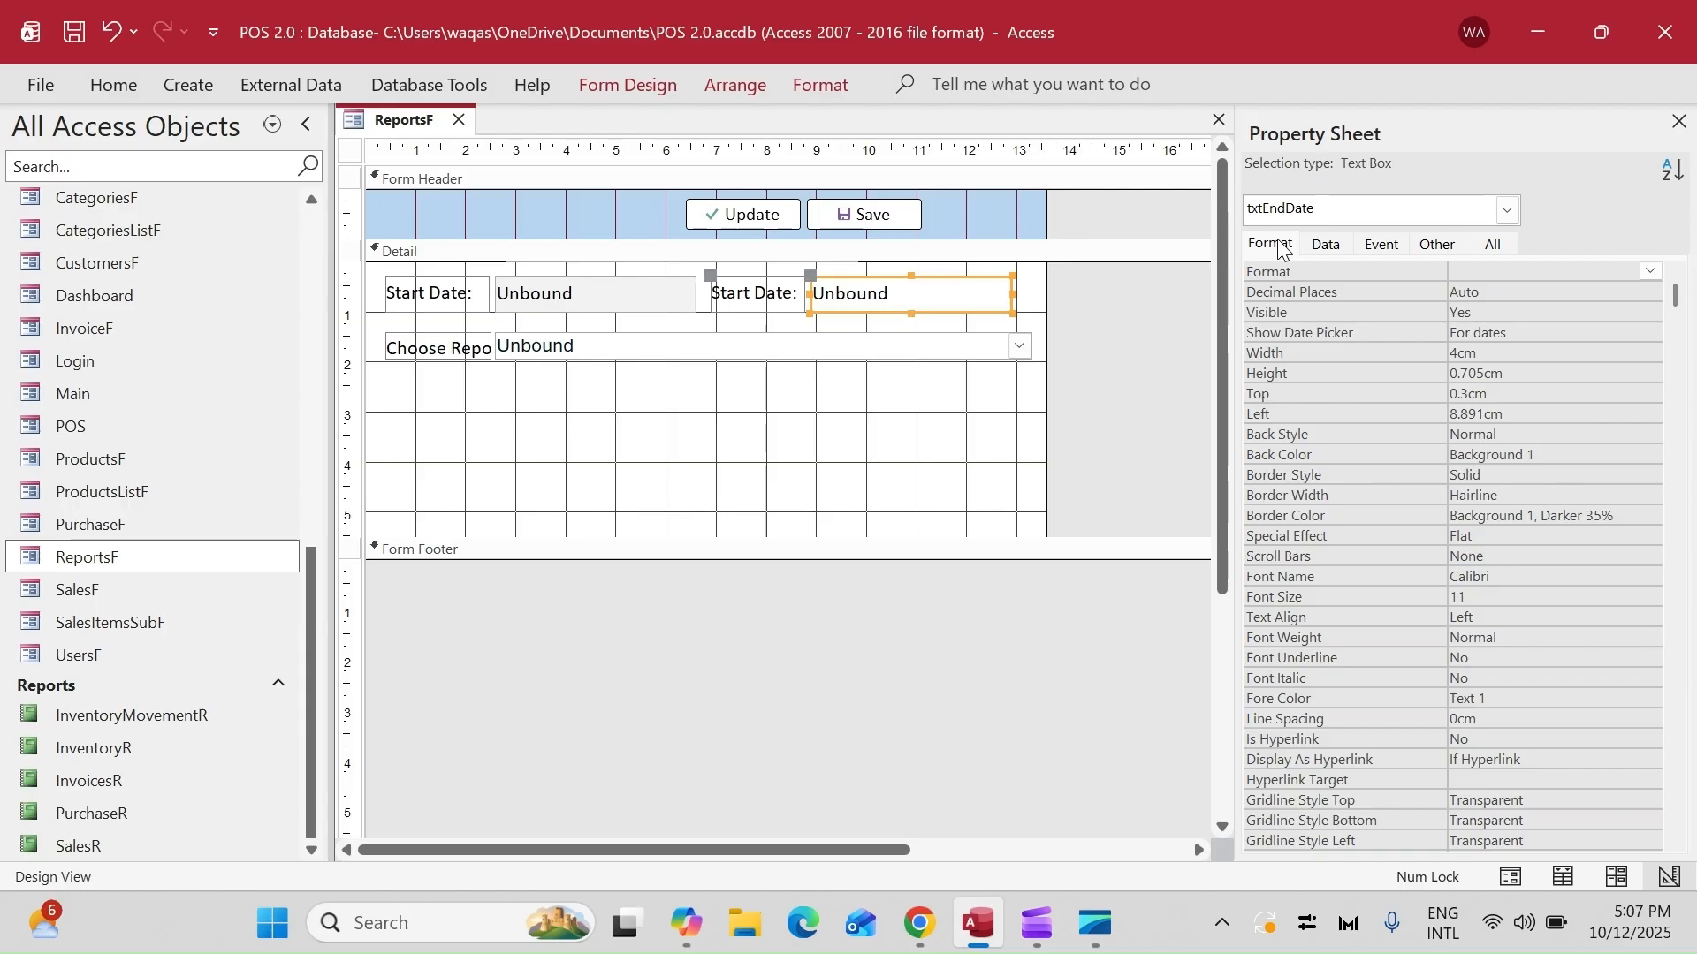
{"action": "left_click", "coordinate": [1396, 369]}
{"action": "key", "text": "ctrl+c"}
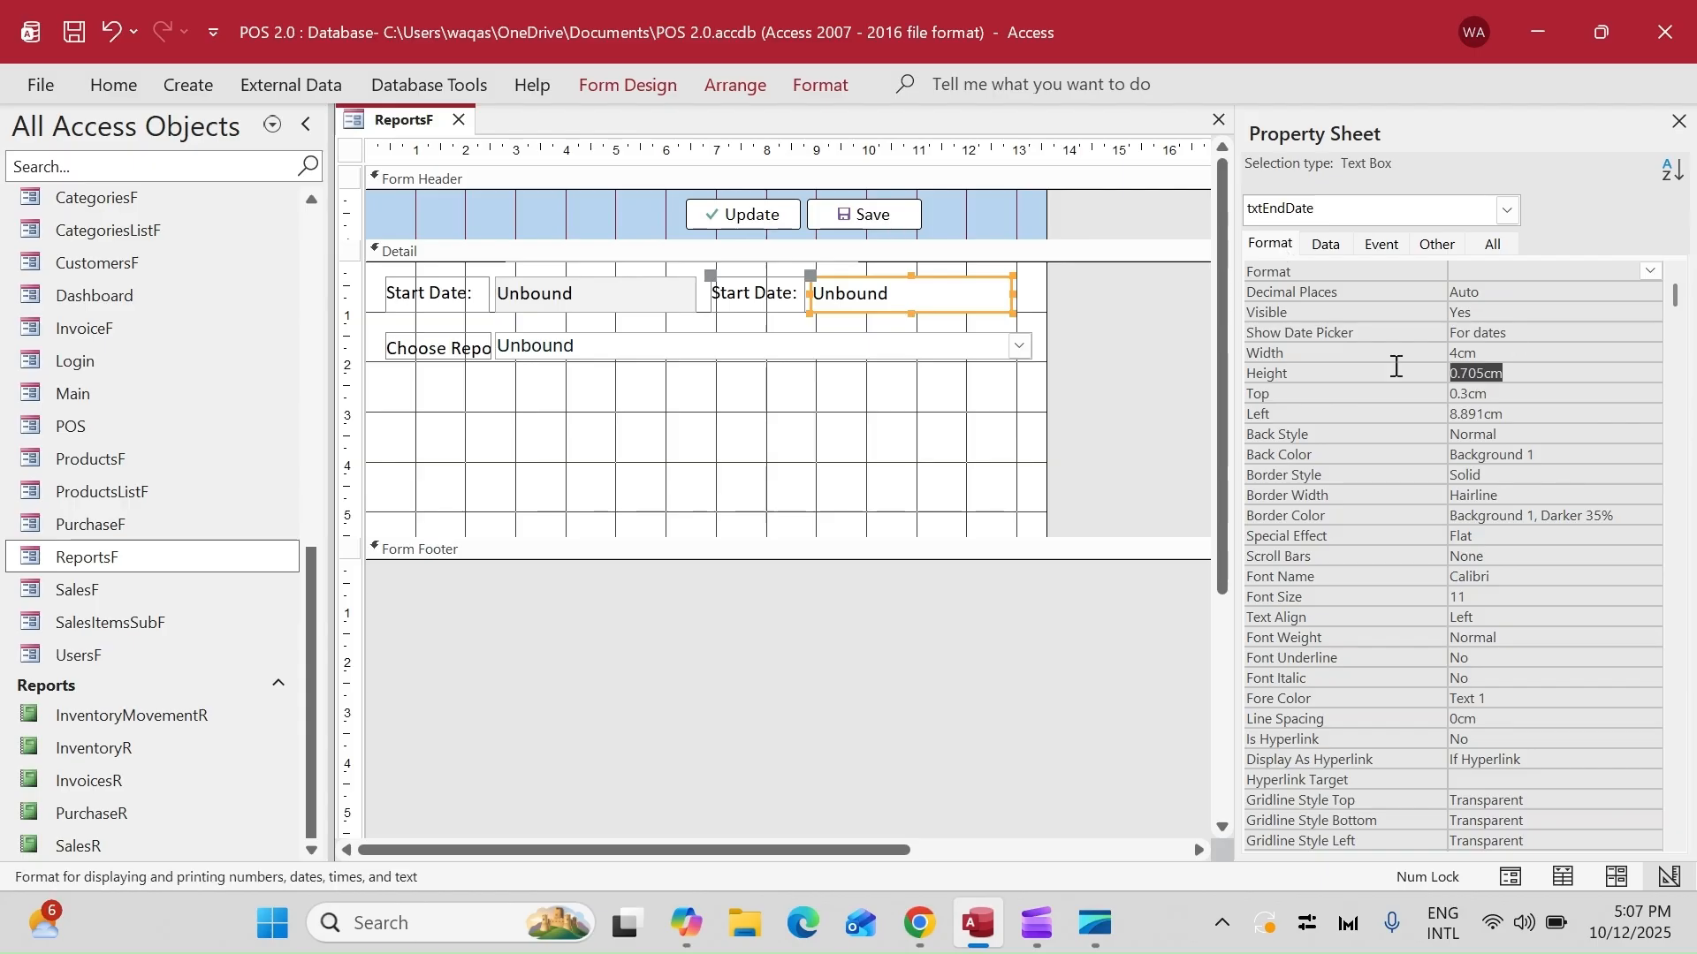
{"action": "left_click_drag", "start_coordinate": [865, 428], "coordinate": [452, 353]}
{"action": "left_click_drag", "start_coordinate": [1504, 313], "coordinate": [1211, 289]}
{"action": "key", "text": "ctrl+v"}
{"action": "key", "text": "Return"}
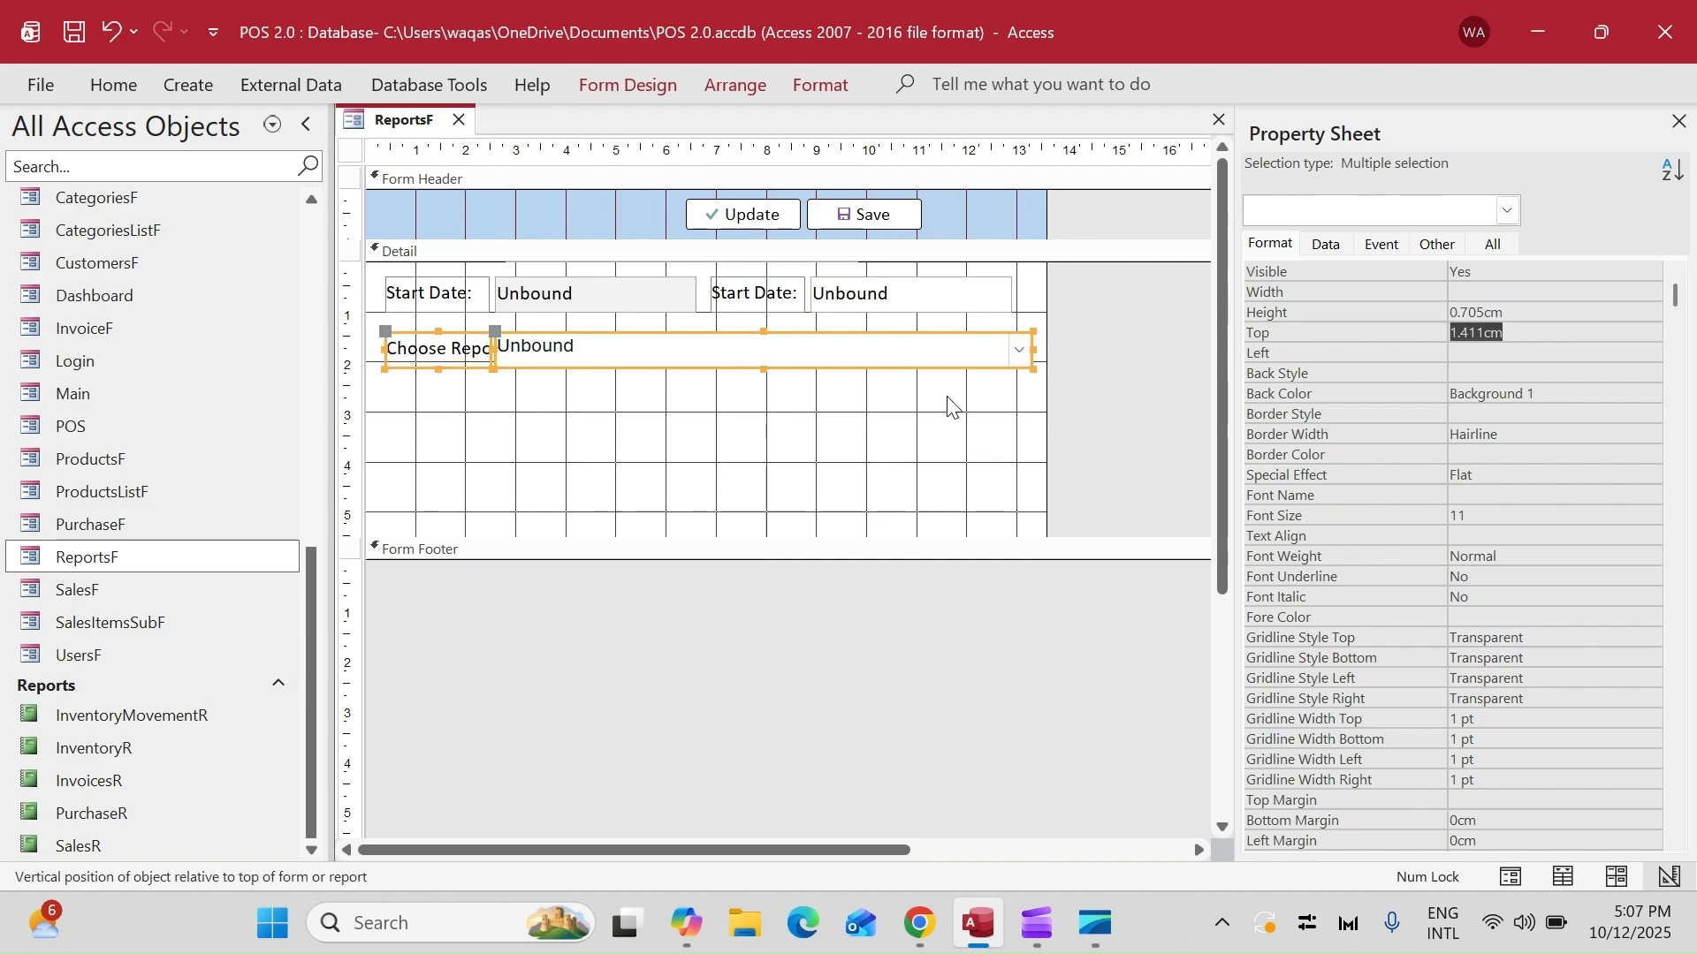
- Extend the first Start Date and Choose Report labels leftward to about 0.1 cm from the form's left edge
{"action": "left_click", "coordinate": [515, 394]}
{"action": "left_click", "coordinate": [416, 348]}
{"action": "left_click_drag", "start_coordinate": [425, 411], "coordinate": [371, 292]}
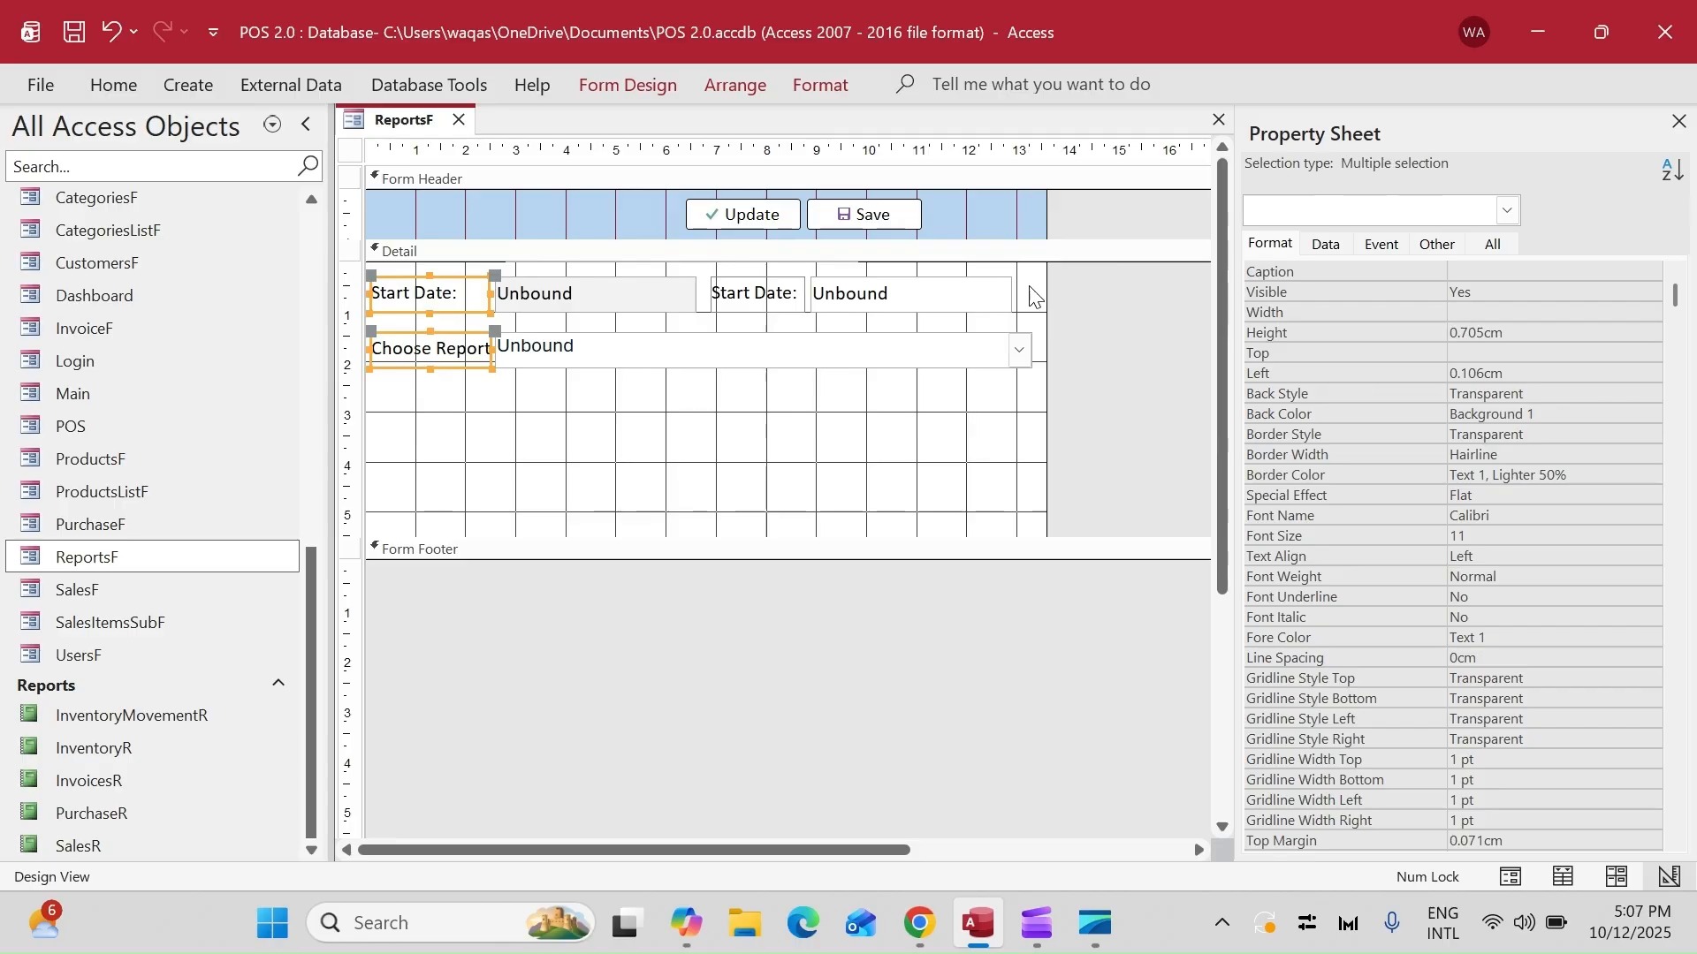
{"action": "left_click", "coordinate": [549, 534]}
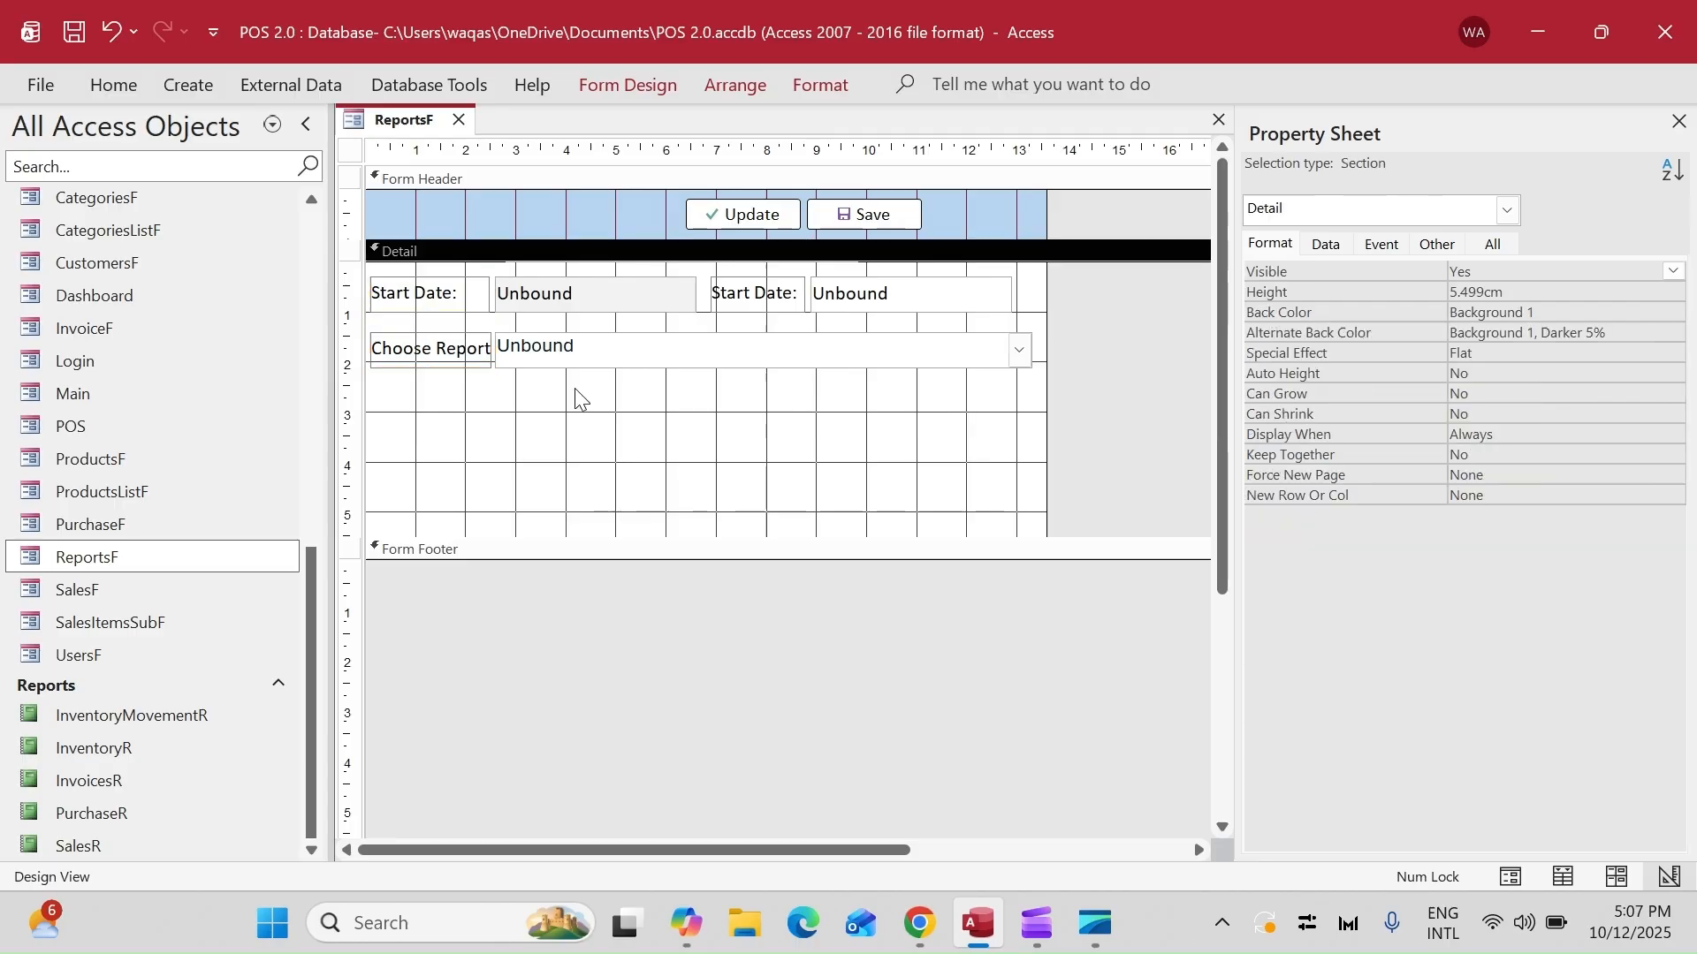
- Narrow the Choose Report combo box from its left side and widen its label to about 2.8 cm
{"action": "left_click", "coordinate": [668, 361]}
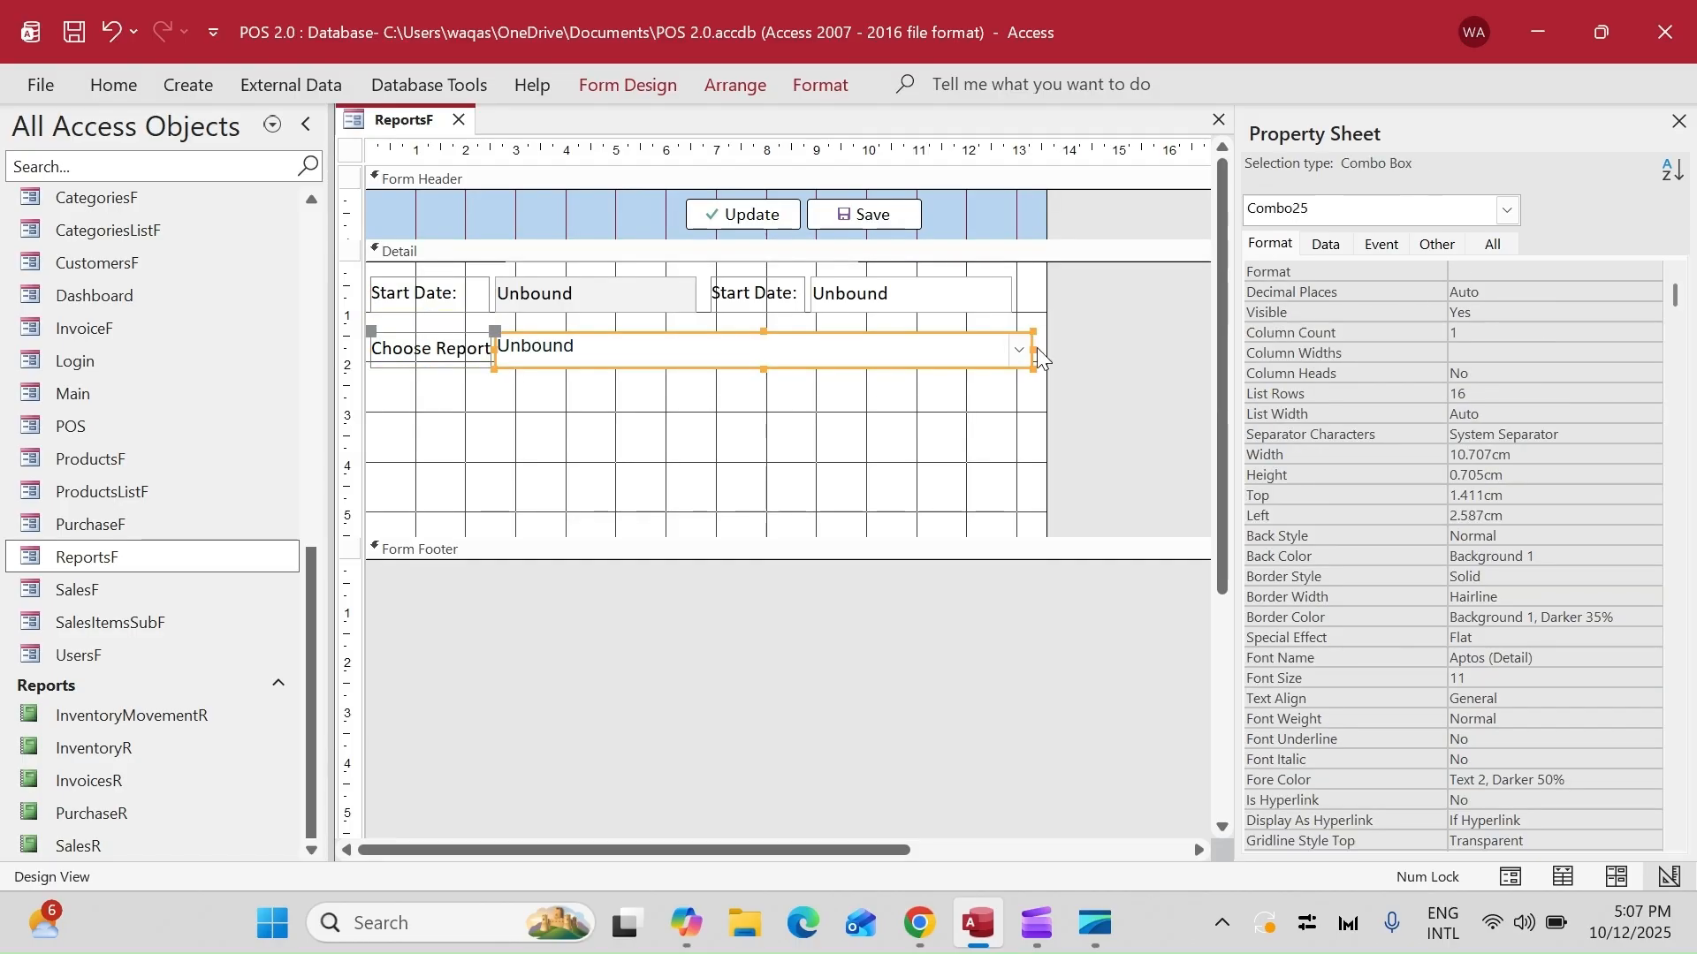
{"action": "left_click_drag", "start_coordinate": [1021, 347], "coordinate": [1012, 346]}
{"action": "left_click", "coordinate": [887, 422]}
{"action": "left_click_drag", "start_coordinate": [886, 423], "coordinate": [368, 351]}
{"action": "left_click", "coordinate": [466, 428]}
- Add a colon to the combo box's label so it reads "Choose Report:"
{"action": "left_click", "coordinate": [391, 346]}
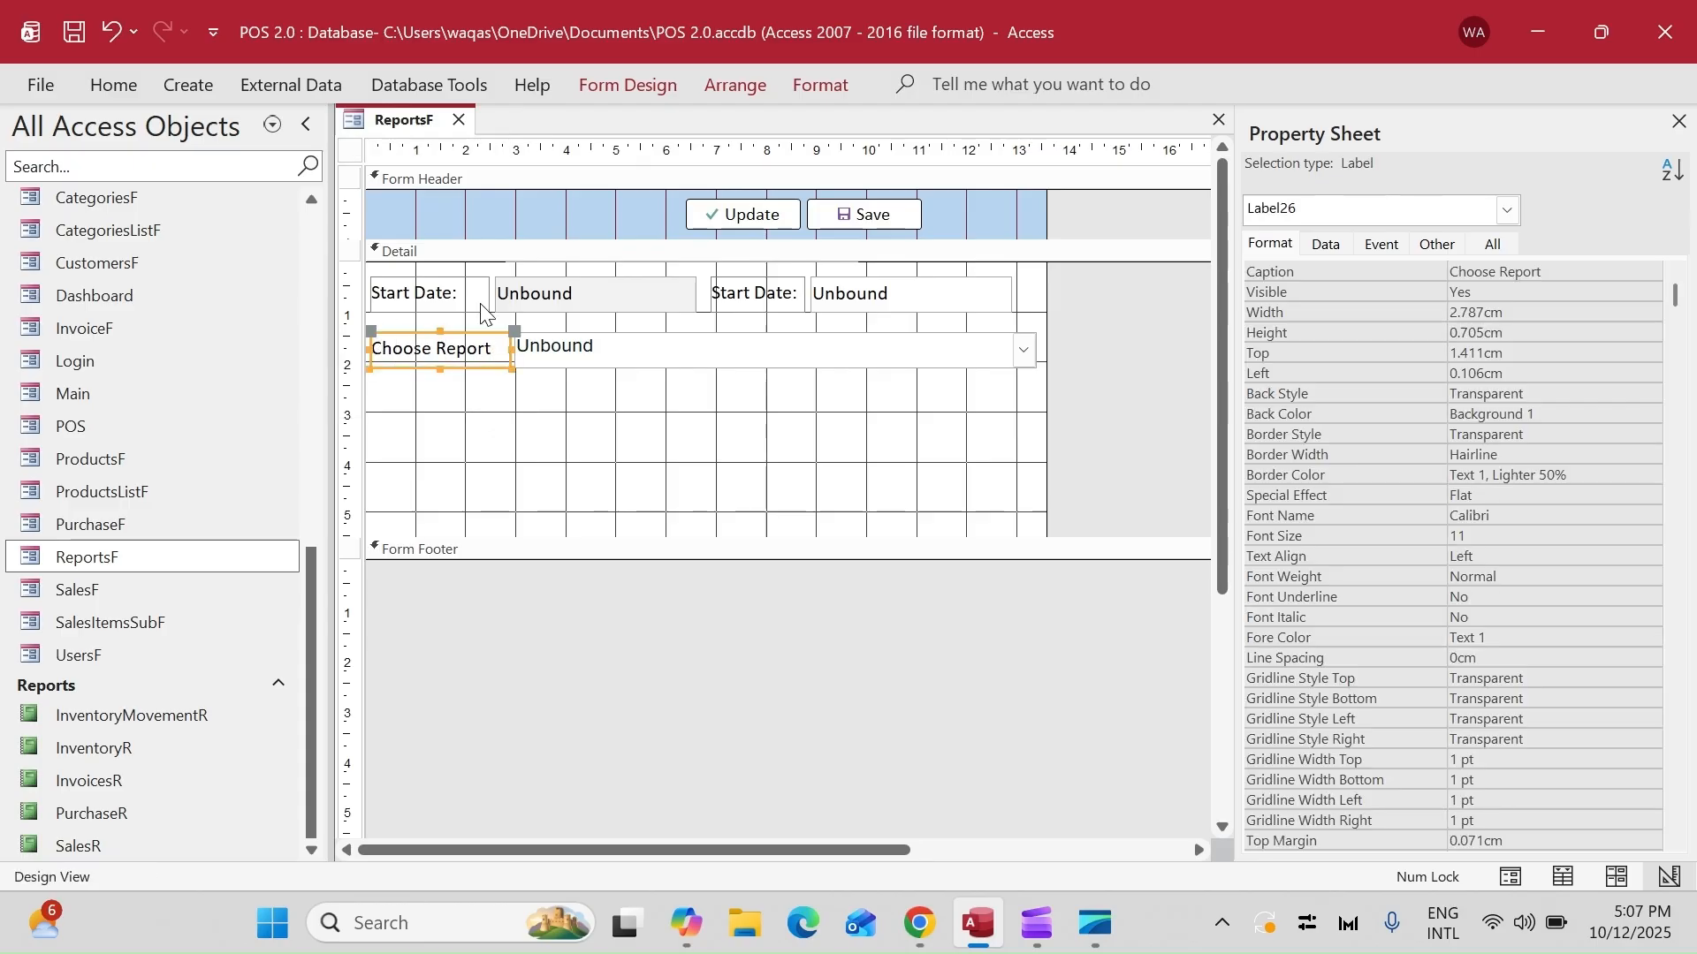
{"action": "left_click", "coordinate": [499, 350]}
{"action": "type", "text": ":"}
{"action": "key", "text": "Return"}
- Move the start date text box to about 3 cm from the form's left edge and stretch its label left to match the label below
{"action": "left_click", "coordinate": [521, 292]}
{"action": "left_click_drag", "start_coordinate": [521, 292], "coordinate": [541, 291]}
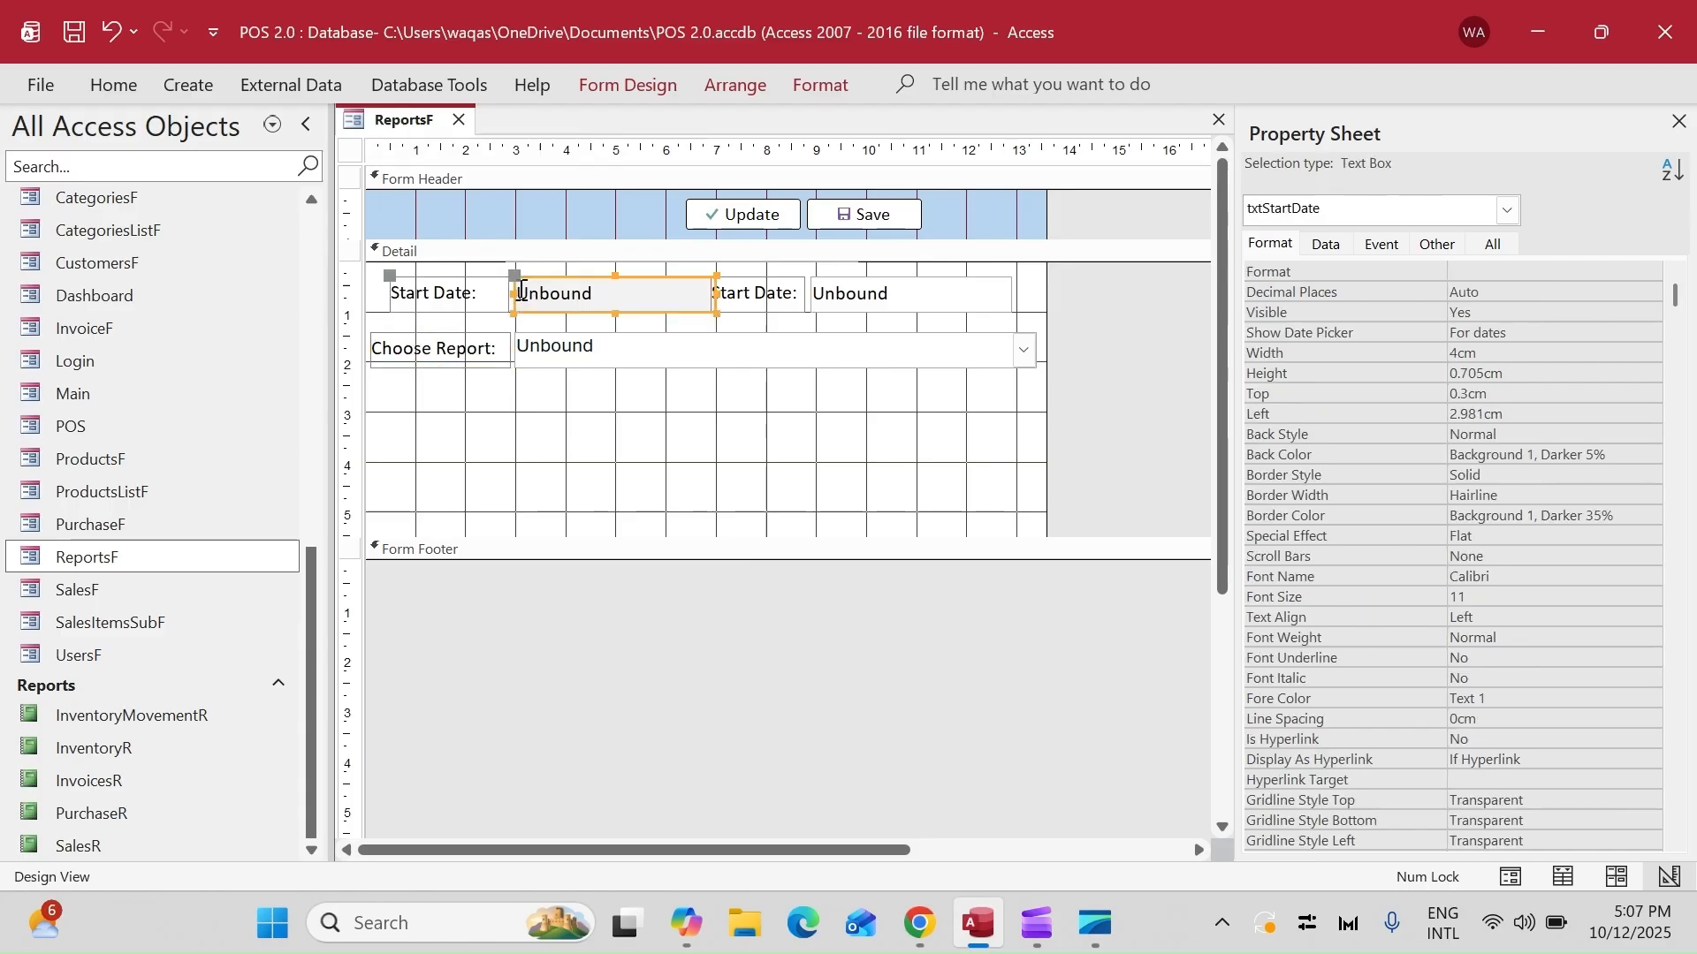
{"action": "left_click", "coordinate": [439, 301]}
{"action": "mouse_move", "coordinate": [390, 293]}
{"action": "left_mouse_down"}
{"action": "mouse_move", "coordinate": [347, 292]}
{"action": "mouse_move", "coordinate": [361, 292]}
{"action": "left_mouse_up"}
- Shift the end date text box and its label right, placing the text box about 9.2 cm from the form's left edge
{"action": "left_click_drag", "start_coordinate": [900, 300], "coordinate": [915, 301]}
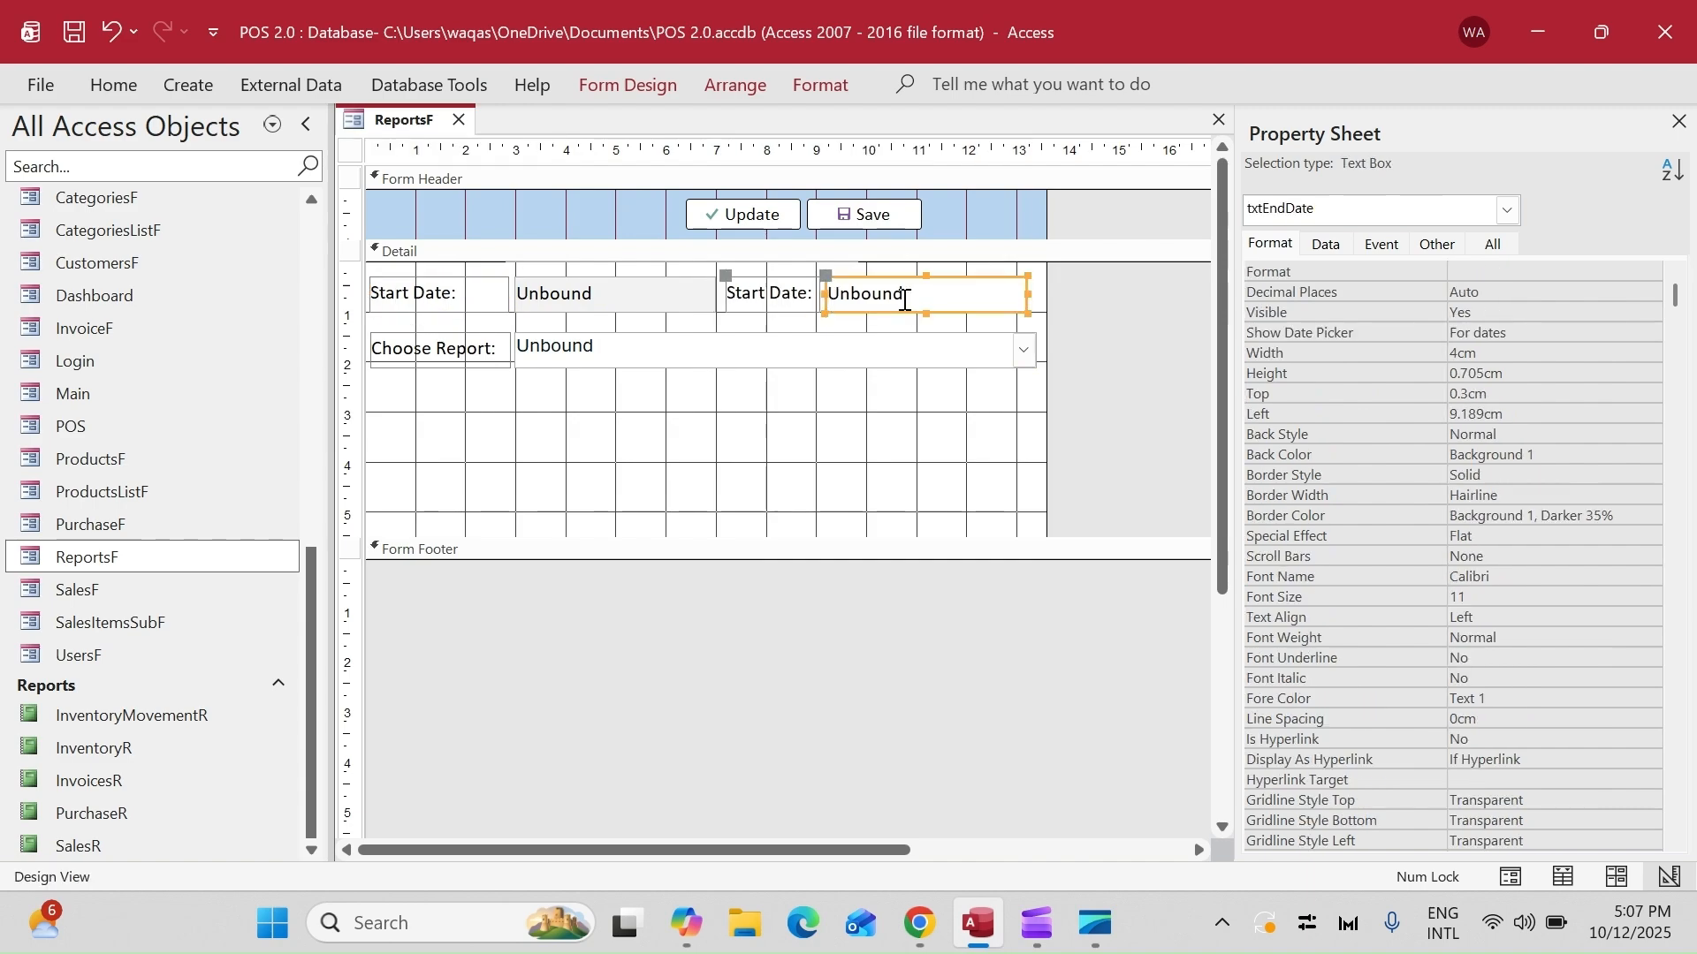
{"action": "left_click", "coordinate": [870, 494]}
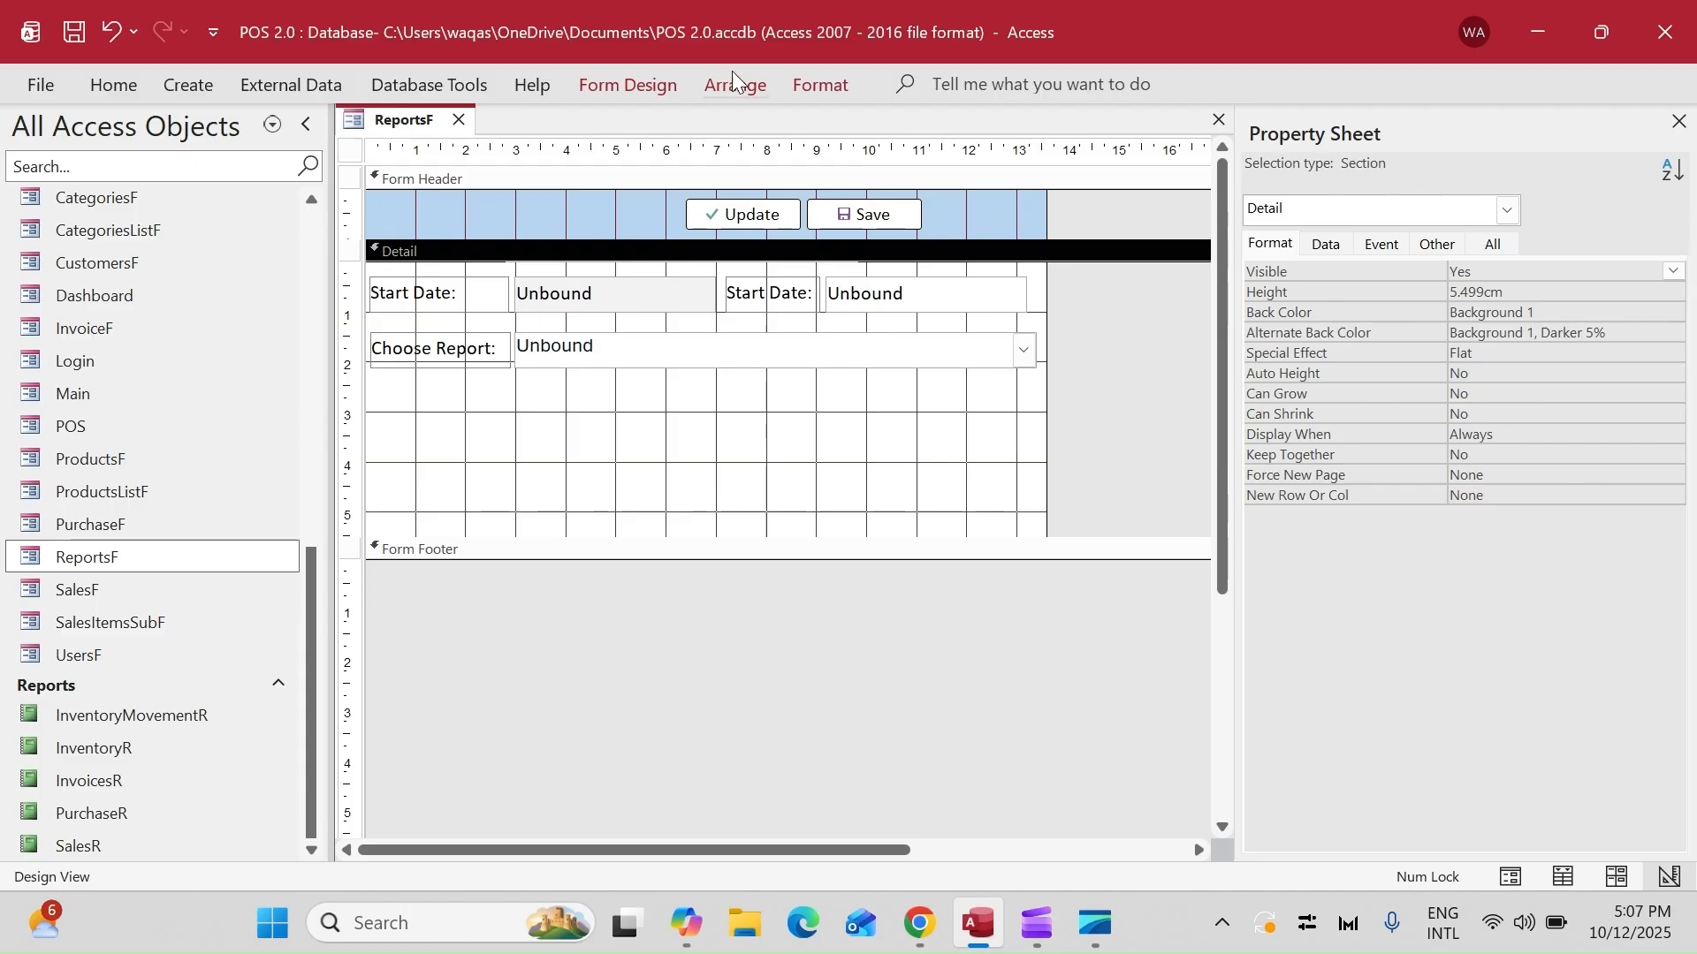
{"action": "left_click", "coordinate": [615, 87]}
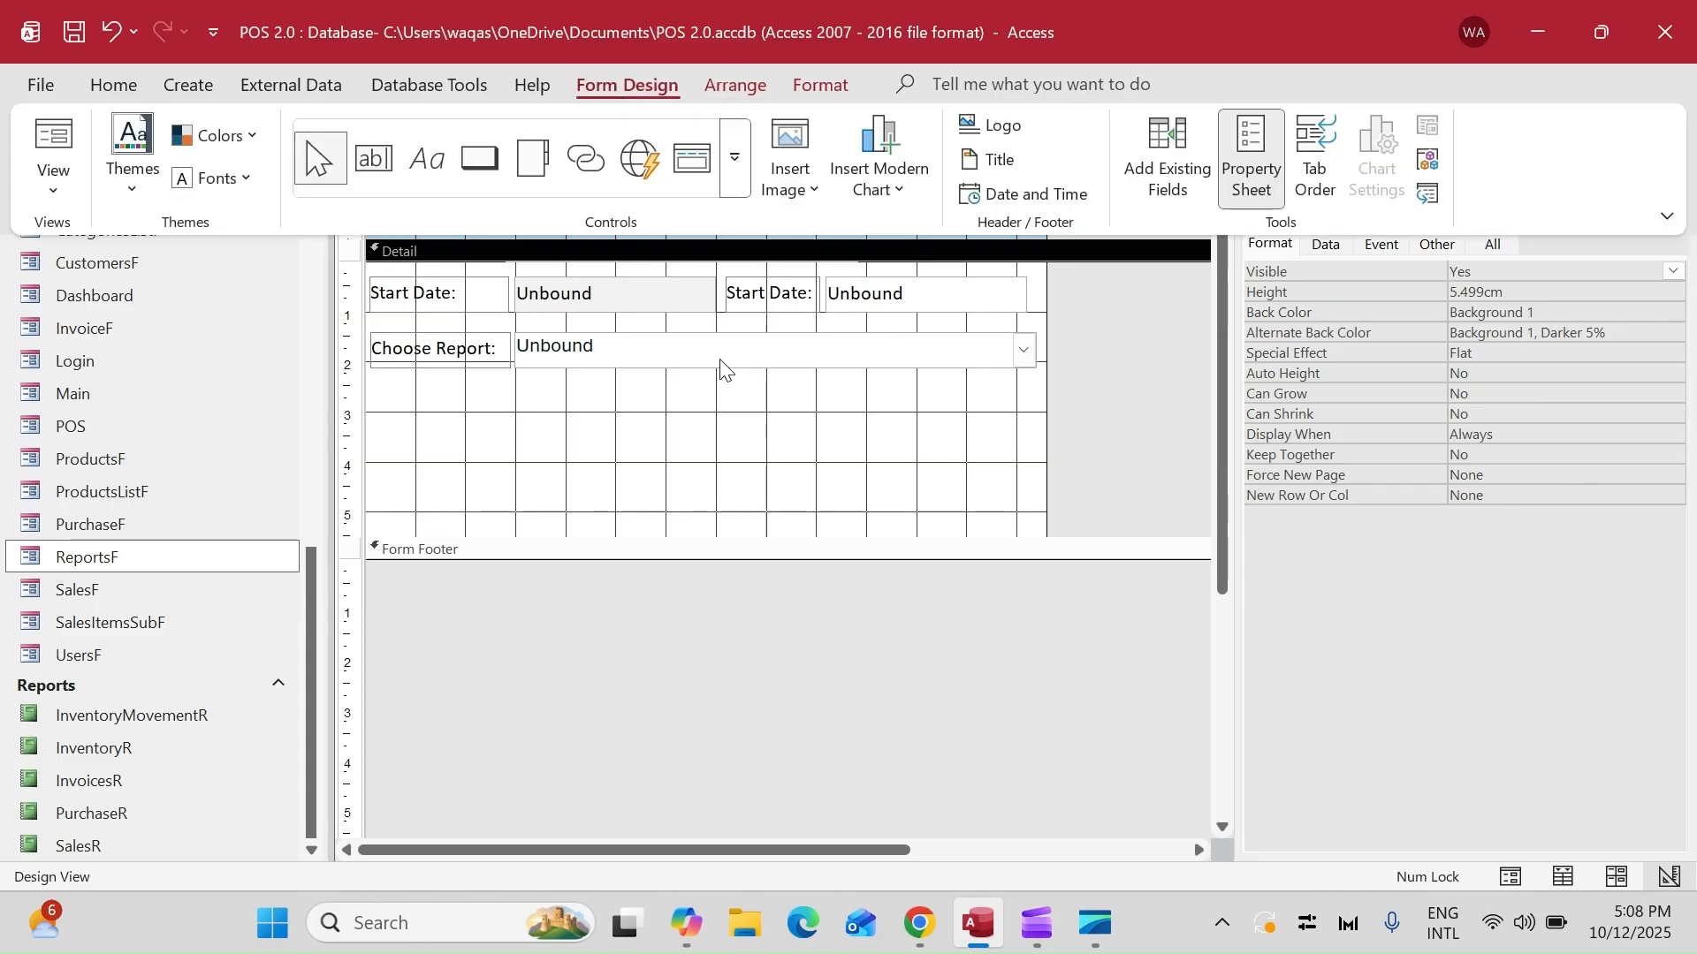
{"action": "left_click", "coordinate": [762, 228]}
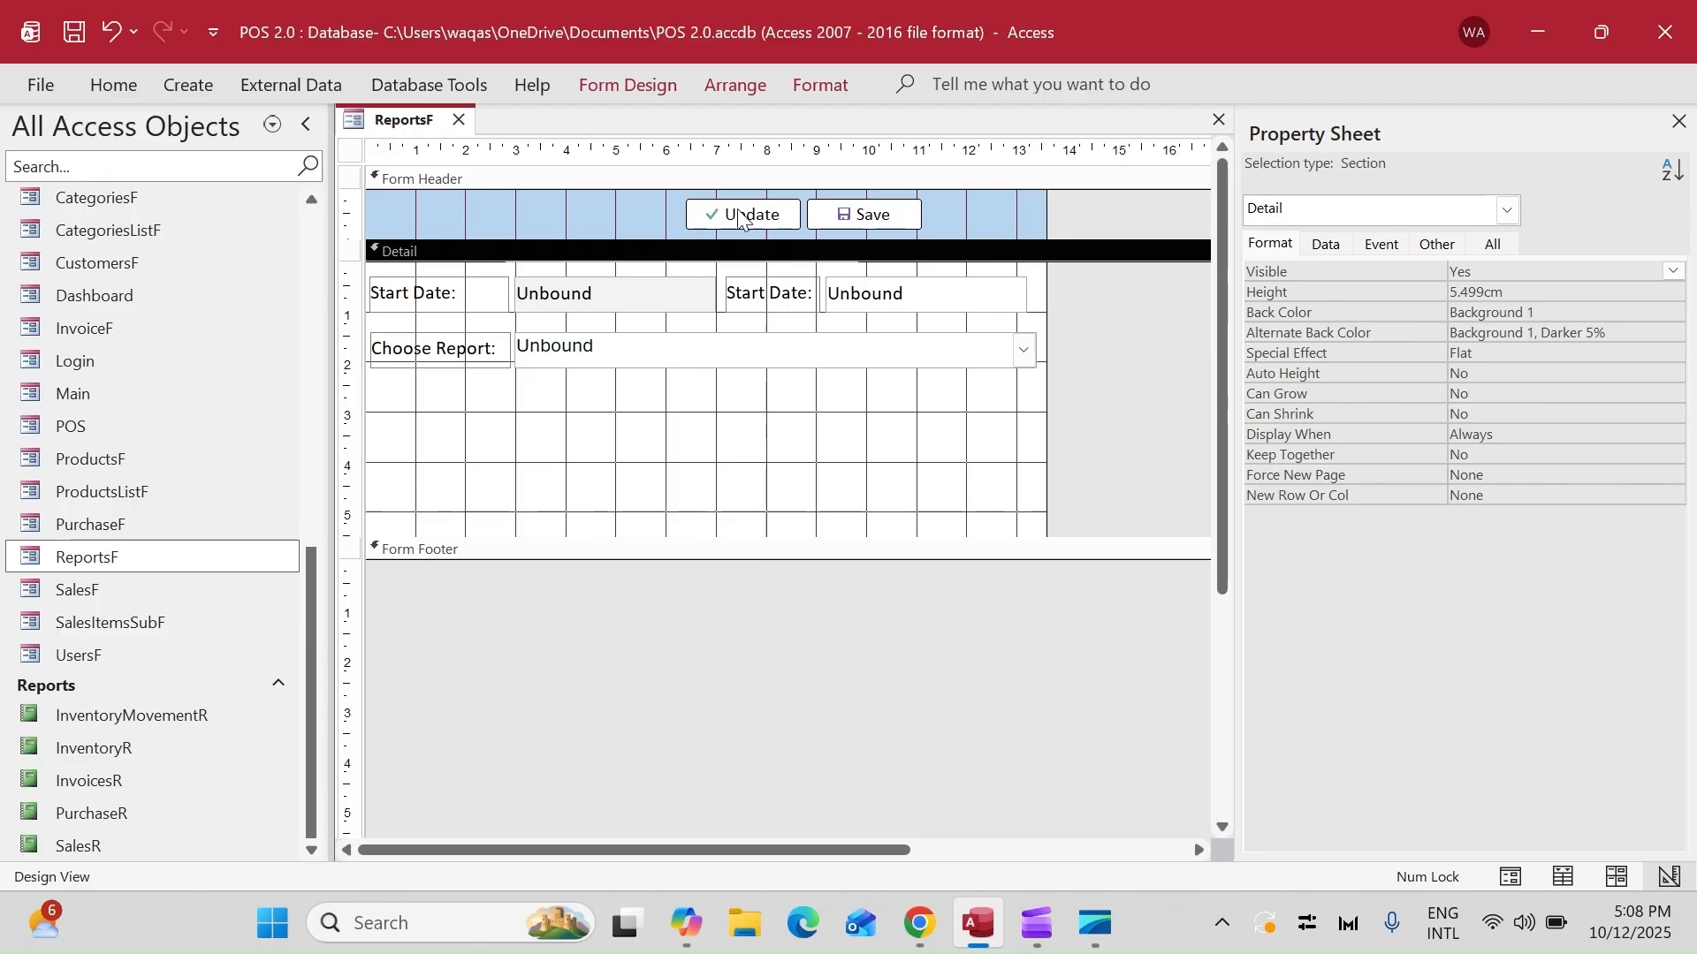
- Copy the header's Update button into the Detail section, caption it "Run Report" and widen it to about 4.7 cm
{"action": "left_click", "coordinate": [738, 214]}
{"action": "key", "text": "ctrl+v"}
{"action": "left_click_drag", "start_coordinate": [778, 255], "coordinate": [698, 436]}
{"action": "type", "text": "Run Report"}
{"action": "key", "text": "Return"}
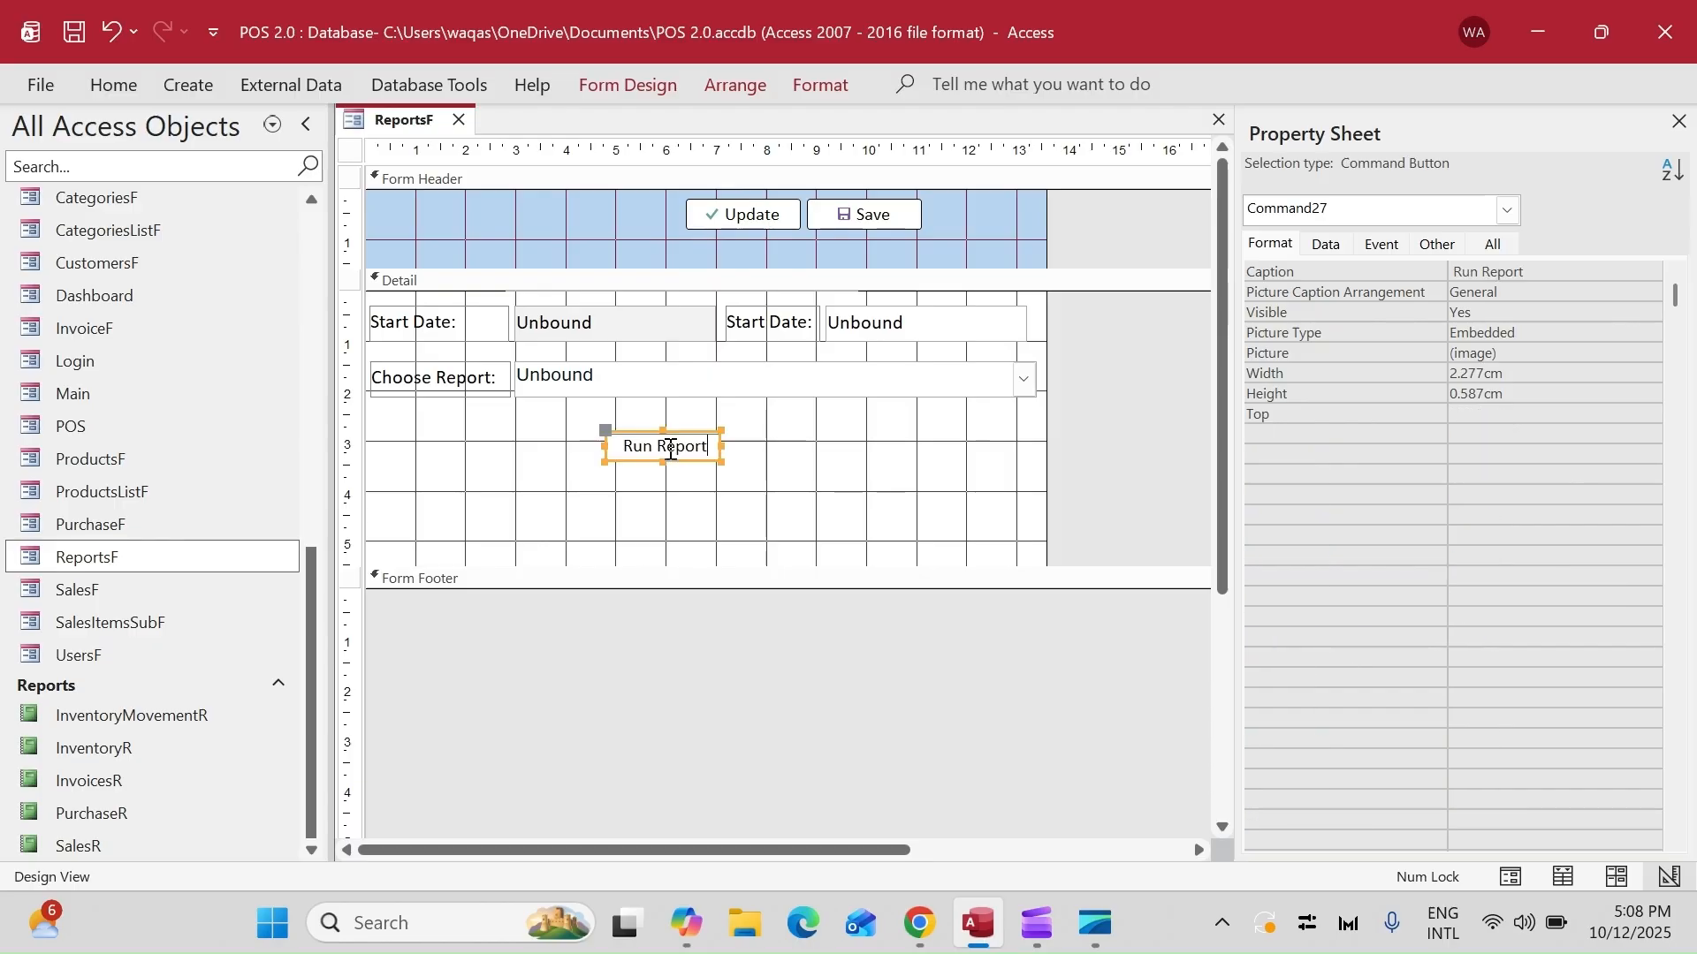
{"action": "left_click_drag", "start_coordinate": [722, 446], "coordinate": [843, 445]}
- Delete the Update and Save buttons from the form header and shrink the header section's height
{"action": "left_click_drag", "start_coordinate": [975, 232], "coordinate": [633, 203]}
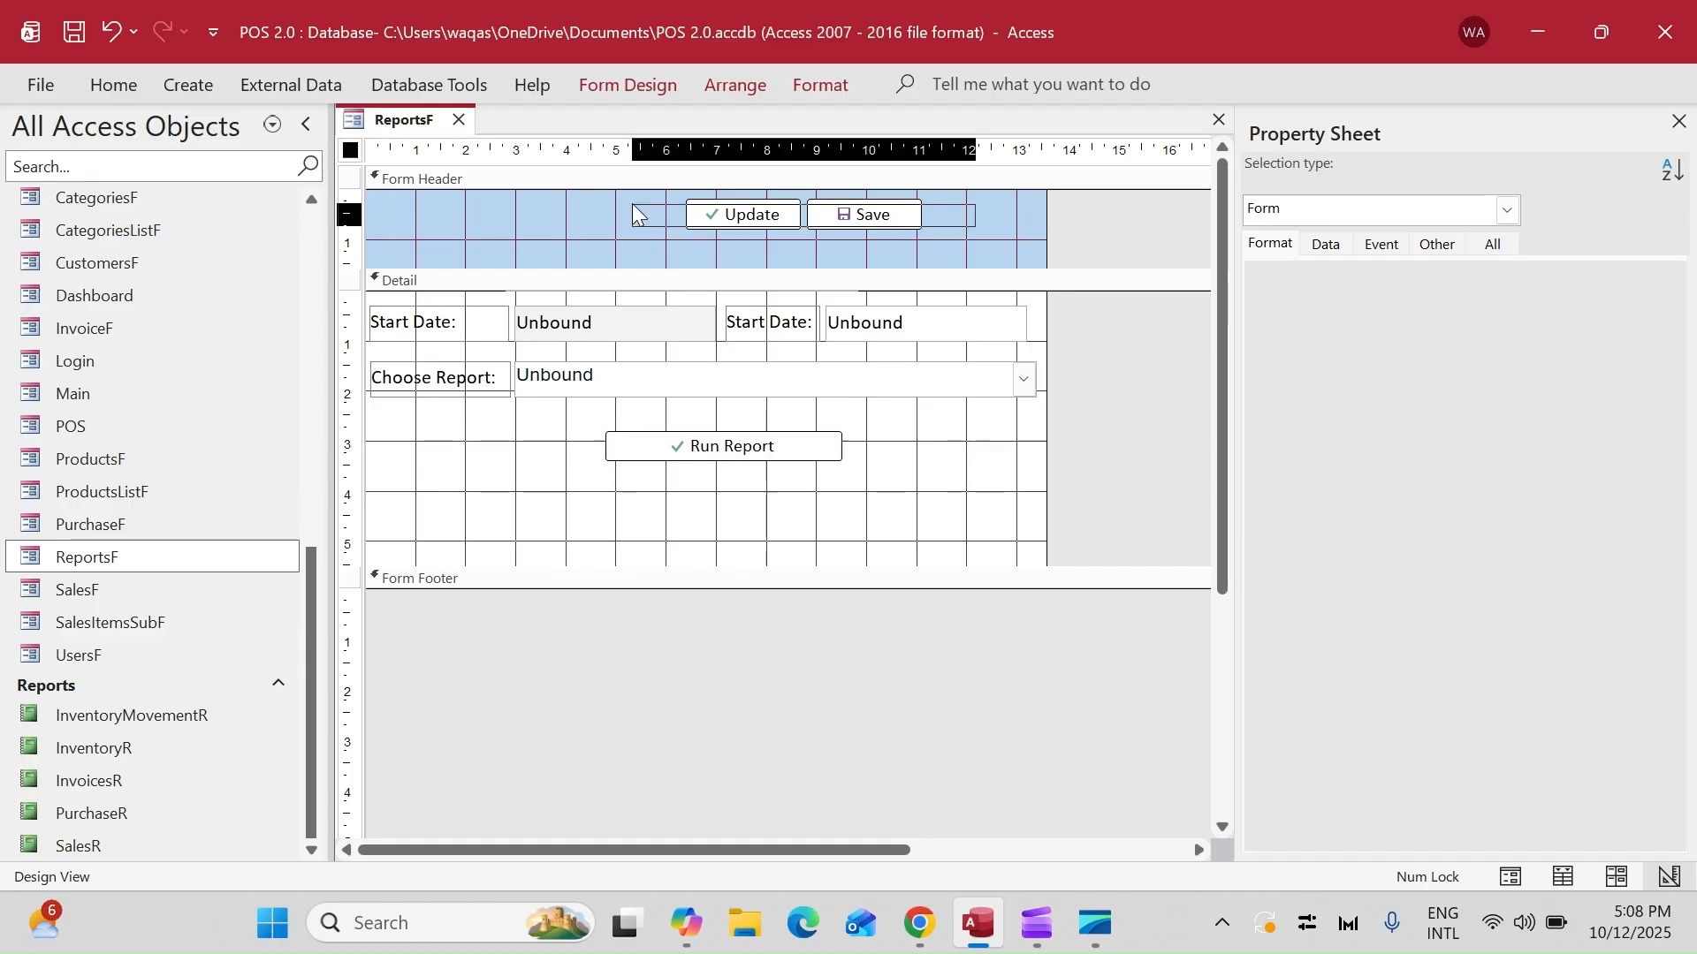
{"action": "key", "text": "Delete"}
{"action": "left_click_drag", "start_coordinate": [645, 267], "coordinate": [638, 210]}
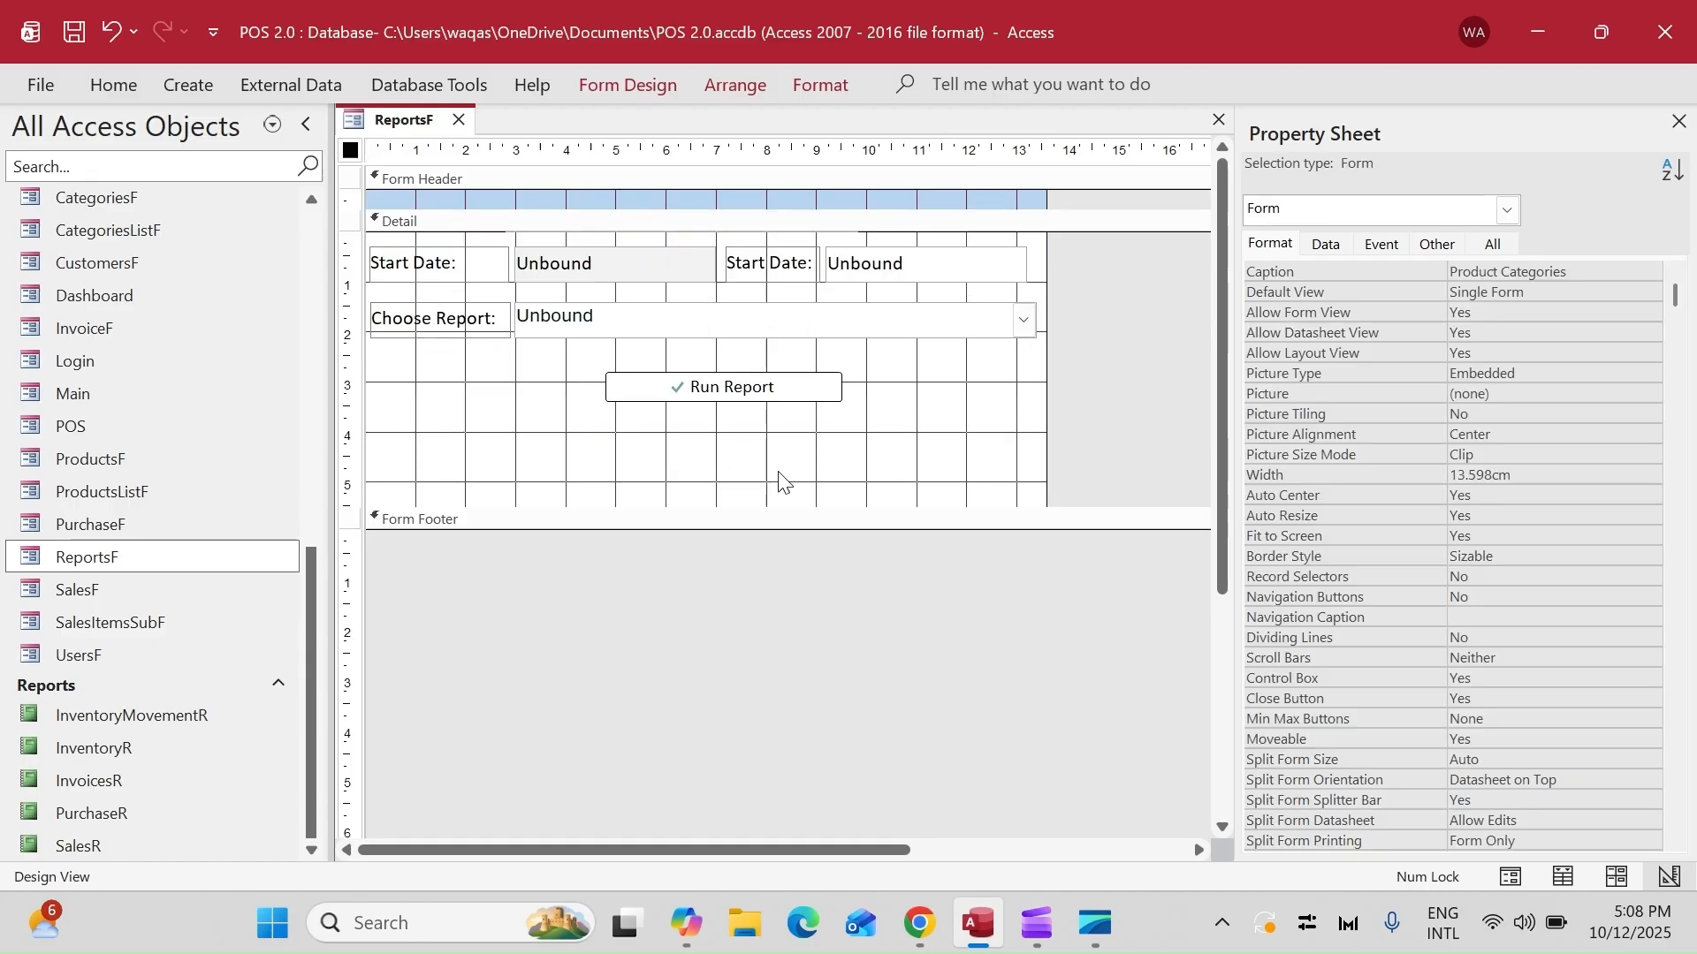
- Shift all Detail controls slightly down and widen the end date text box to about 4.2 cm, matching the combo box's edge
{"action": "left_click_drag", "start_coordinate": [989, 399], "coordinate": [415, 265]}
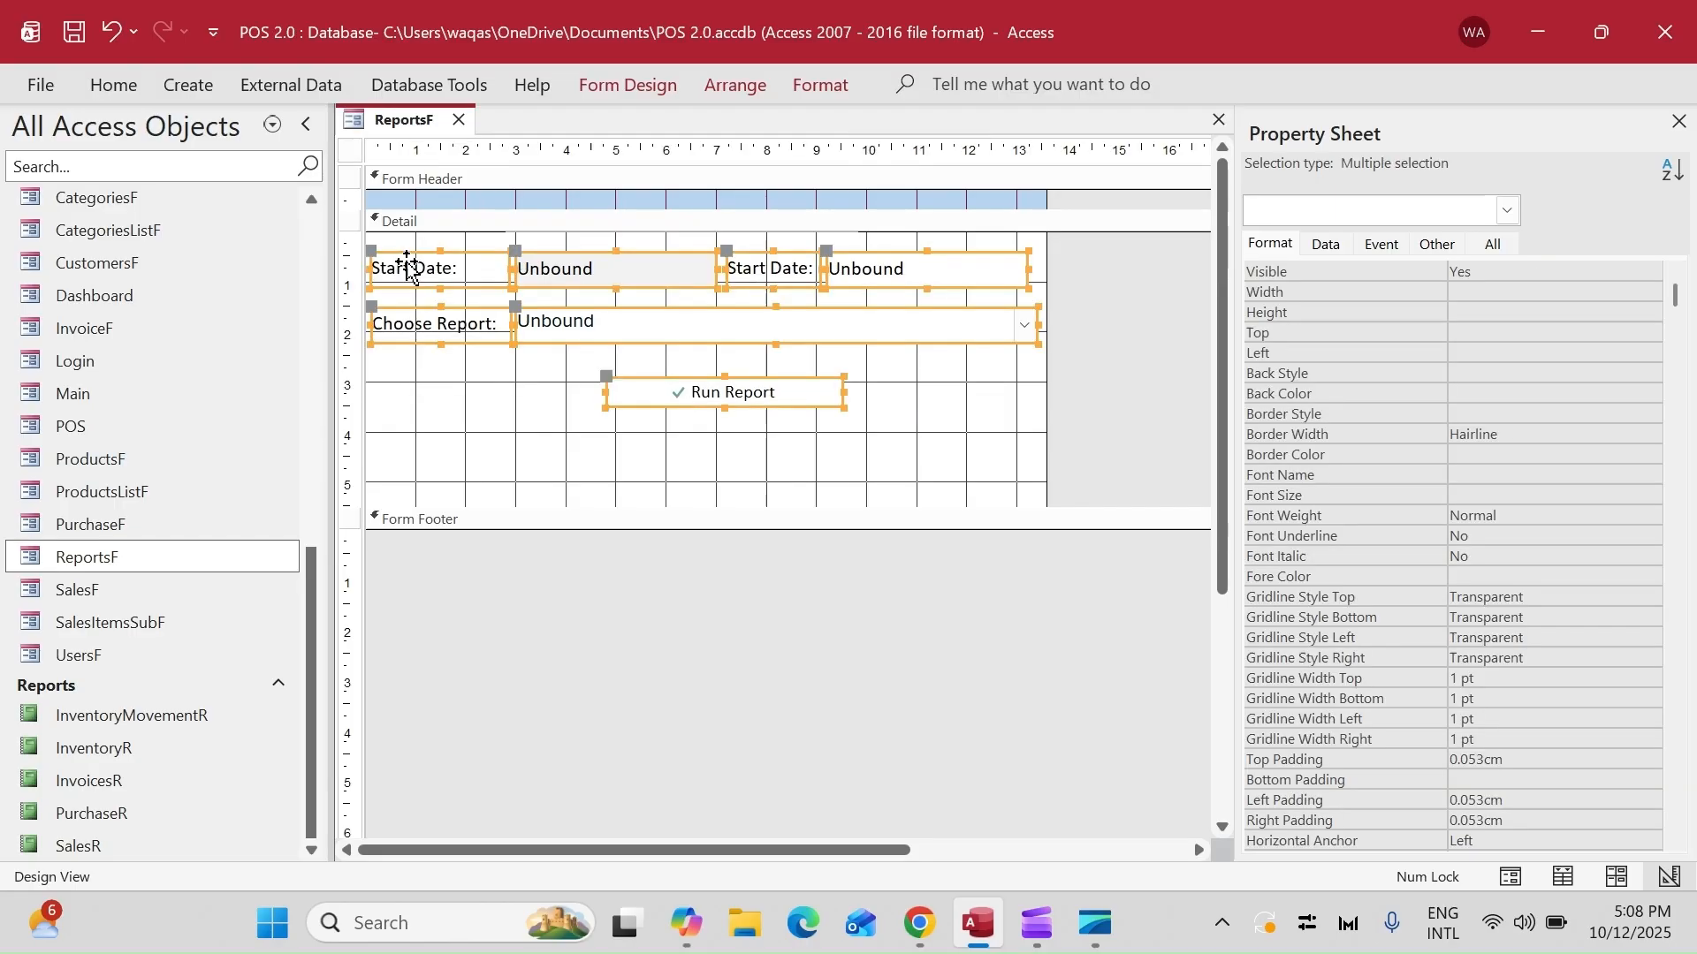
{"action": "key", "text": "Down"}
{"action": "key", "text": "Down"}
{"action": "key", "text": "Down"}
{"action": "left_click", "coordinate": [416, 258]}
{"action": "left_click", "coordinate": [1017, 283]}
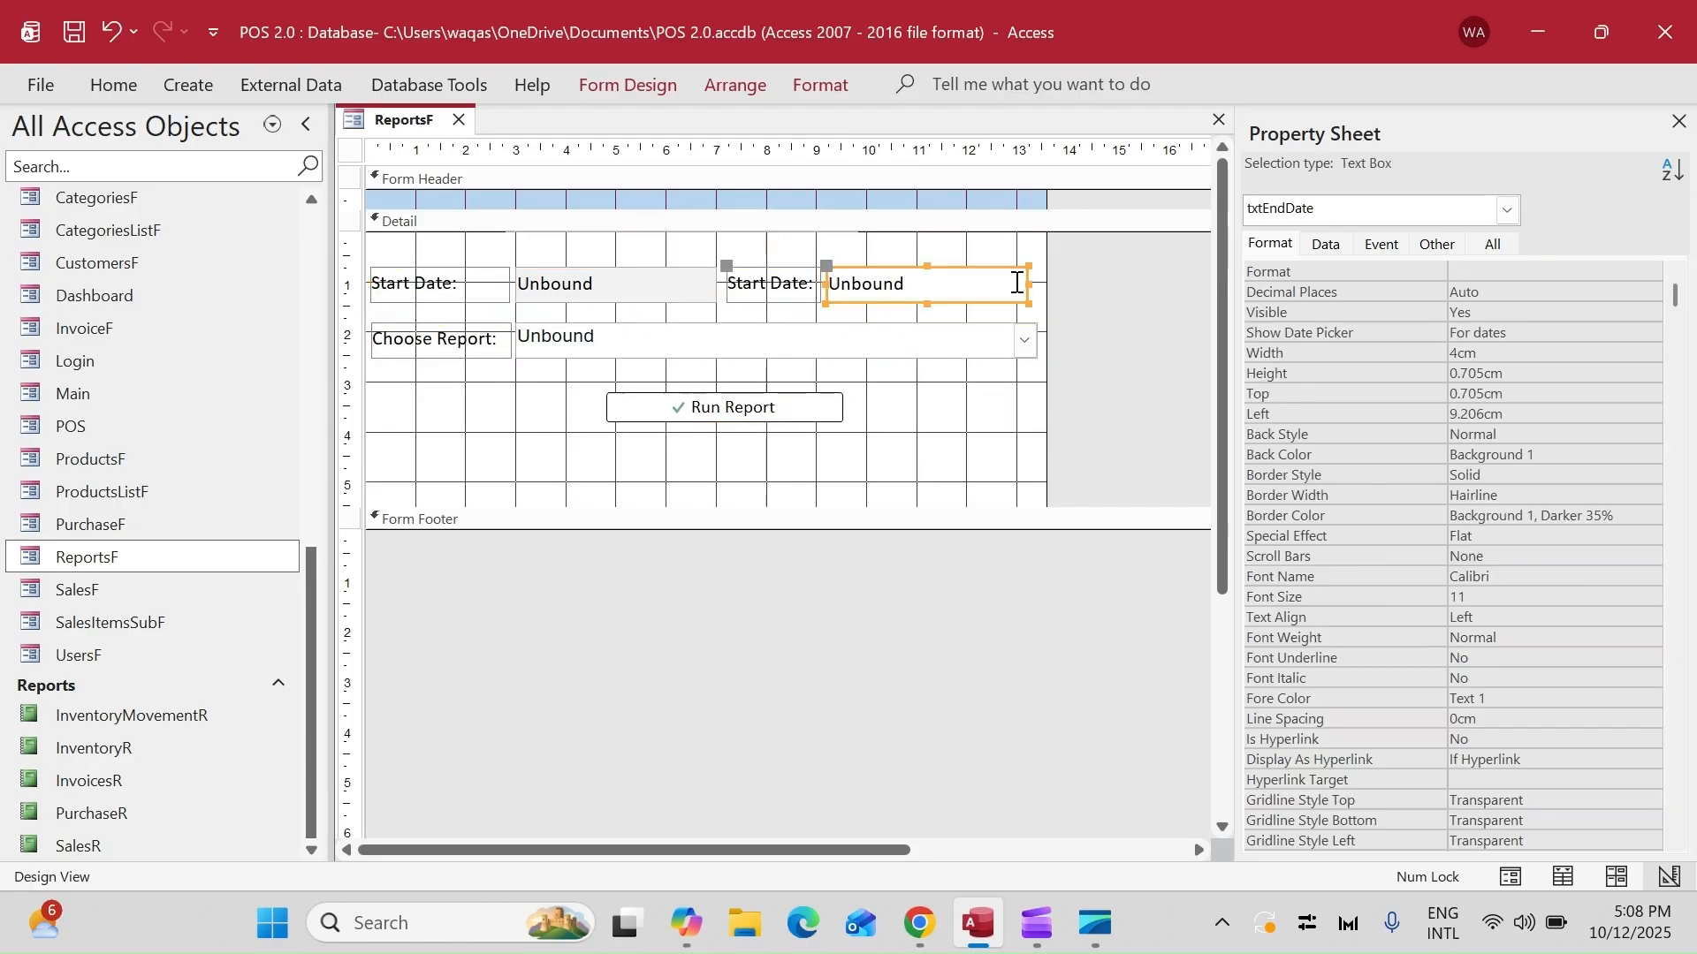
{"action": "left_click_drag", "start_coordinate": [1029, 282], "coordinate": [1039, 283]}
{"action": "left_click", "coordinate": [957, 464]}
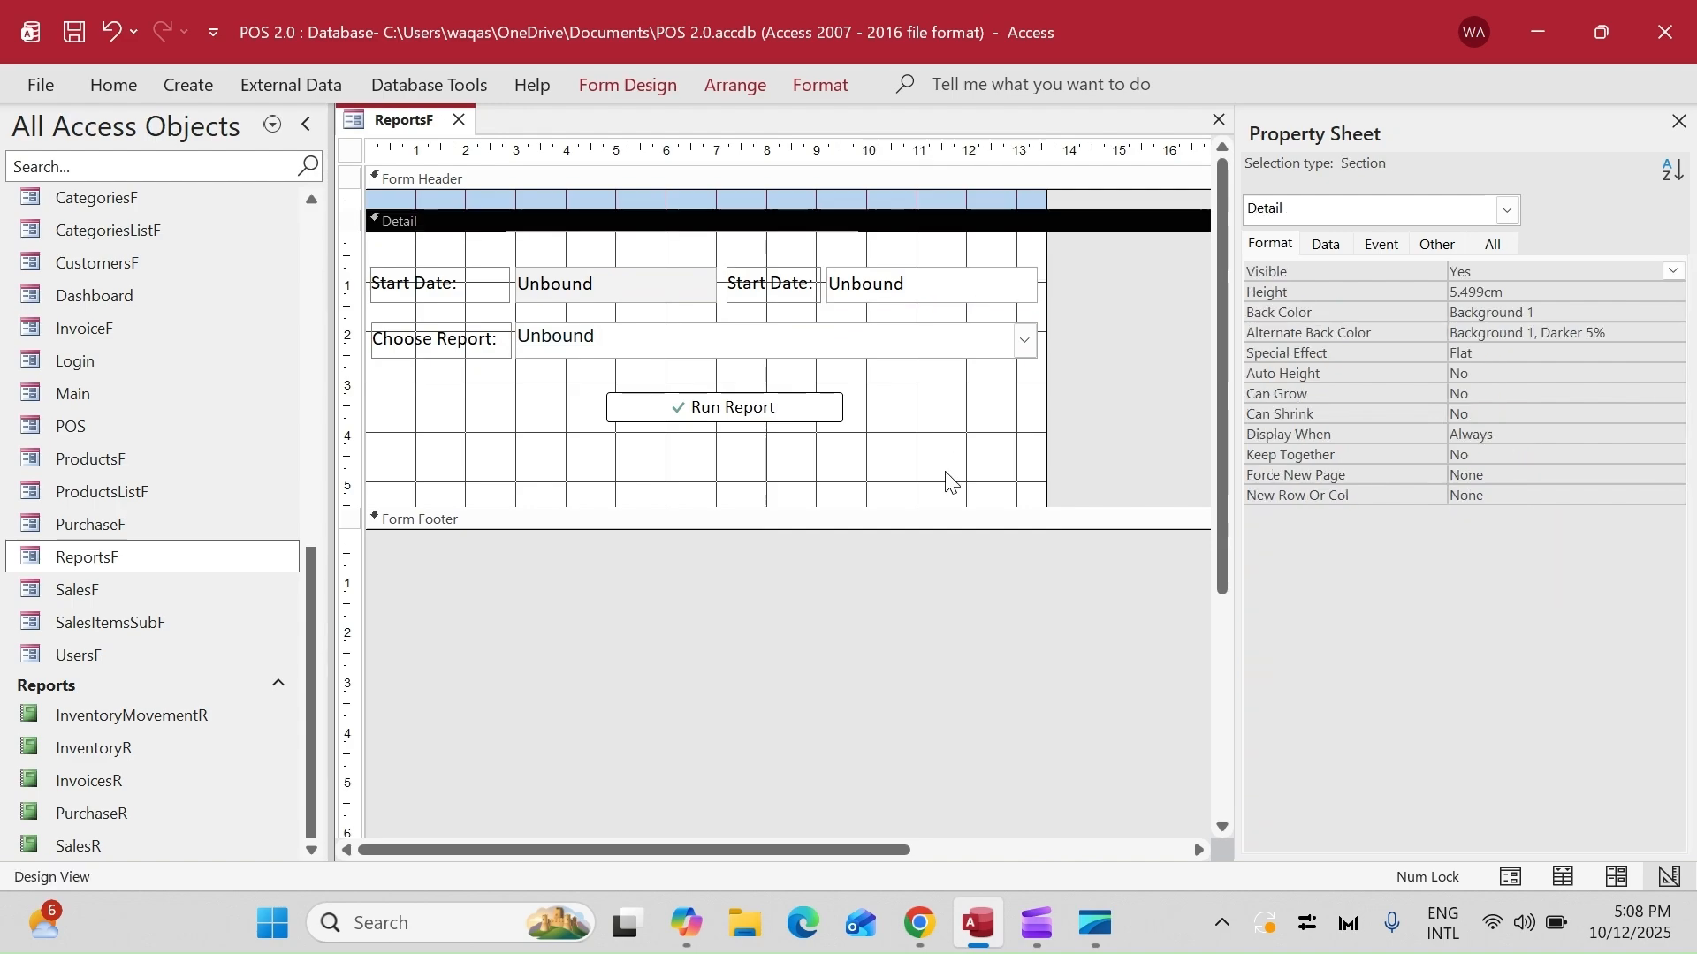
- Move the Run Report button farther down, away from the Choose Report combo box
{"action": "left_click_drag", "start_coordinate": [945, 471], "coordinate": [473, 368]}
{"action": "key", "text": "Down"}
{"action": "key", "text": "Down"}
{"action": "key", "text": "Down"}
{"action": "key", "text": "Down"}
{"action": "key", "text": "Down"}
{"action": "key", "text": "Down"}
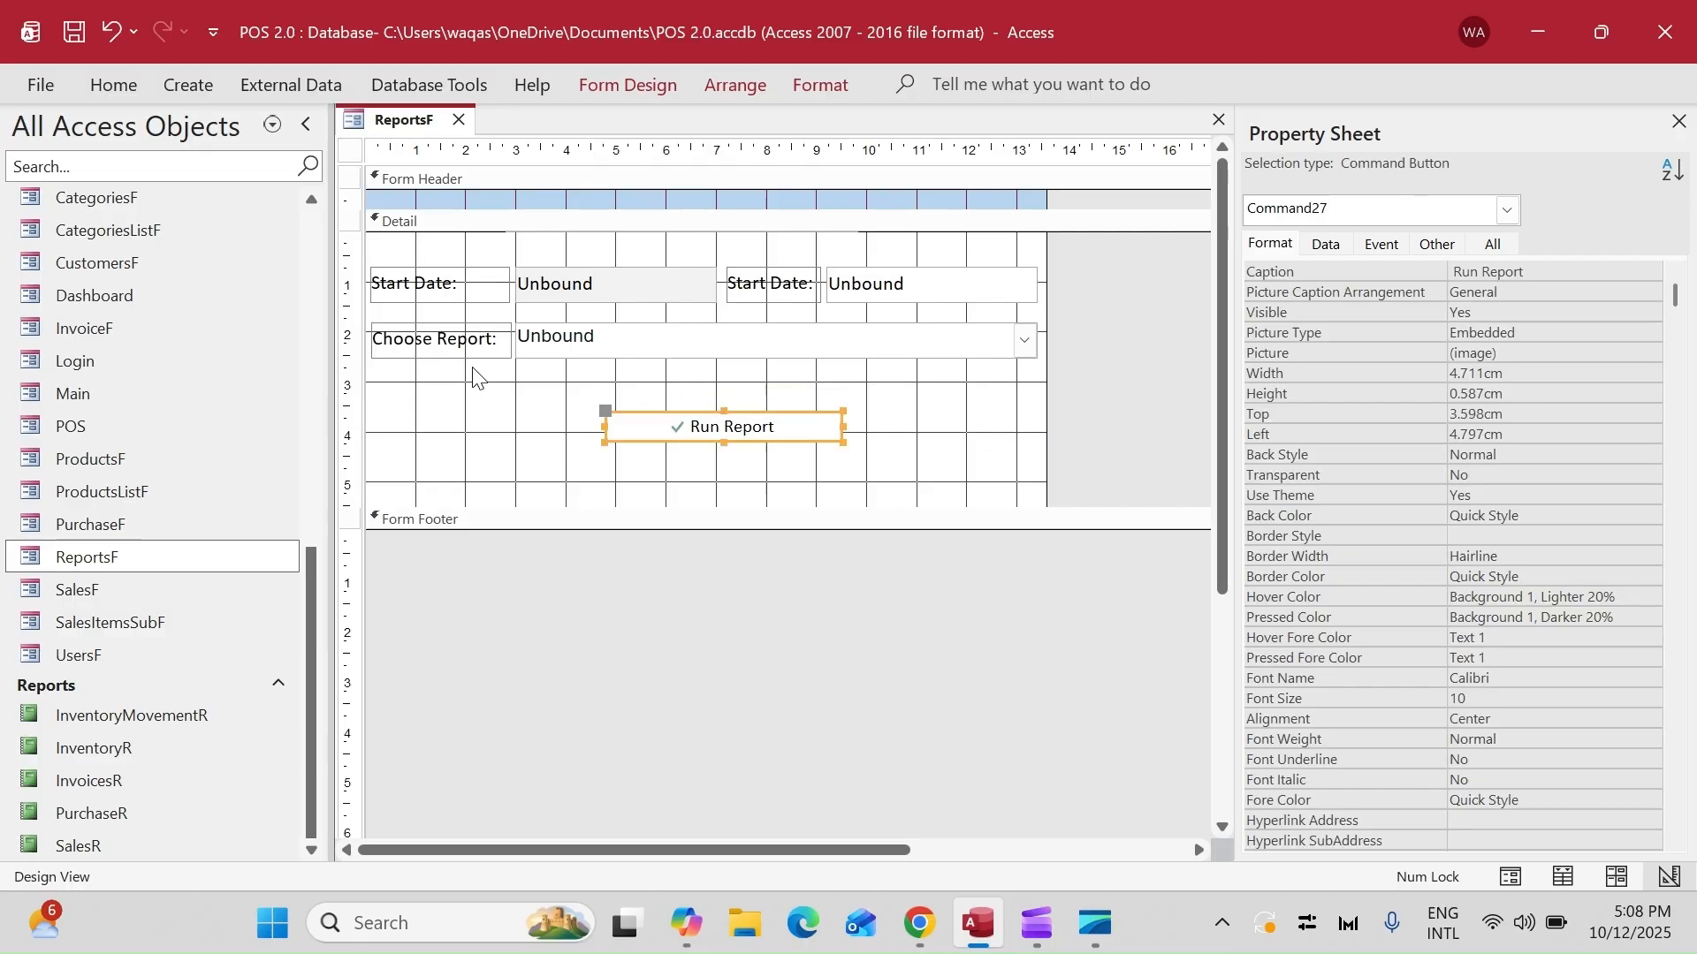
- Move the Choose Report combo box and its label down to about 2.5 cm from the top of the Detail section
{"action": "left_click_drag", "start_coordinate": [925, 386], "coordinate": [446, 345]}
{"action": "key", "text": "Down"}
{"action": "key", "text": "Down"}
{"action": "key", "text": "Down"}
{"action": "key", "text": "Down"}
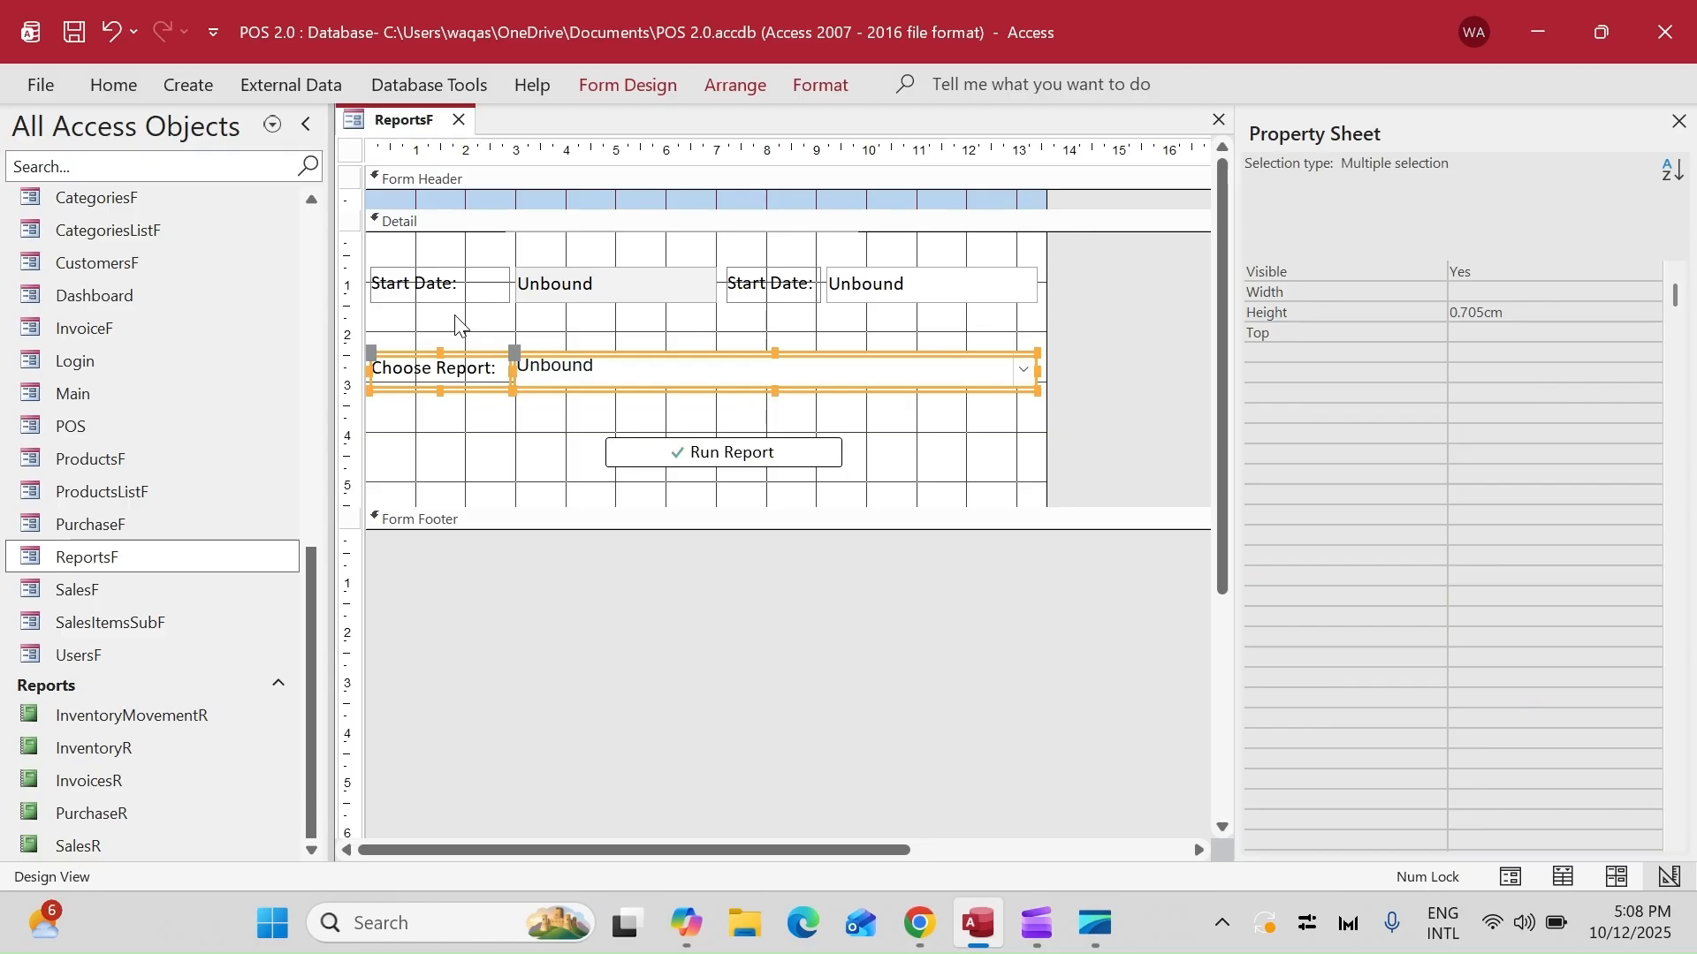
- Duplicate the row of date labels and text boxes directly beneath the original row
{"action": "left_click_drag", "start_coordinate": [950, 345], "coordinate": [393, 283]}
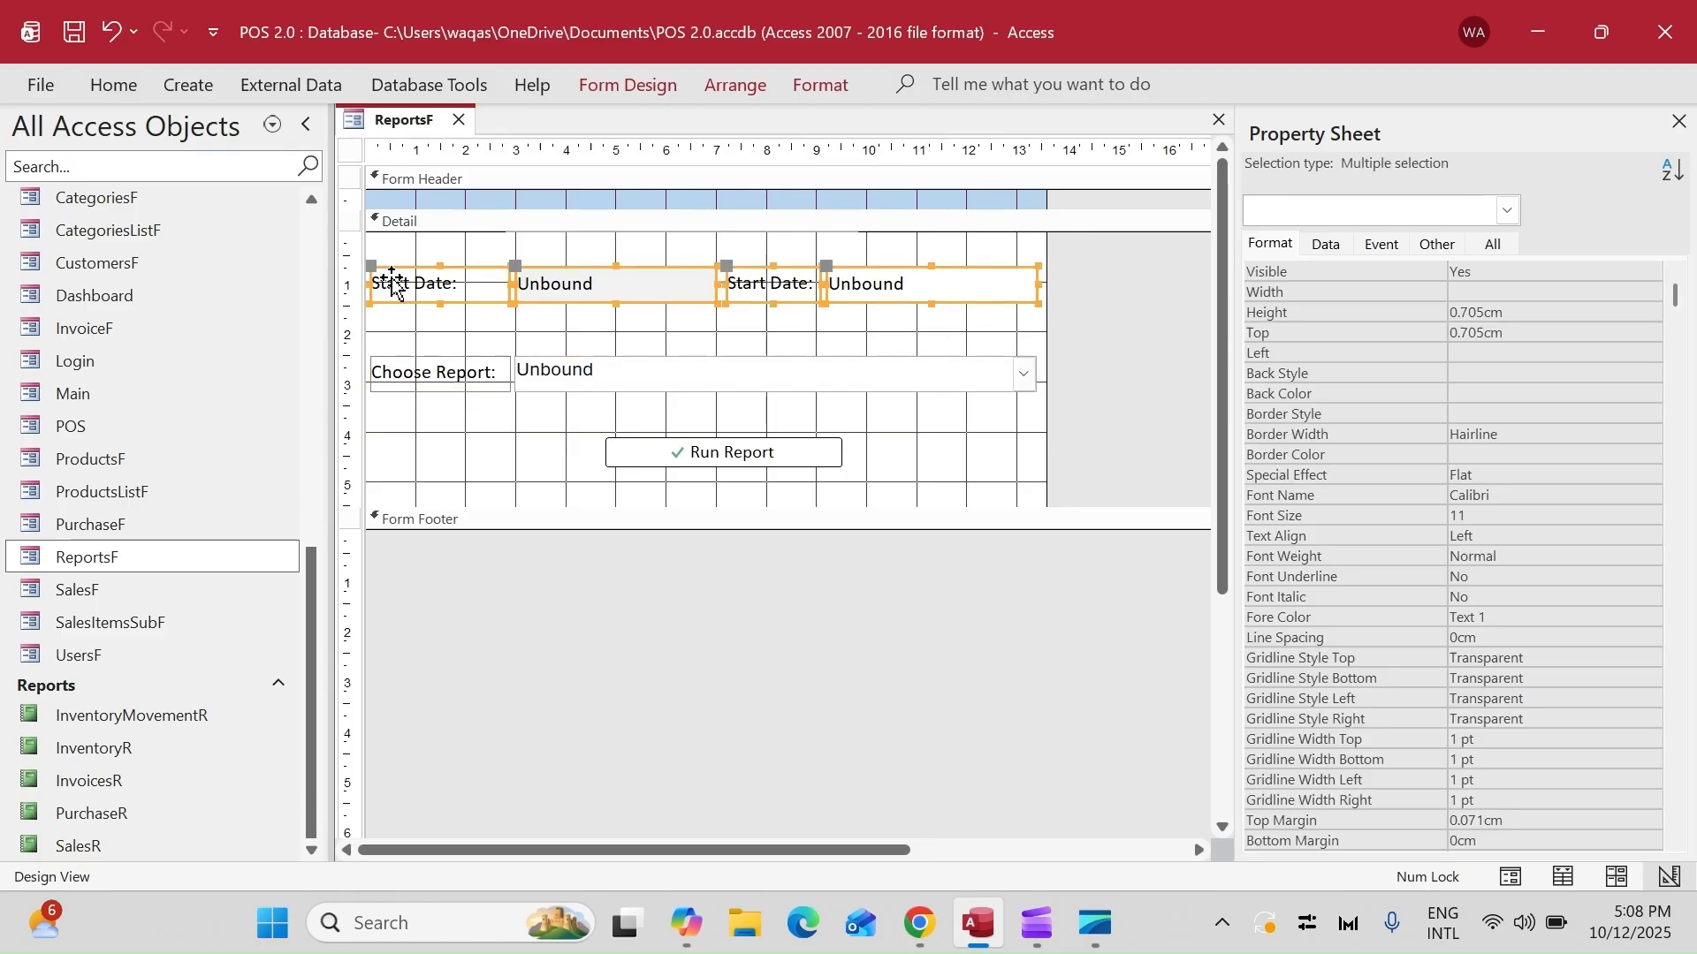
{"action": "key", "text": "ctrl+c"}
{"action": "key", "text": "ctrl+v"}
{"action": "left_click", "coordinate": [917, 439]}
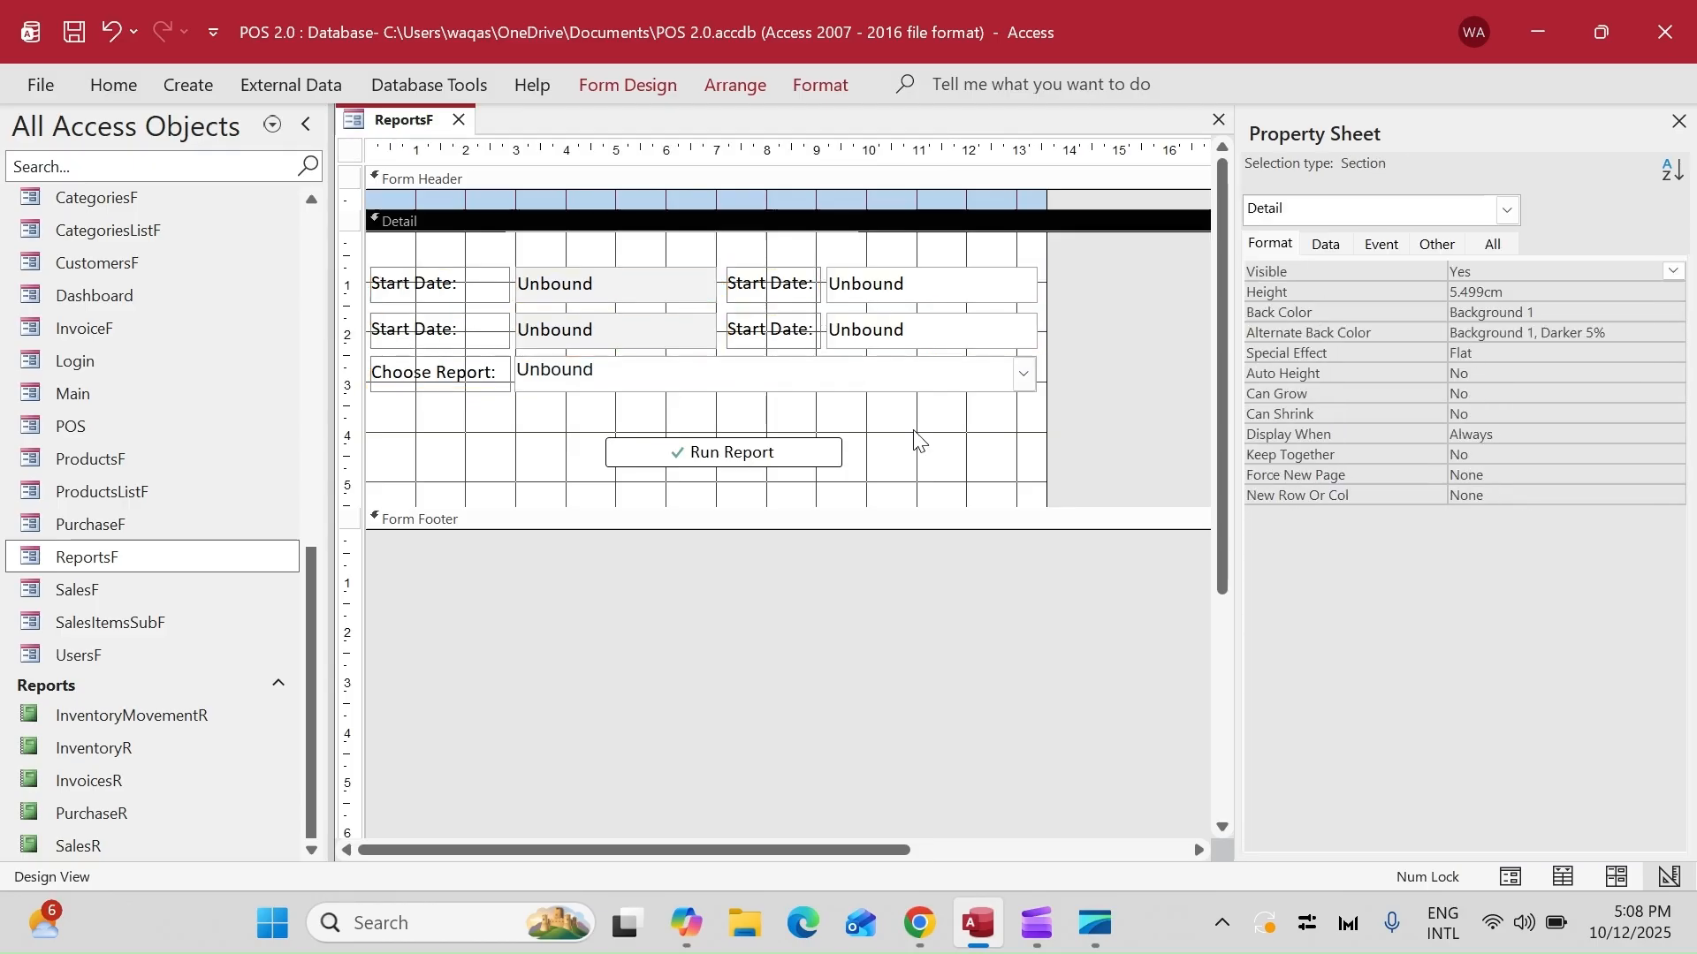
- Change the first text box in the duplicated row to a combo box
{"action": "right_click", "coordinate": [694, 330]}
{"action": "mouse_move", "coordinate": [899, 97]}
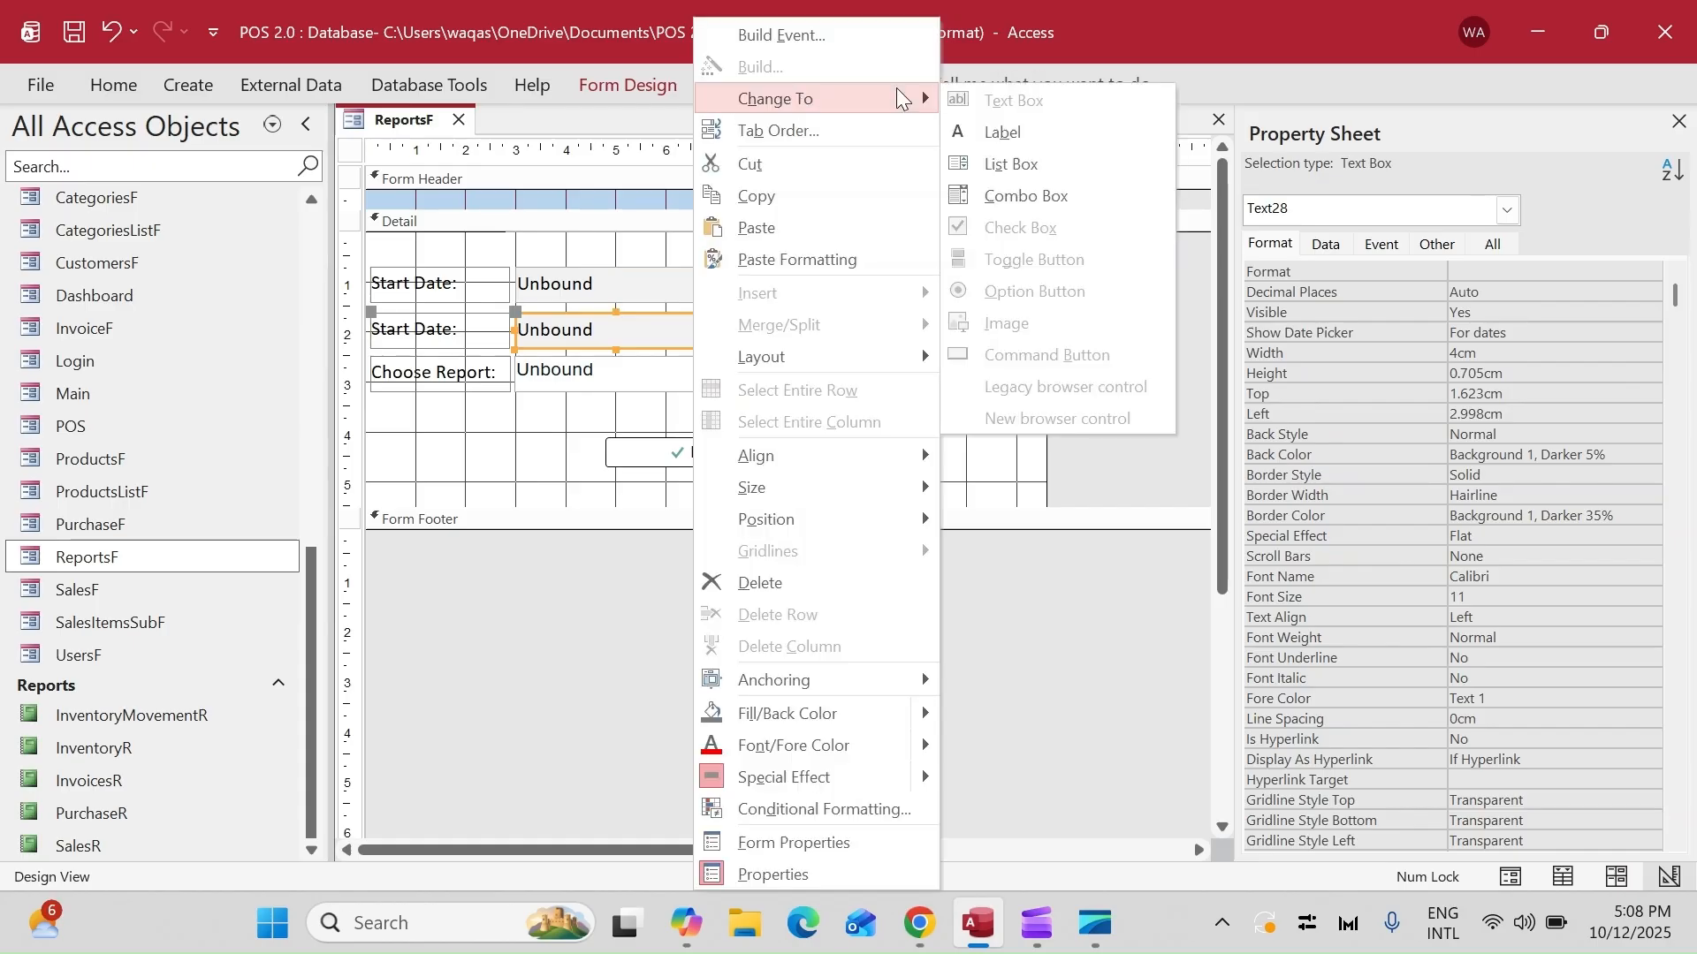
{"action": "left_click", "coordinate": [1025, 195]}
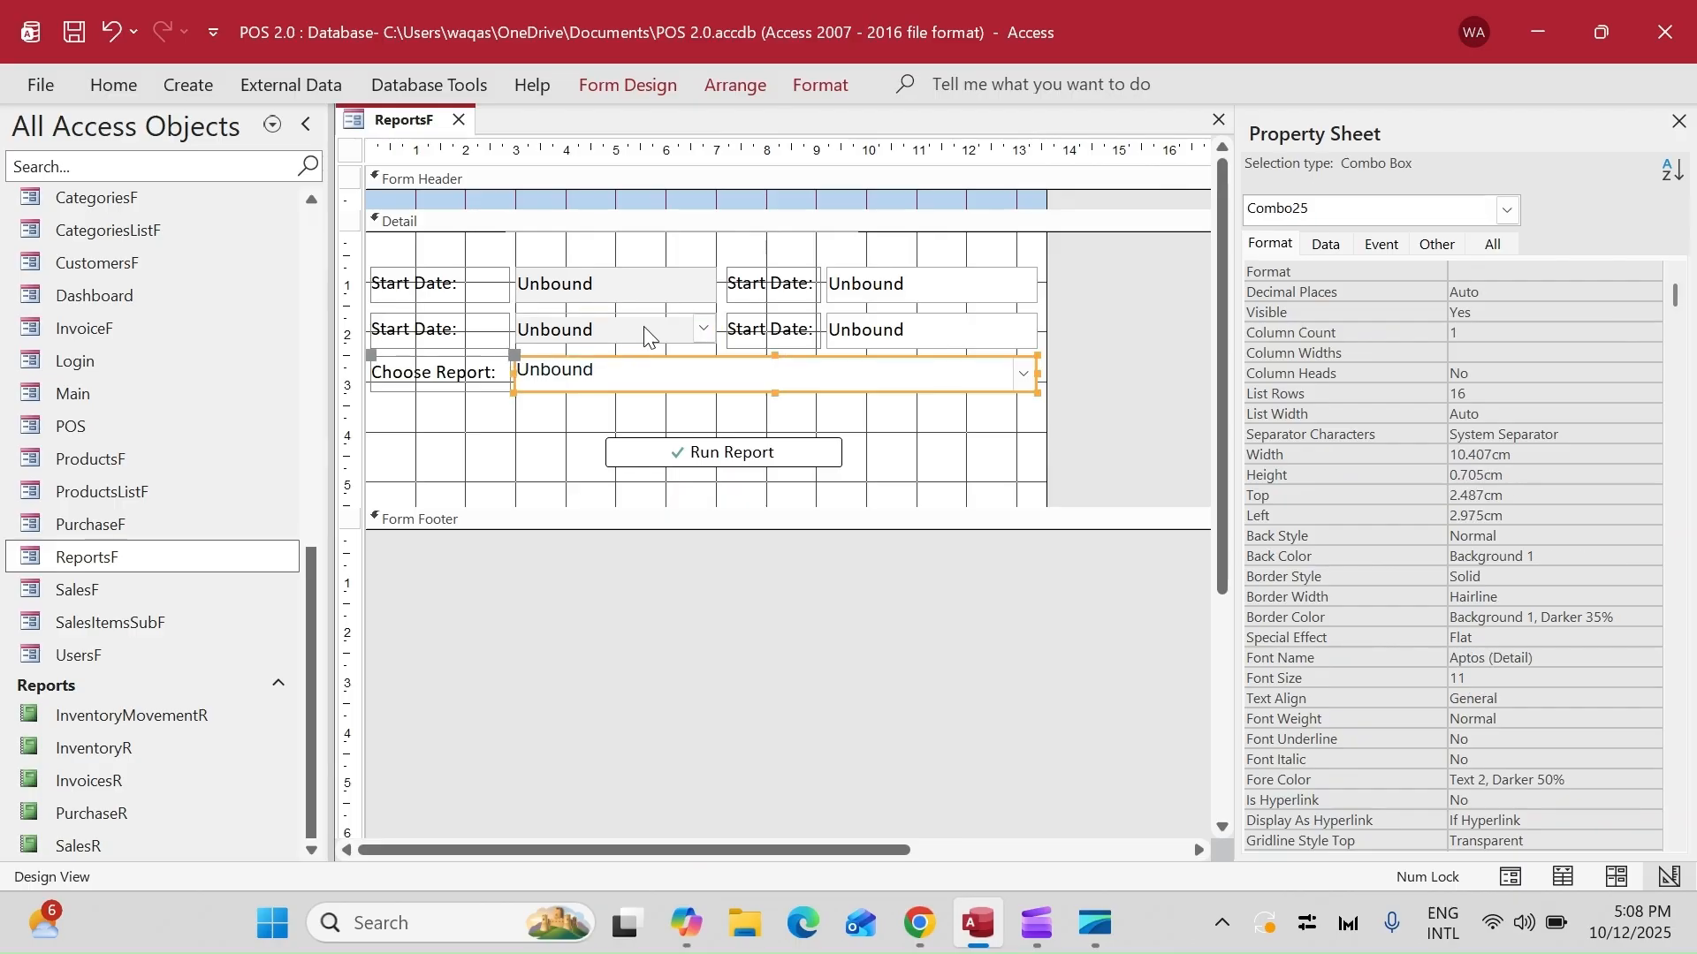
- Name the new combo box in the duplicated row cboYear
{"action": "left_click", "coordinate": [934, 324]}
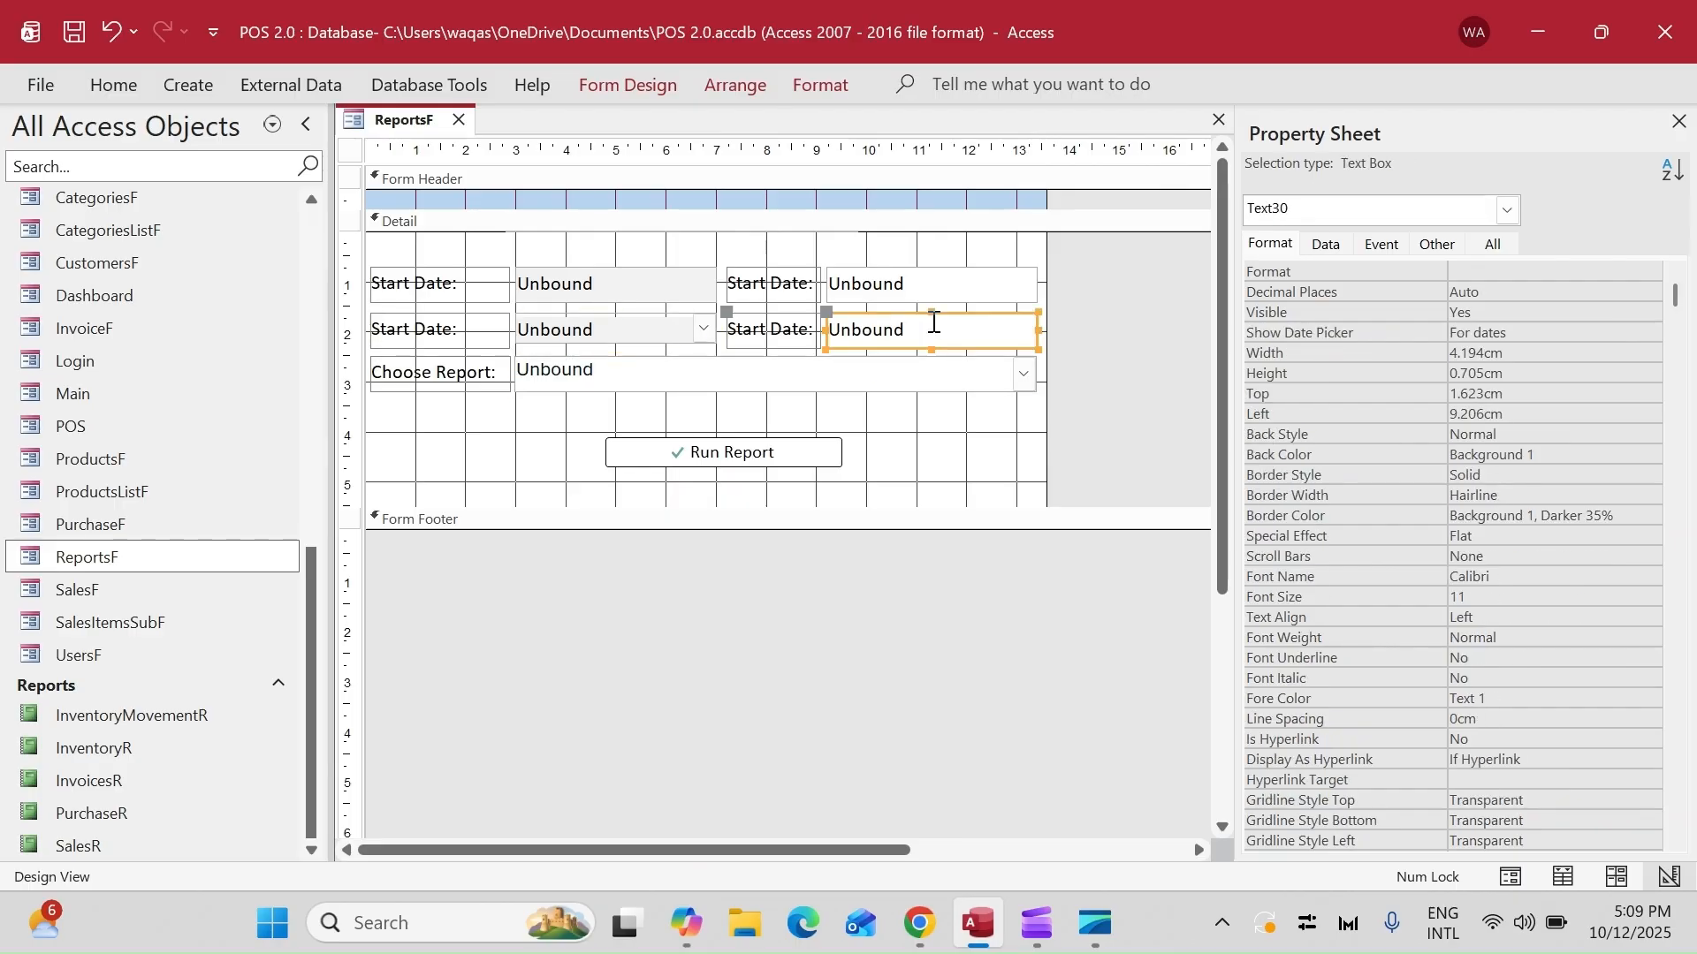
{"action": "left_click", "coordinate": [613, 320]}
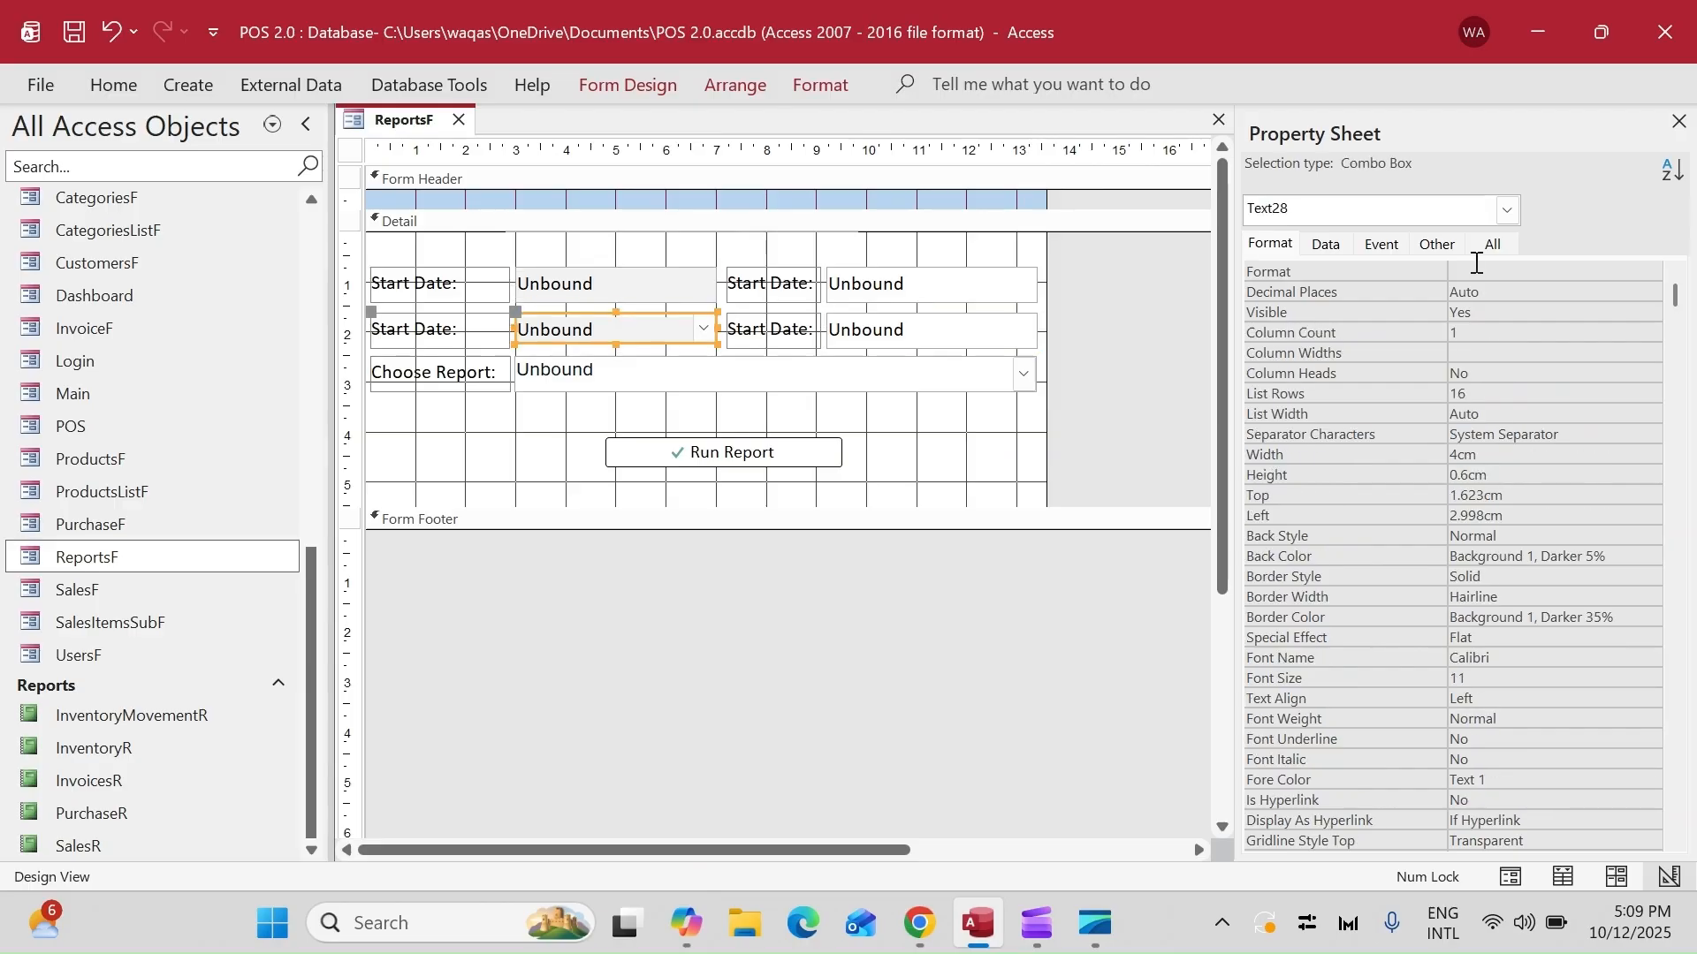
{"action": "left_click", "coordinate": [1437, 244]}
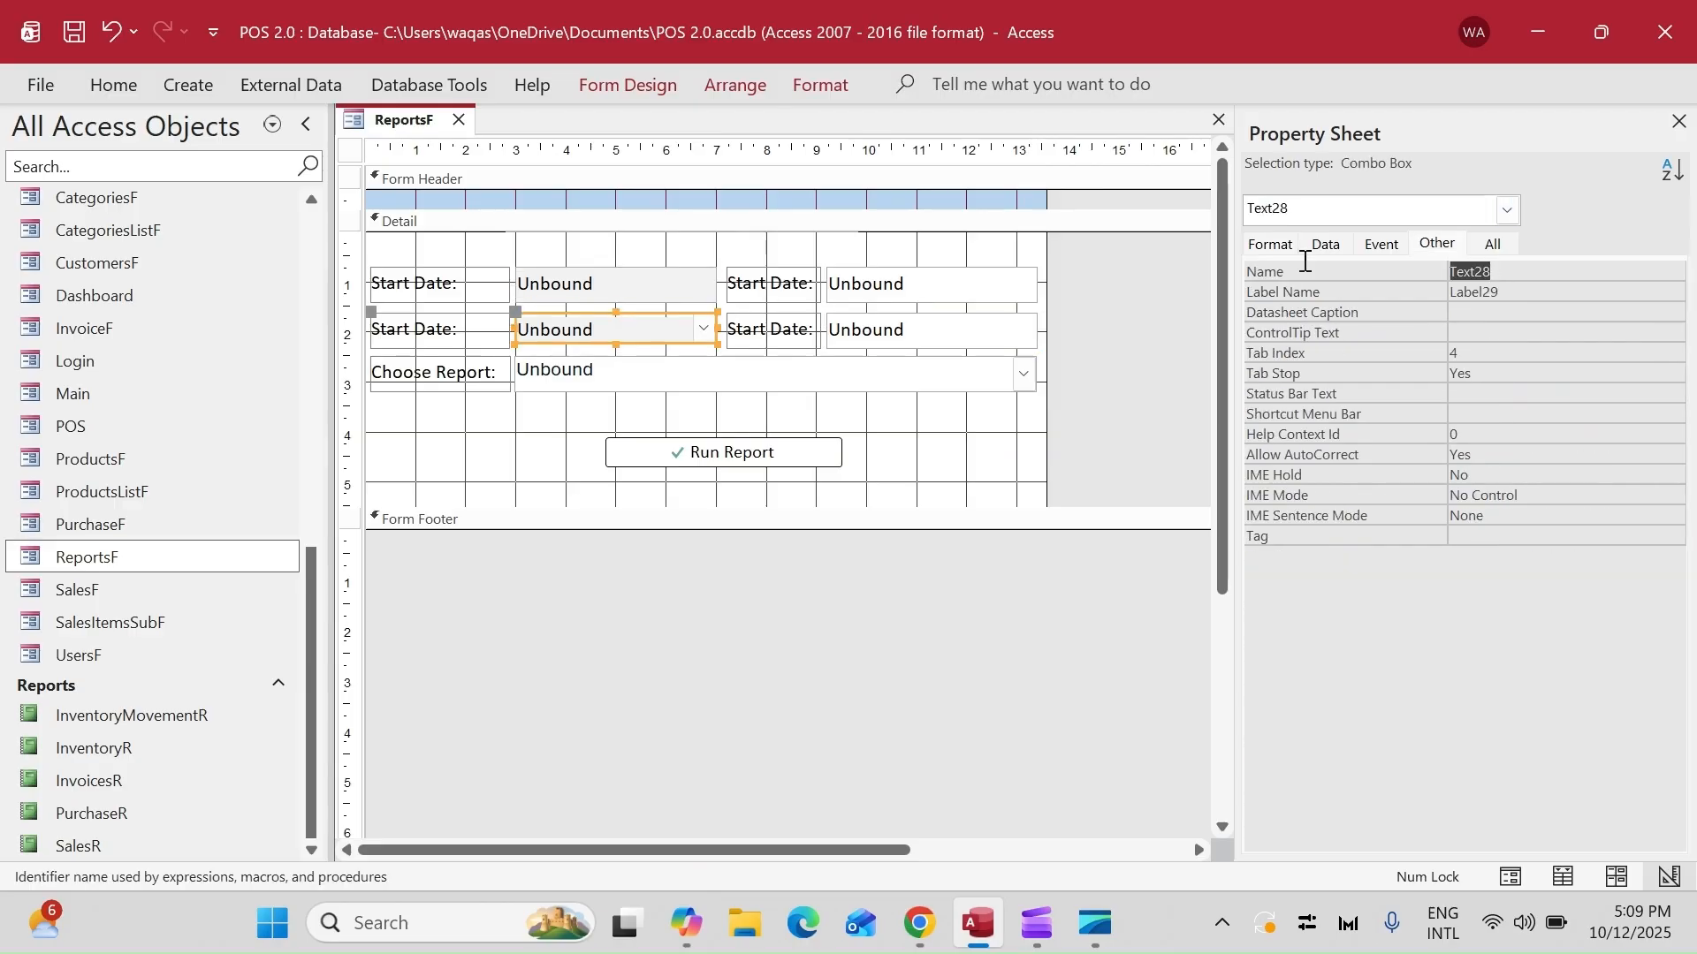
{"action": "type", "text": "d"}
{"action": "key", "text": "BackSpace"}
{"action": "type", "text": "cboSt"}
{"action": "type", "text": "ar"}
{"action": "key", "text": "BackSpace"}
{"action": "key", "text": "BackSpace"}
{"action": "key", "text": "BackSpace"}
{"action": "key", "text": "BackSpace"}
{"action": "type", "text": "Year"}
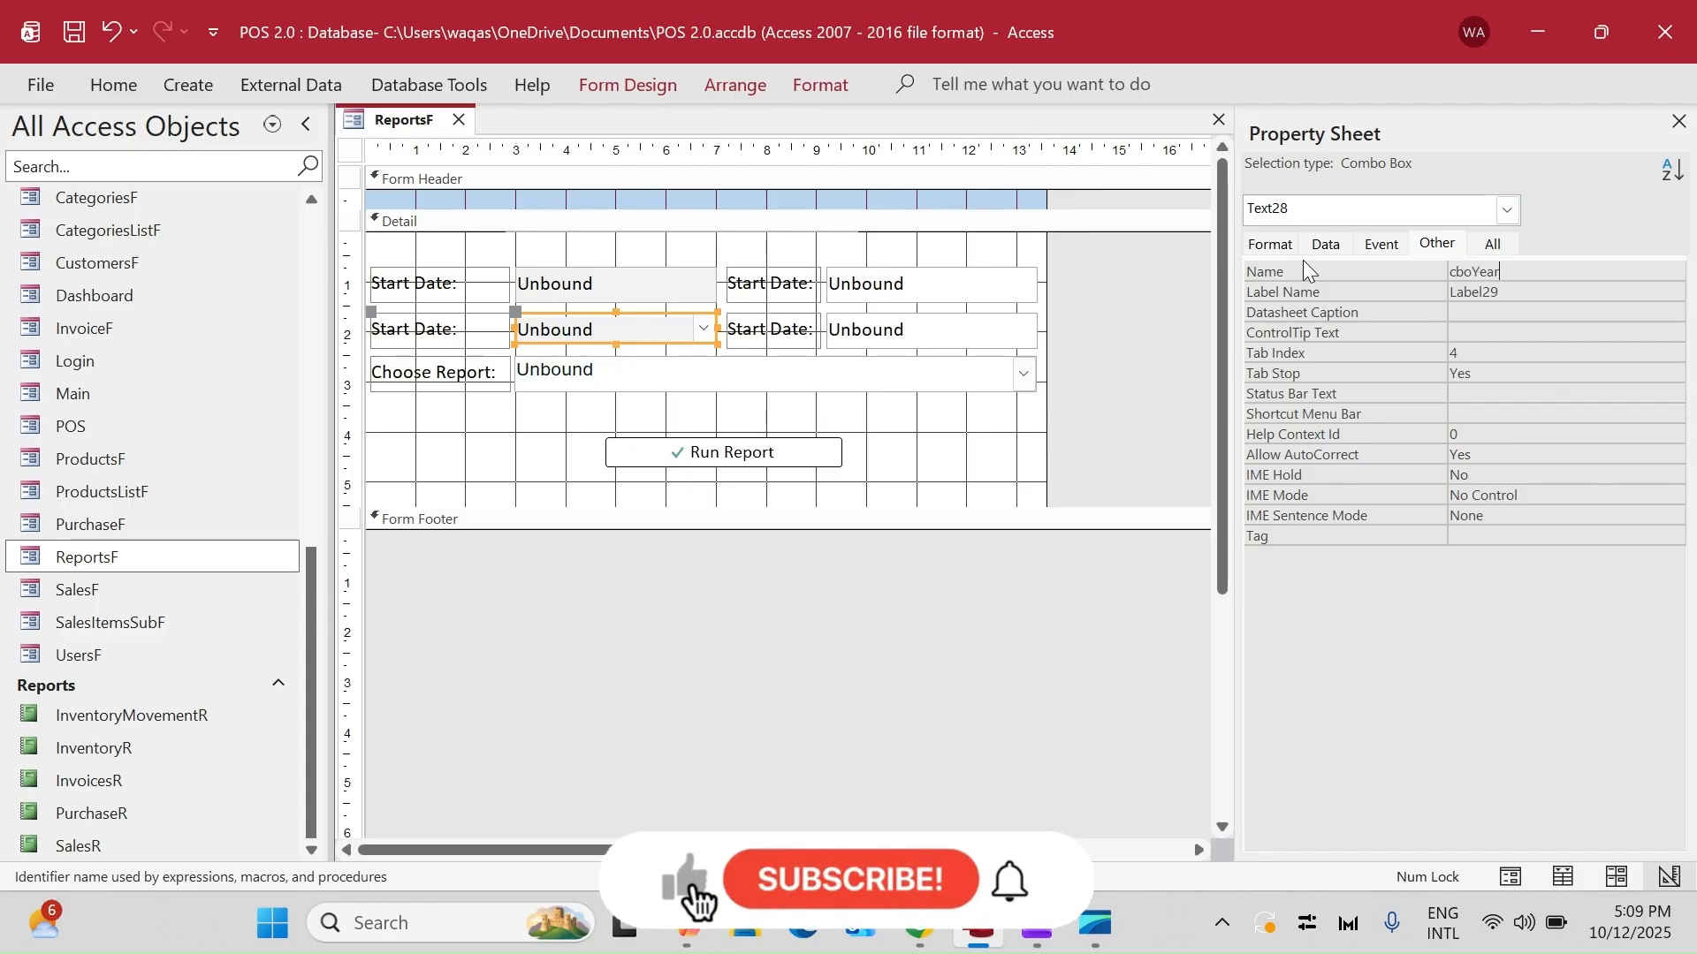
{"action": "key", "text": "Return"}
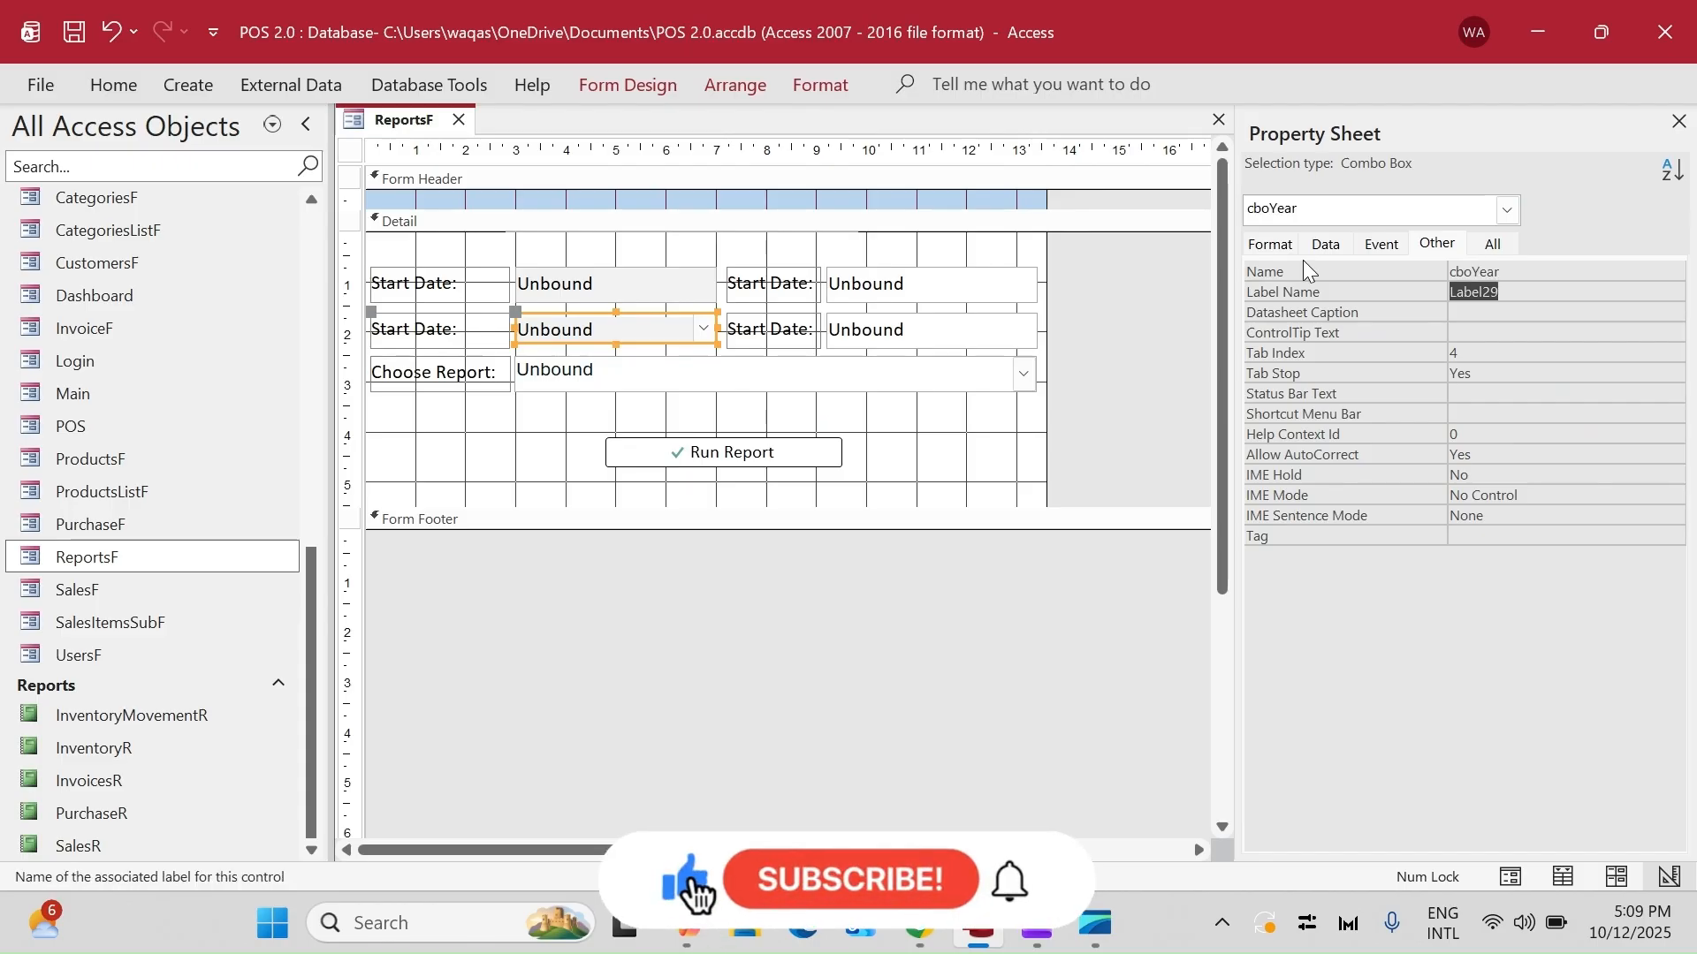
- Name the second text box in the duplicated row cboMonths
{"action": "left_click", "coordinate": [919, 329]}
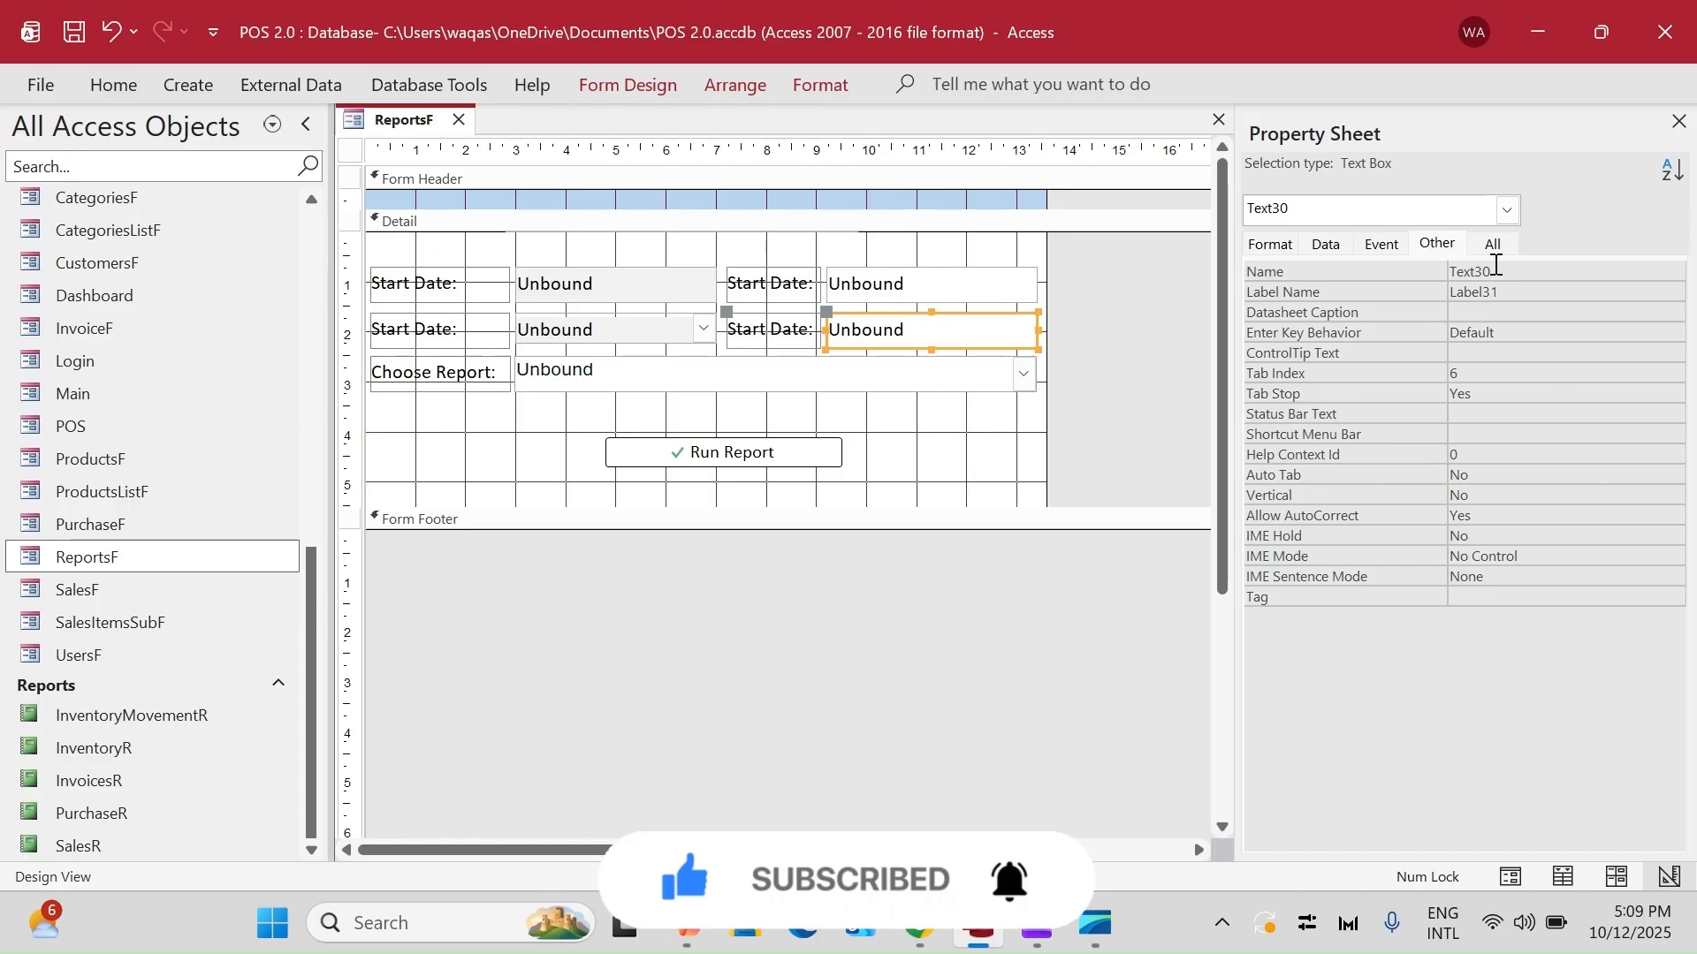
{"action": "left_click", "coordinate": [1302, 274]}
{"action": "type", "text": "cboMon"}
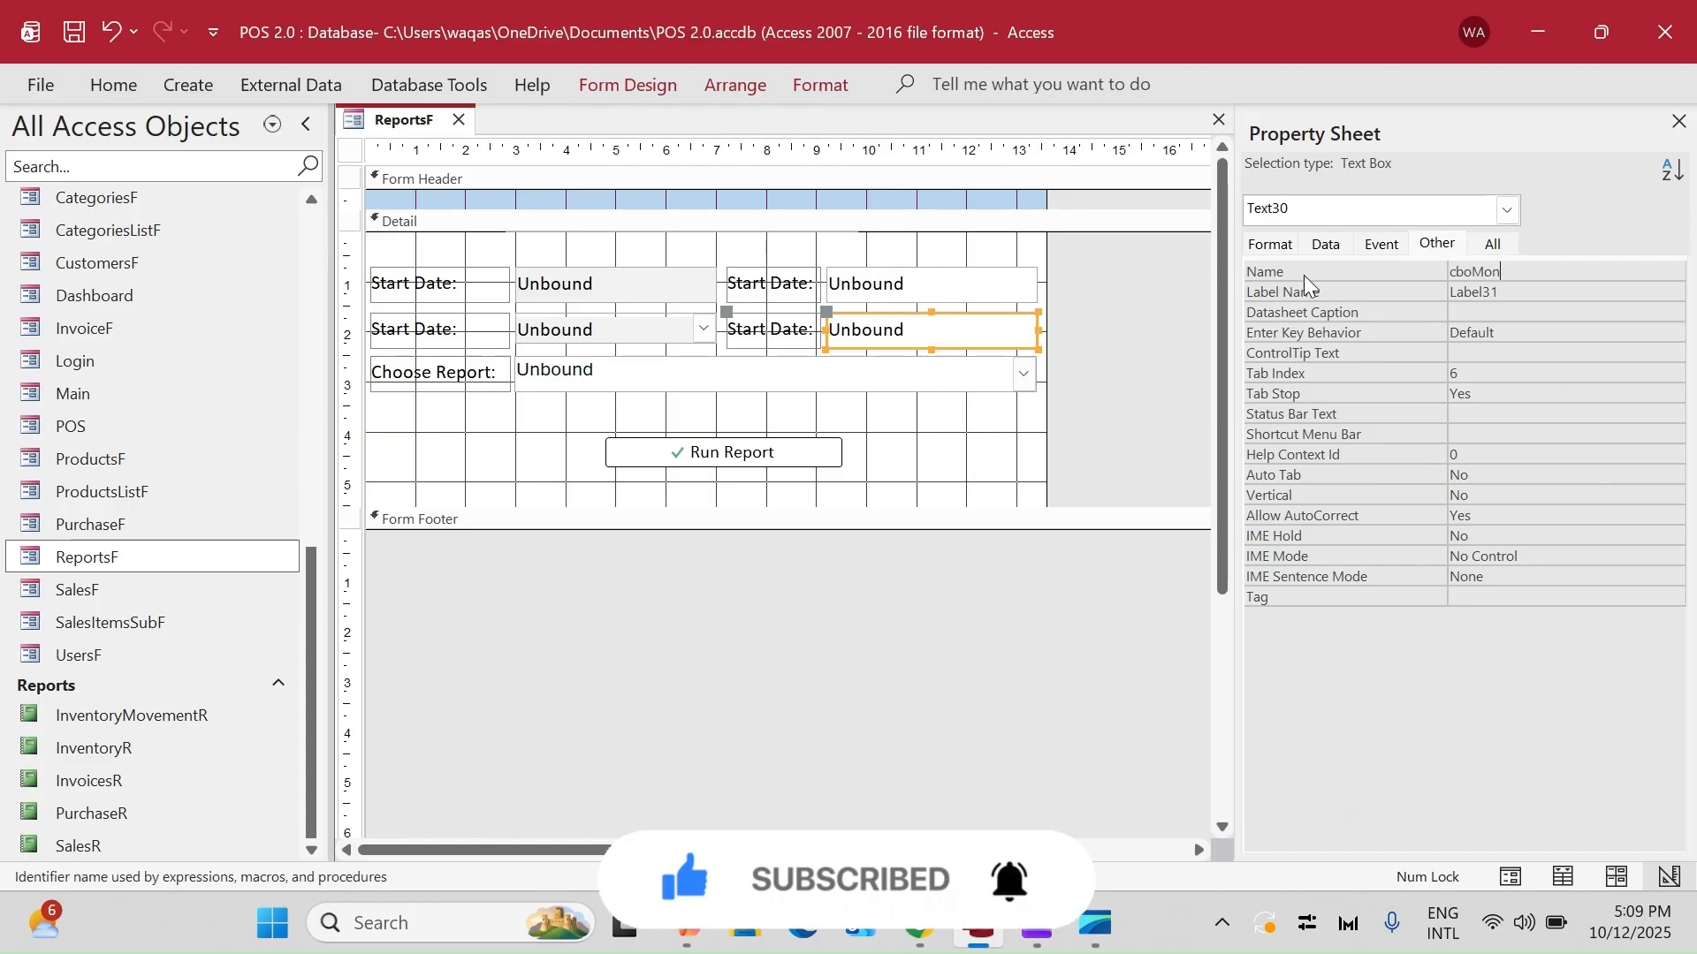
{"action": "type", "text": "ths"}
{"action": "key", "text": "Return"}
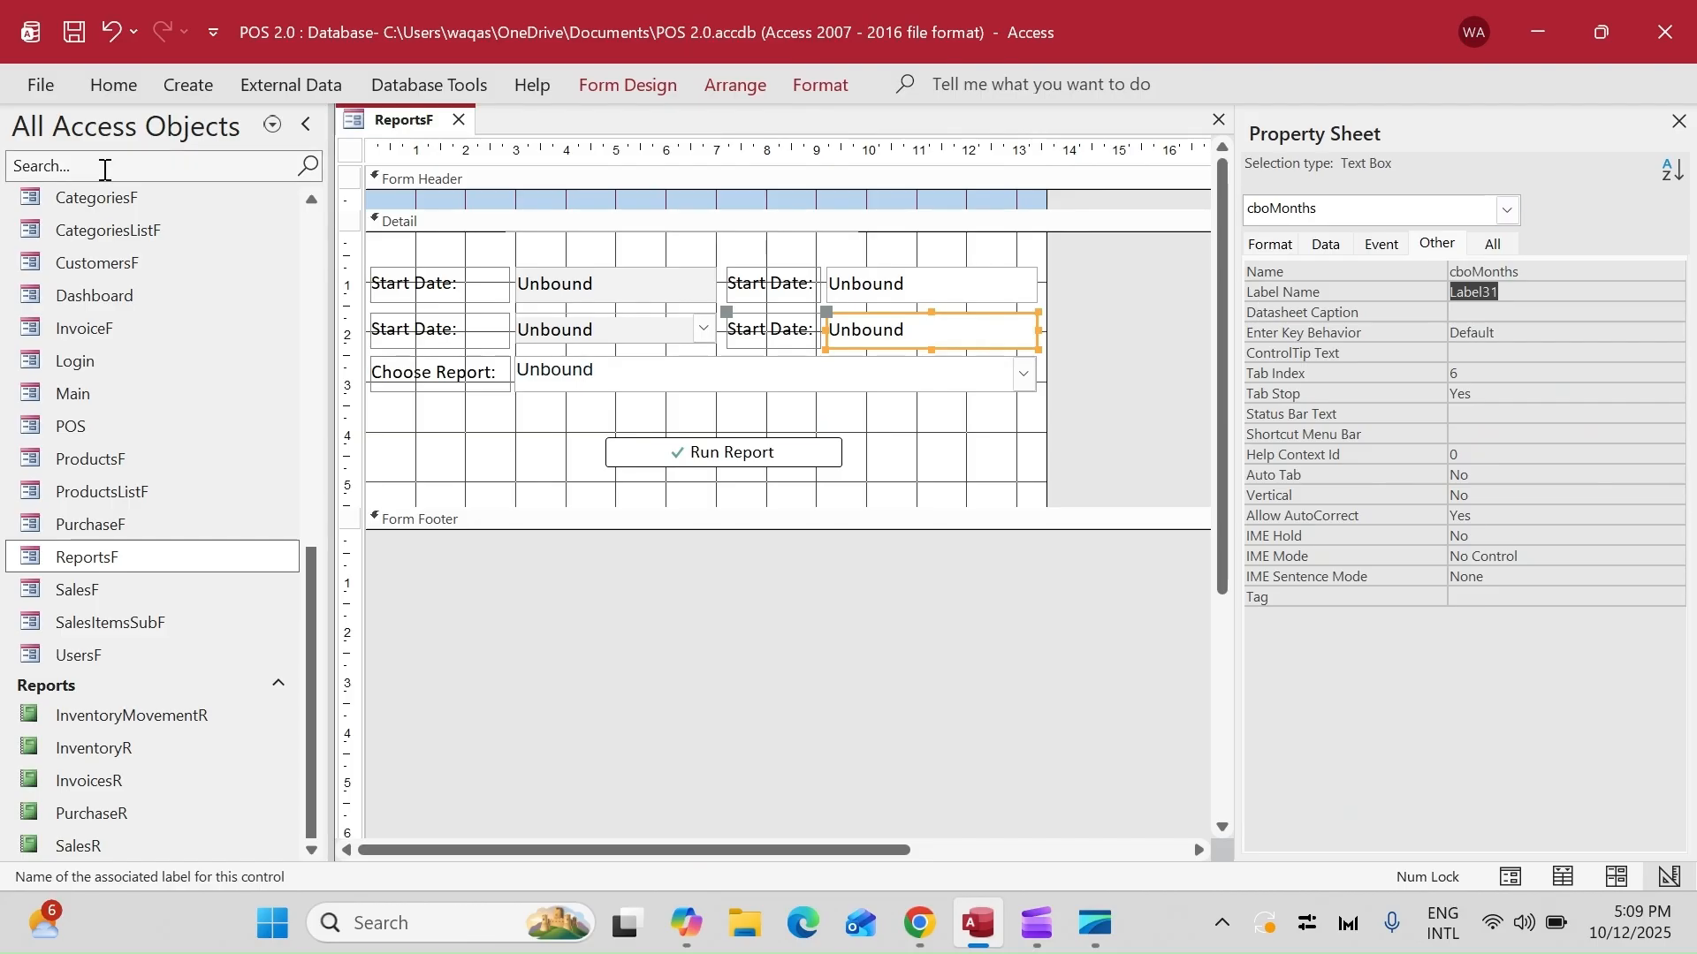
- Filter the database objects by "mon" and open the MonthsT table to examine its fields and records
{"action": "left_click", "coordinate": [104, 169]}
{"action": "type", "text": "f"}
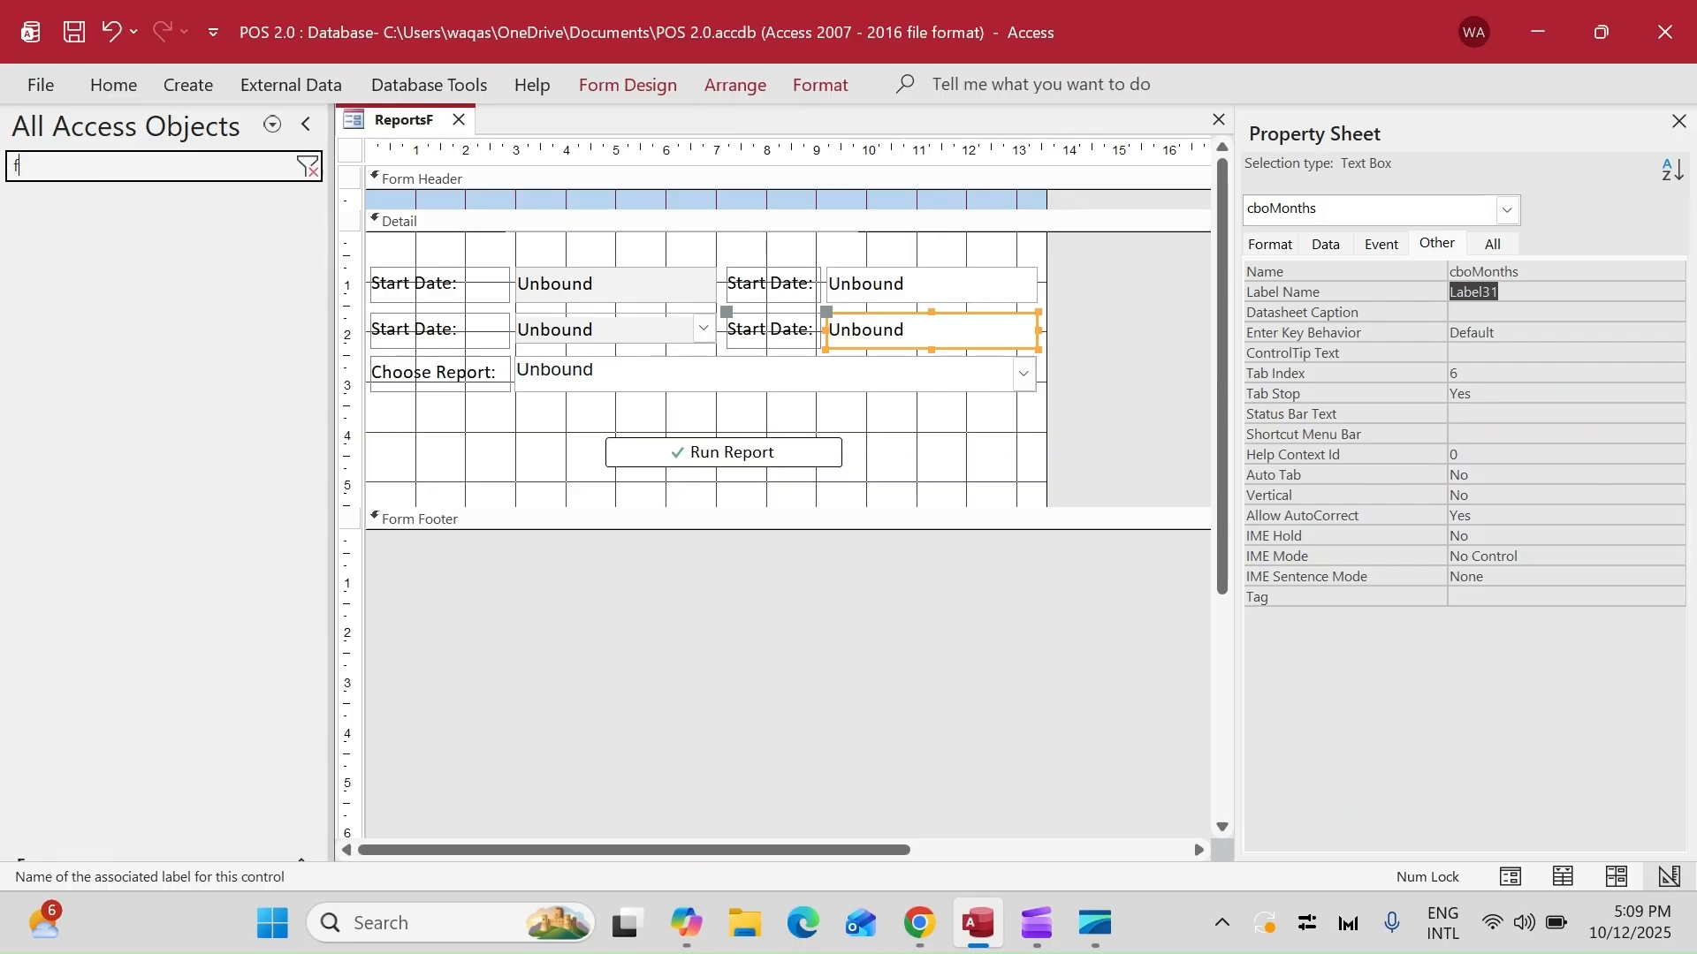
{"action": "key", "text": "BackSpace"}
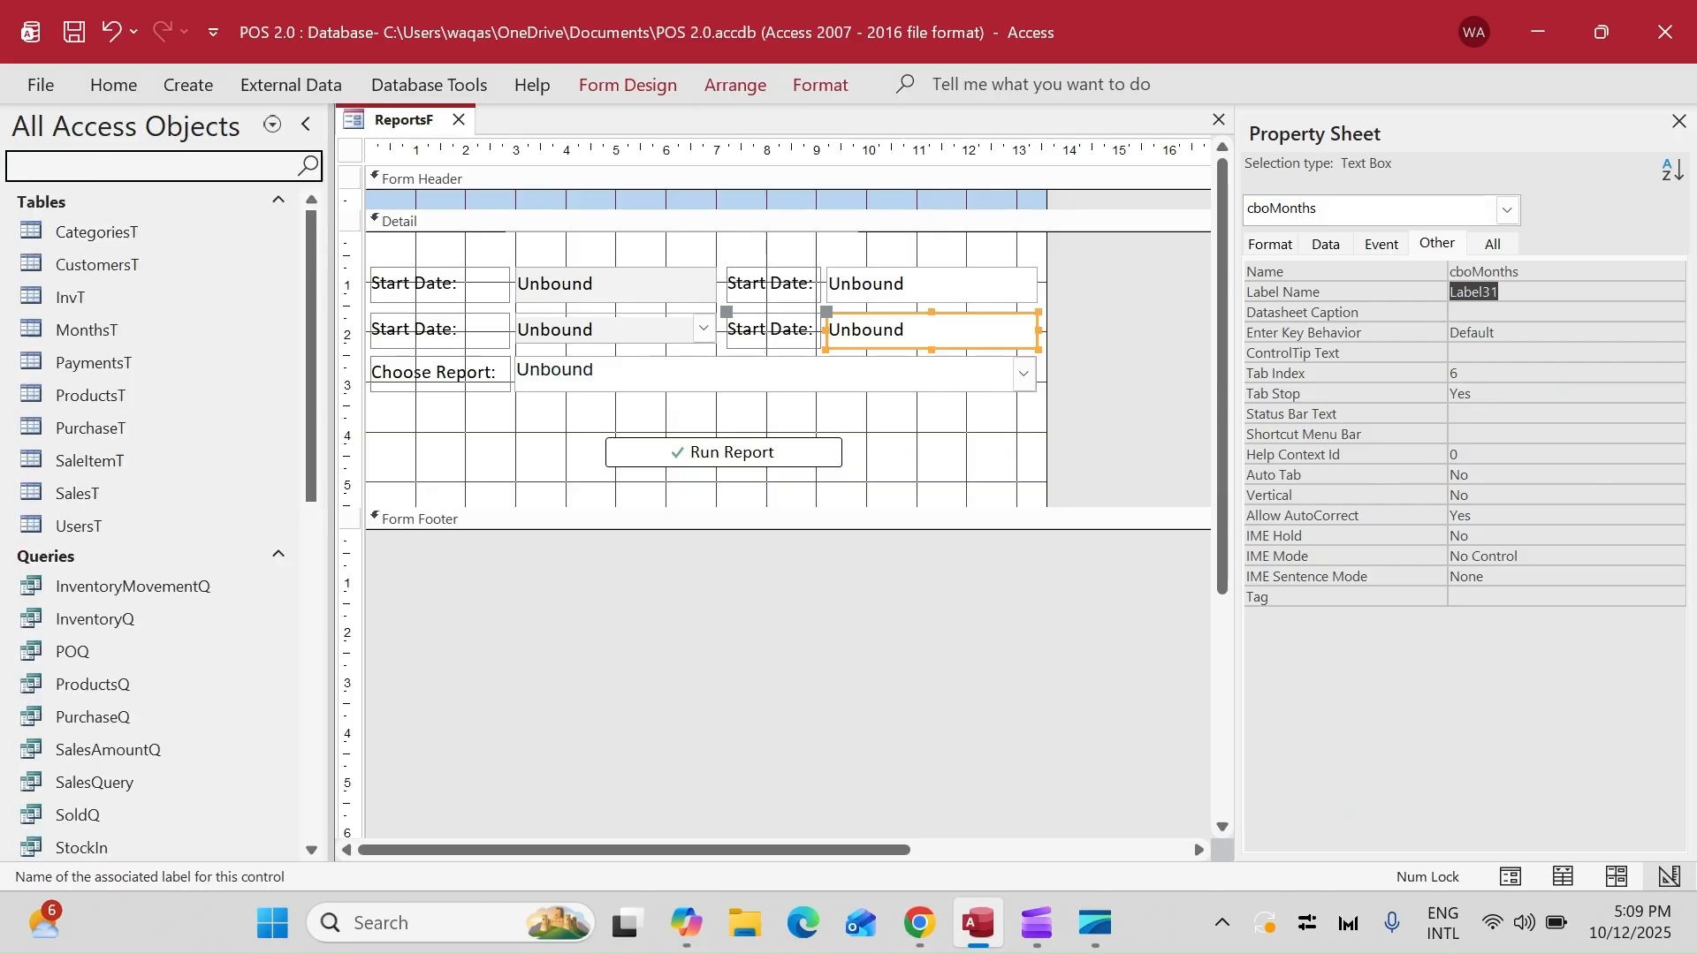
{"action": "type", "text": "mon"}
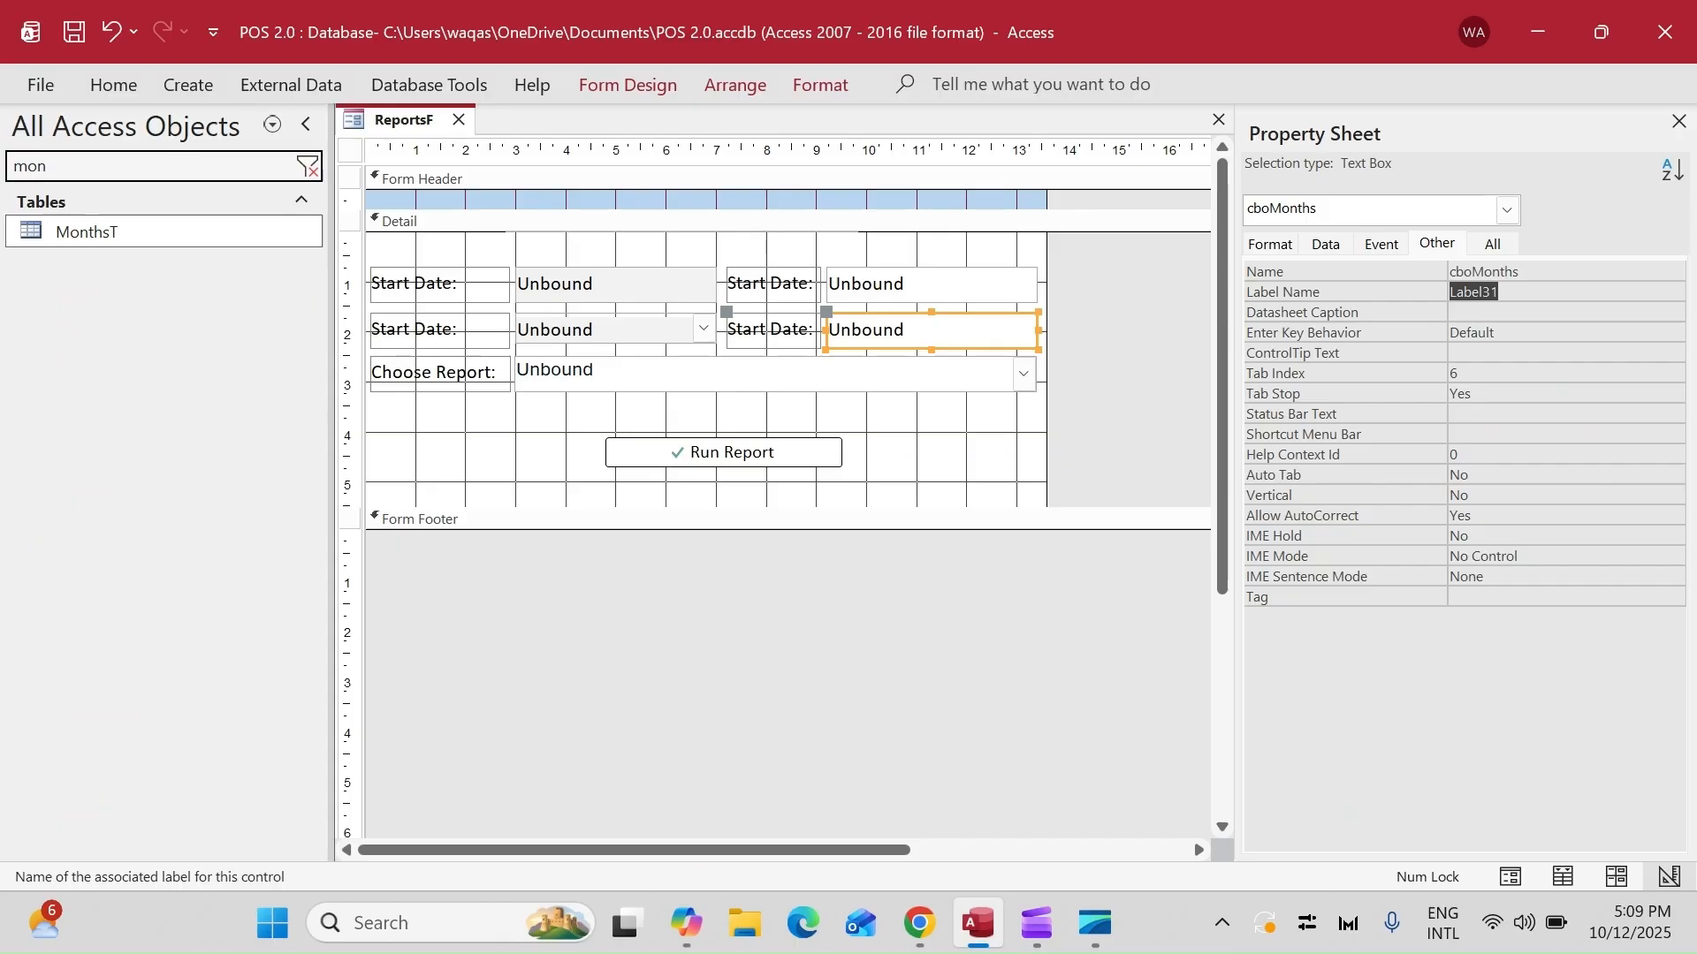
{"action": "double_click", "coordinate": [110, 234]}
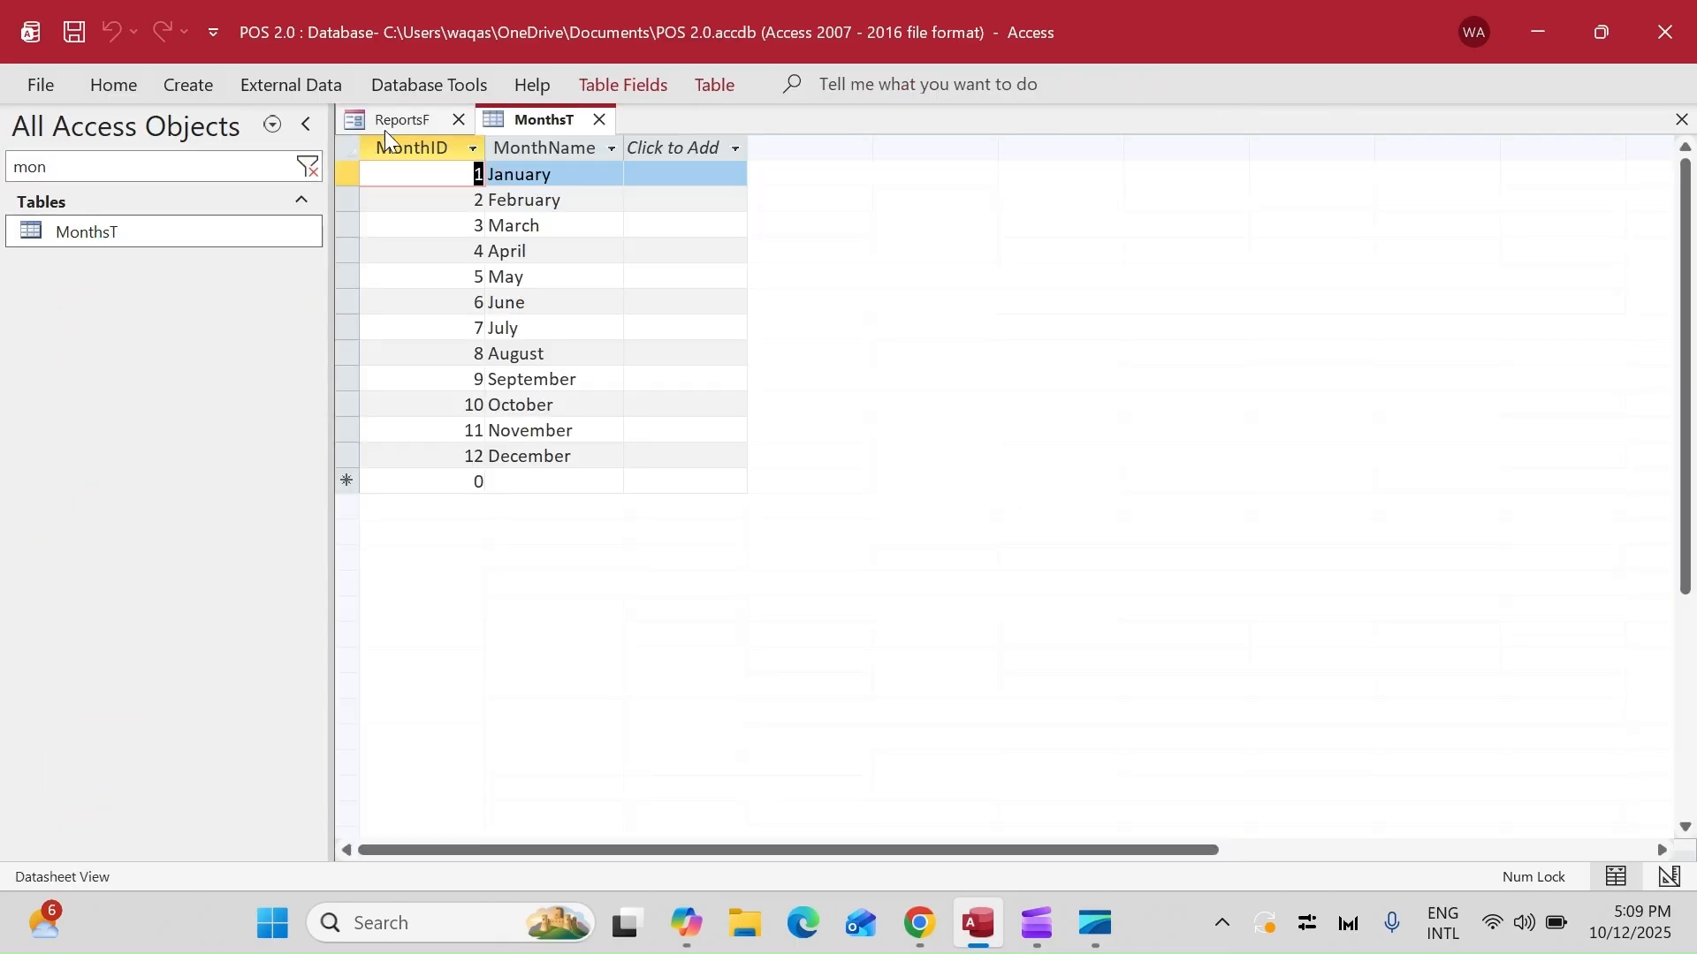
- Return to the ReportsF form and change the label beside cboMonths to "Month:"
{"action": "left_click", "coordinate": [387, 126]}
{"action": "left_click", "coordinate": [750, 343]}
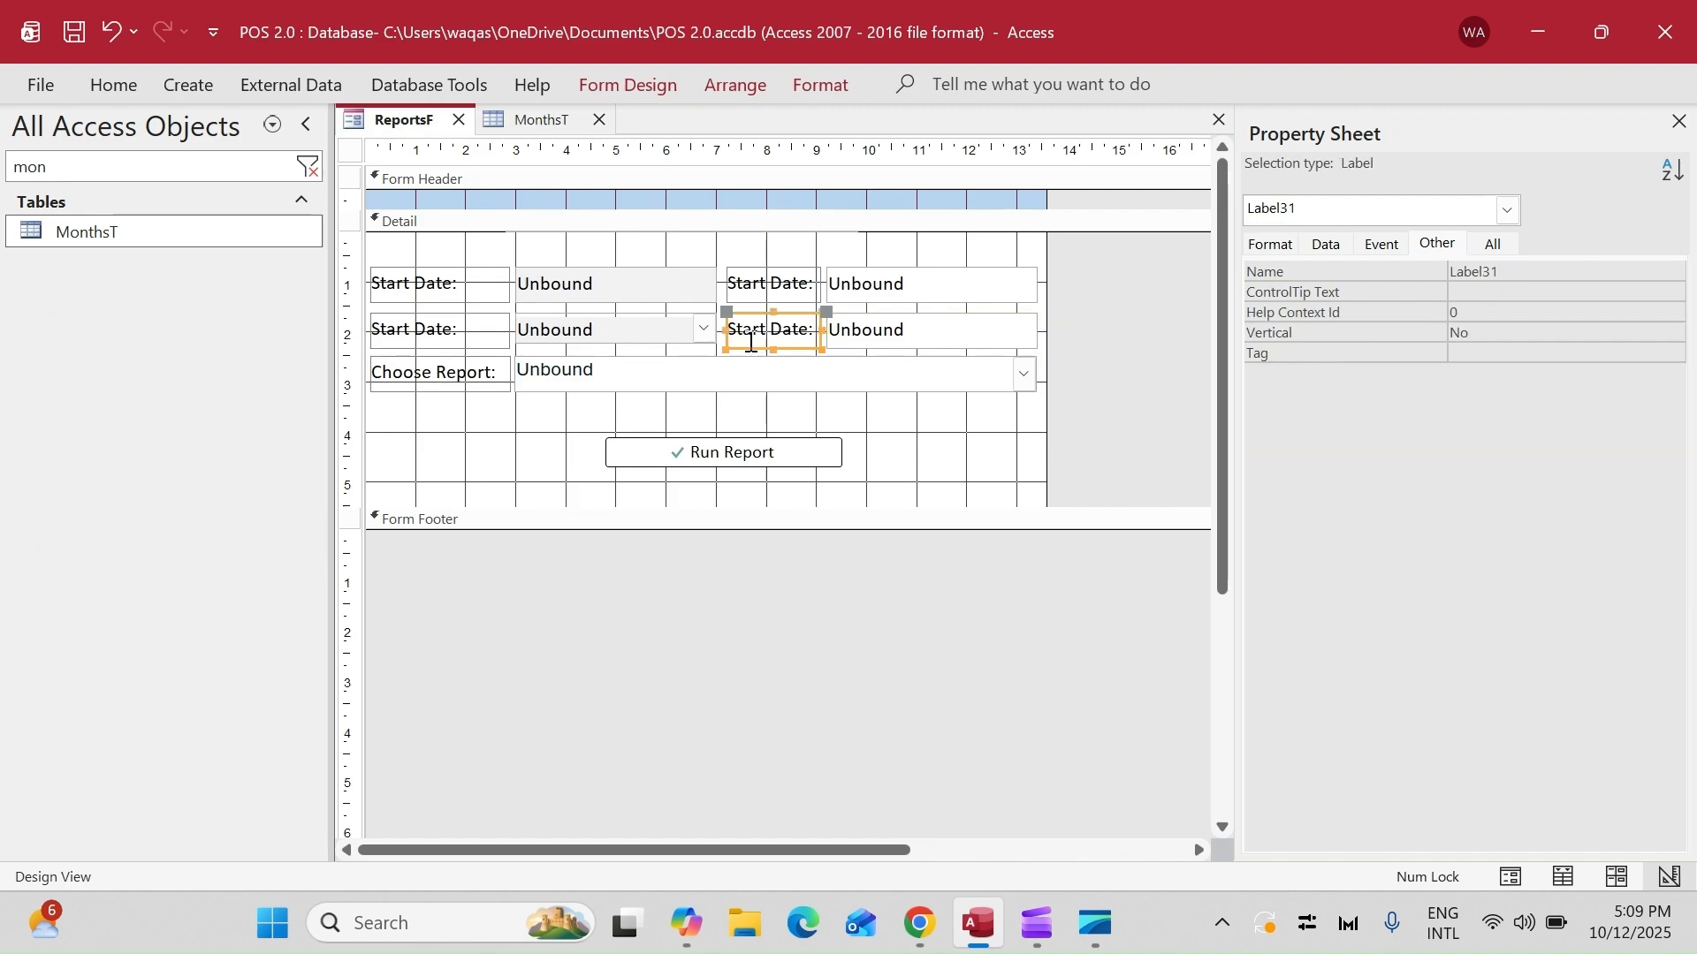
{"action": "left_click_drag", "start_coordinate": [806, 327], "coordinate": [651, 321]}
{"action": "type", "text": "Month"}
{"action": "key", "text": "Return"}
- Change the label beside the cboYear combo box to "Year:"
{"action": "left_click", "coordinate": [459, 325]}
{"action": "left_click", "coordinate": [455, 328]}
{"action": "left_click_drag", "start_coordinate": [452, 329], "coordinate": [256, 321]}
{"action": "type", "text": "Year:"}
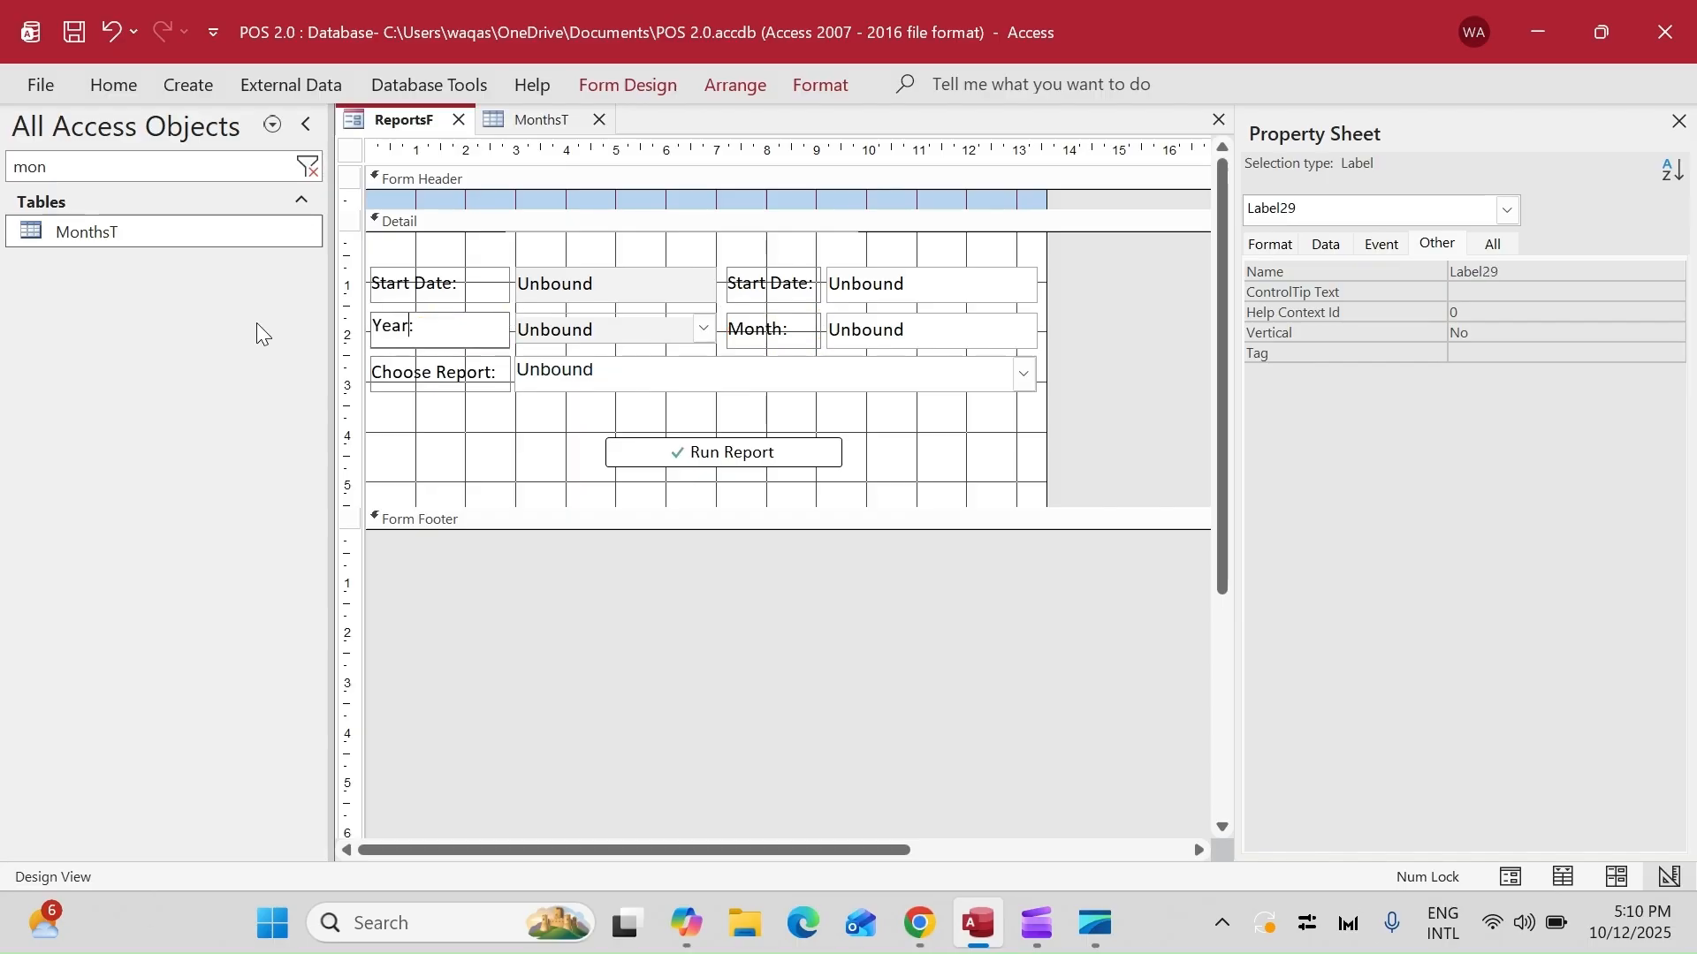
{"action": "key", "text": "Return"}
- Change the Month text box to a combo box
{"action": "left_click", "coordinate": [614, 331]}
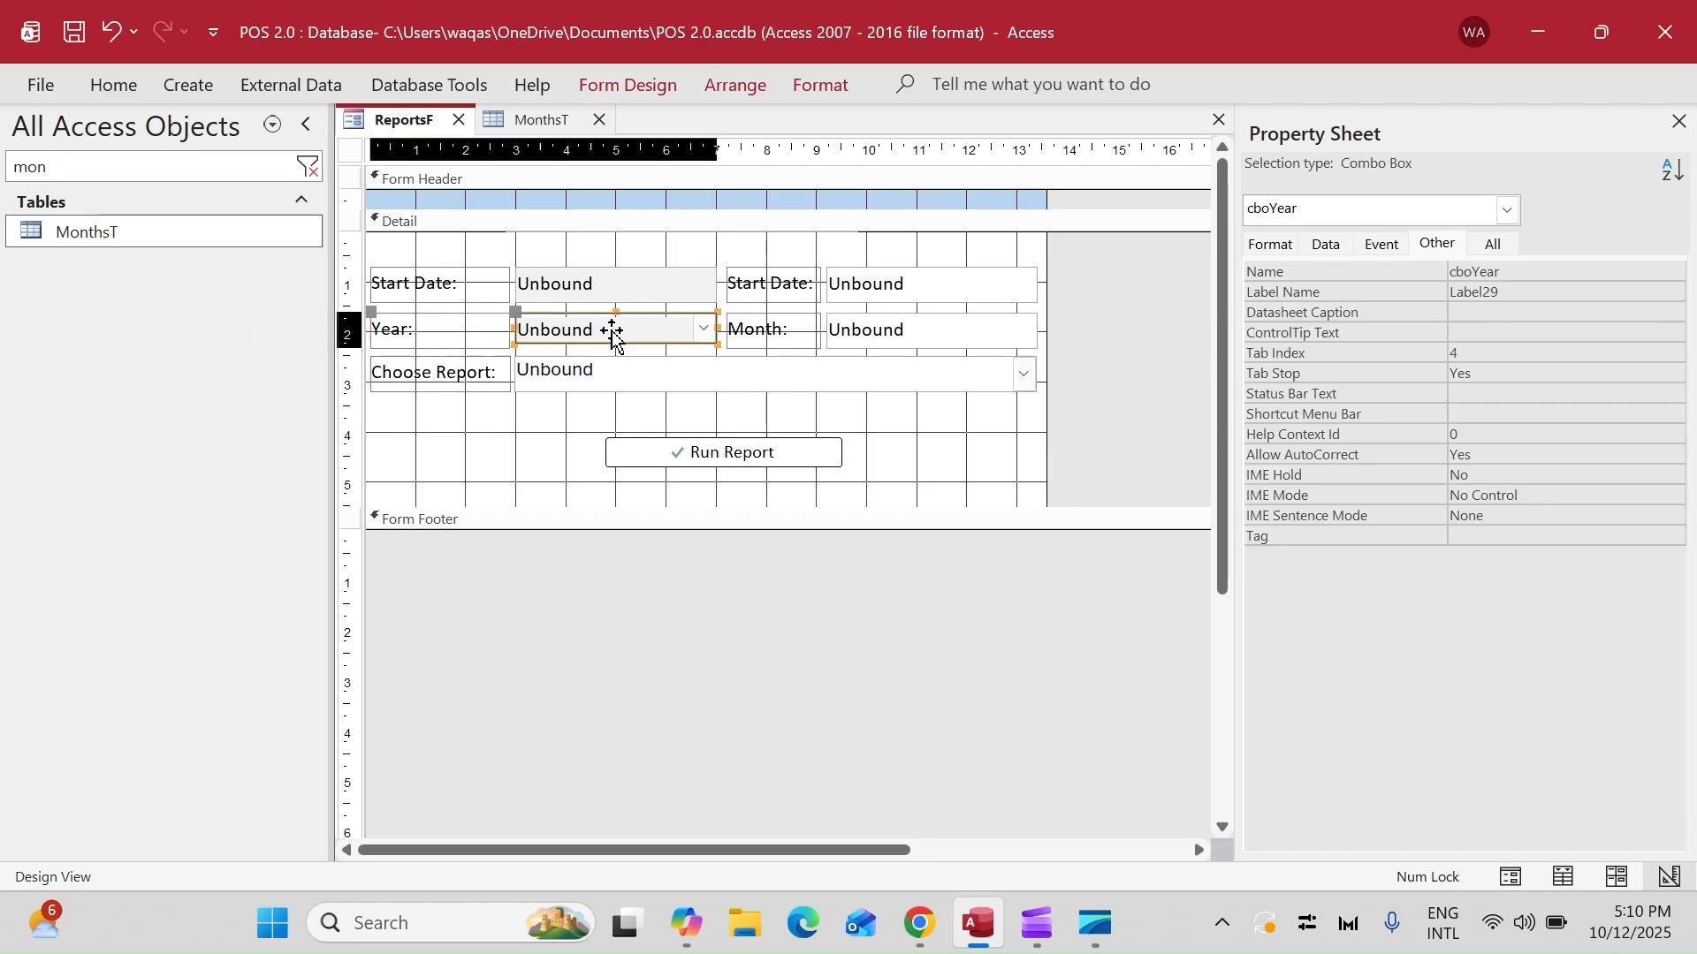
{"action": "right_click", "coordinate": [993, 334]}
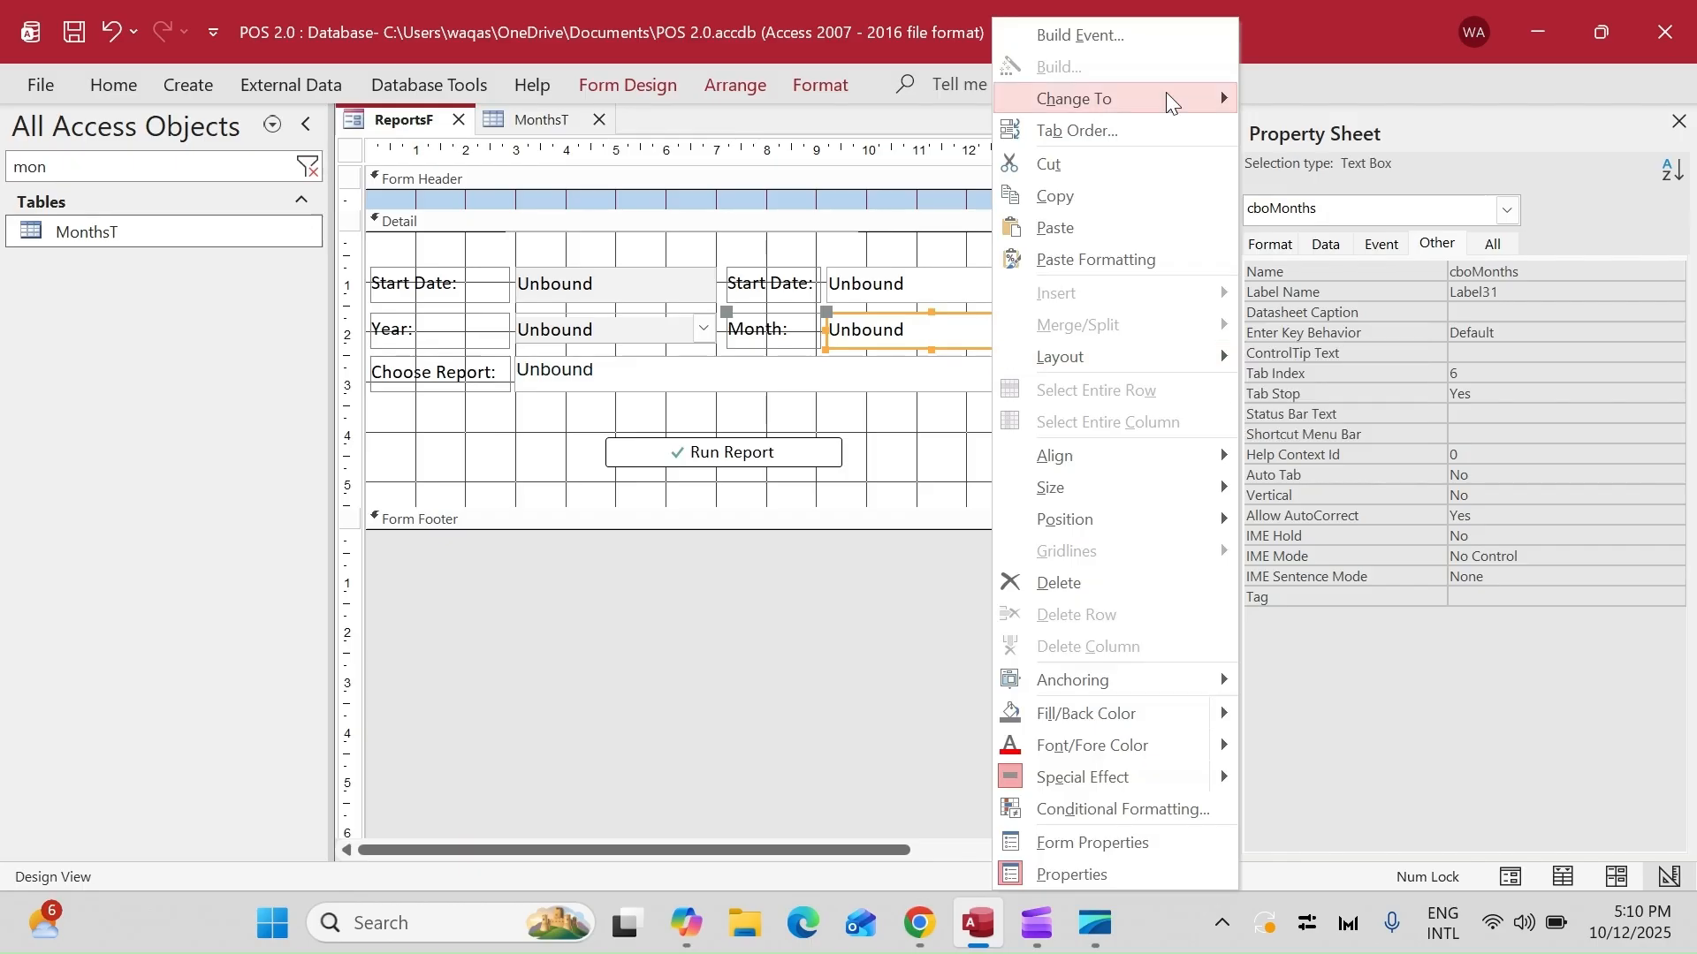
{"action": "mouse_move", "coordinate": [1165, 92]}
{"action": "left_click", "coordinate": [1326, 196]}
{"action": "left_click_drag", "start_coordinate": [1071, 324], "coordinate": [897, 340]}
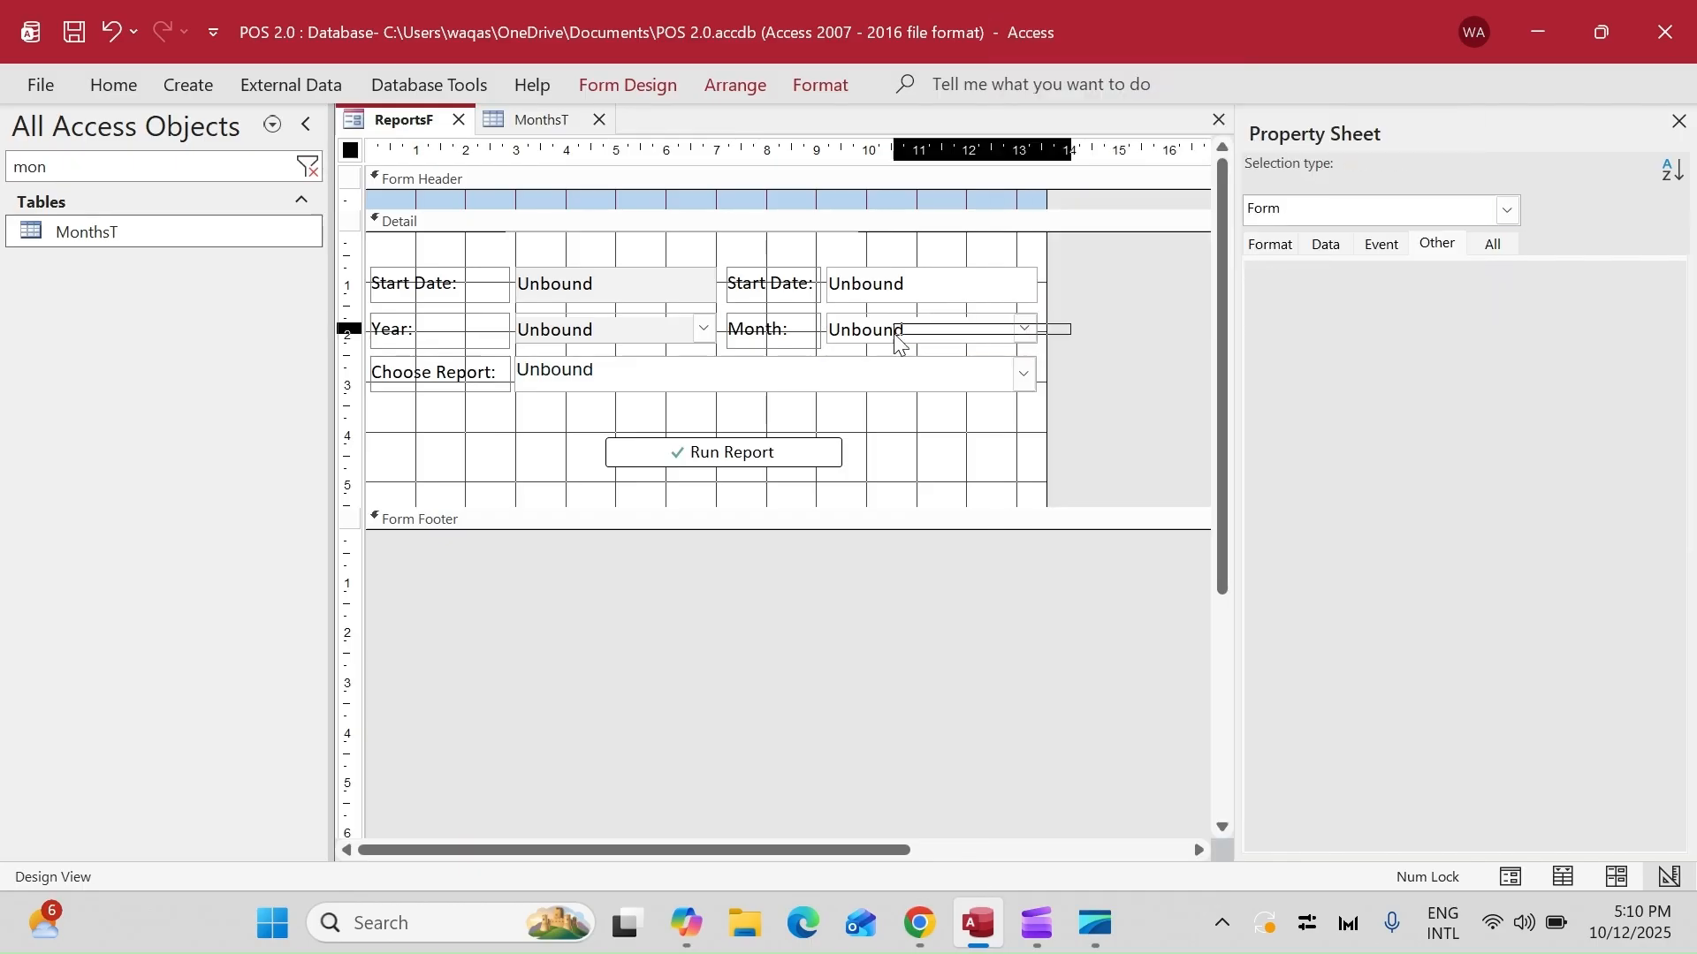
- Apply the Choose Report combo box's 0.705 cm height to all controls and labels in the date and Year/Month rows
{"action": "left_click", "coordinate": [890, 360]}
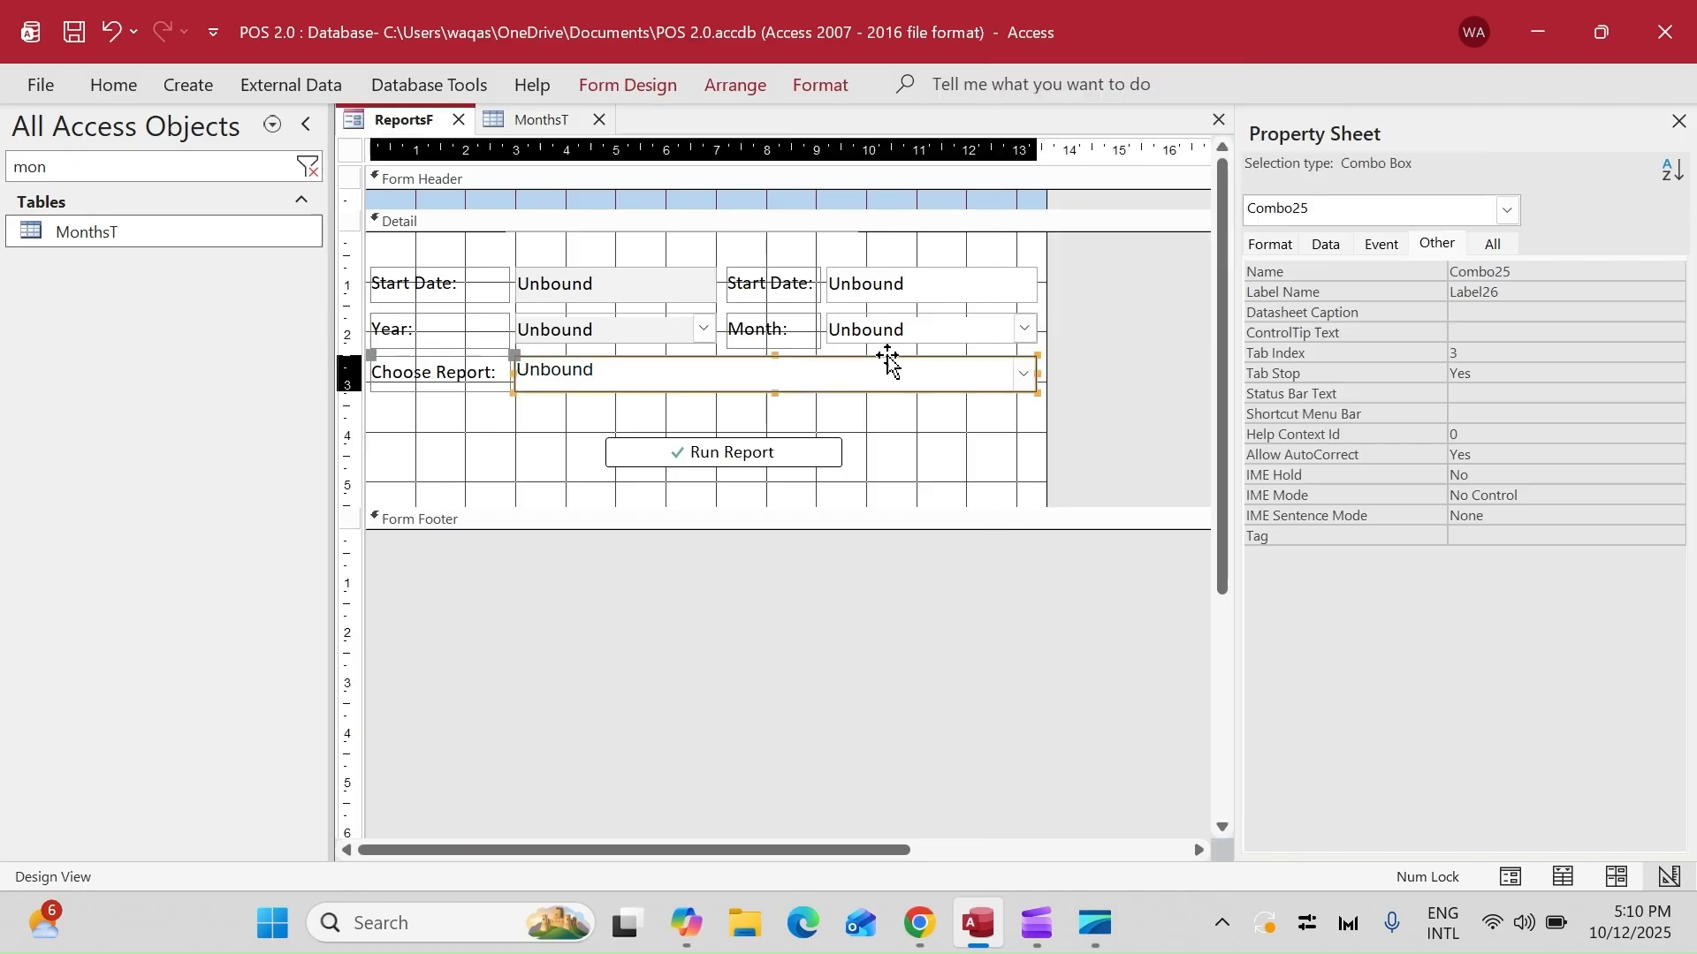
{"action": "left_click", "coordinate": [1255, 247]}
{"action": "left_click", "coordinate": [1382, 477]}
{"action": "key", "text": "ctrl+c"}
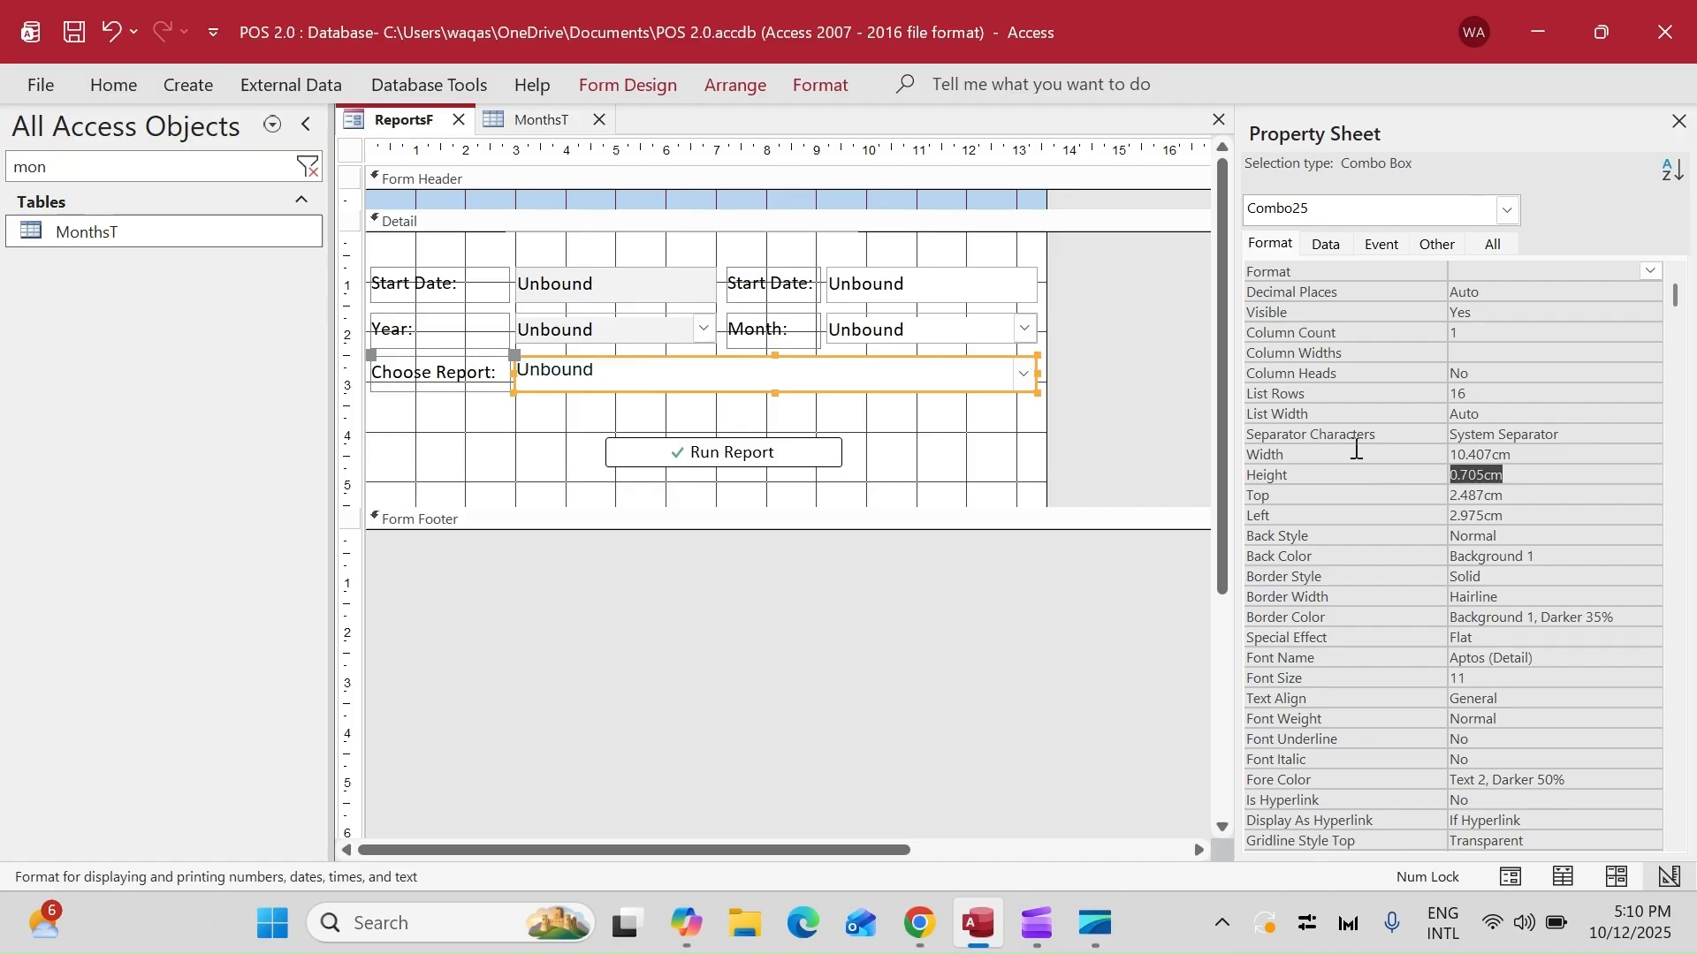
{"action": "left_click", "coordinate": [1073, 334]}
{"action": "left_click_drag", "start_coordinate": [1090, 334], "coordinate": [448, 290]}
{"action": "left_click", "coordinate": [1458, 314]}
{"action": "key", "text": "ctrl+v"}
{"action": "key", "text": "Return"}
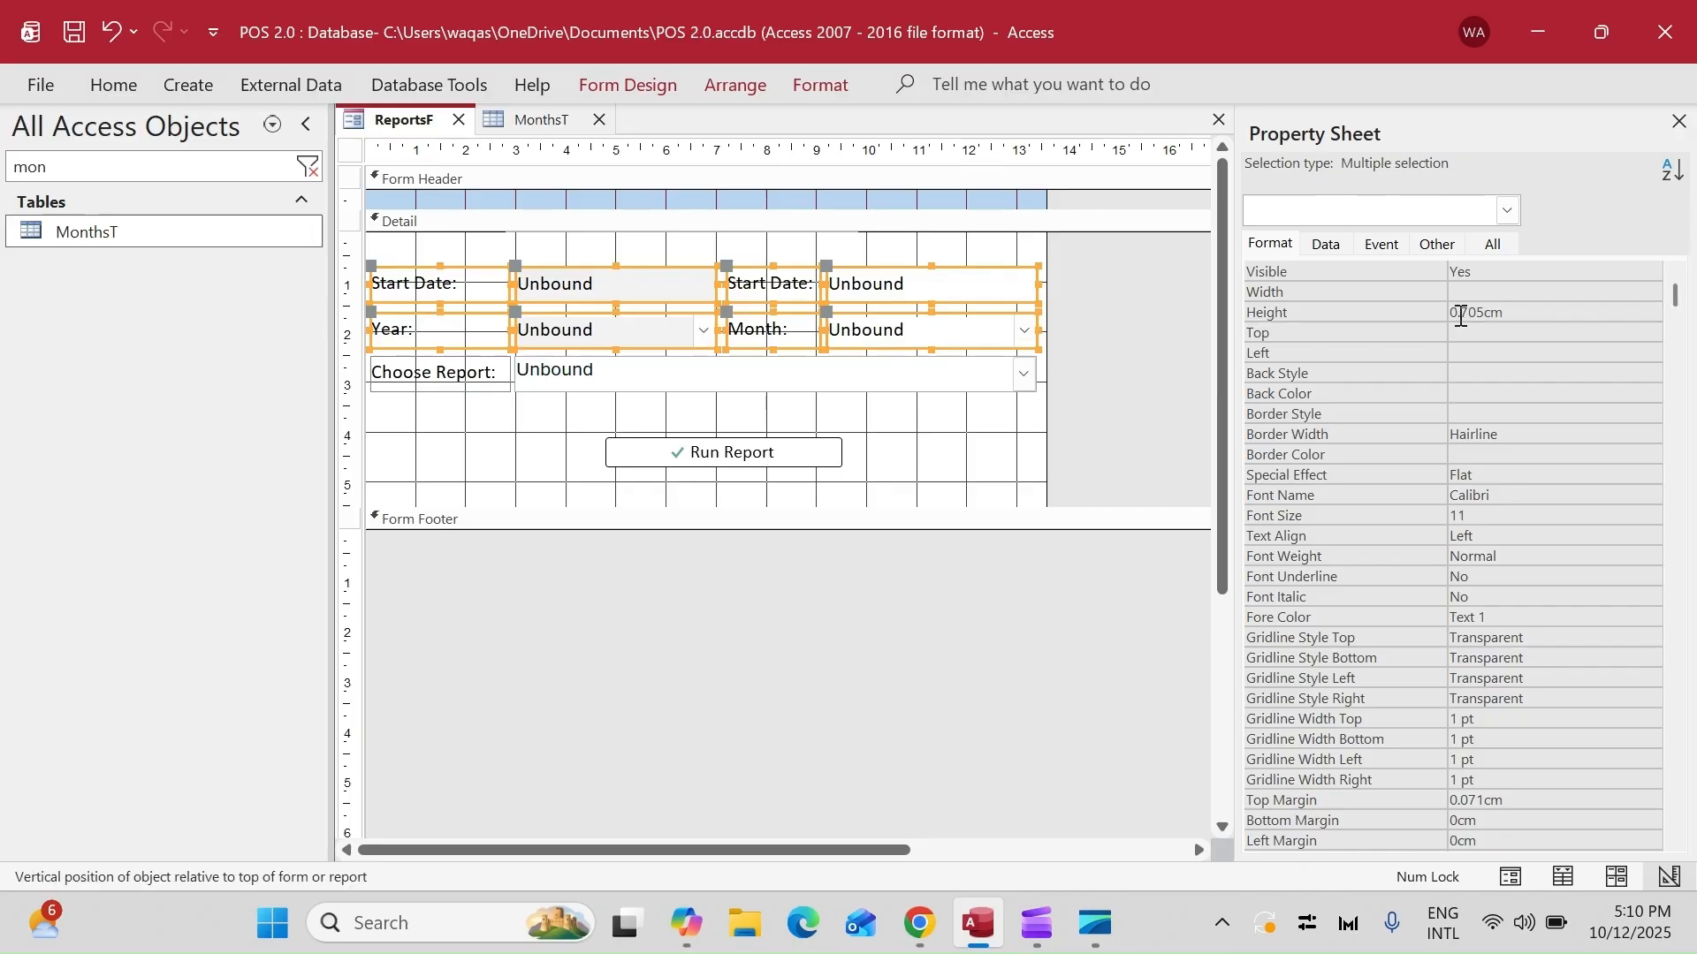
{"action": "left_click", "coordinate": [943, 634]}
{"action": "left_click", "coordinate": [928, 423]}
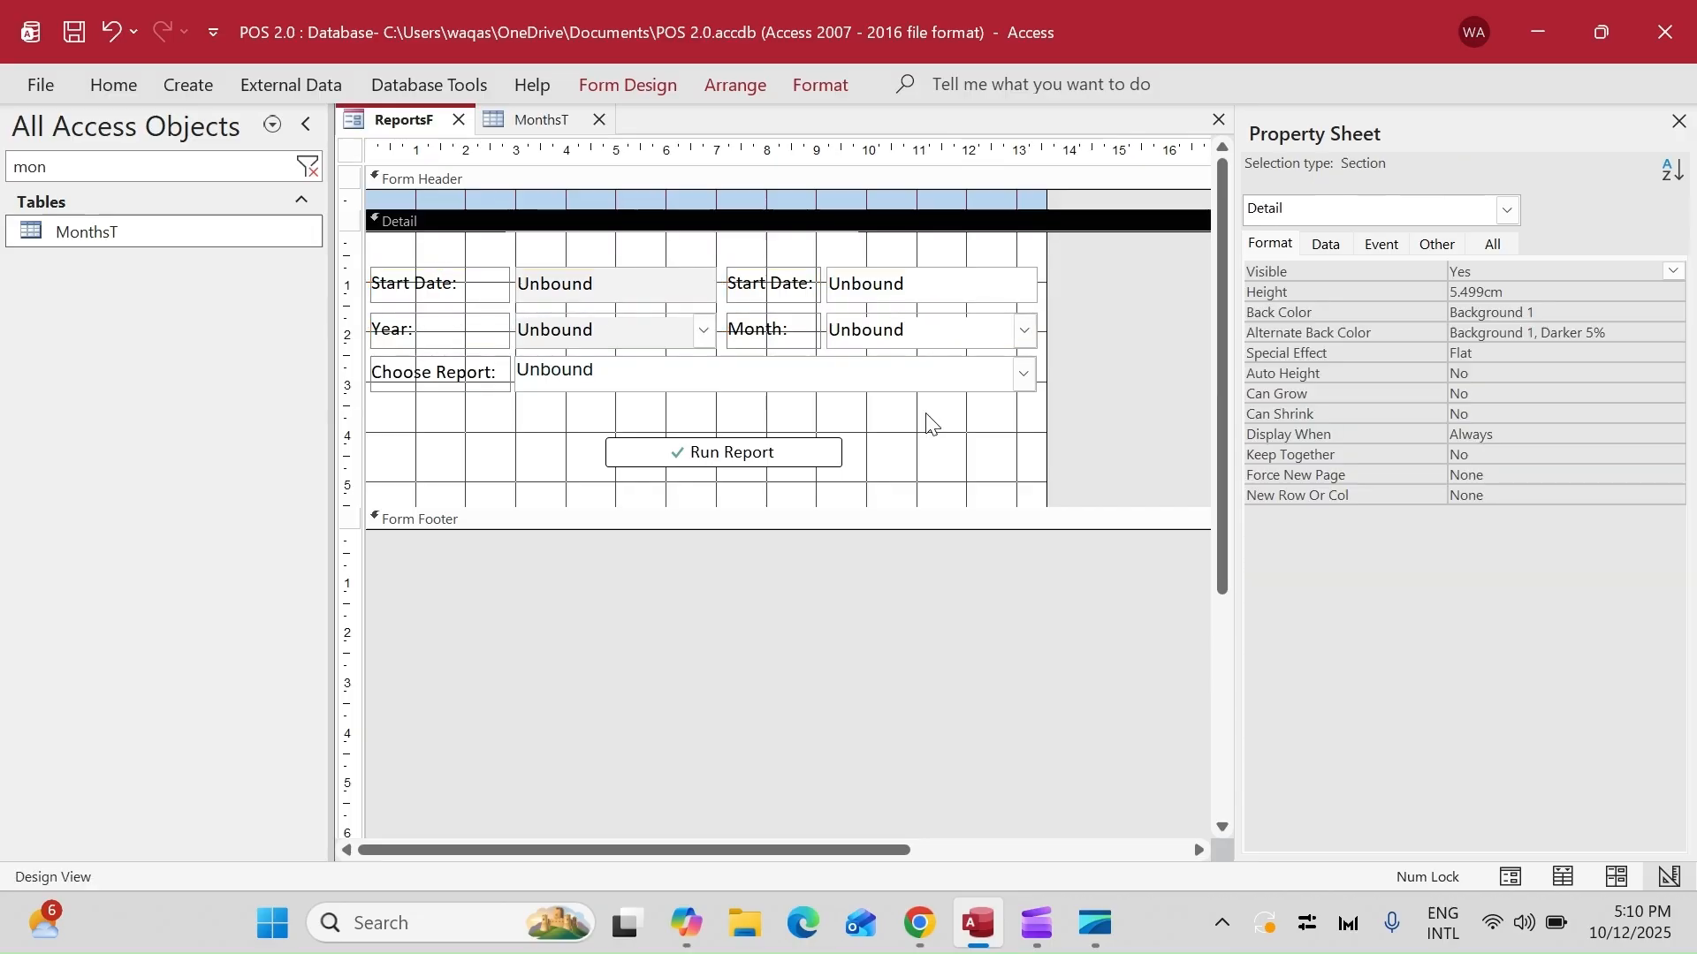
- Build the row source query of the cboMonths combo box from MonthsT with the fields MonthID and MonthName
{"action": "left_click", "coordinate": [758, 329]}
{"action": "left_click", "coordinate": [756, 334]}
{"action": "left_click", "coordinate": [959, 428]}
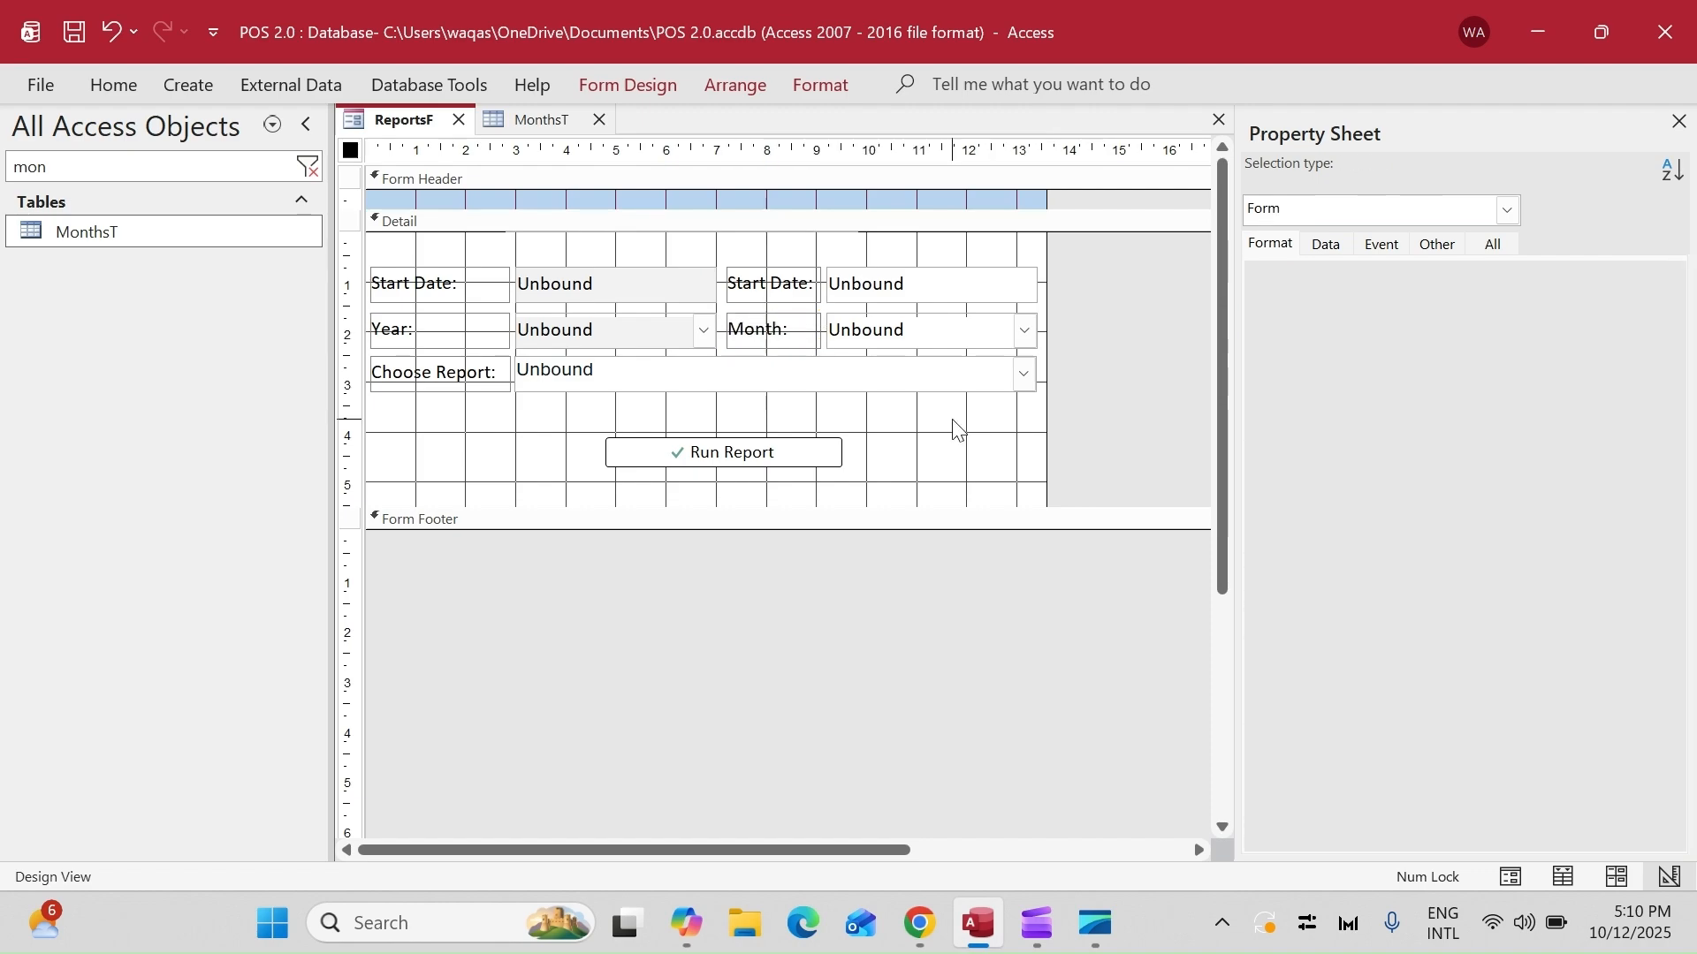
{"action": "left_click", "coordinate": [951, 333]}
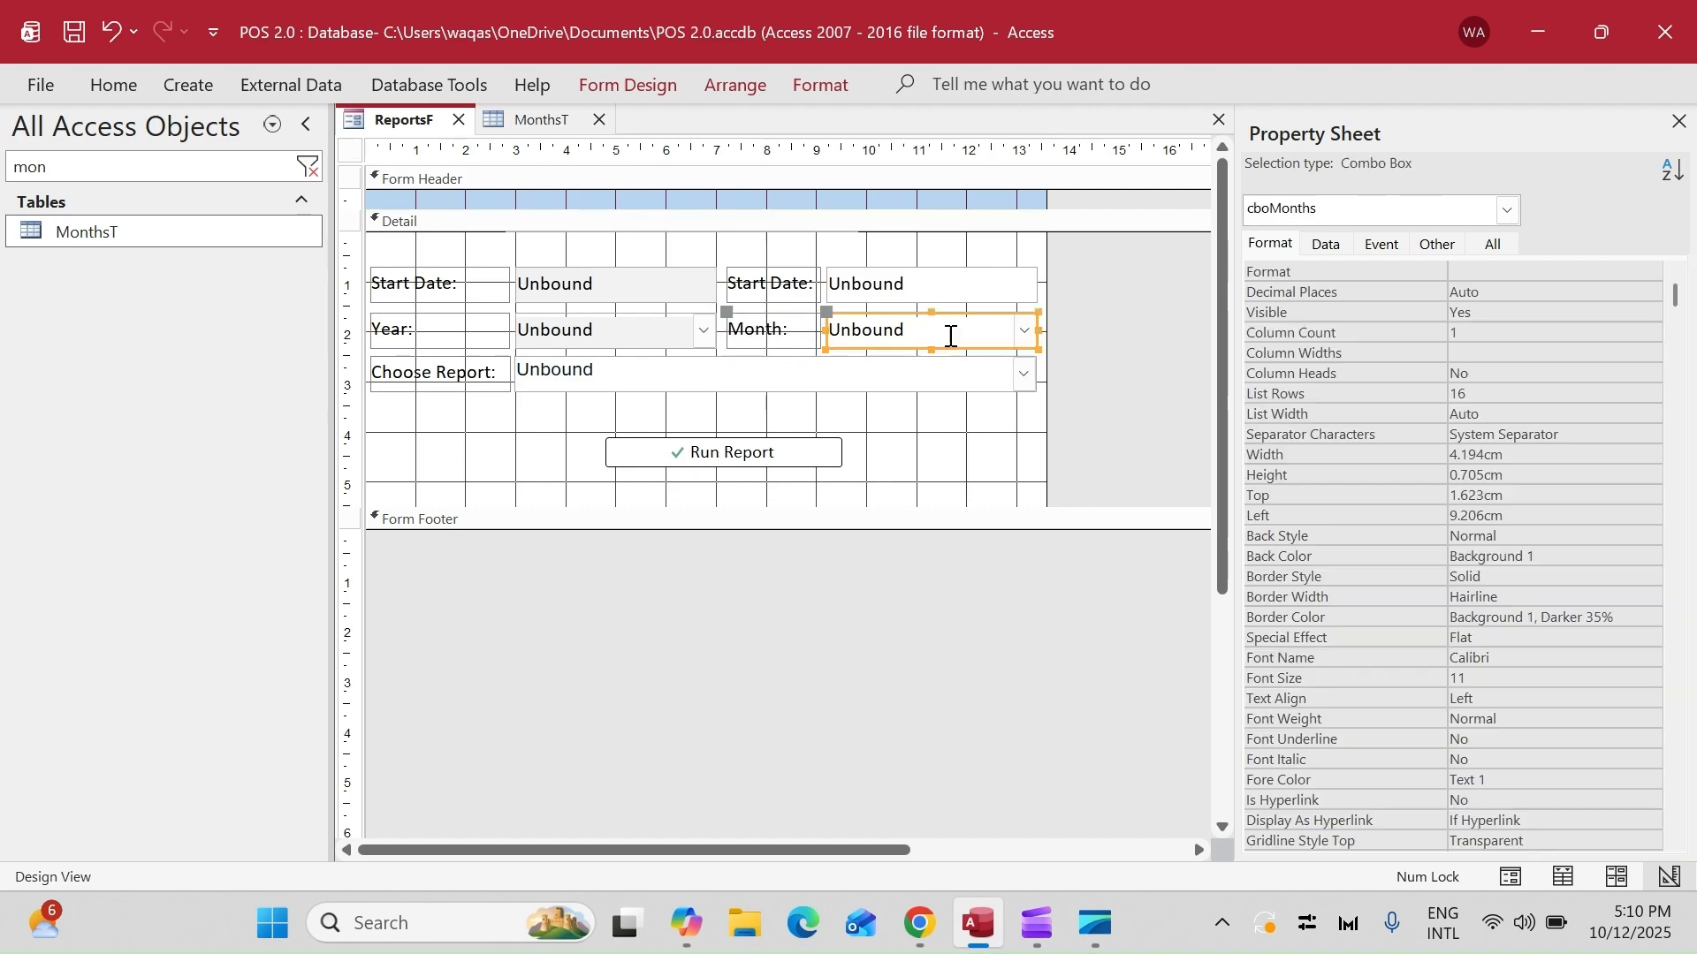
{"action": "left_click", "coordinate": [1344, 241]}
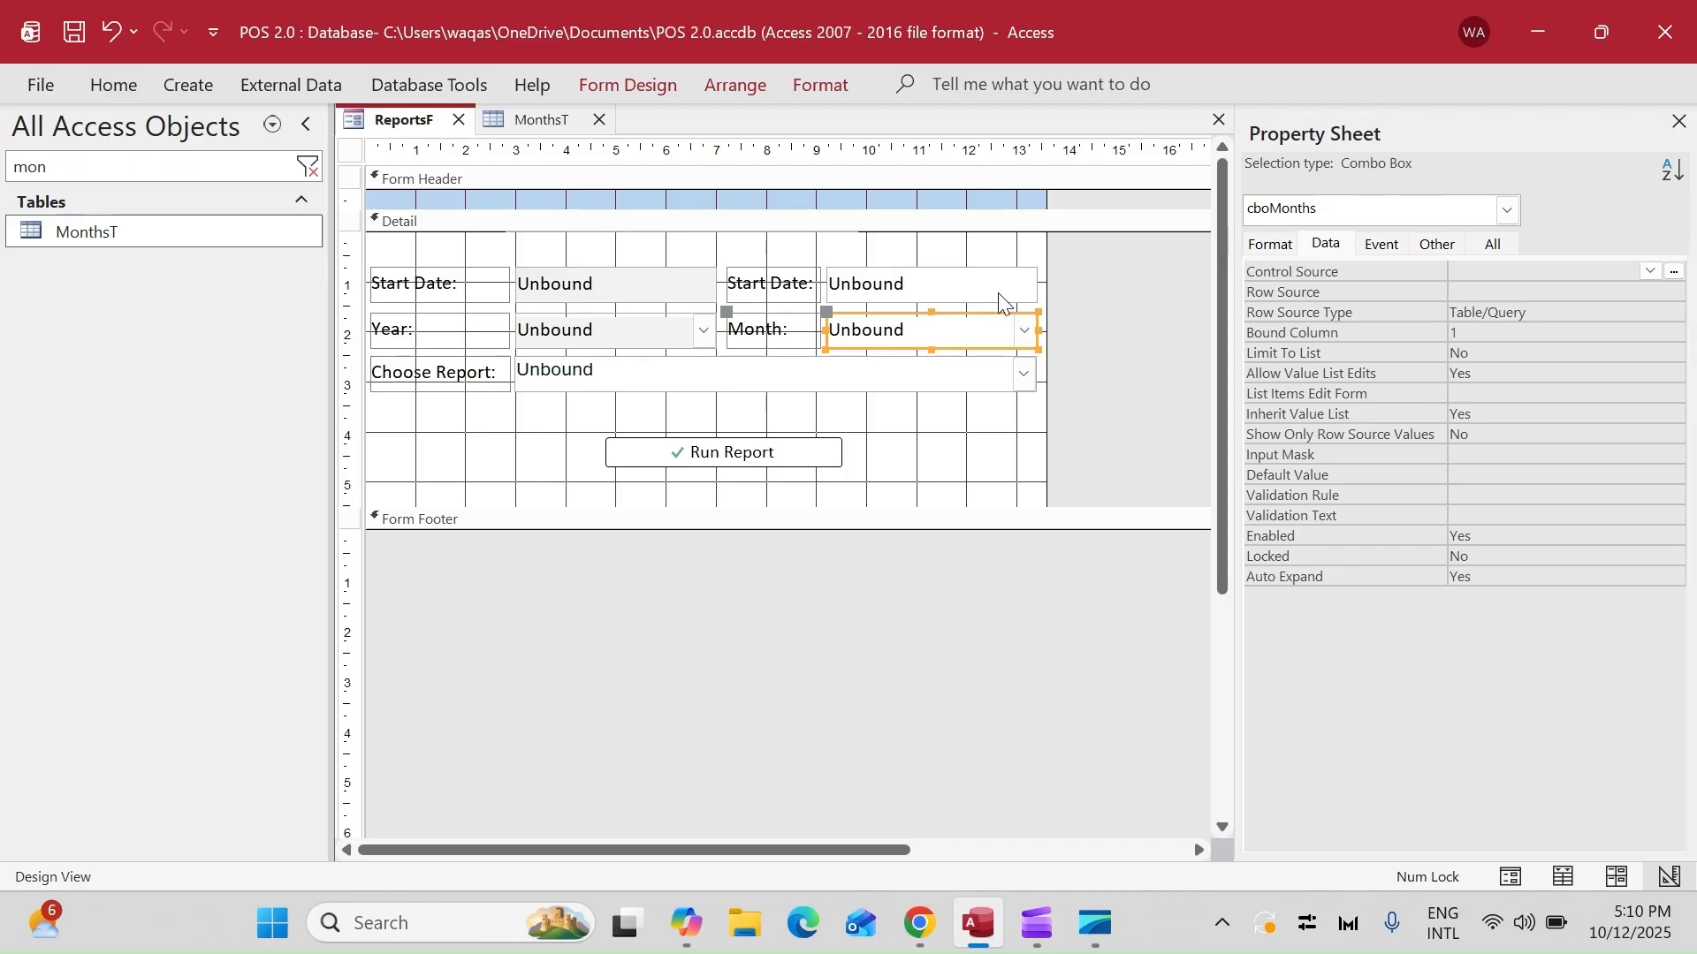
{"action": "left_click", "coordinate": [1549, 290]}
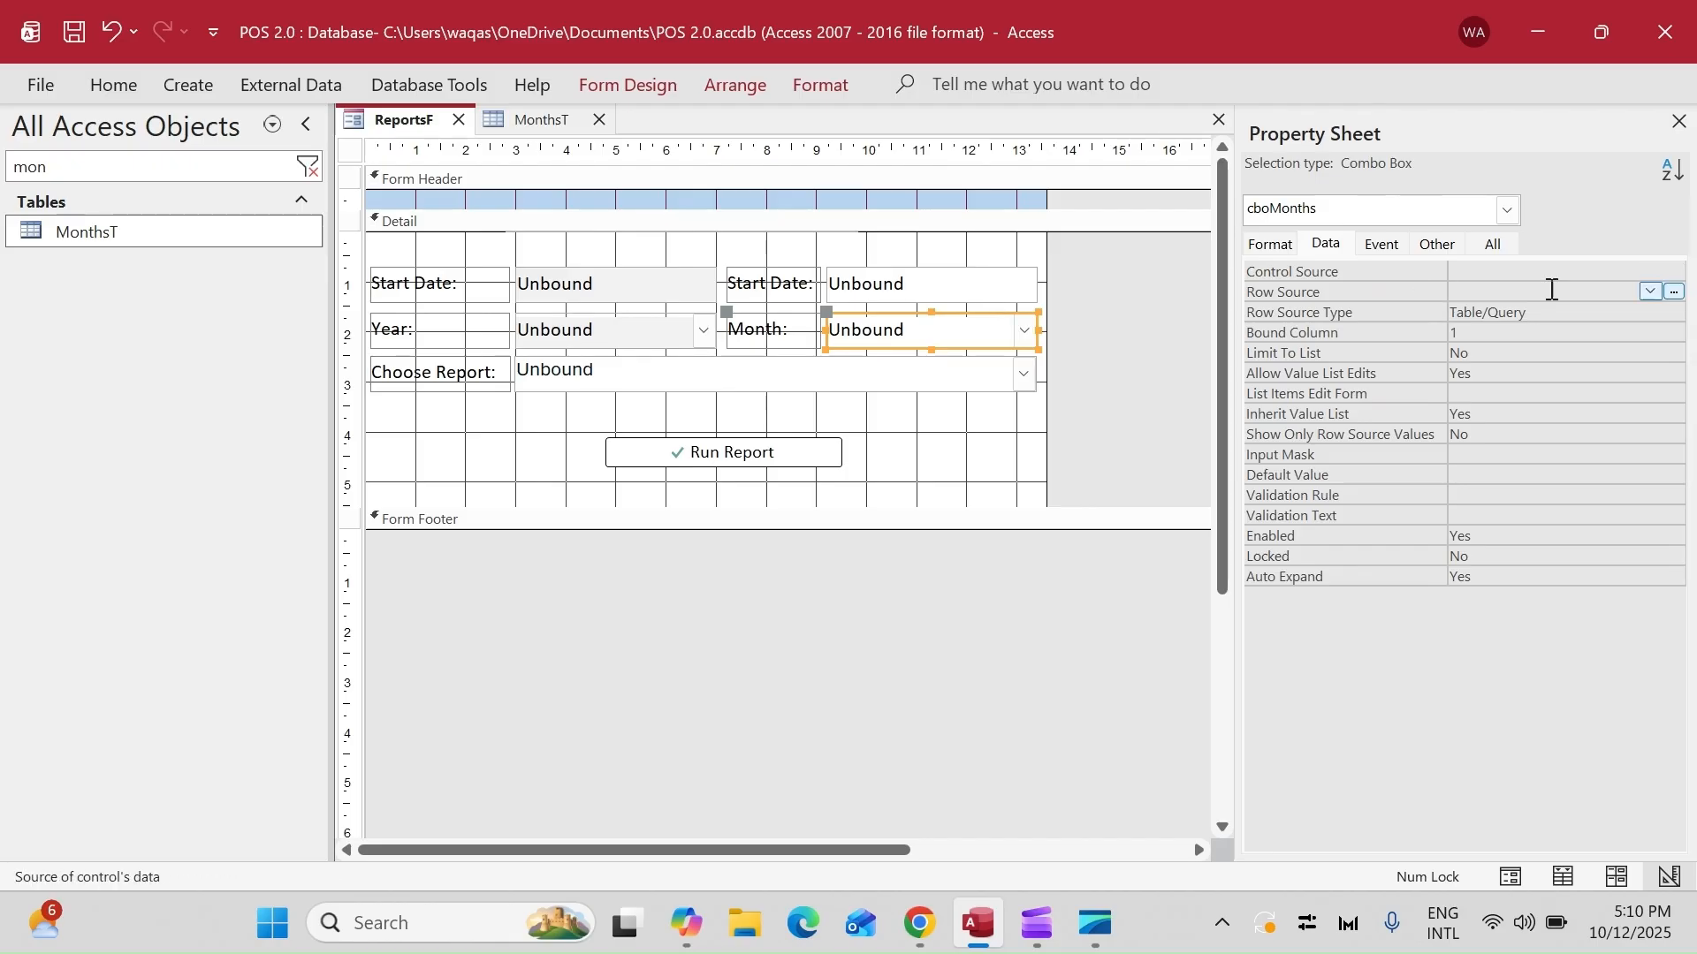
{"action": "left_click", "coordinate": [1674, 292]}
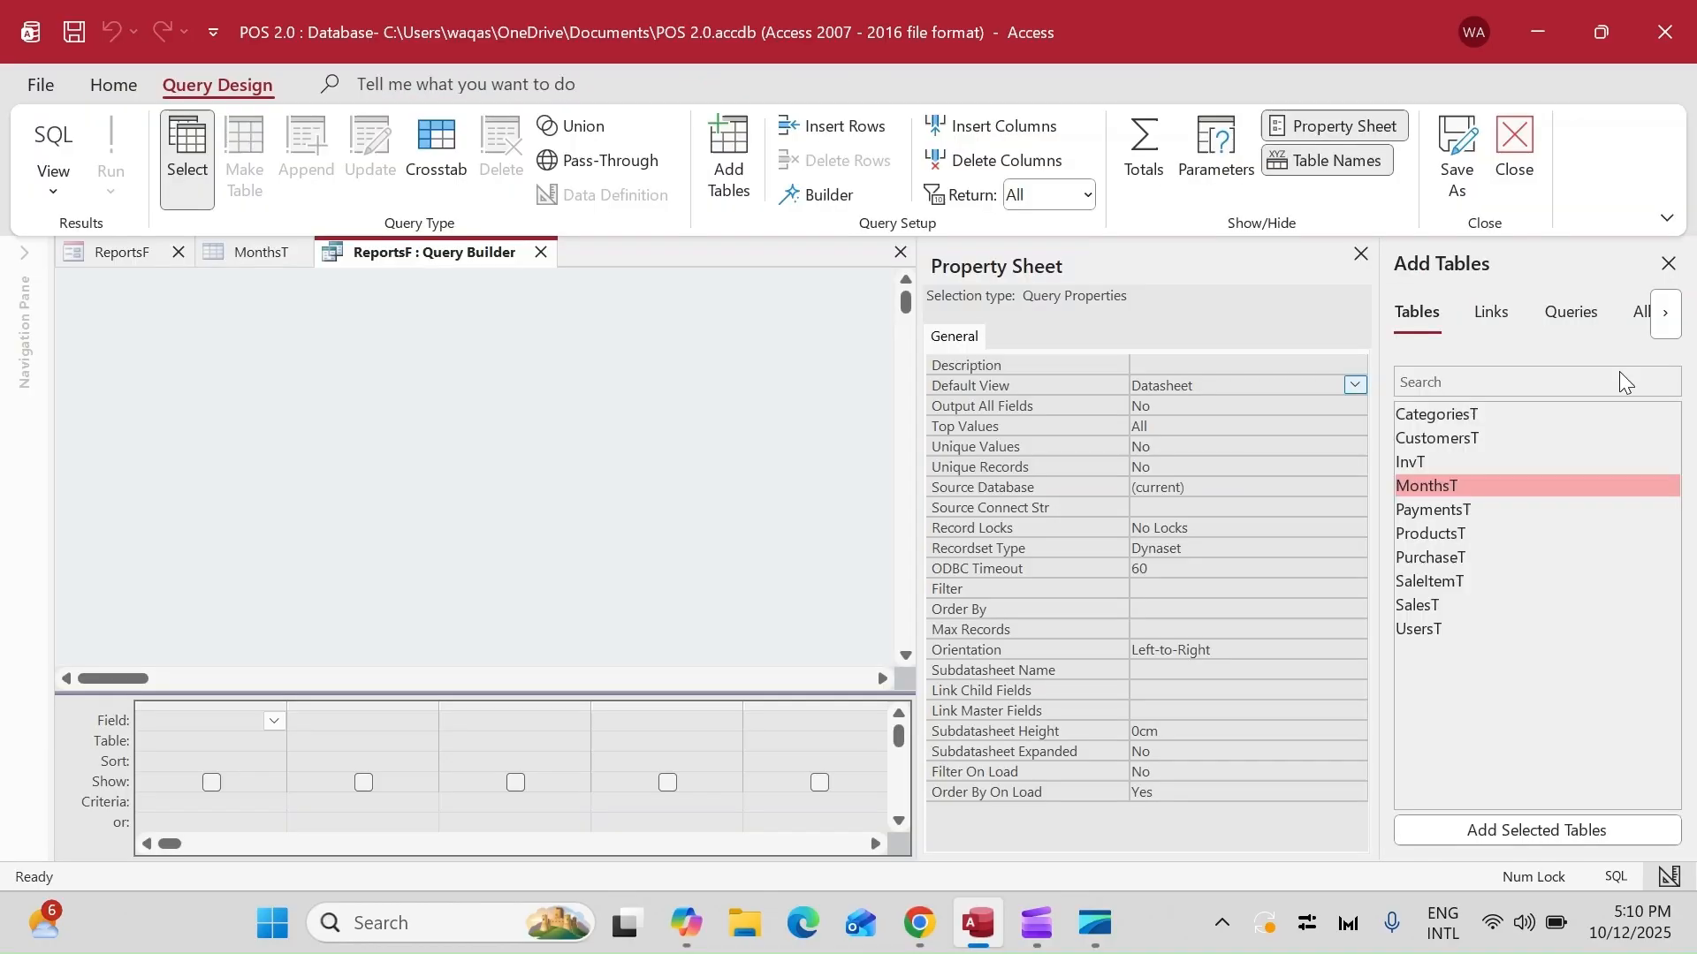
{"action": "double_click", "coordinate": [1426, 488]}
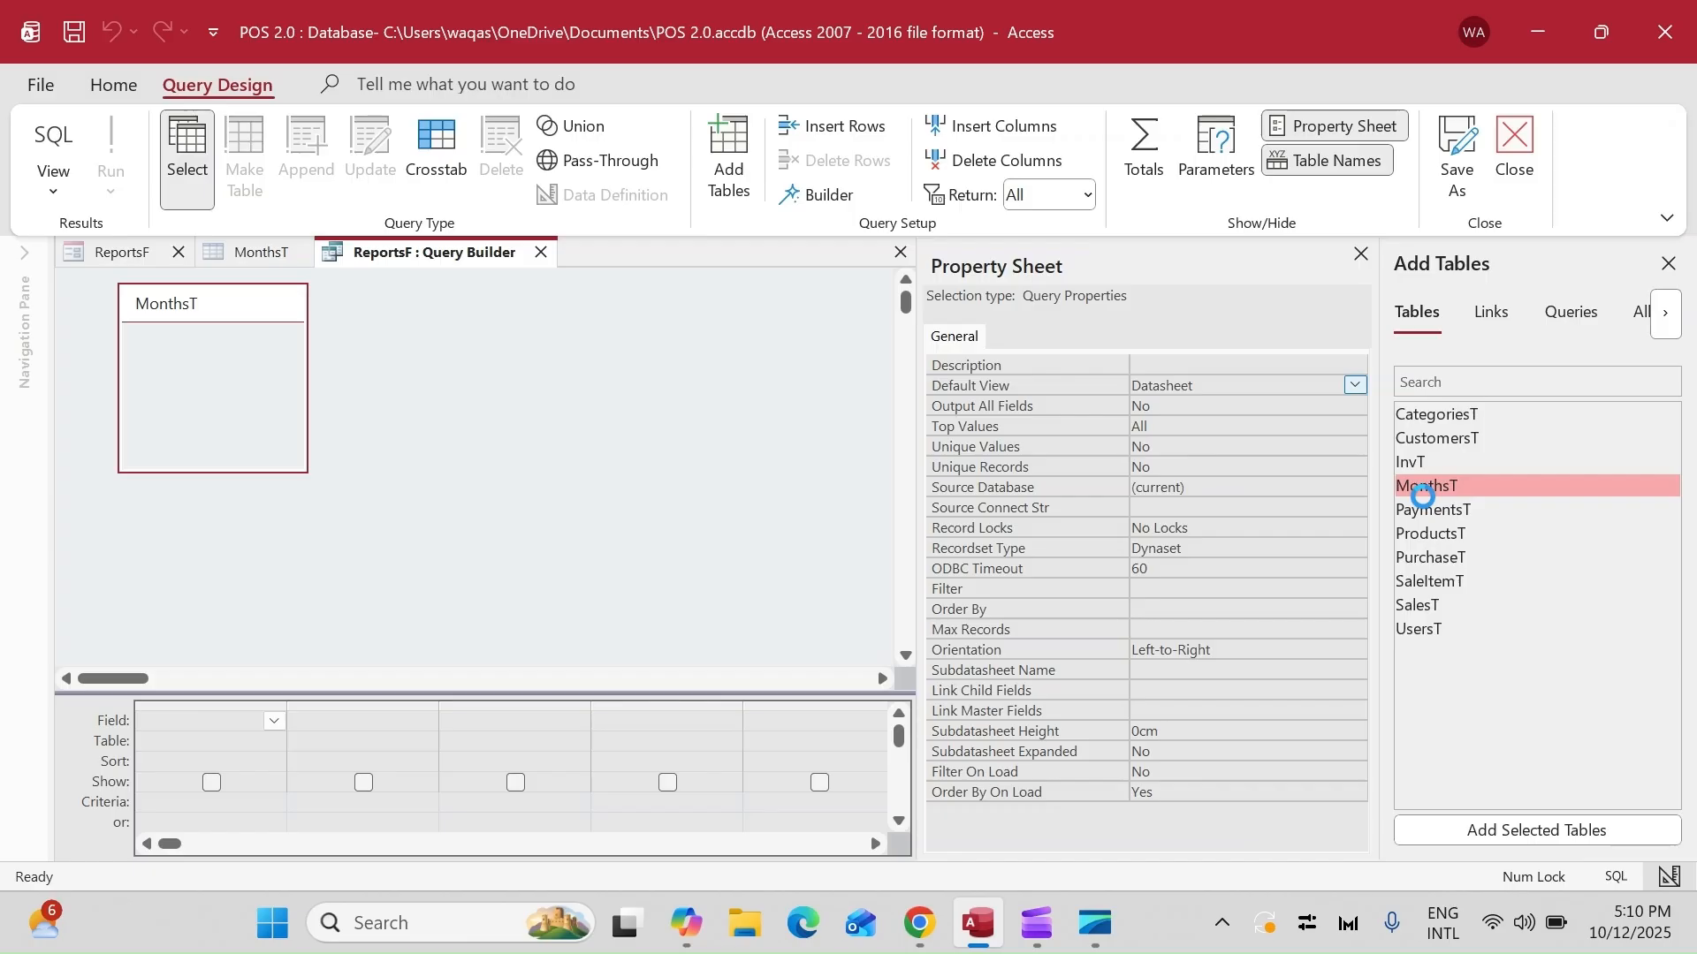
{"action": "double_click", "coordinate": [212, 358]}
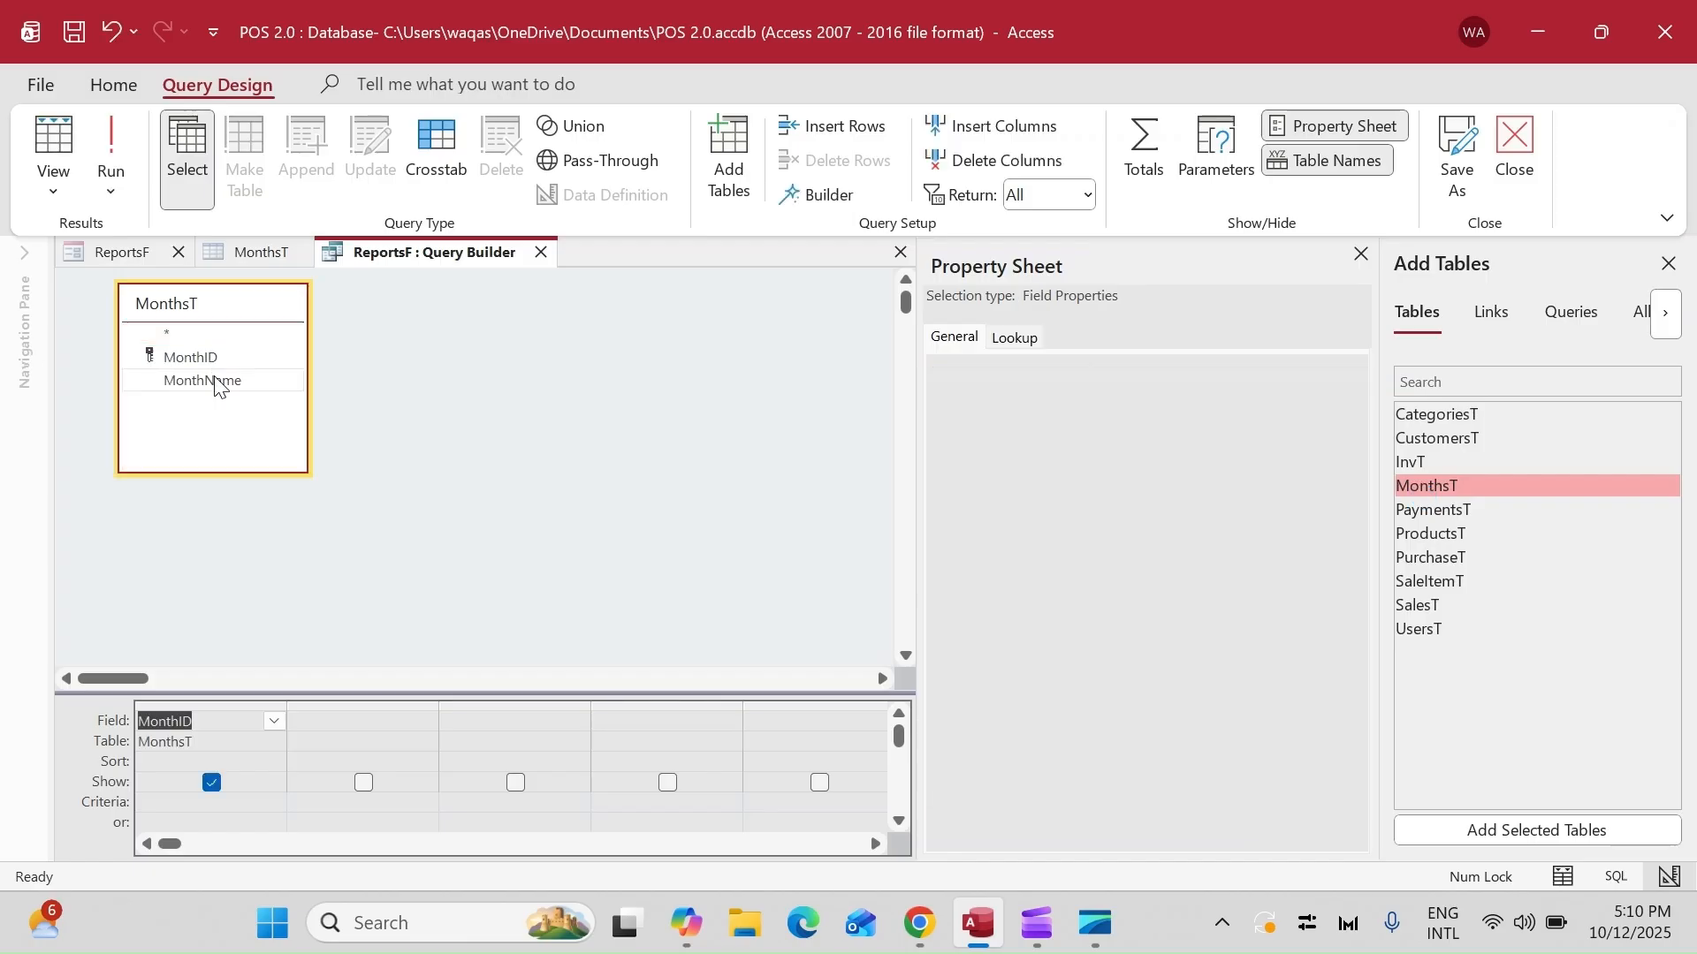
{"action": "double_click", "coordinate": [215, 381]}
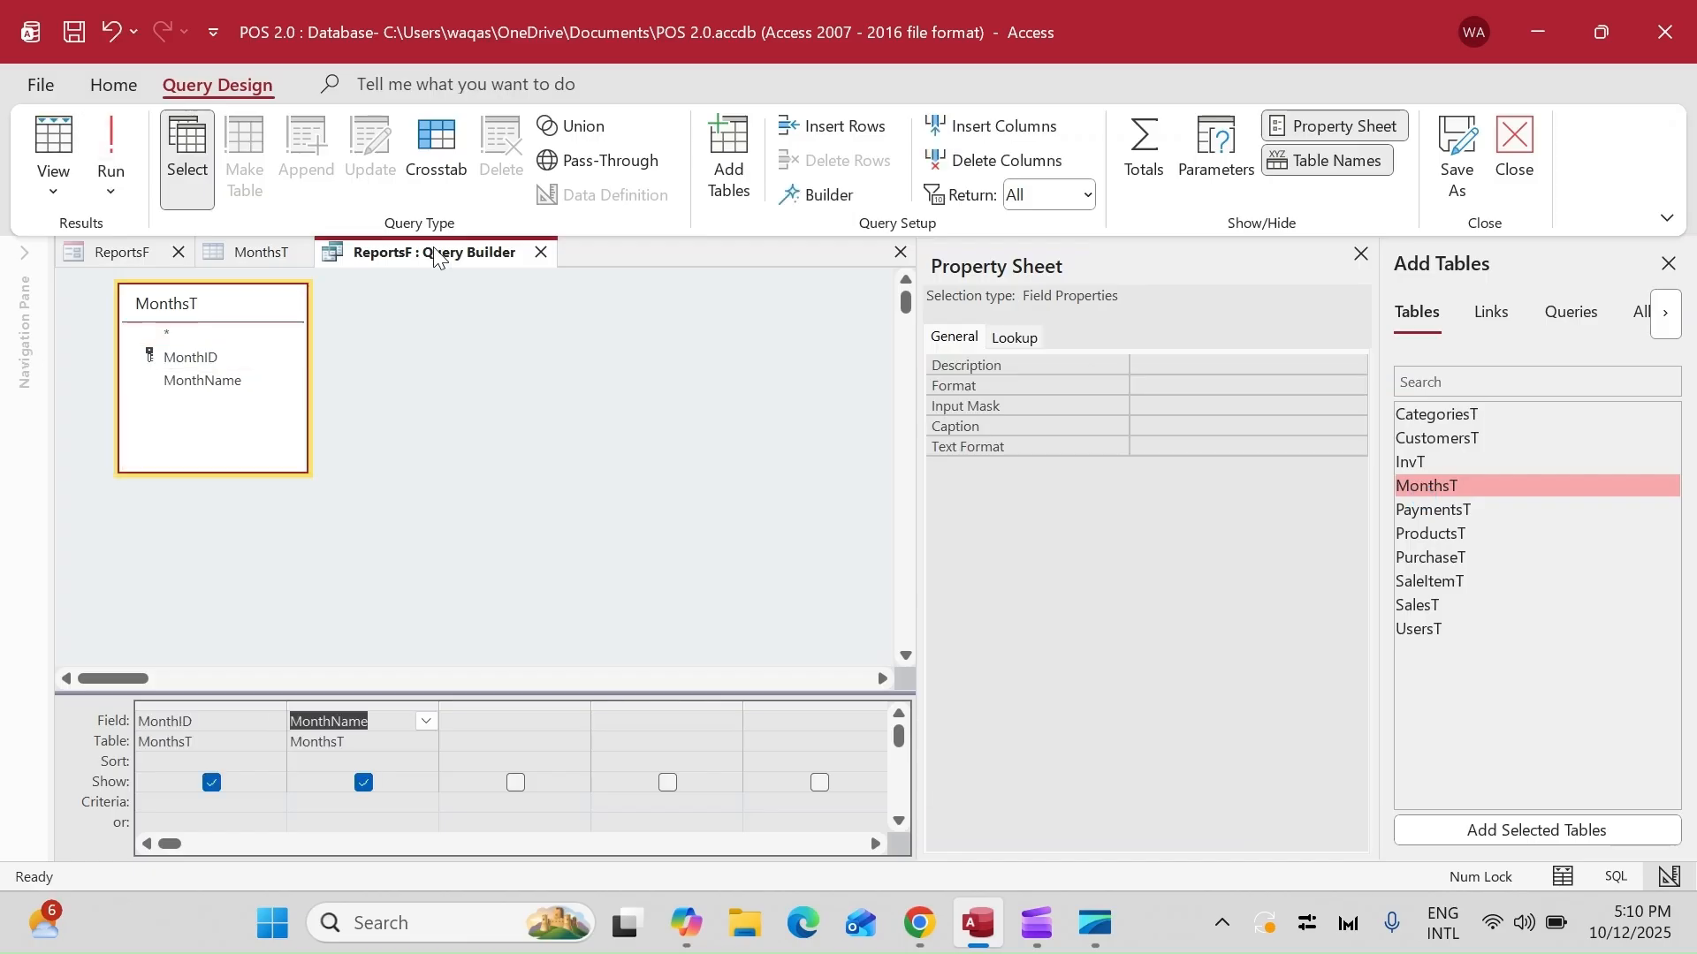
{"action": "left_click", "coordinate": [541, 252]}
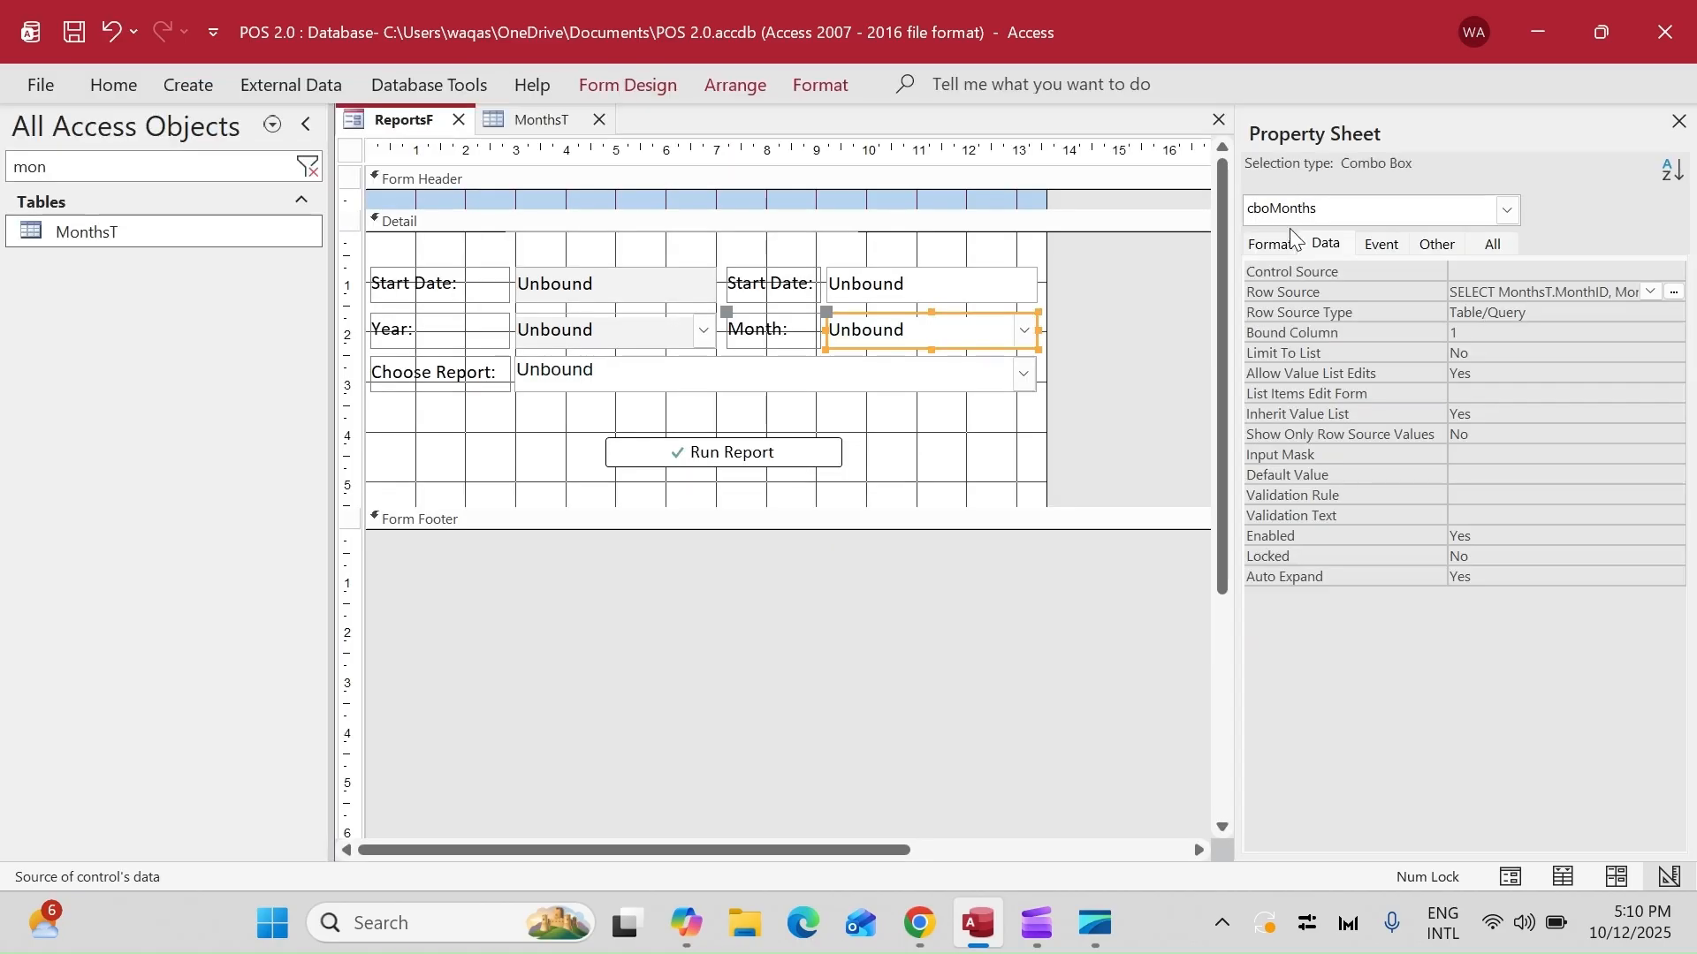
- Set the cboMonths combo box to a column count of 2 and column widths of 0cm;1cm
{"action": "left_click", "coordinate": [1290, 231]}
{"action": "left_click", "coordinate": [1344, 324]}
{"action": "type", "text": "2"}
{"action": "key", "text": "Return"}
{"action": "type", "text": "0cm;"}
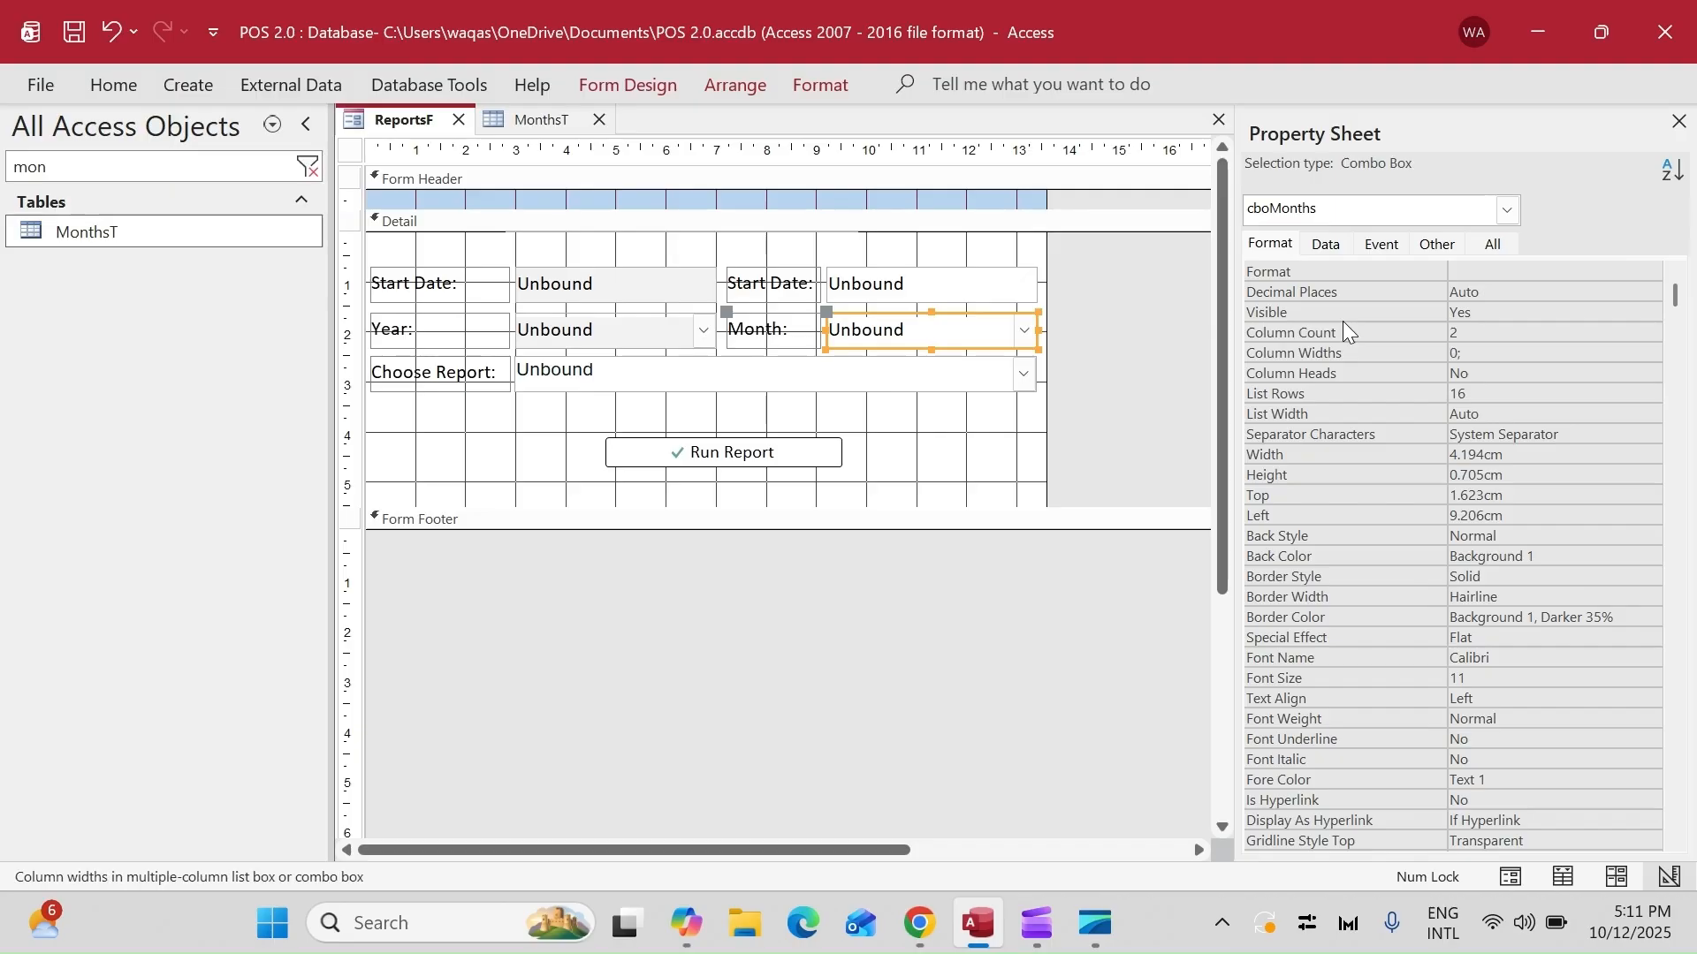
{"action": "type", "text": "1"}
{"action": "key", "text": "Return"}
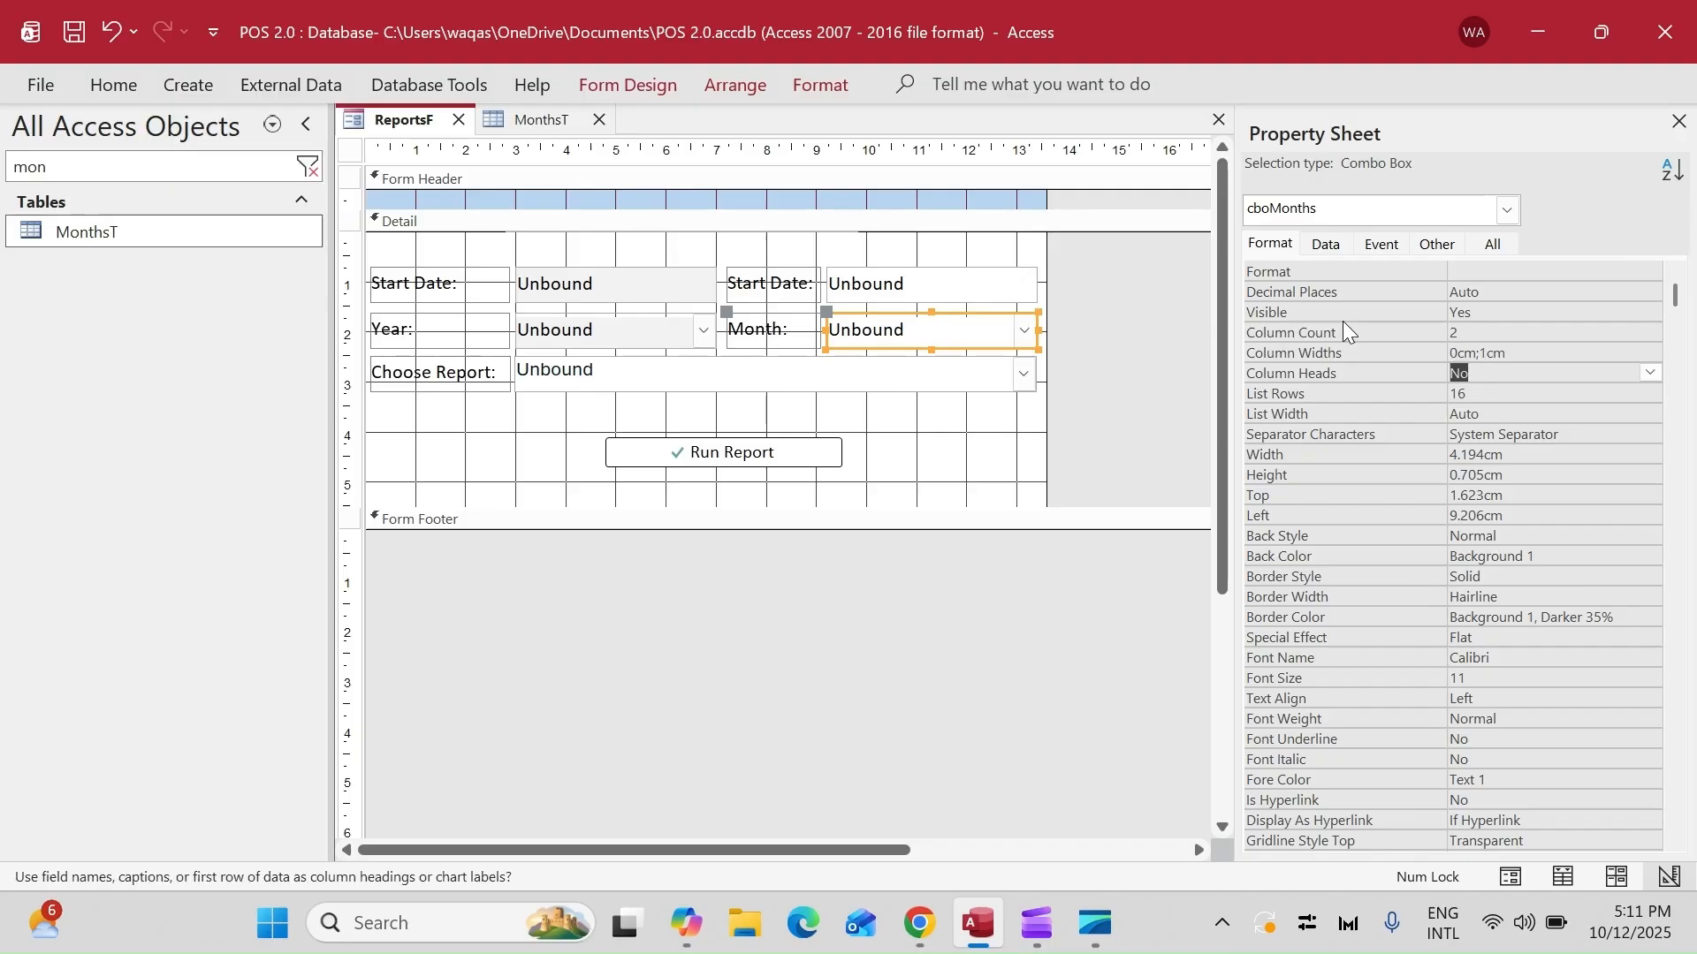
- Set the row source type of the cboYear combo box to Value List
{"action": "left_click", "coordinate": [601, 320]}
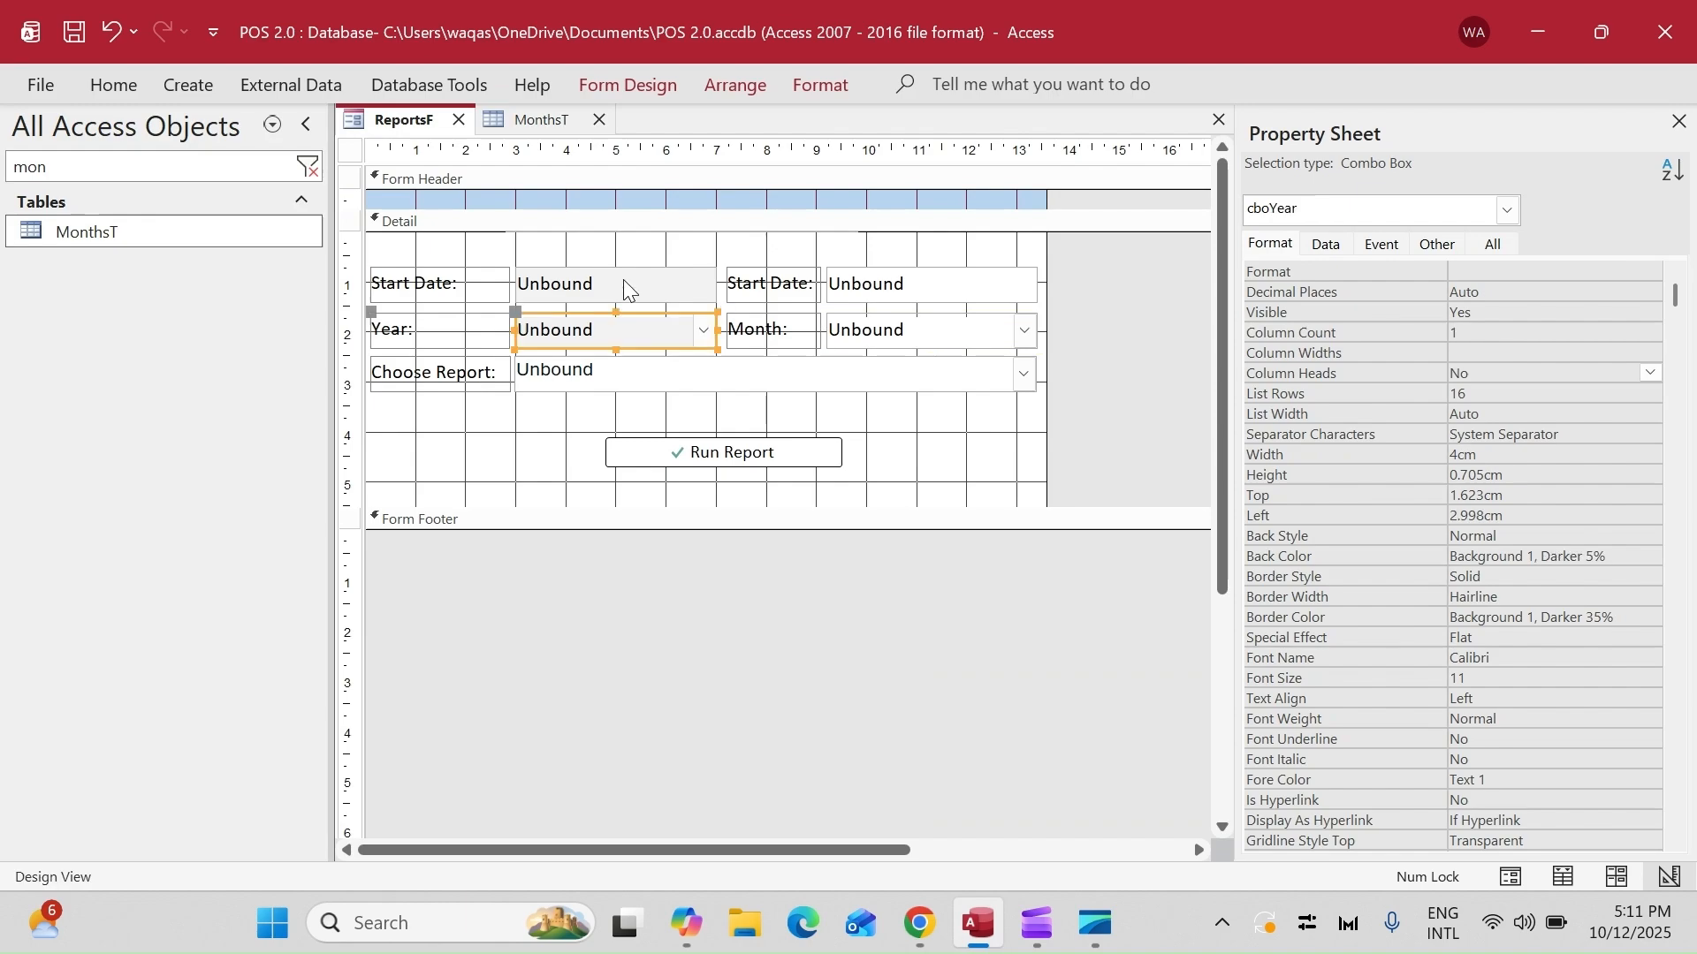
{"action": "left_click", "coordinate": [1325, 246]}
{"action": "left_click", "coordinate": [1472, 291]}
{"action": "left_click", "coordinate": [1673, 315]}
{"action": "left_click", "coordinate": [1674, 313]}
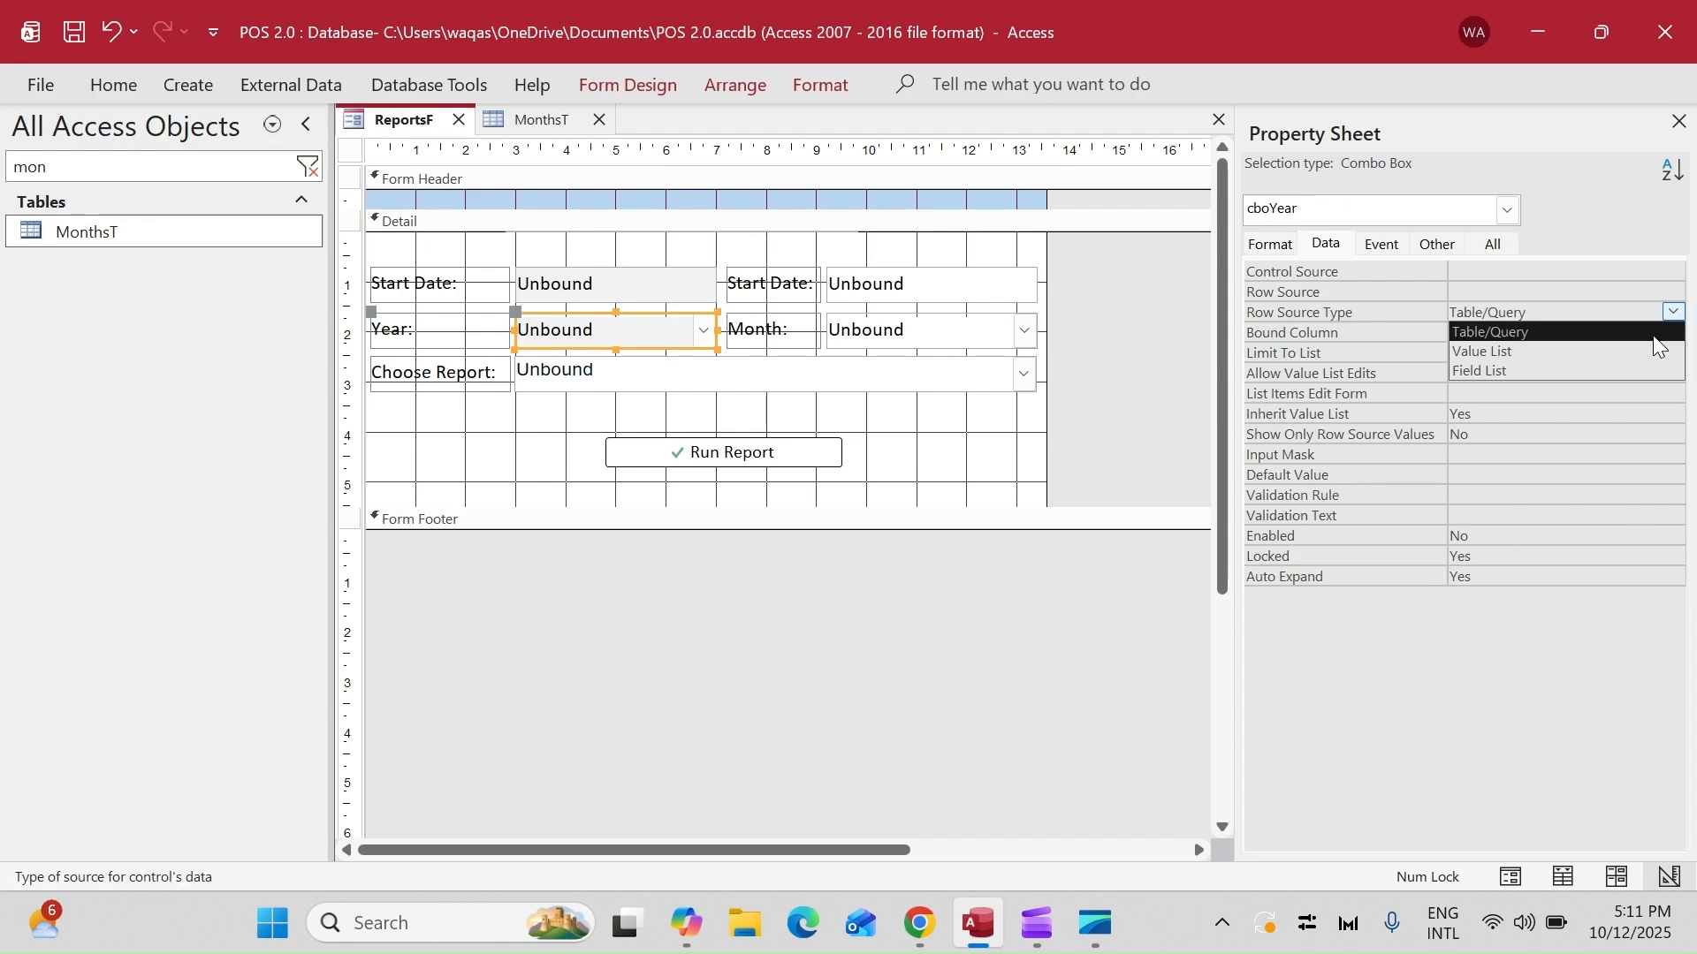
{"action": "left_click", "coordinate": [1643, 352]}
{"action": "left_click", "coordinate": [1670, 291]}
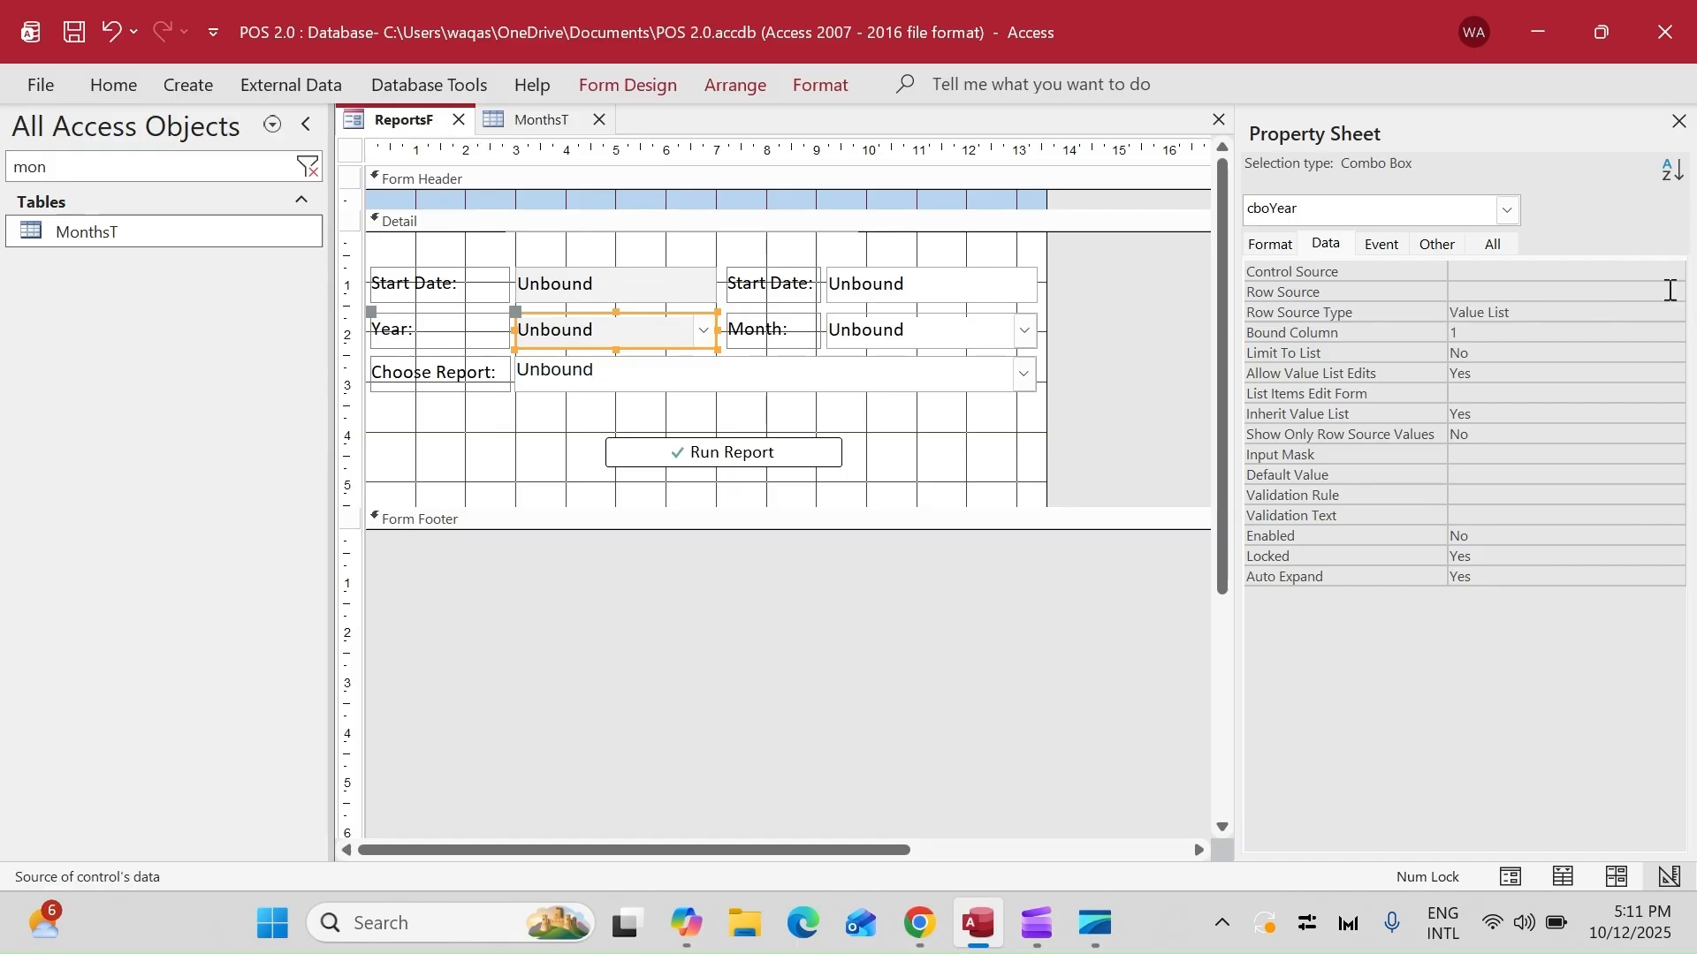
{"action": "left_click", "coordinate": [1671, 317]}
{"action": "left_click", "coordinate": [1673, 313]}
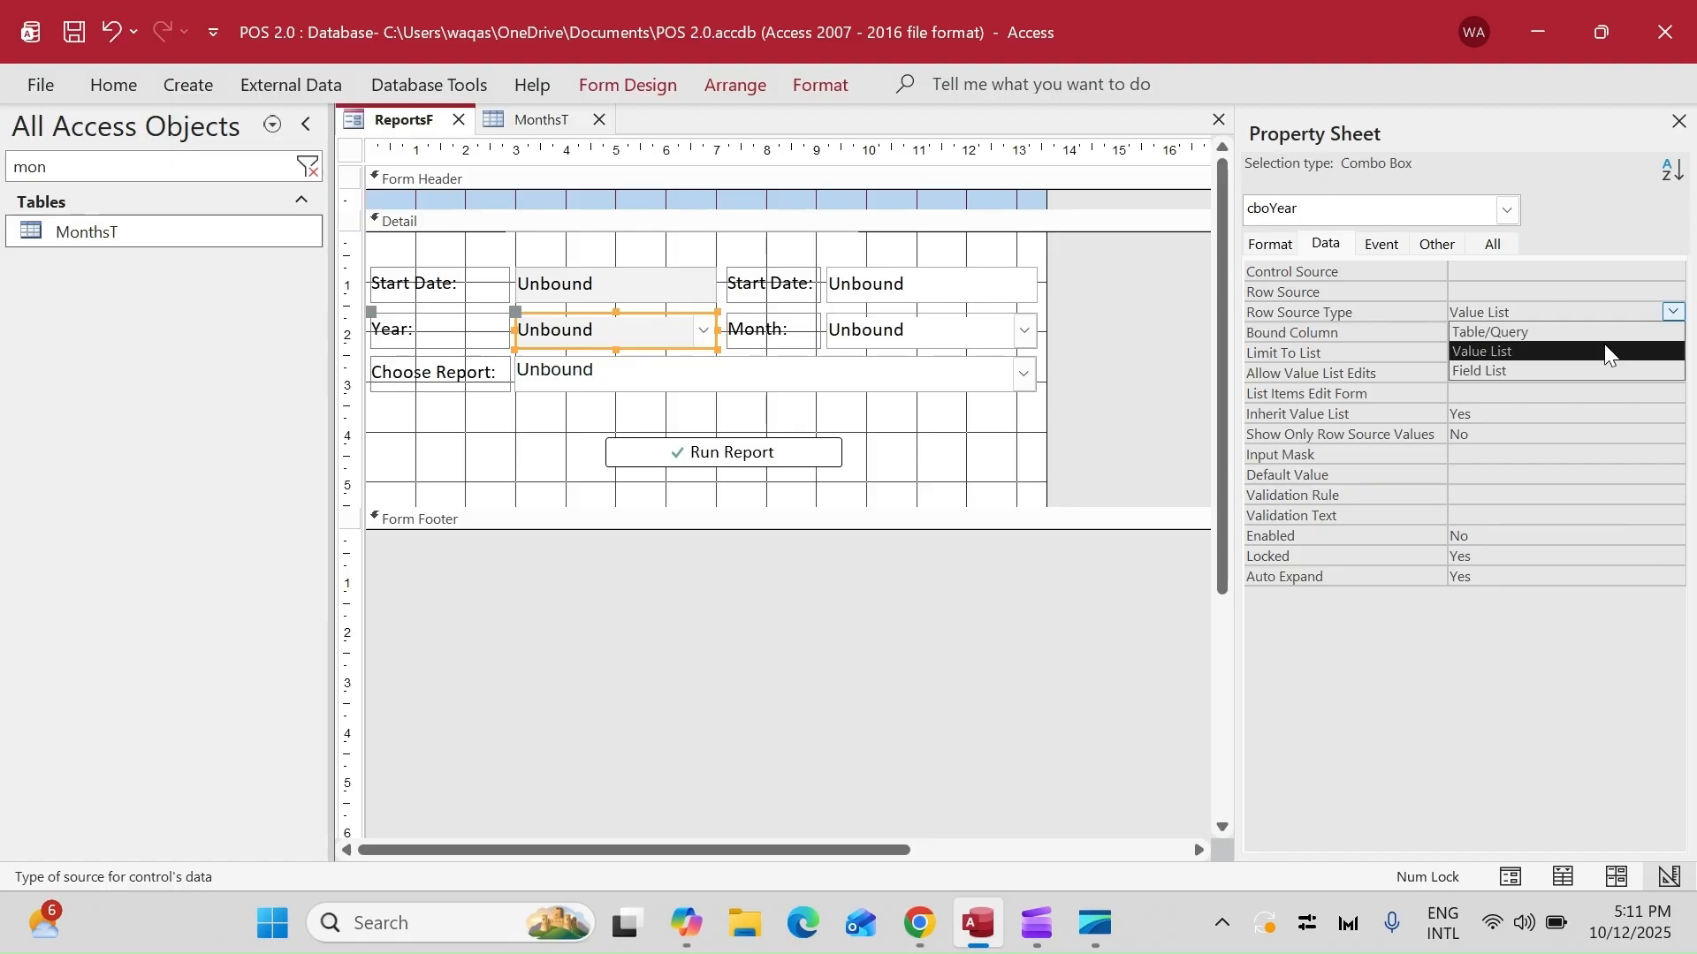
{"action": "left_click", "coordinate": [1606, 353]}
{"action": "left_click", "coordinate": [1578, 340]}
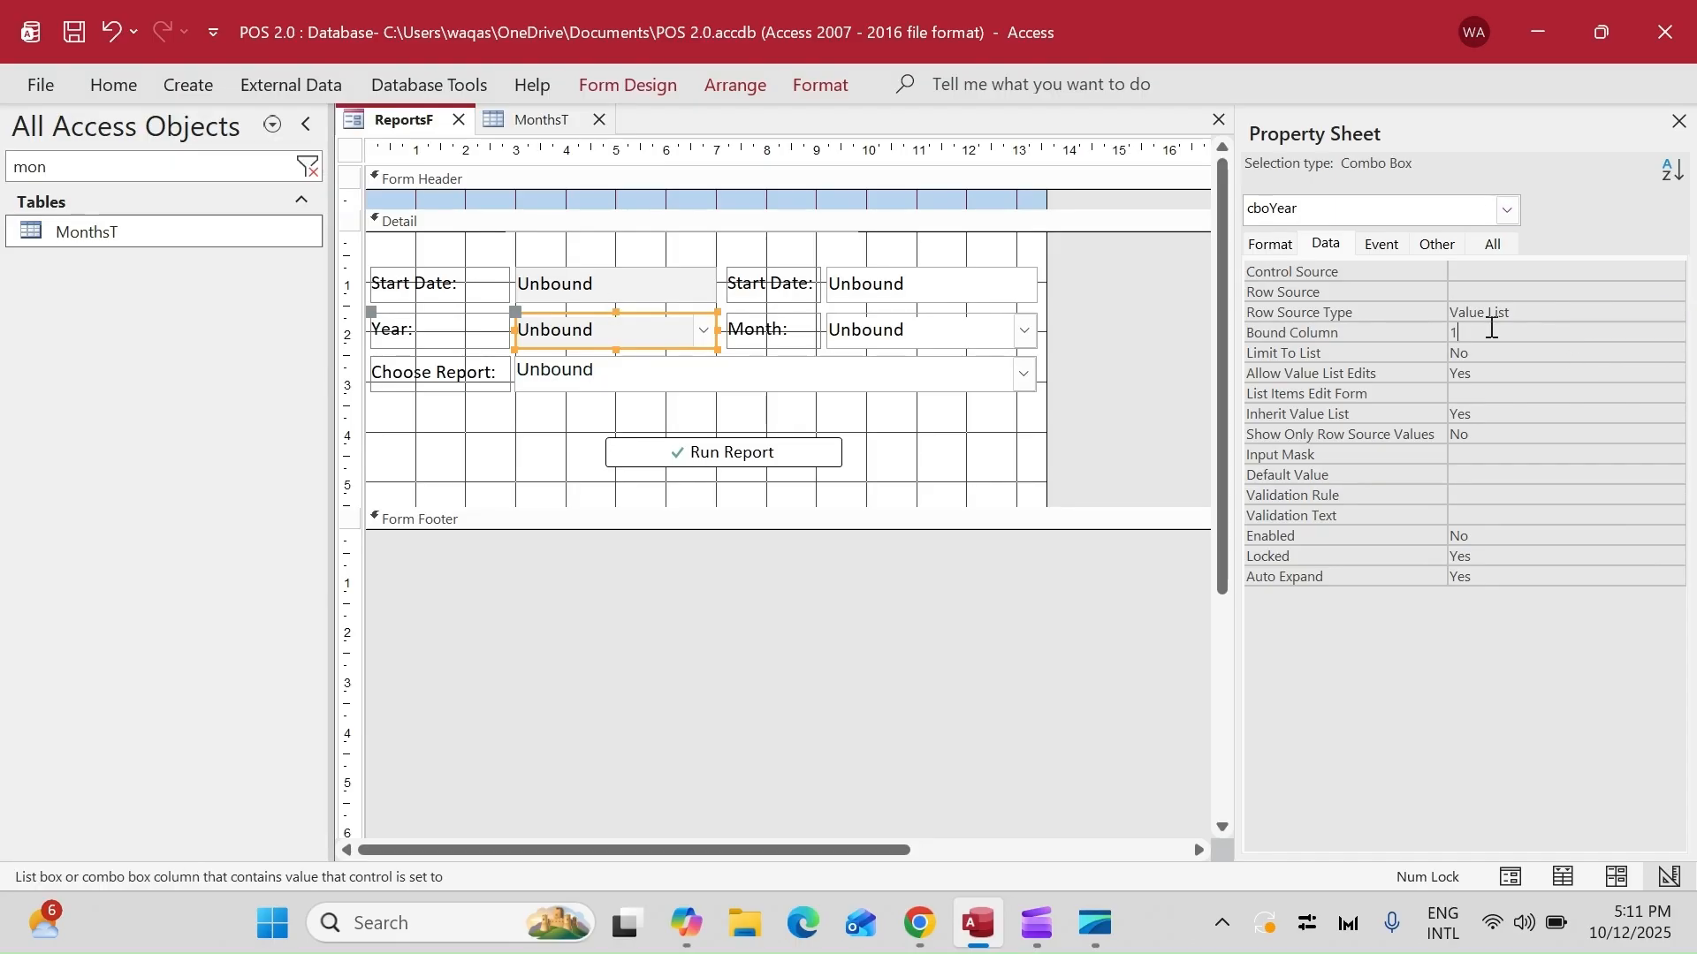
- Enter 2025;2026;2027 as the row source of the cboYear combo box
{"action": "left_click", "coordinate": [1494, 287]}
{"action": "left_click", "coordinate": [1529, 268]}
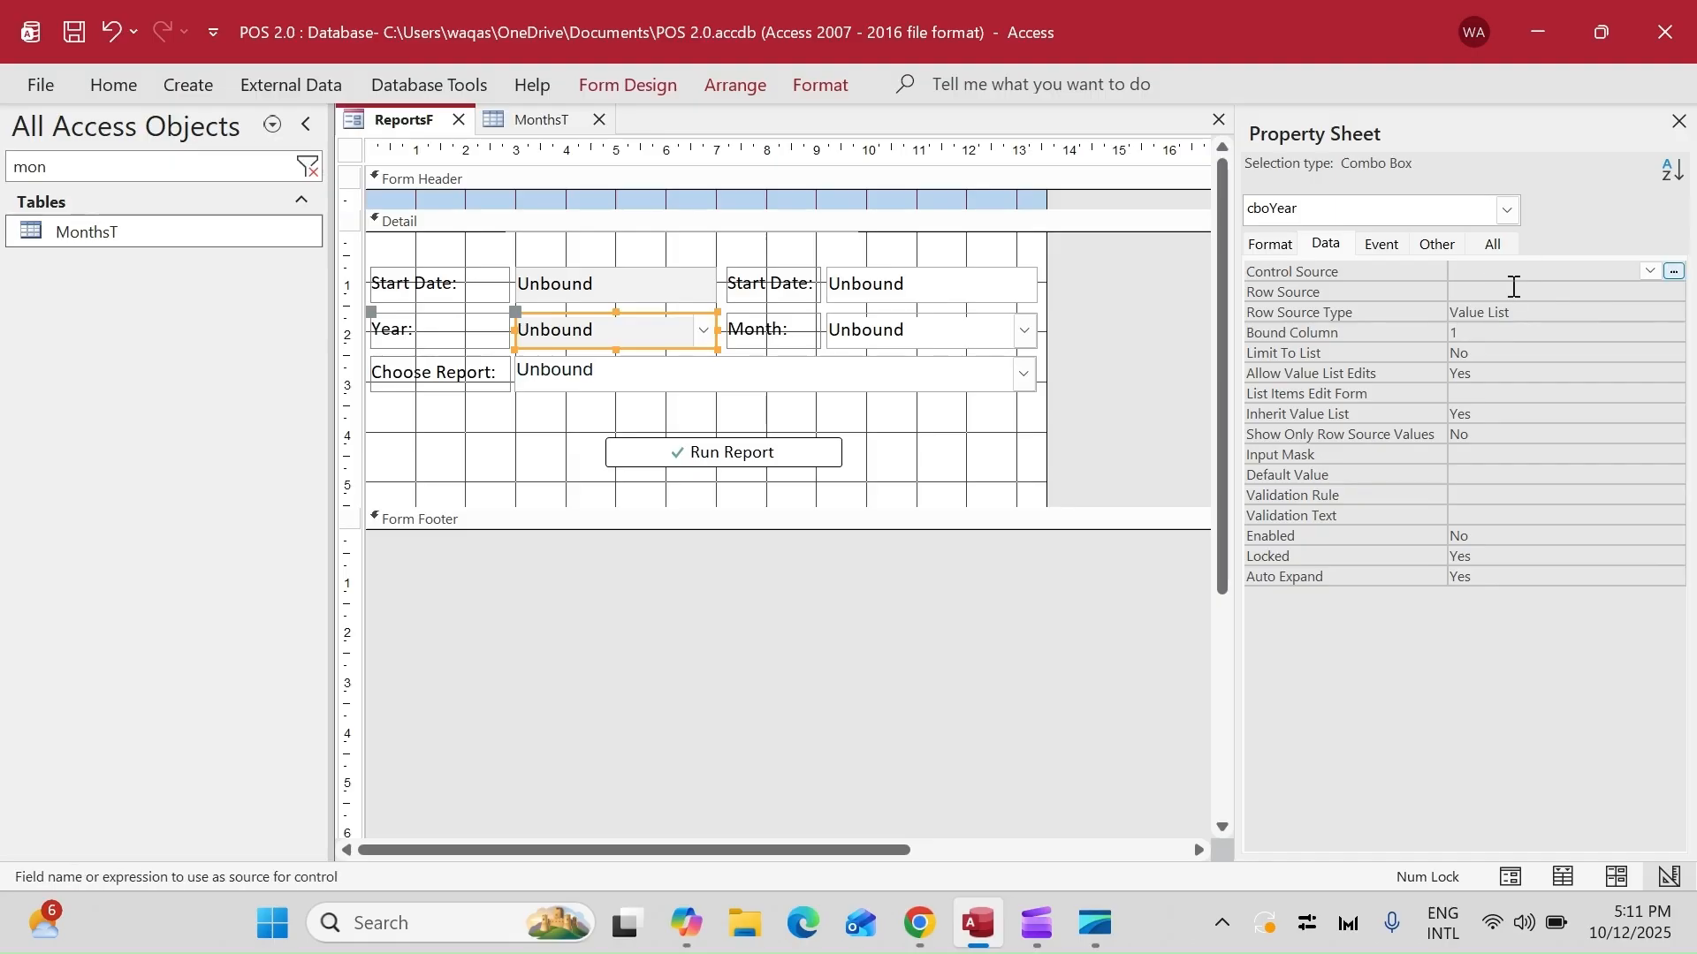
{"action": "left_click", "coordinate": [1514, 288]}
{"action": "key", "text": "Caps_Lock"}
{"action": "type", "text": "2025;"}
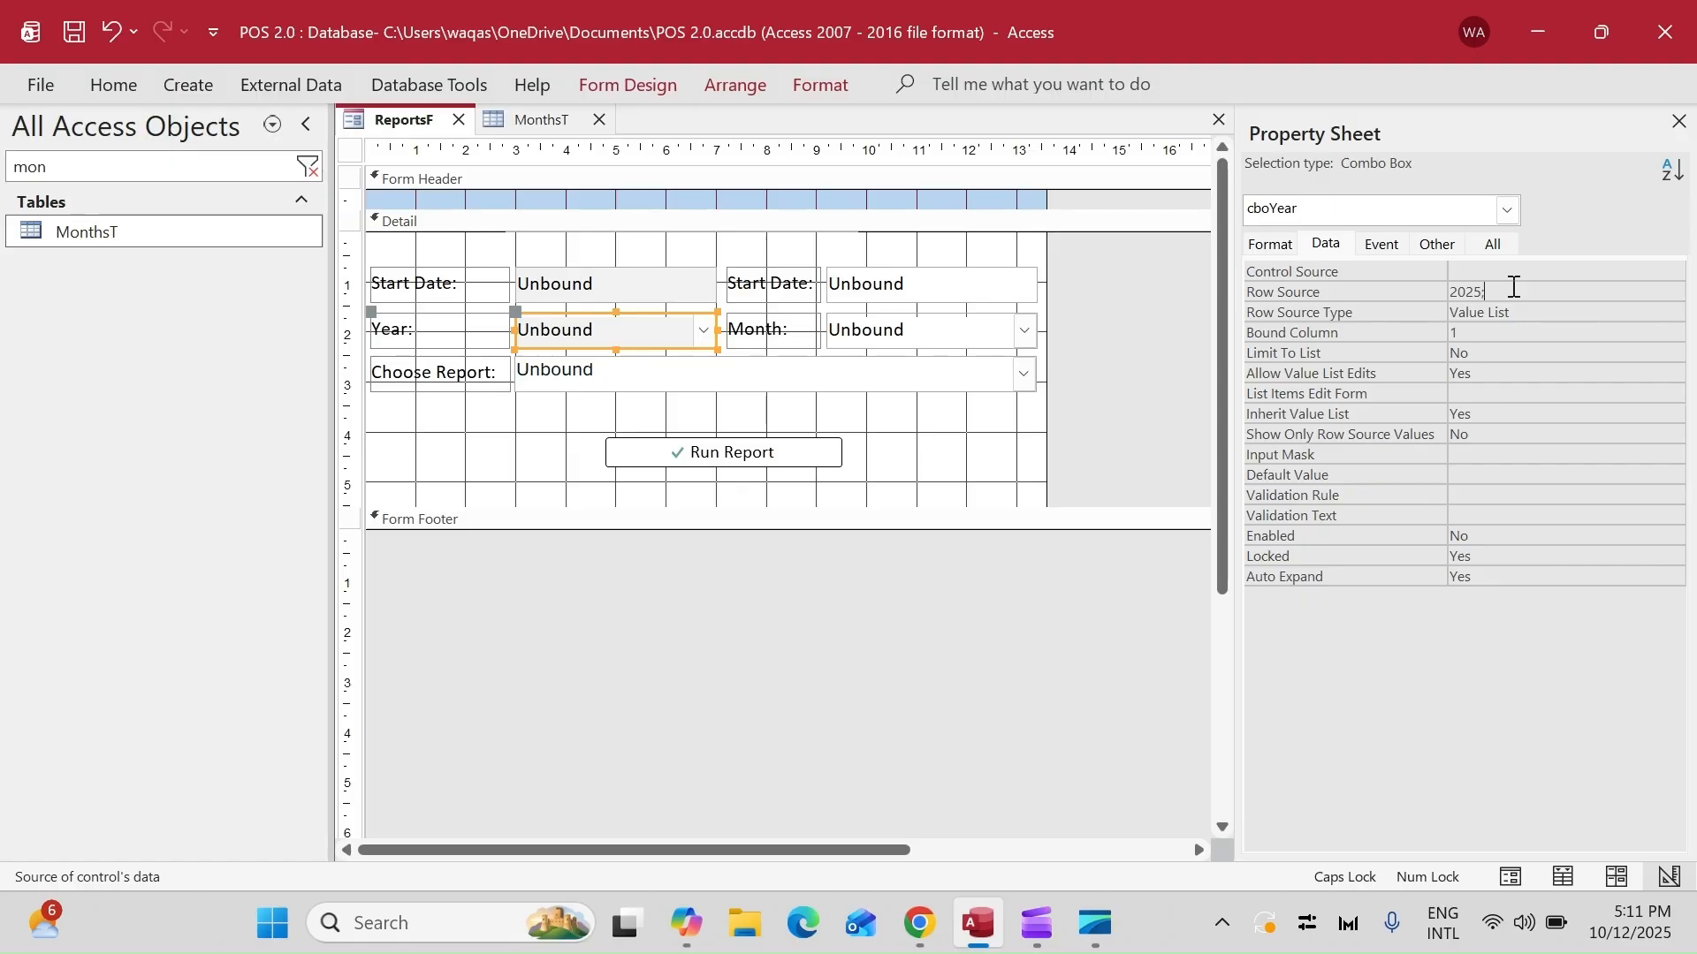
{"action": "type", "text": "2026;2027"}
{"action": "key", "text": "Return"}
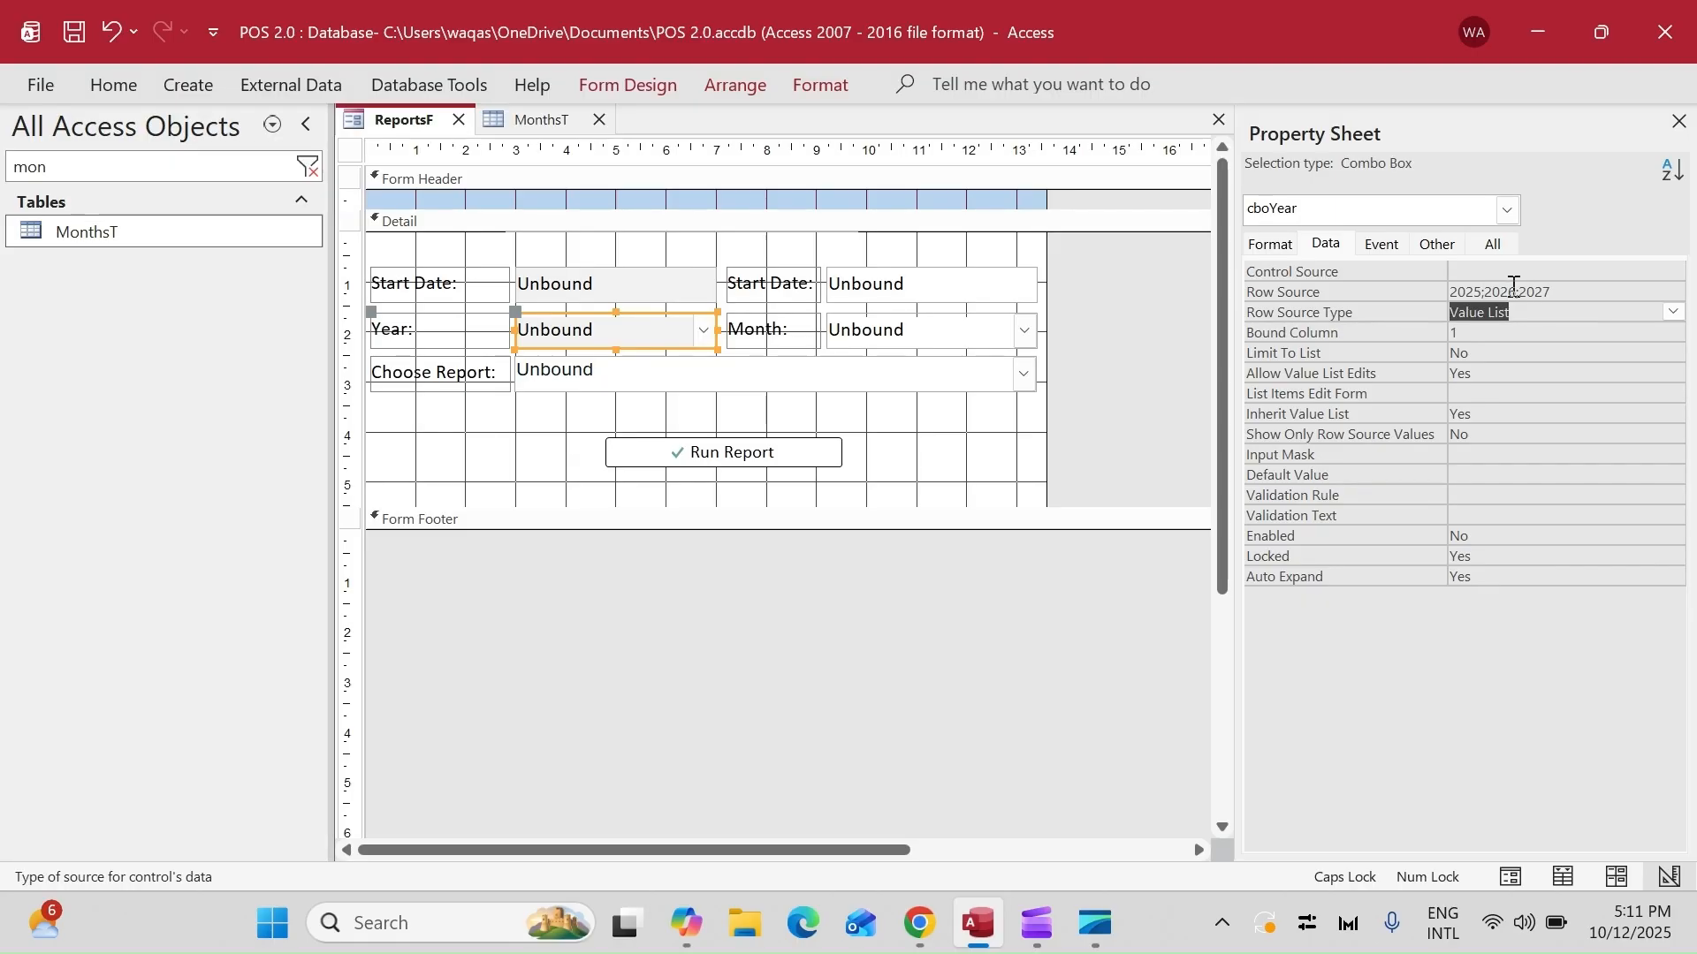
- Preview the ReportsF form, check the choices in the Month combo box, and return to the form's design
{"action": "left_click", "coordinate": [433, 139]}
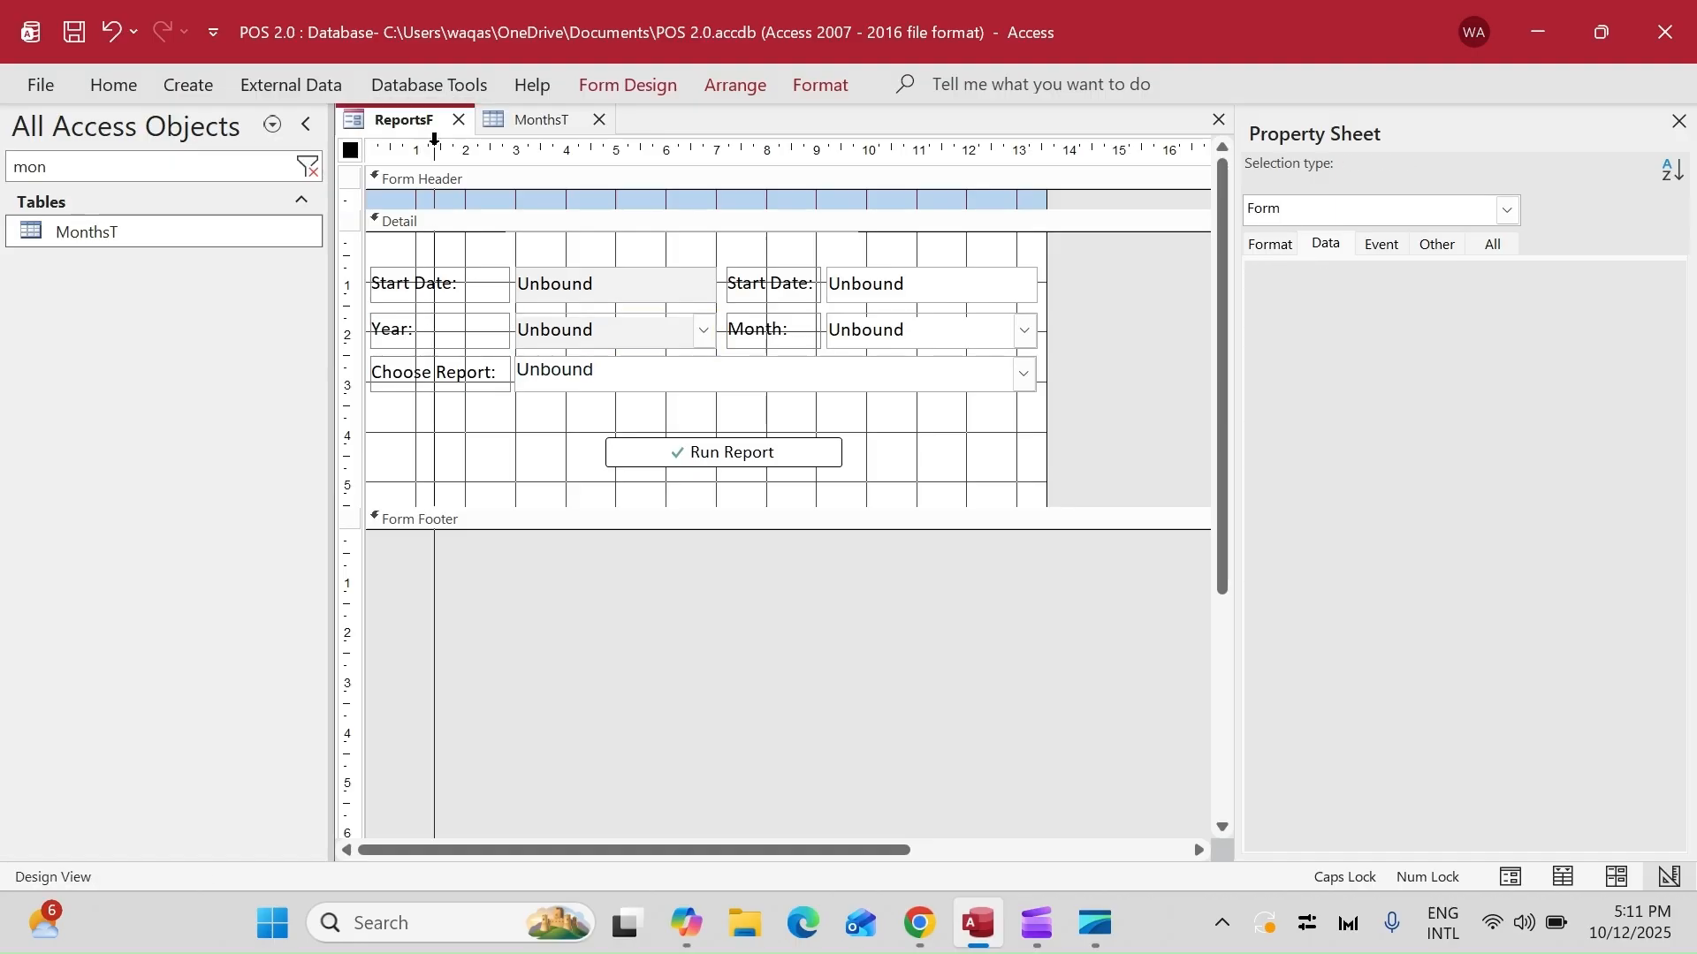
{"action": "left_click_drag", "start_coordinate": [433, 139], "coordinate": [420, 130]}
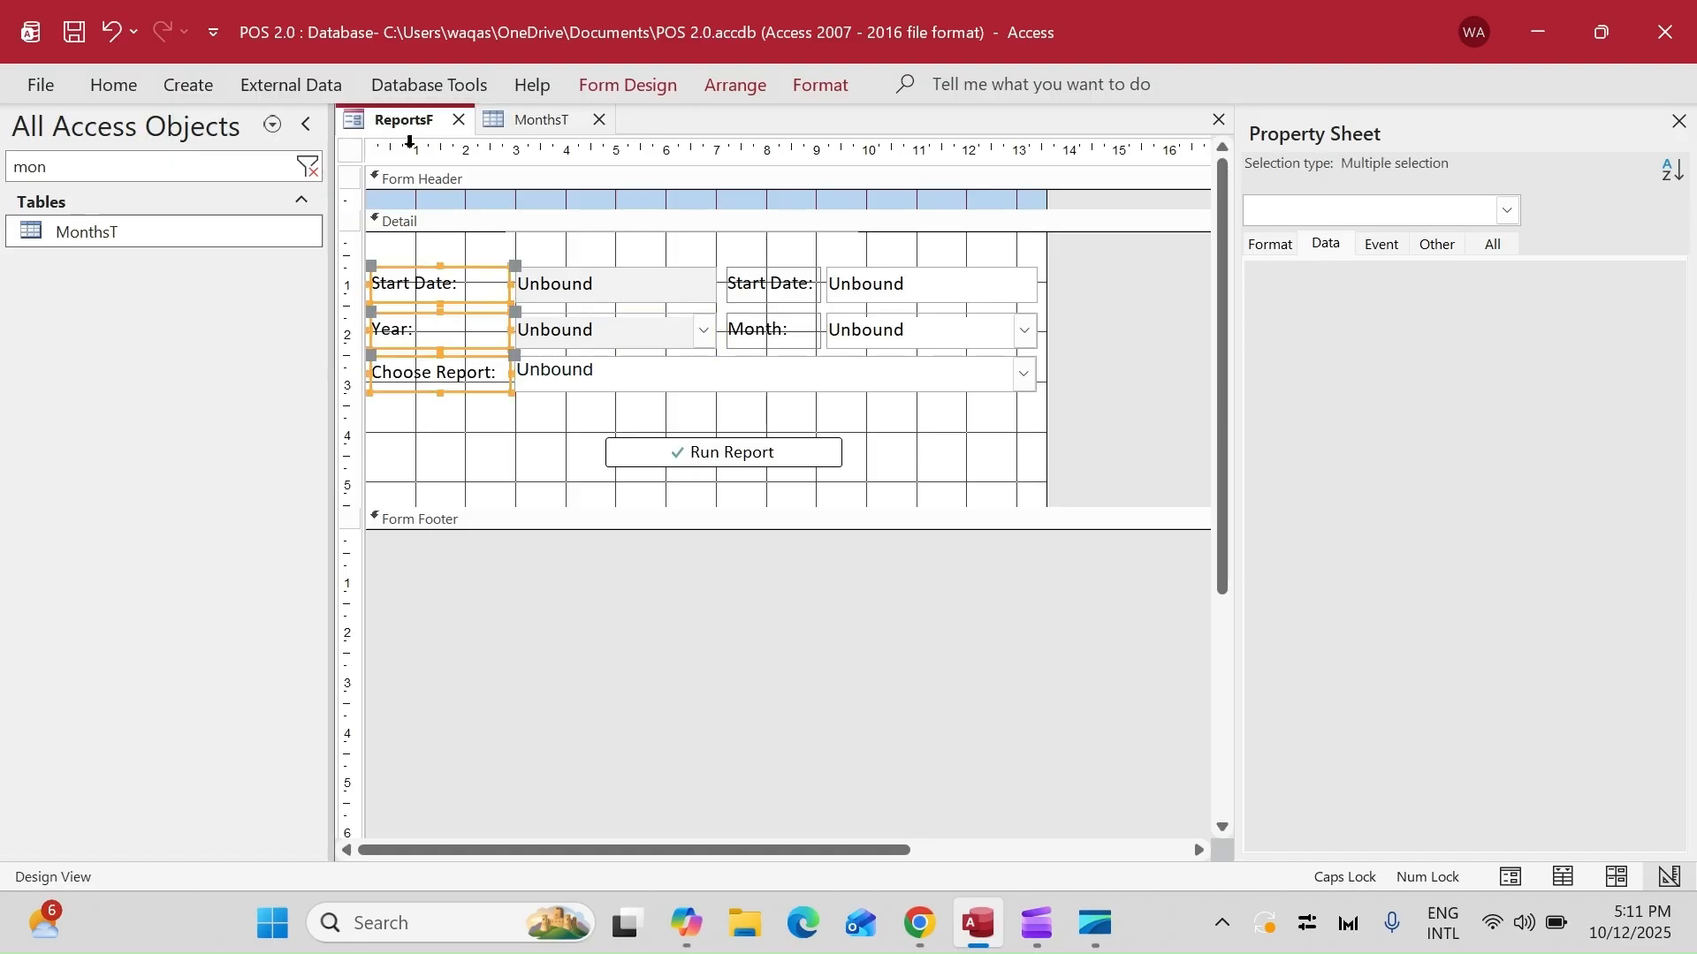
{"action": "right_click", "coordinate": [404, 127]}
{"action": "left_click", "coordinate": [489, 261]}
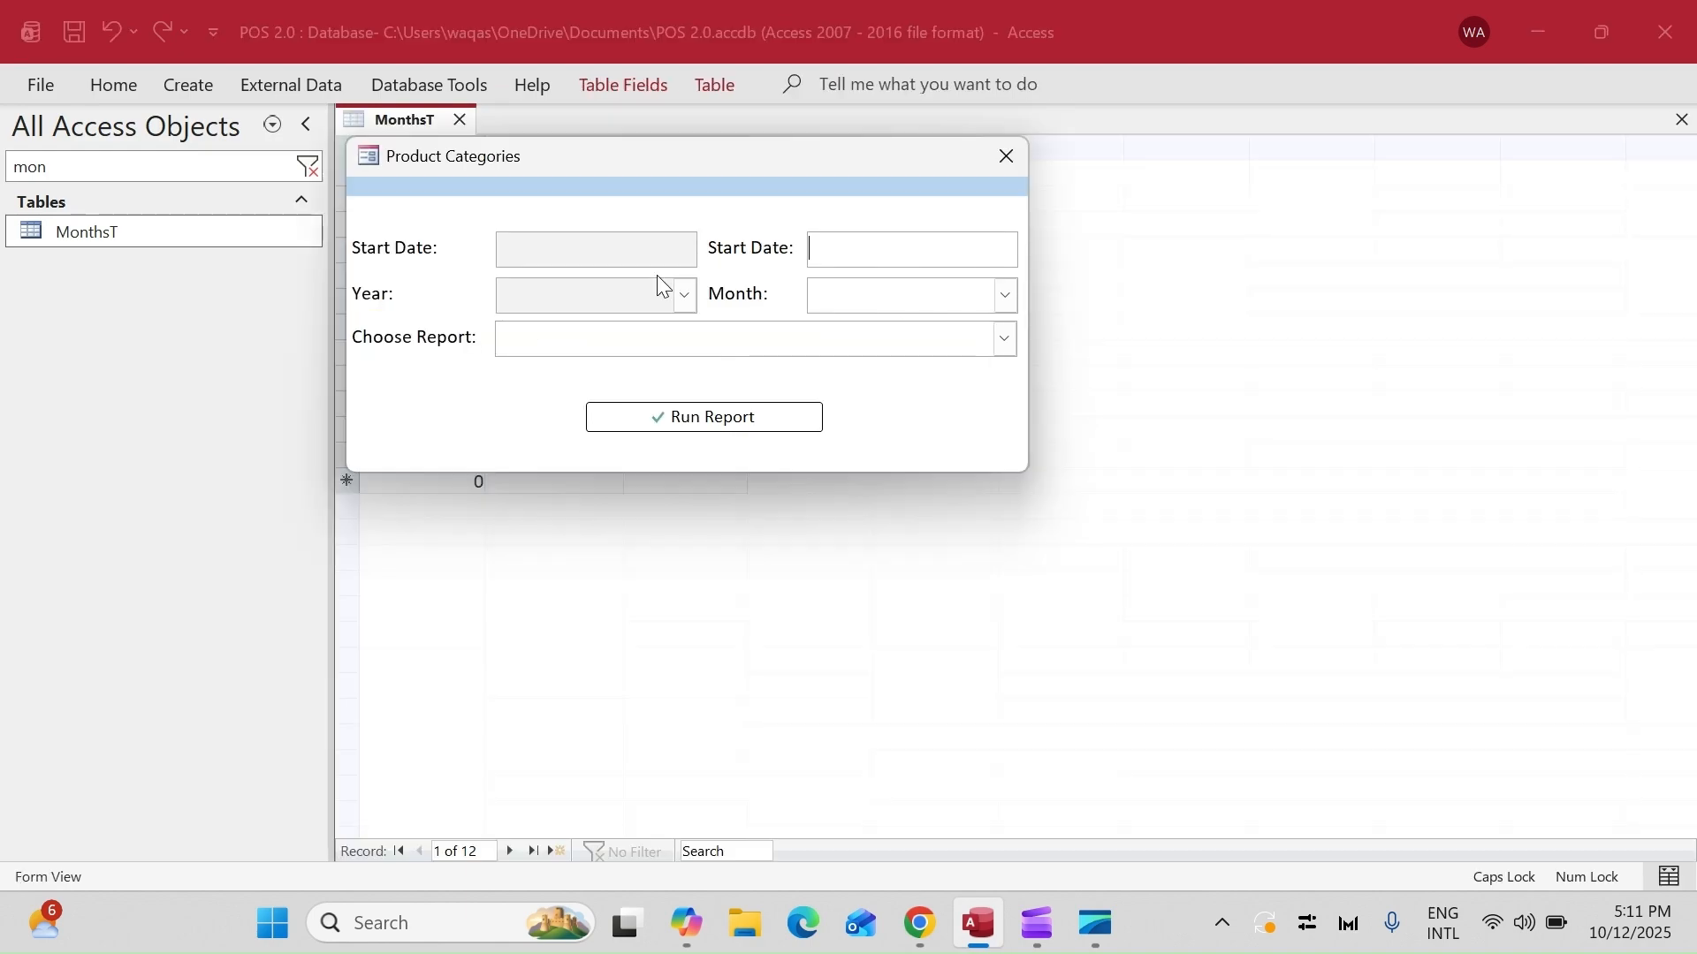
{"action": "left_click_drag", "start_coordinate": [740, 163], "coordinate": [1016, 344]}
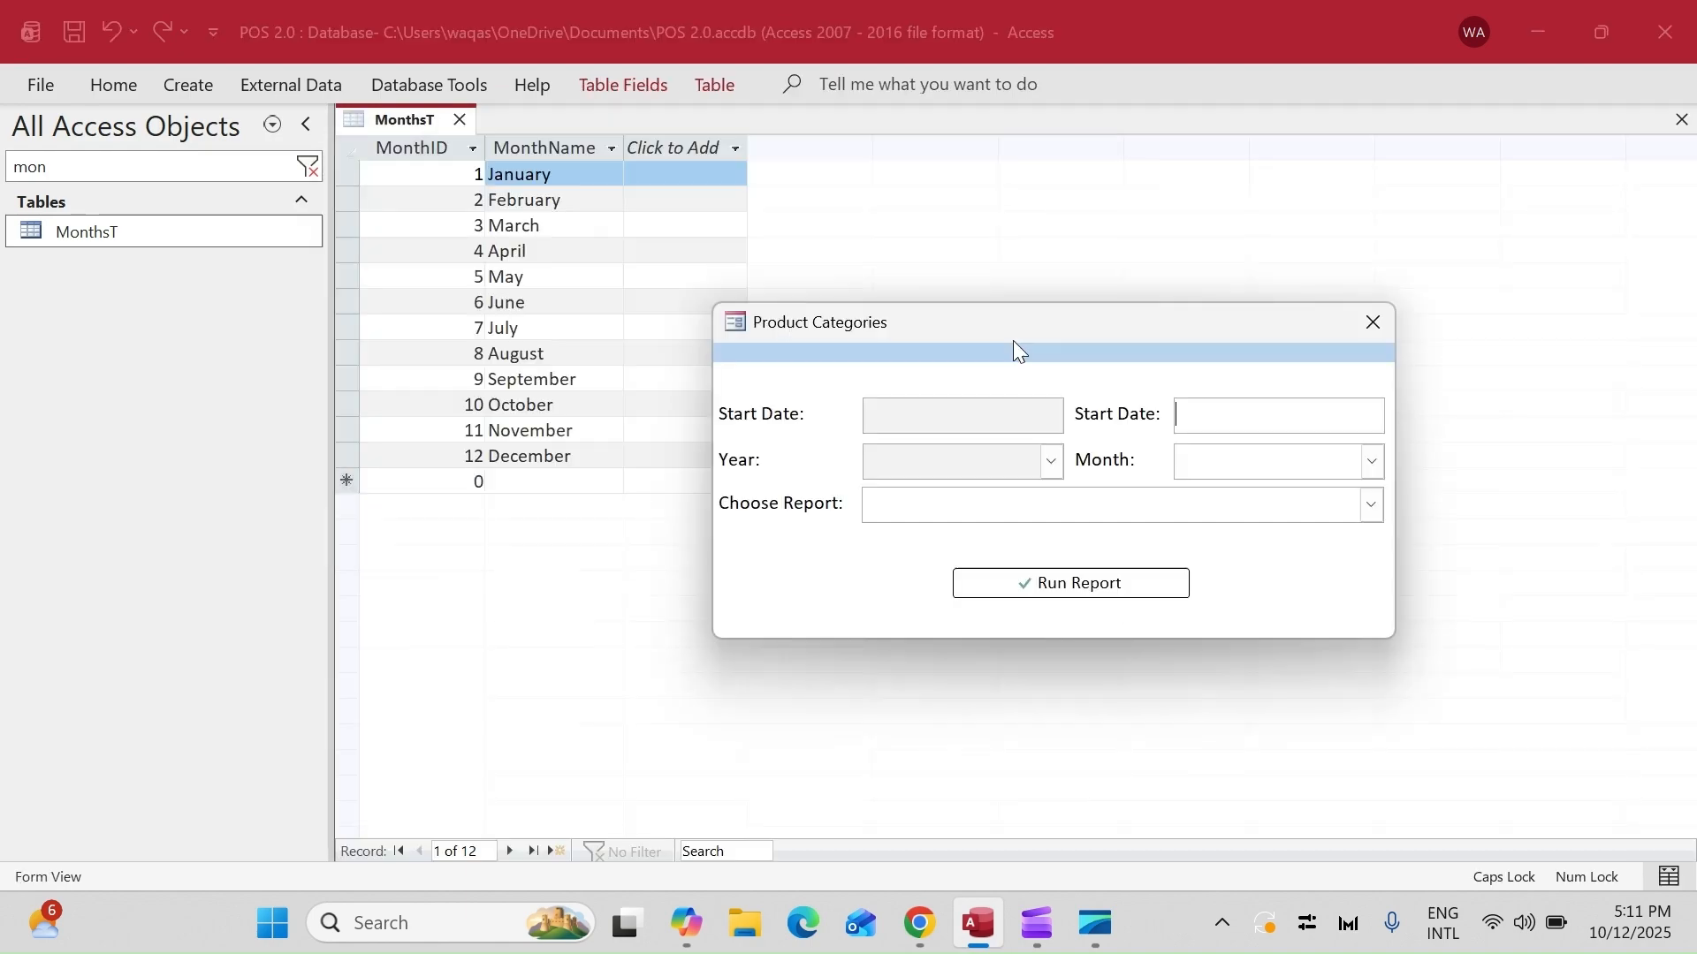
{"action": "left_click", "coordinate": [1374, 461]}
{"action": "left_click", "coordinate": [1137, 389]}
{"action": "right_click", "coordinate": [976, 390]}
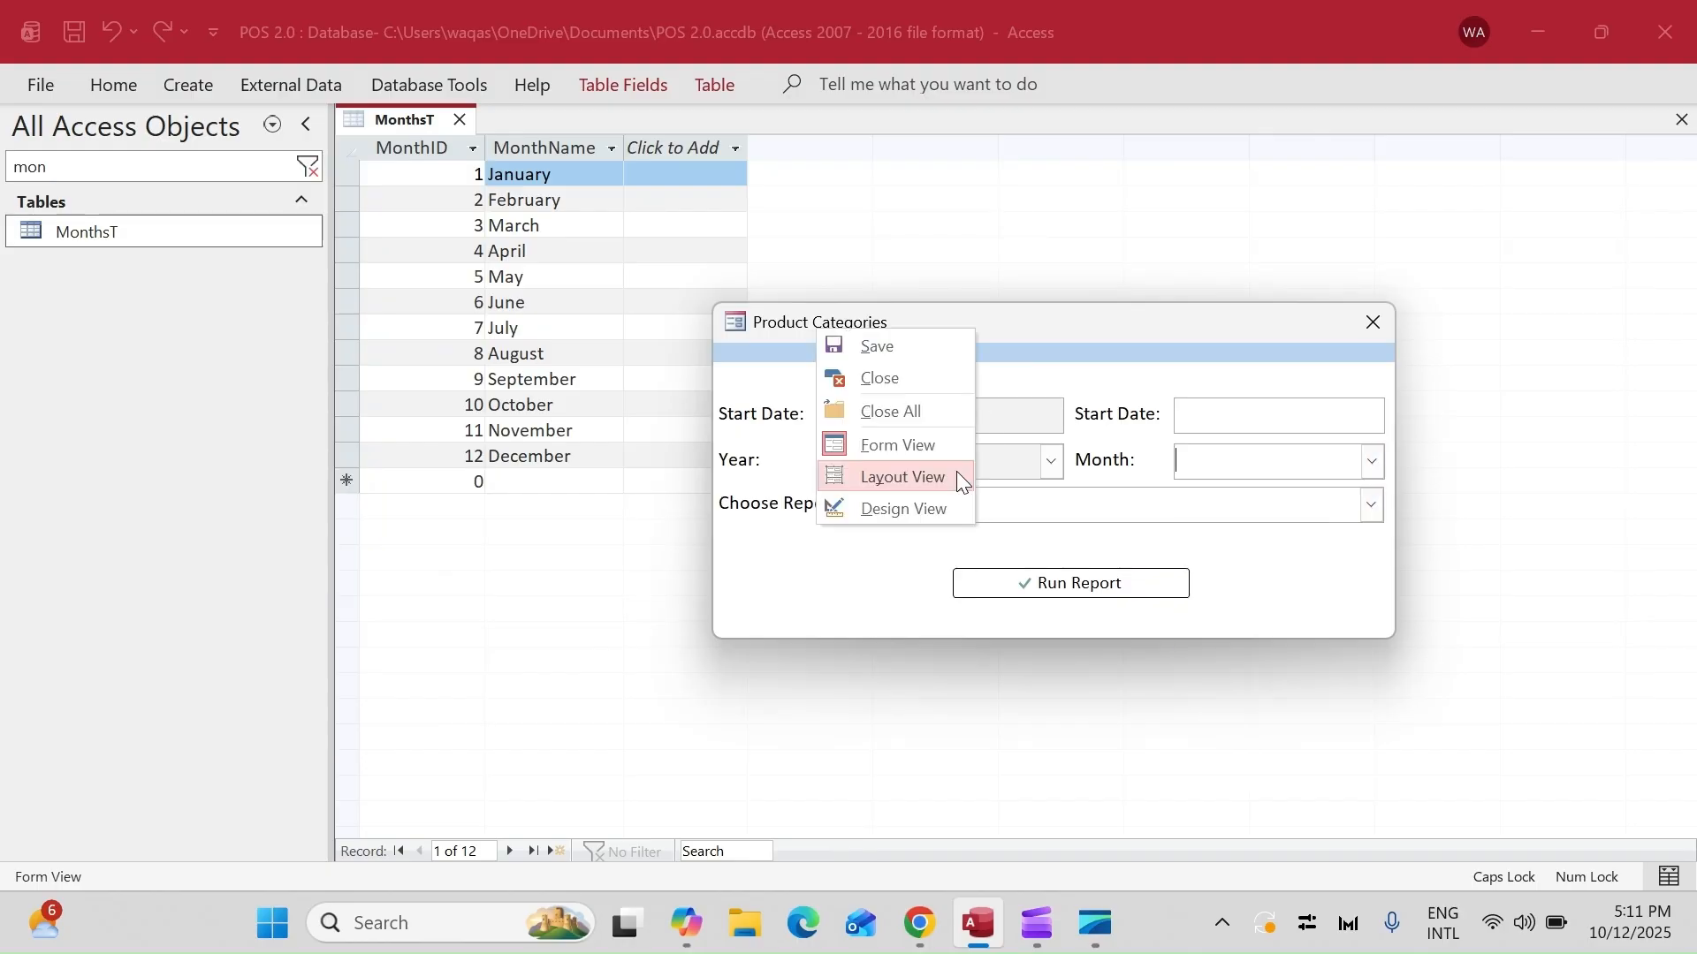
{"action": "left_click", "coordinate": [956, 471]}
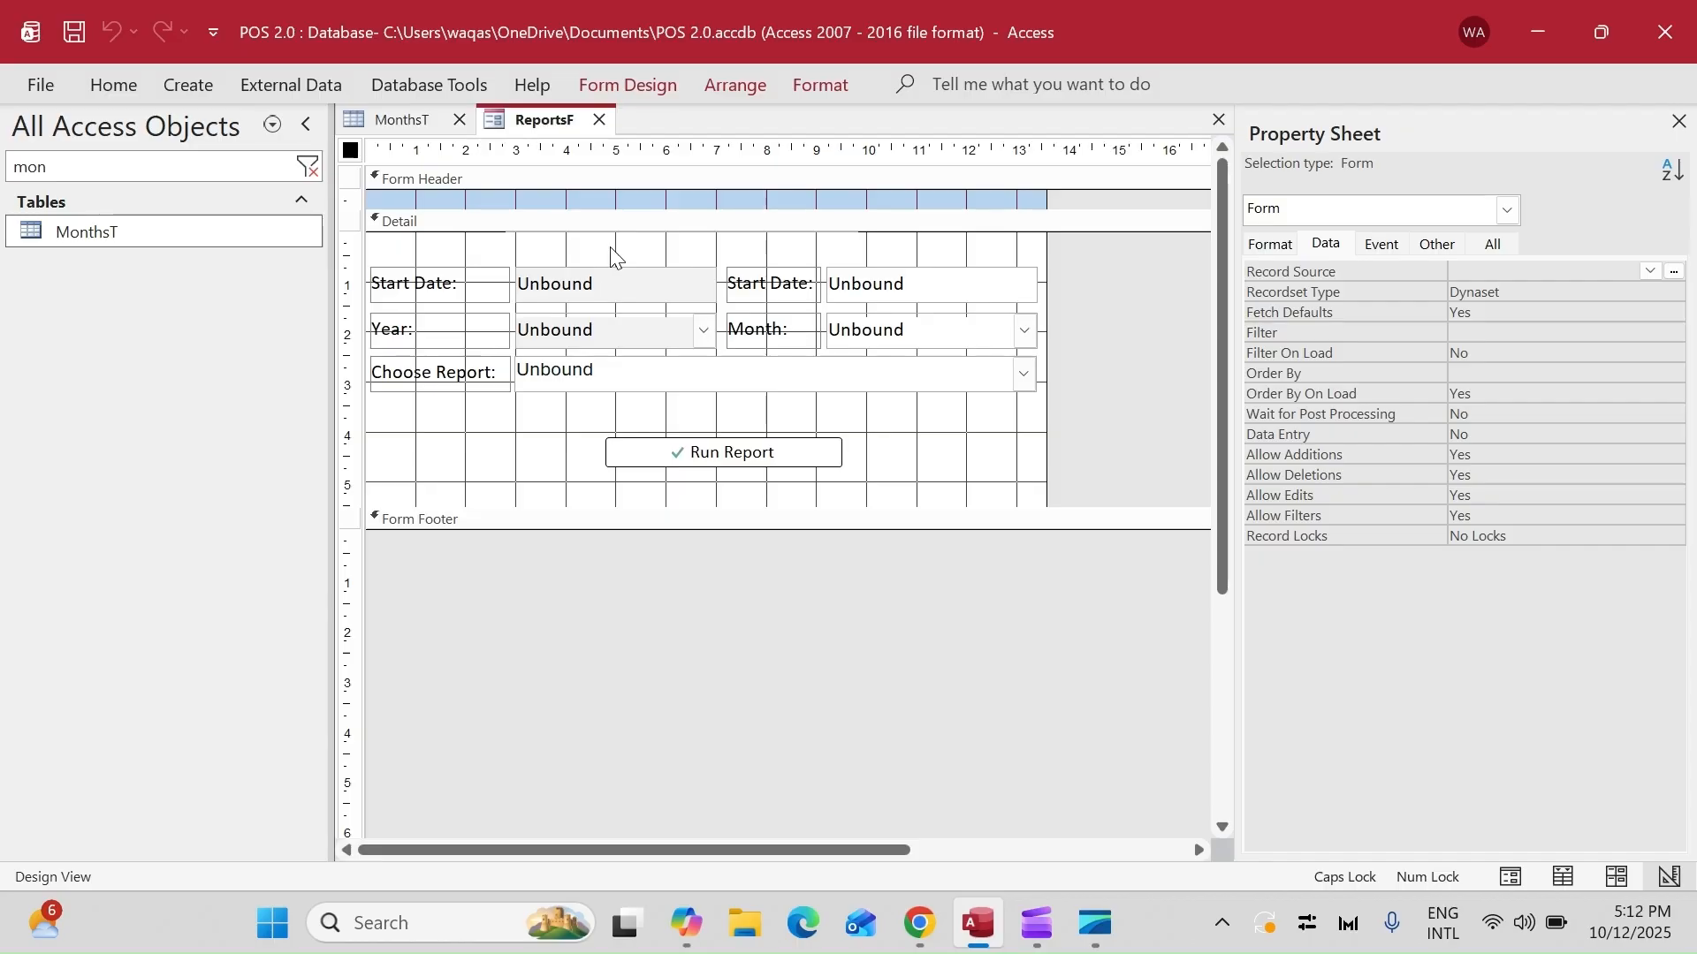
- Set Locked to No and Enabled to Yes for the first date text box and the cboYear combo box
{"action": "left_click_drag", "start_coordinate": [616, 257], "coordinate": [610, 336]}
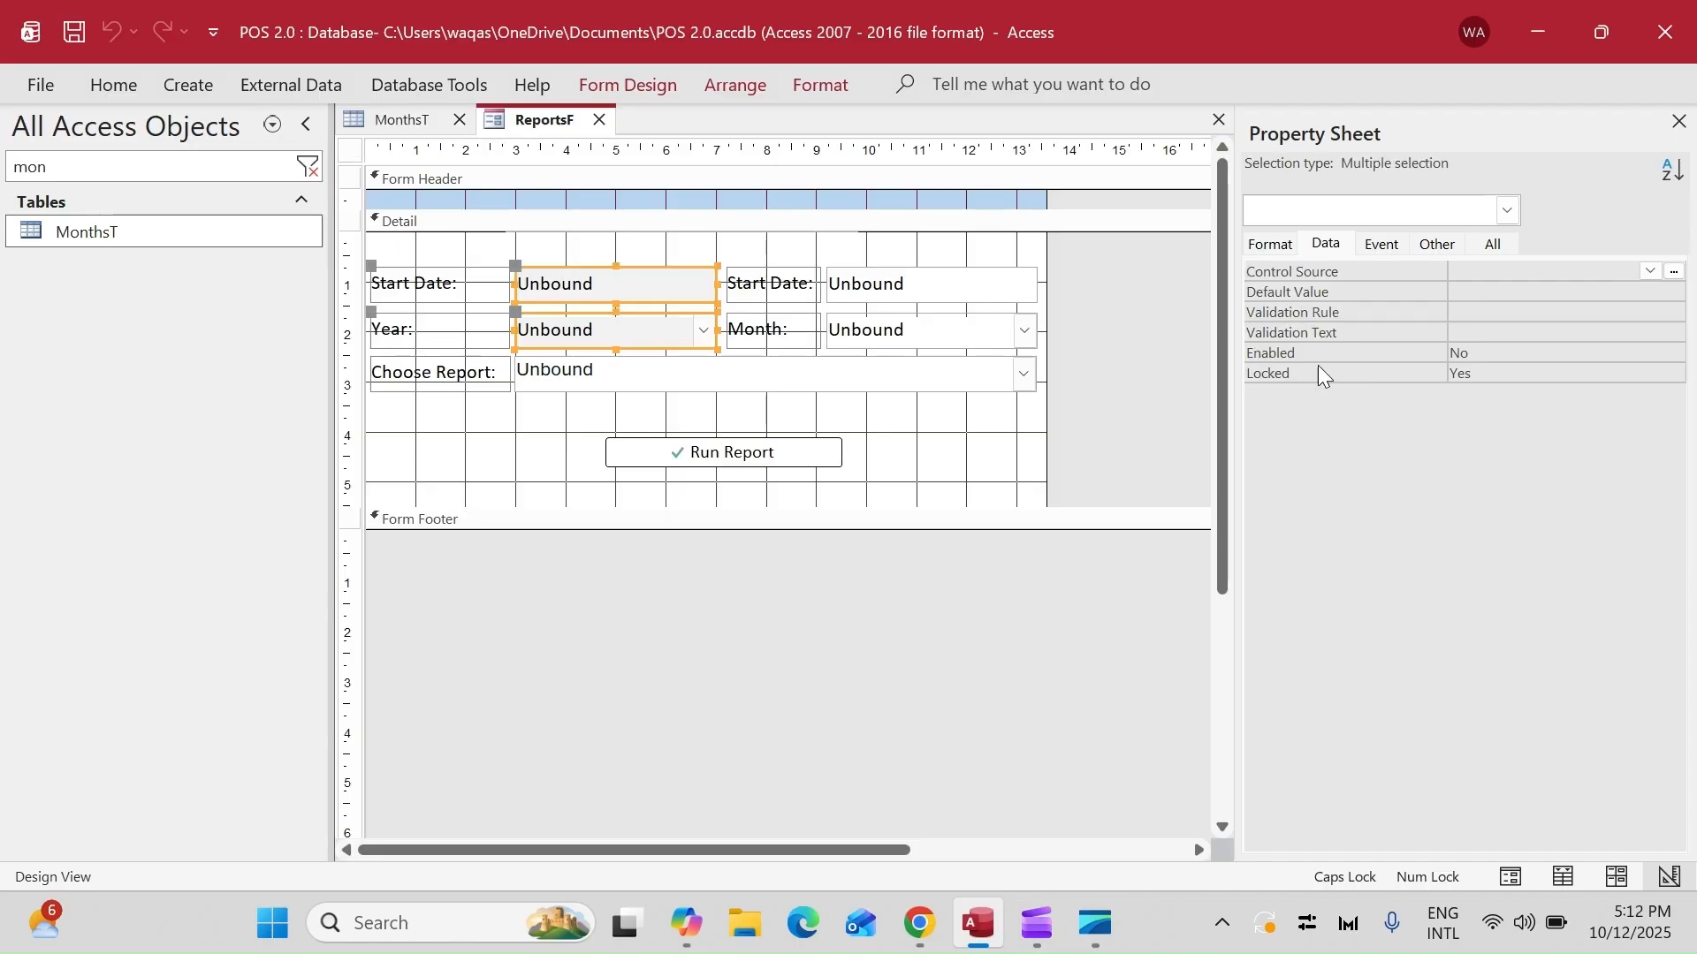
{"action": "double_click", "coordinate": [1493, 375]}
{"action": "left_click", "coordinate": [1499, 357]}
{"action": "double_click", "coordinate": [1499, 357]}
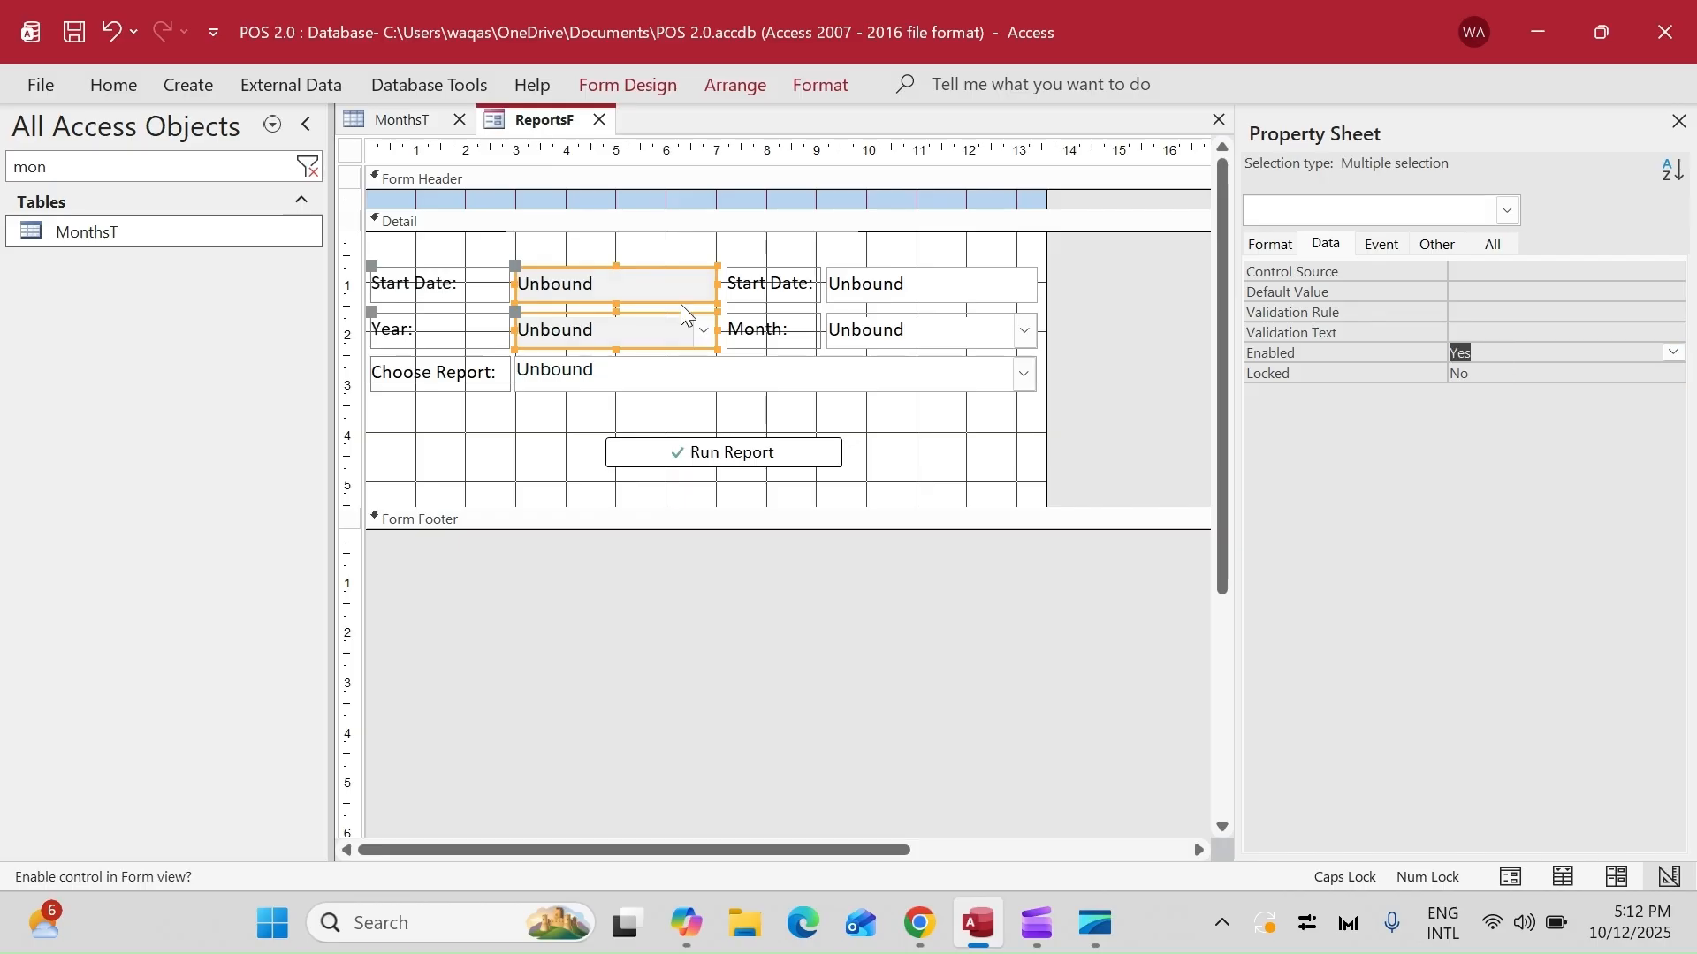
- Review the value list items of the cboYear combo box in its list editor, then close the editor
{"action": "left_click", "coordinate": [681, 395]}
{"action": "left_click", "coordinate": [618, 331]}
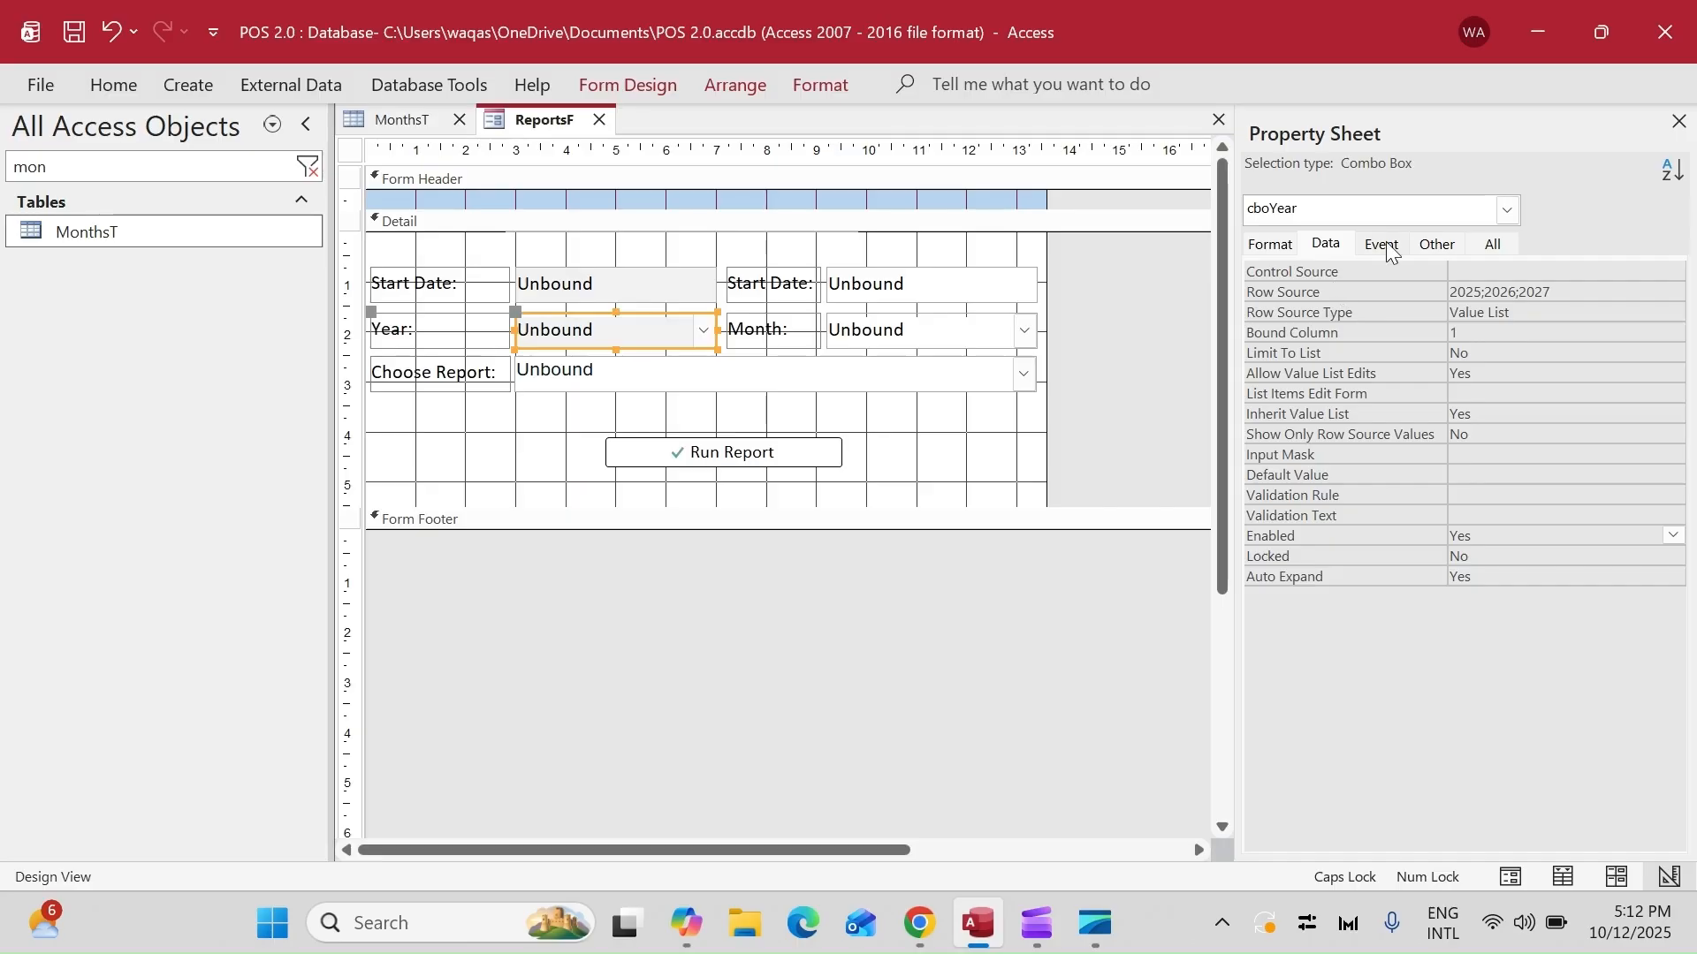
{"action": "left_click", "coordinate": [1571, 291]}
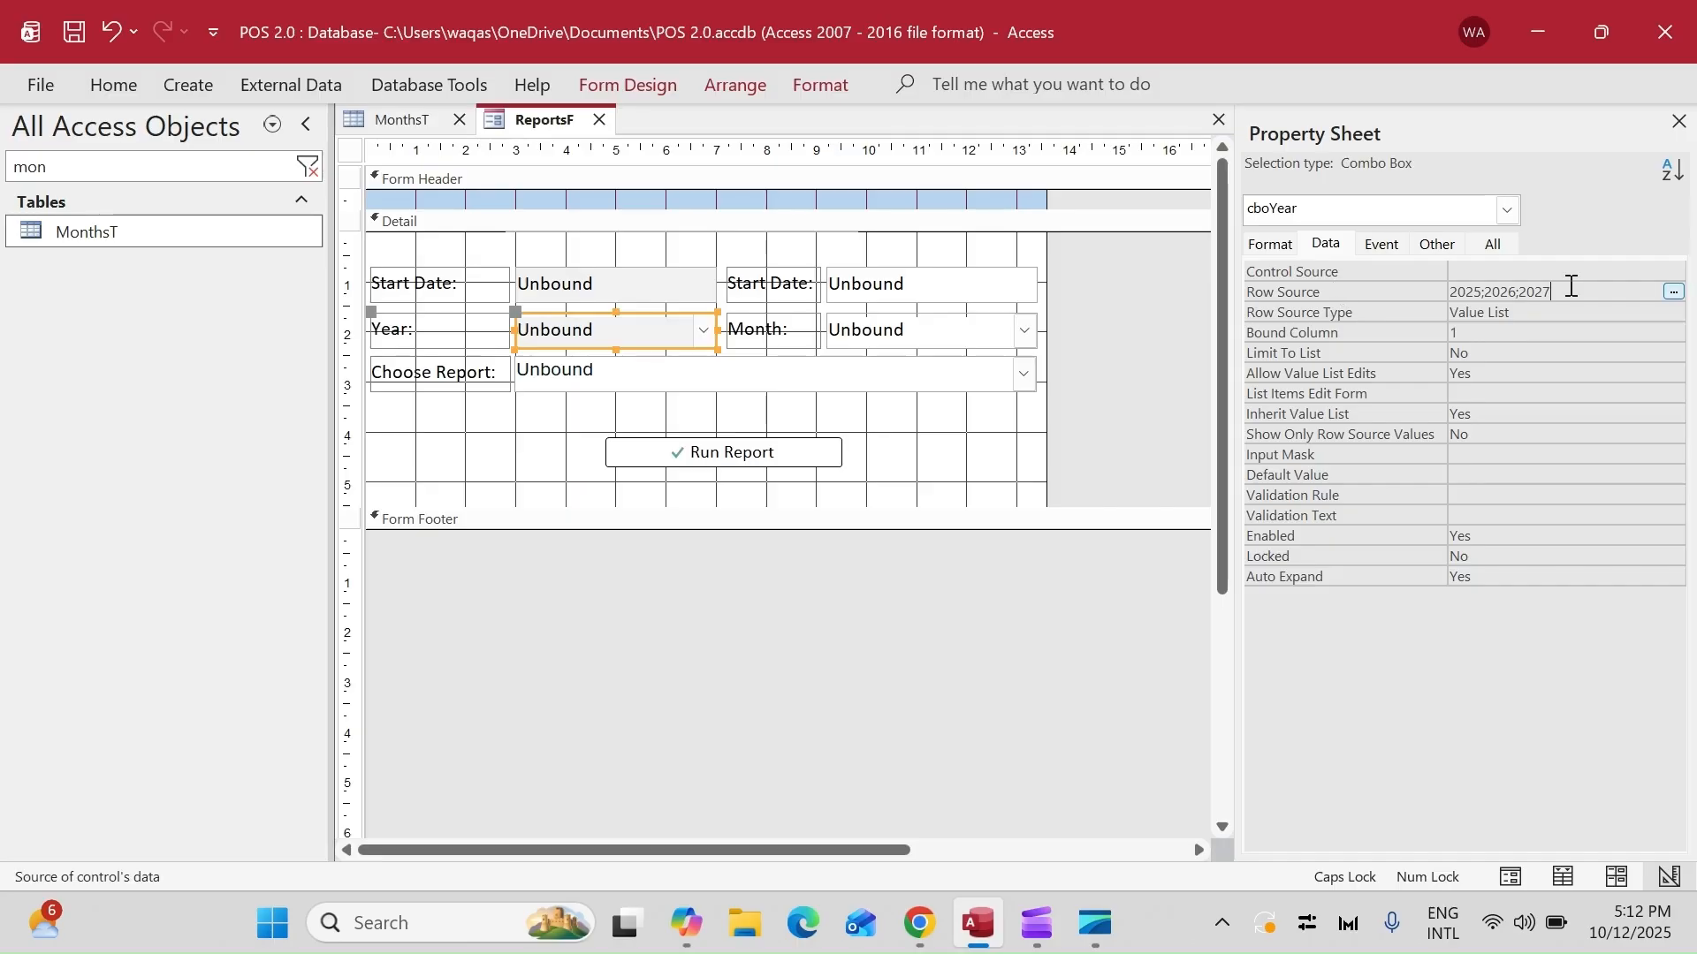
{"action": "left_click", "coordinate": [1673, 291]}
{"action": "left_click", "coordinate": [908, 497]}
- Change the form's caption to "Run Reports"
{"action": "left_click", "coordinate": [349, 154]}
{"action": "left_click", "coordinate": [1270, 244]}
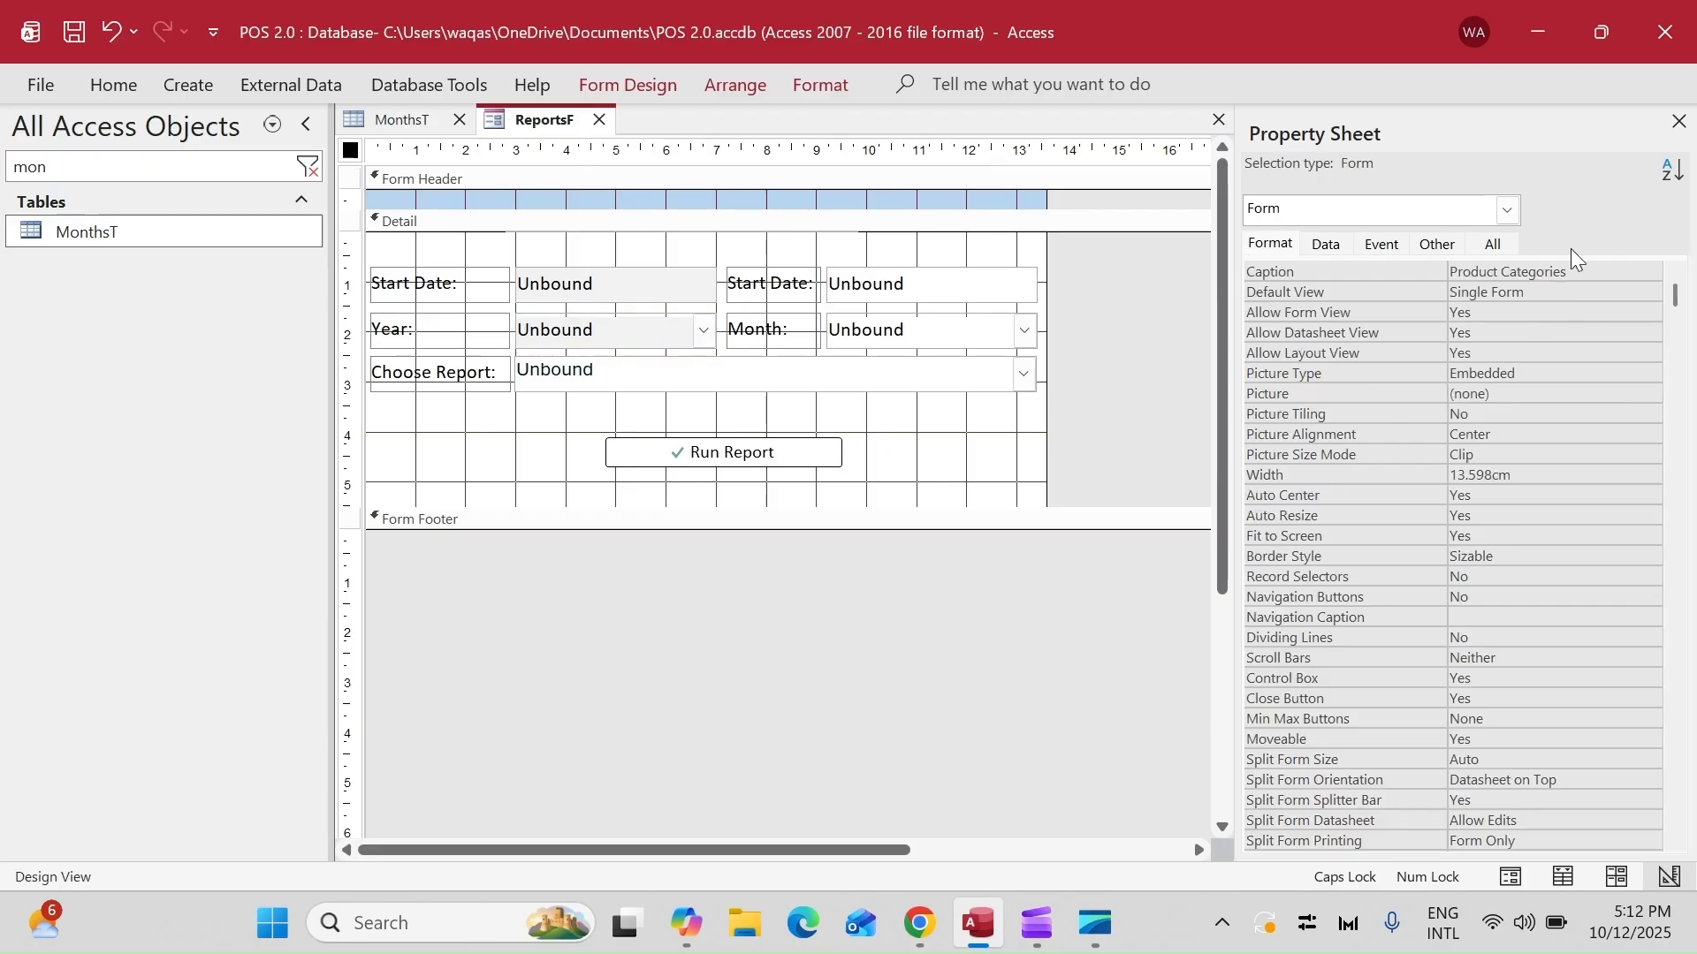
{"action": "type", "text": "rUN rE"}
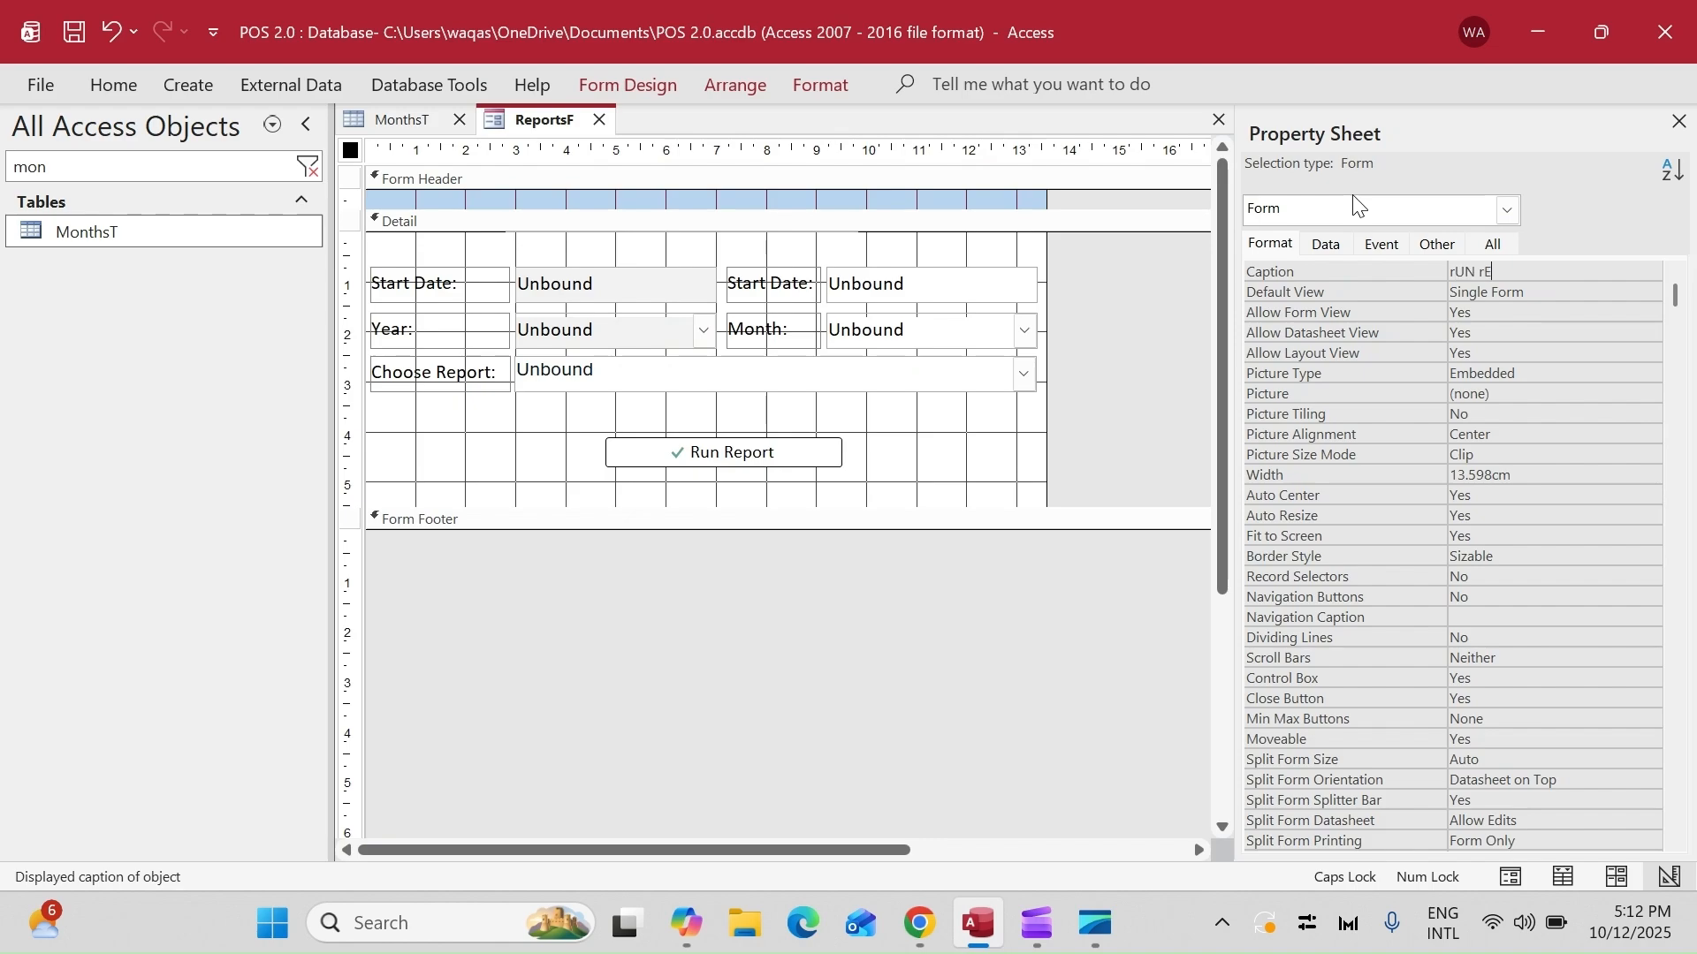
{"action": "type", "text": "PORTS"}
{"action": "key", "text": "BackSpace"}
{"action": "key", "text": "BackSpace"}
{"action": "key", "text": "BackSpace"}
{"action": "key", "text": "BackSpace"}
{"action": "key", "text": "BackSpace"}
{"action": "key", "text": "BackSpace"}
{"action": "key", "text": "BackSpace"}
{"action": "key", "text": "BackSpace"}
{"action": "key", "text": "BackSpace"}
{"action": "key", "text": "BackSpace"}
{"action": "type", "text": "R"}
{"action": "key", "text": "Caps_Lock"}
{"action": "type", "text": "un Reports"}
{"action": "key", "text": "Return"}
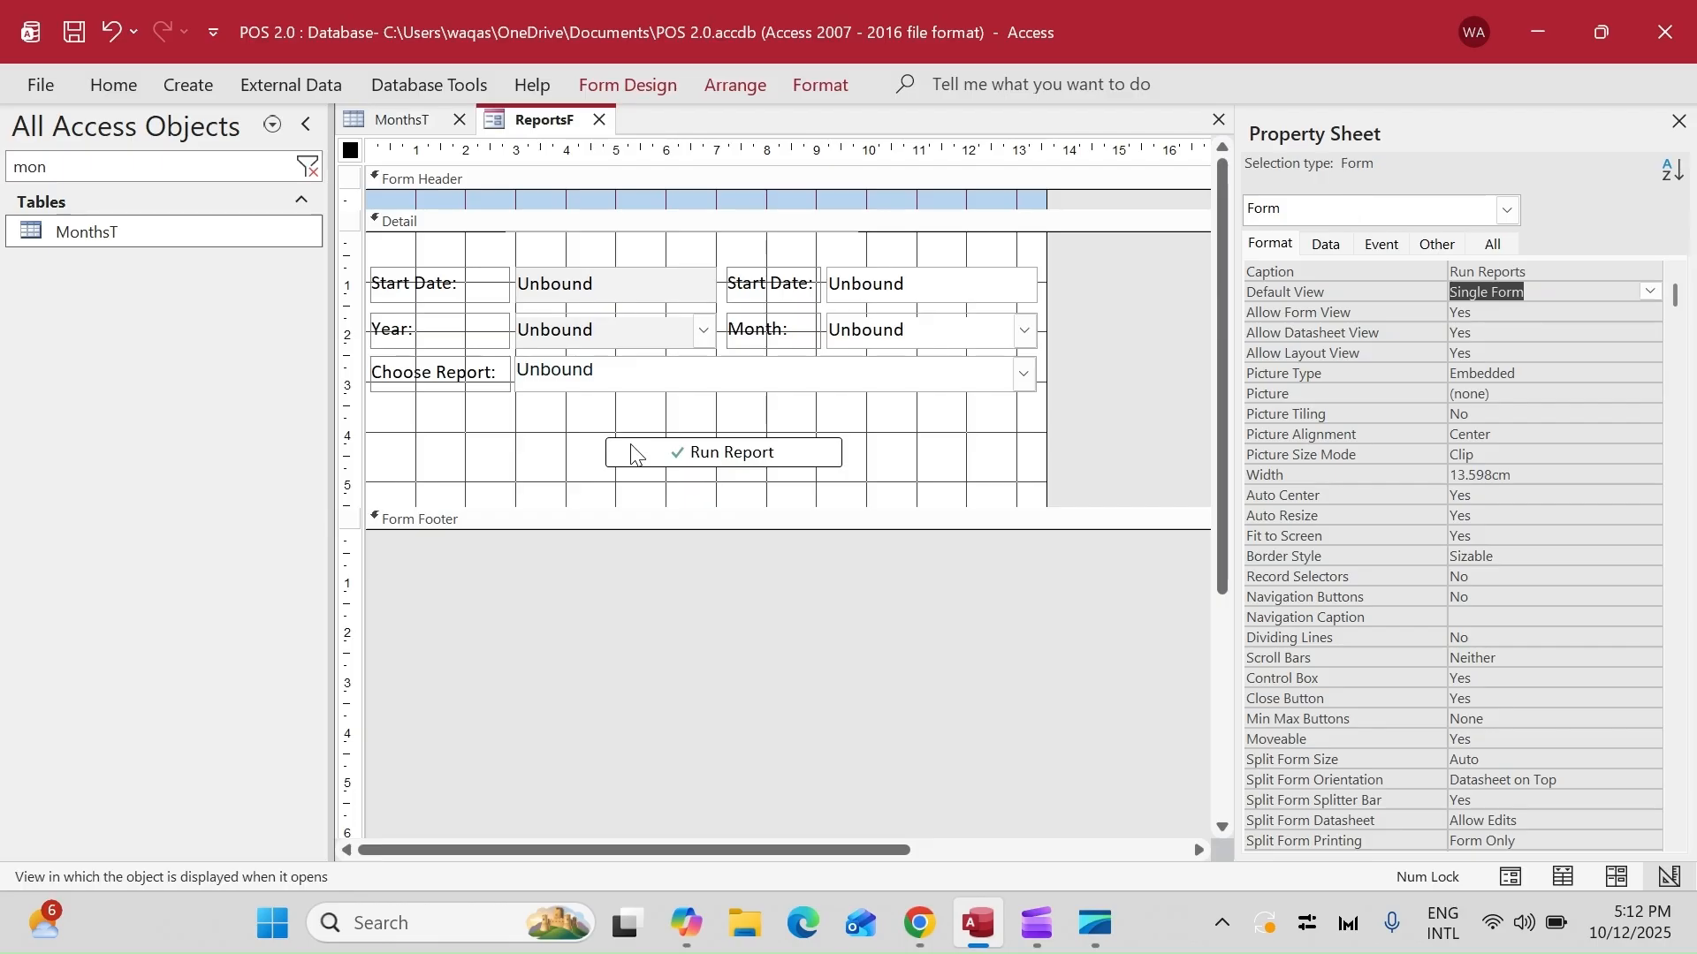
- Clear the "mon" search filter from the database objects list to show the available reports
{"action": "left_click", "coordinate": [633, 371]}
{"action": "left_click", "coordinate": [309, 168]}
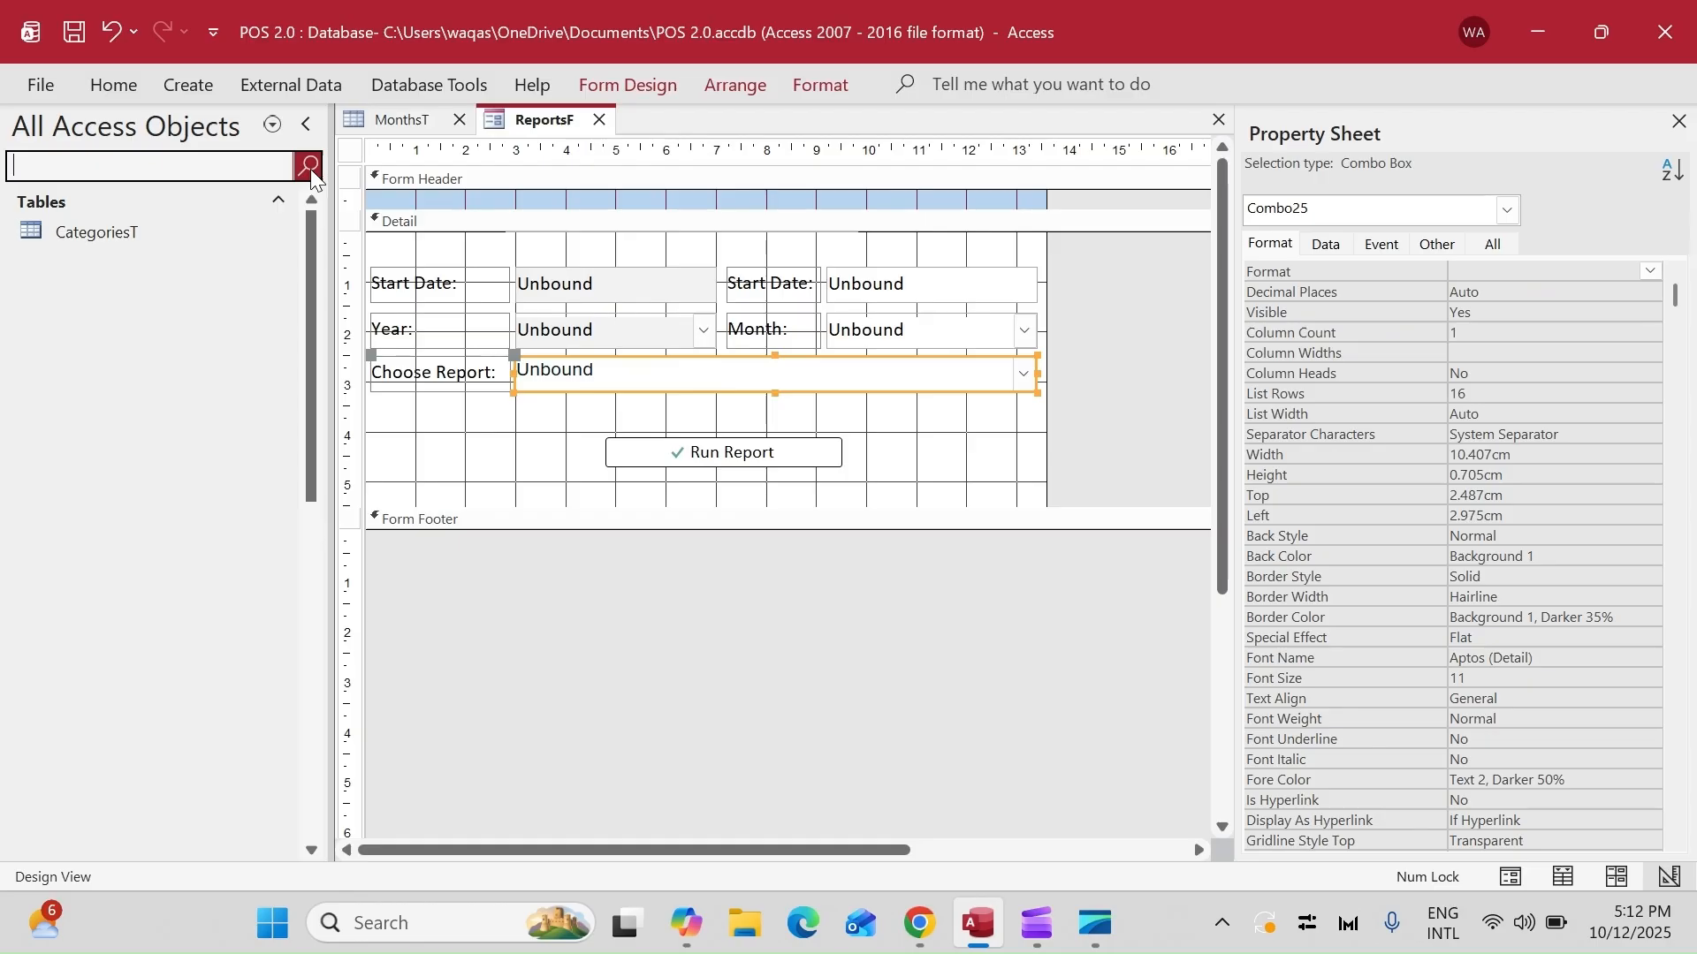
{"action": "scroll", "coordinate": [320, 440], "scroll_direction": "down", "scroll_amount": 10}
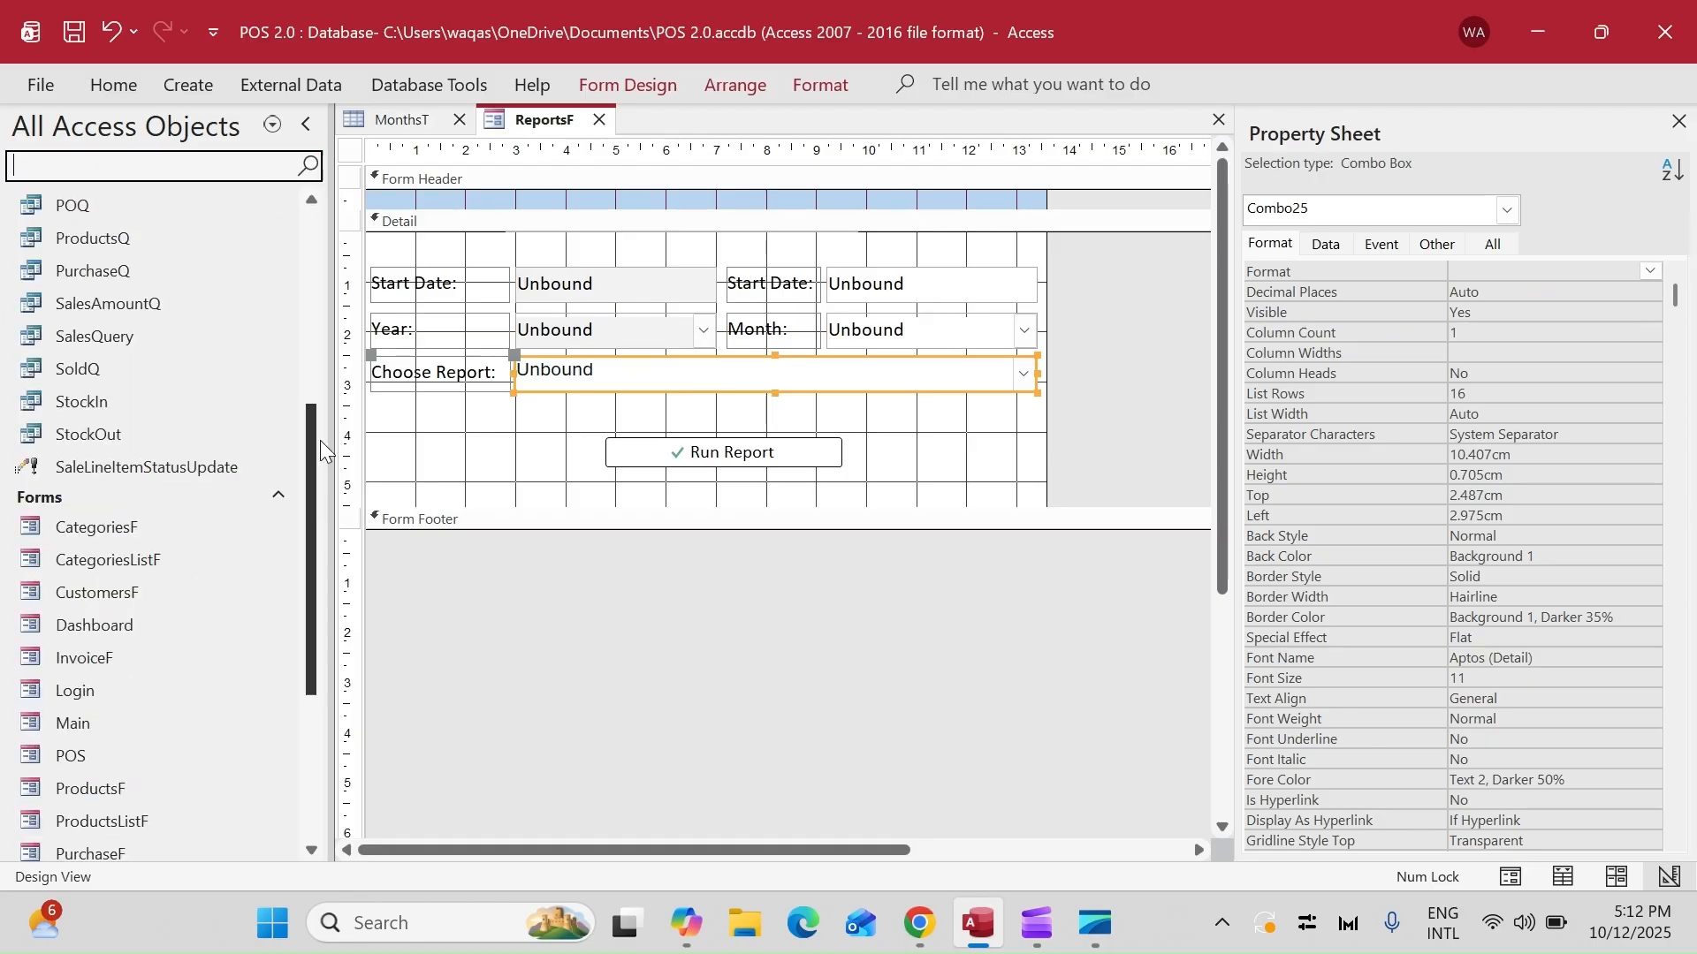
{"action": "left_click", "coordinate": [747, 453]}
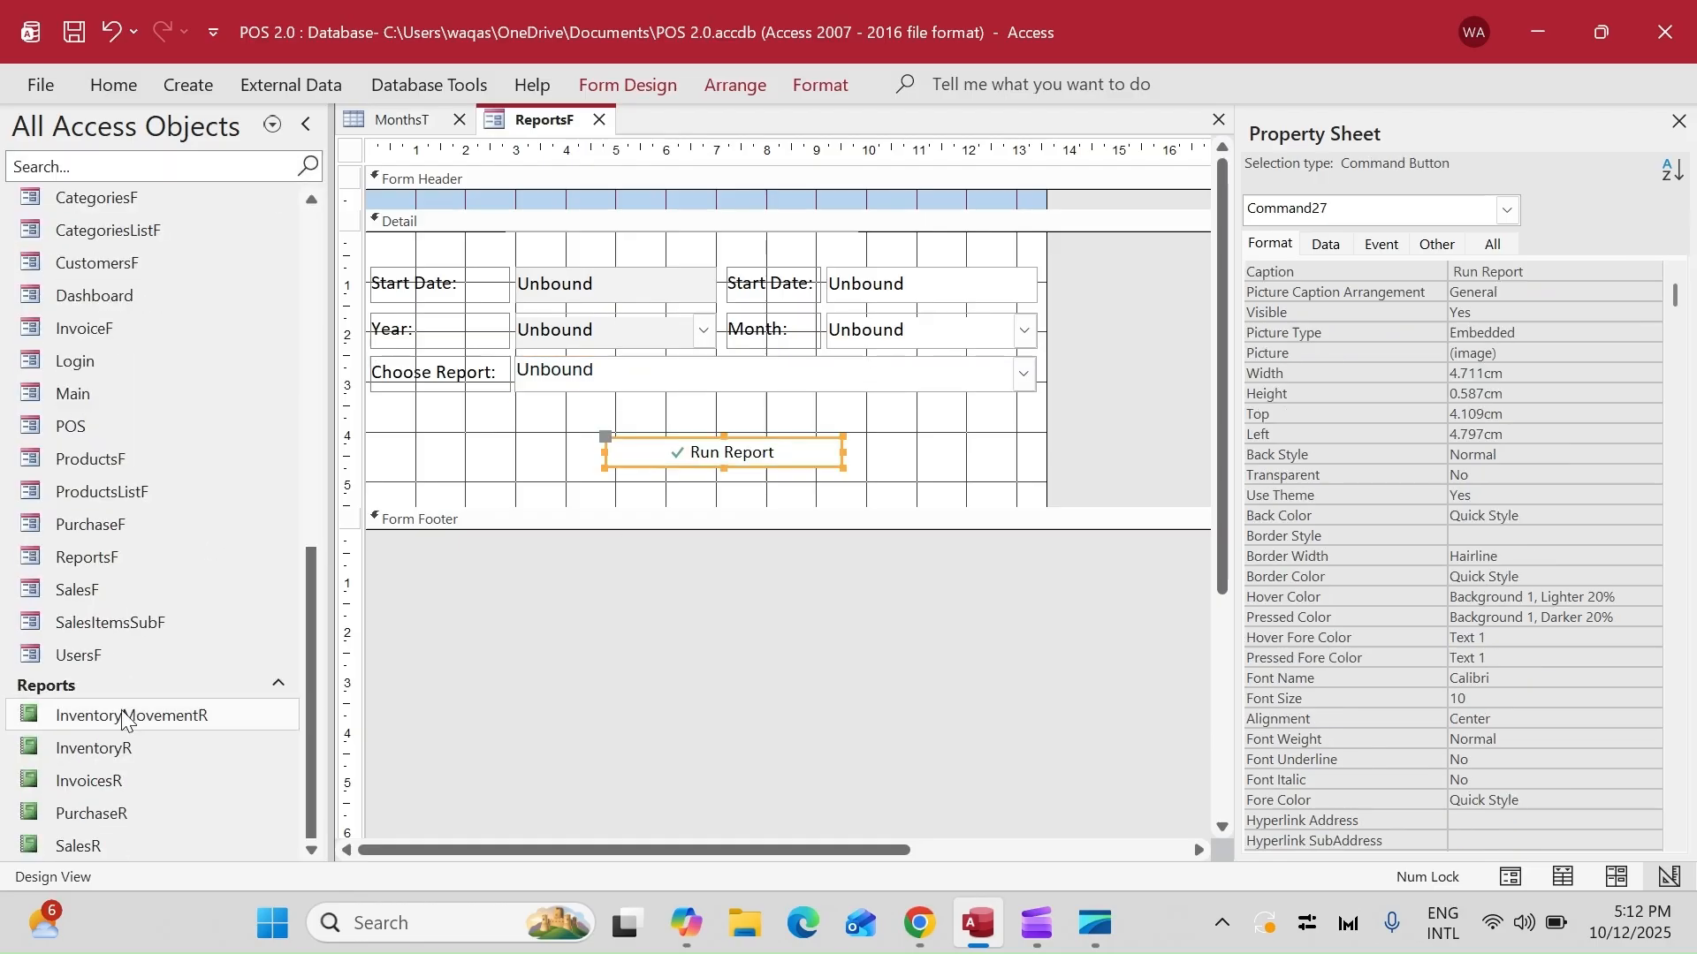
- Rename the Choose Report combo box as cboChooseReport
{"action": "left_click", "coordinate": [822, 371]}
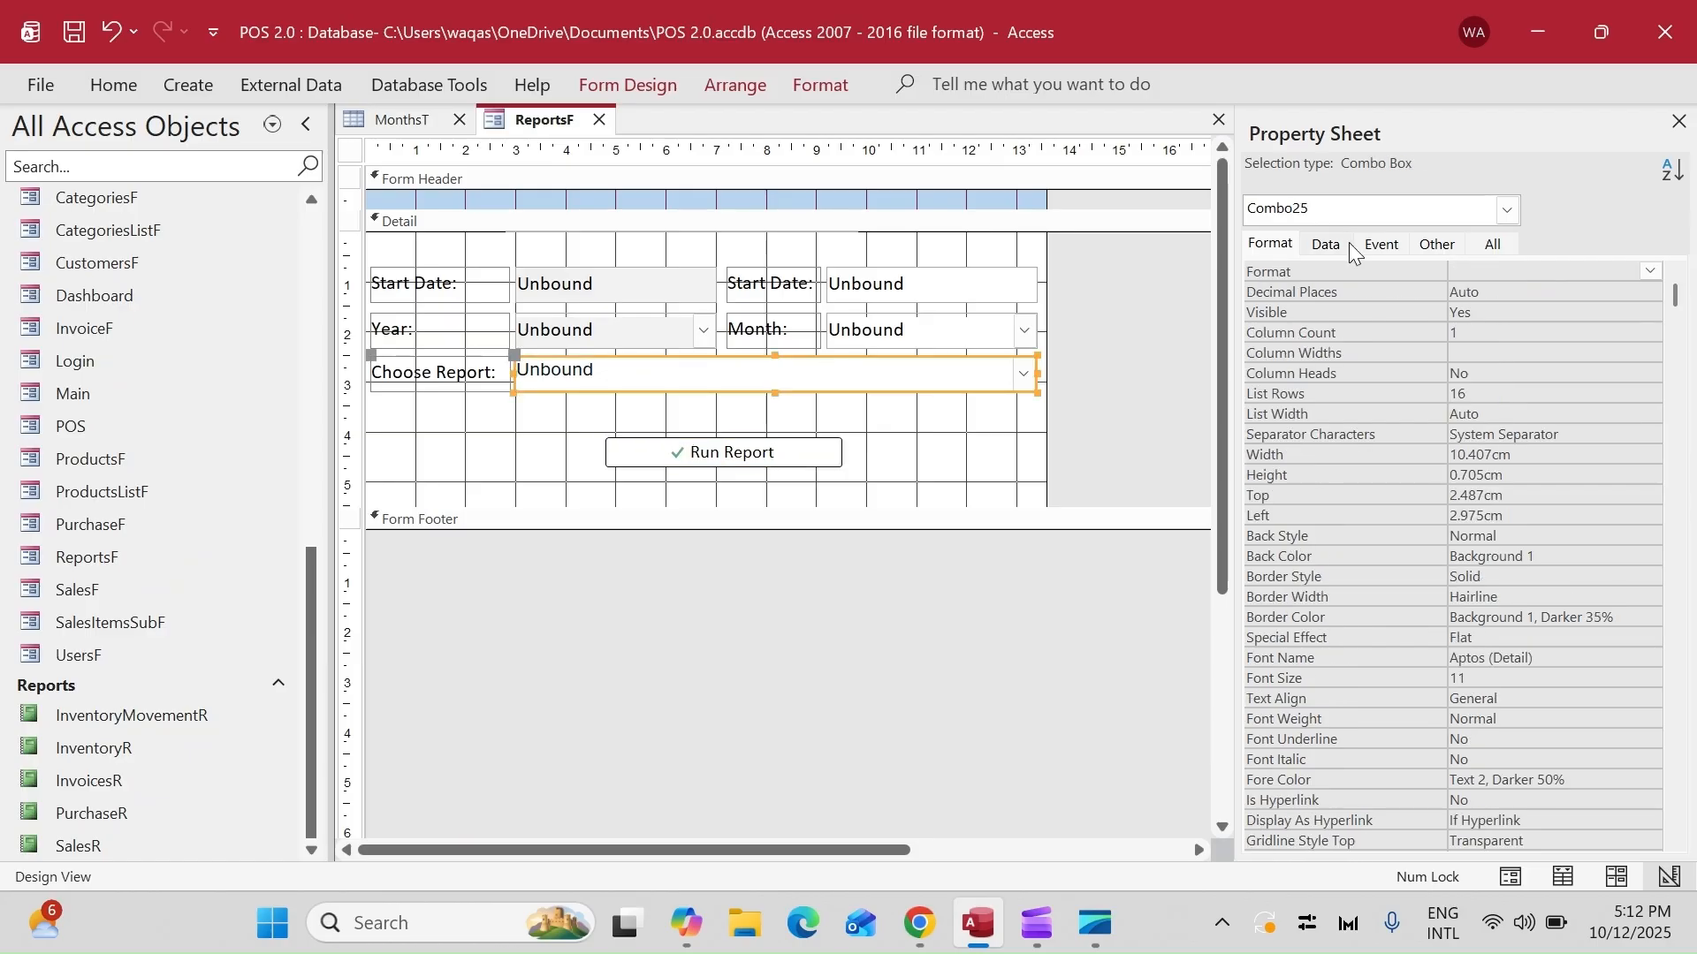
{"action": "left_click", "coordinate": [1436, 245]}
{"action": "double_click", "coordinate": [1494, 272]}
{"action": "type", "text": "cbo"}
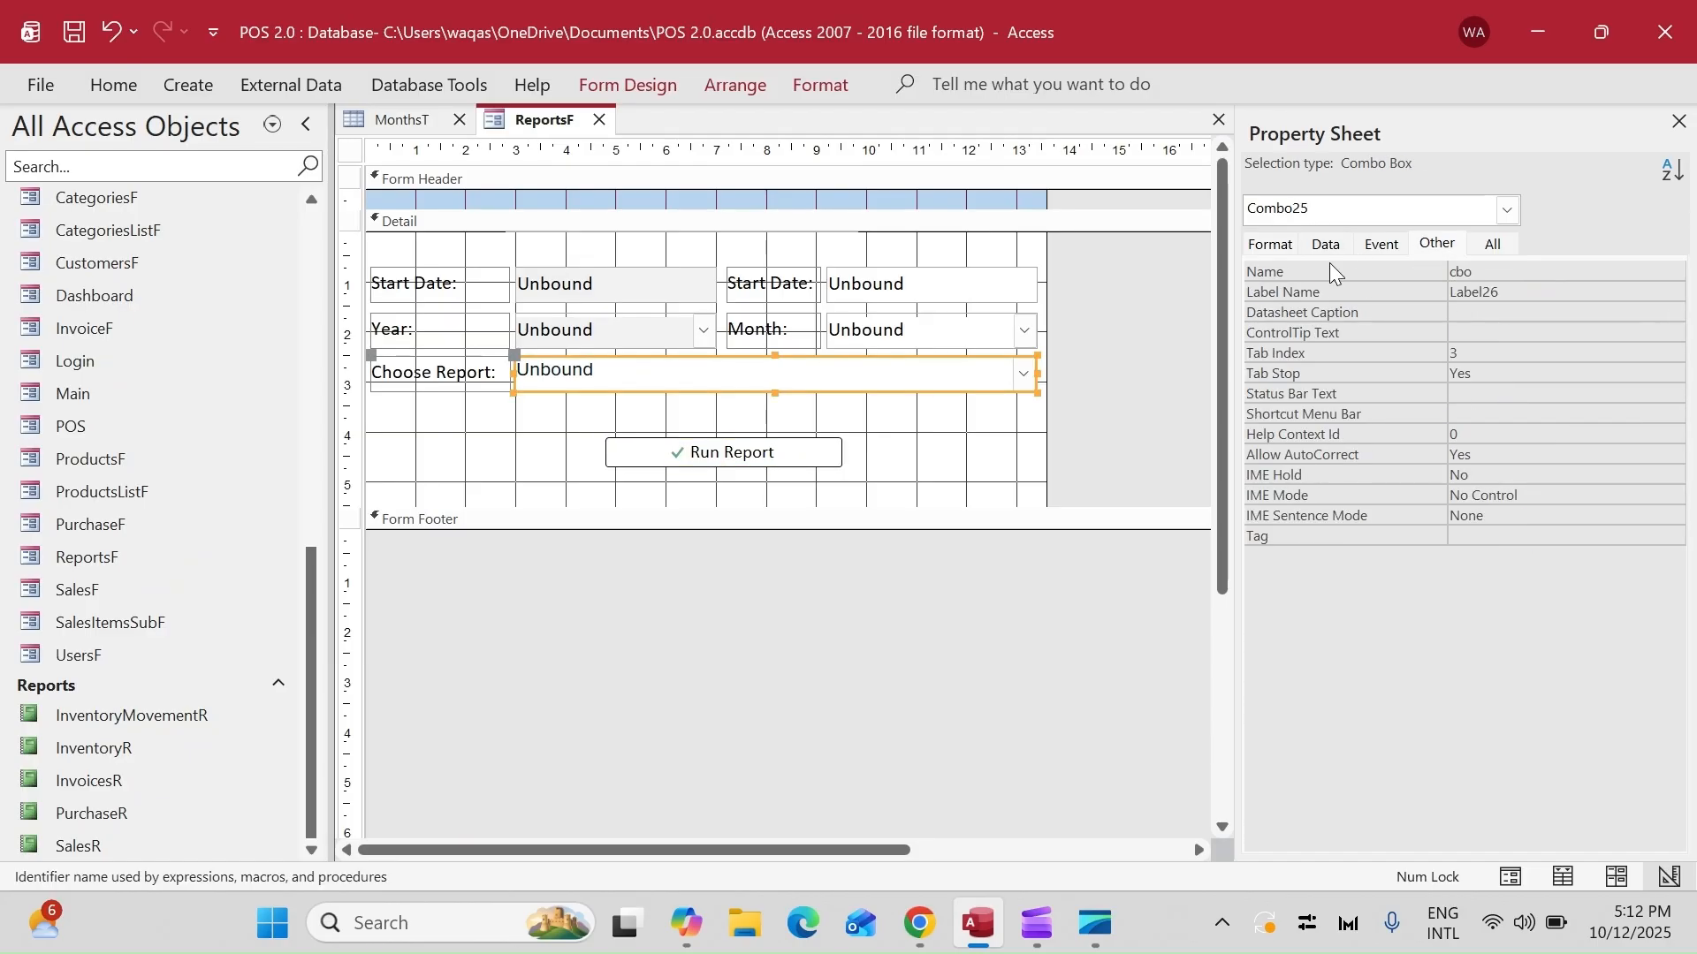
{"action": "type", "text": "ChooseReport"}
{"action": "key", "text": "Return"}
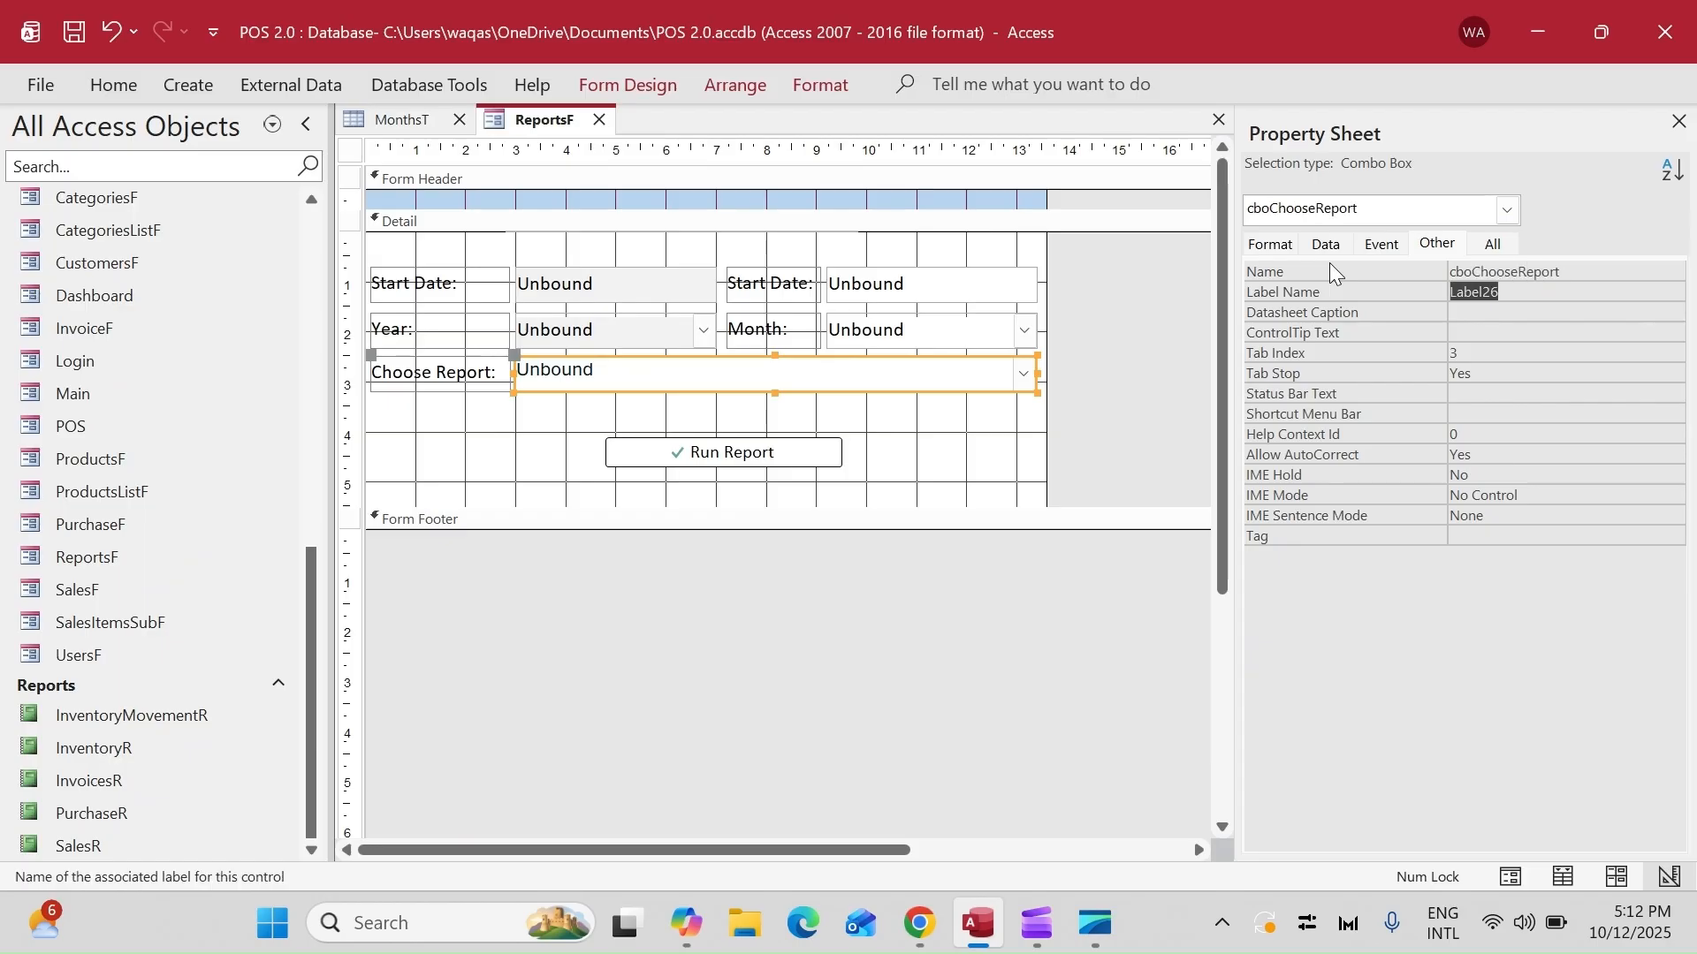
- Check the names of the Month, Year and date controls, and name the Run Report button btnRunReport
{"action": "left_click", "coordinate": [926, 331]}
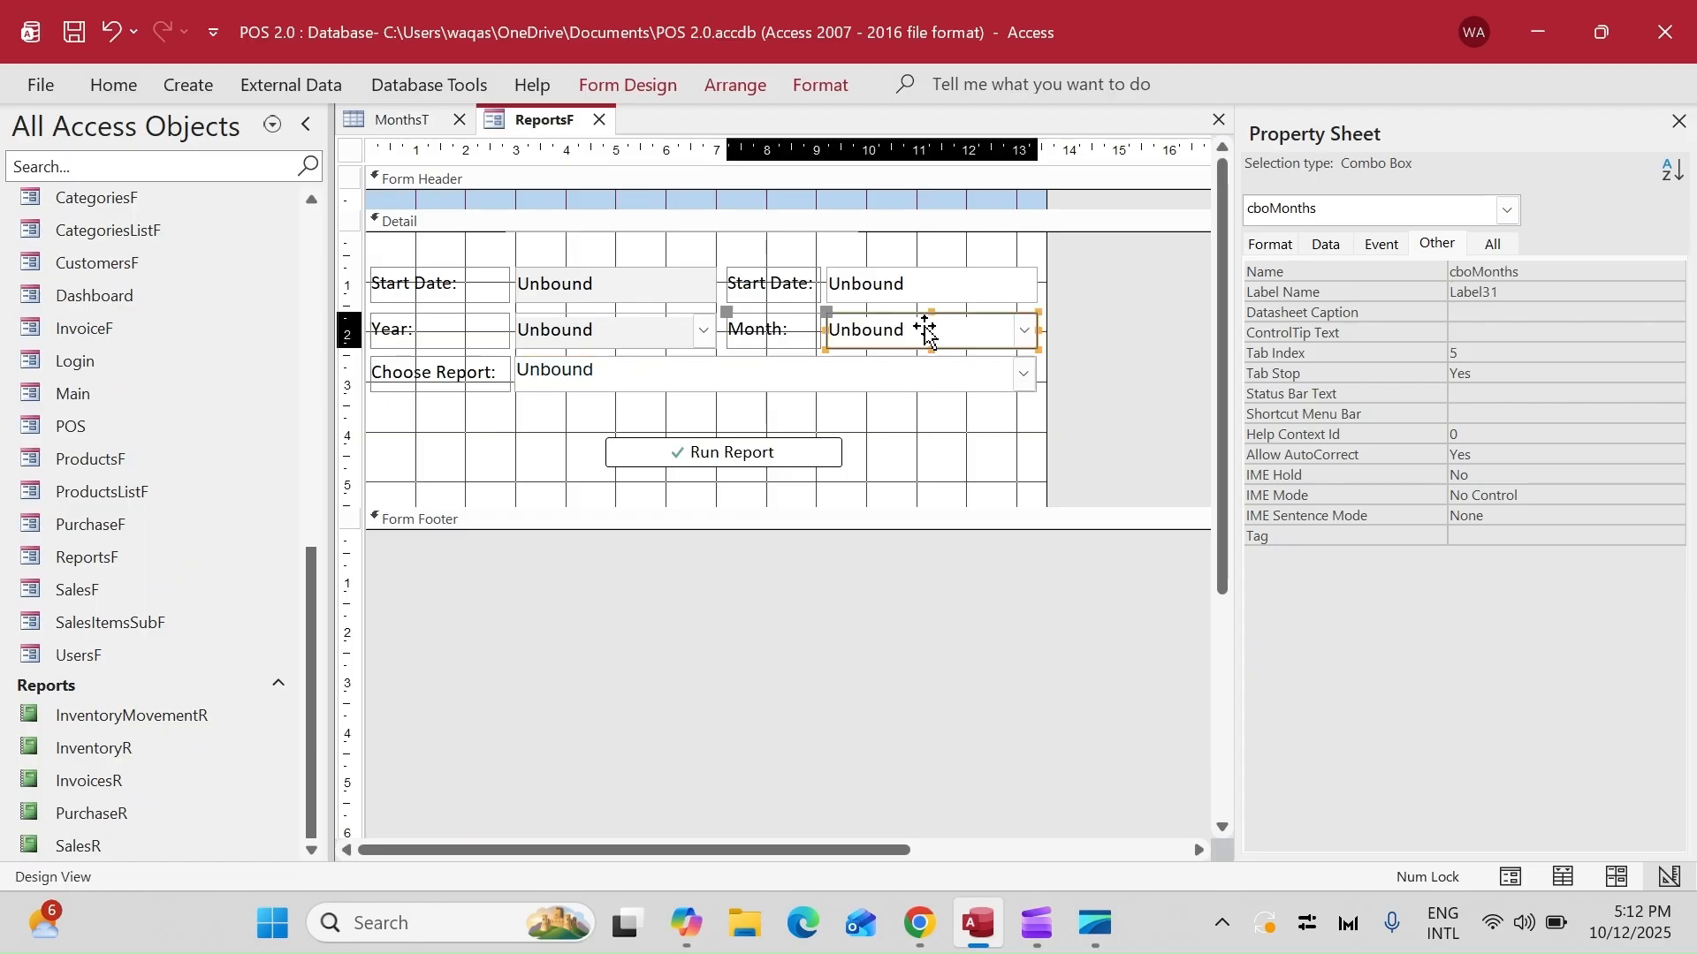
{"action": "left_click", "coordinate": [700, 328]}
{"action": "left_click", "coordinate": [677, 284]}
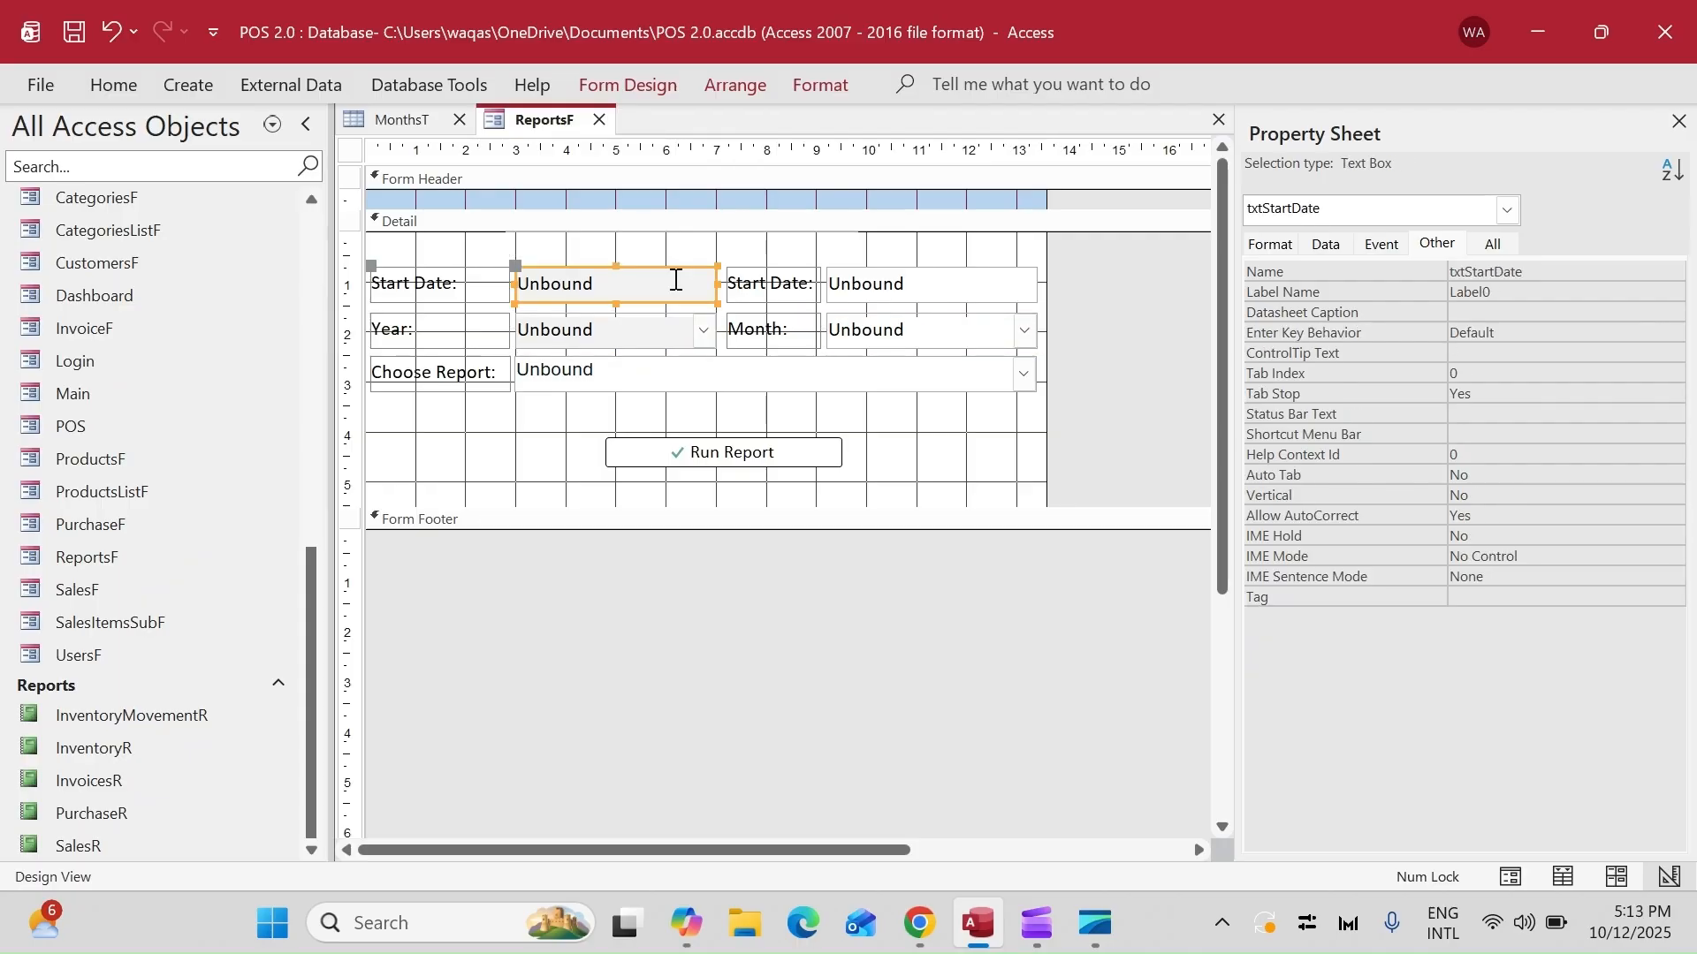
{"action": "left_click", "coordinate": [813, 281]}
{"action": "left_click", "coordinate": [930, 296]}
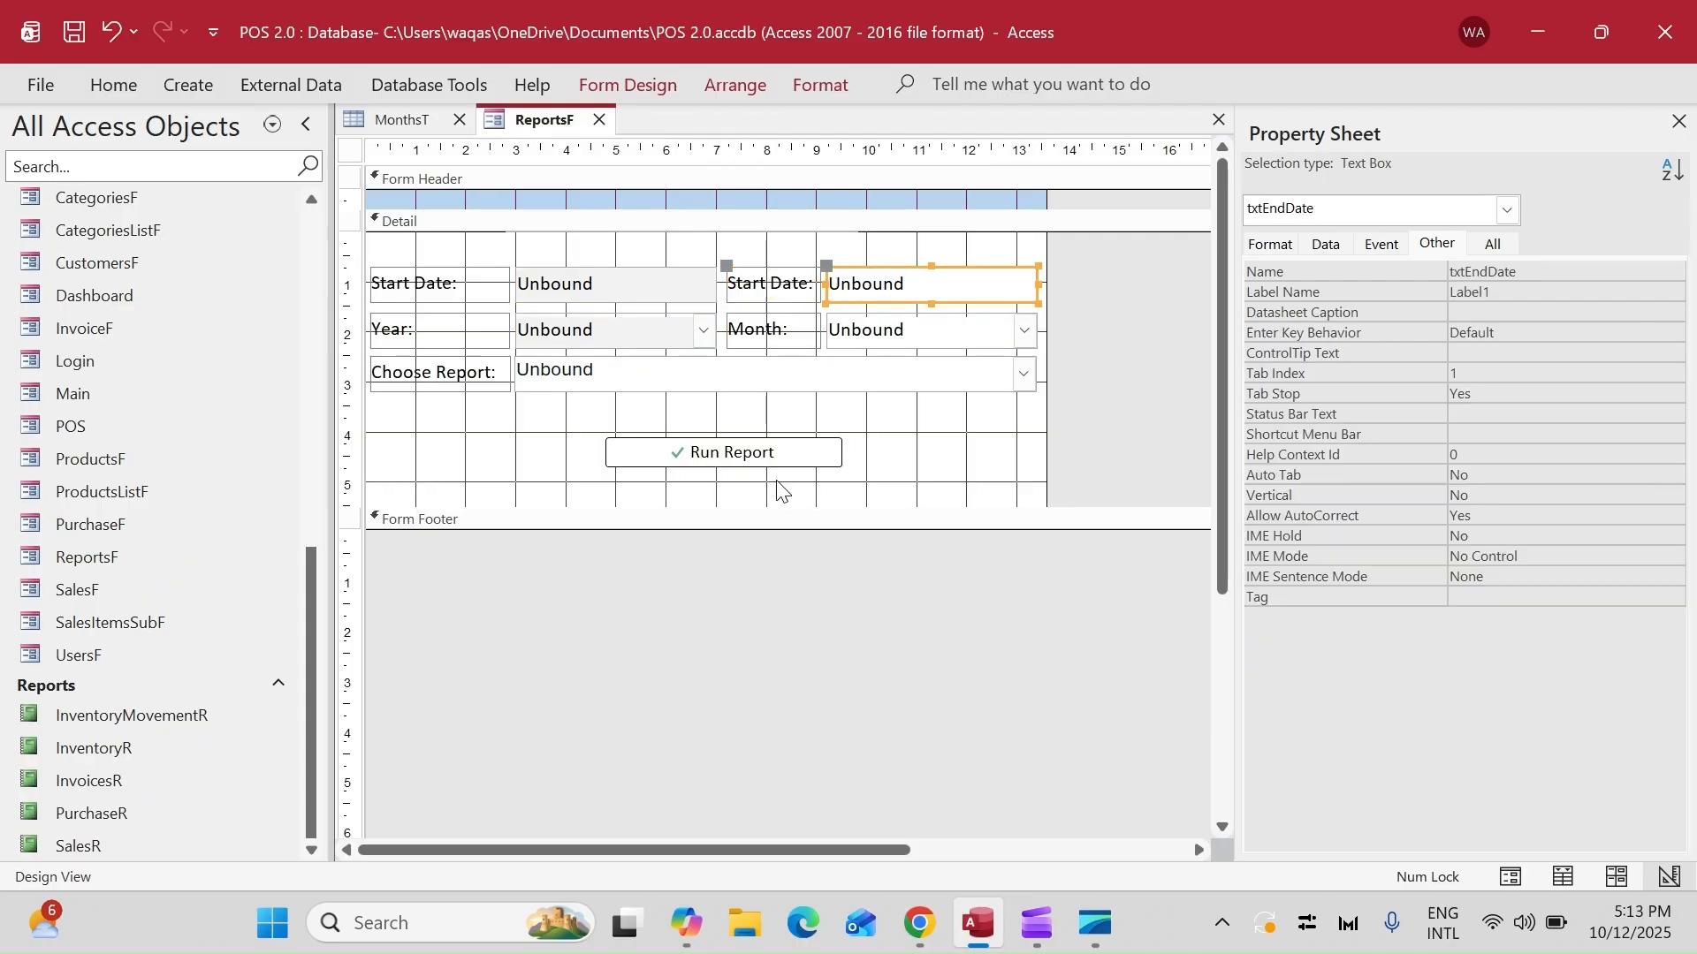
{"action": "left_click", "coordinate": [777, 490]}
{"action": "left_click", "coordinate": [771, 466]}
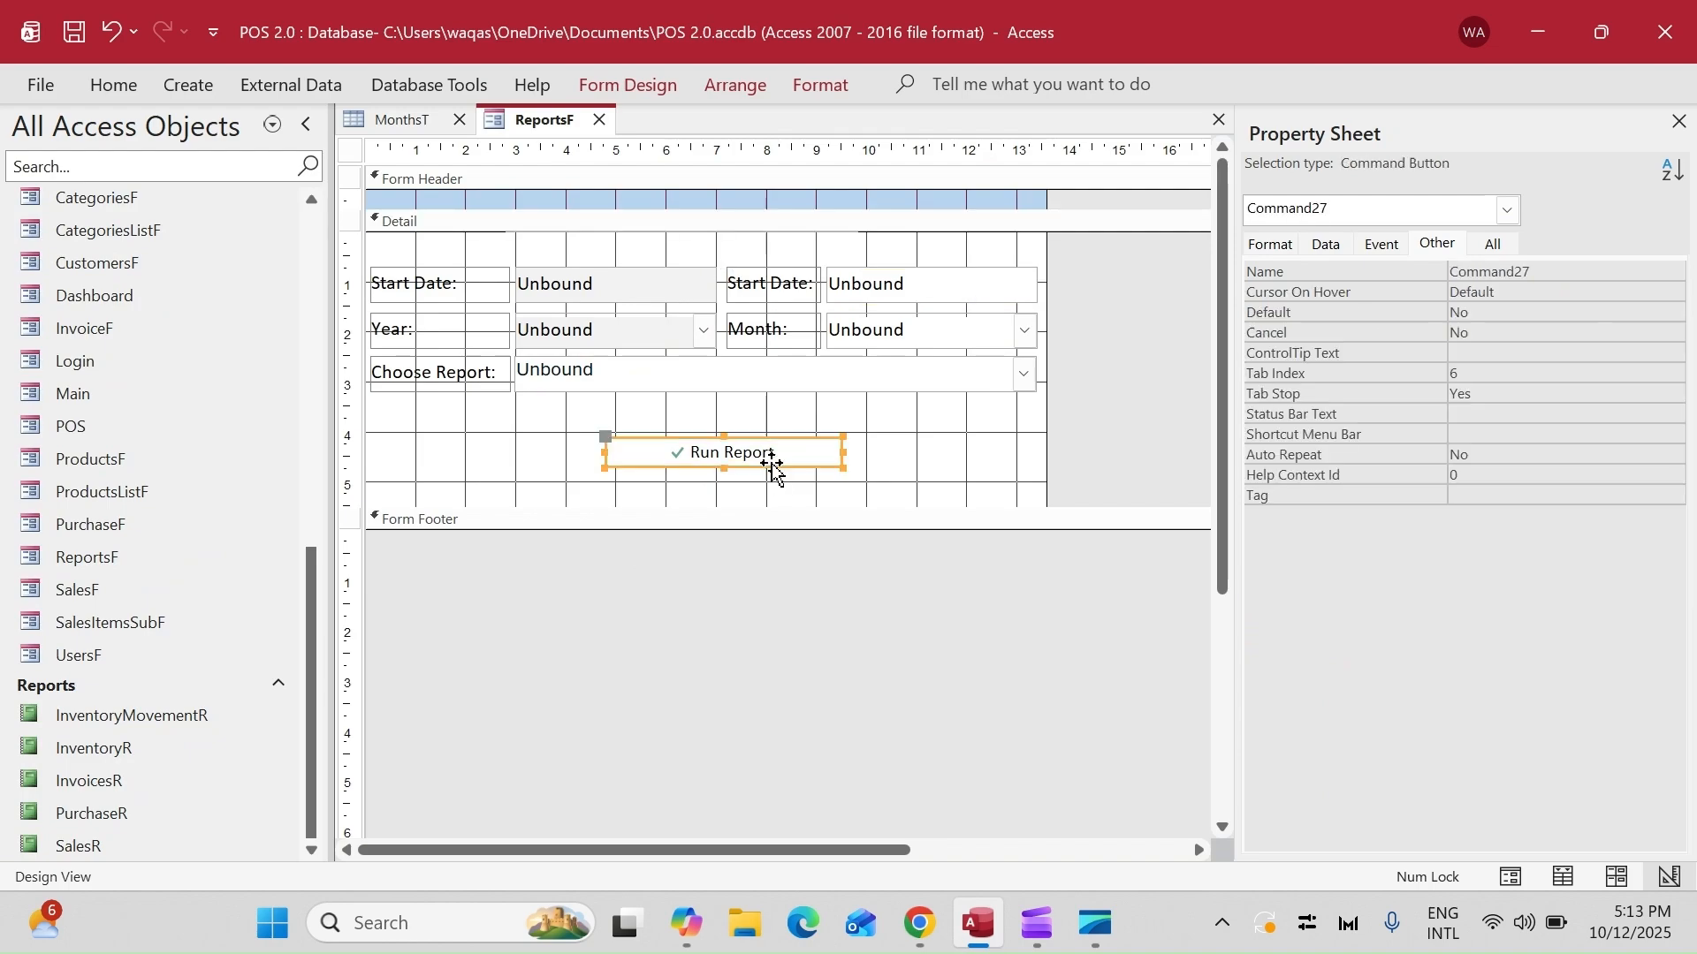
{"action": "double_click", "coordinate": [1555, 267]}
{"action": "type", "text": "btnRun"}
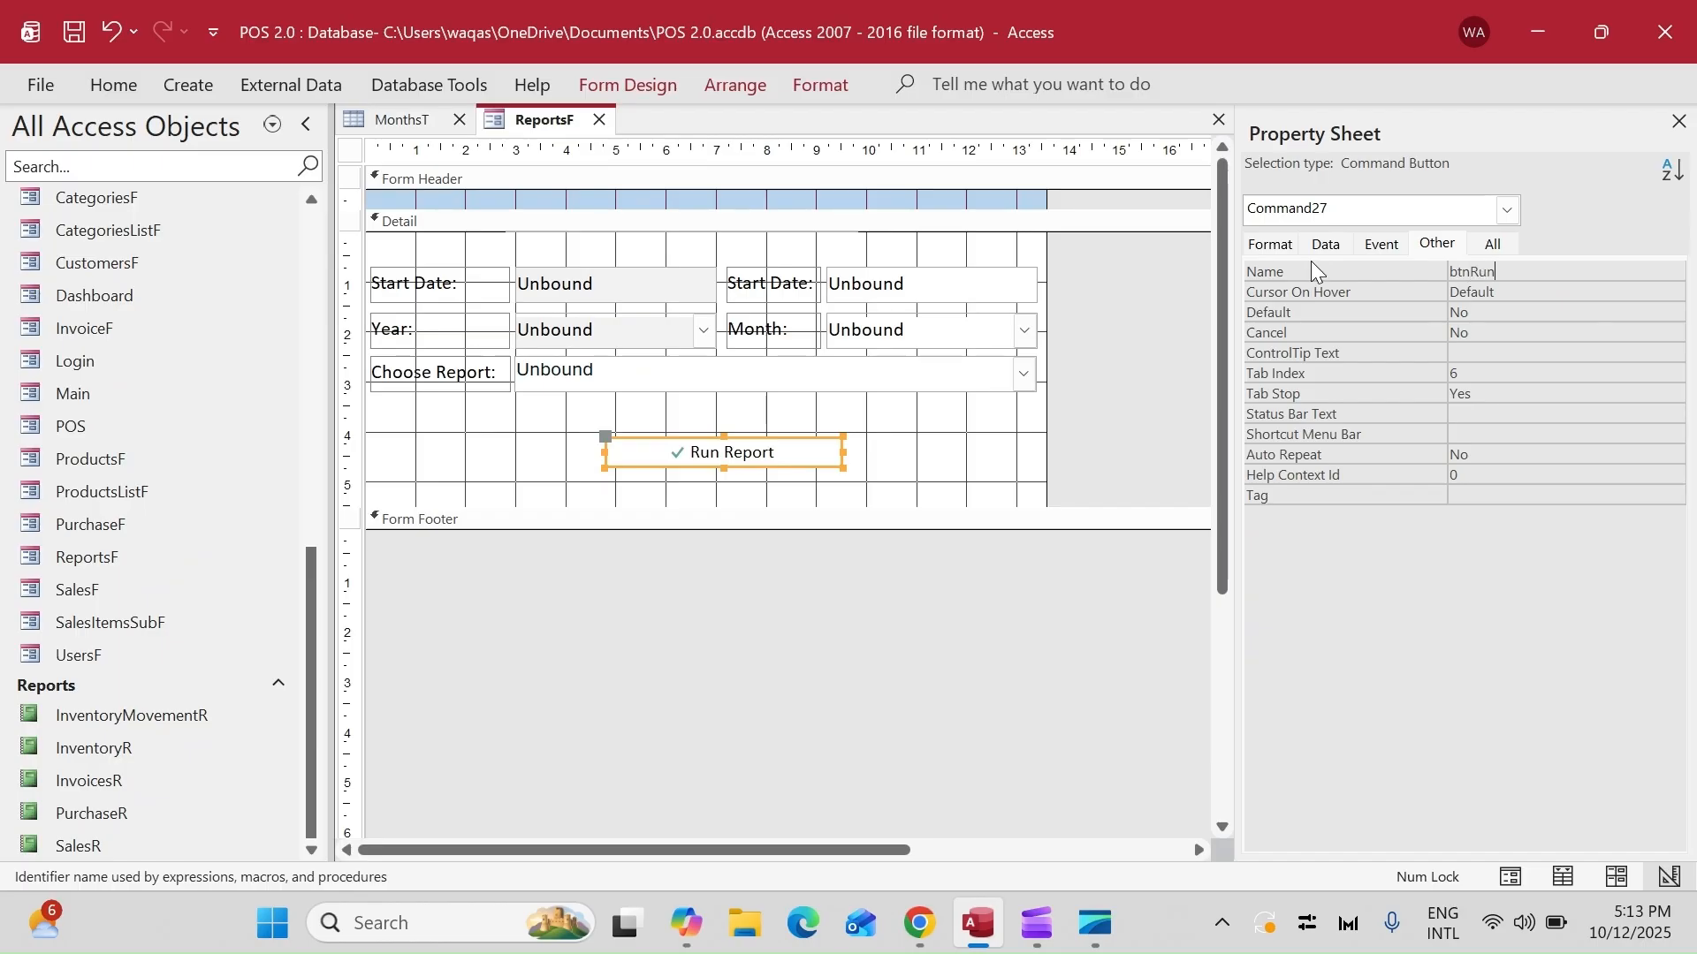
{"action": "type", "text": "Report"}
{"action": "key", "text": "Return"}
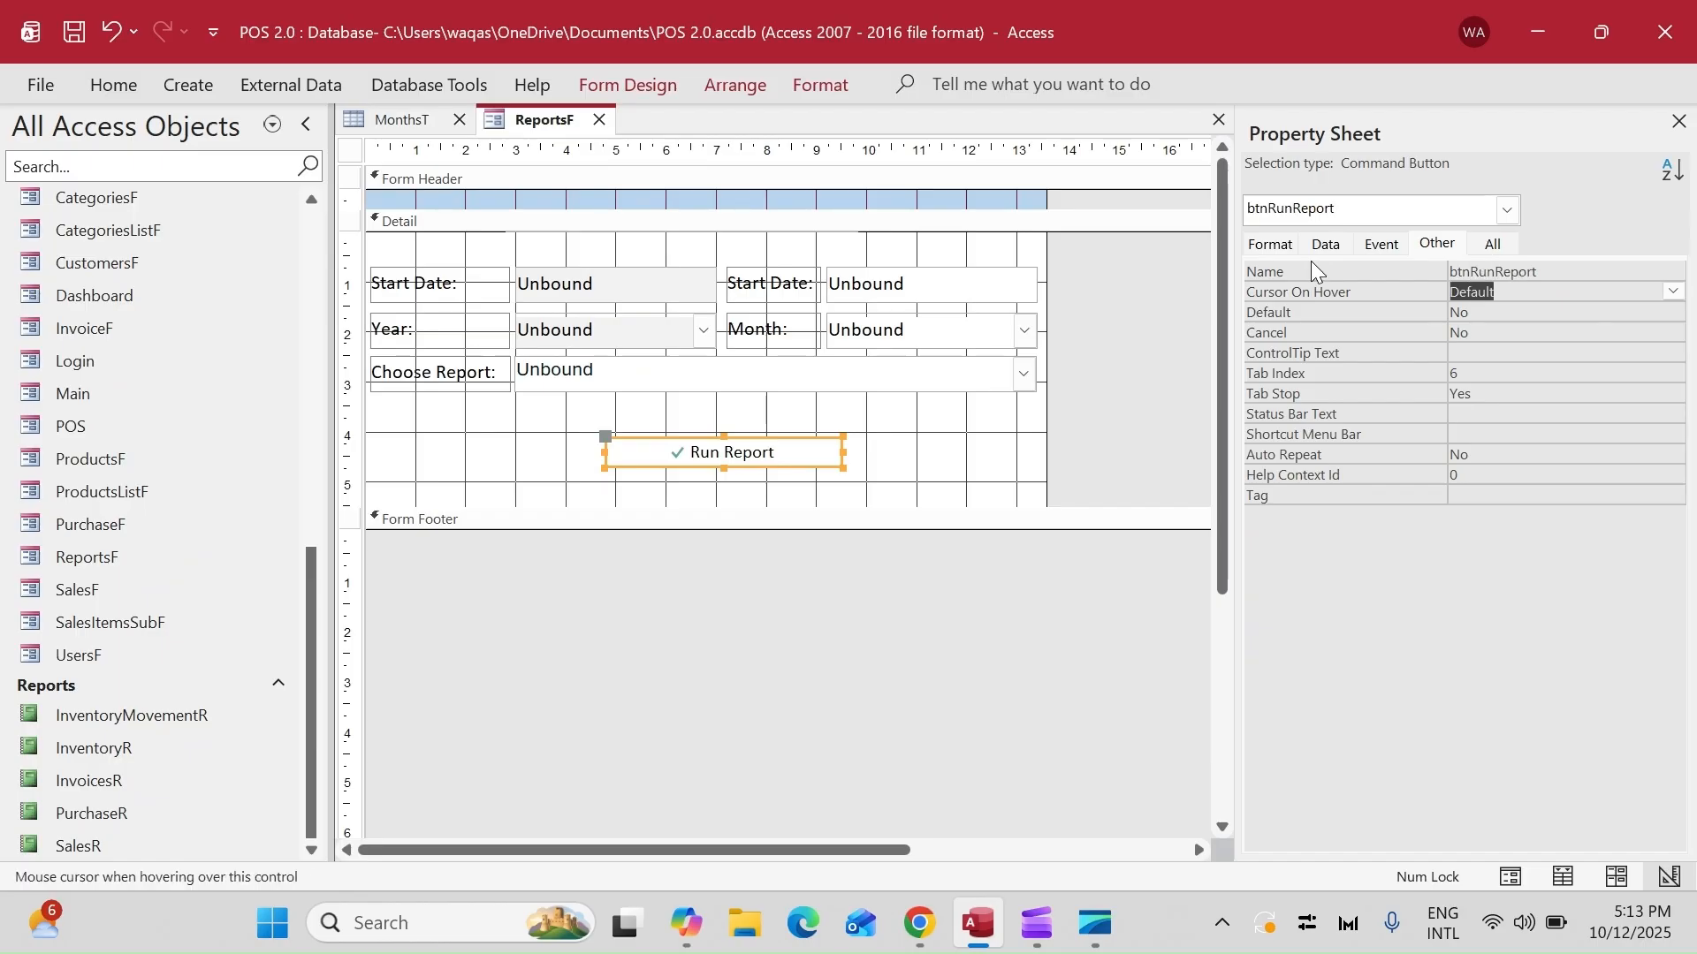
{"action": "left_click", "coordinate": [1381, 244]}
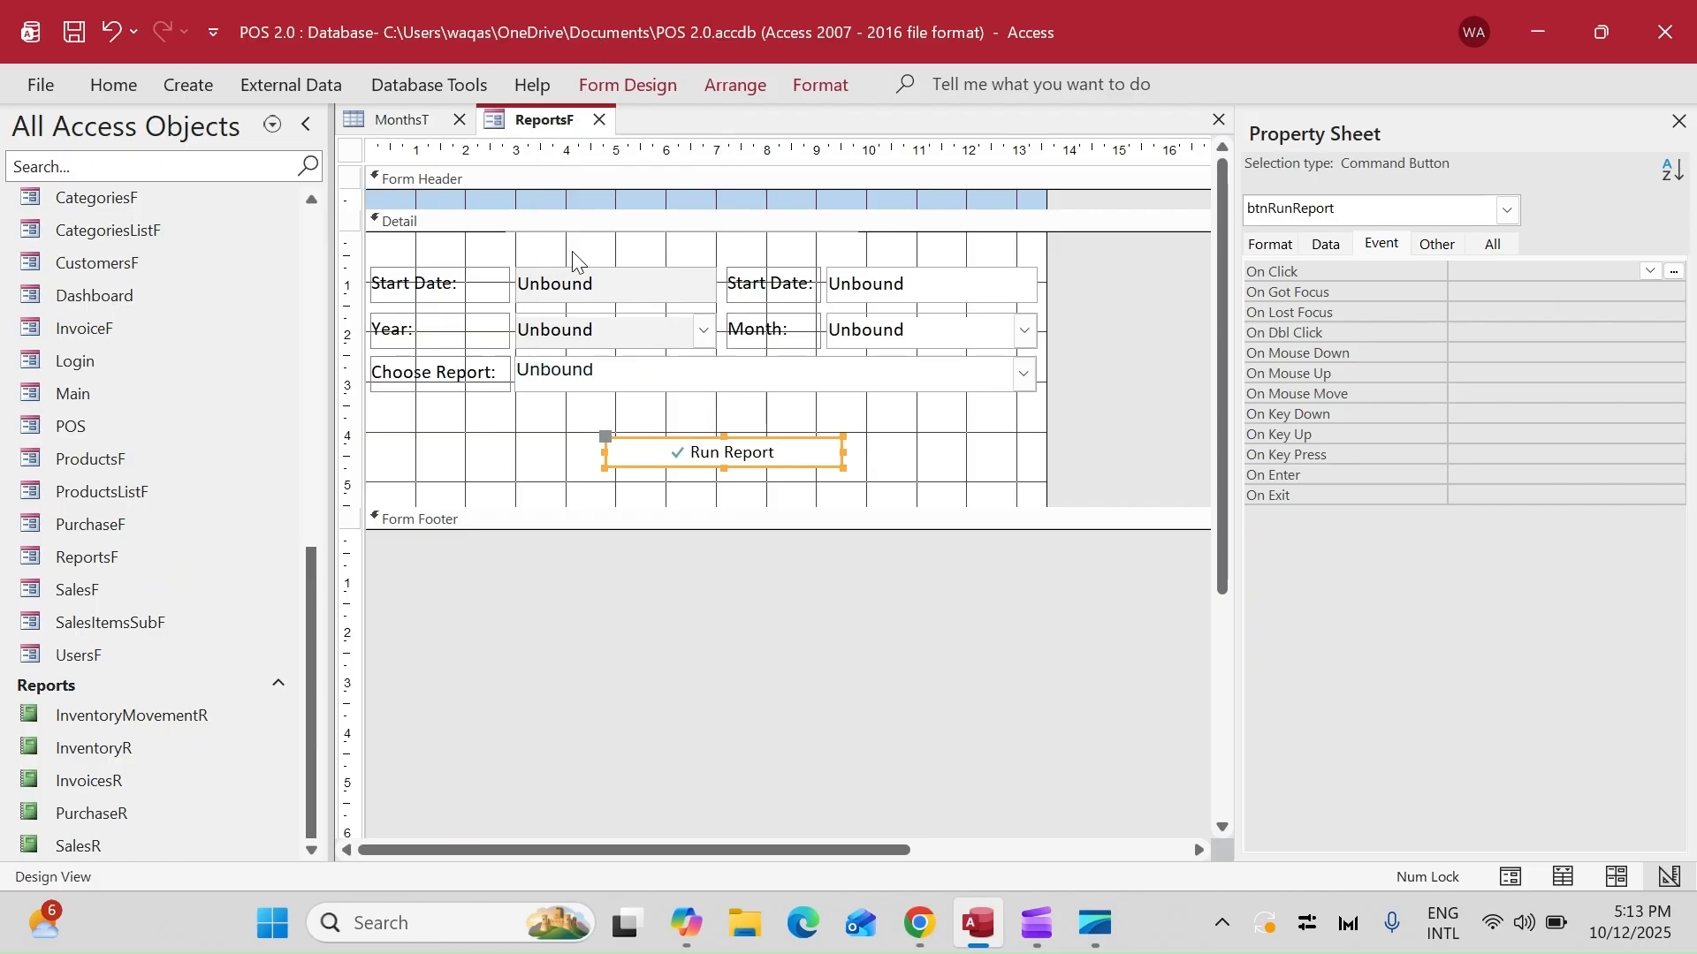
- Preview the form, try its Year and Month lists and second date box, and return to design view
{"action": "key", "text": "F5"}
{"action": "left_click_drag", "start_coordinate": [595, 147], "coordinate": [1006, 336]}
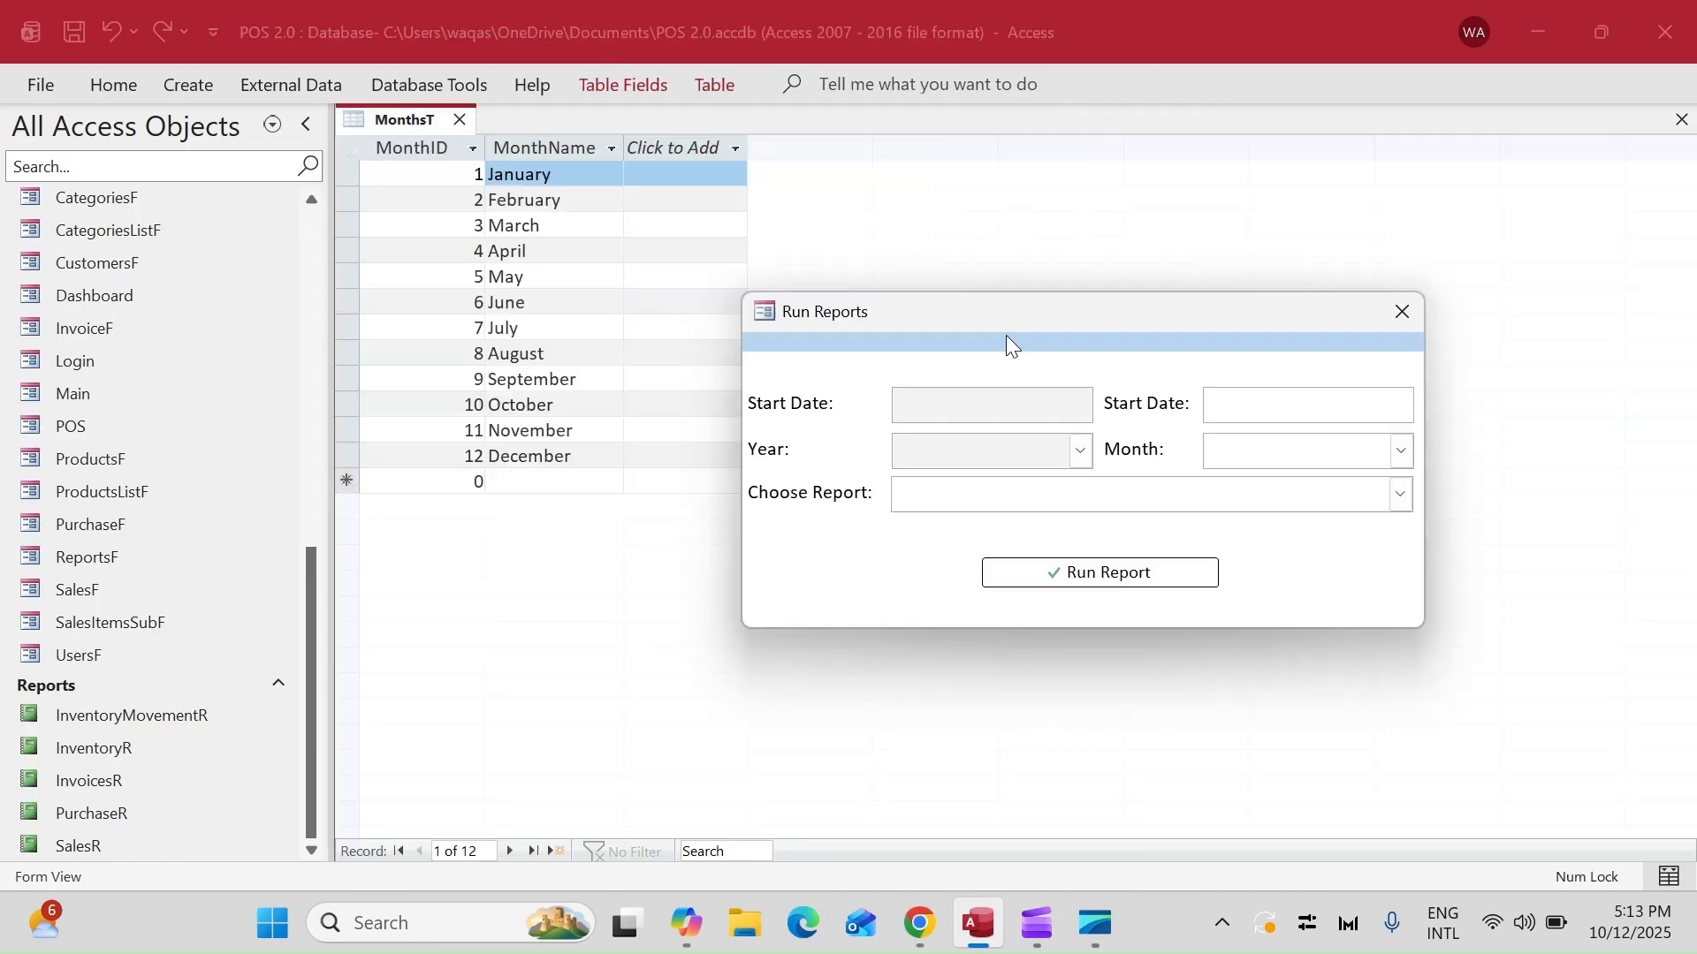
{"action": "left_click", "coordinate": [1080, 452]}
{"action": "left_click", "coordinate": [1401, 452]}
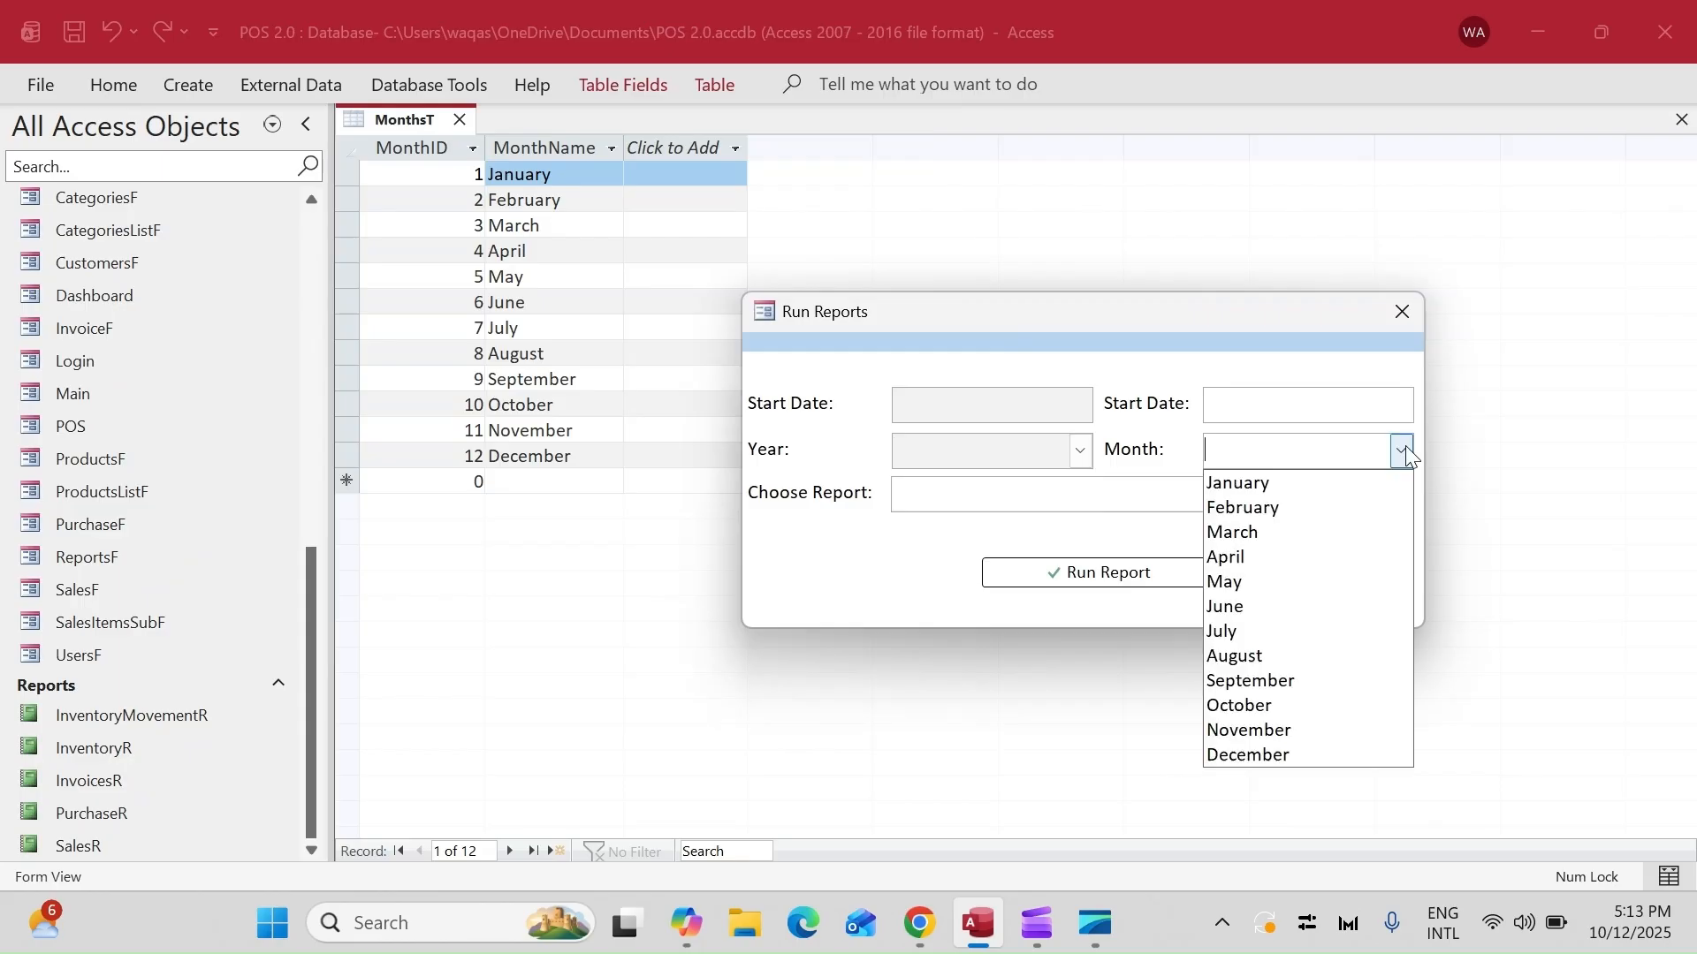
{"action": "left_click", "coordinate": [1275, 462]}
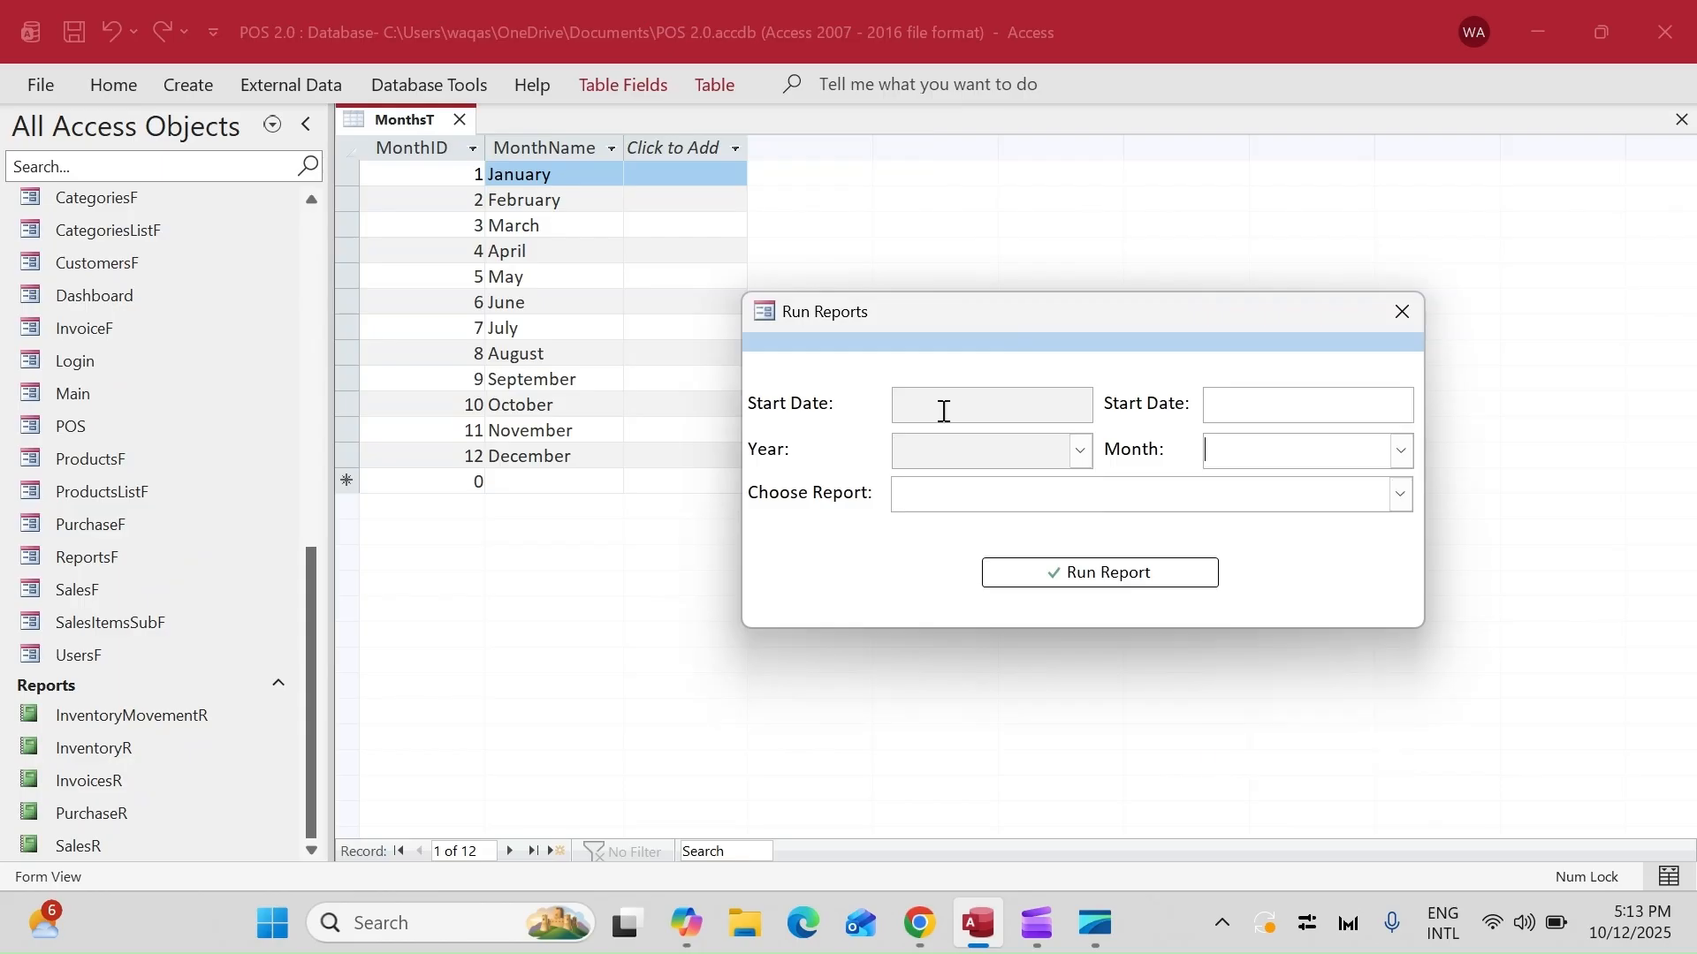
{"action": "left_click", "coordinate": [1263, 392]}
{"action": "right_click", "coordinate": [1184, 336]}
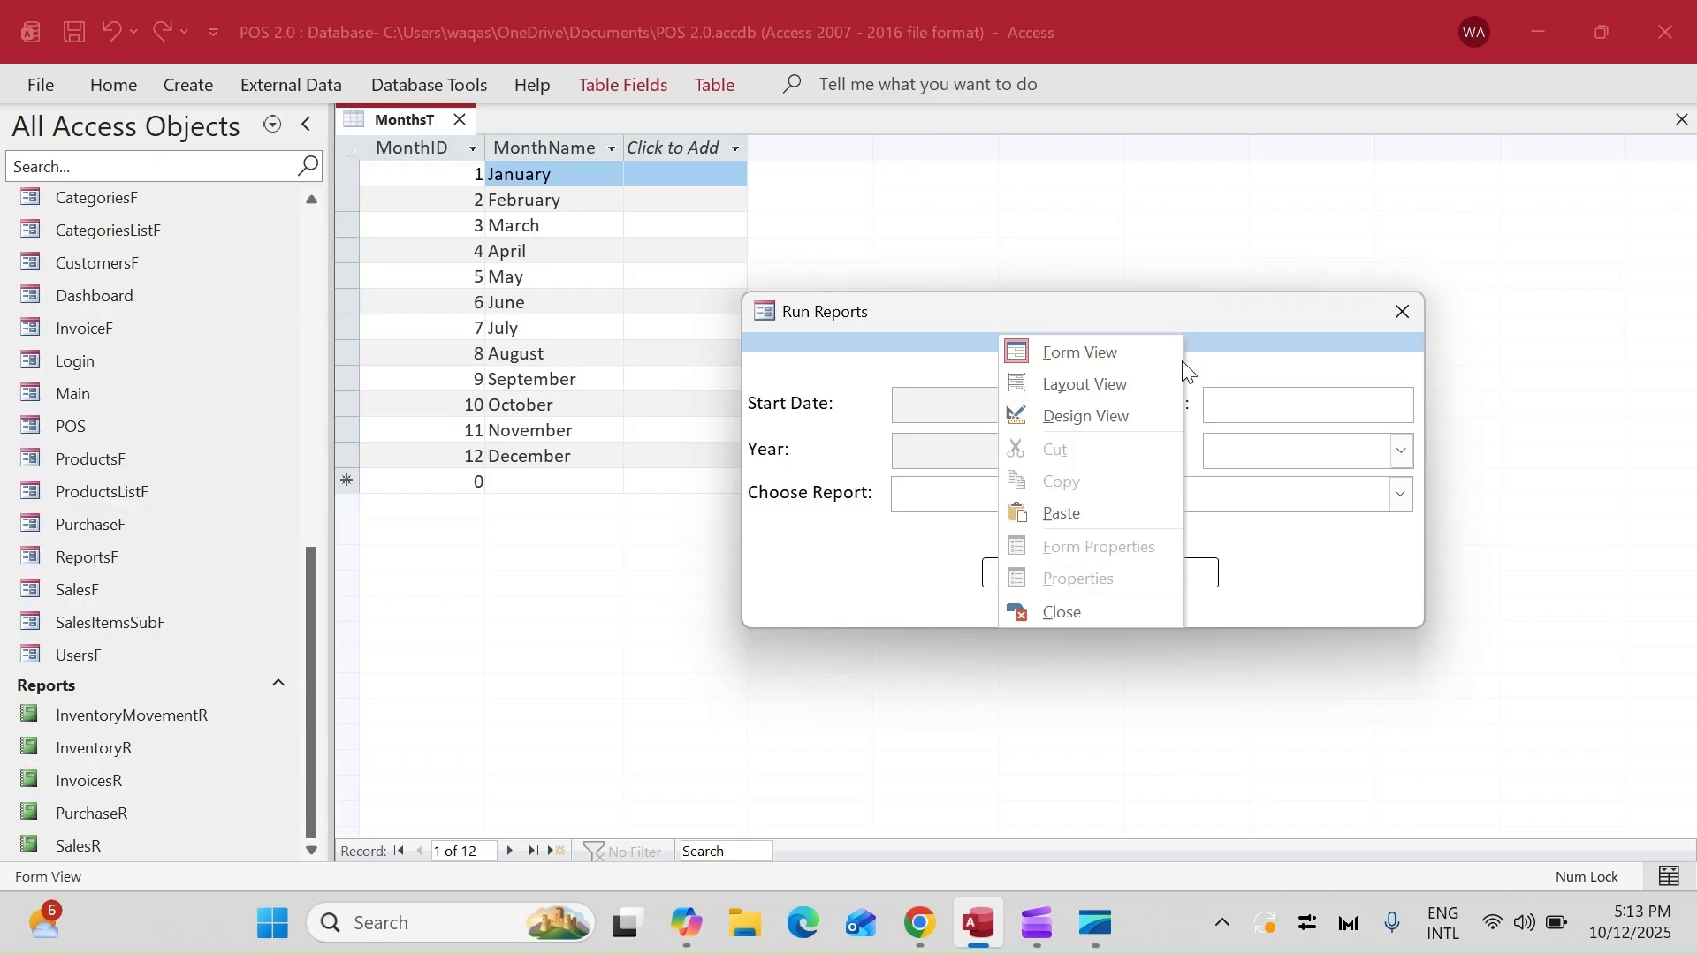
{"action": "left_click", "coordinate": [1149, 413]}
- Set Show Date Picker to Never for both date text boxes
{"action": "left_click", "coordinate": [941, 285]}
{"action": "left_click", "coordinate": [659, 299], "text": "shift"}
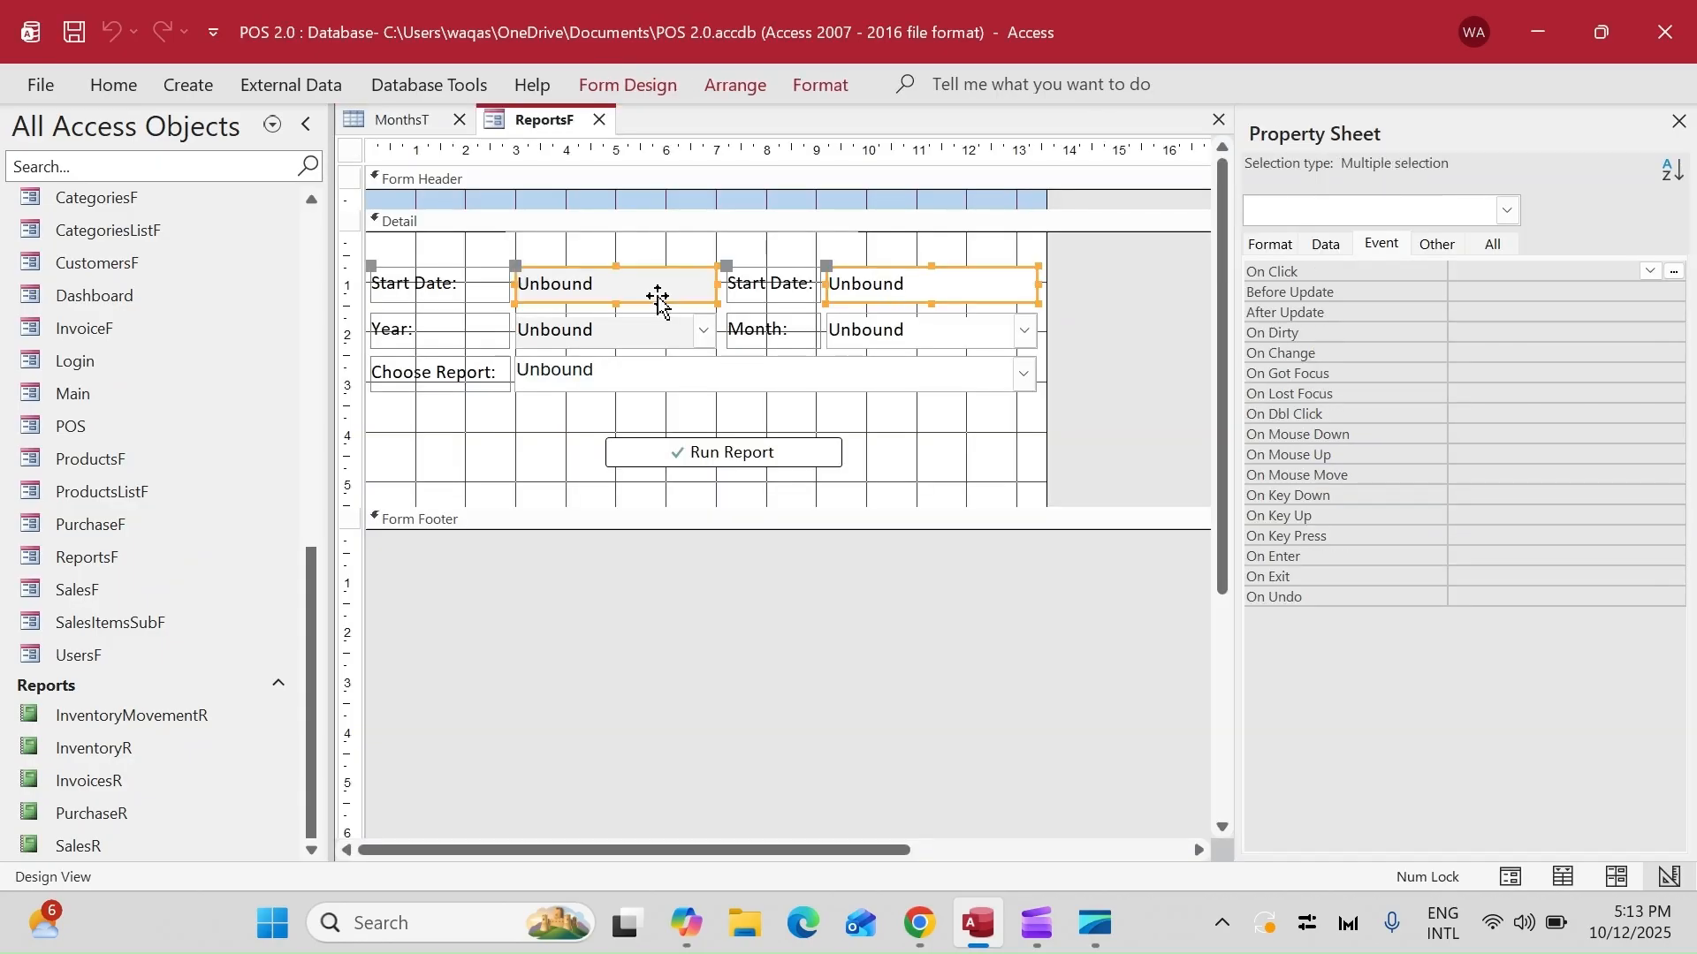
{"action": "left_click", "coordinate": [1269, 247]}
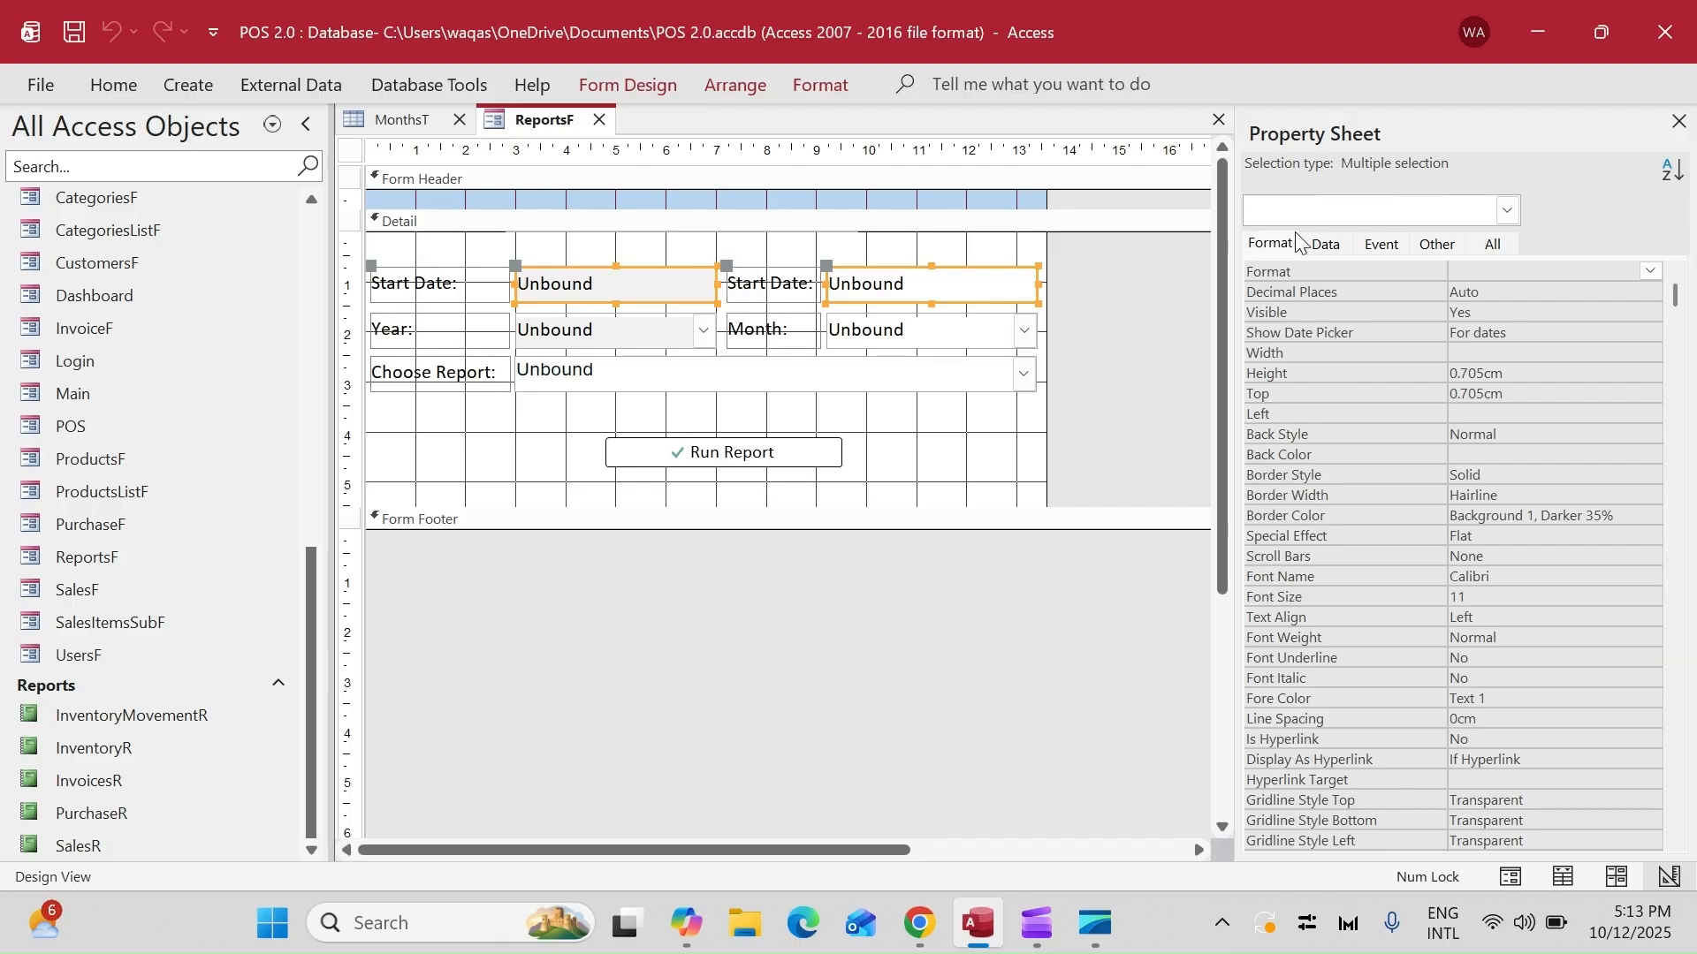
{"action": "left_click", "coordinate": [1594, 334]}
{"action": "left_click", "coordinate": [1657, 332]}
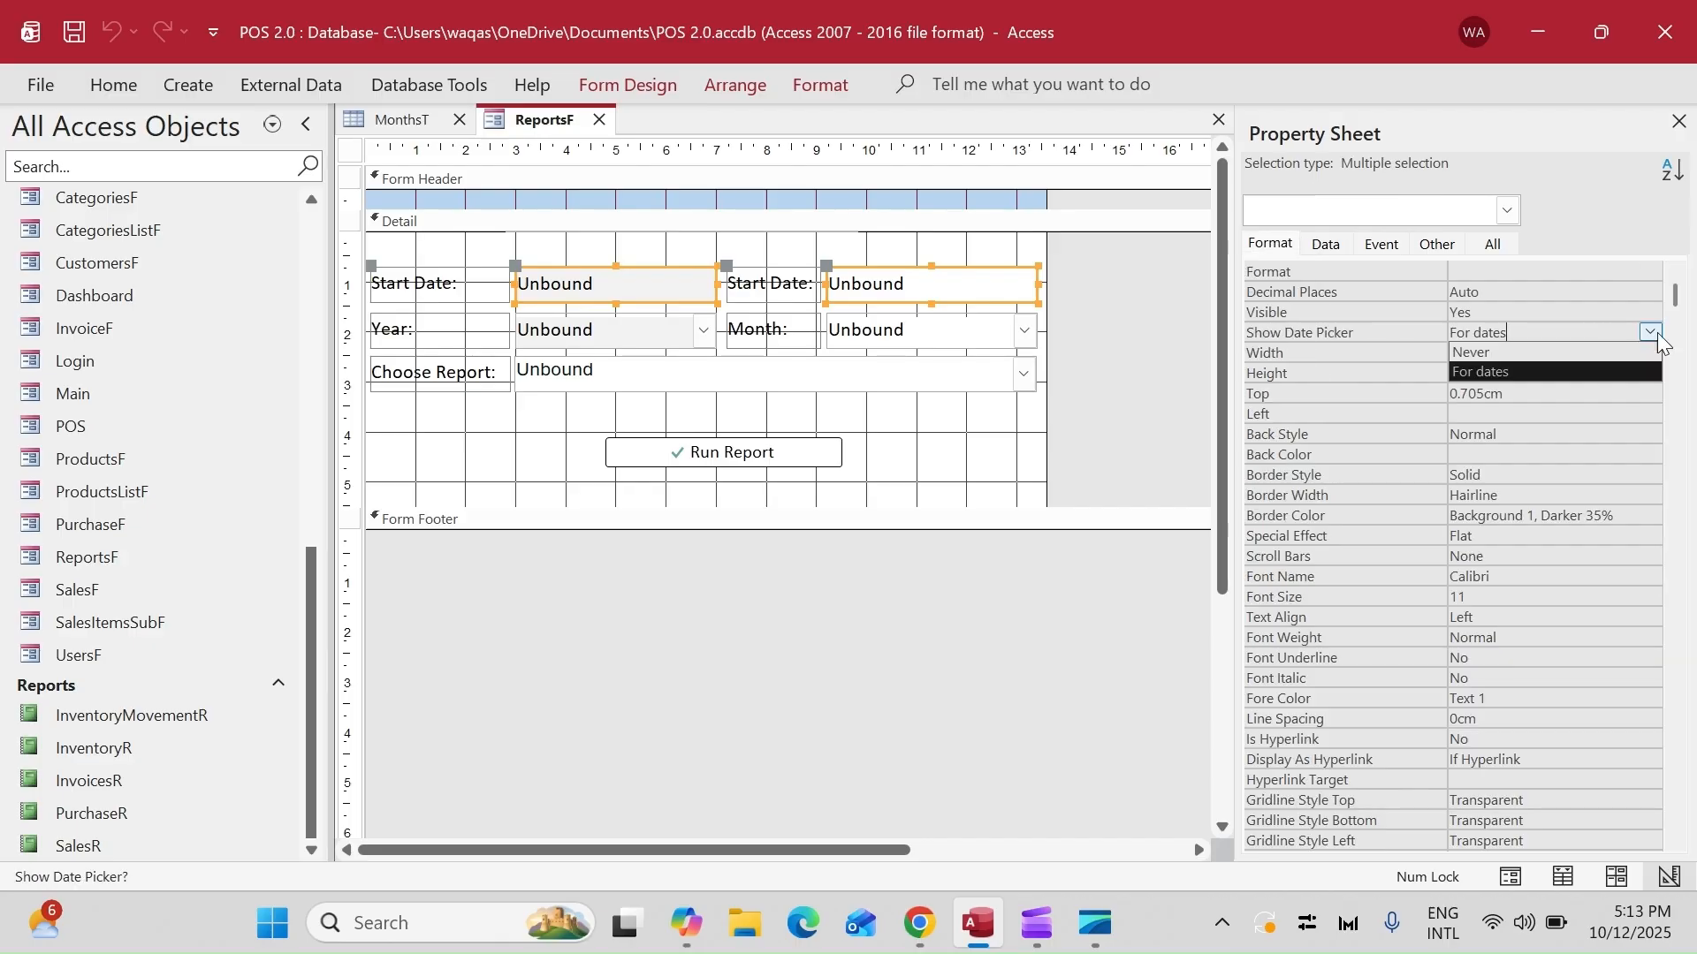
{"action": "left_click", "coordinate": [1637, 346]}
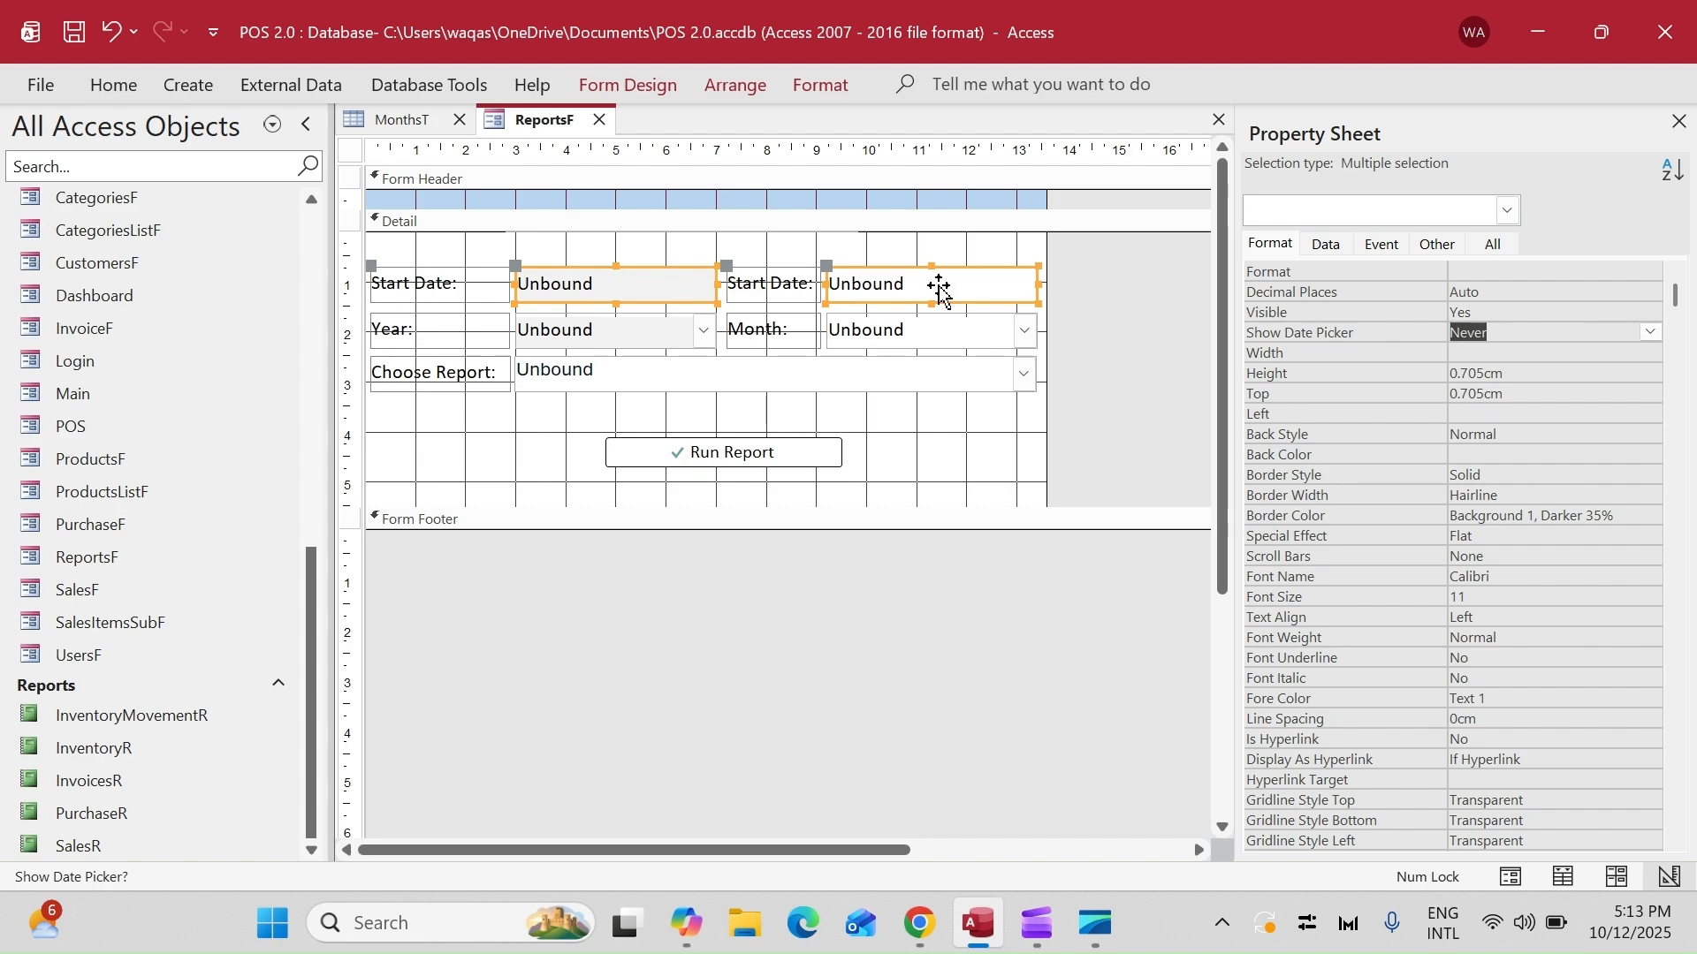
- Copy all report names from the value list of the cboChooseReport combo box, keeping the list itself intact
{"action": "left_click", "coordinate": [822, 445]}
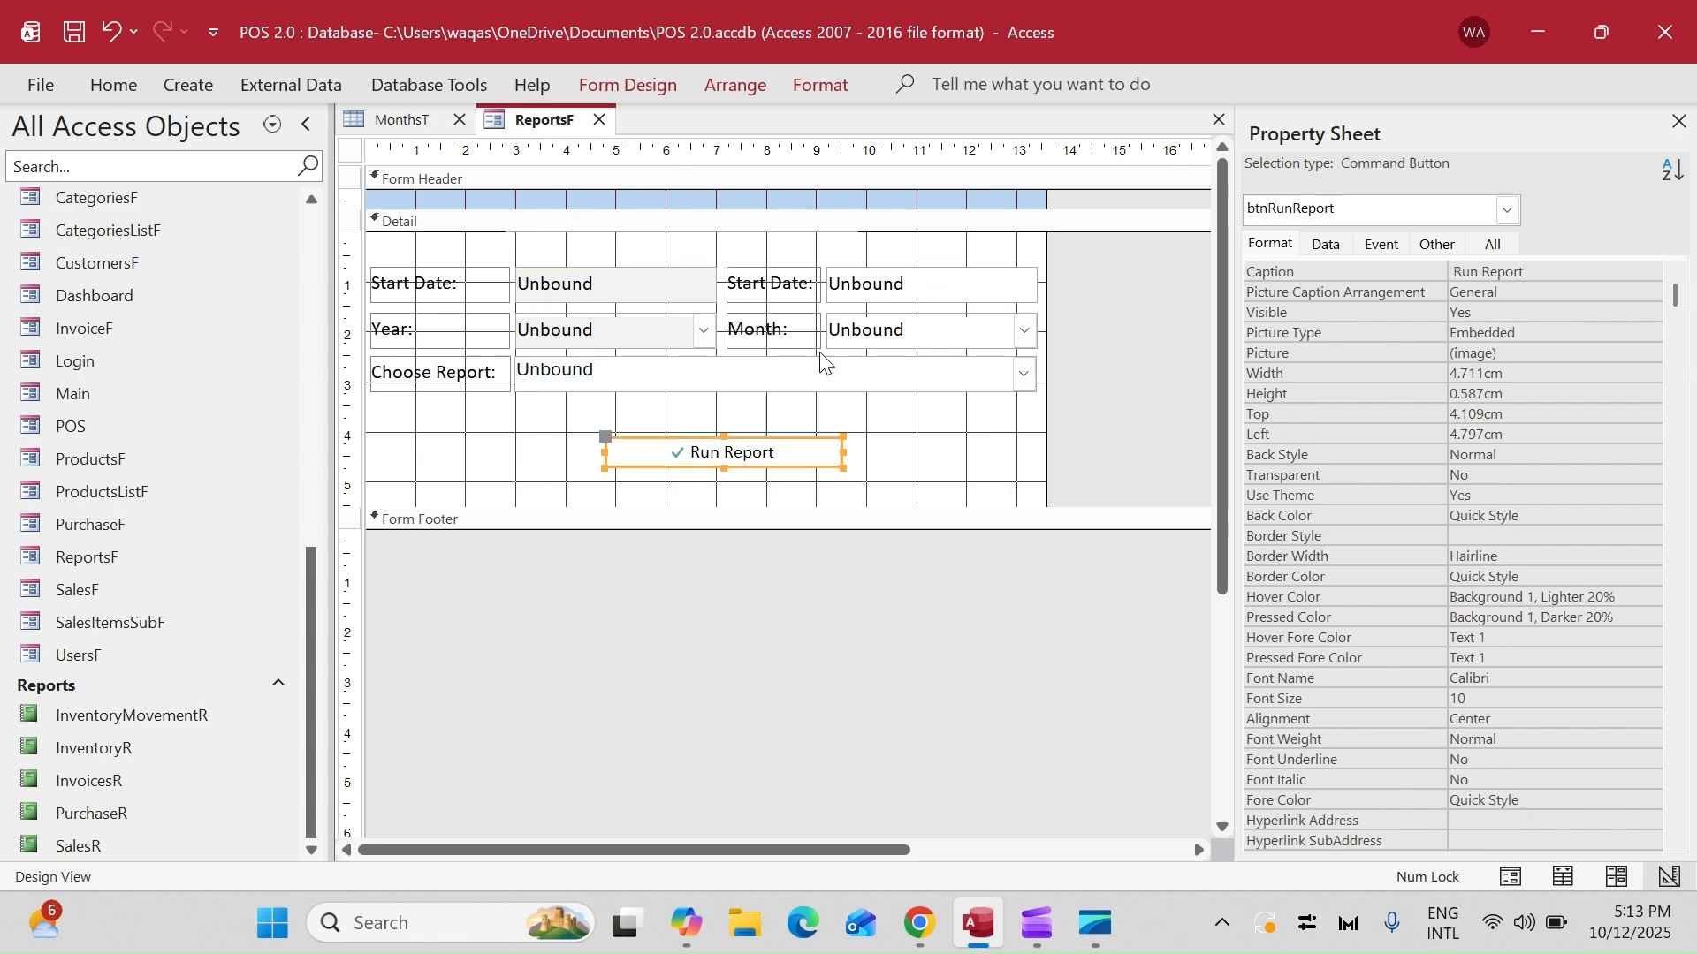
{"action": "left_click", "coordinate": [825, 366]}
{"action": "left_click", "coordinate": [1327, 245]}
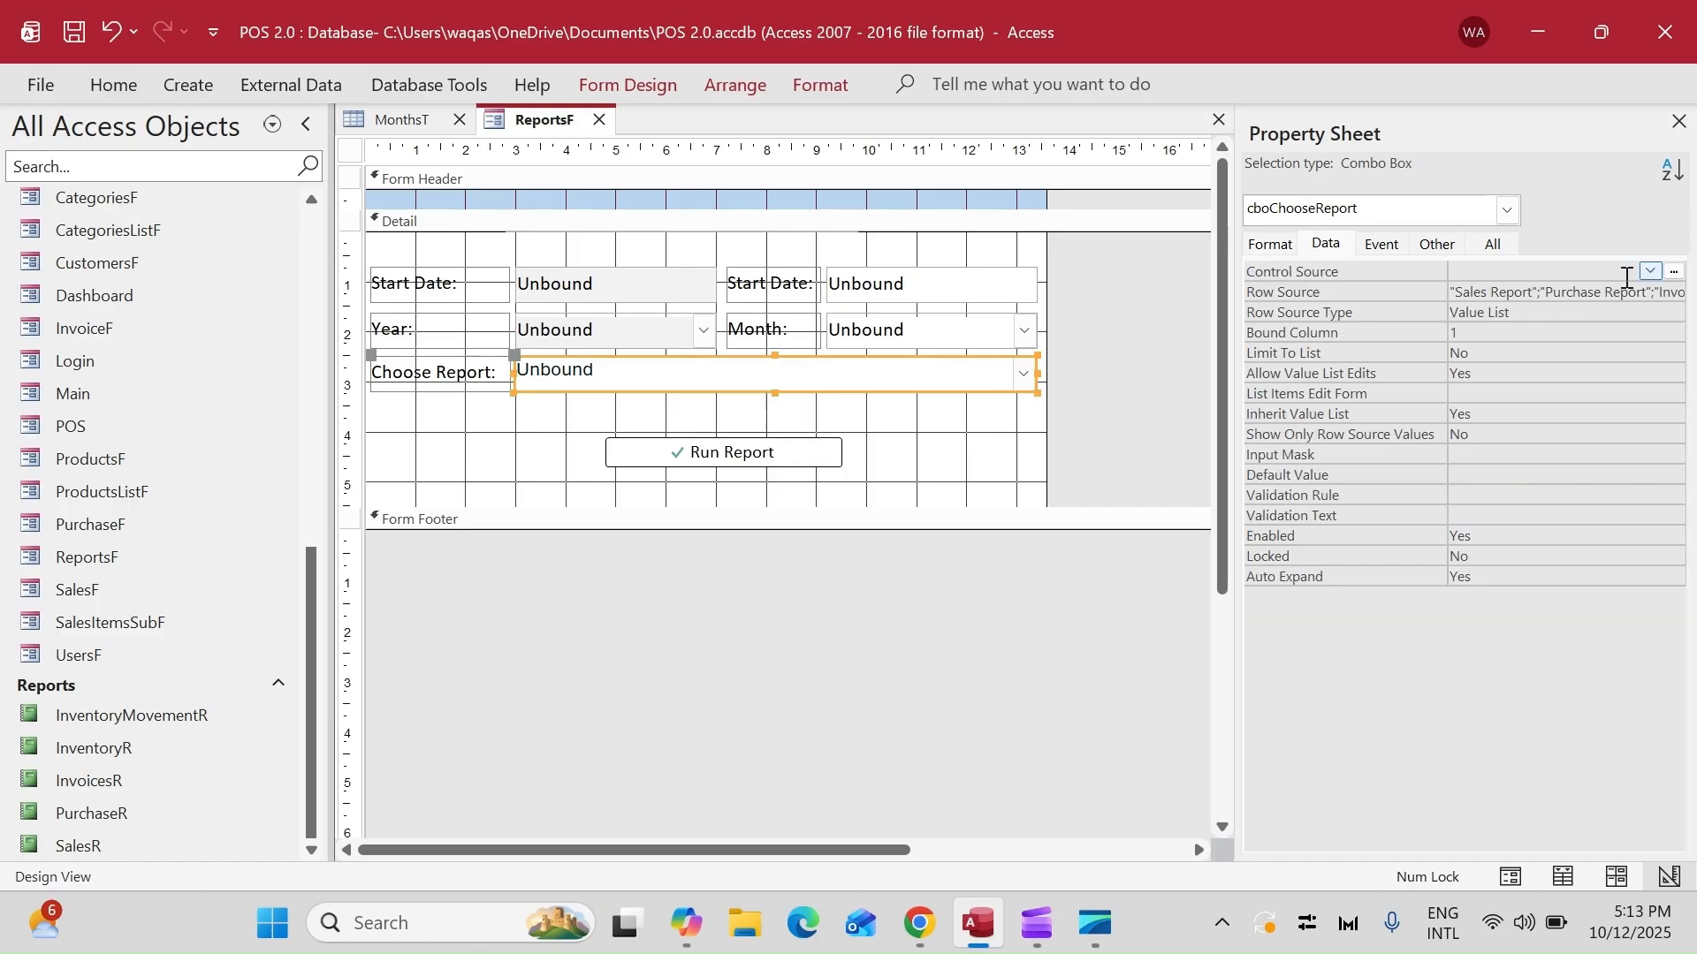
{"action": "left_click", "coordinate": [1677, 296]}
{"action": "left_click", "coordinate": [1674, 292]}
{"action": "left_click_drag", "start_coordinate": [846, 322], "coordinate": [575, 247]}
{"action": "key", "text": "ctrl+x"}
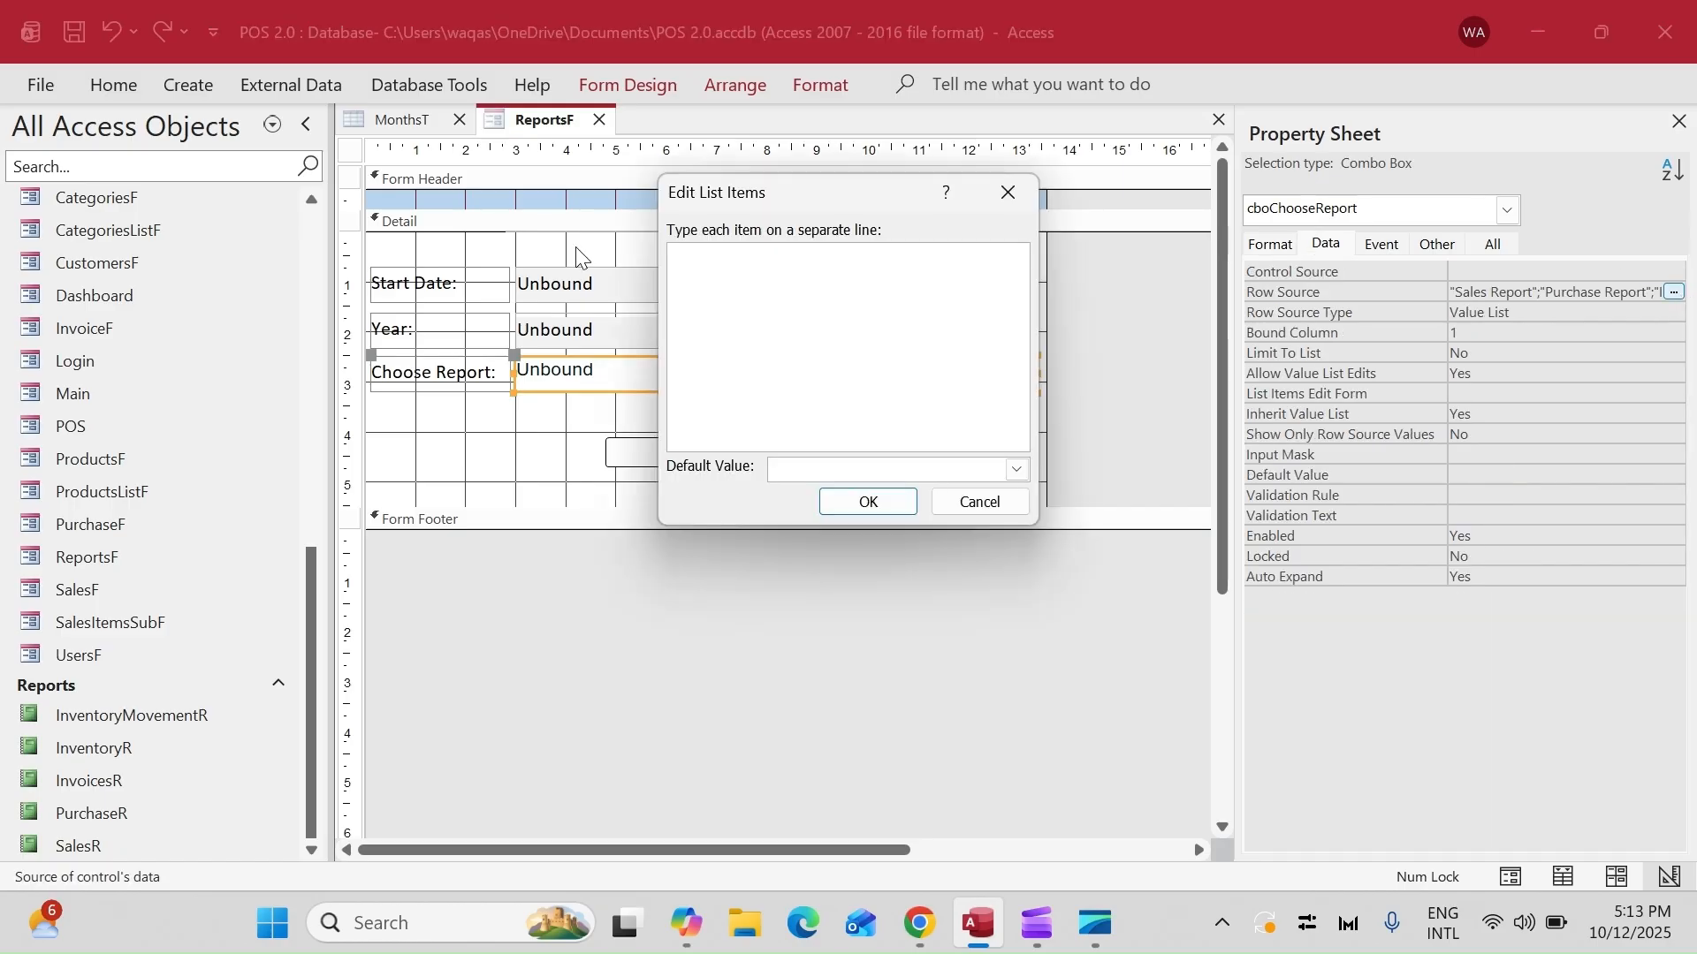
{"action": "key", "text": "ctrl+z"}
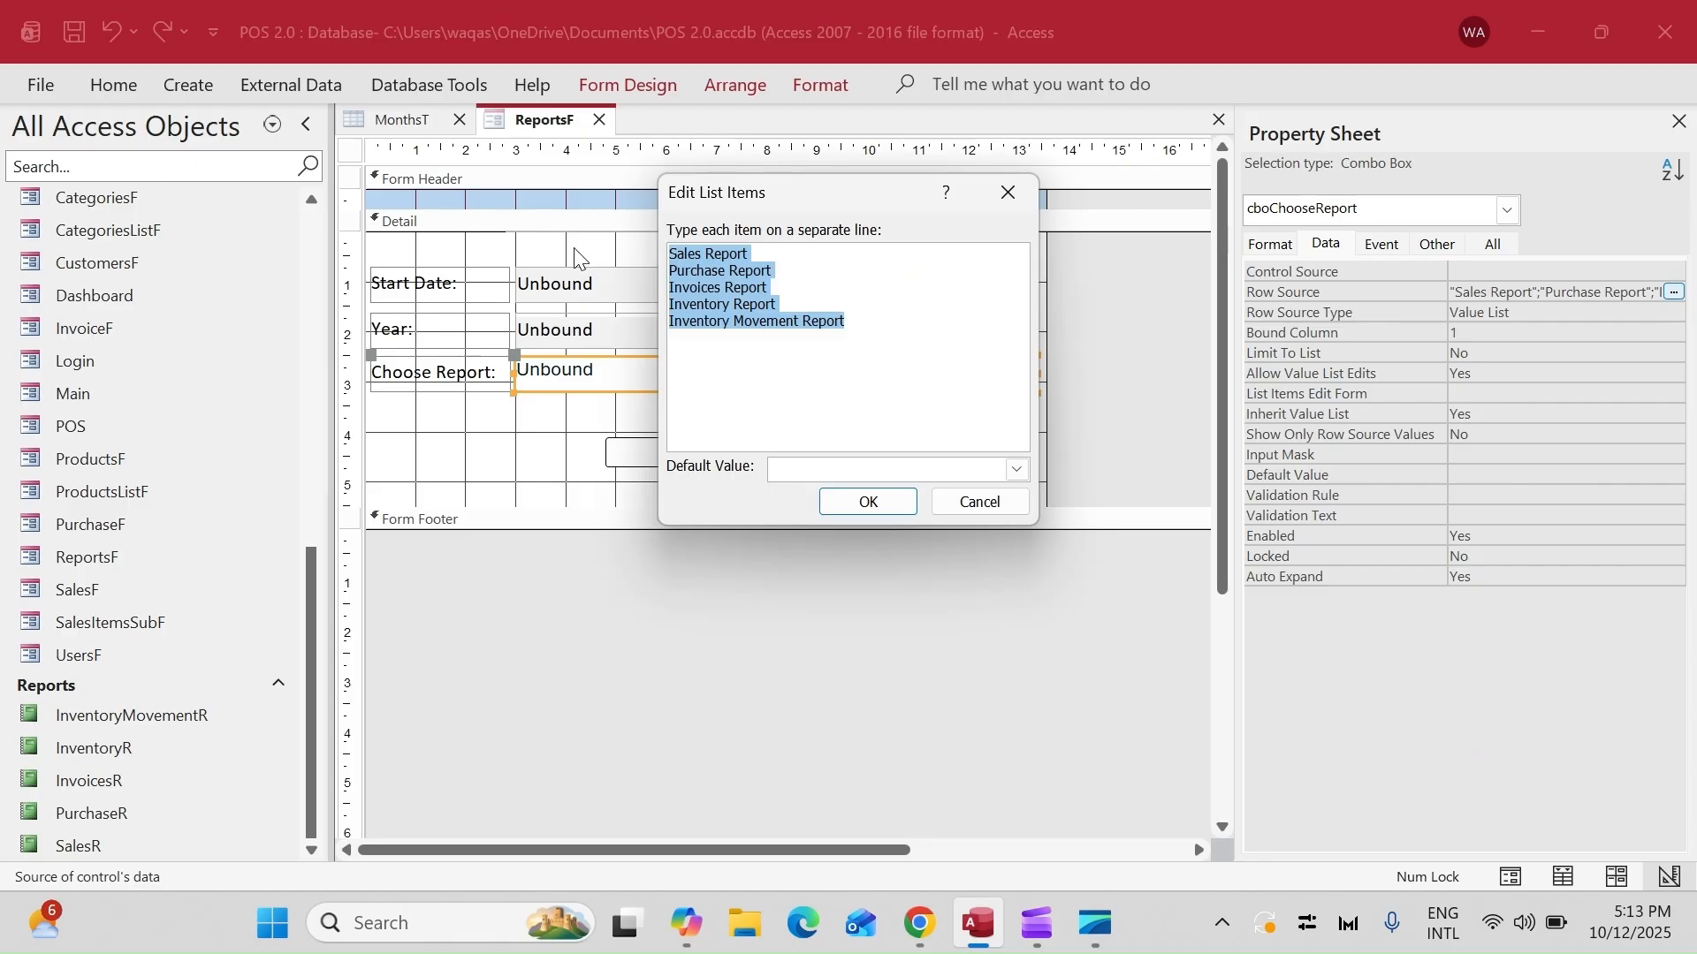
{"action": "key", "text": "Escape"}
- Select the Run Report button and show its event properties
{"action": "left_click", "coordinate": [794, 460]}
{"action": "left_click", "coordinate": [1383, 245]}
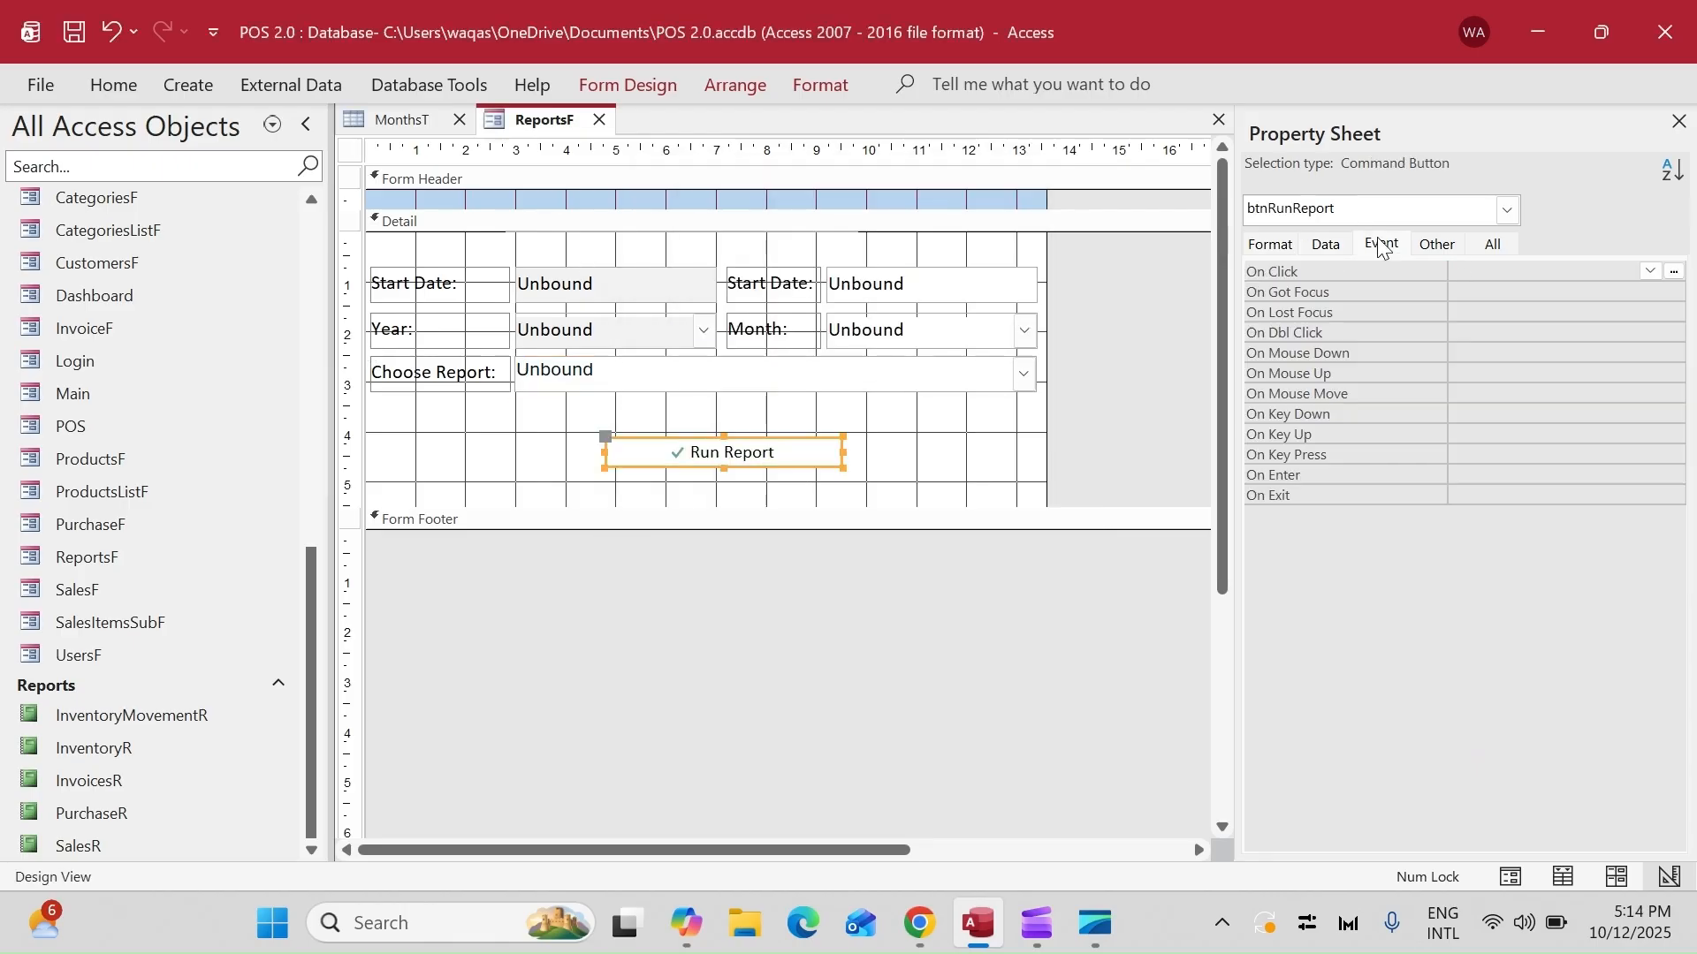
{"action": "left_click", "coordinate": [1674, 271]}
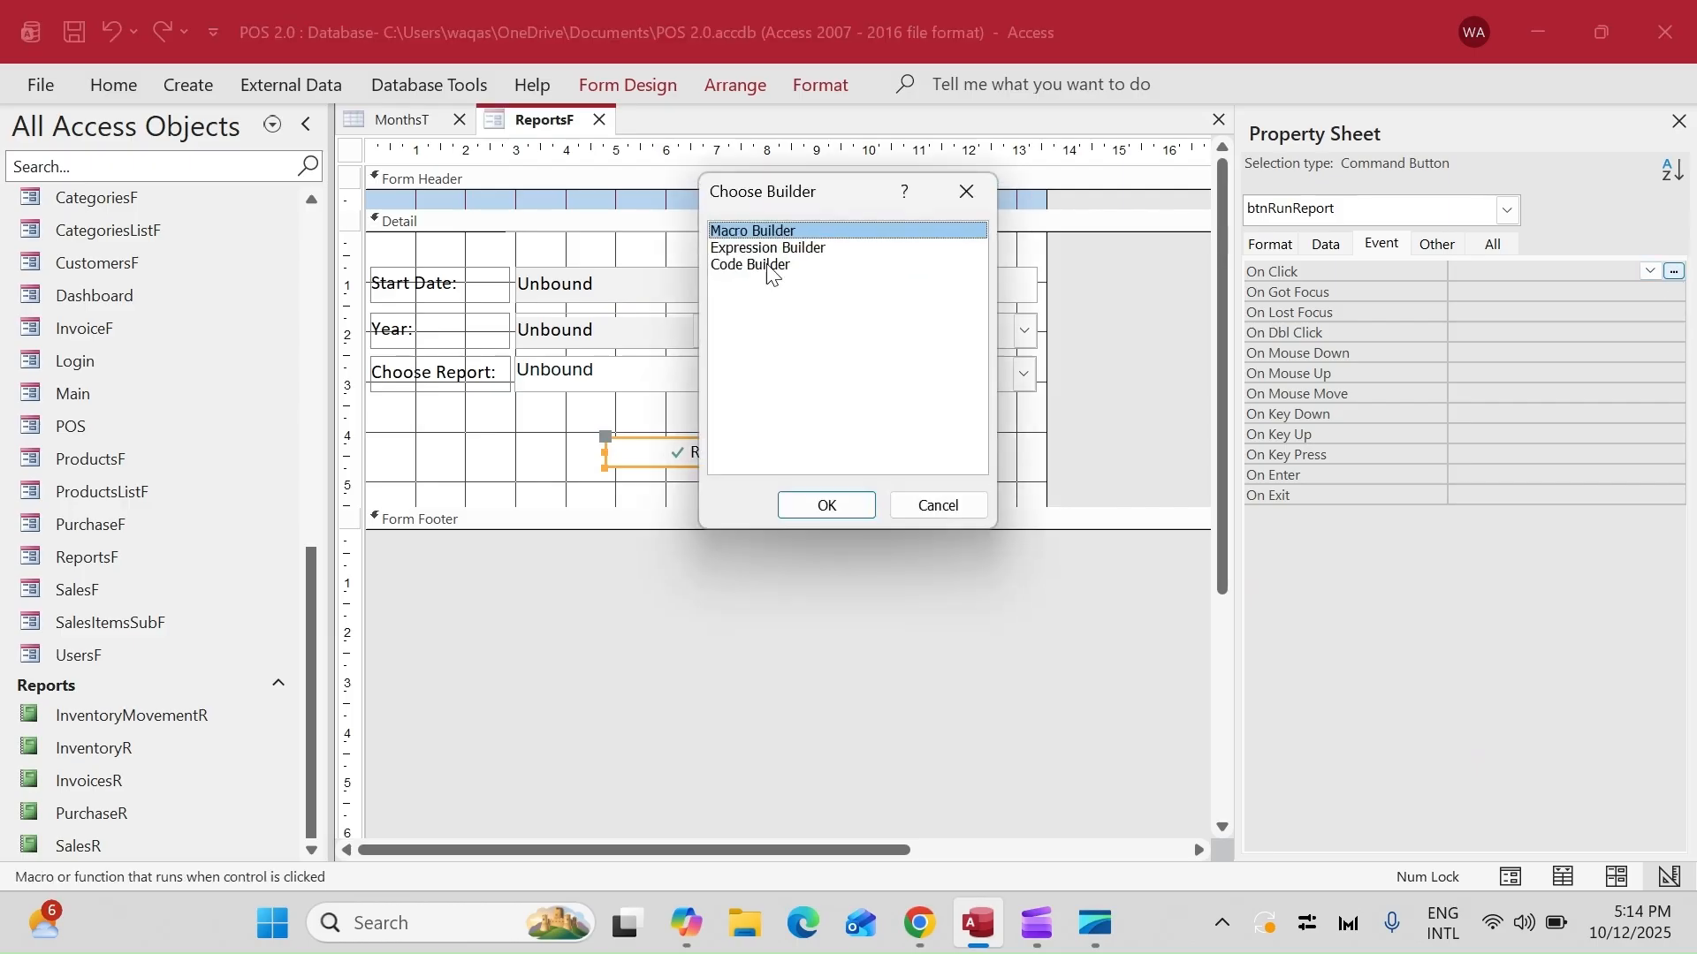
{"action": "left_click", "coordinate": [786, 249]}
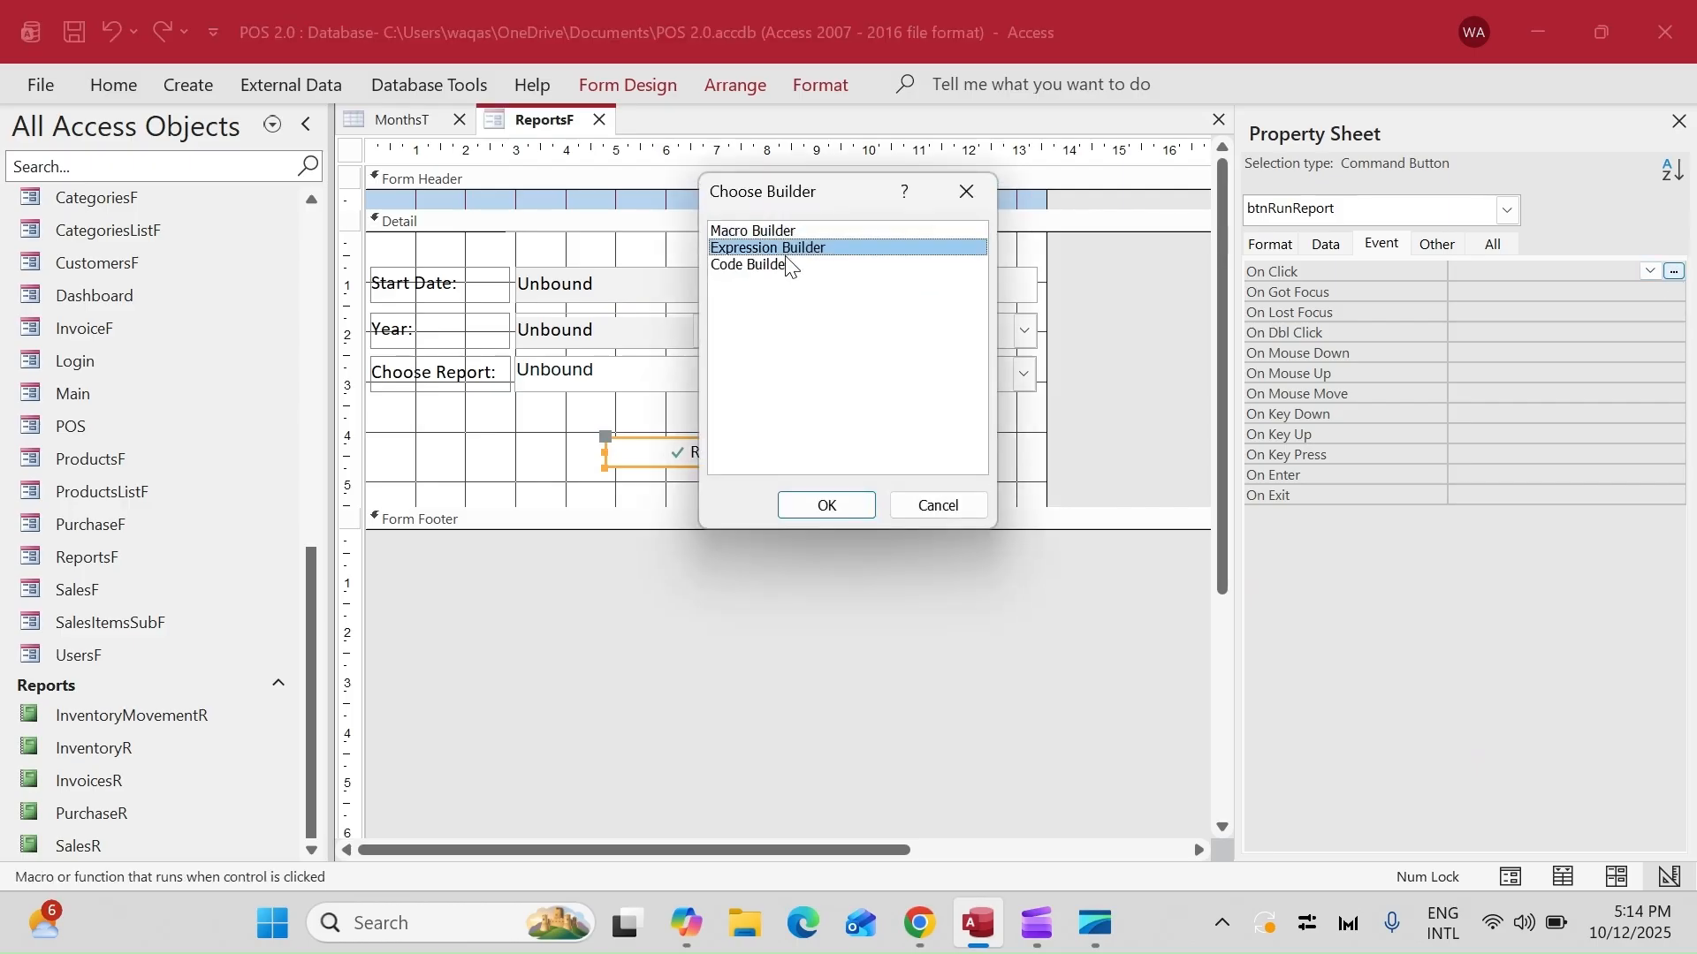
{"action": "double_click", "coordinate": [787, 255]}
{"action": "left_click", "coordinate": [1115, 250]}
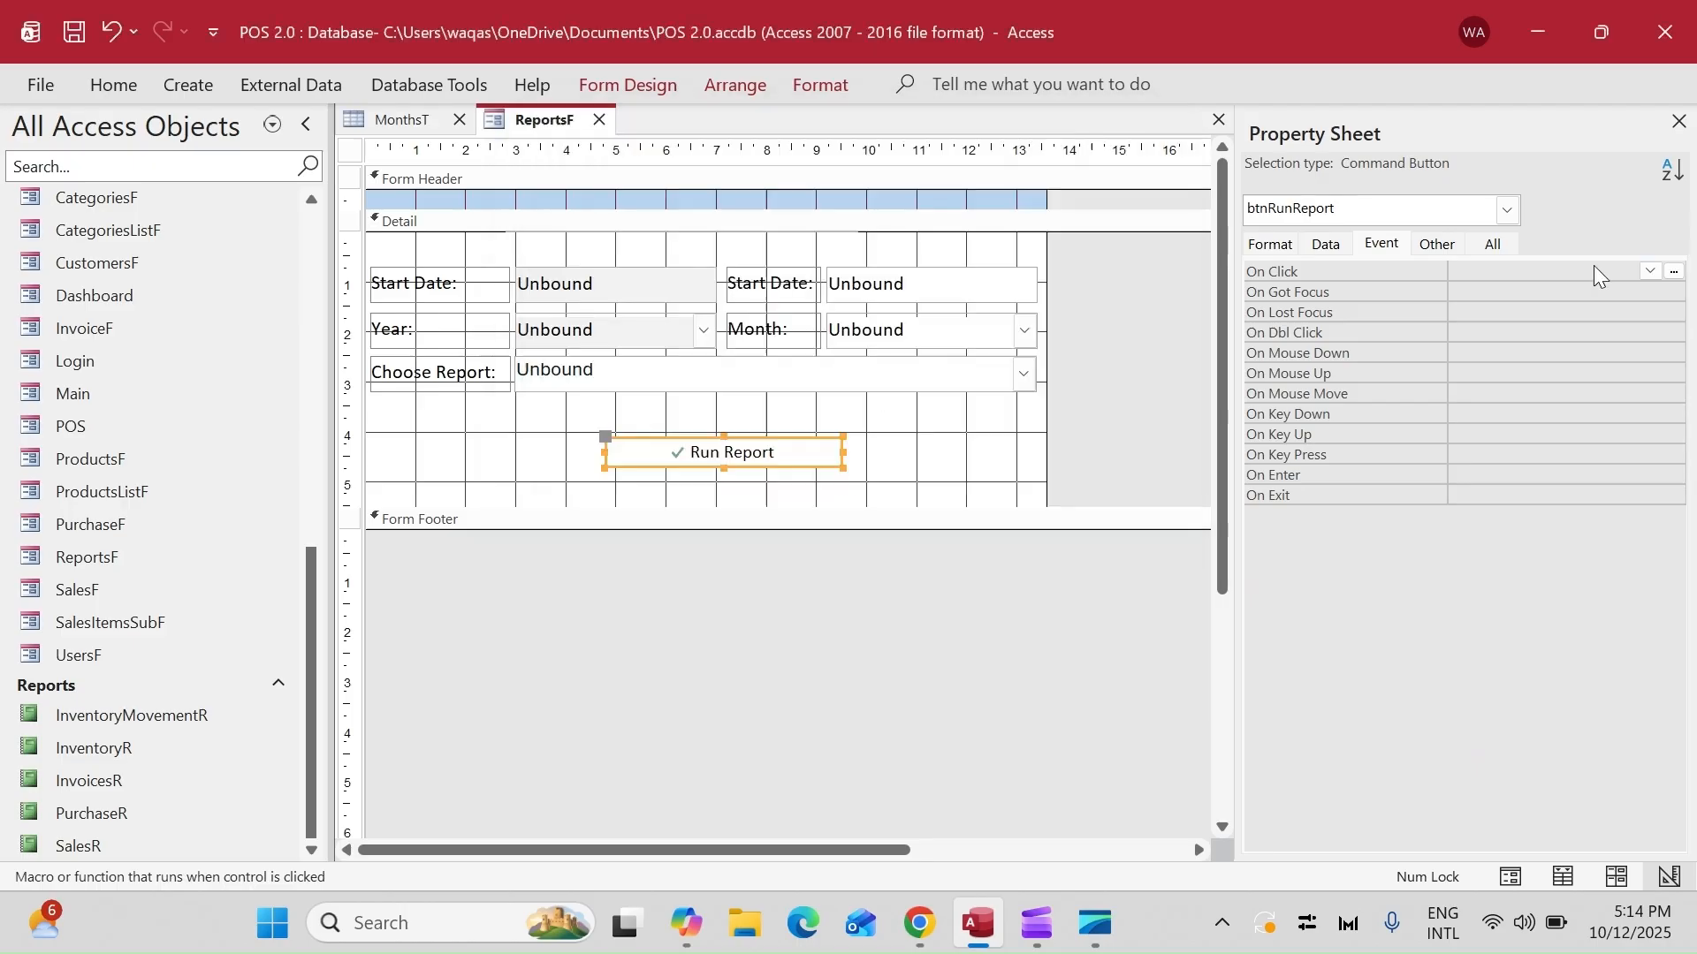
- Create a code procedure for the Run Report button's On Click event and paste the copied report names into it
{"action": "left_click", "coordinate": [1653, 272]}
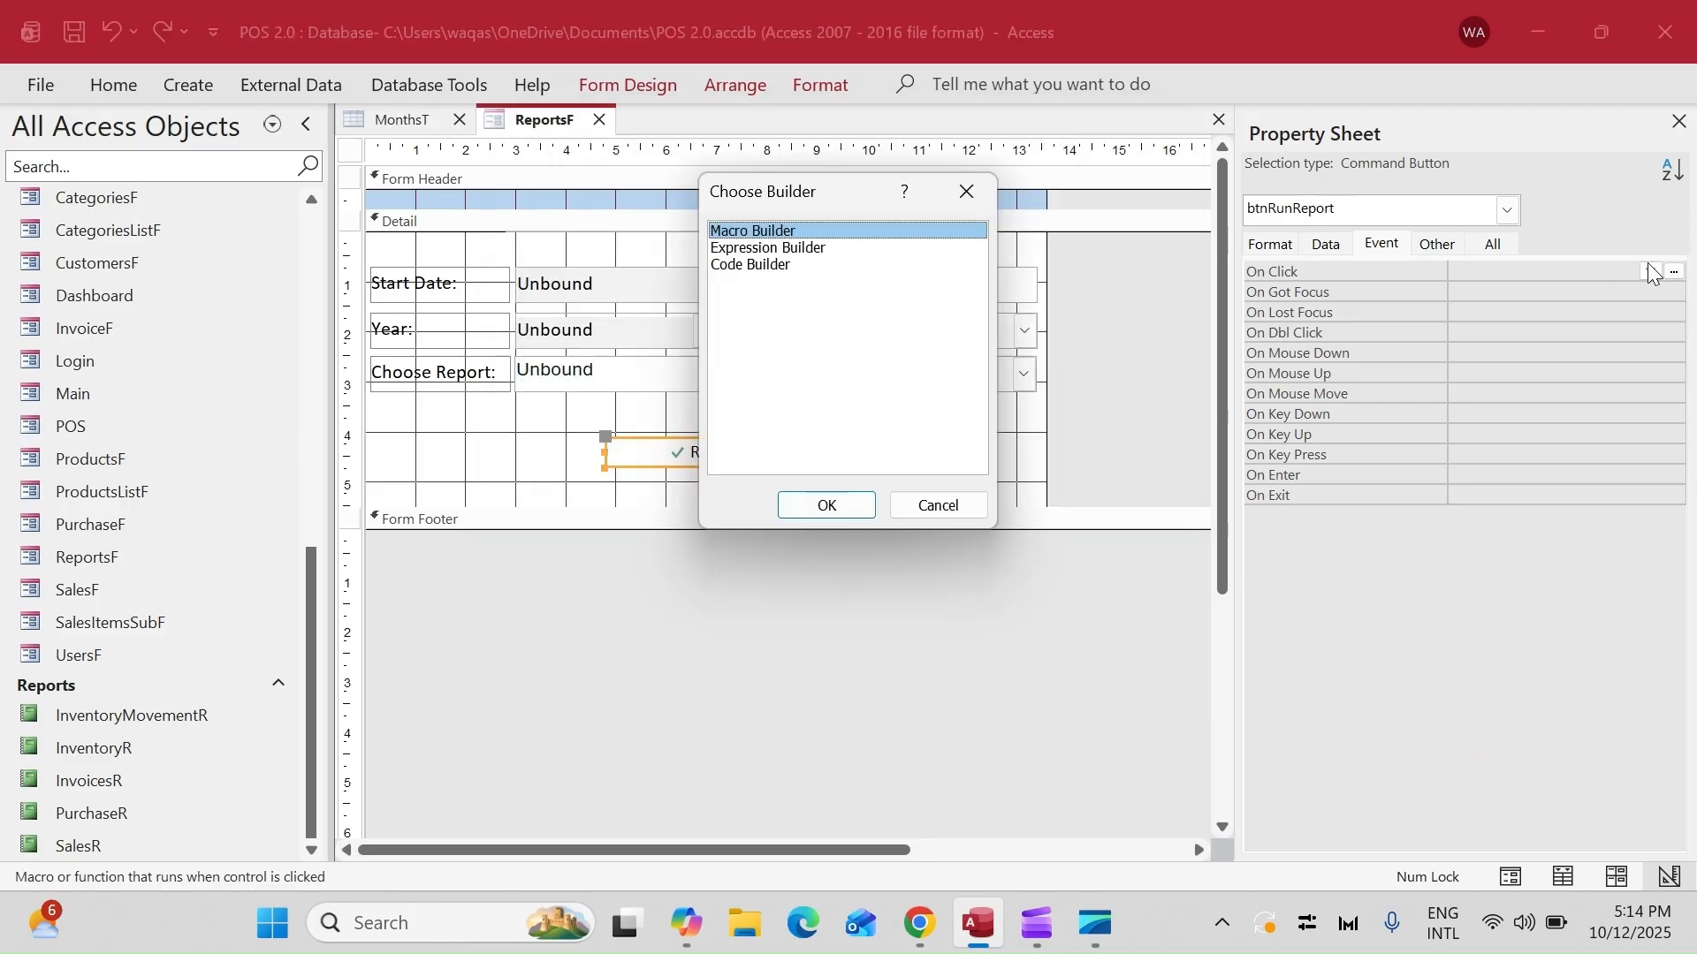
{"action": "double_click", "coordinate": [760, 264]}
{"action": "key", "text": "Return"}
{"action": "key", "text": "Return"}
{"action": "key", "text": "Return"}
{"action": "key", "text": "Return"}
{"action": "key", "text": "Up"}
{"action": "key", "text": "Up"}
{"action": "key", "text": "ctrl+v"}
{"action": "key", "text": "Return"}
{"action": "key", "text": "Return"}
{"action": "key", "text": "Return"}
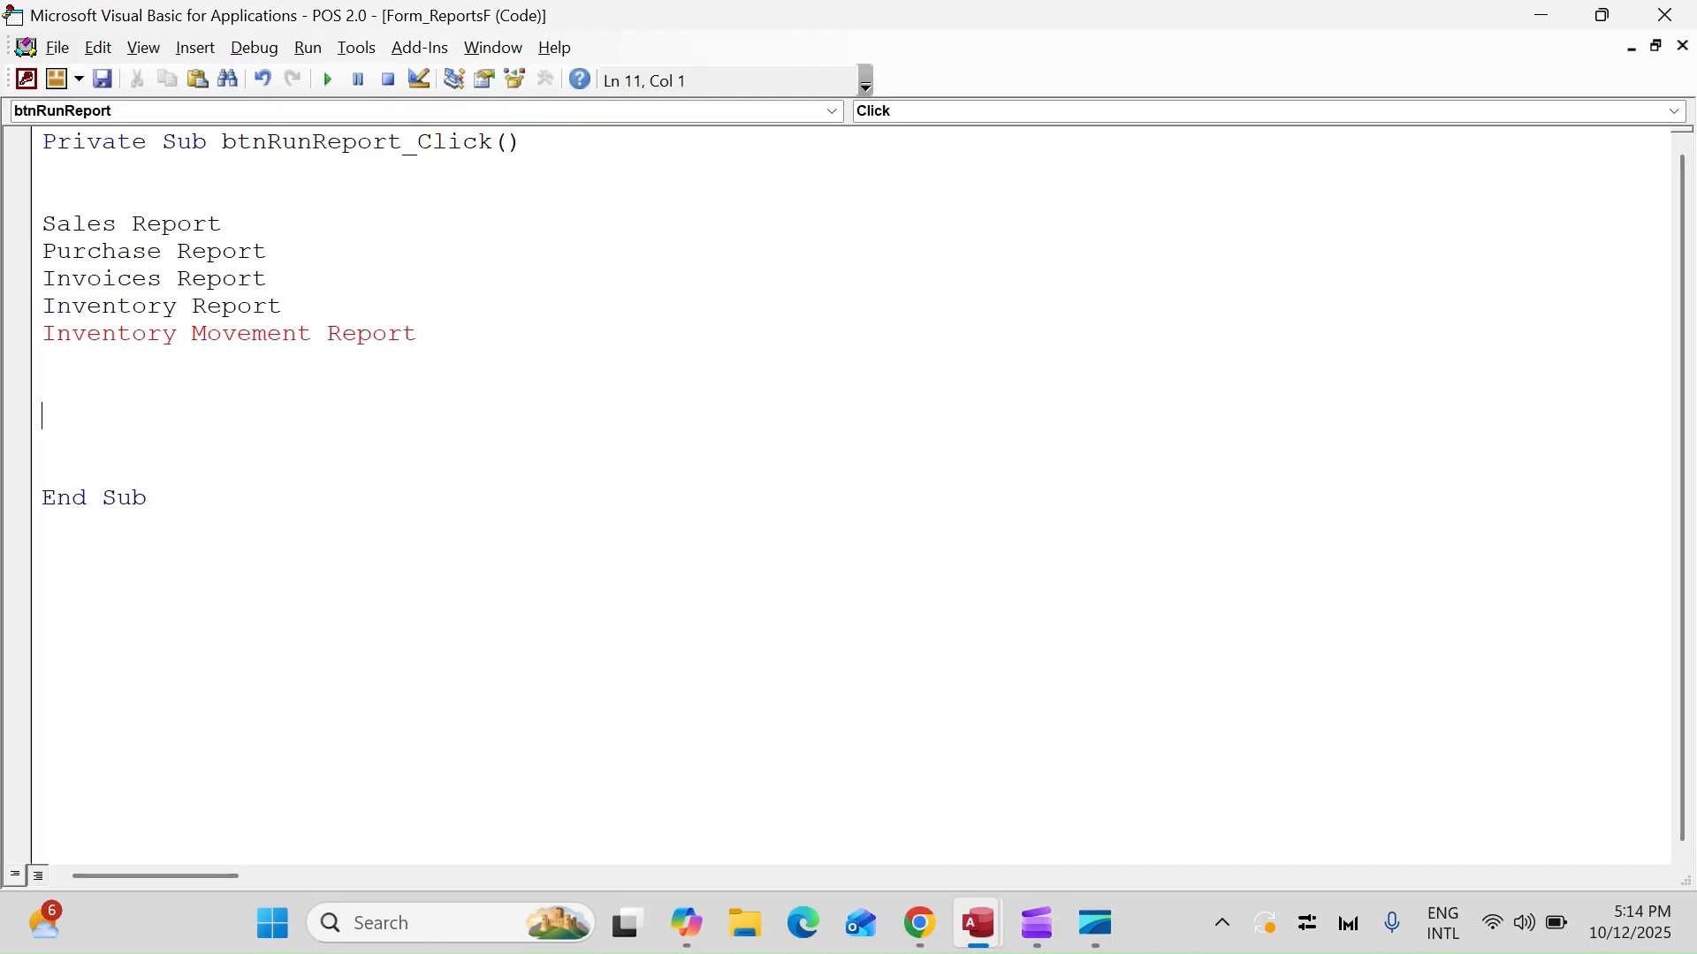
- Write an If condition below the pasted names testing whether Me.cboChooseReport.Column(0) equals "Sales Report"
{"action": "type", "text": "if me.cbo"}
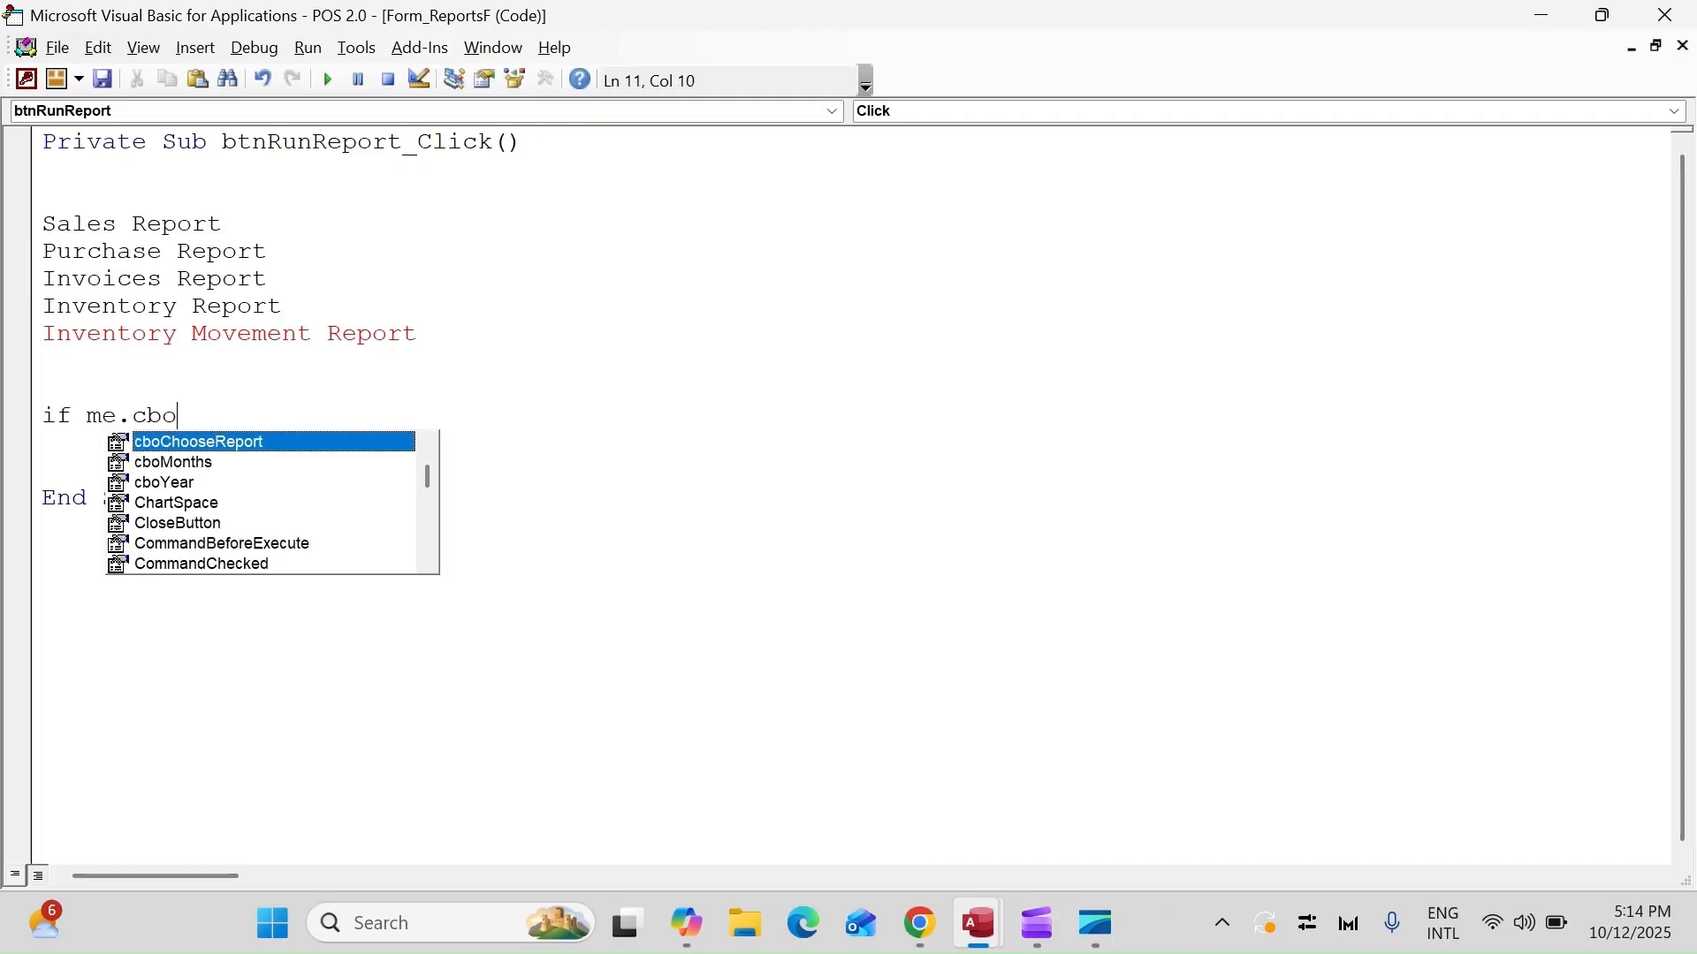
{"action": "key", "text": "Tab"}
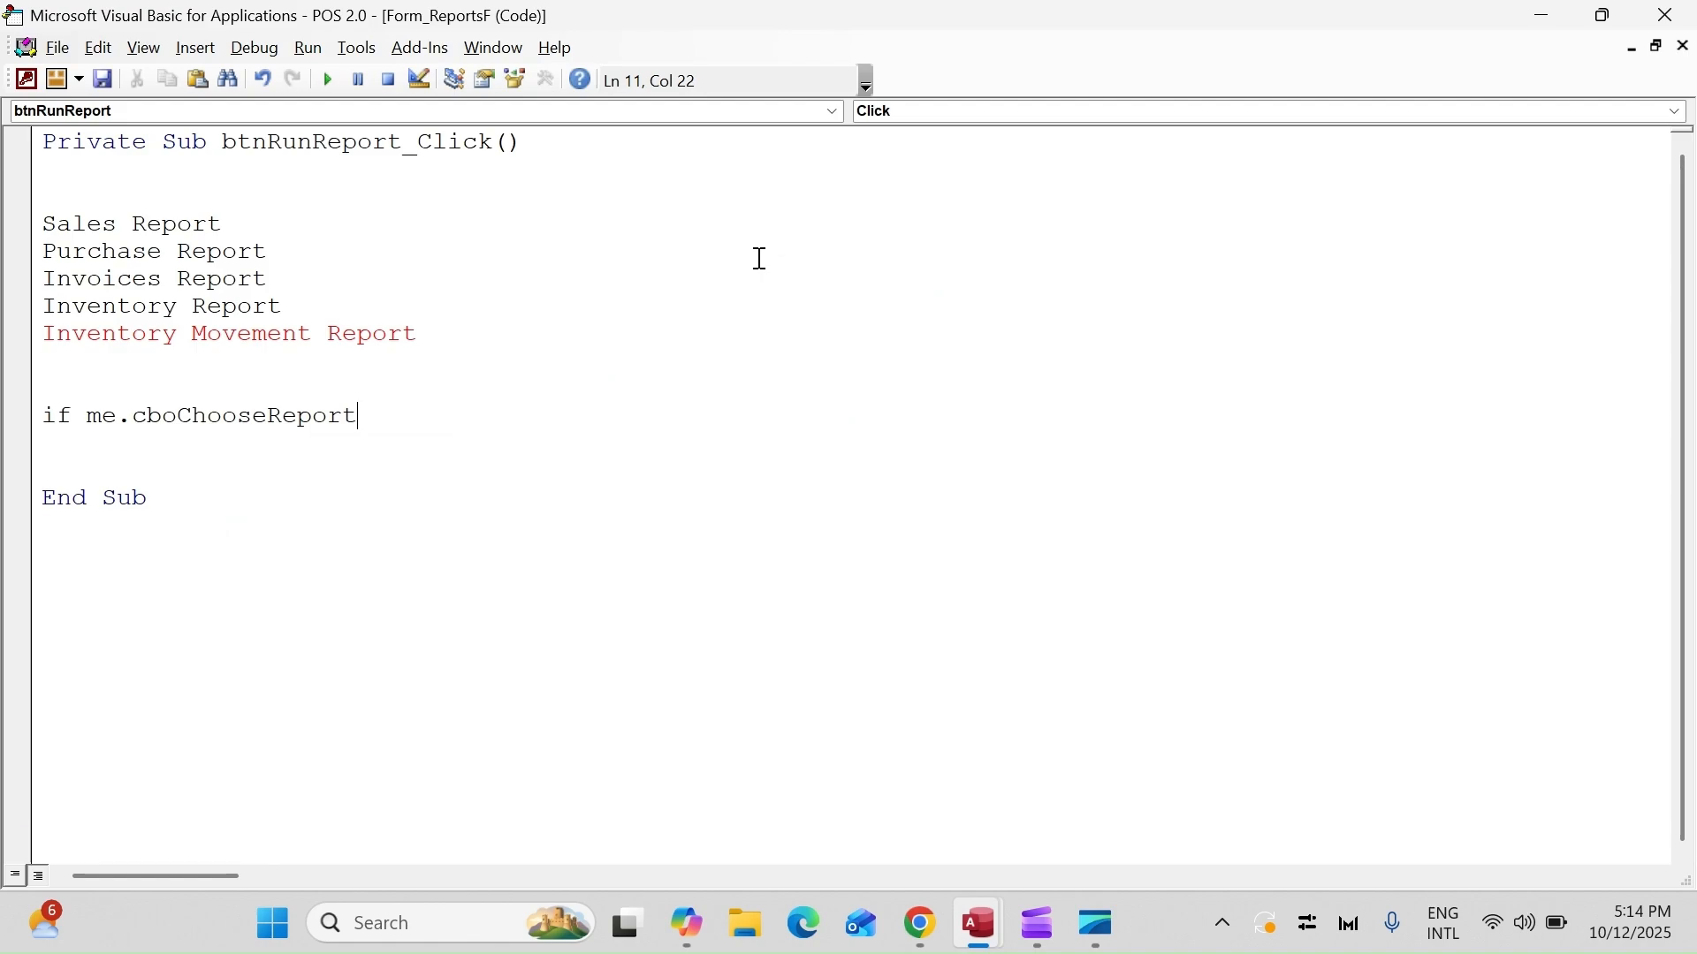
{"action": "type", "text": ".Column(0_"}
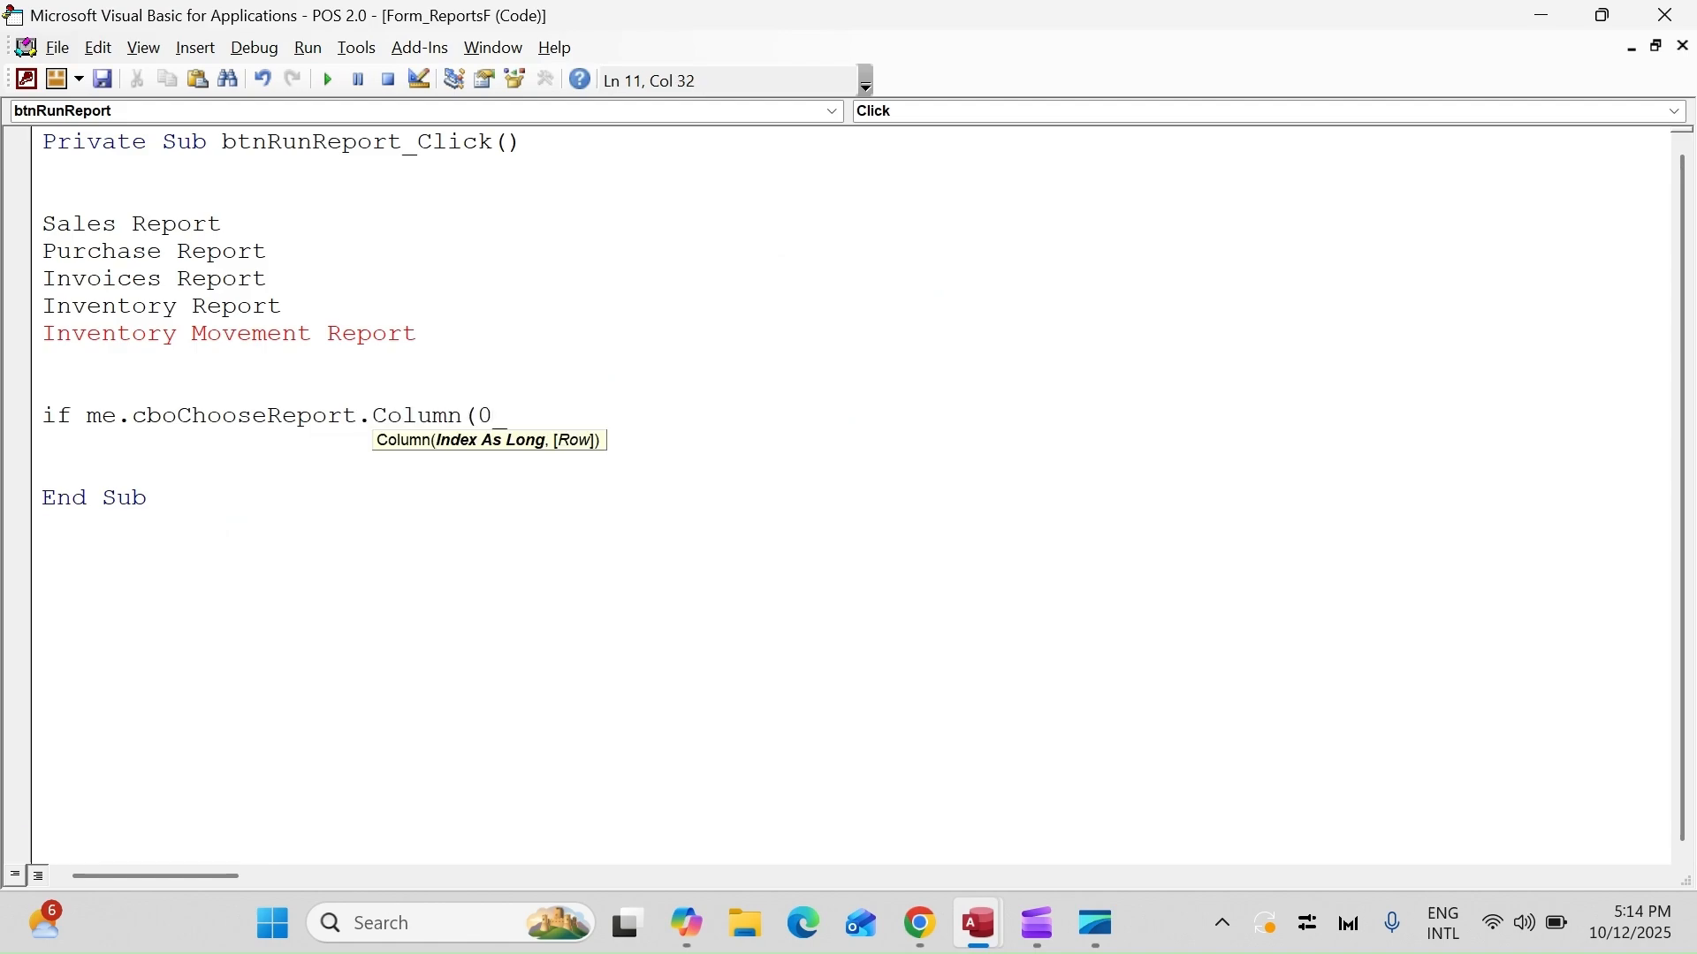
{"action": "key", "text": "BackSpace"}
{"action": "type", "text": ") = "}
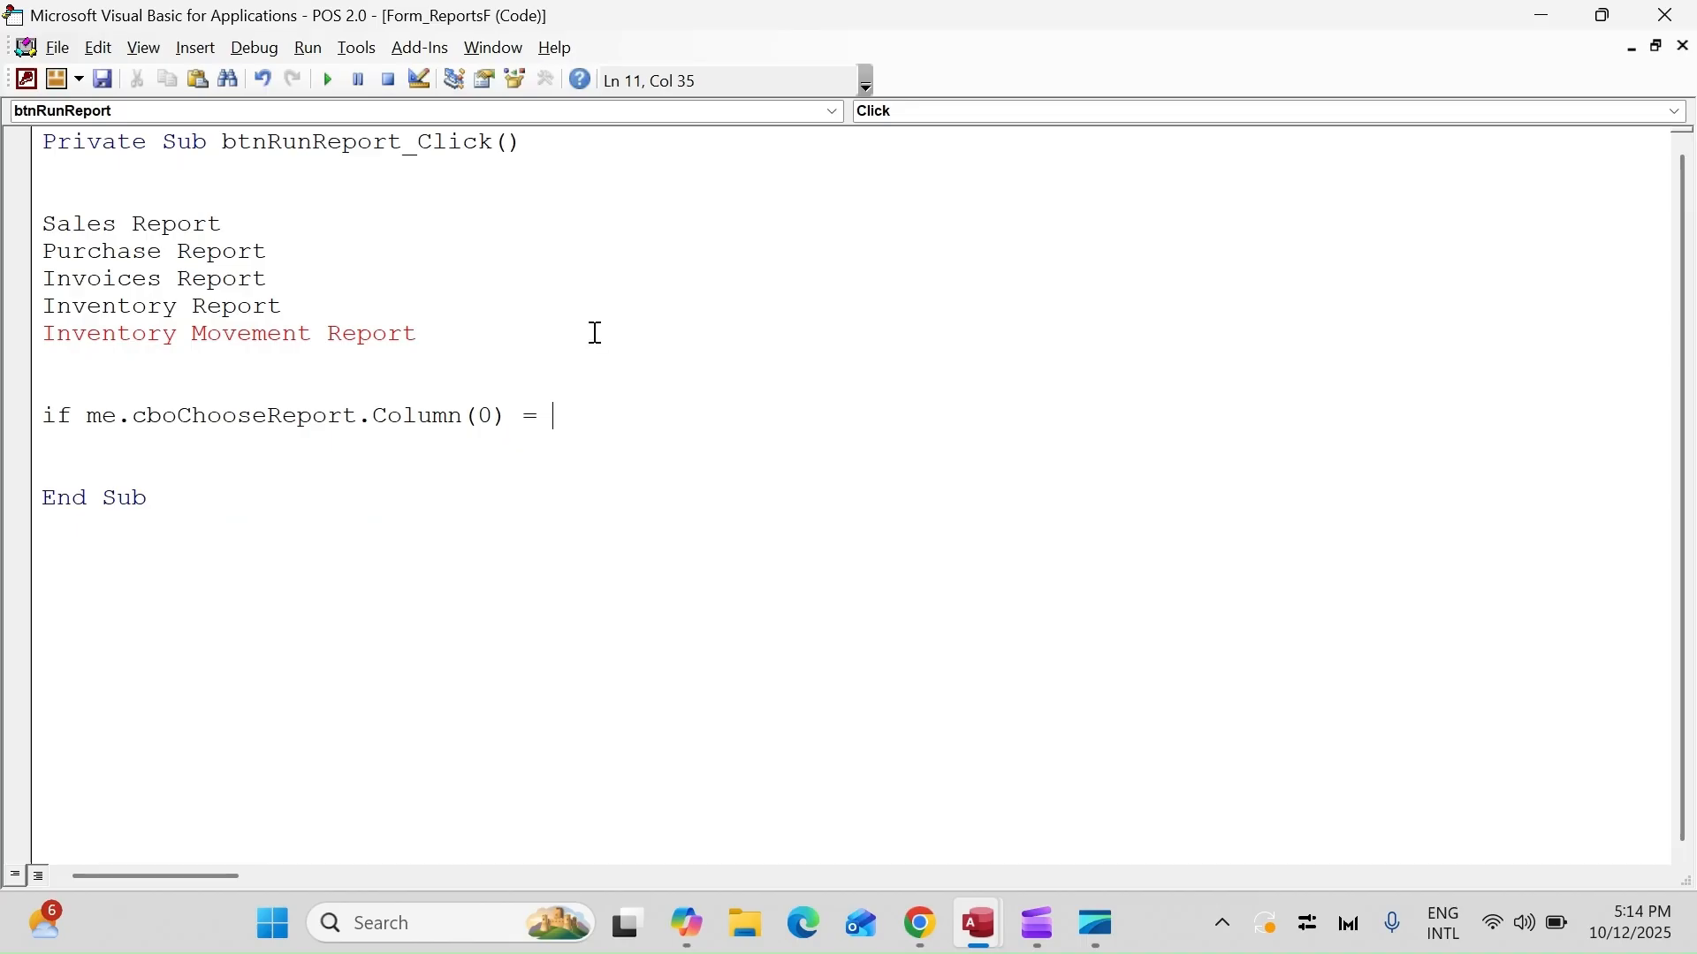
{"action": "type", "text": "\"Sales\""}
{"action": "key", "text": "Left"}
{"action": "type", "text": "Sales Report"}
{"action": "key", "text": "Right"}
{"action": "type", "text": "Then"}
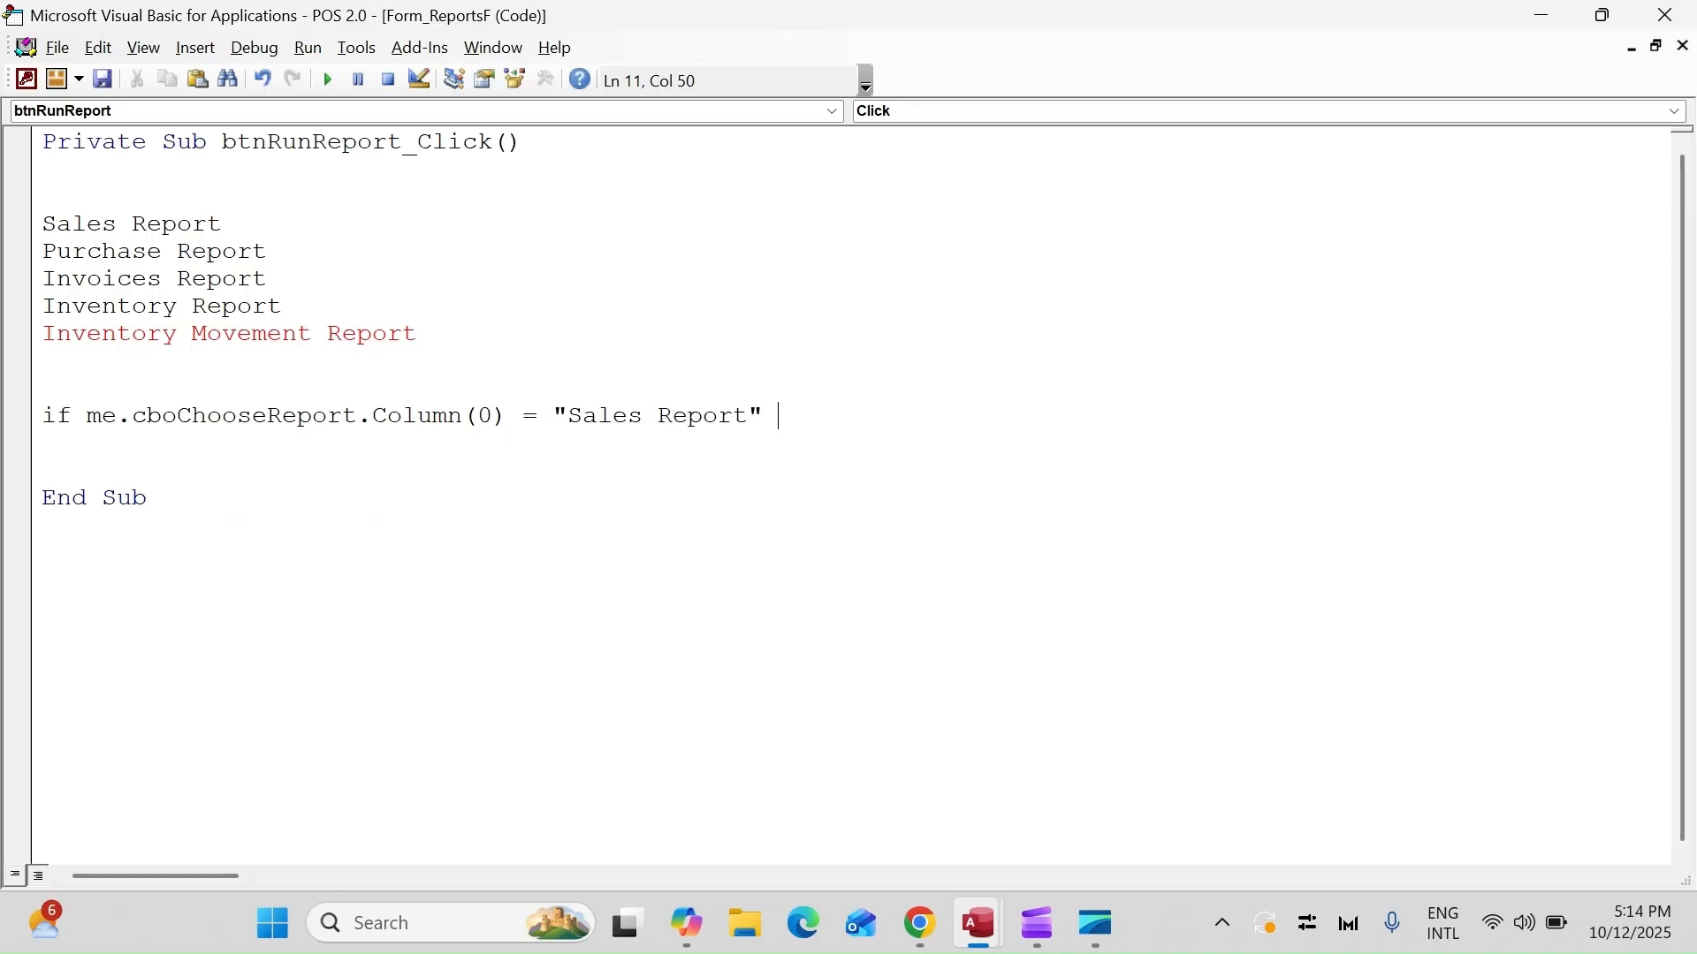
- Complete the Sales Report condition with Then and start a DoCmd.OpenReport statement with empty quotes beneath it
{"action": "key", "text": "Return"}
{"action": "type", "text": "docmd.o"}
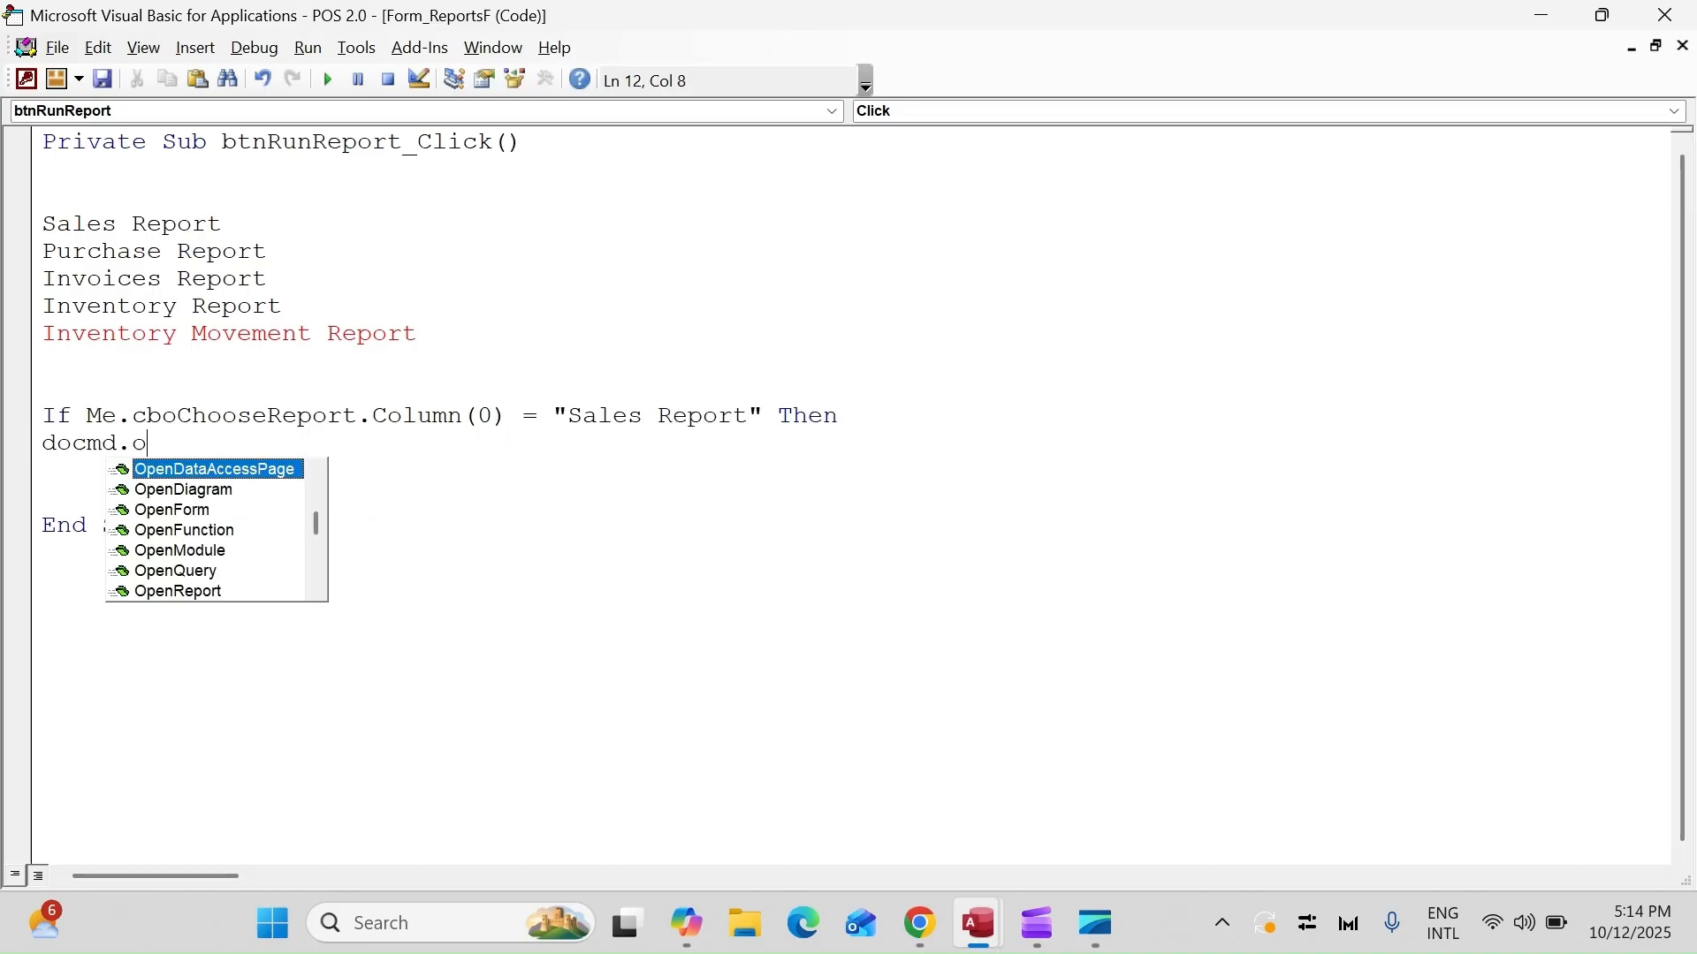
{"action": "type", "text": "penre"}
{"action": "key", "text": "Tab"}
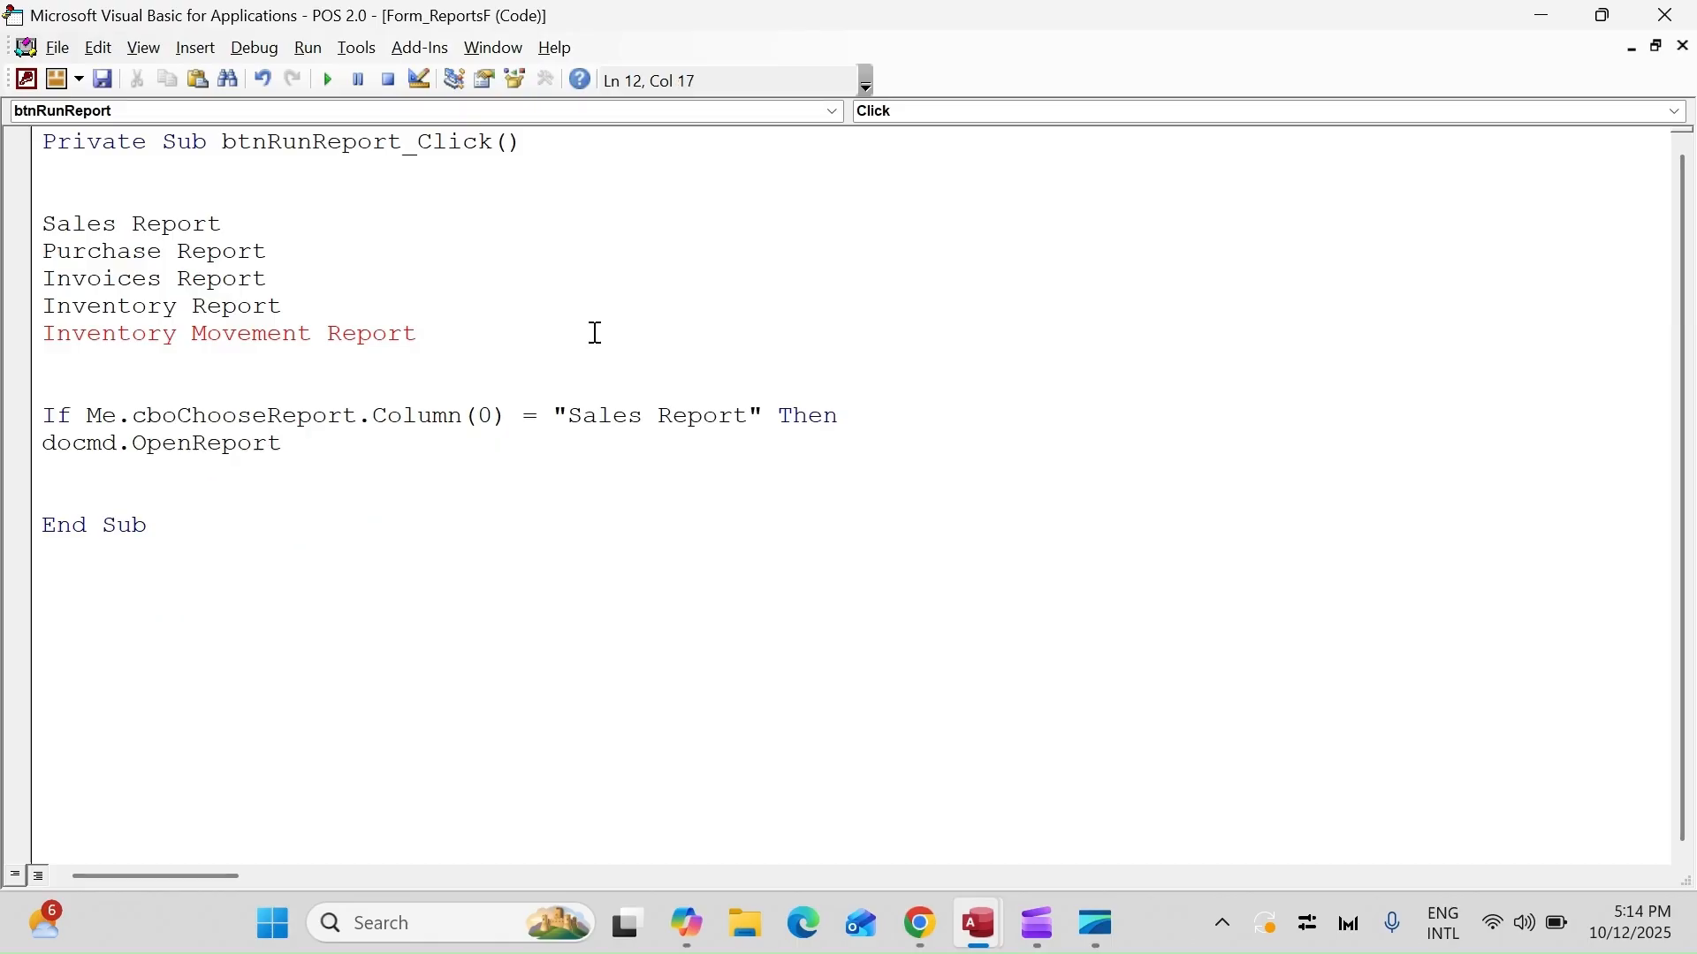
{"action": "type", "text": "\"\""}
{"action": "key", "text": "Left"}
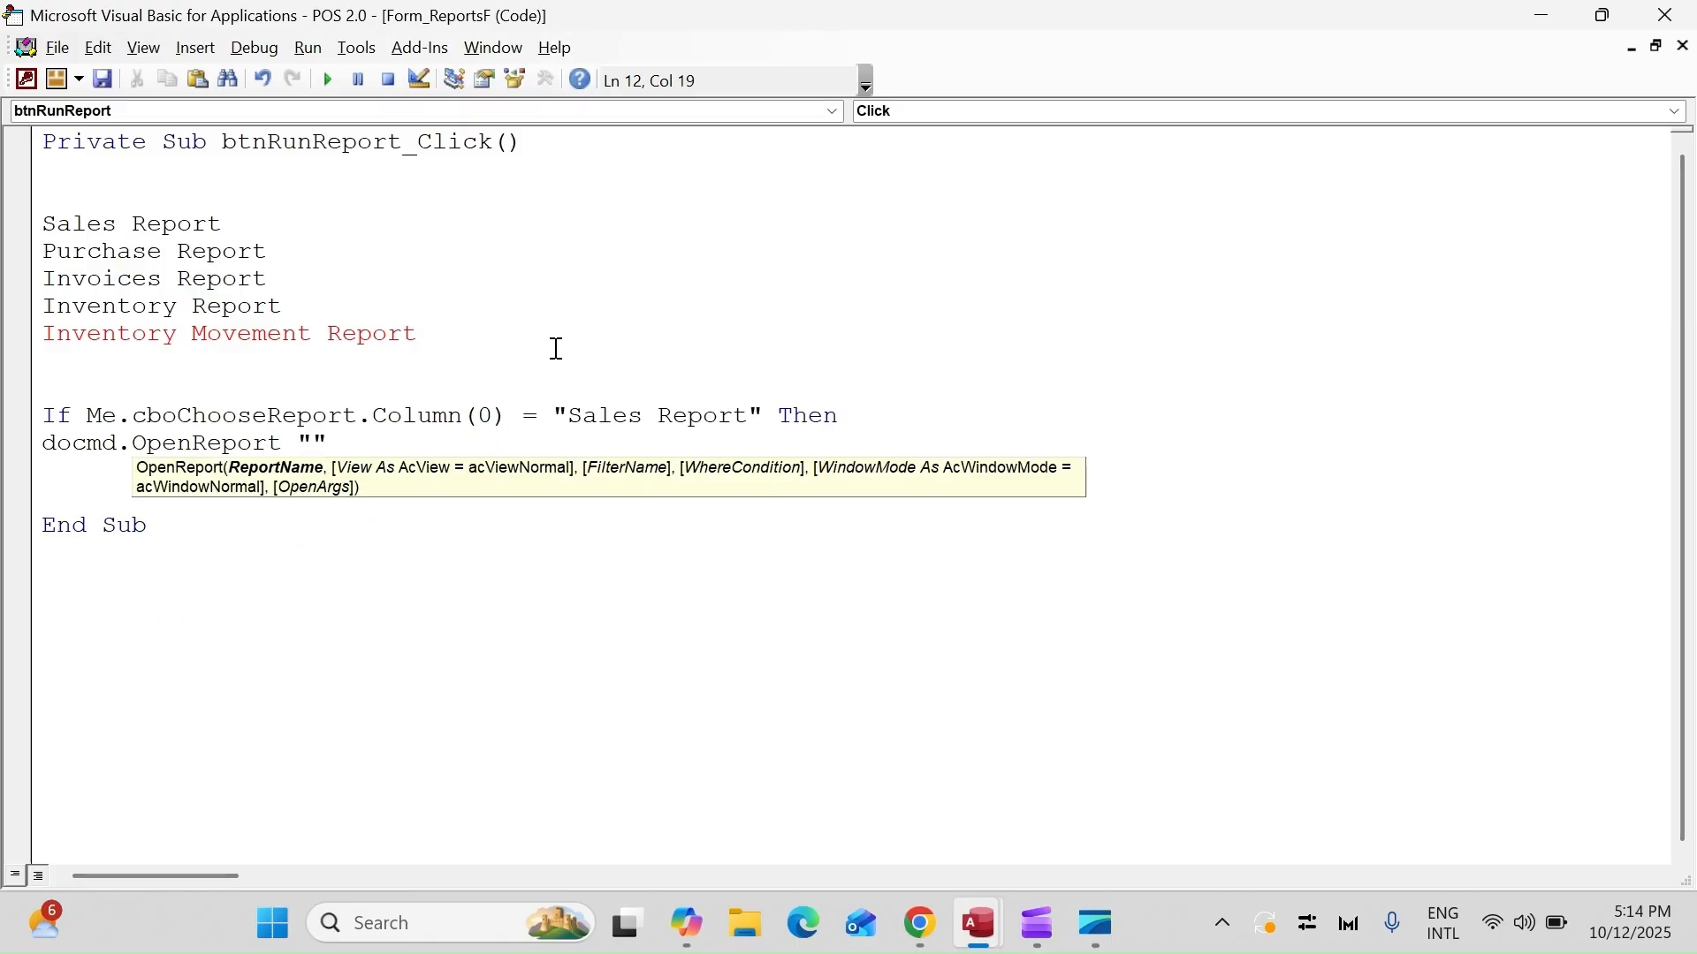
- Look up the sales report's object name among the database objects and enter SalesR as the OpenReport report name
{"action": "key", "text": "alt+F11"}
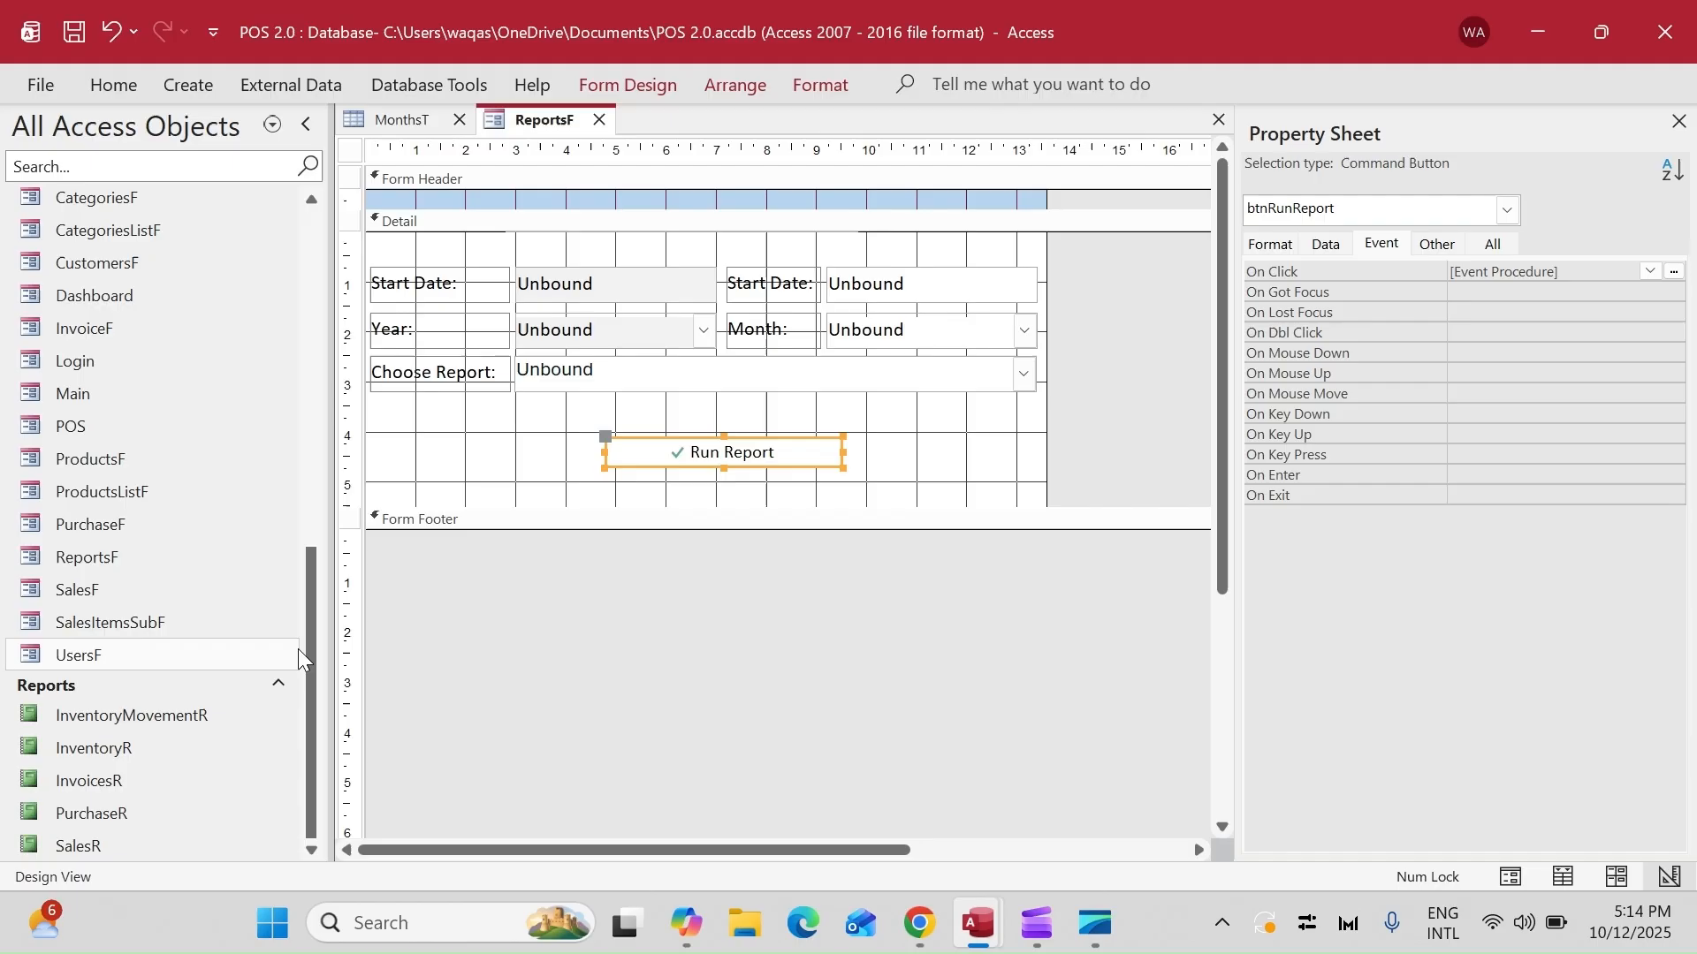
{"action": "left_click", "coordinate": [209, 842]}
{"action": "right_click", "coordinate": [210, 835]}
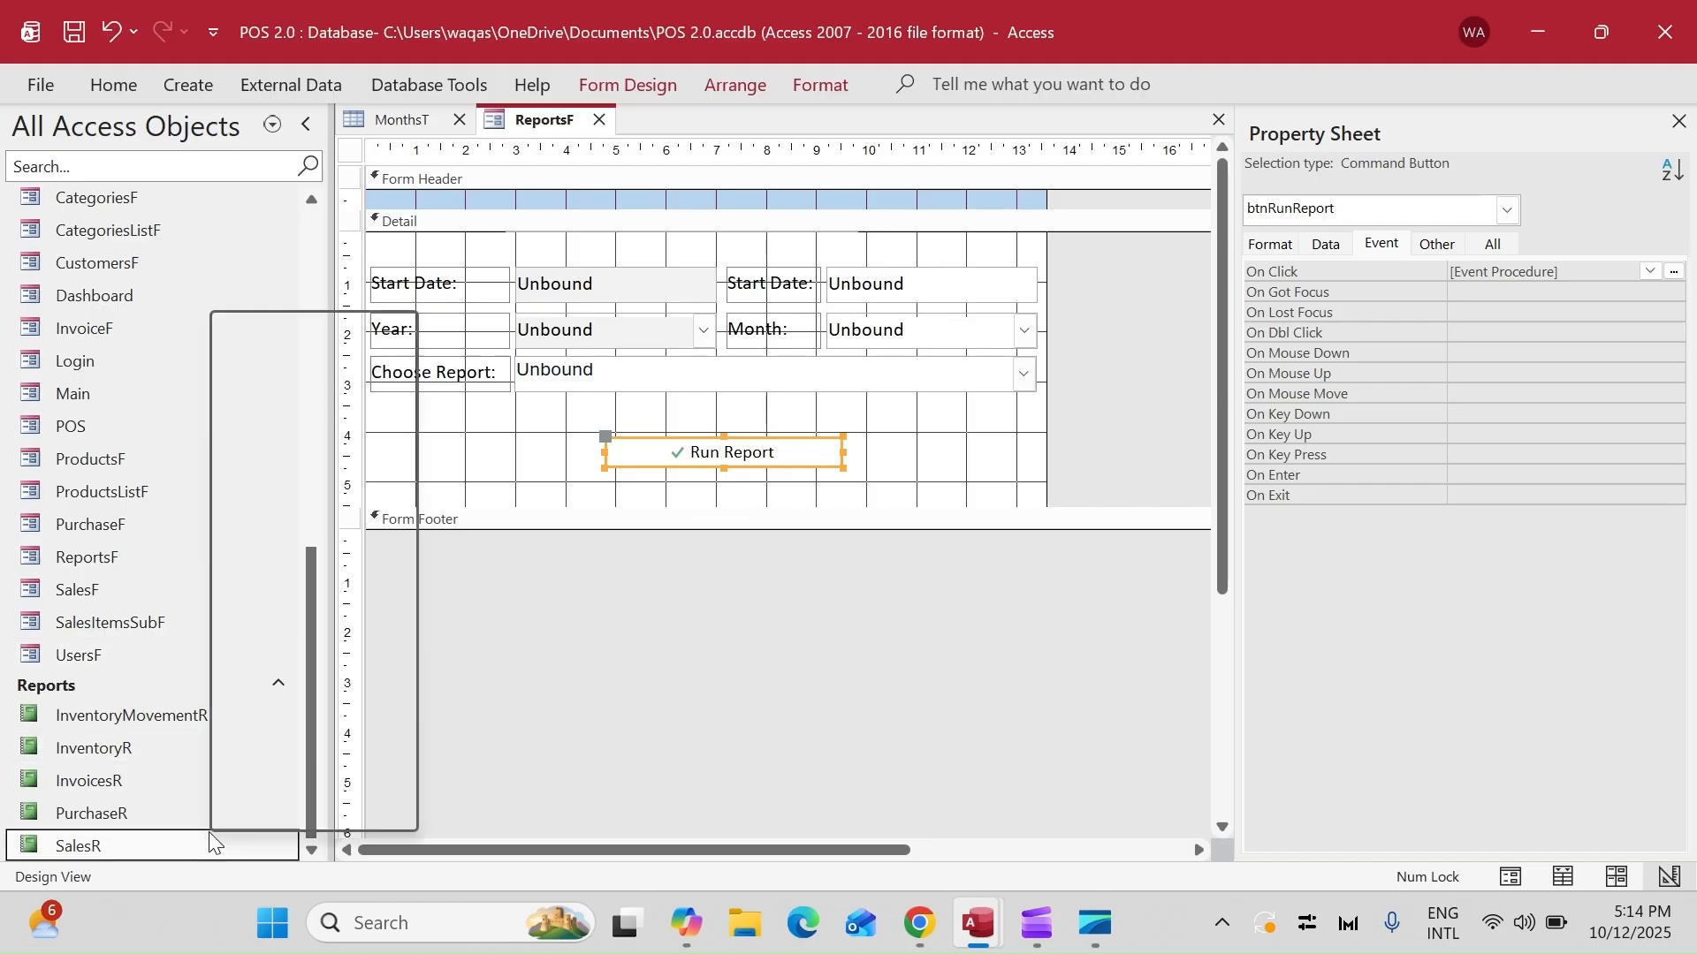
{"action": "key", "text": "Escape"}
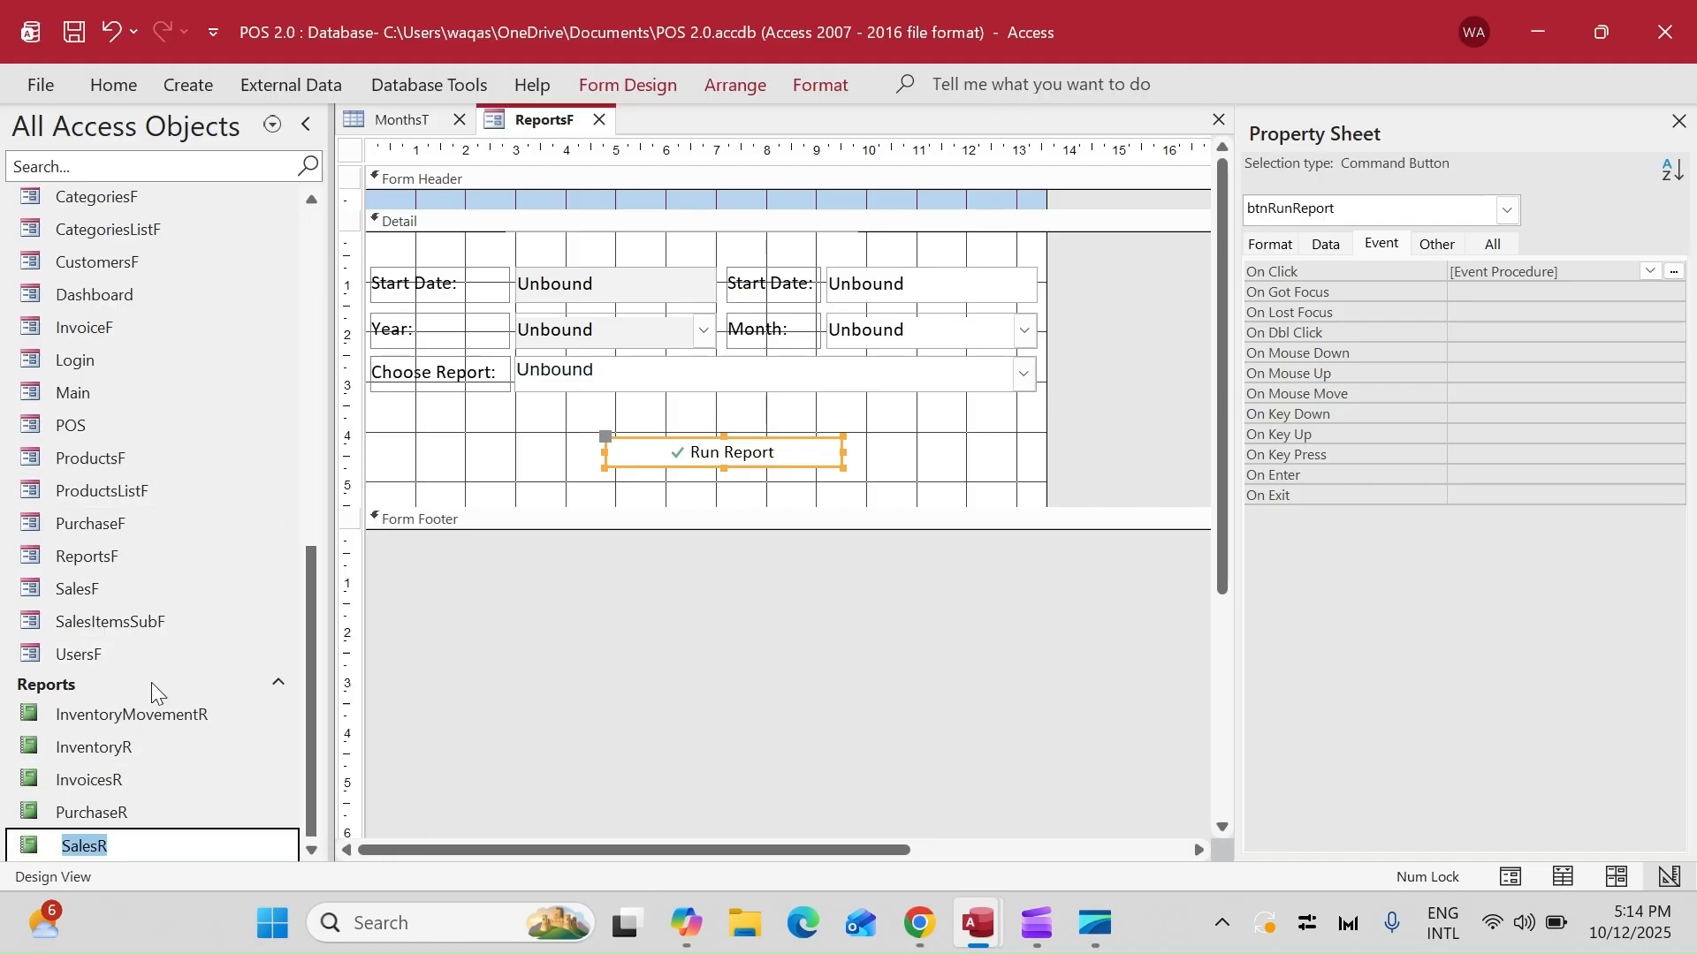
{"action": "key", "text": "alt+F11"}
{"action": "type", "text": "SalesR\""}
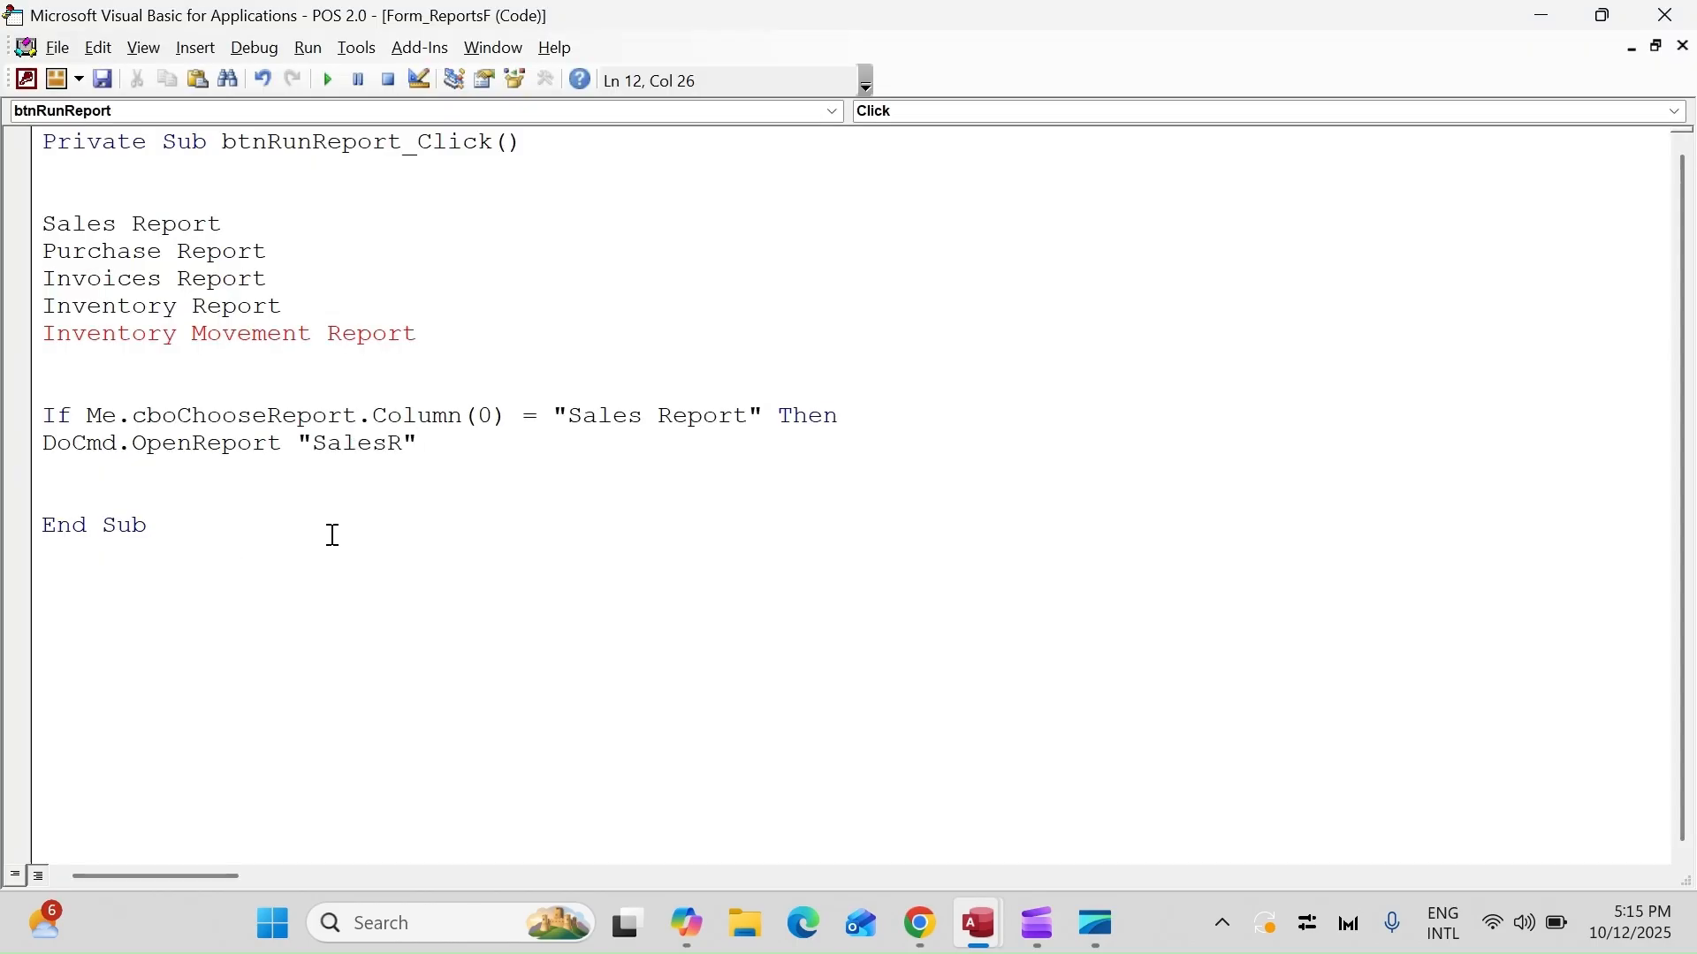
- Set the view argument of the SalesR OpenReport statement to acViewReport
{"action": "type", "text": ","}
{"action": "key", "text": "Down"}
{"action": "key", "text": "Down"}
{"action": "key", "text": "Down"}
{"action": "key", "text": "Down"}
{"action": "key", "text": "Down"}
{"action": "key", "text": "Down"}
{"action": "key", "text": "Down"}
{"action": "key", "text": "Down"}
{"action": "key", "text": "Up"}
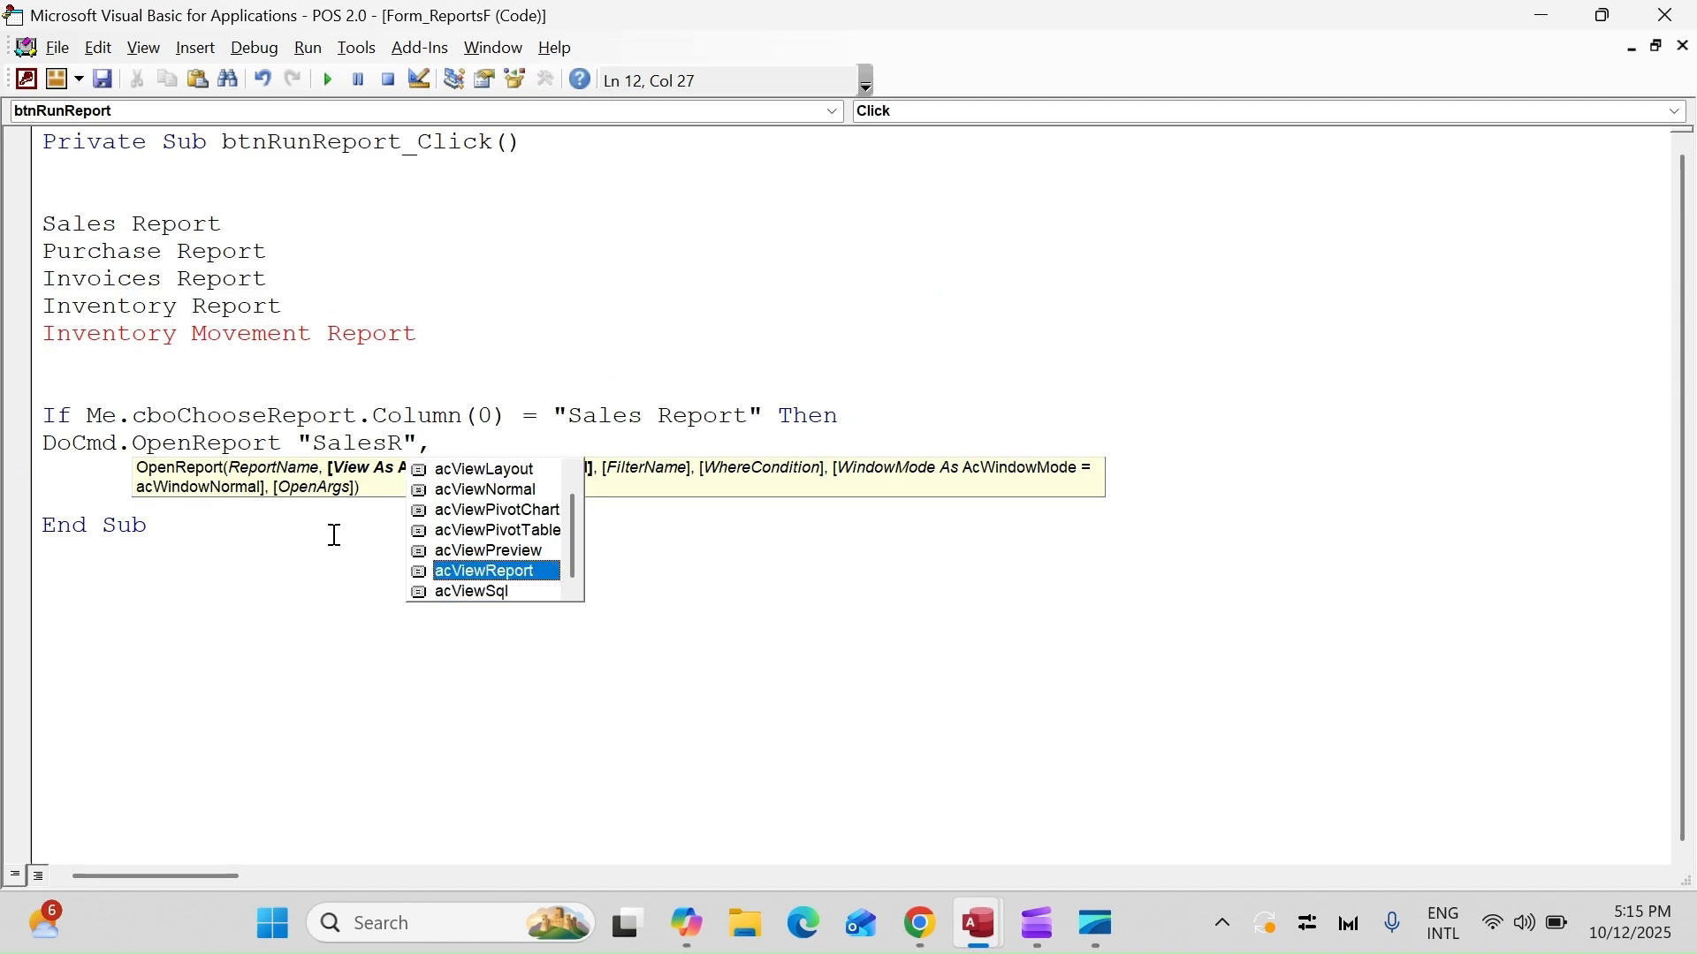
{"action": "key", "text": "Tab"}
- Leave blank lines below the OpenReport statement and close the condition with End If
{"action": "key", "text": "Down"}
{"action": "key", "text": "Return"}
{"action": "key", "text": "Return"}
{"action": "key", "text": "Return"}
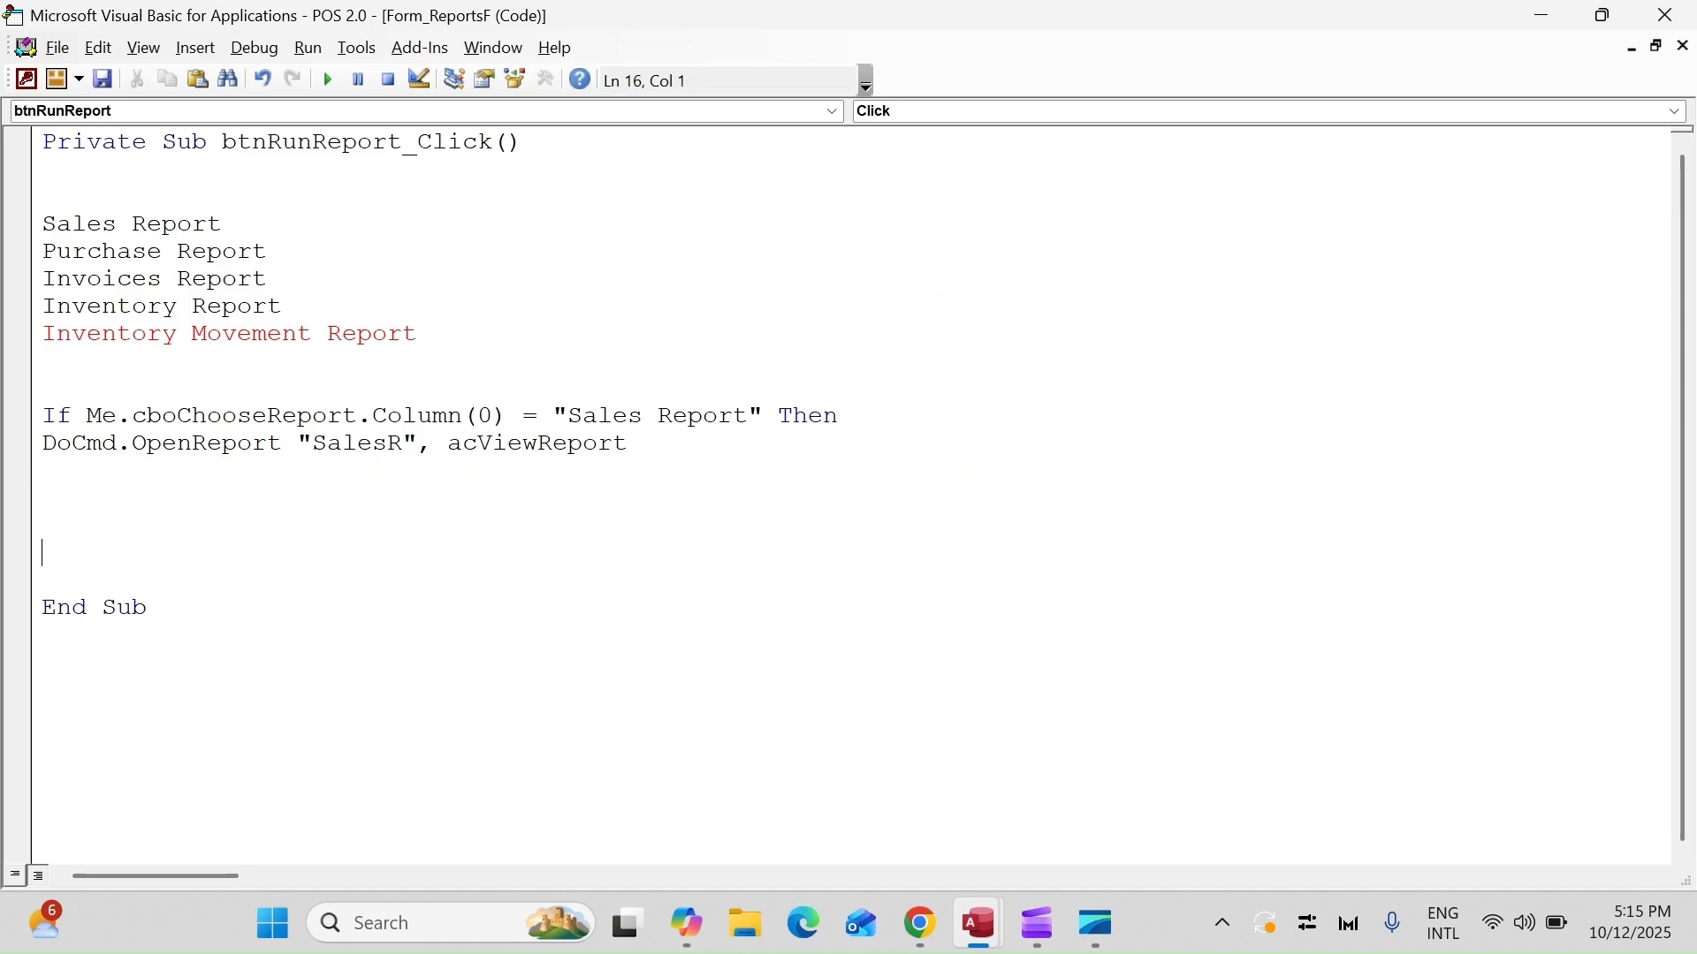
{"action": "type", "text": "endif"}
- Duplicate the Sales Report condition and its OpenReport line as an ElseIf branch above End If
{"action": "key", "text": "Up"}
{"action": "key", "text": "Up"}
{"action": "key", "text": "Up"}
{"action": "key", "text": "Up"}
{"action": "left_click_drag", "start_coordinate": [630, 445], "coordinate": [9, 426]}
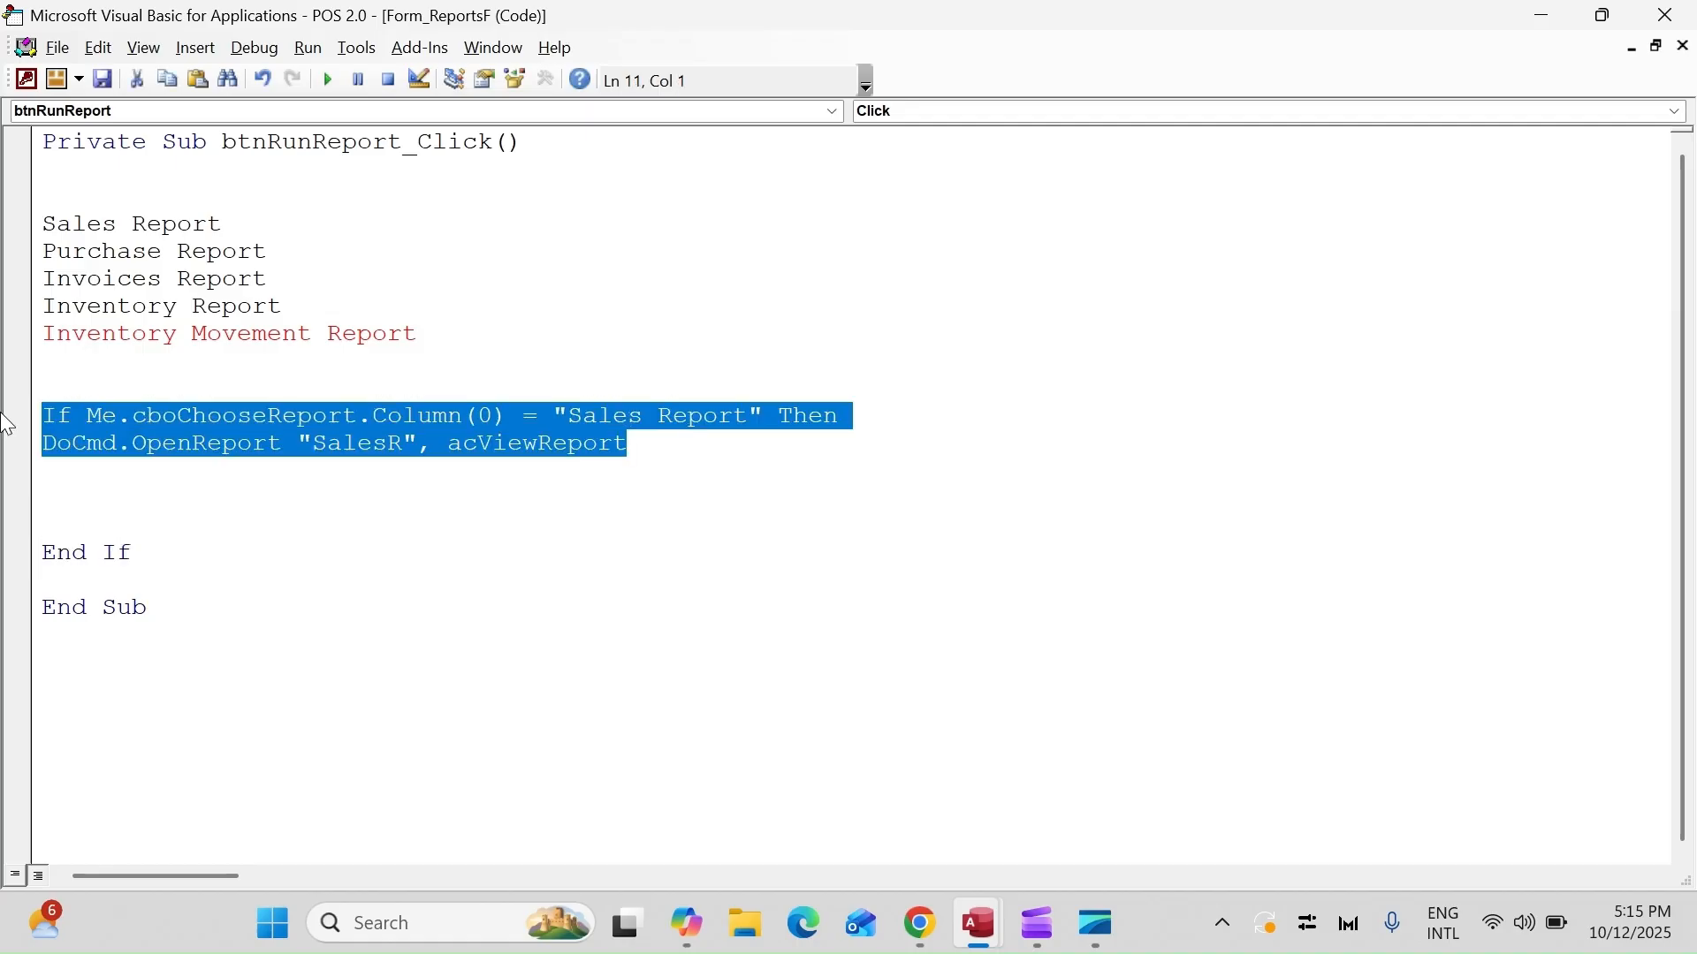
{"action": "key", "text": "ctrl+c"}
{"action": "left_click", "coordinate": [64, 495]}
{"action": "type", "text": "else"}
{"action": "key", "text": "ctrl+v"}
{"action": "key", "text": "alt+F11"}
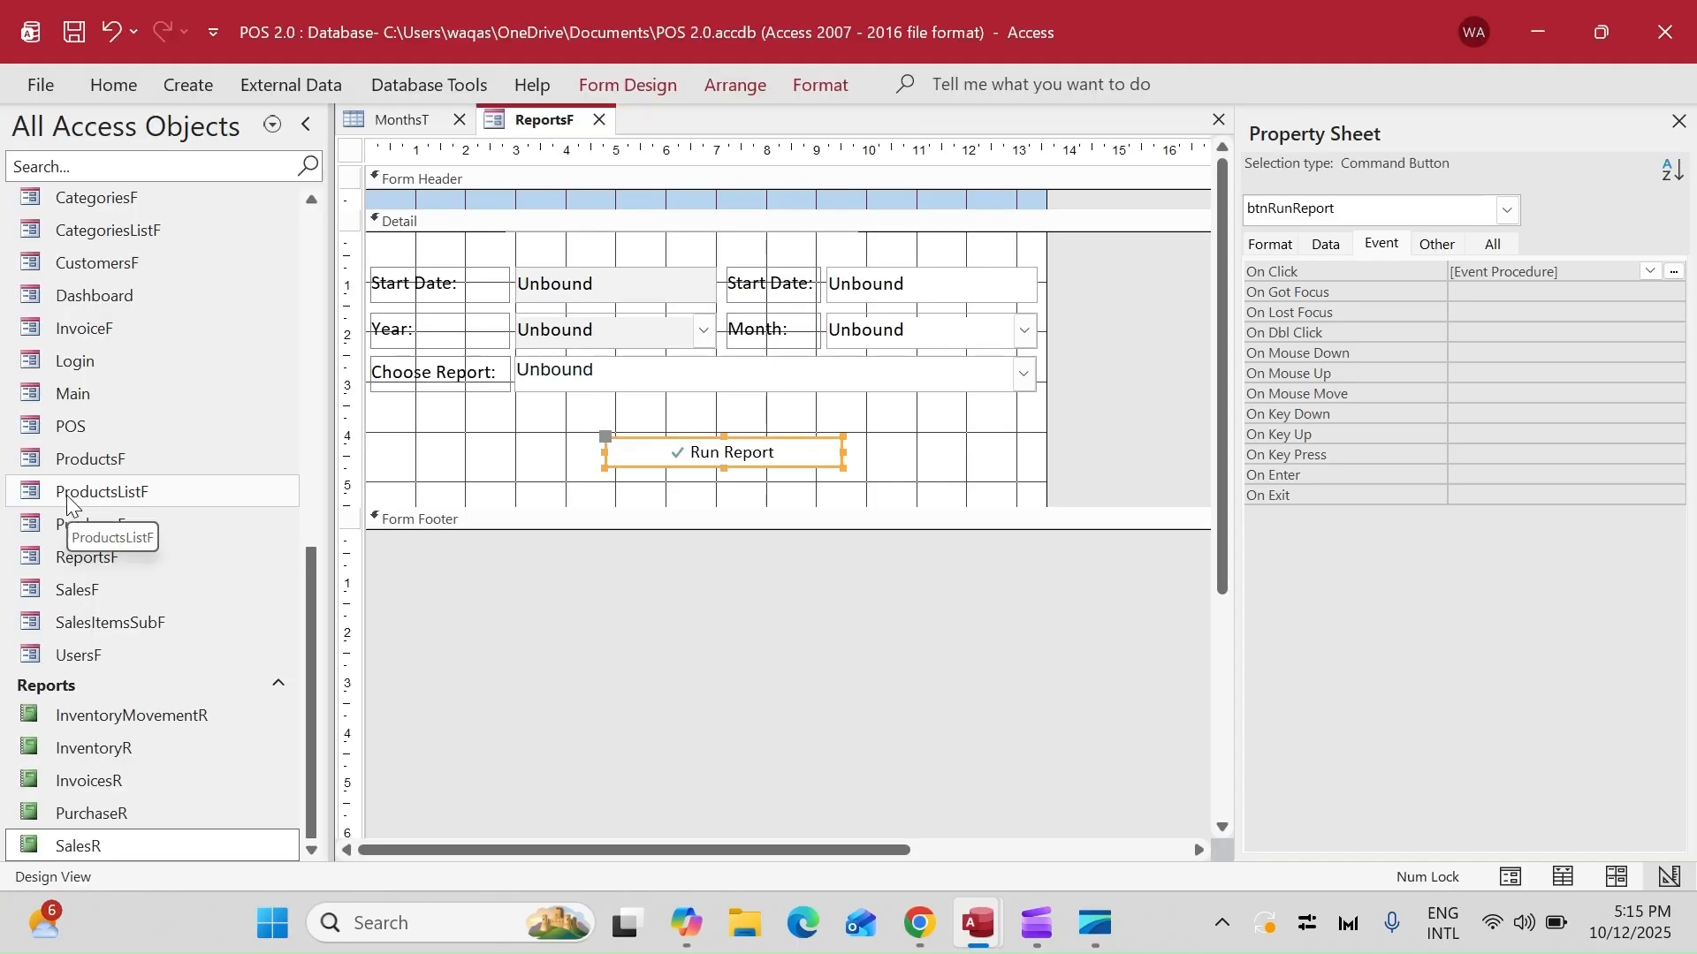
{"action": "key", "text": "alt+F11"}
- Delete Sales Report from the pasted names and change the ElseIf condition to test for "Purchase Report"
{"action": "left_click_drag", "start_coordinate": [223, 226], "coordinate": [31, 234]}
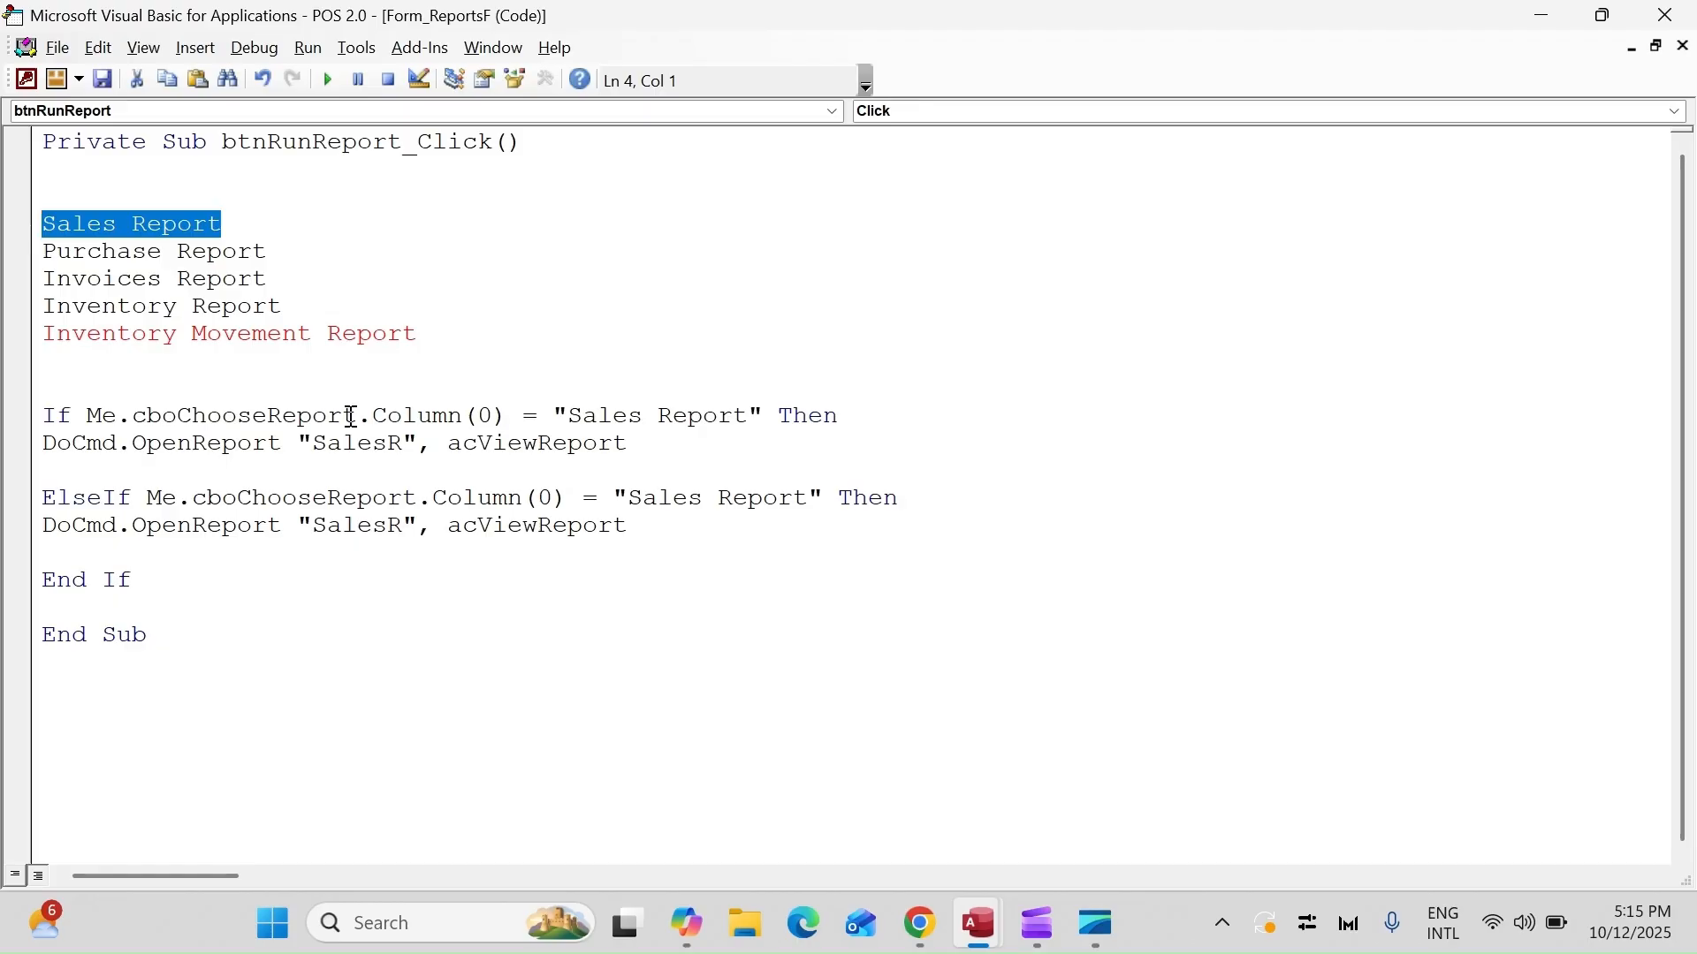
{"action": "key", "text": "Delete"}
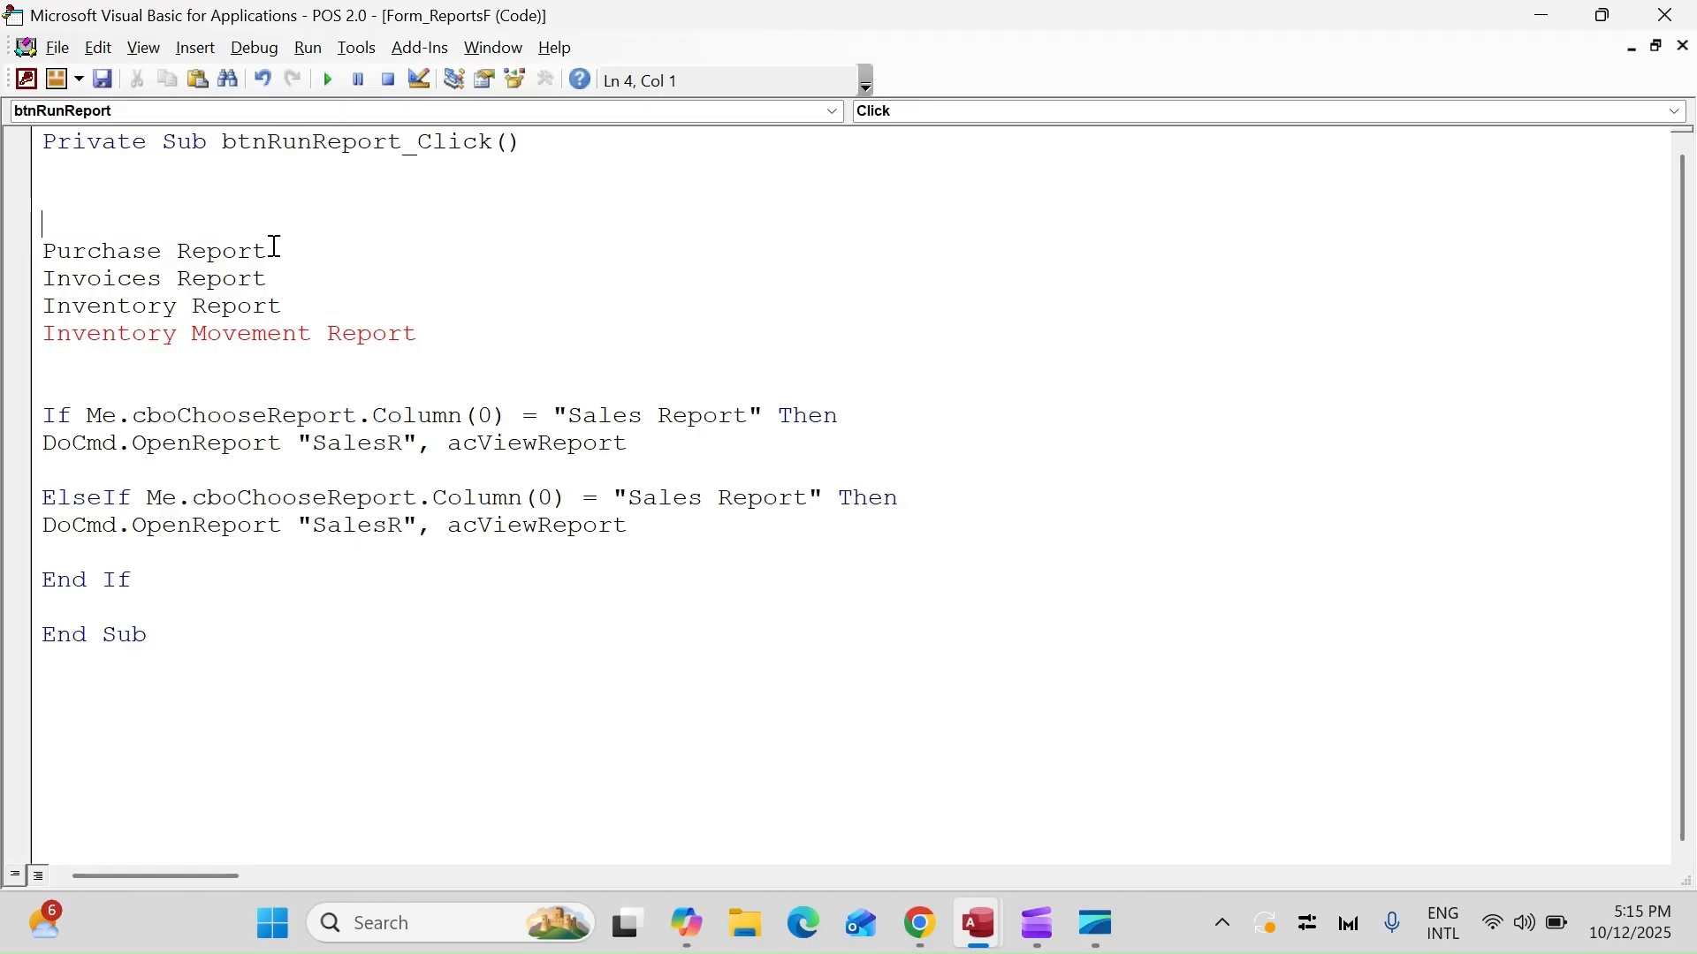
{"action": "left_click_drag", "start_coordinate": [275, 247], "coordinate": [14, 257]}
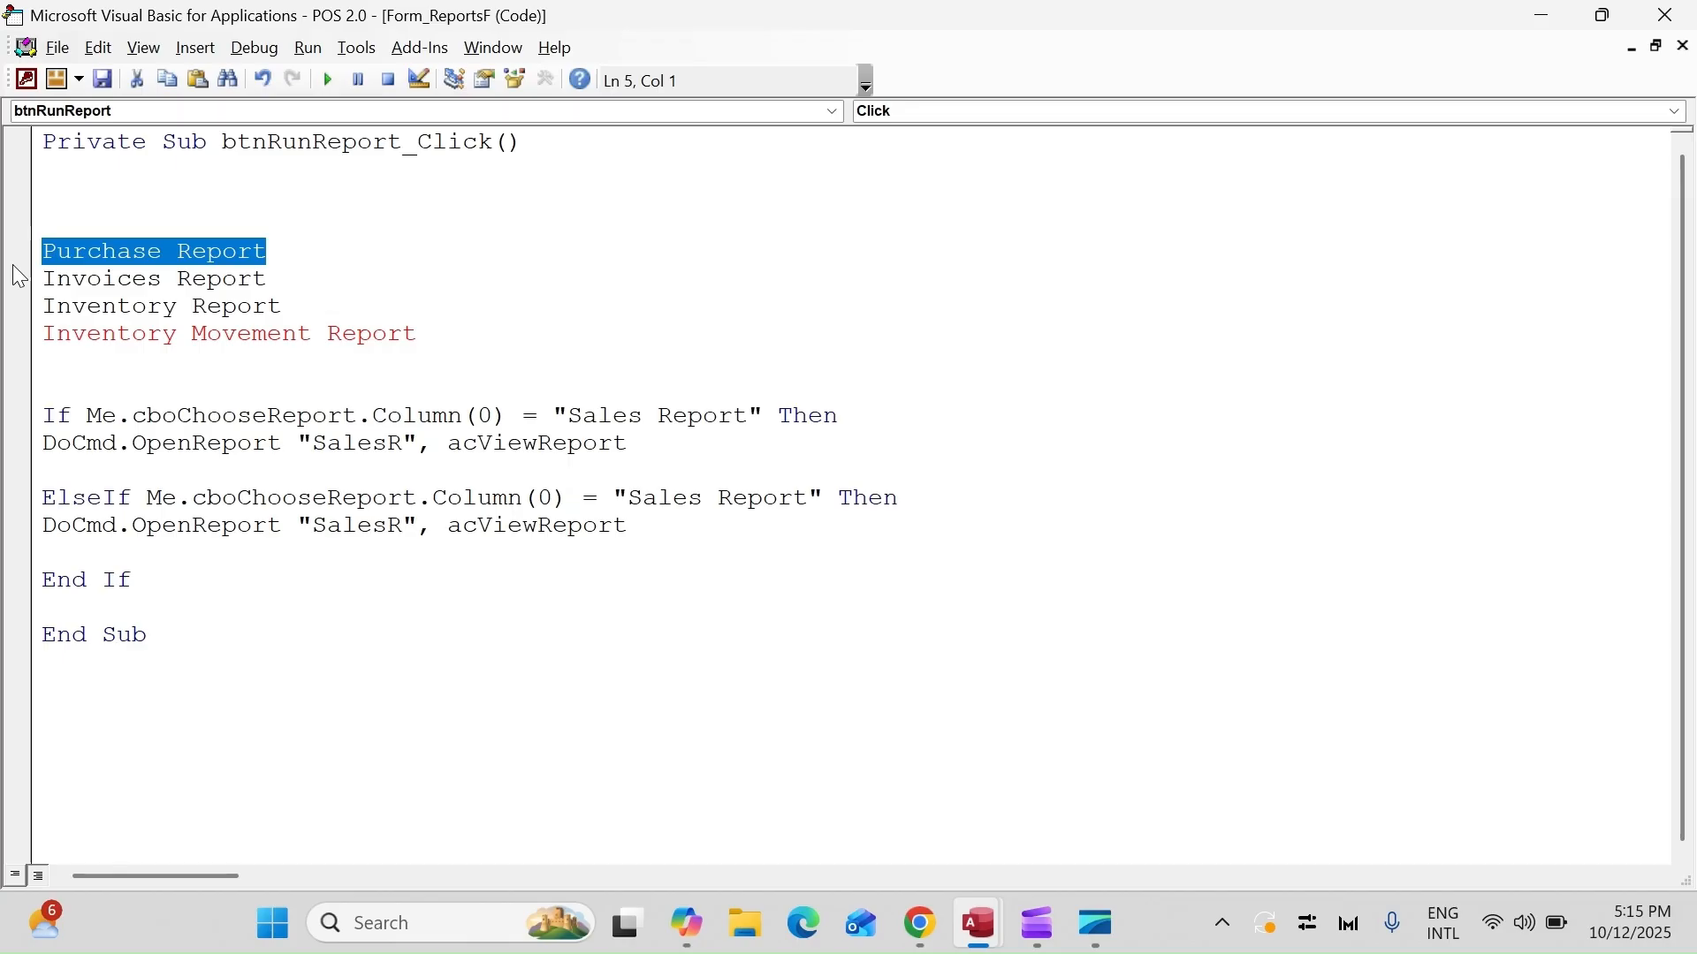
{"action": "left_click", "coordinate": [181, 581]}
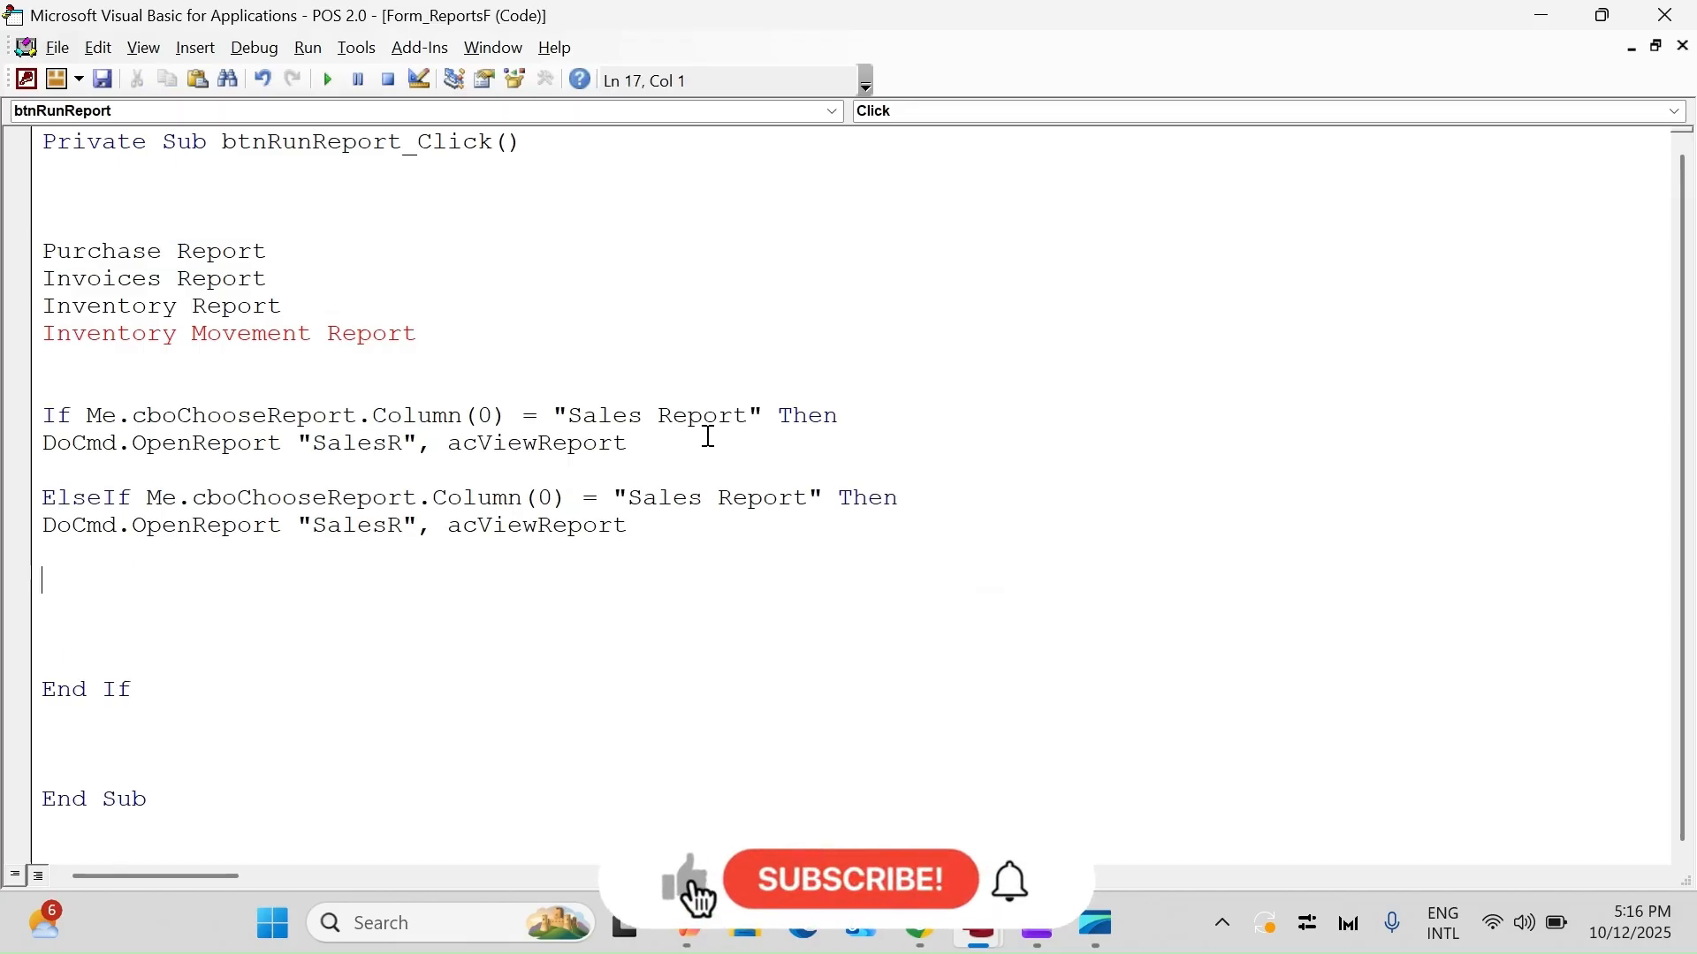
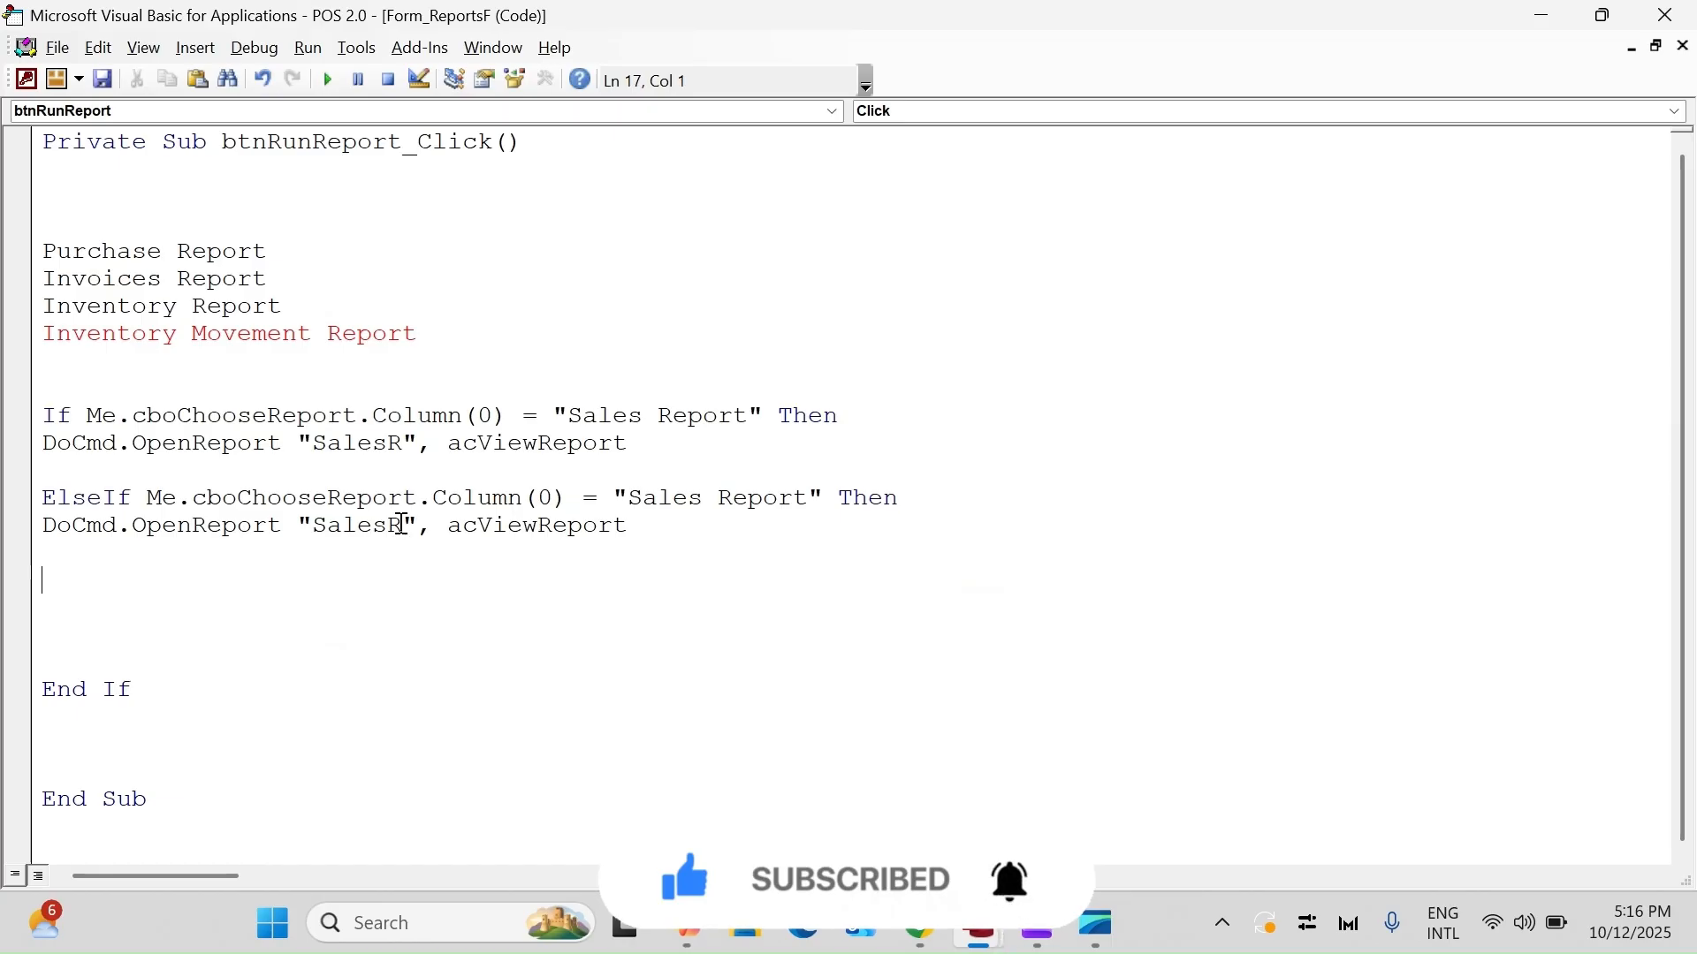
{"action": "left_click_drag", "start_coordinate": [269, 253], "coordinate": [35, 268]}
{"action": "key", "text": "ctrl+c"}
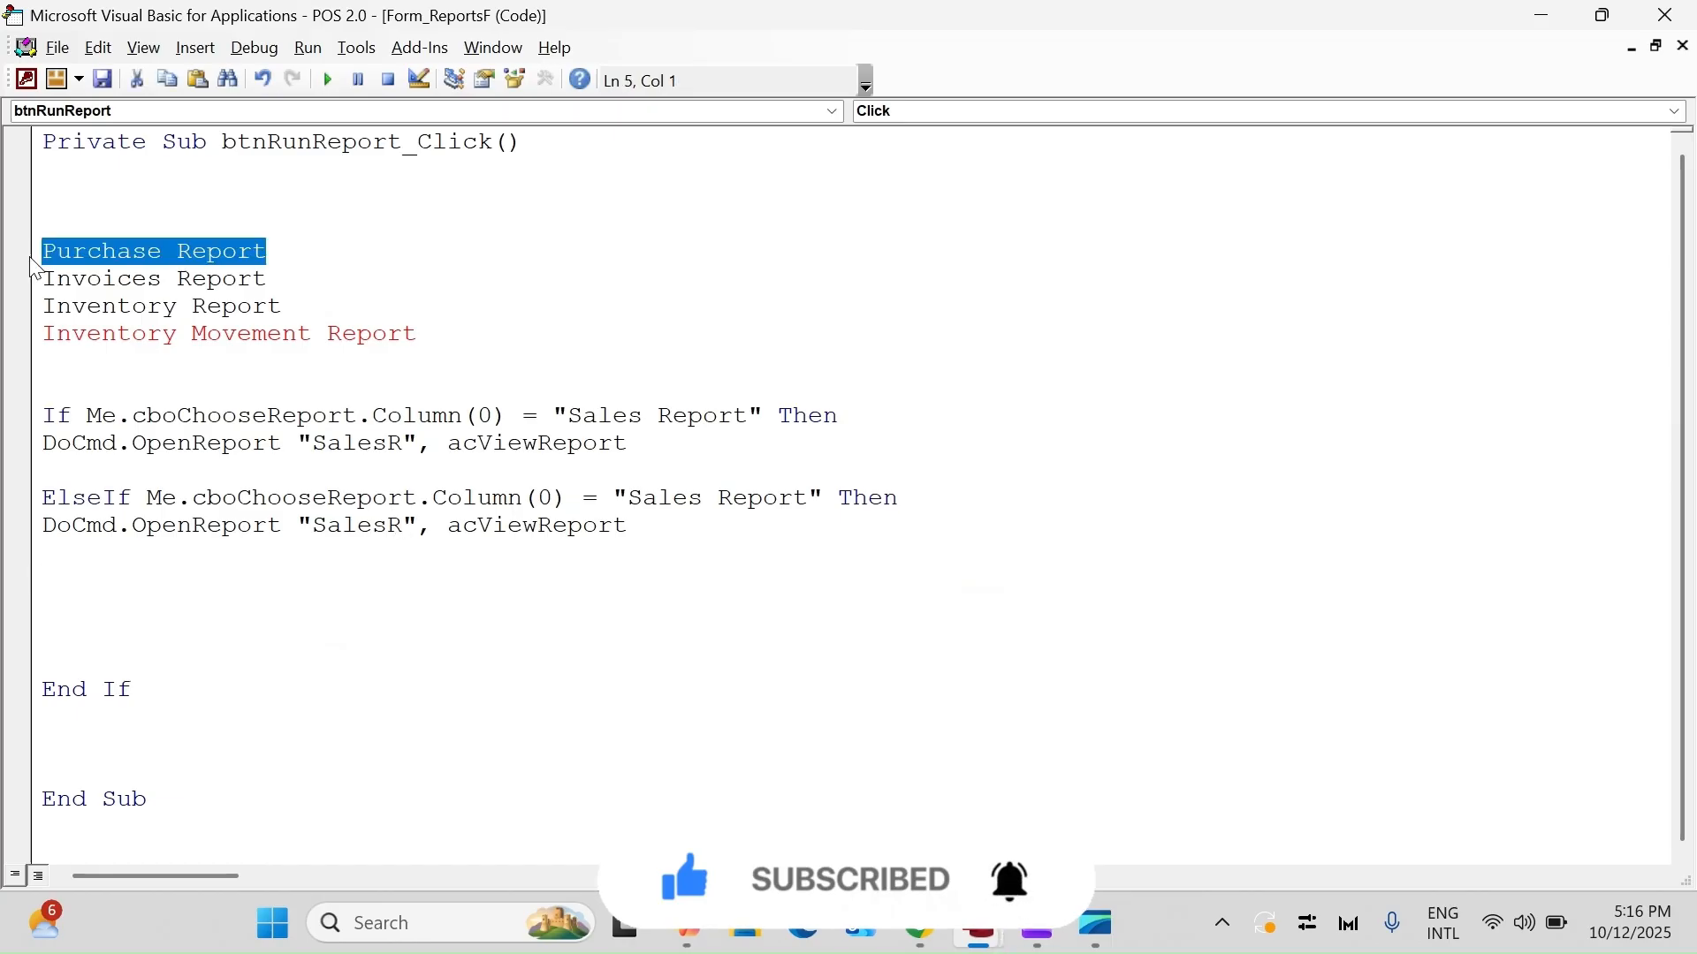
{"action": "left_click", "coordinate": [813, 501]}
{"action": "left_click_drag", "start_coordinate": [813, 501], "coordinate": [626, 501]}
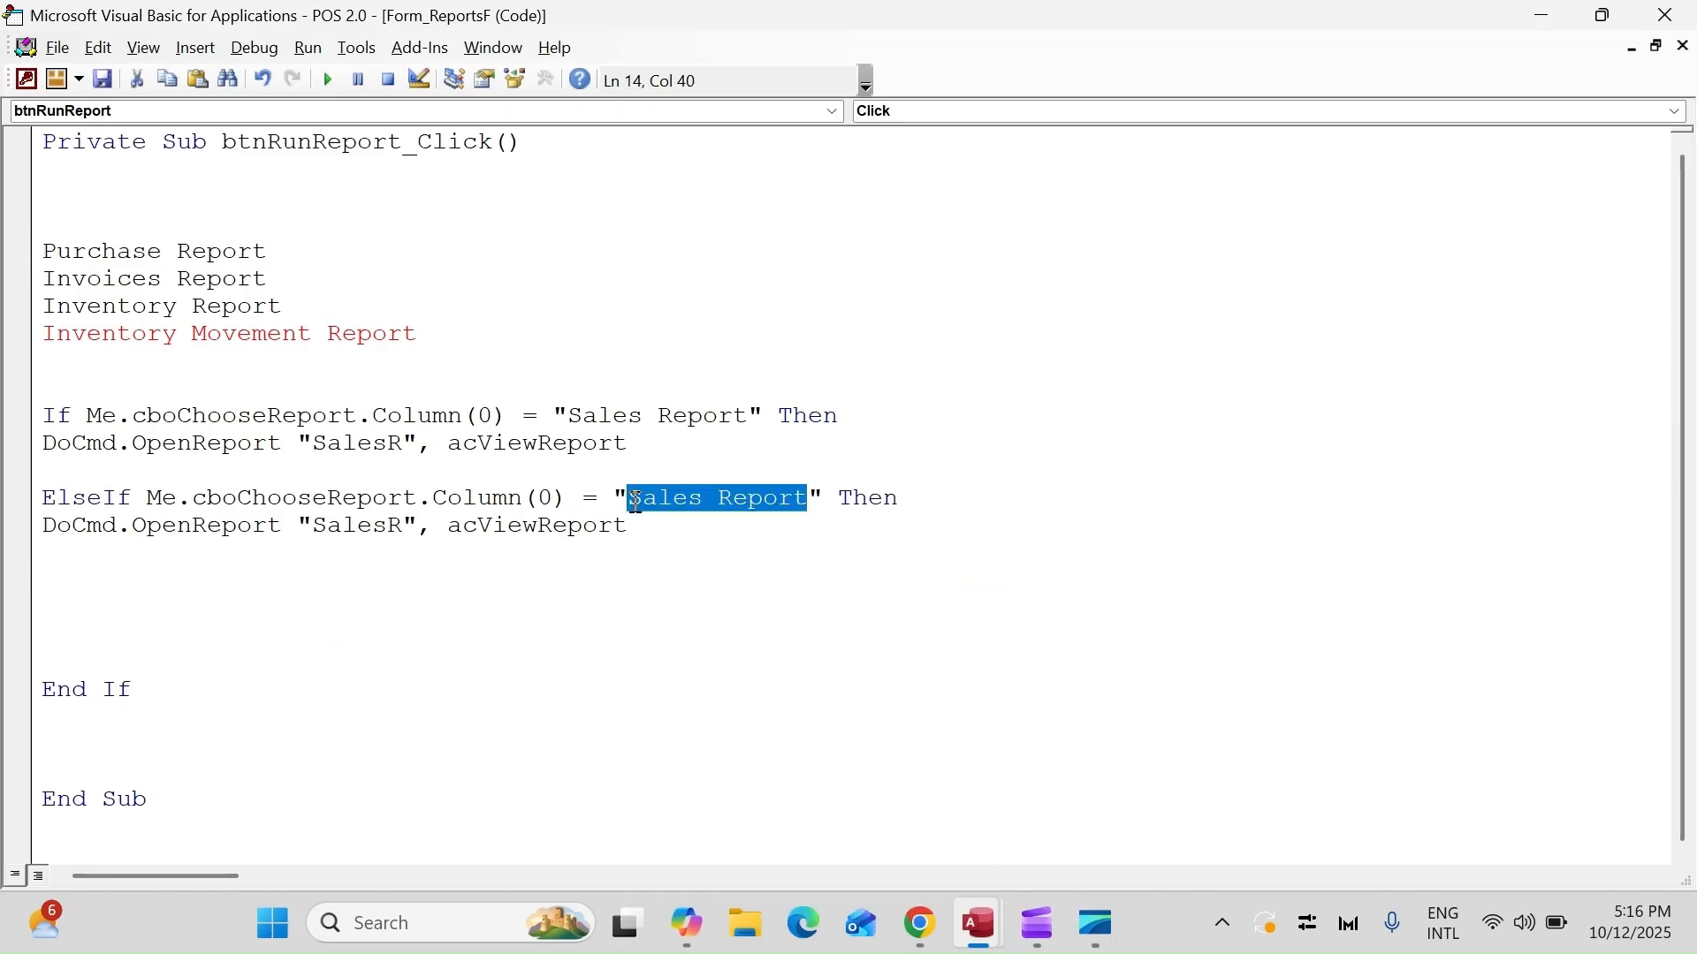
{"action": "key", "text": "ctrl+v"}
- Copy the PurchaseR report's object name and use it as the report name in the Purchase Report branch
{"action": "key", "text": "alt+F11"}
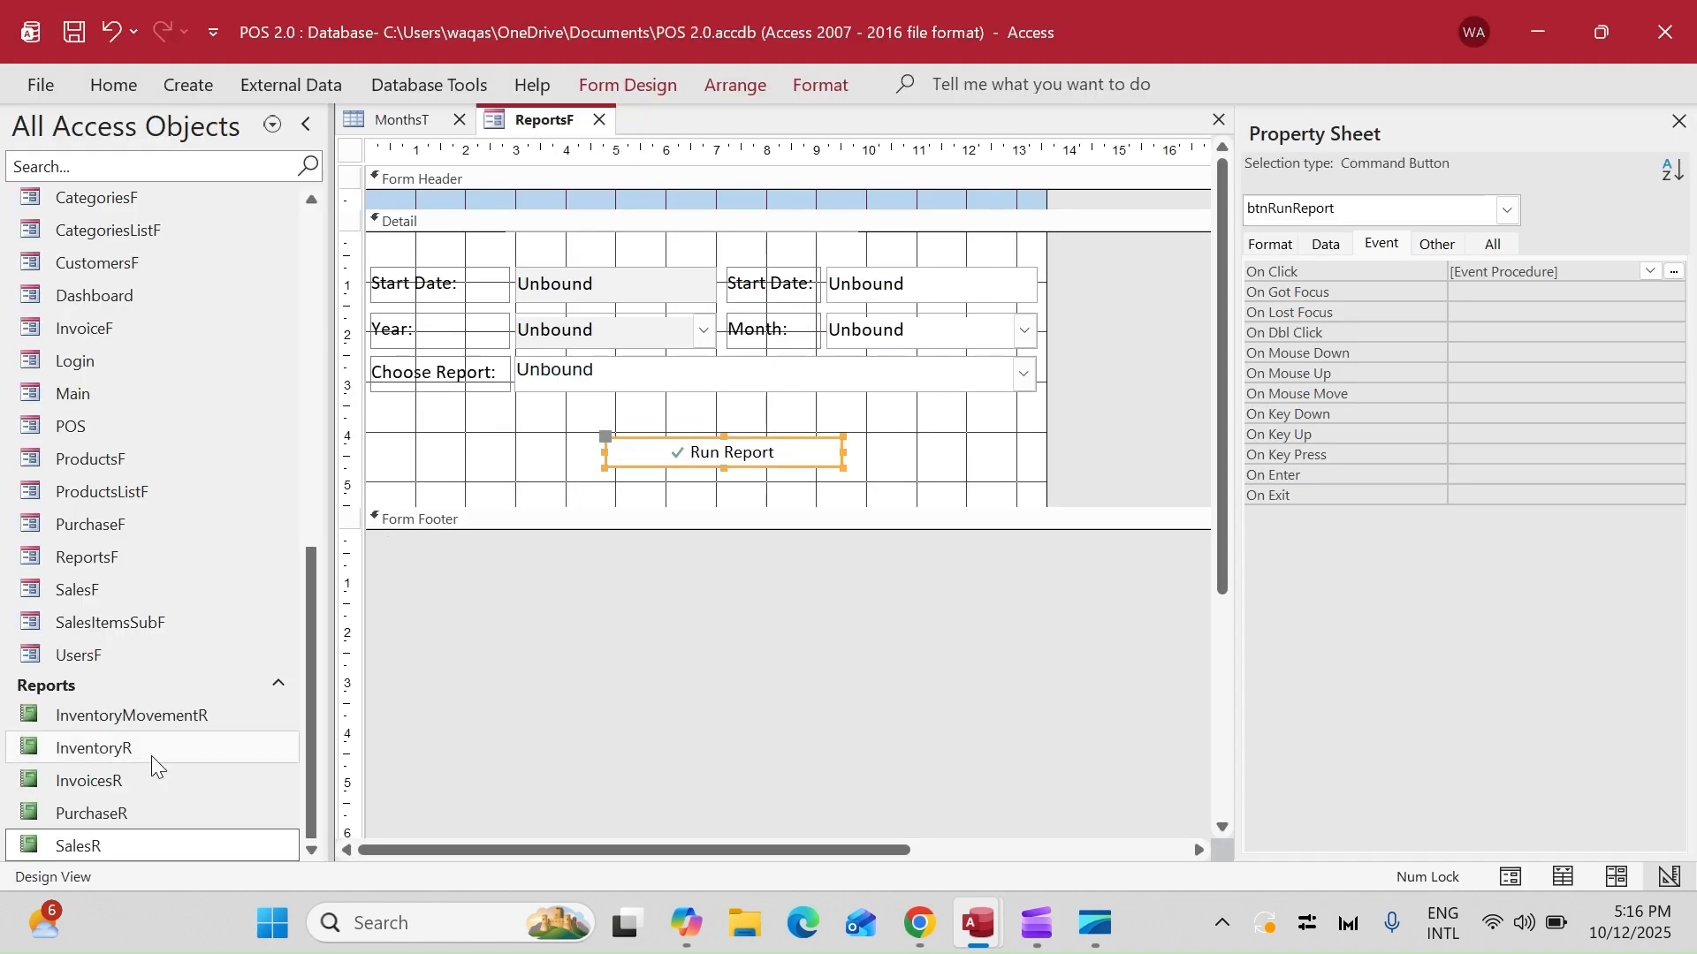
{"action": "right_click", "coordinate": [134, 807]}
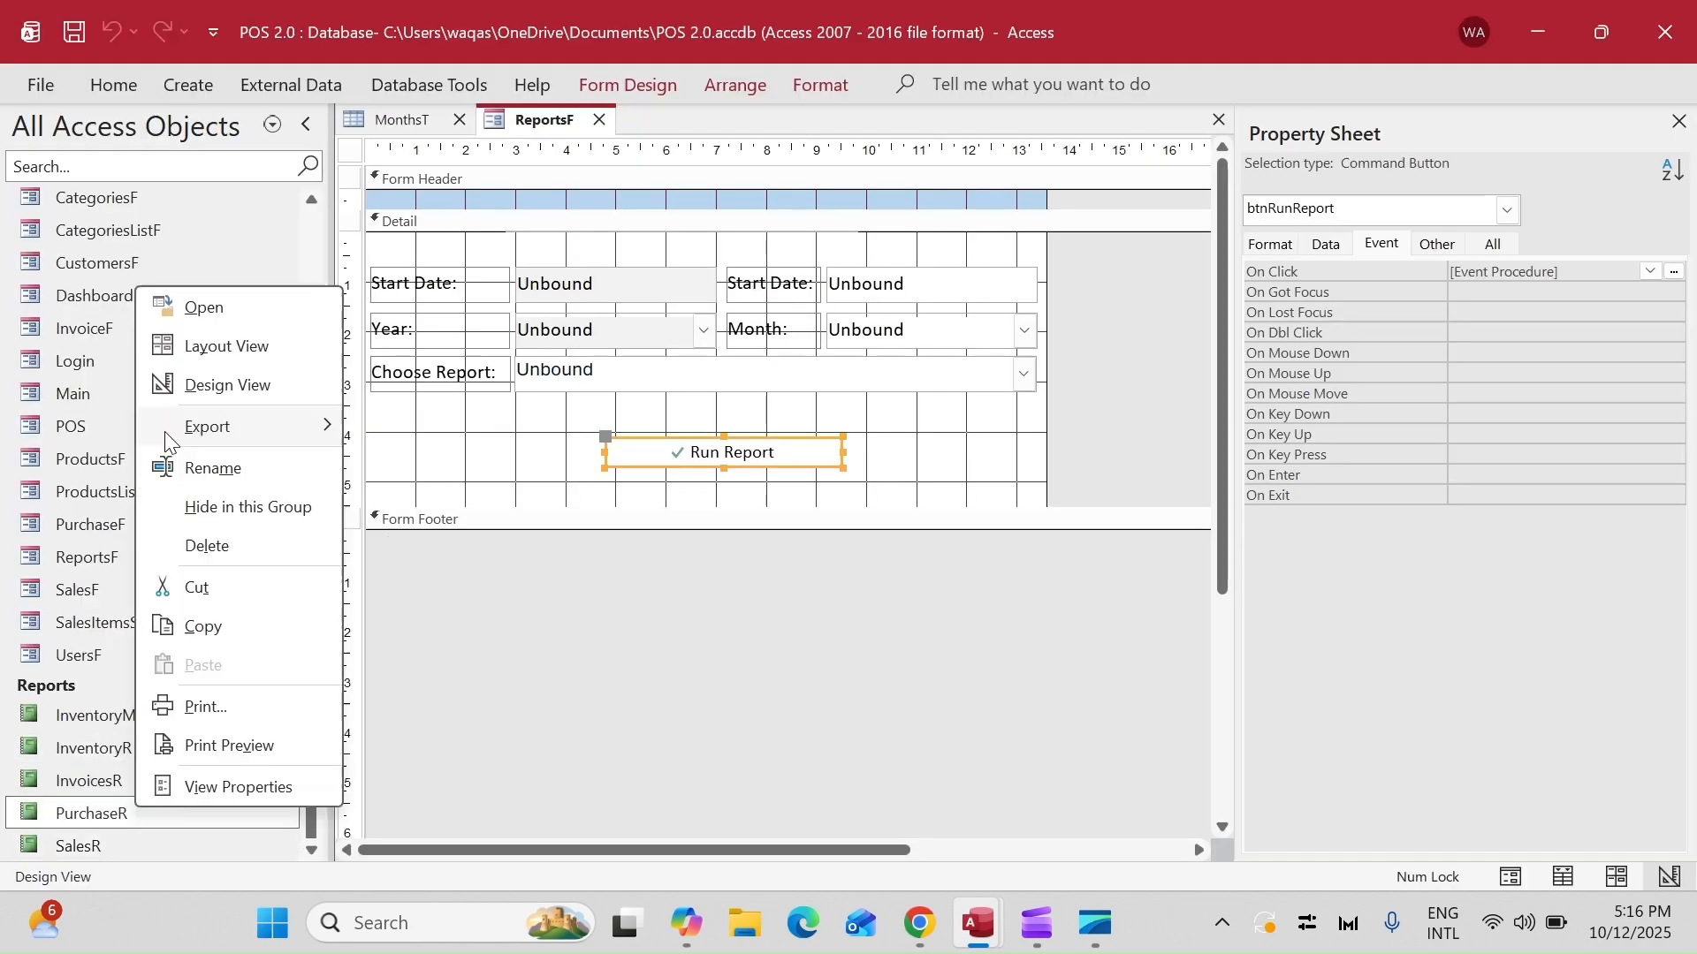
{"action": "left_click", "coordinate": [171, 467]}
{"action": "key", "text": "ctrl+c"}
{"action": "key", "text": "alt+F11"}
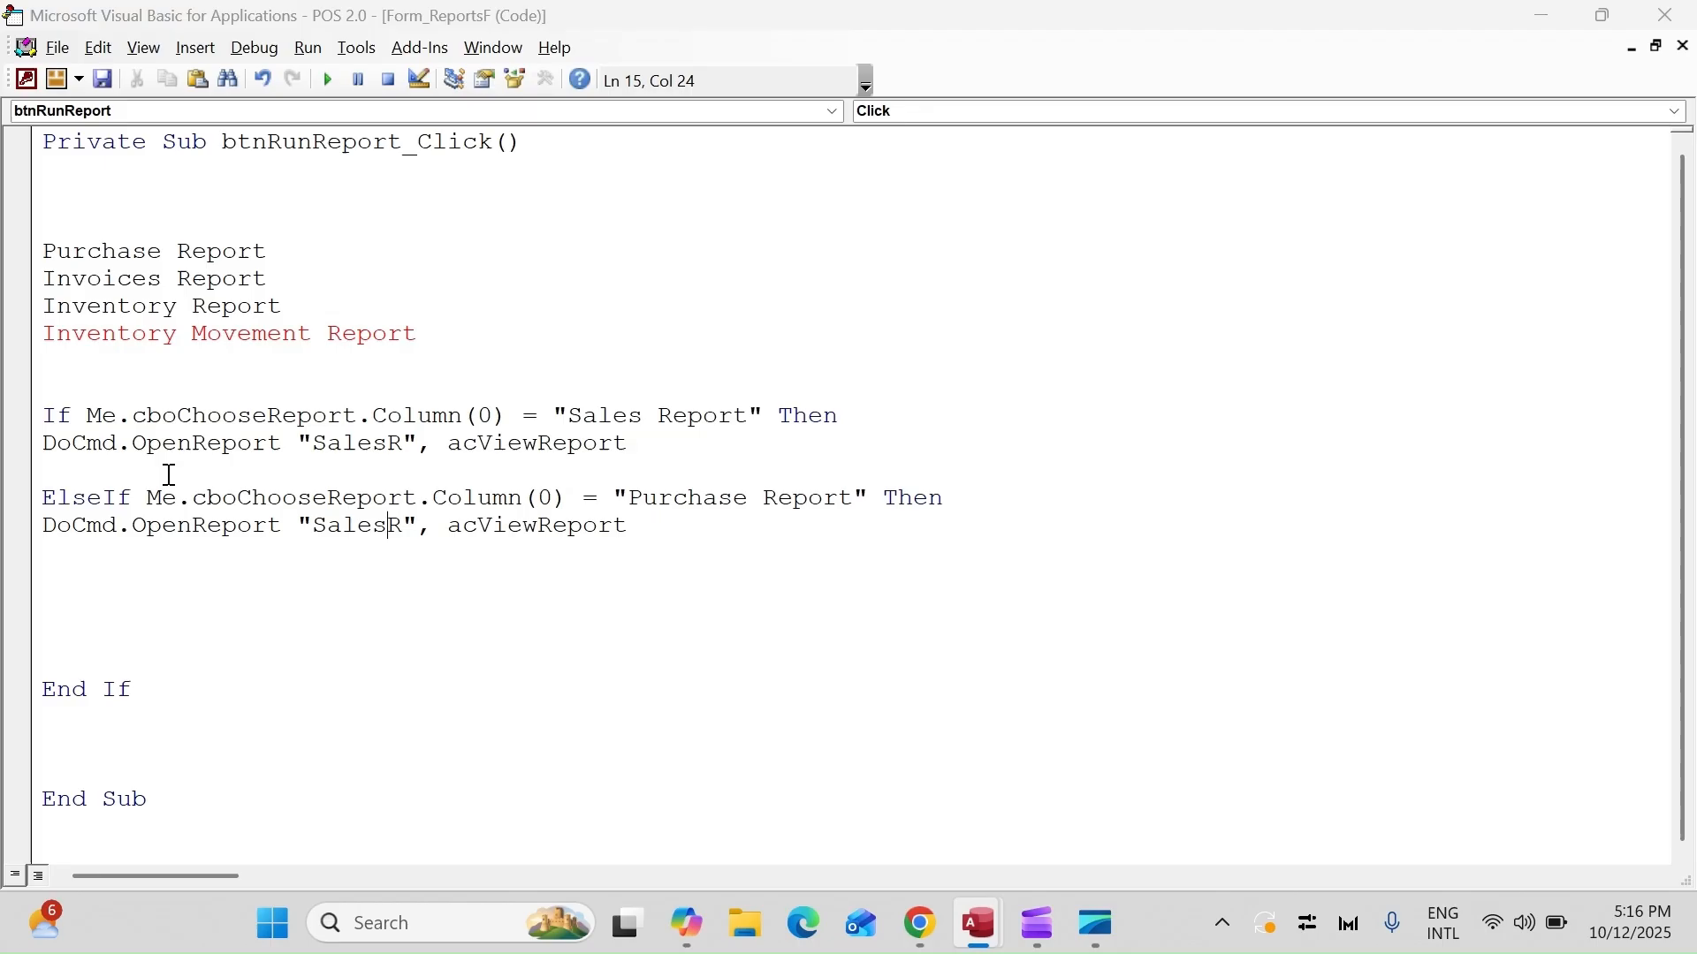
{"action": "double_click", "coordinate": [356, 528]}
{"action": "key", "text": "ctrl+v"}
- Duplicate the Purchase Report ElseIf branch directly below itself, before End If
{"action": "left_click_drag", "start_coordinate": [676, 527], "coordinate": [10, 499]}
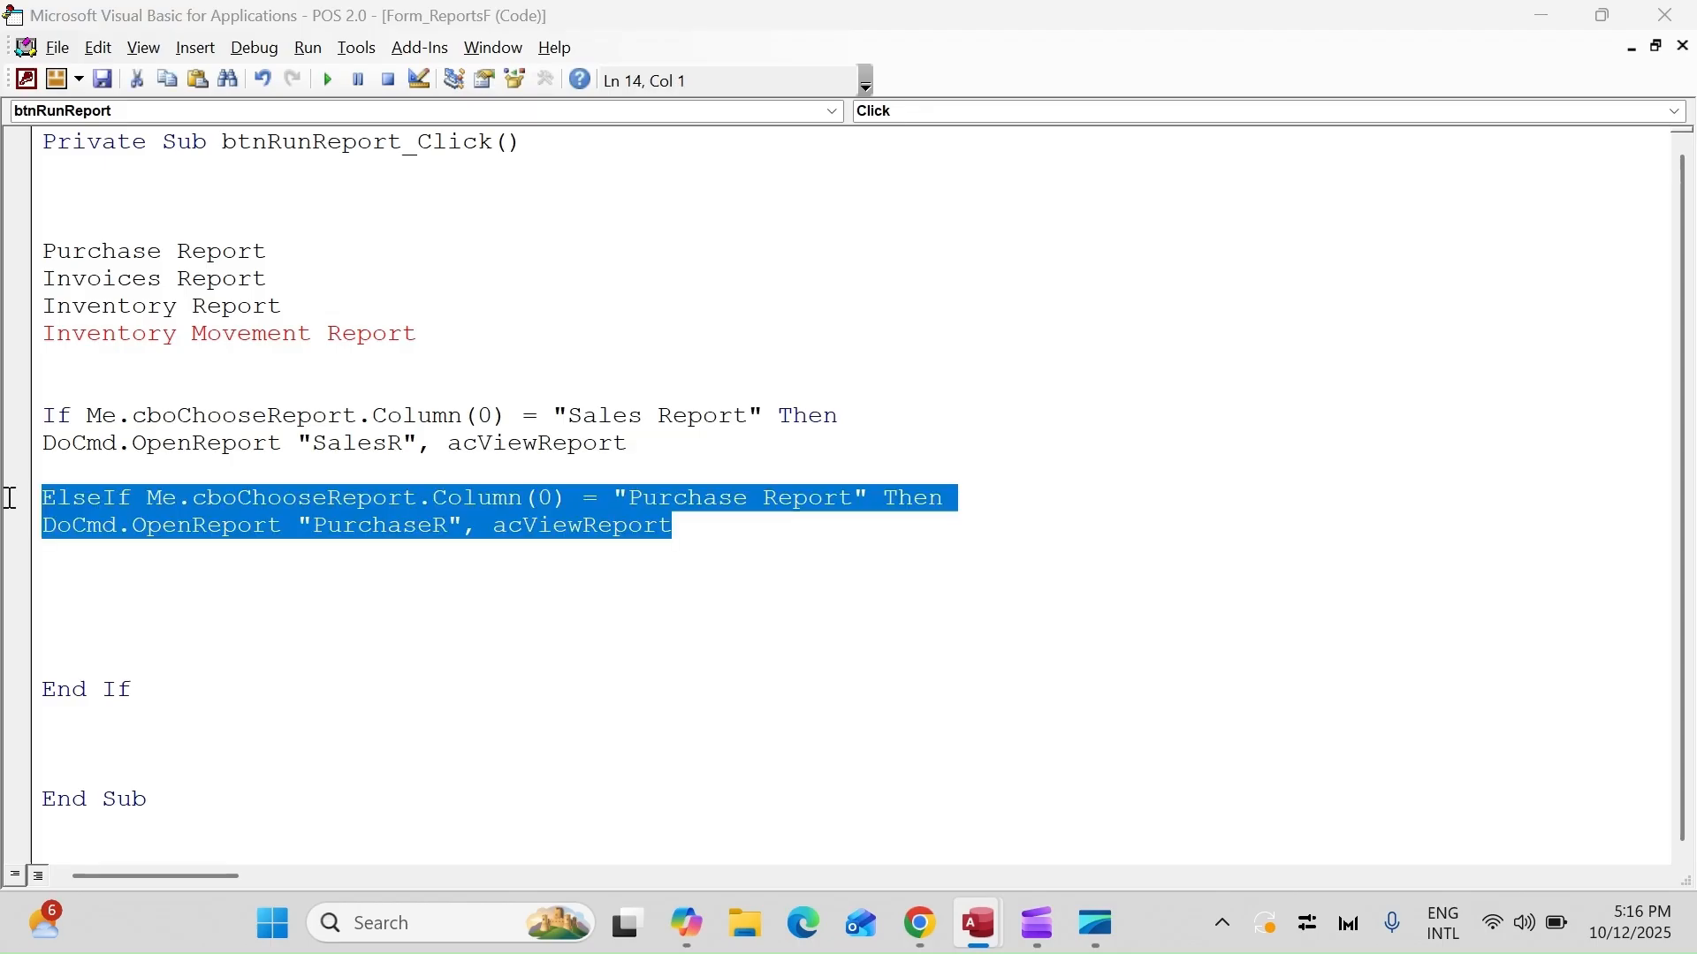
{"action": "key", "text": "ctrl+c"}
{"action": "left_click", "coordinate": [78, 574]}
{"action": "key", "text": "ctrl+v"}
{"action": "key", "text": "alt+F11"}
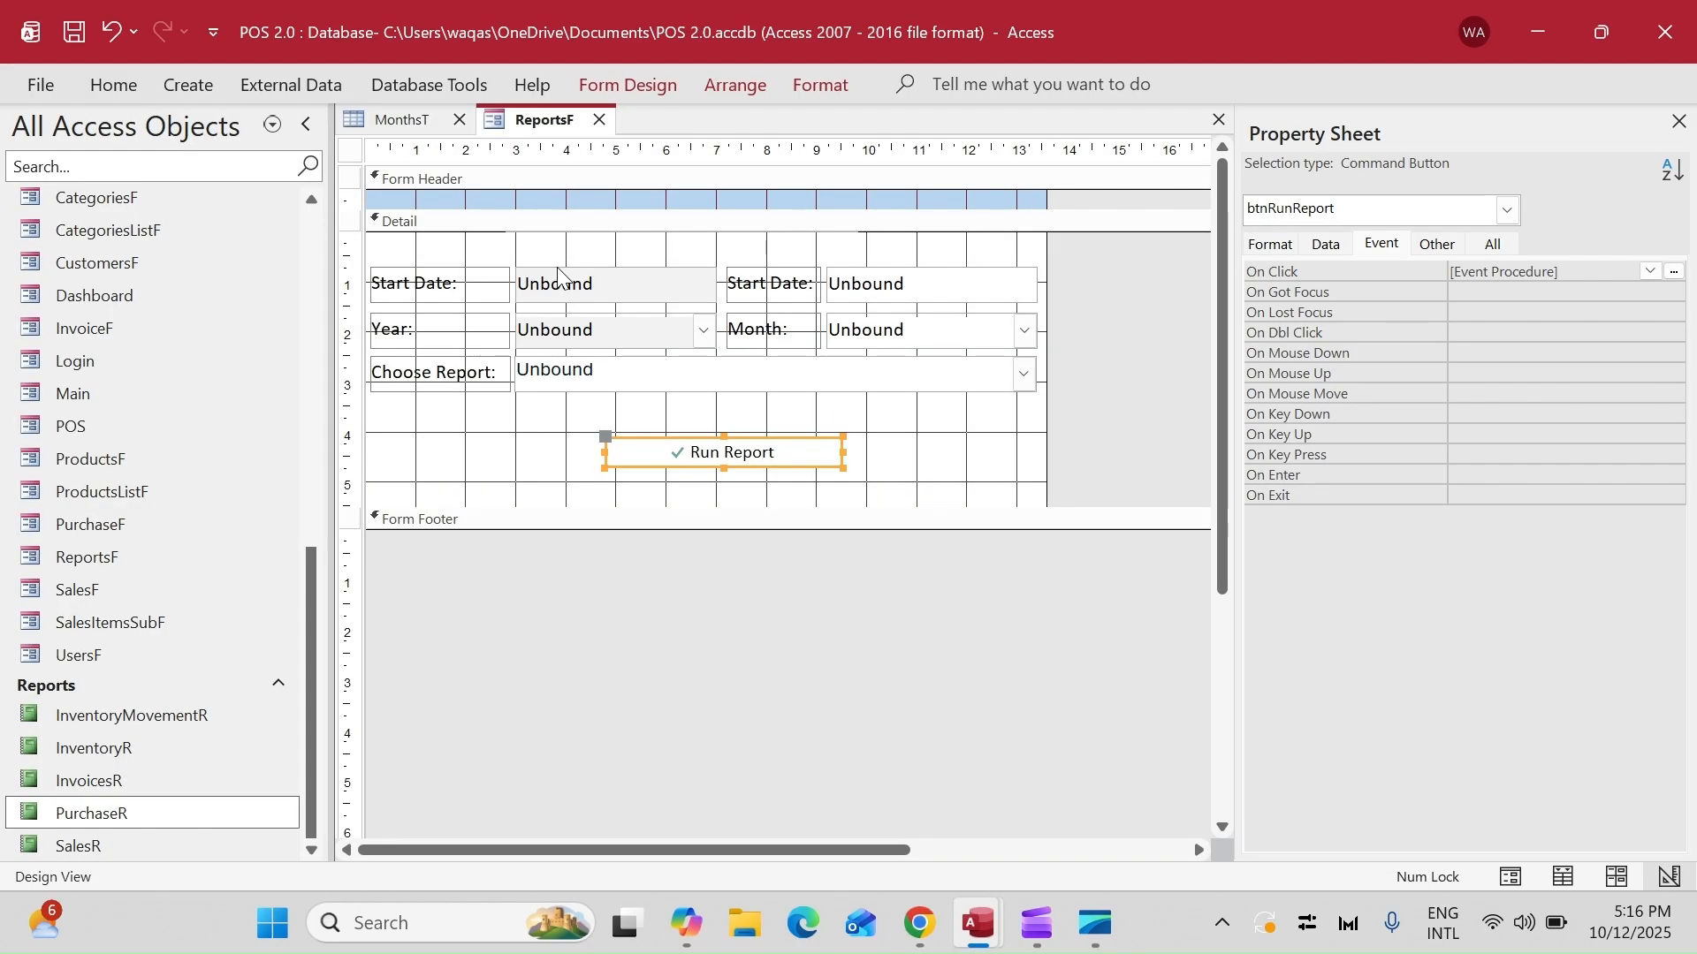
{"action": "key", "text": "alt+F11"}
- Remove Purchase Report and Invoices Report from the pasted names and set the duplicated branch's condition to "Invoices Report"
{"action": "left_click_drag", "start_coordinate": [270, 254], "coordinate": [8, 258]}
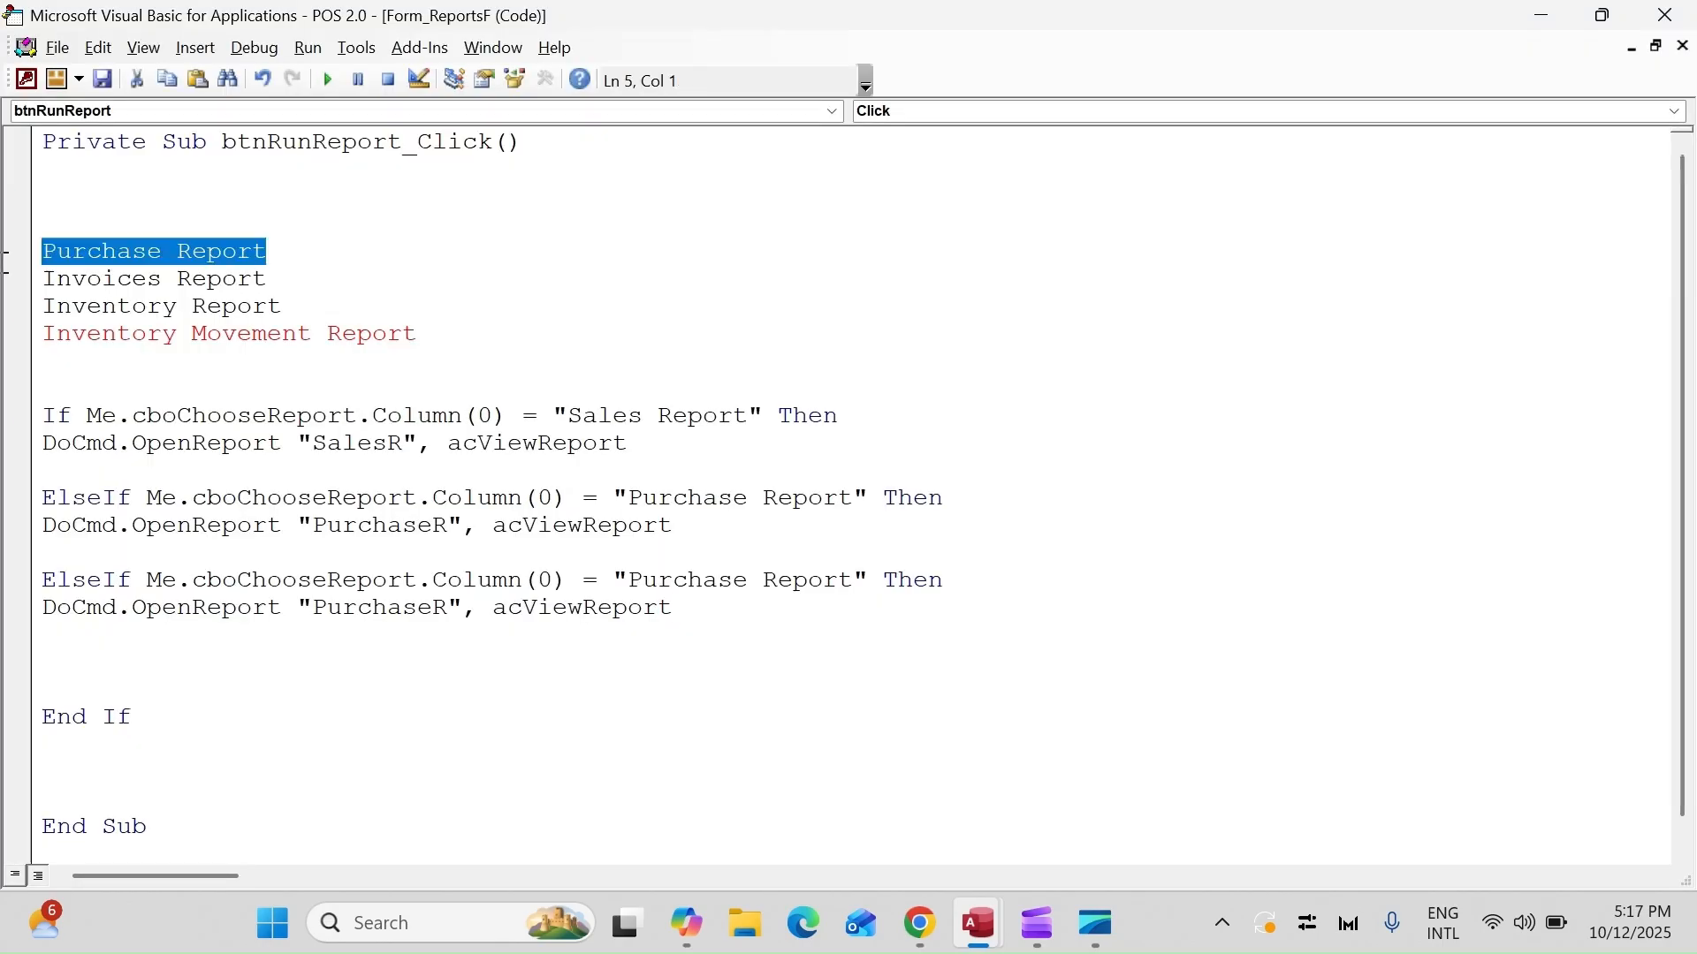
{"action": "key", "text": "Delete"}
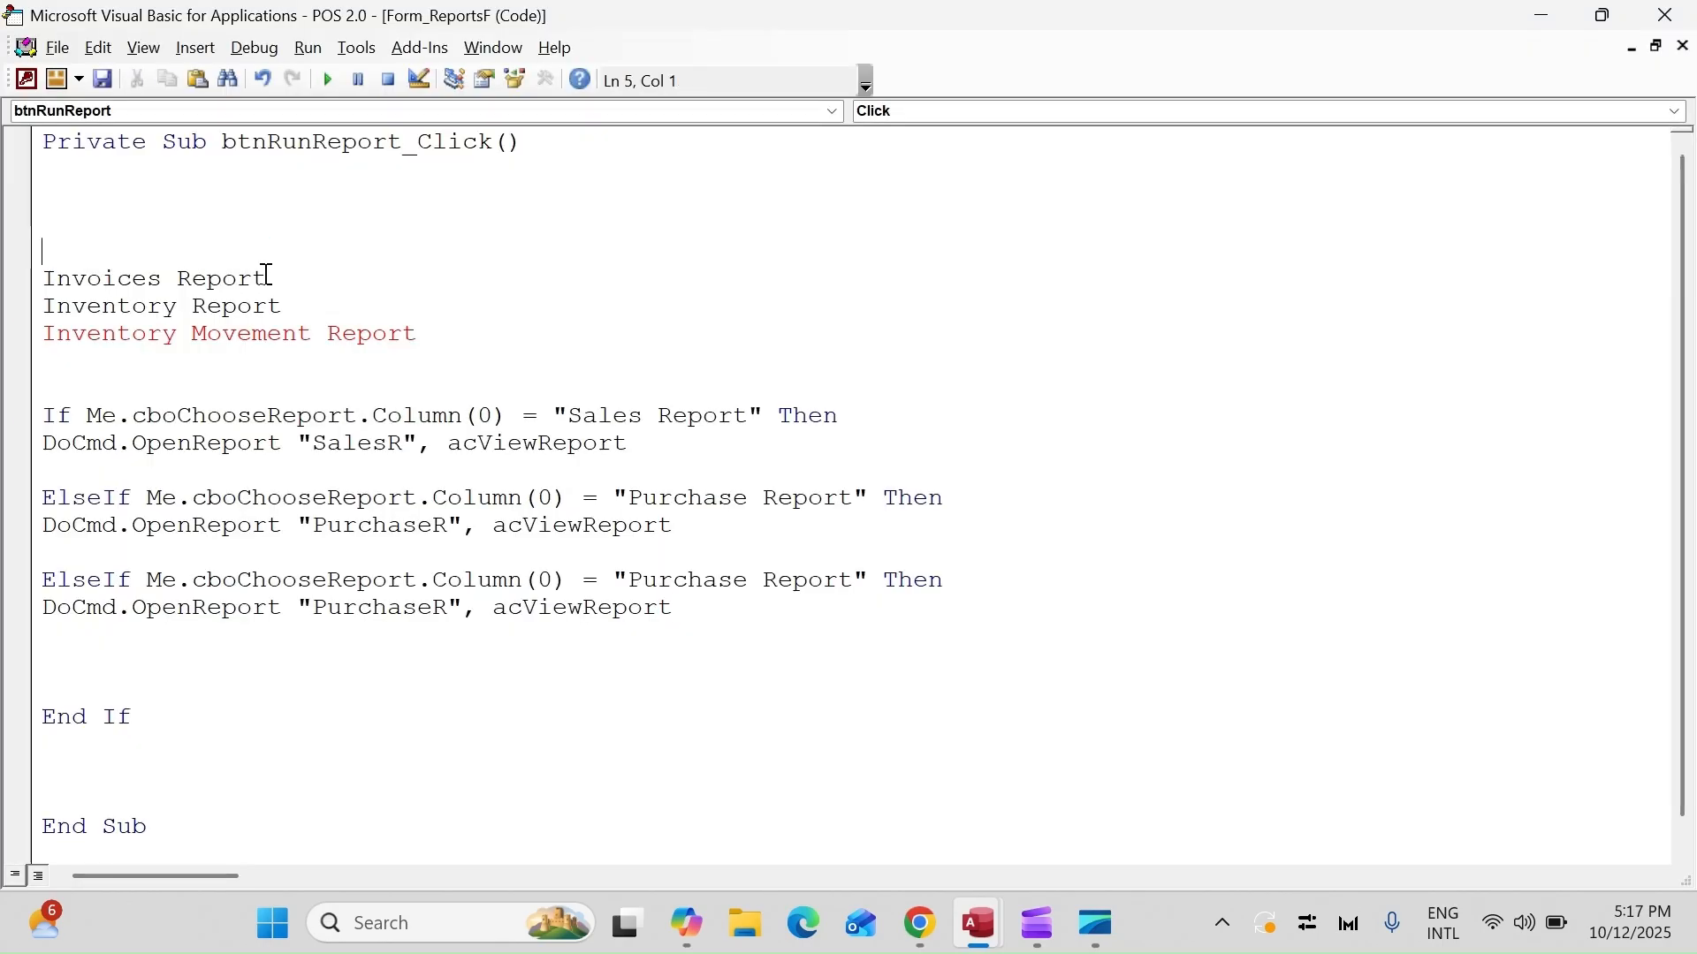
{"action": "left_click_drag", "start_coordinate": [268, 276], "coordinate": [8, 281]}
{"action": "key", "text": "Delete"}
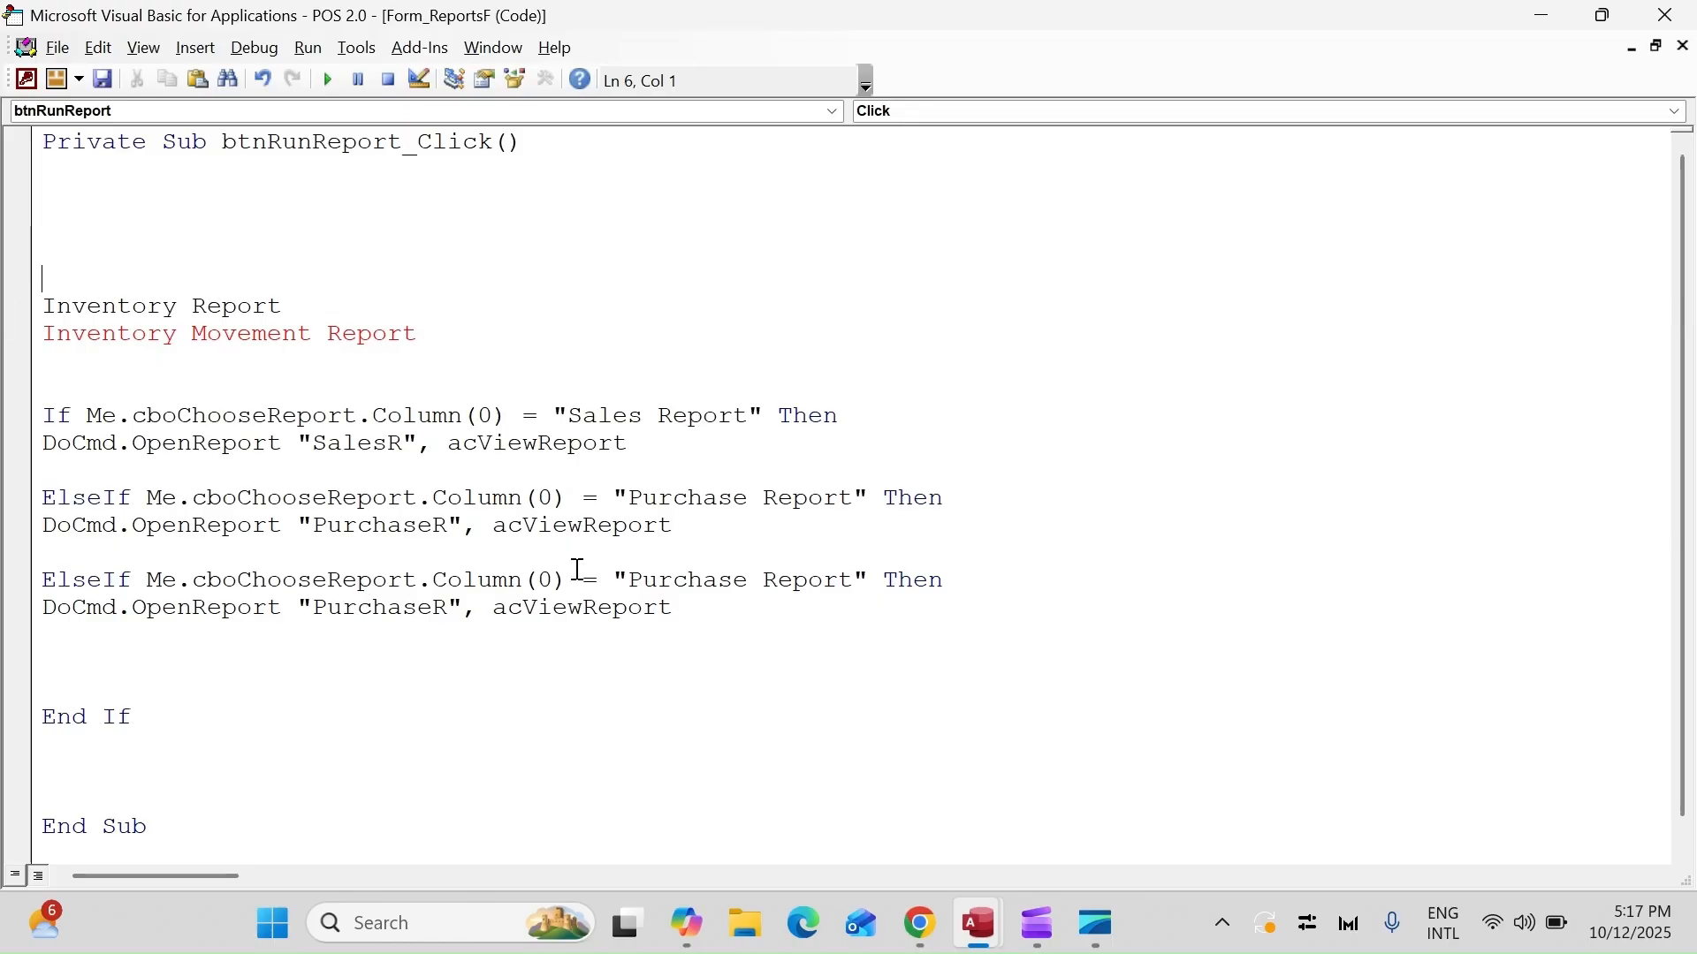
{"action": "double_click", "coordinate": [683, 578]}
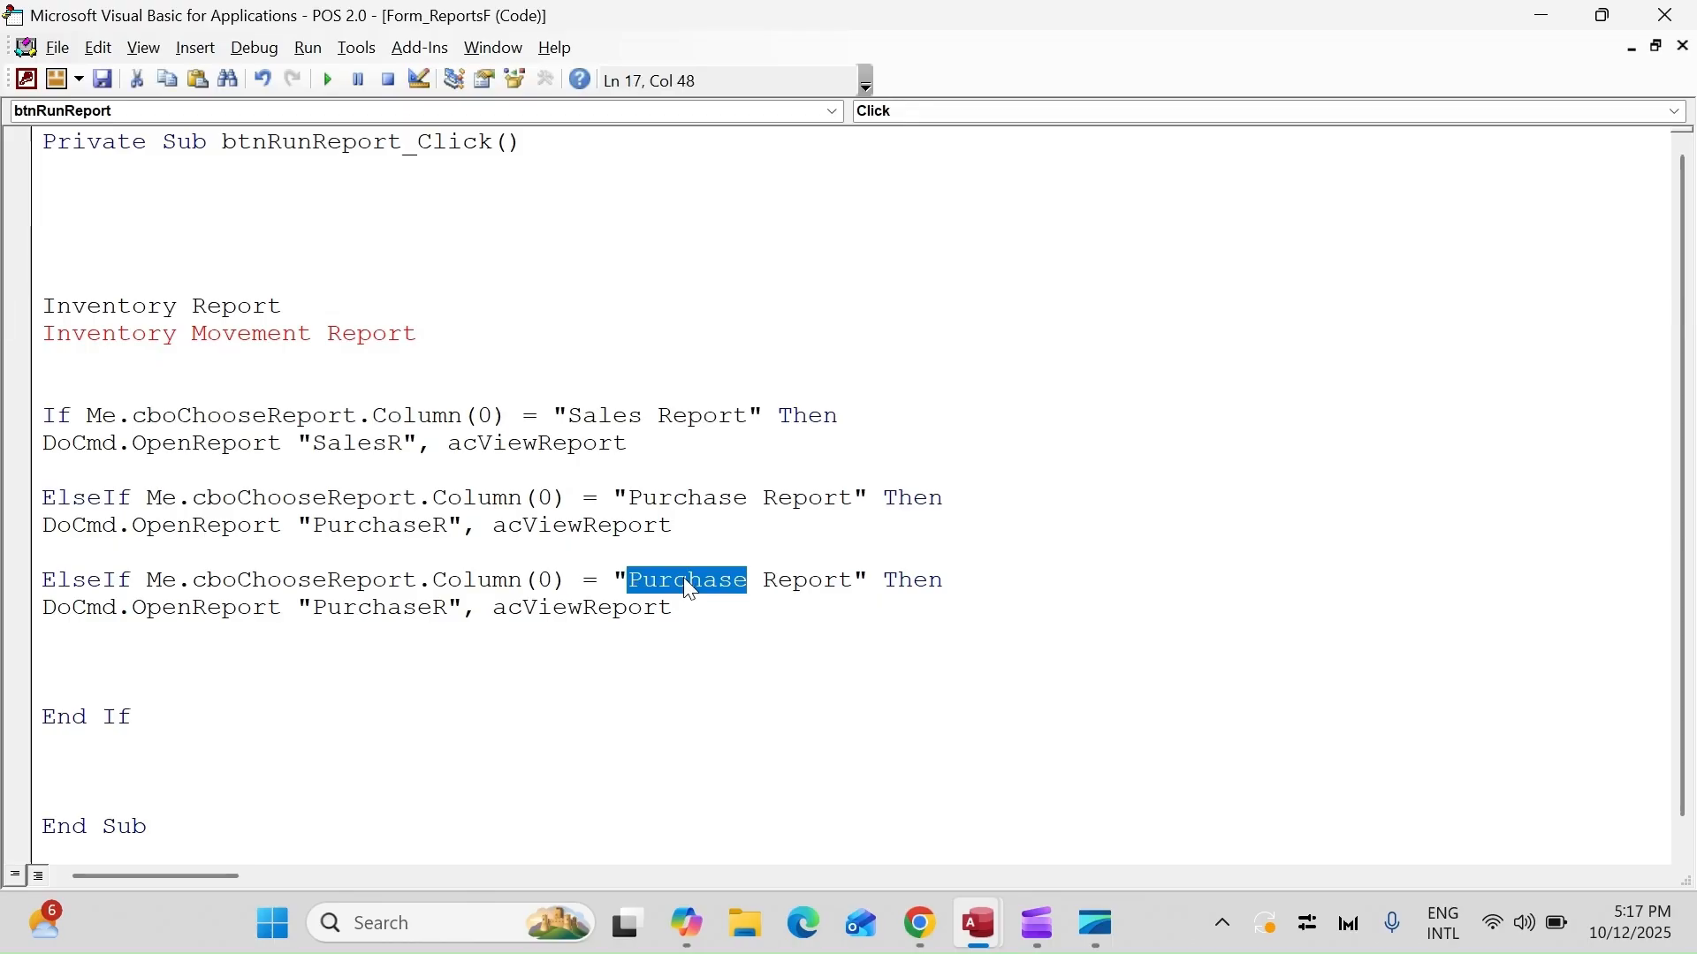
{"action": "type", "text": "Invoices"}
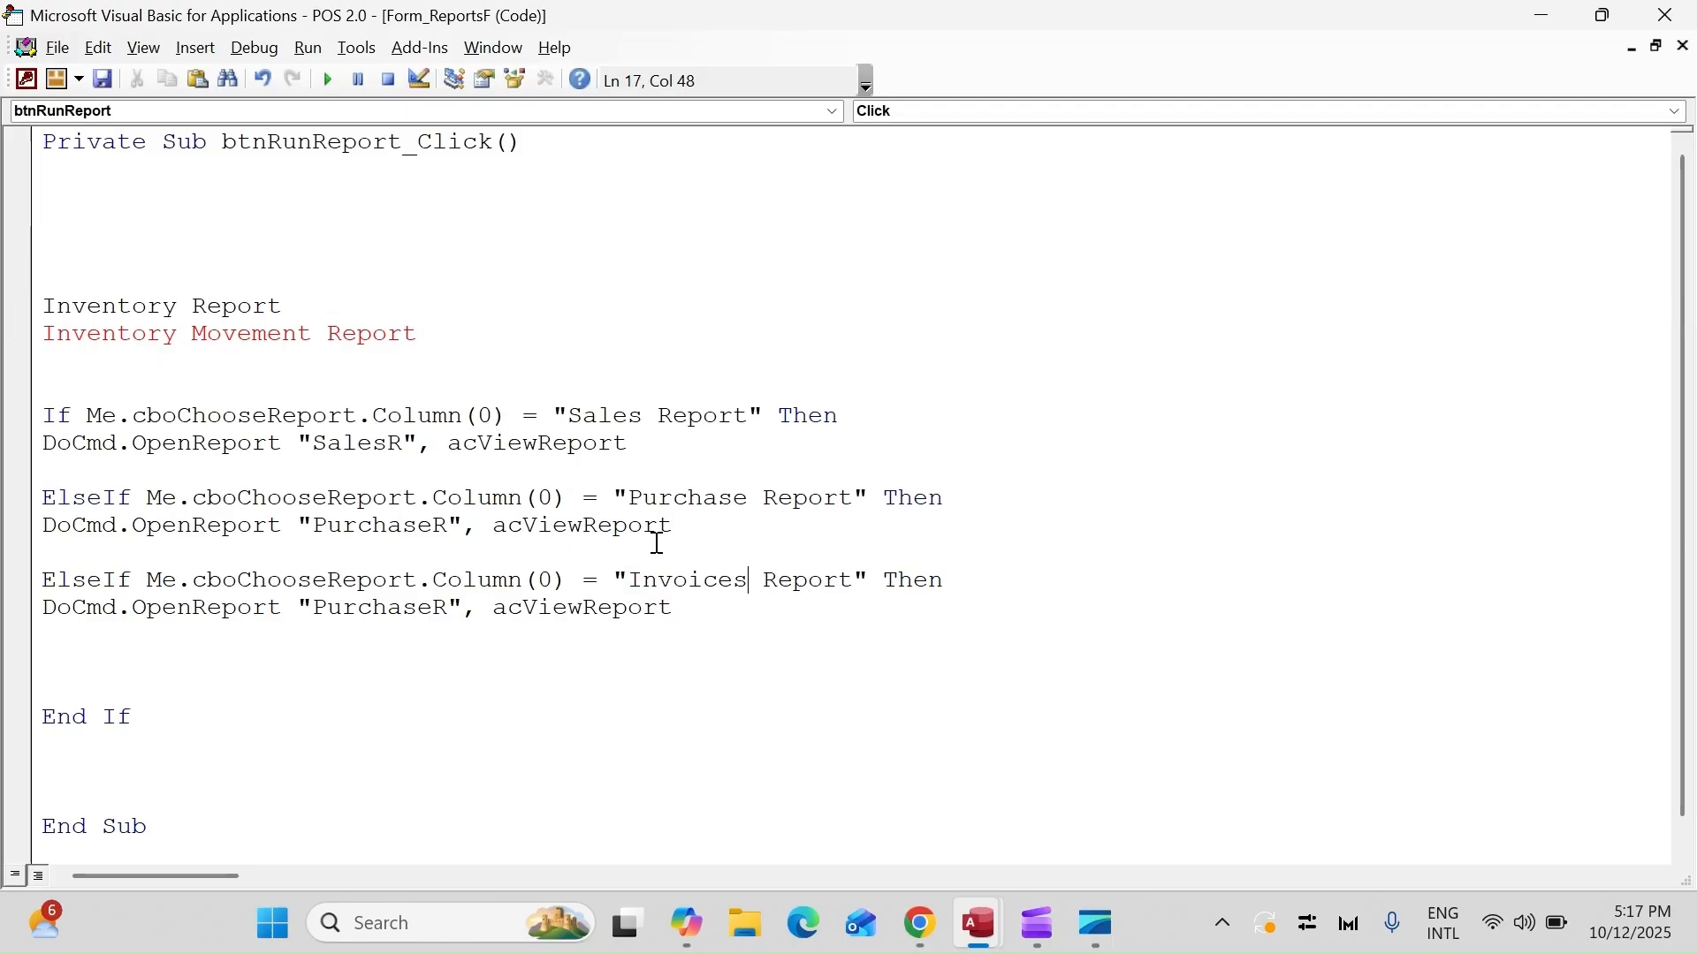
- Replace the report name in the Invoices Report branch's OpenReport statement with InvoicesR, copied from the report object's name
{"action": "double_click", "coordinate": [367, 608]}
{"action": "key", "text": "ctrl+v"}
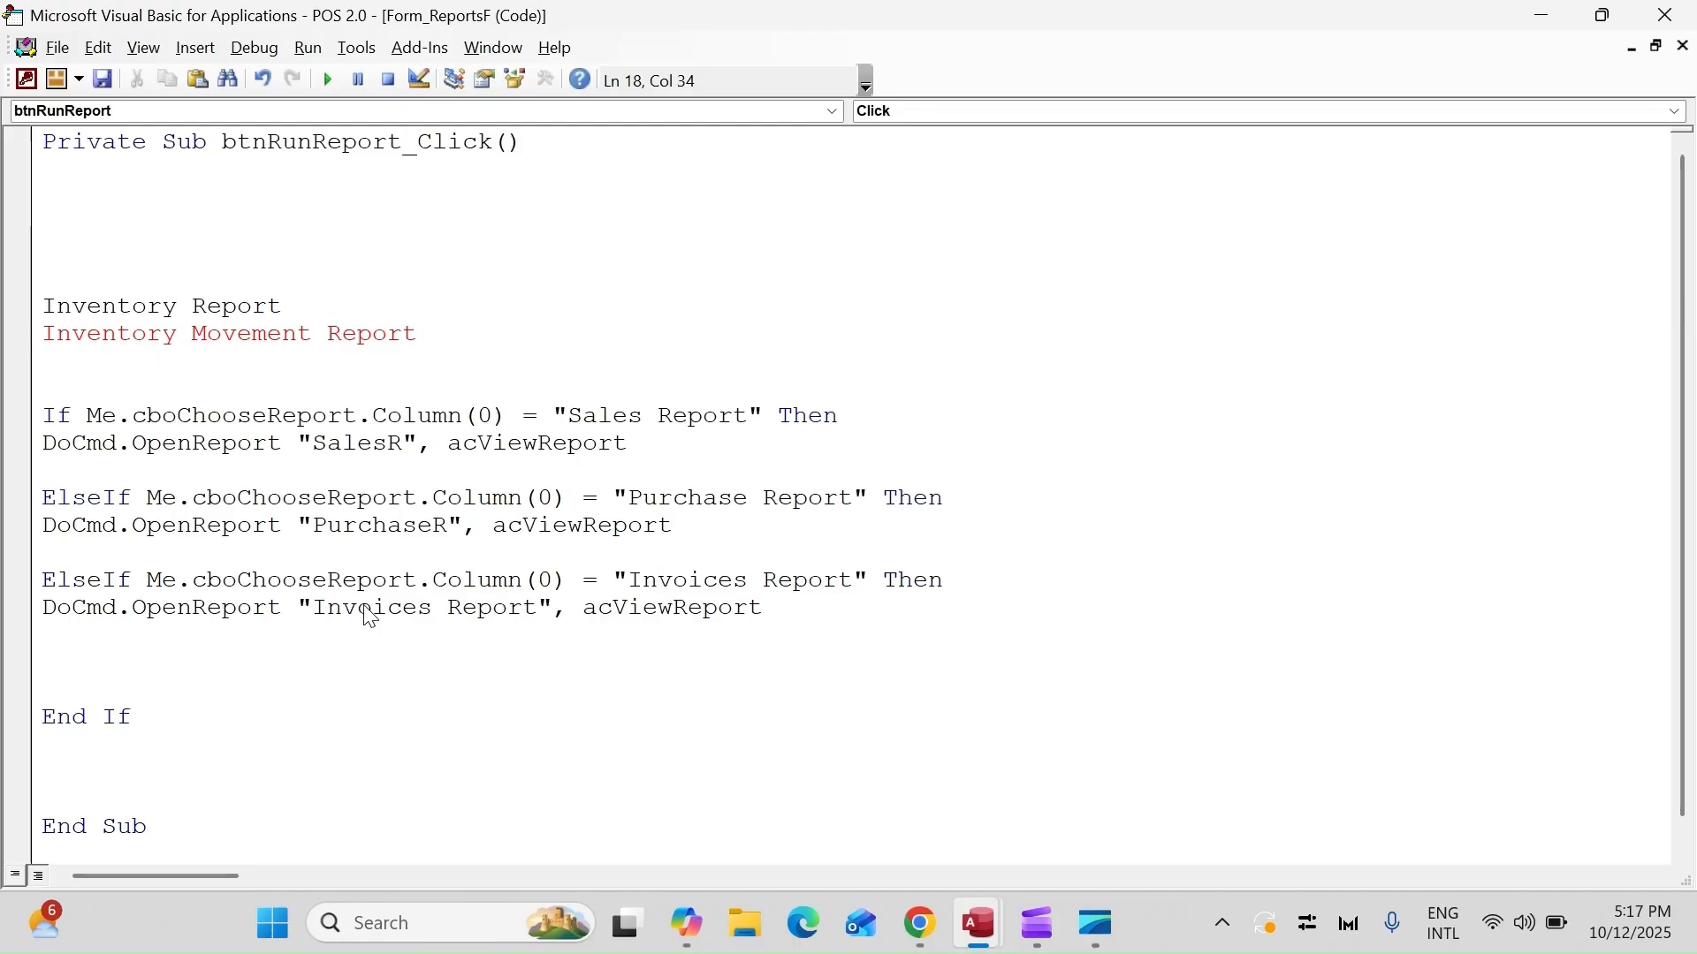
{"action": "key", "text": "alt+F11"}
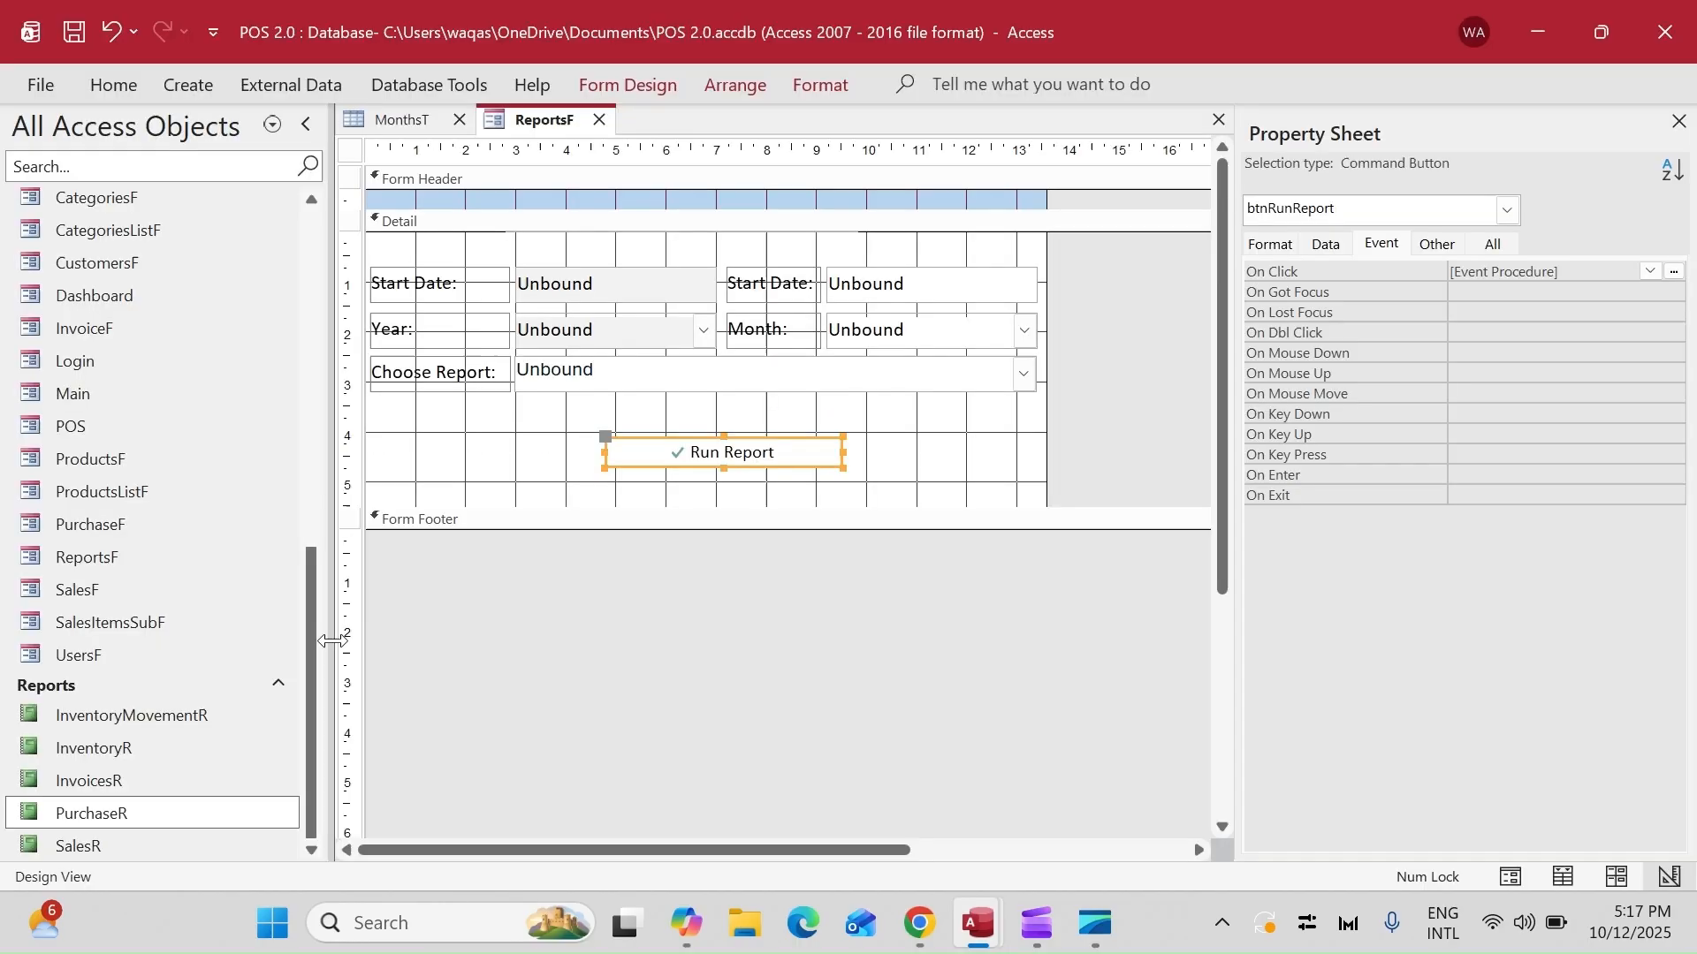
{"action": "right_click", "coordinate": [144, 794]}
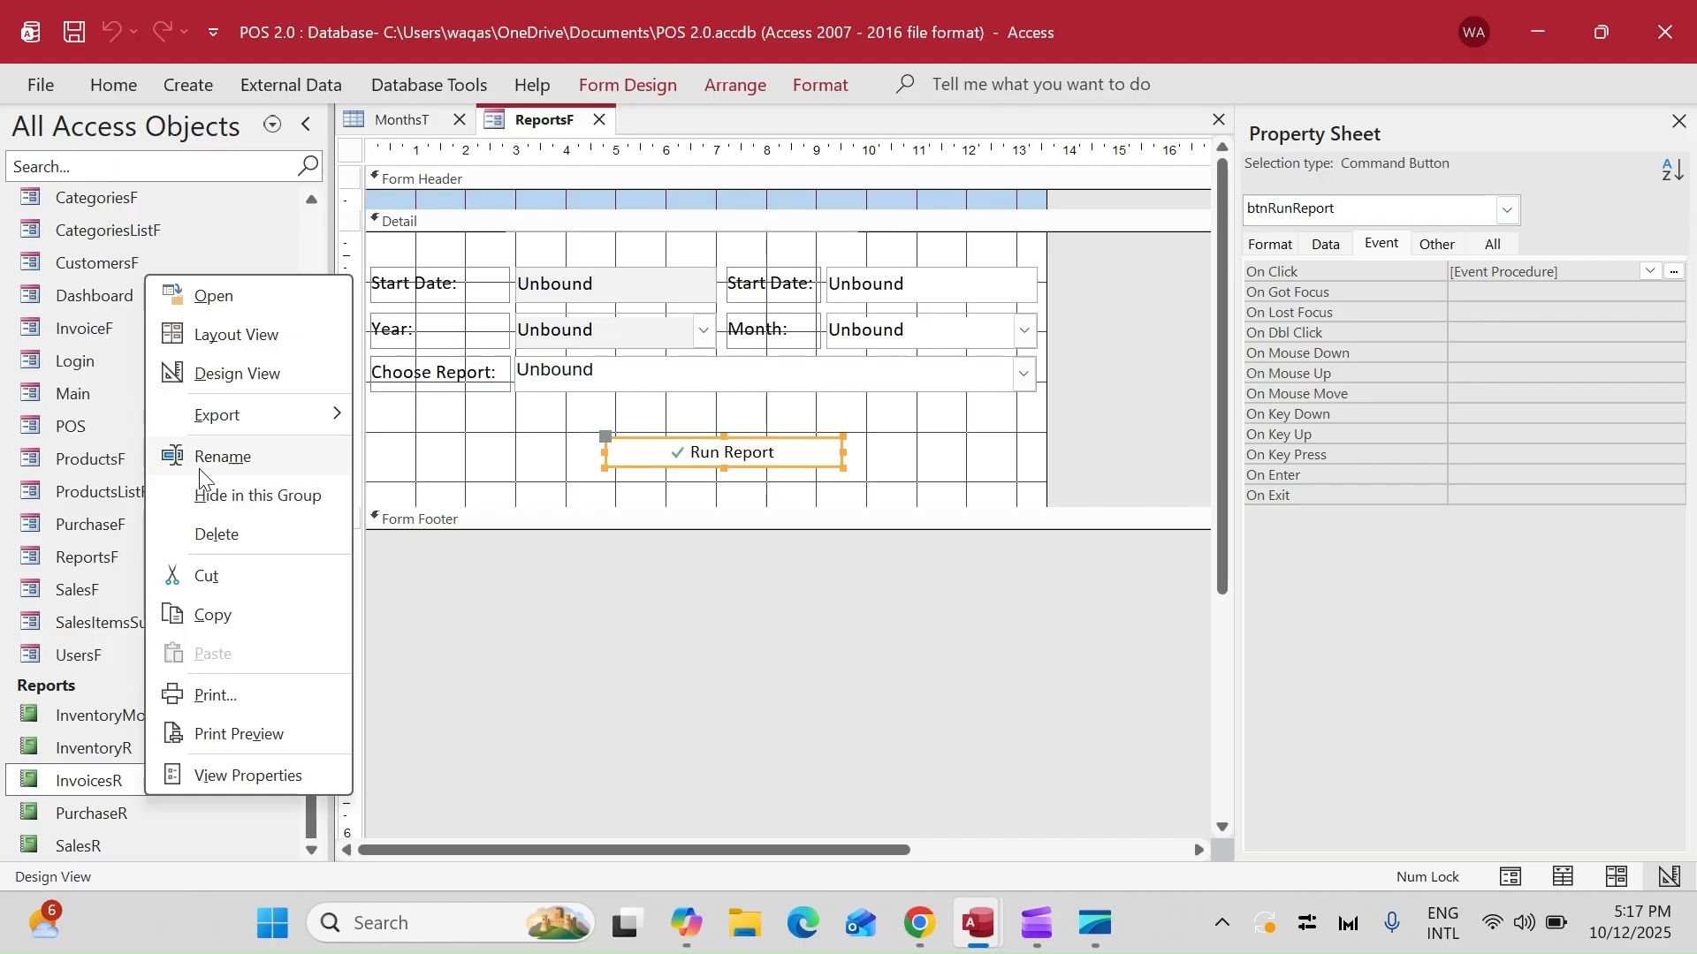
{"action": "left_click", "coordinate": [199, 470]}
{"action": "key", "text": "alt+F11"}
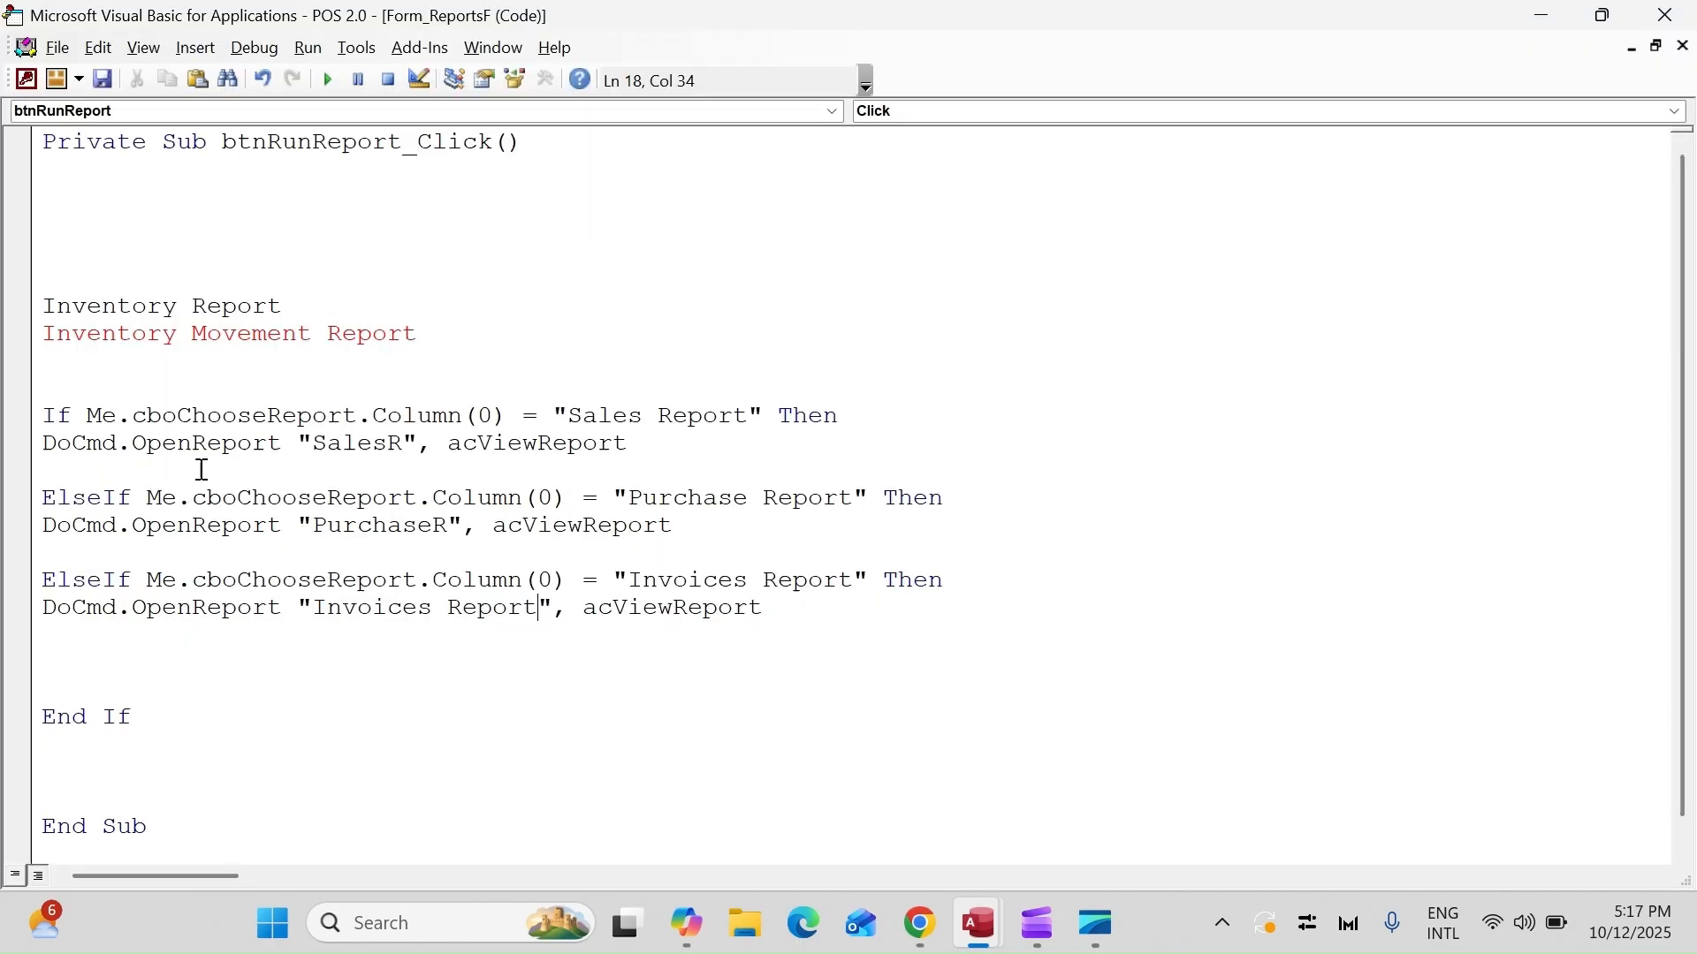
{"action": "left_click_drag", "start_coordinate": [538, 608], "coordinate": [317, 608]}
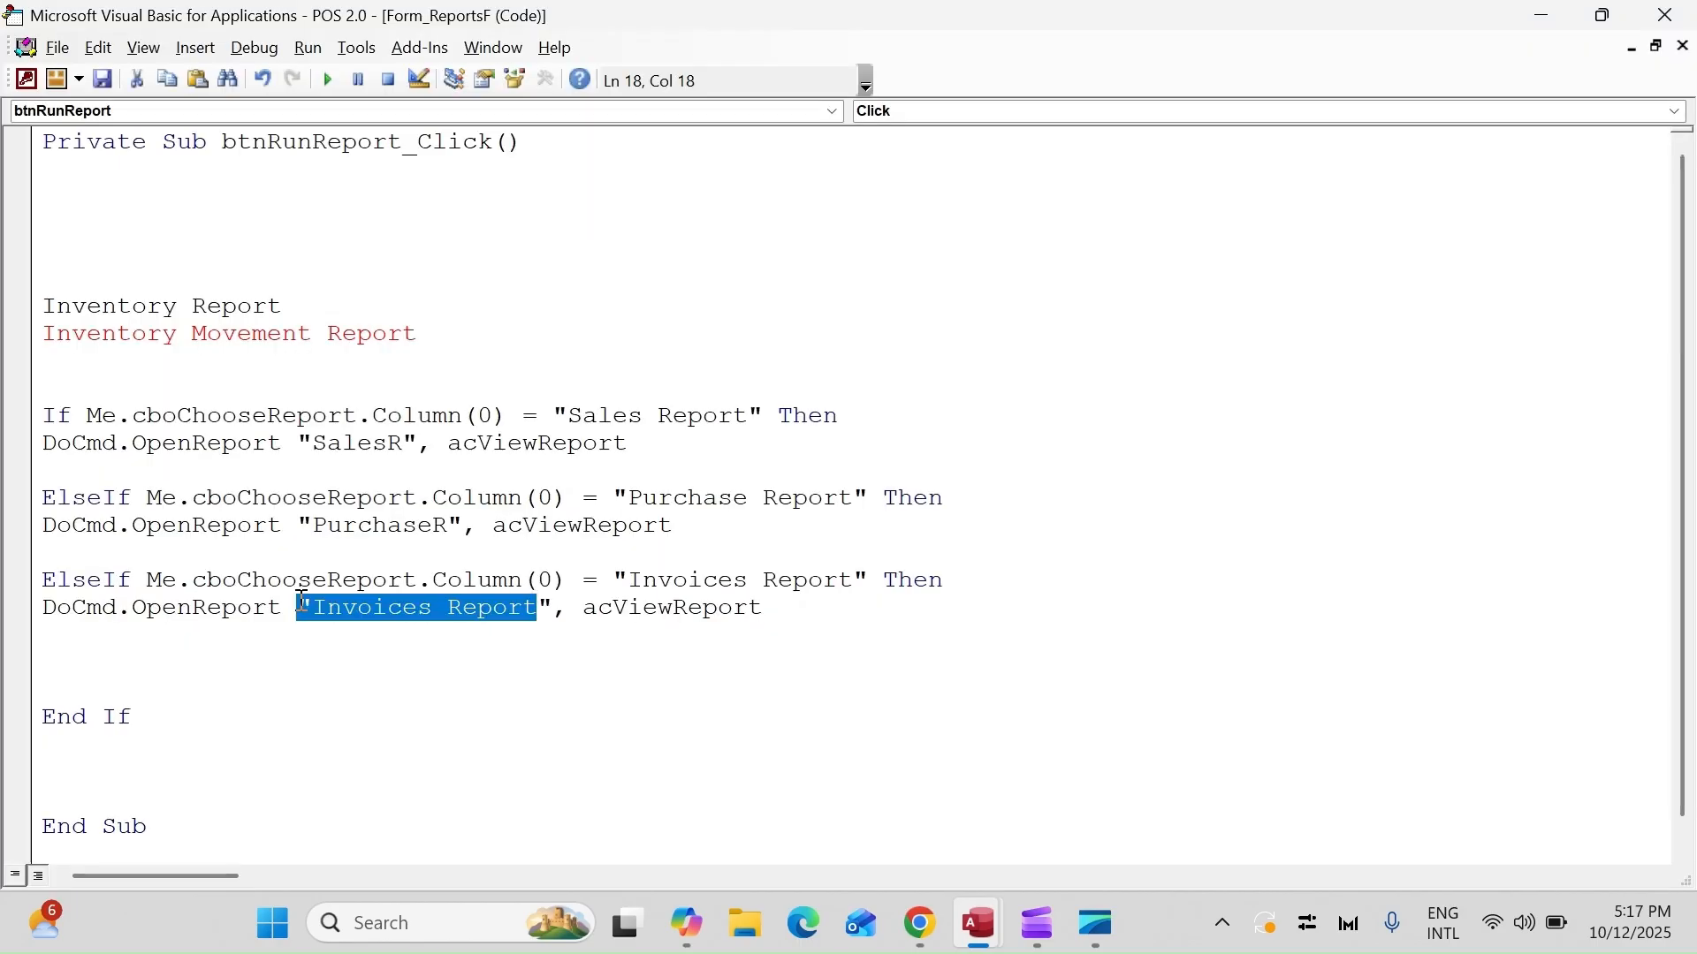
{"action": "key", "text": "ctrl+v"}
- Duplicate the Invoices Report ElseIf branch directly below itself, leaving blank lines before End If
{"action": "key", "text": "Down"}
{"action": "key", "text": "Return"}
{"action": "key", "text": "Return"}
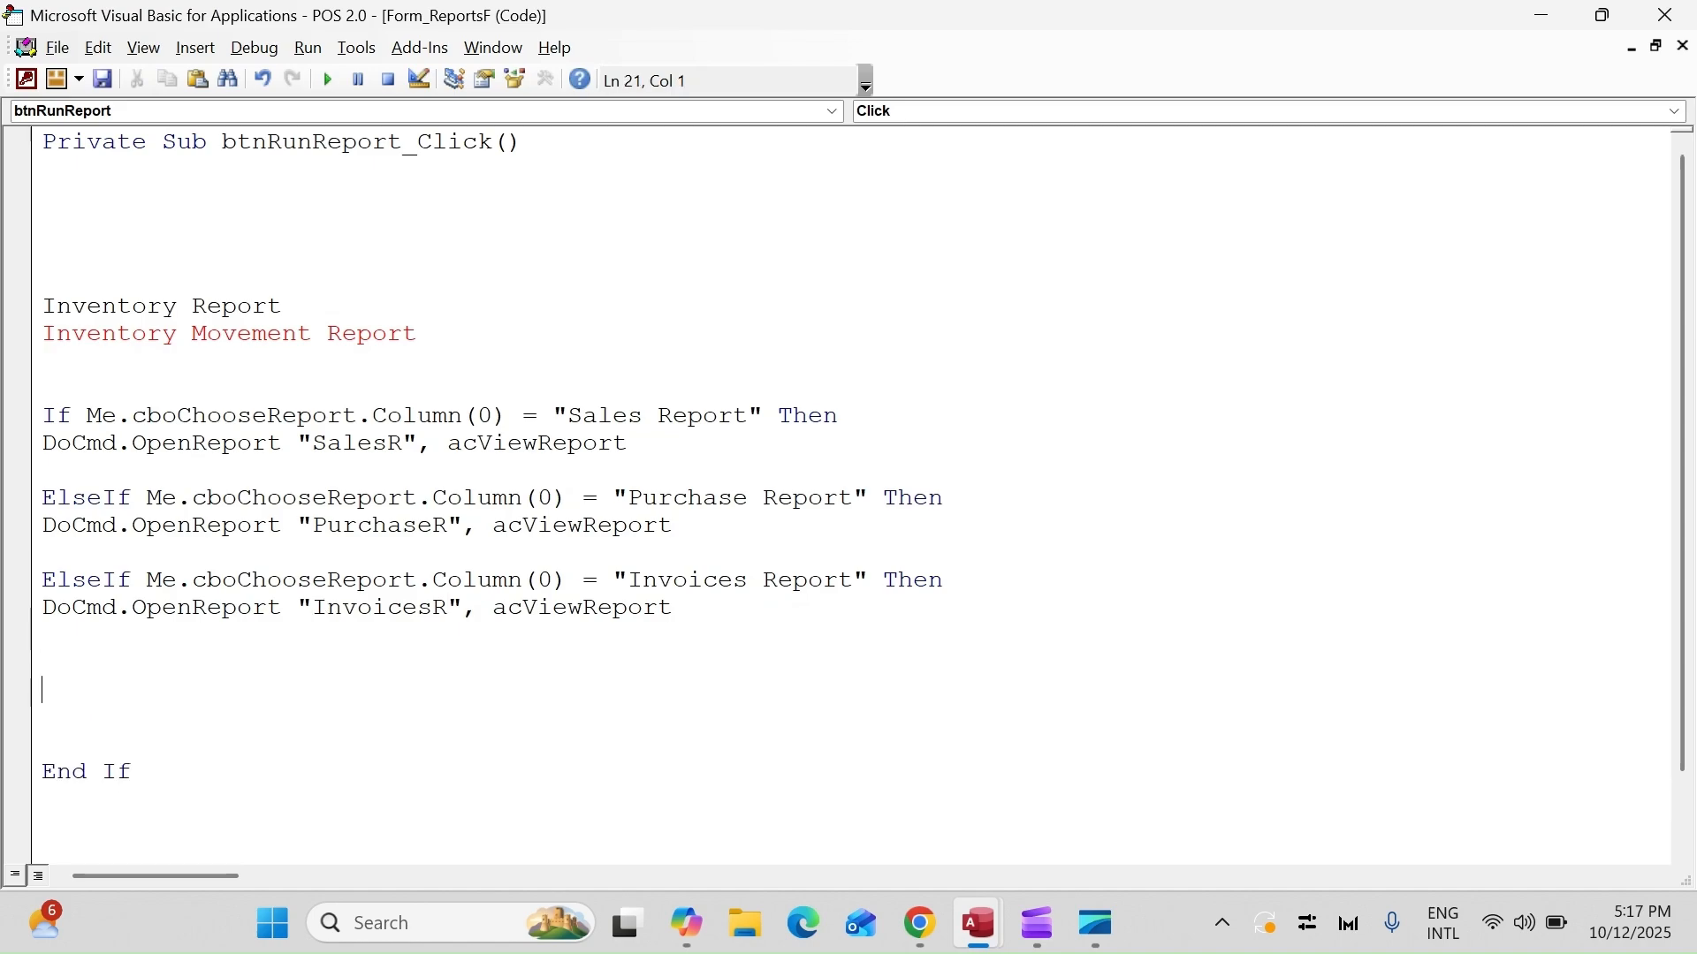
{"action": "key", "text": "Up"}
{"action": "key", "text": "Up"}
{"action": "key", "text": "Up"}
{"action": "key", "text": "Up"}
{"action": "key", "text": "shift+Down"}
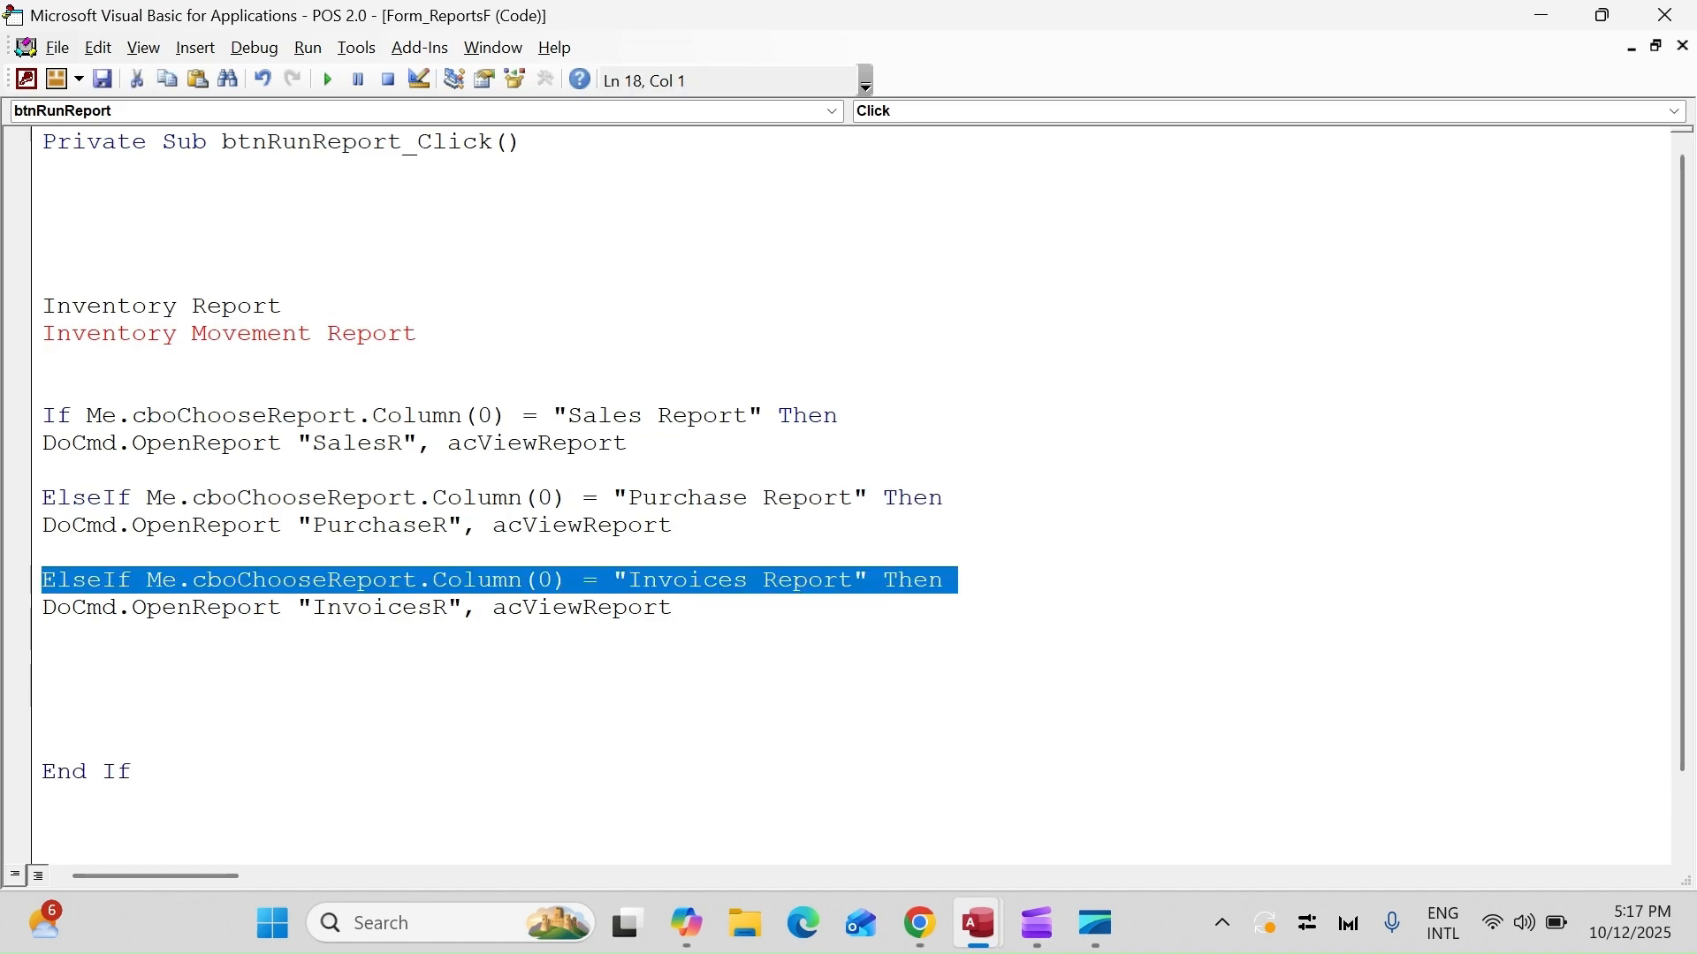
{"action": "key", "text": "shift+Down"}
{"action": "key", "text": "ctrl+c"}
{"action": "key", "text": "Down"}
{"action": "key", "text": "ctrl+v"}
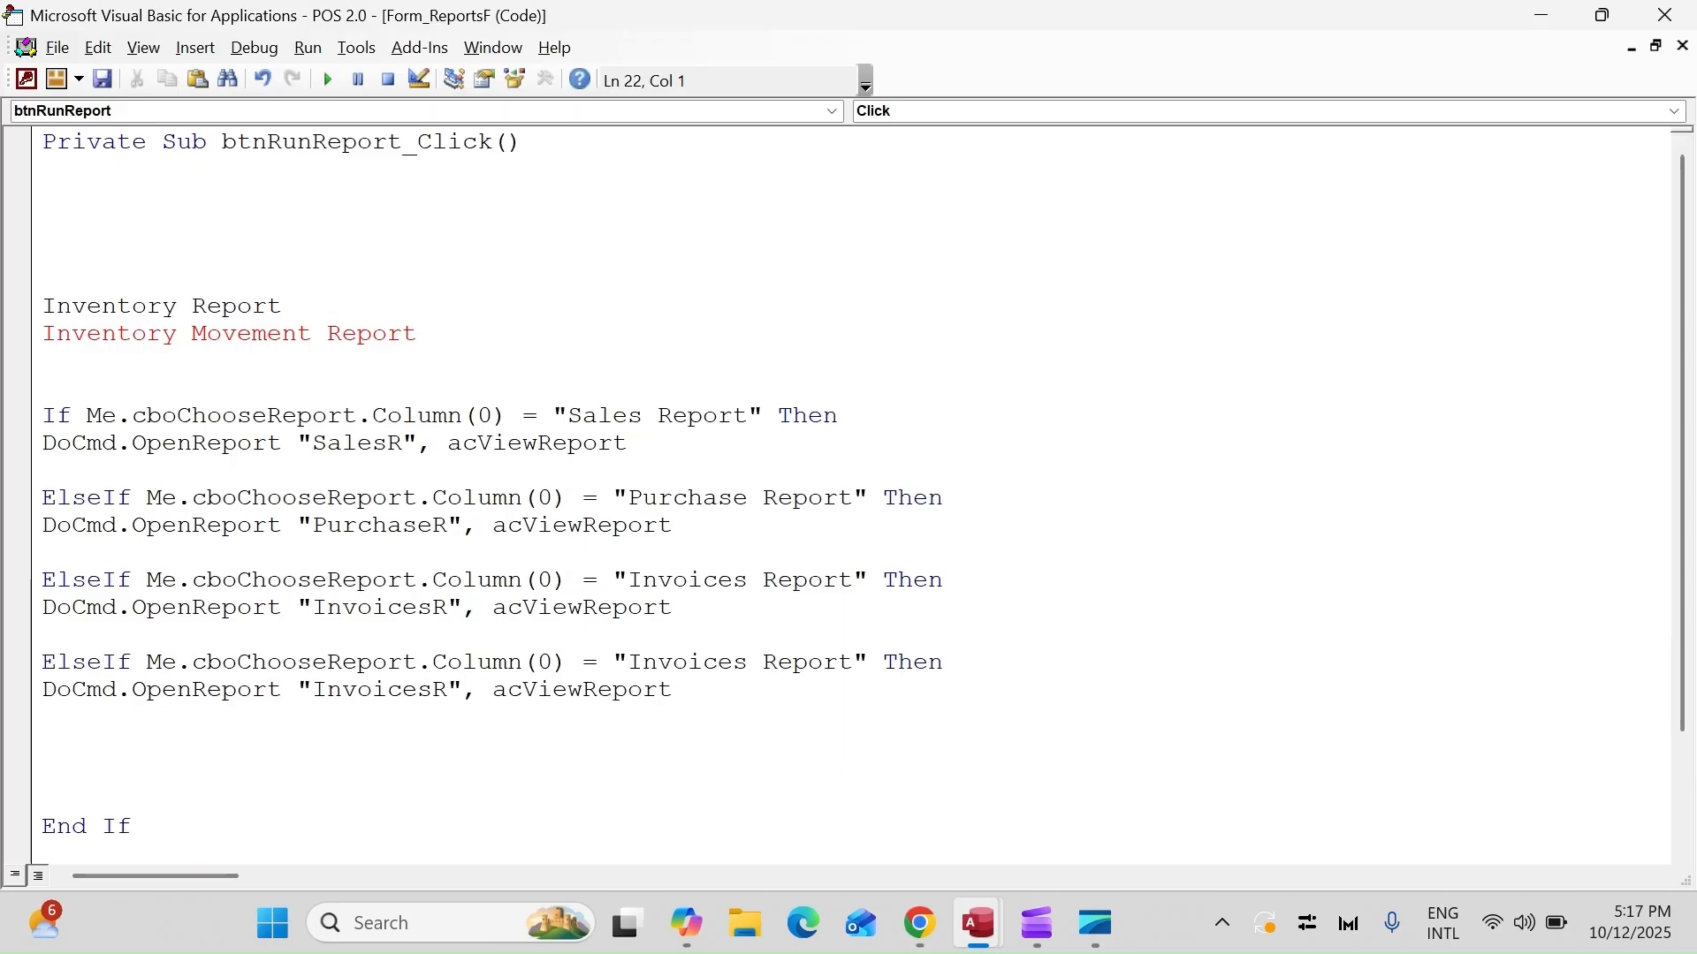
- Remove Inventory Report from the pasted names and set the last duplicated branch's condition to "Inventory Report"
{"action": "key", "text": "alt+F11"}
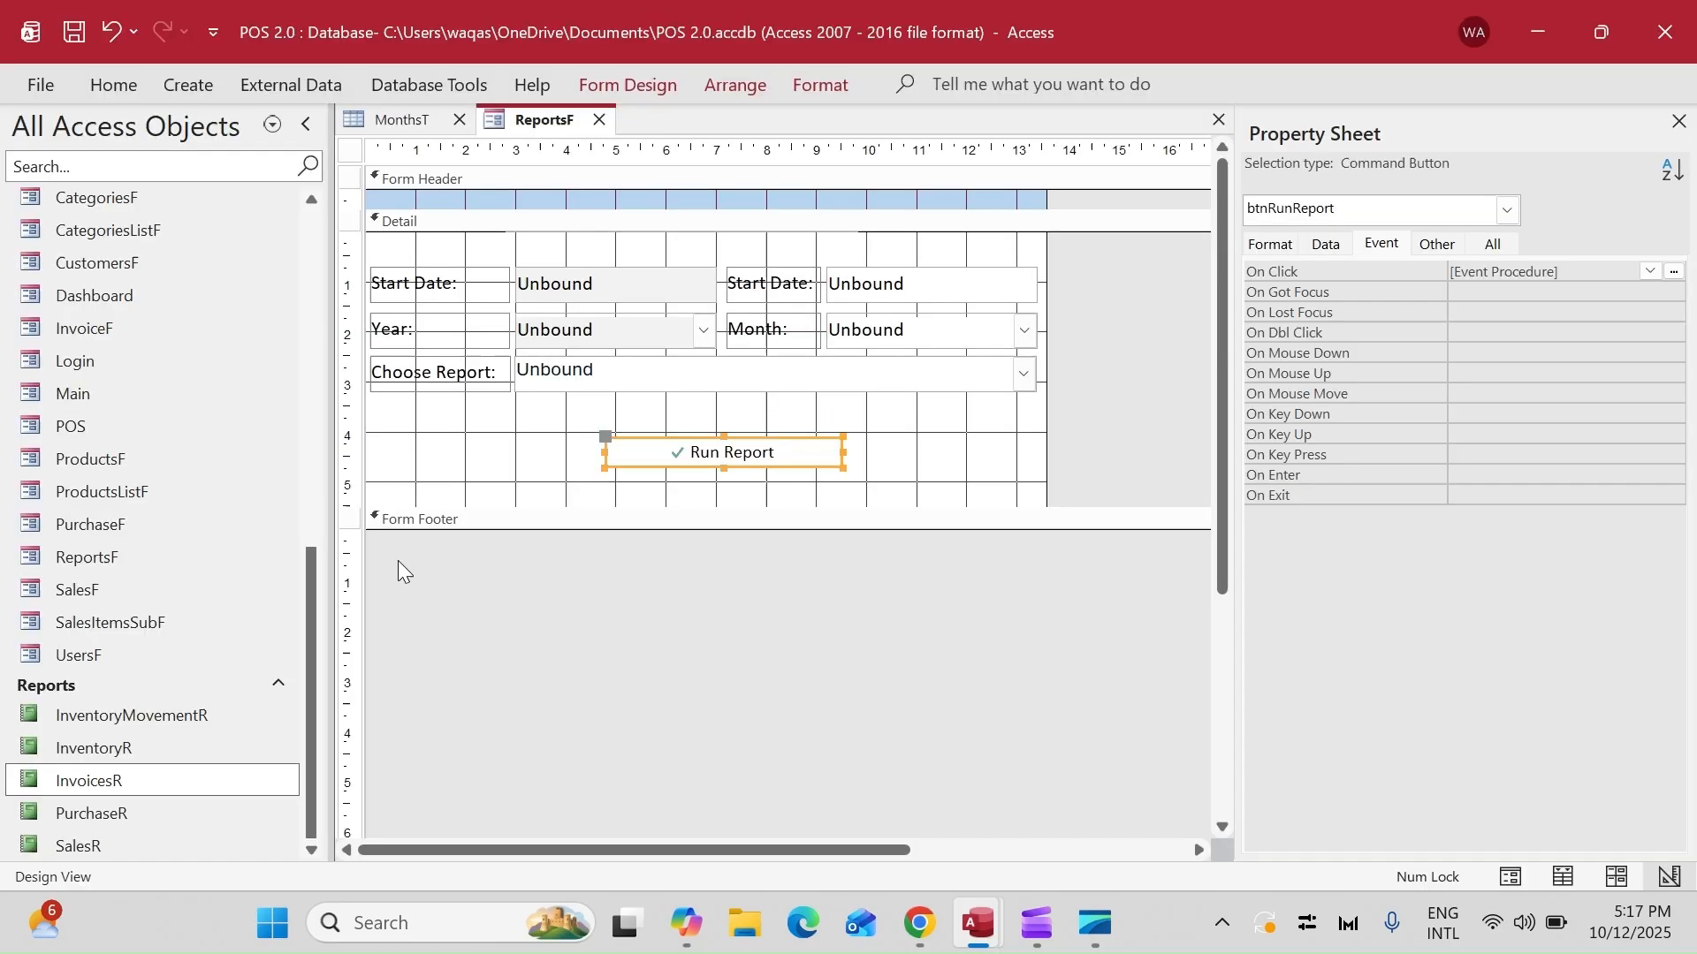
{"action": "key", "text": "alt+F11"}
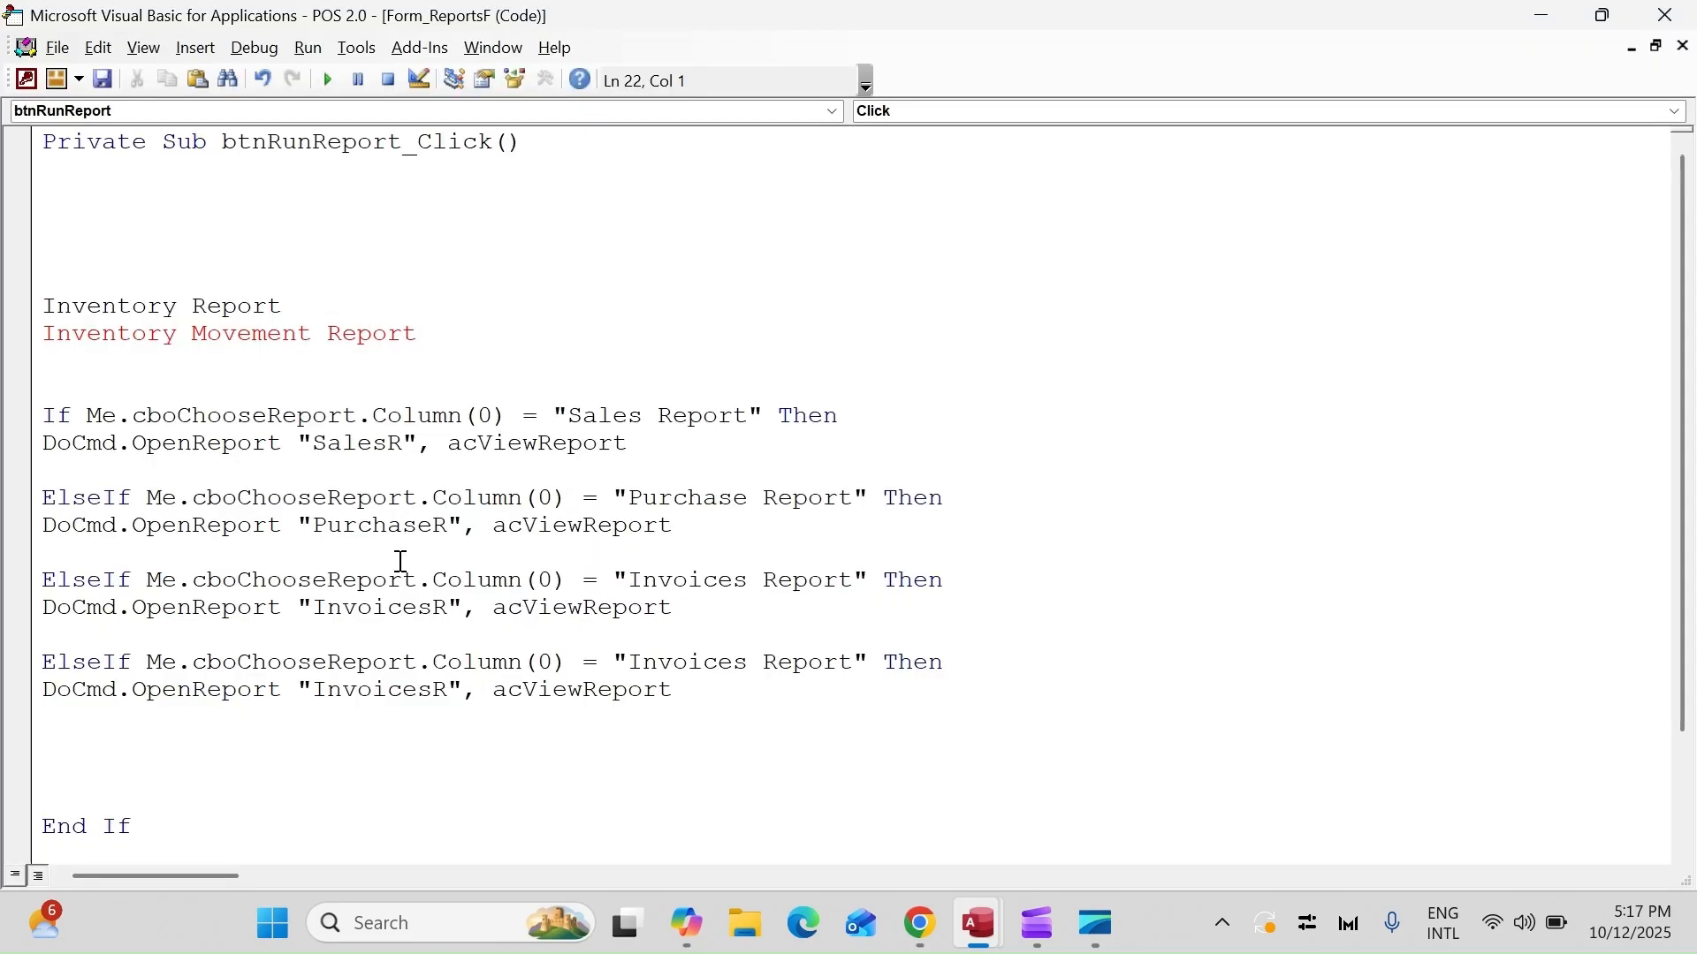
{"action": "left_click_drag", "start_coordinate": [284, 307], "coordinate": [34, 301]}
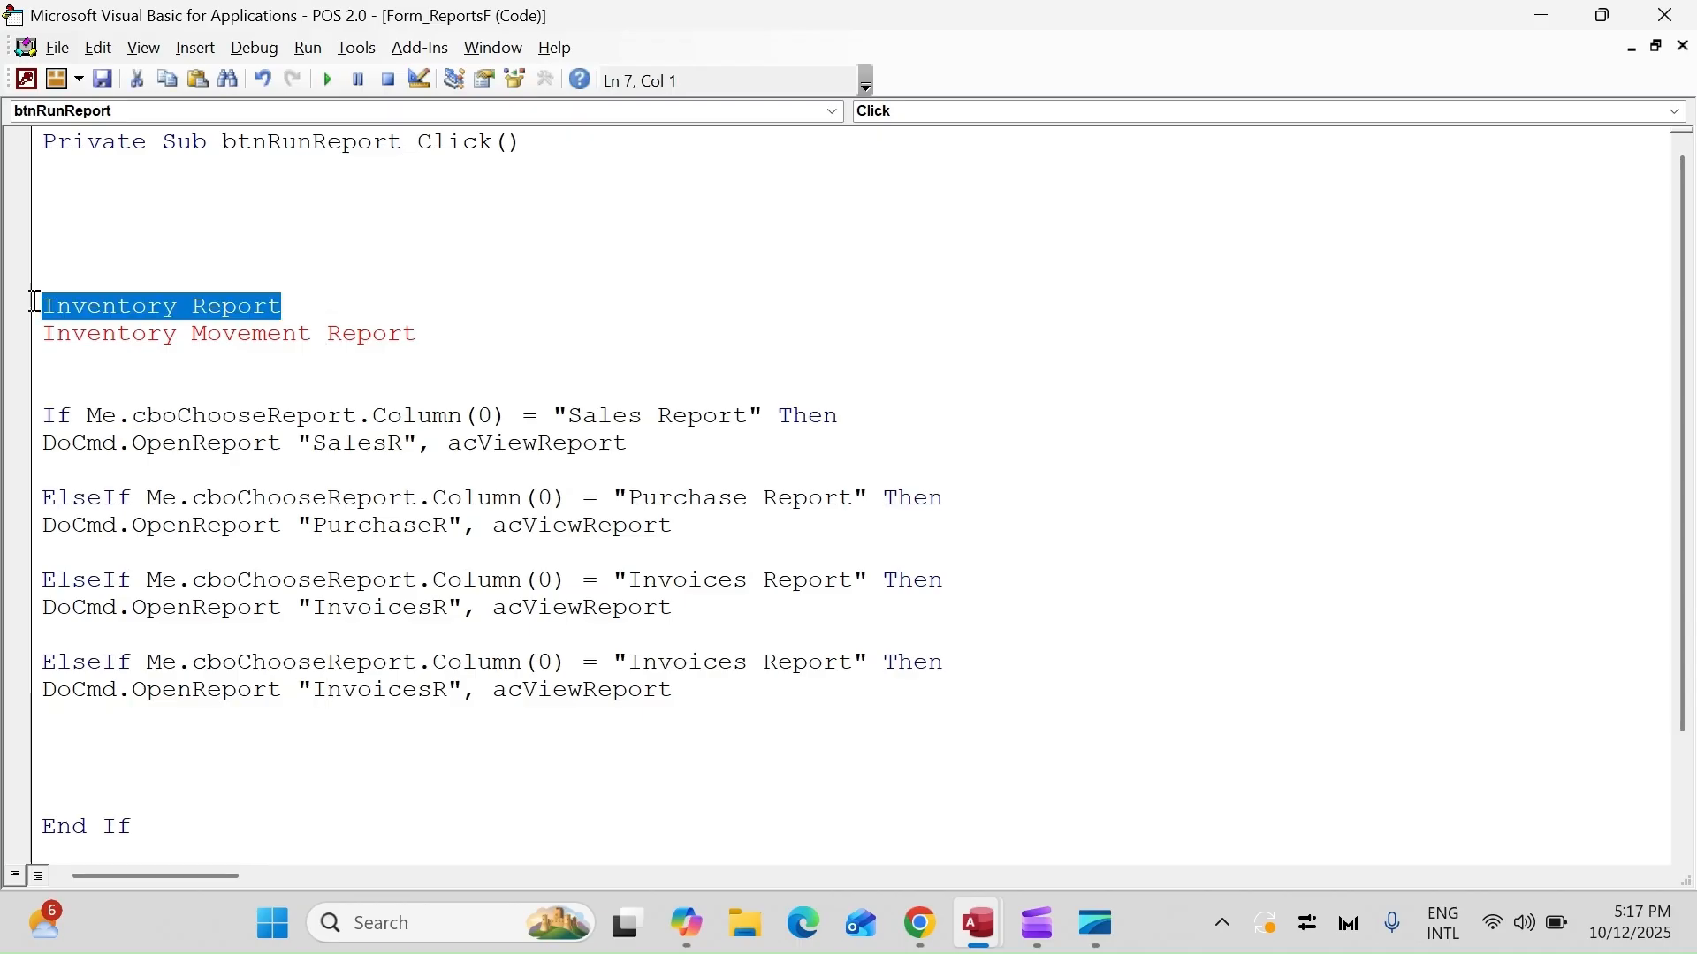
{"action": "key", "text": "Delete"}
{"action": "left_click", "coordinate": [737, 656]}
{"action": "key", "text": "BackSpace"}
{"action": "key", "text": "BackSpace"}
{"action": "key", "text": "BackSpace"}
{"action": "key", "text": "BackSpace"}
{"action": "key", "text": "BackSpace"}
{"action": "key", "text": "Delete"}
{"action": "type", "text": "vent"}
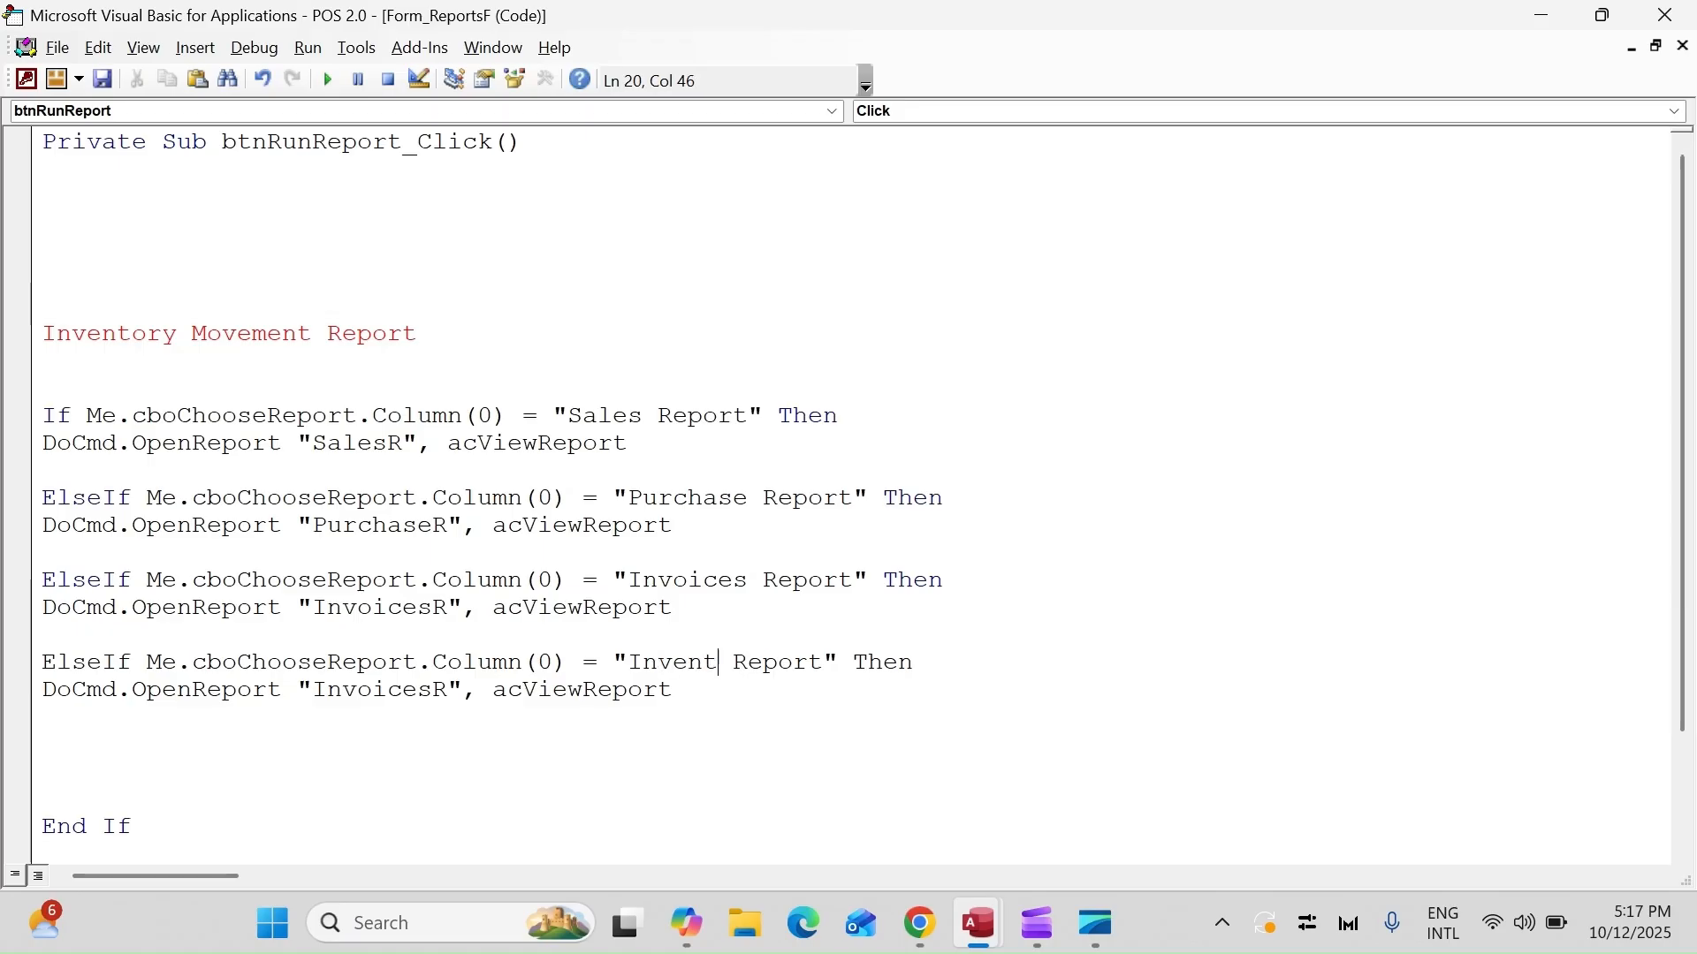
{"action": "type", "text": "ory"}
- Replace the report name in the Inventory Report branch's OpenReport statement with InventoryR, checking it against the report objects
{"action": "double_click", "coordinate": [422, 698]}
{"action": "key", "text": "alt+F11"}
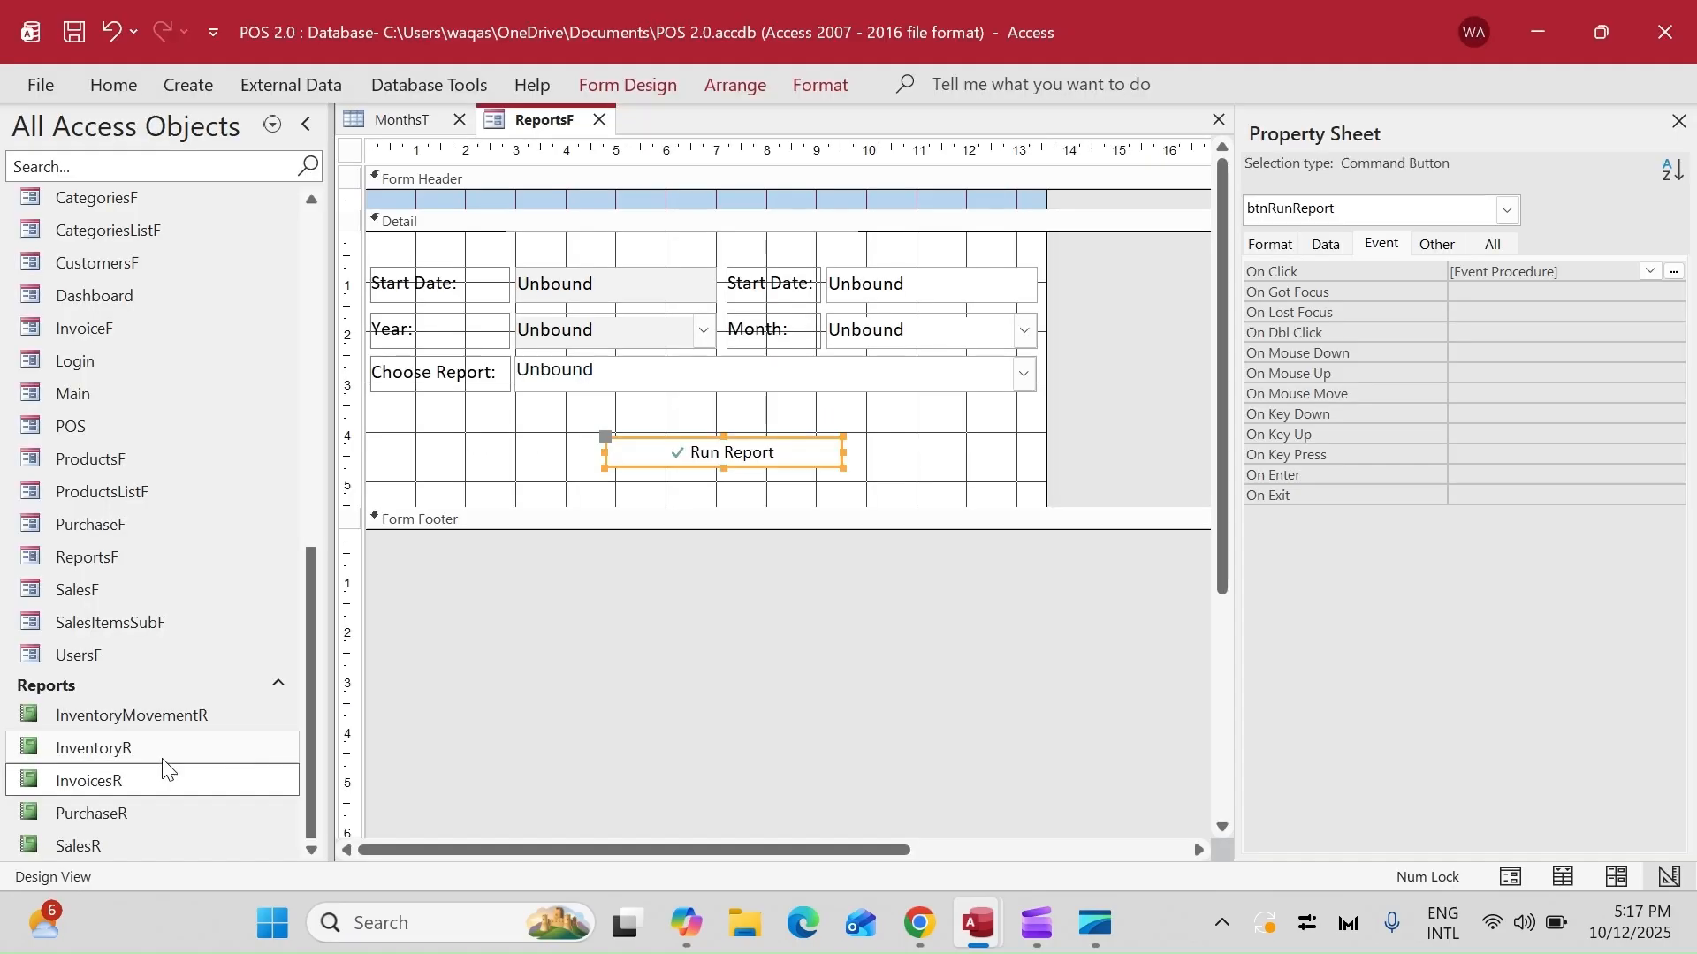
{"action": "key", "text": "alt+Tab"}
{"action": "type", "text": "In"}
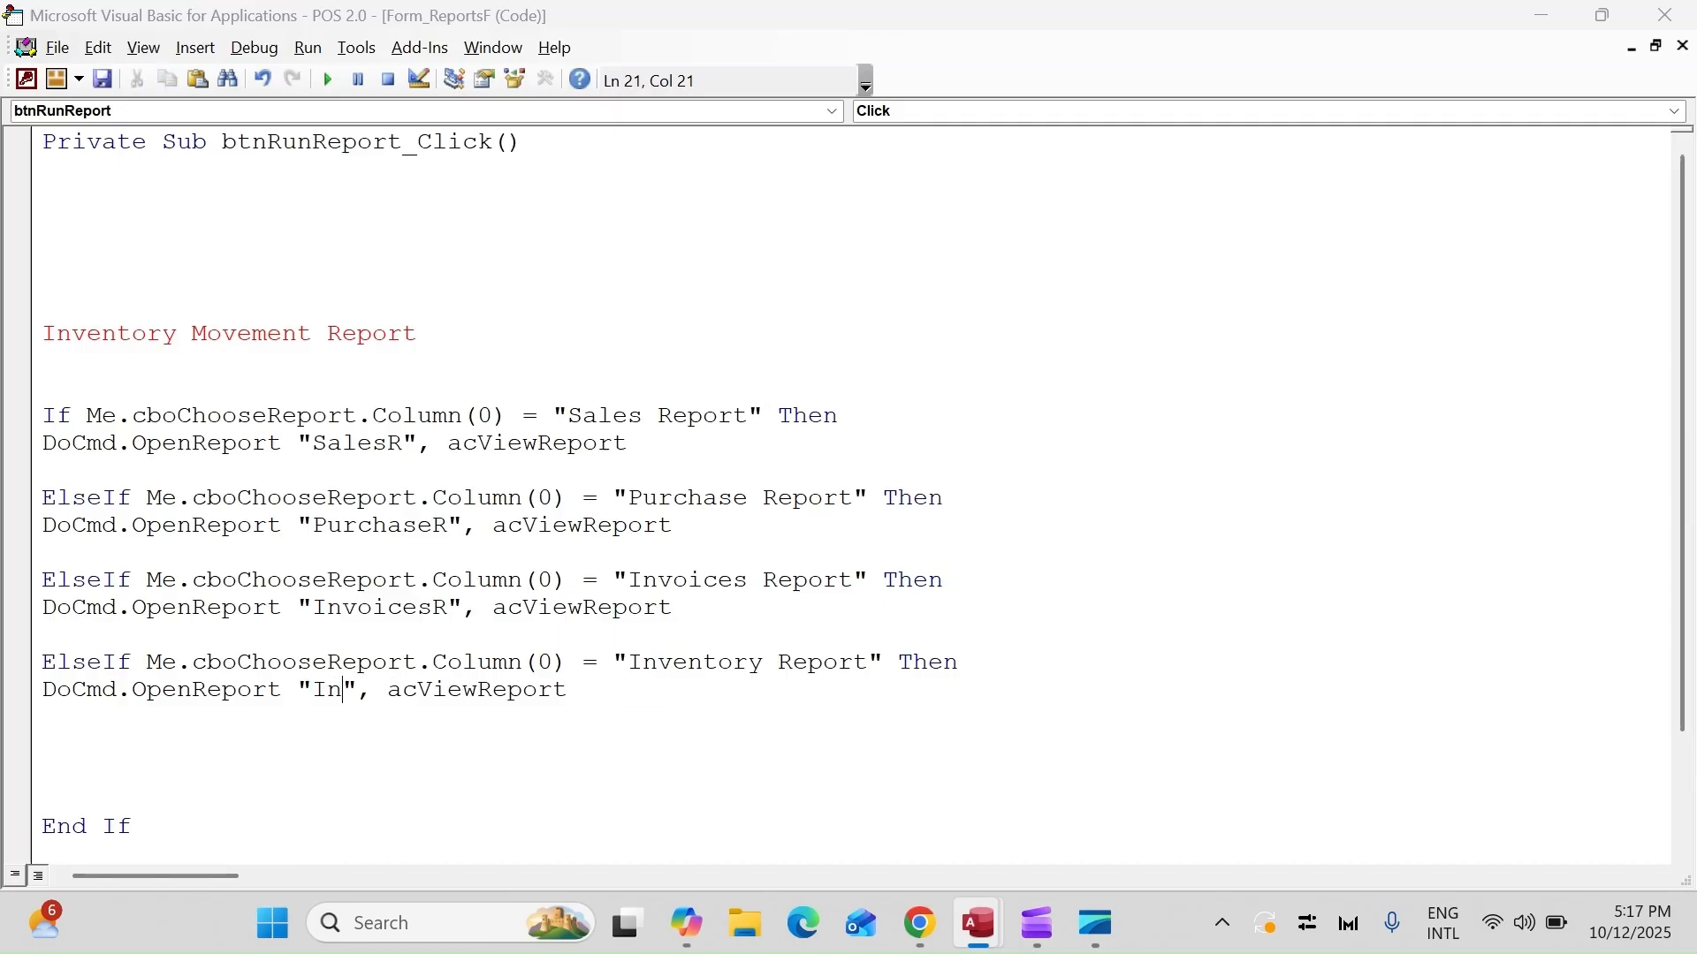
{"action": "type", "text": "ventoryR"}
{"action": "key", "text": "Down"}
{"action": "key", "text": "Down"}
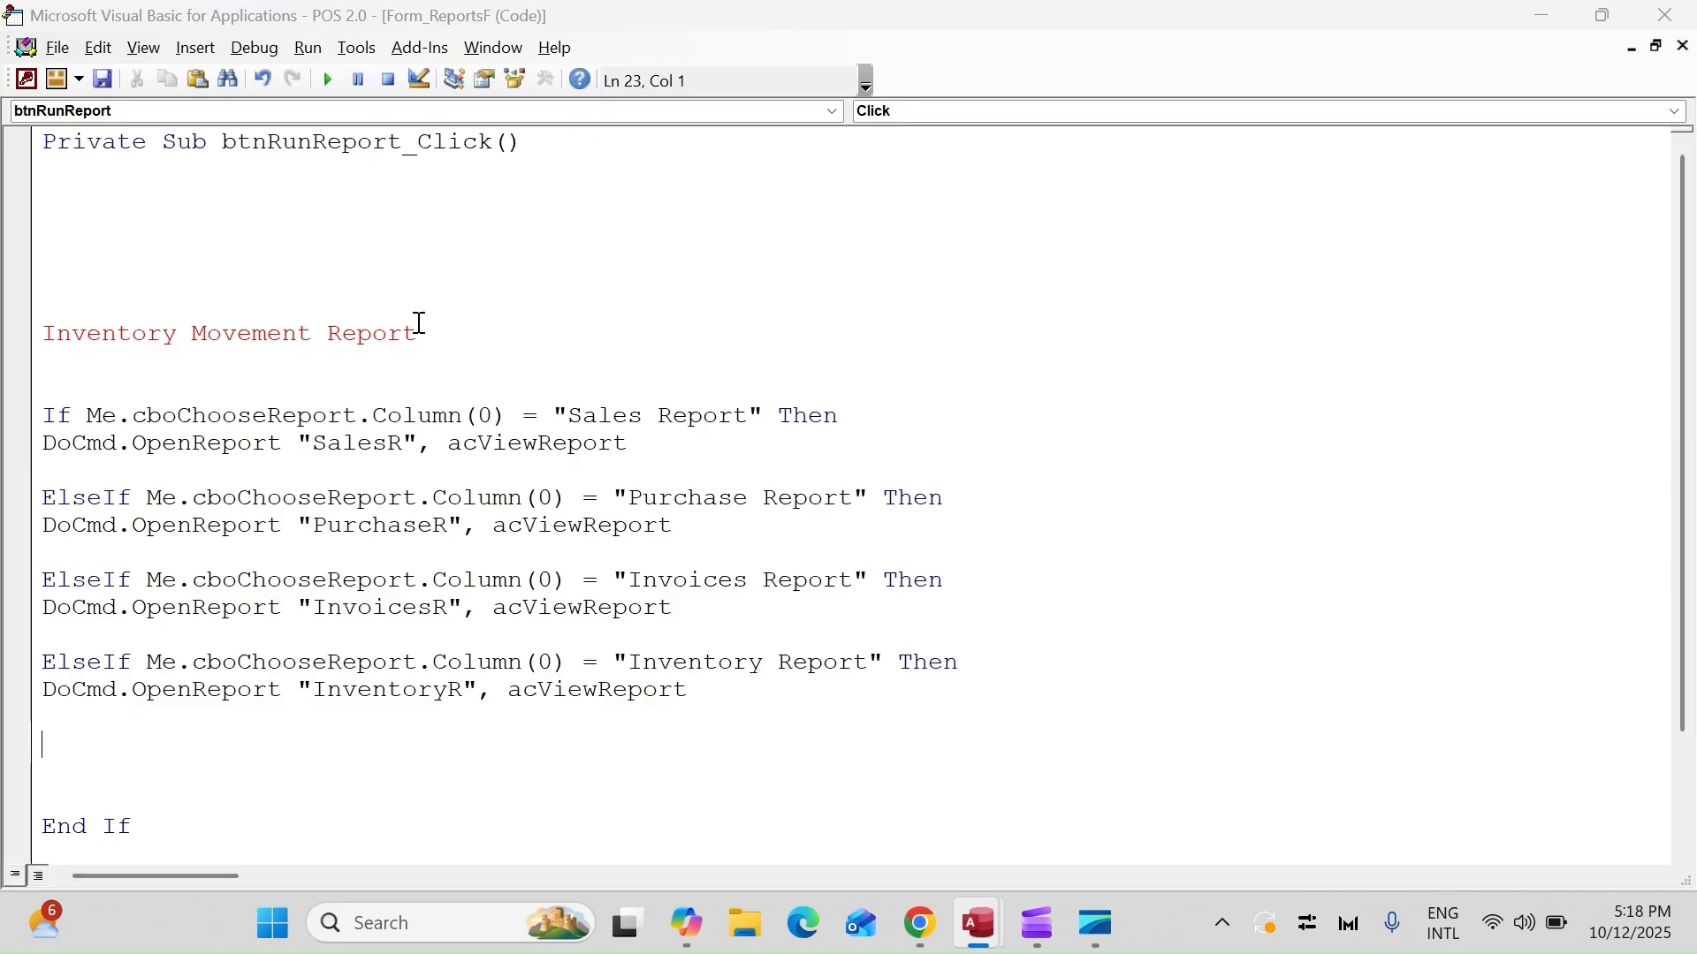
- Duplicate the Inventory Report ElseIf branch directly below itself
{"action": "left_click", "coordinate": [754, 685], "text": "shift"}
{"action": "left_click_drag", "start_coordinate": [758, 690], "coordinate": [7, 670]}
{"action": "left_click", "coordinate": [68, 752]}
{"action": "key", "text": "ctrl+v"}
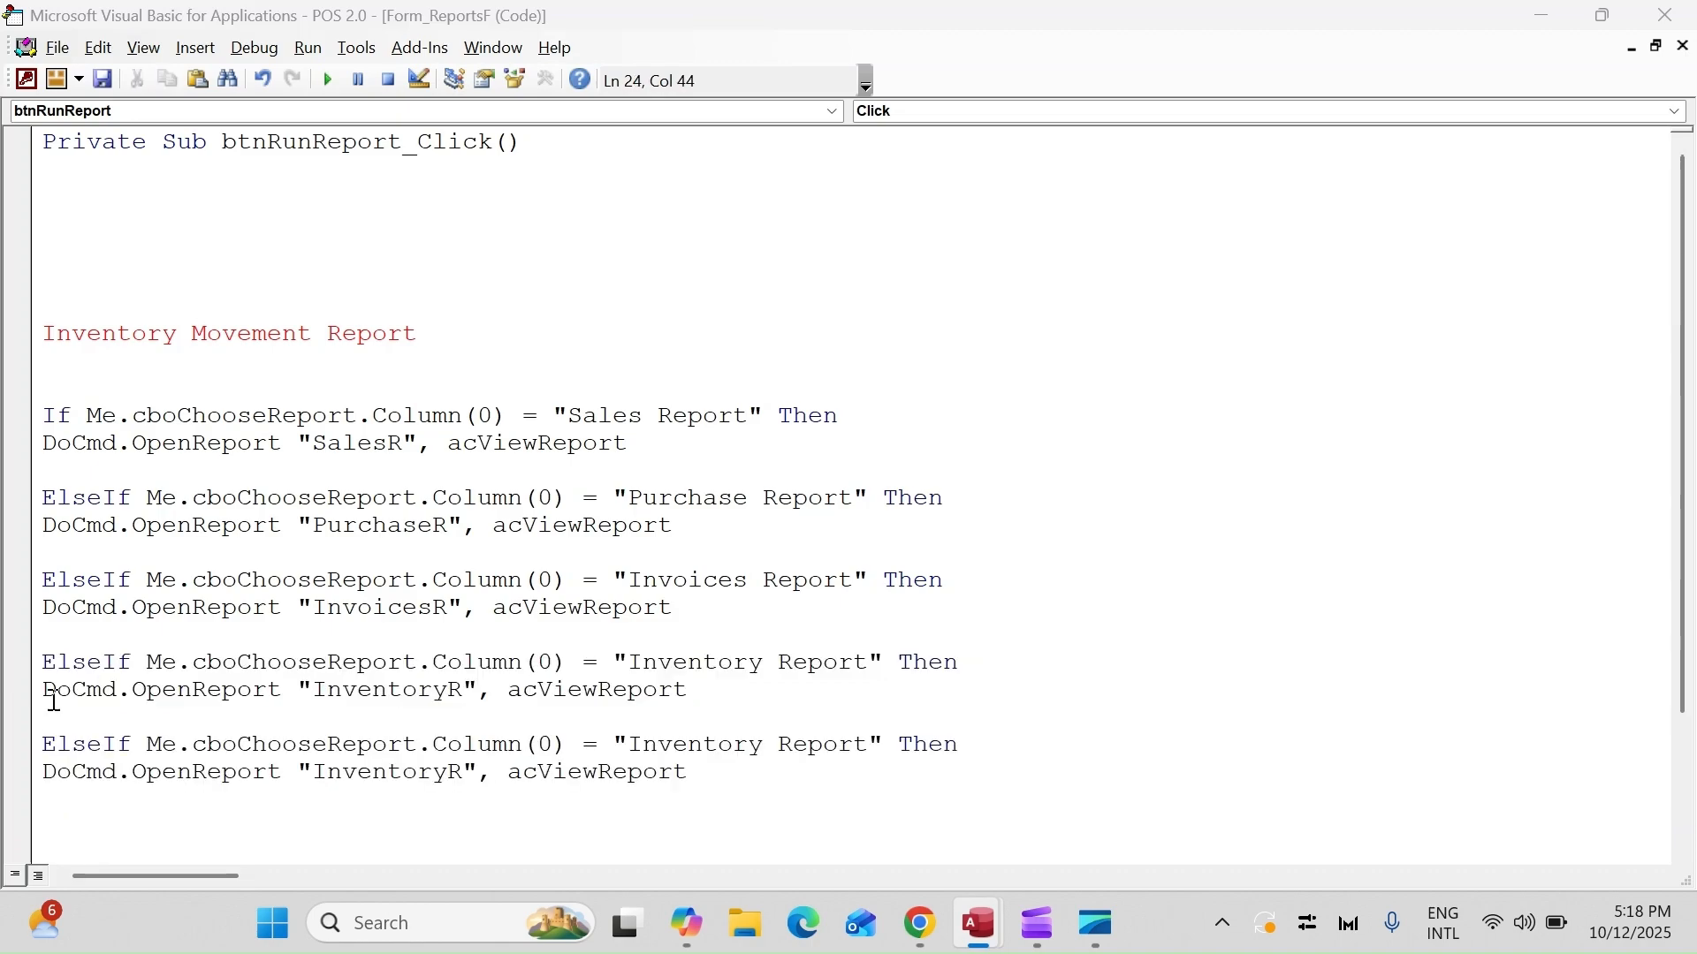
- Cut the remaining Inventory Movement Report name from above the If block and use it as the last branch's condition text
{"action": "left_click_drag", "start_coordinate": [433, 334], "coordinate": [27, 352]}
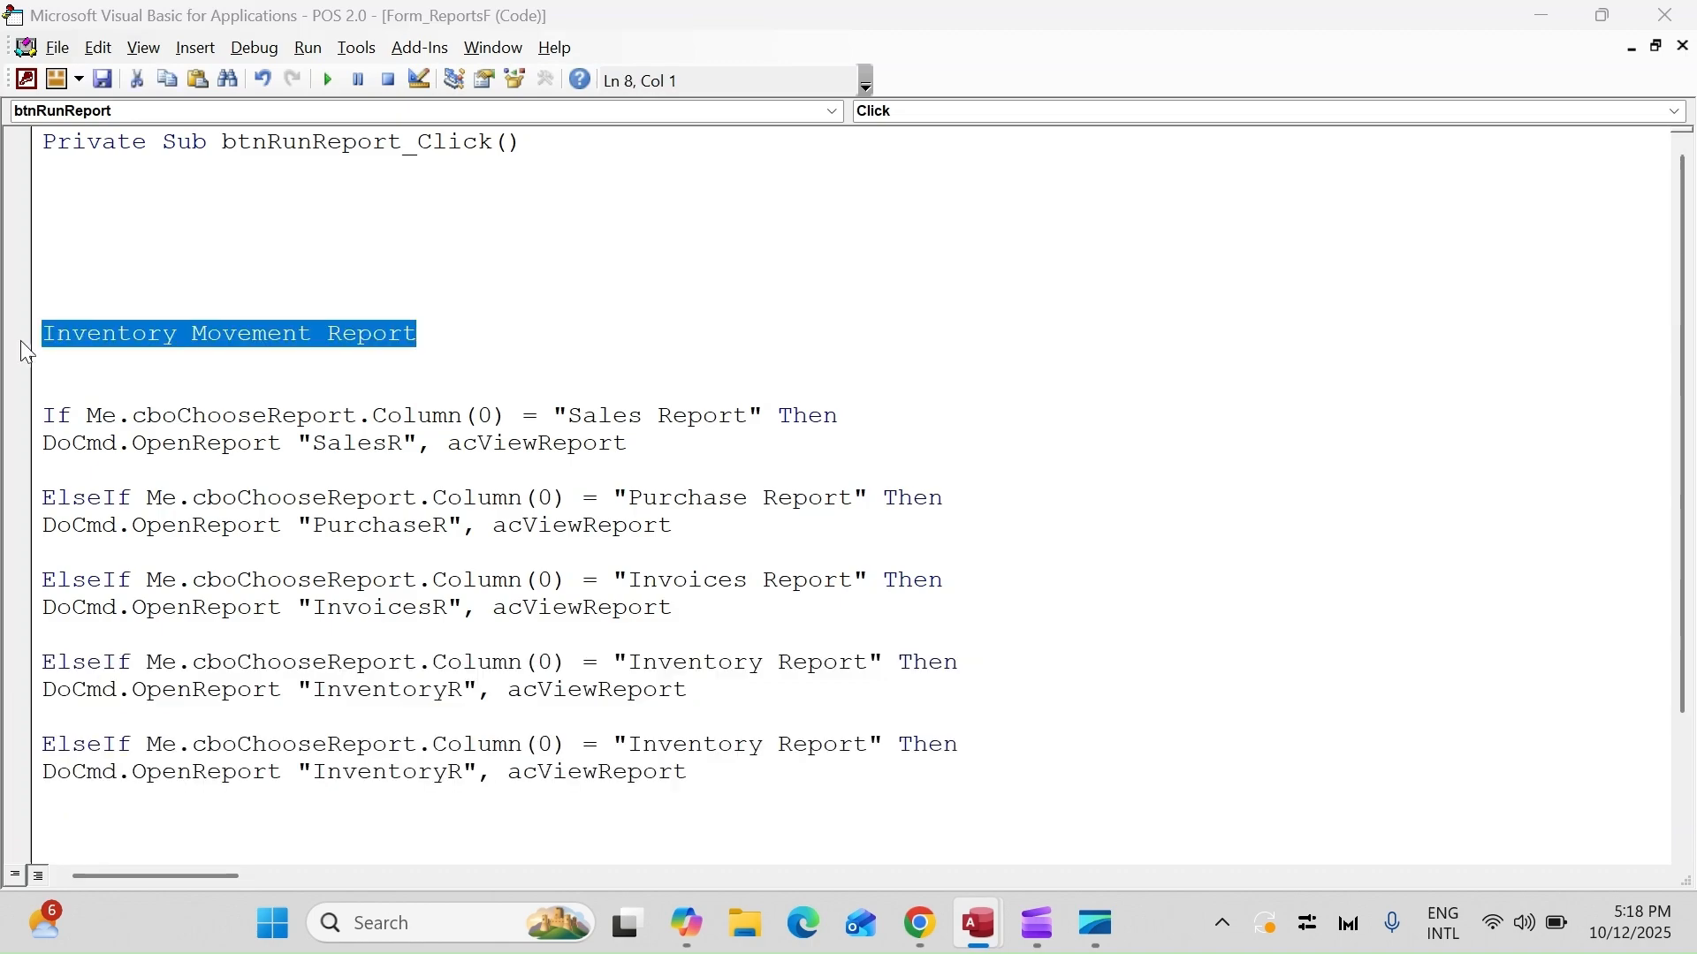
{"action": "key", "text": "ctrl+x"}
{"action": "left_click_drag", "start_coordinate": [868, 747], "coordinate": [638, 753]}
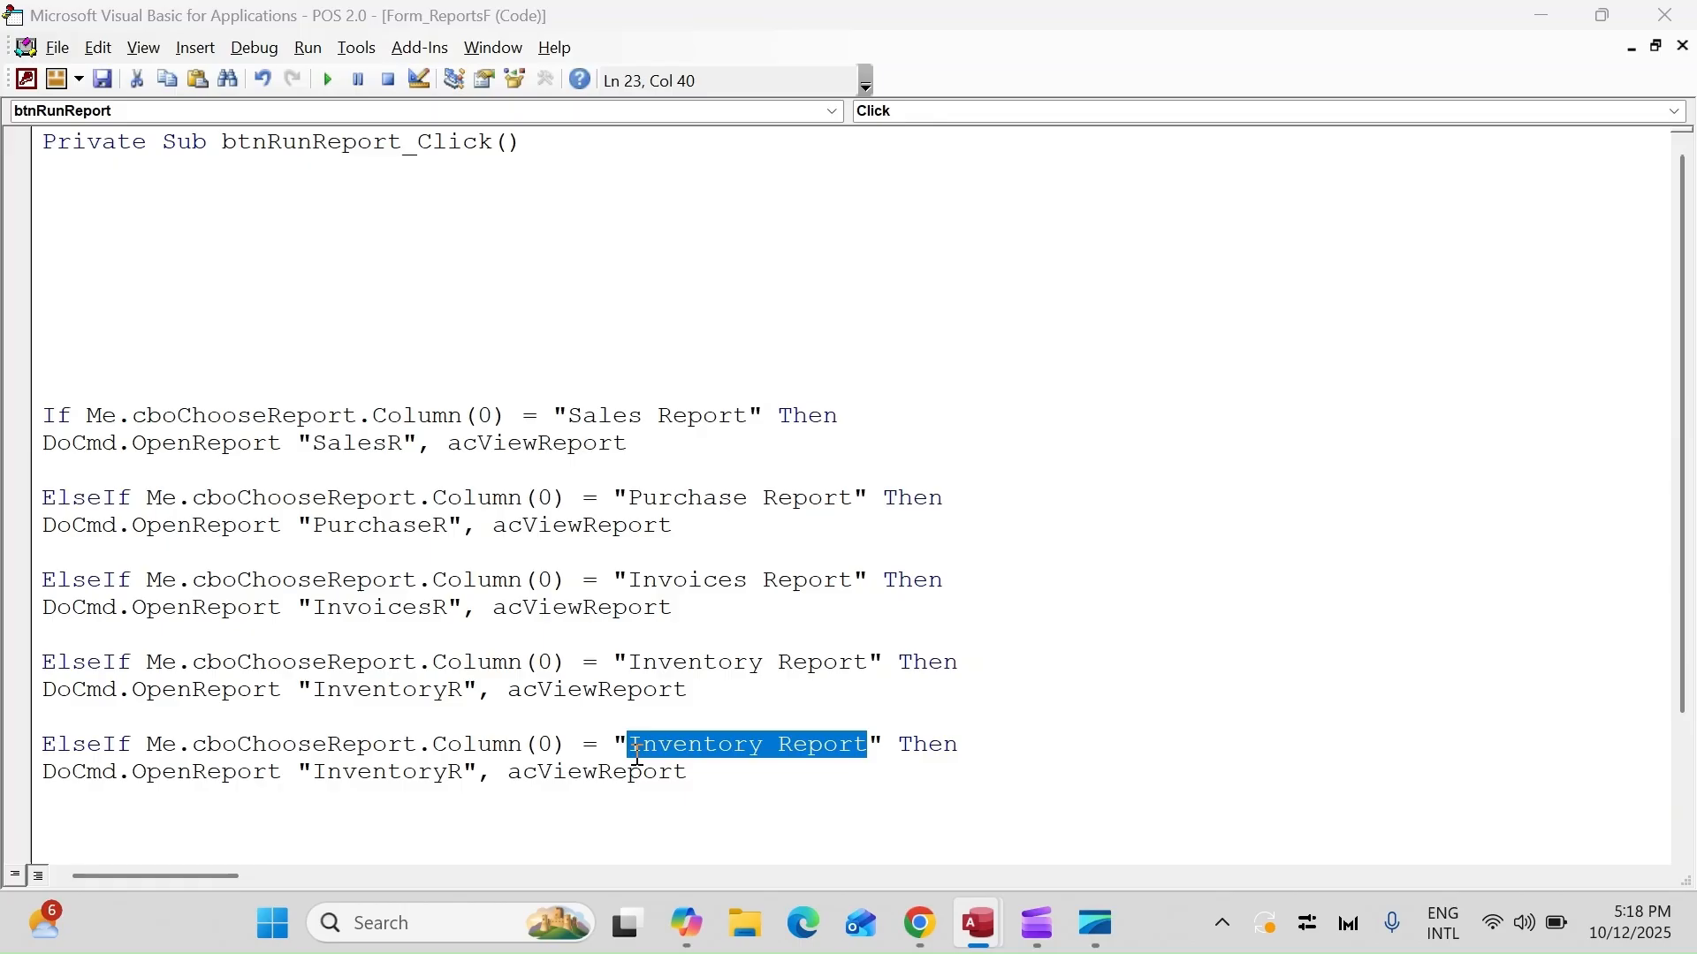
{"action": "key", "text": "ctrl+v"}
- Set the report name in the Inventory Movement Report branch's OpenReport statement to InventoryMovementR, matching the report object
{"action": "double_click", "coordinate": [414, 774]}
{"action": "key", "text": "alt+F11"}
{"action": "left_click", "coordinate": [219, 715]}
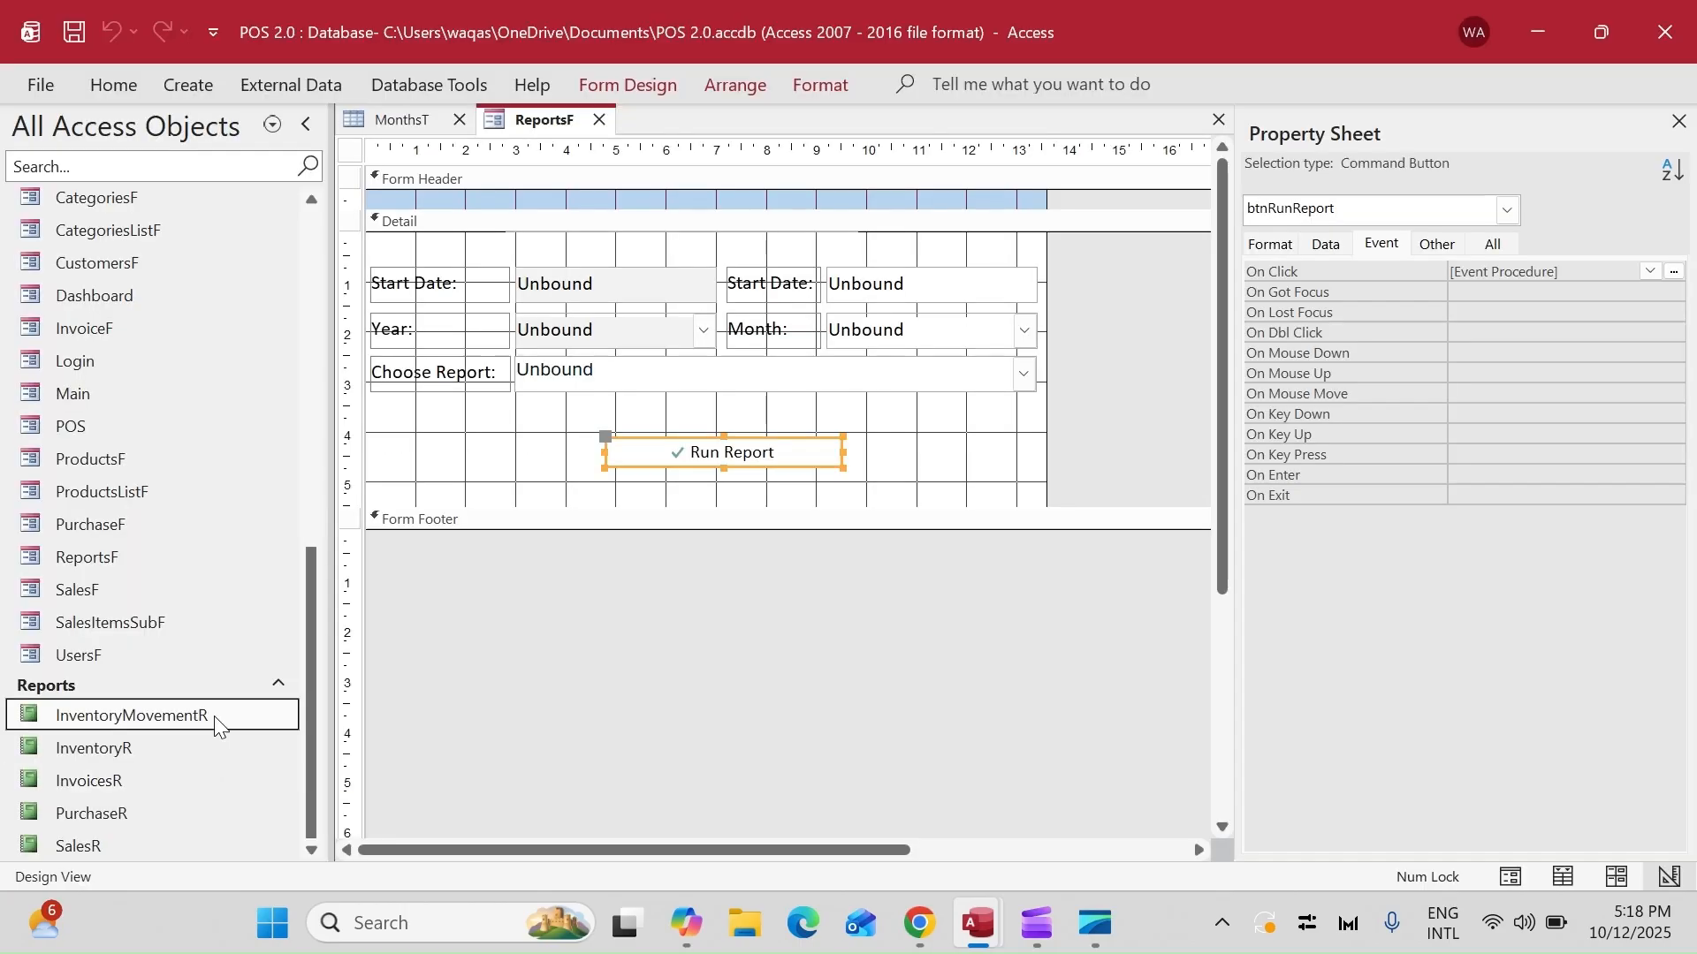
{"action": "key", "text": "alt+F11"}
{"action": "key", "text": "ctrl+v"}
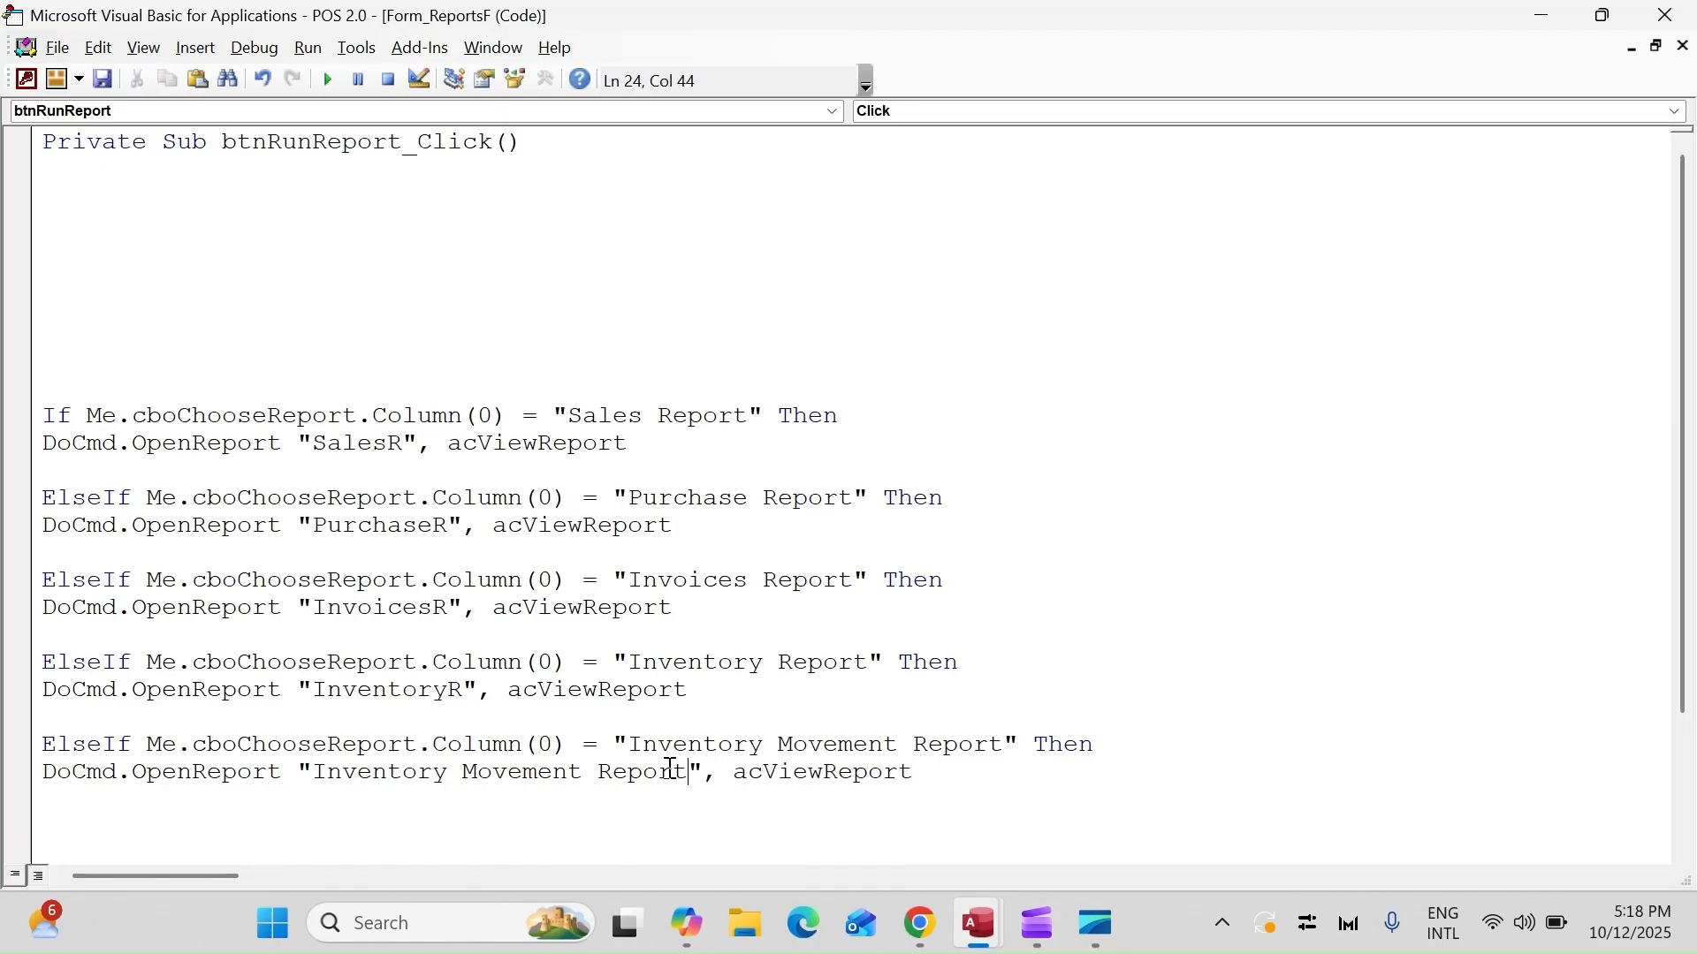
{"action": "key", "text": "BackSpace"}
{"action": "key", "text": "BackSpace"}
{"action": "key", "text": "BackSpace"}
{"action": "key", "text": "BackSpace"}
{"action": "key", "text": "BackSpace"}
{"action": "key", "text": "Left"}
{"action": "key", "text": "BackSpace"}
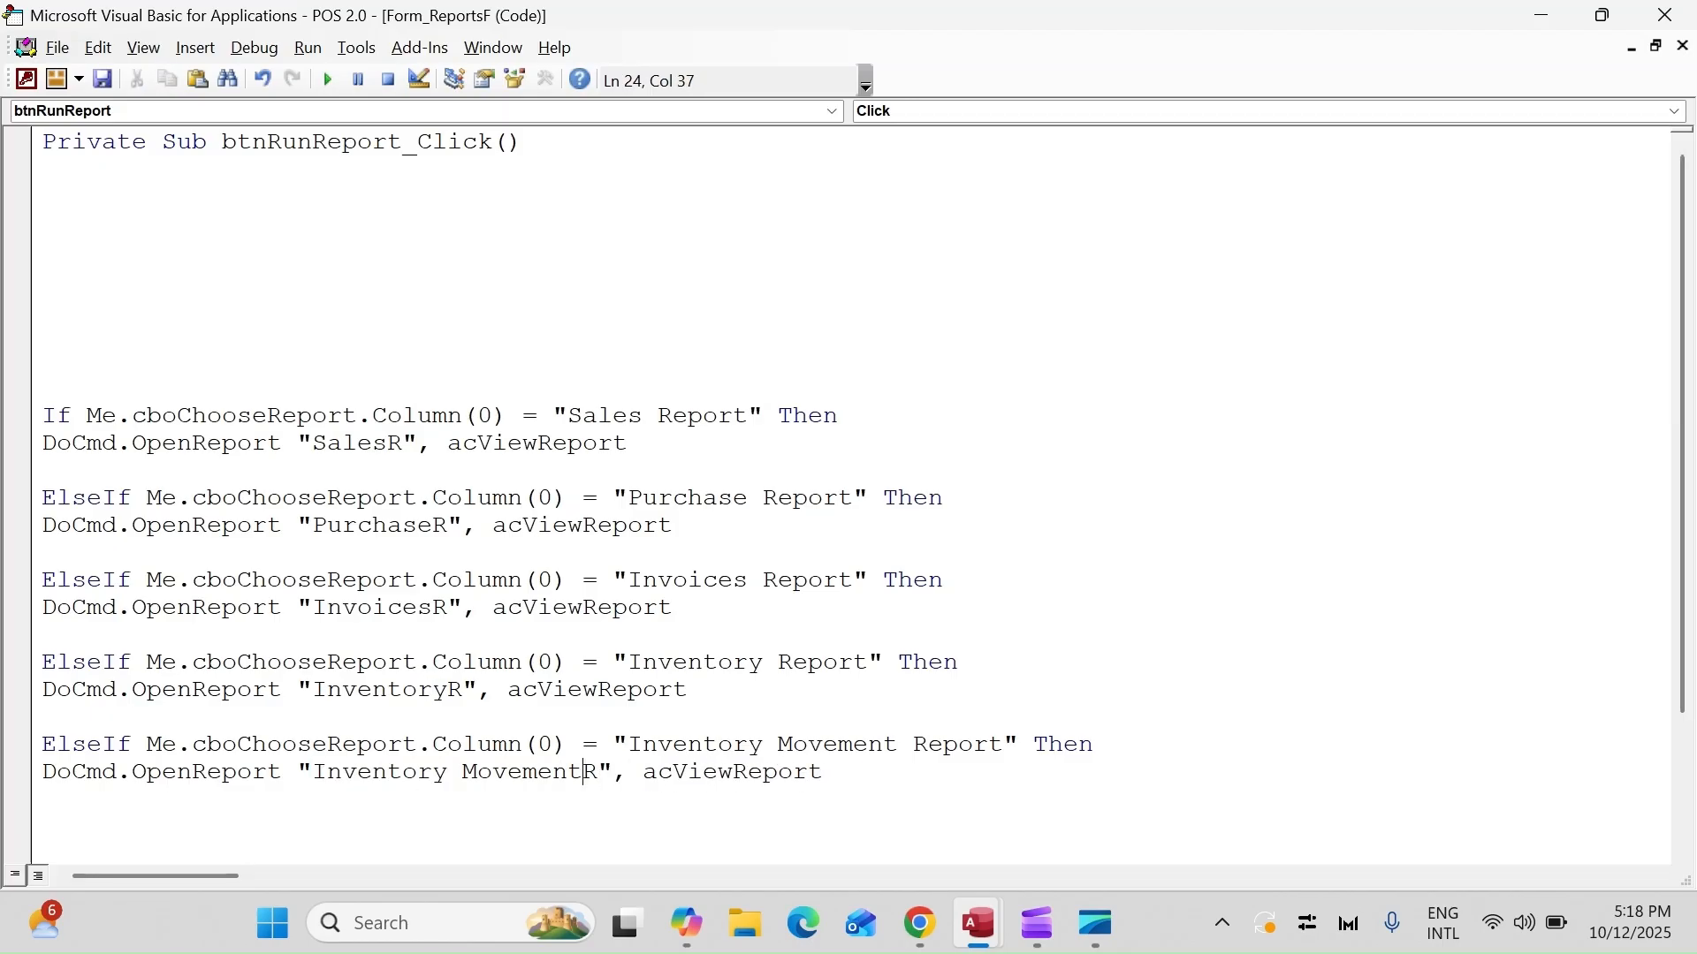
{"action": "left_click", "coordinate": [475, 775]}
{"action": "key", "text": "Left"}
{"action": "key", "text": "BackSpace"}
- Add an Else branch after the Inventory Movement Report branch containing DoCmd.Beep
{"action": "left_click", "coordinate": [46, 826]}
{"action": "type", "text": "else"}
{"action": "key", "text": "Return"}
{"action": "key", "text": "Return"}
{"action": "key", "text": "Return"}
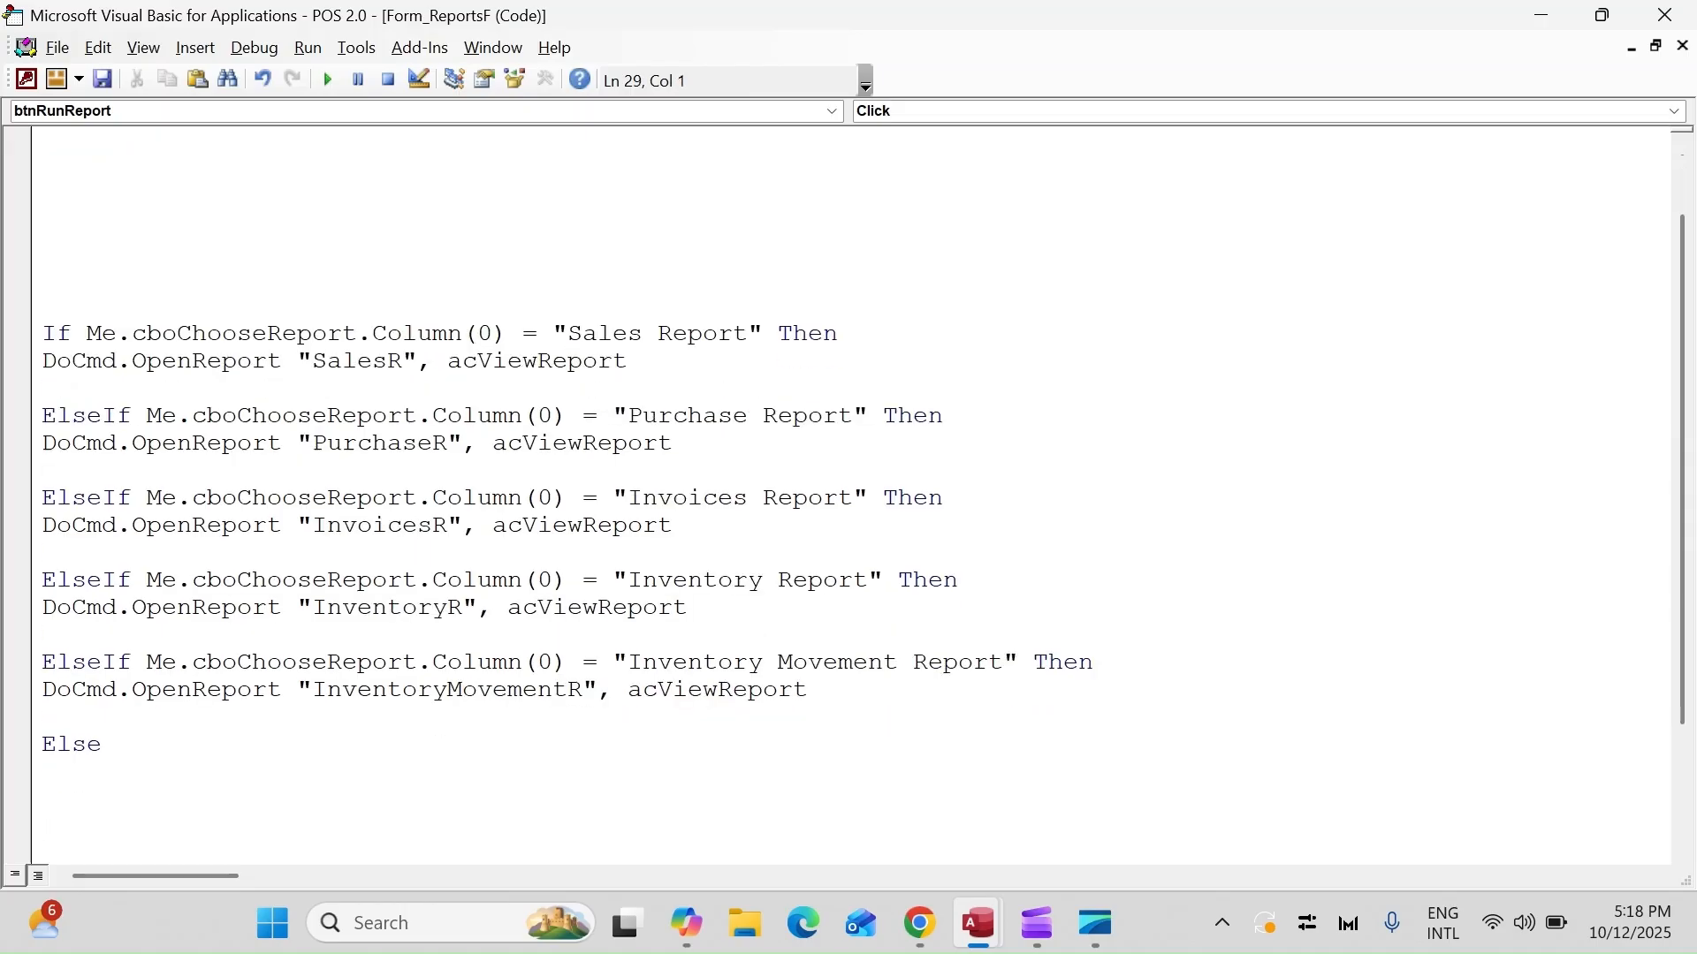
{"action": "key", "text": "BackSpace"}
{"action": "type", "text": "docmd."}
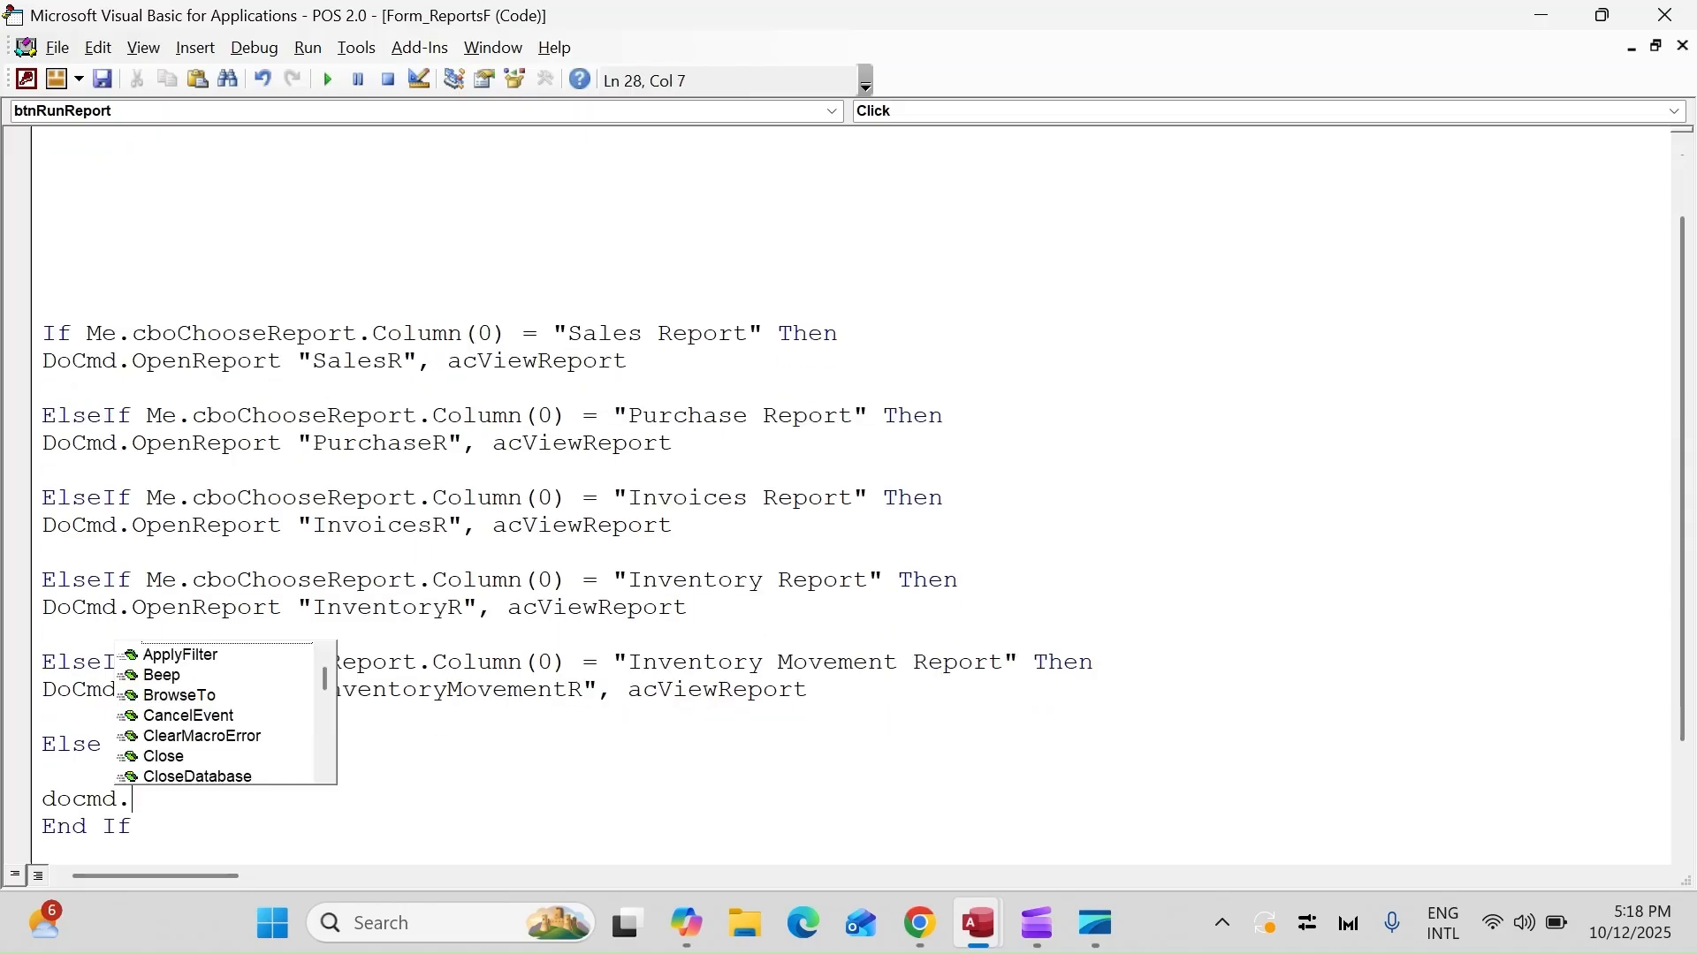
{"action": "type", "text": "beep"}
{"action": "key", "text": "Return"}
- Add a MsgBox statement below DoCmd.Beep with the prompt "Pleasse choose a report from the gdrop down."
{"action": "type", "text": "MSGBOX \"\""}
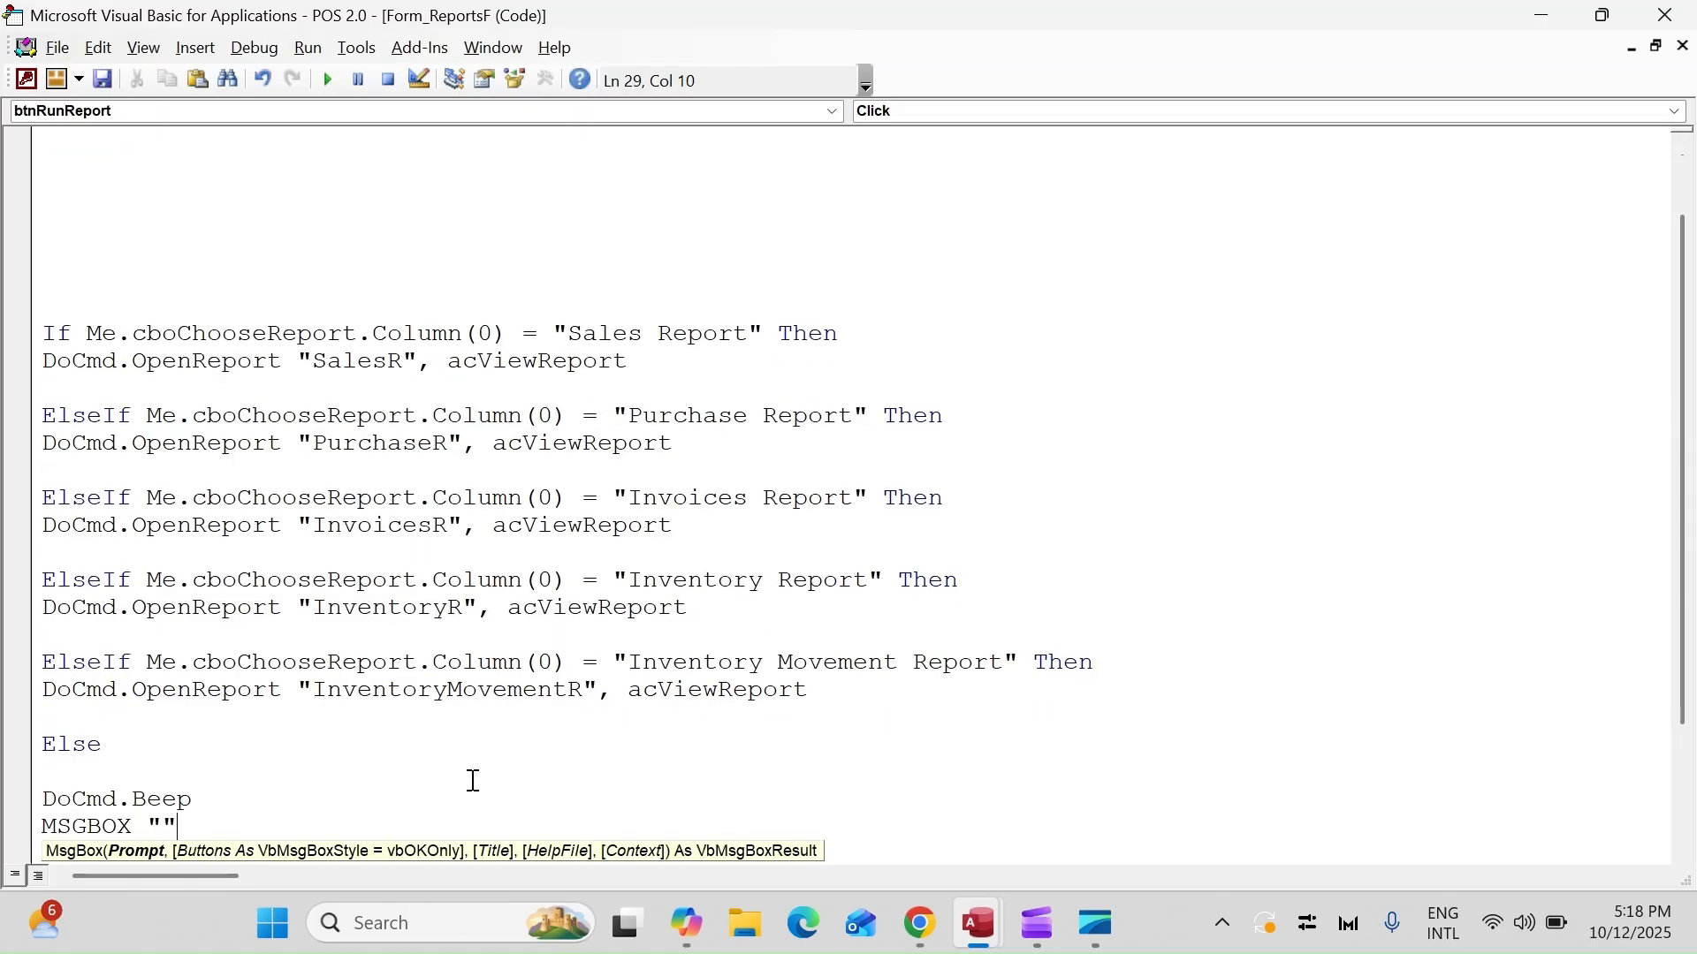
{"action": "key", "text": "Left"}
{"action": "type", "text": "Plea"}
{"action": "type", "text": "sse choose a "}
{"action": "type", "text": "report"}
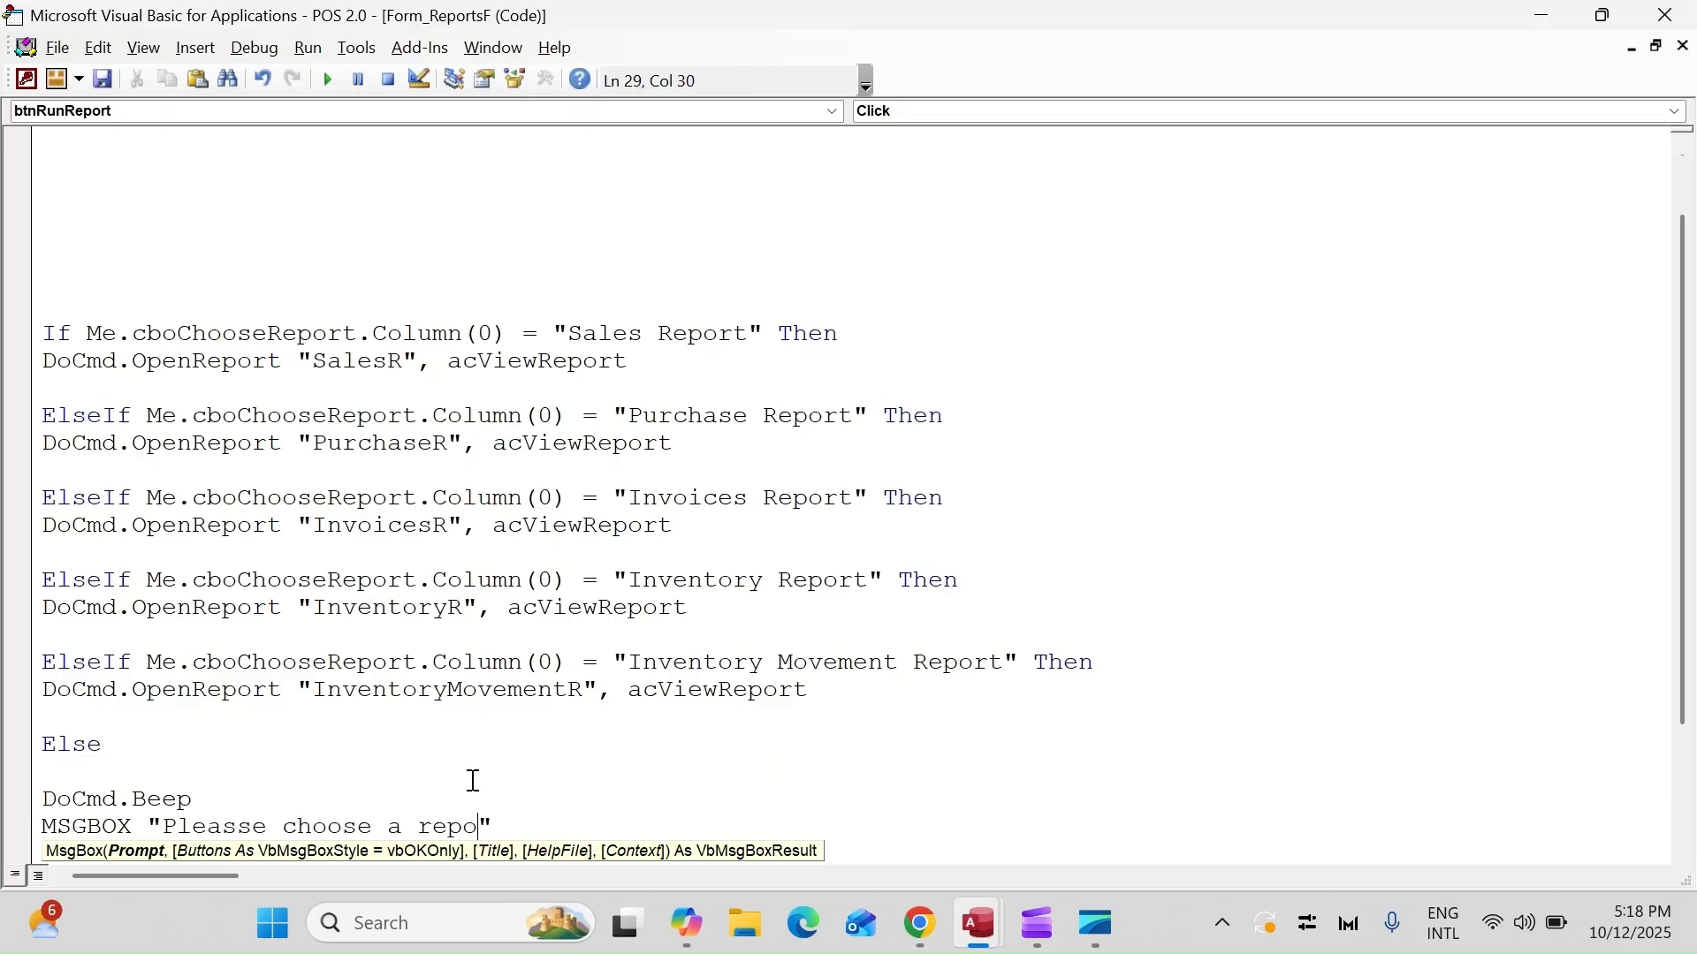
{"action": "type", "text": " from th"}
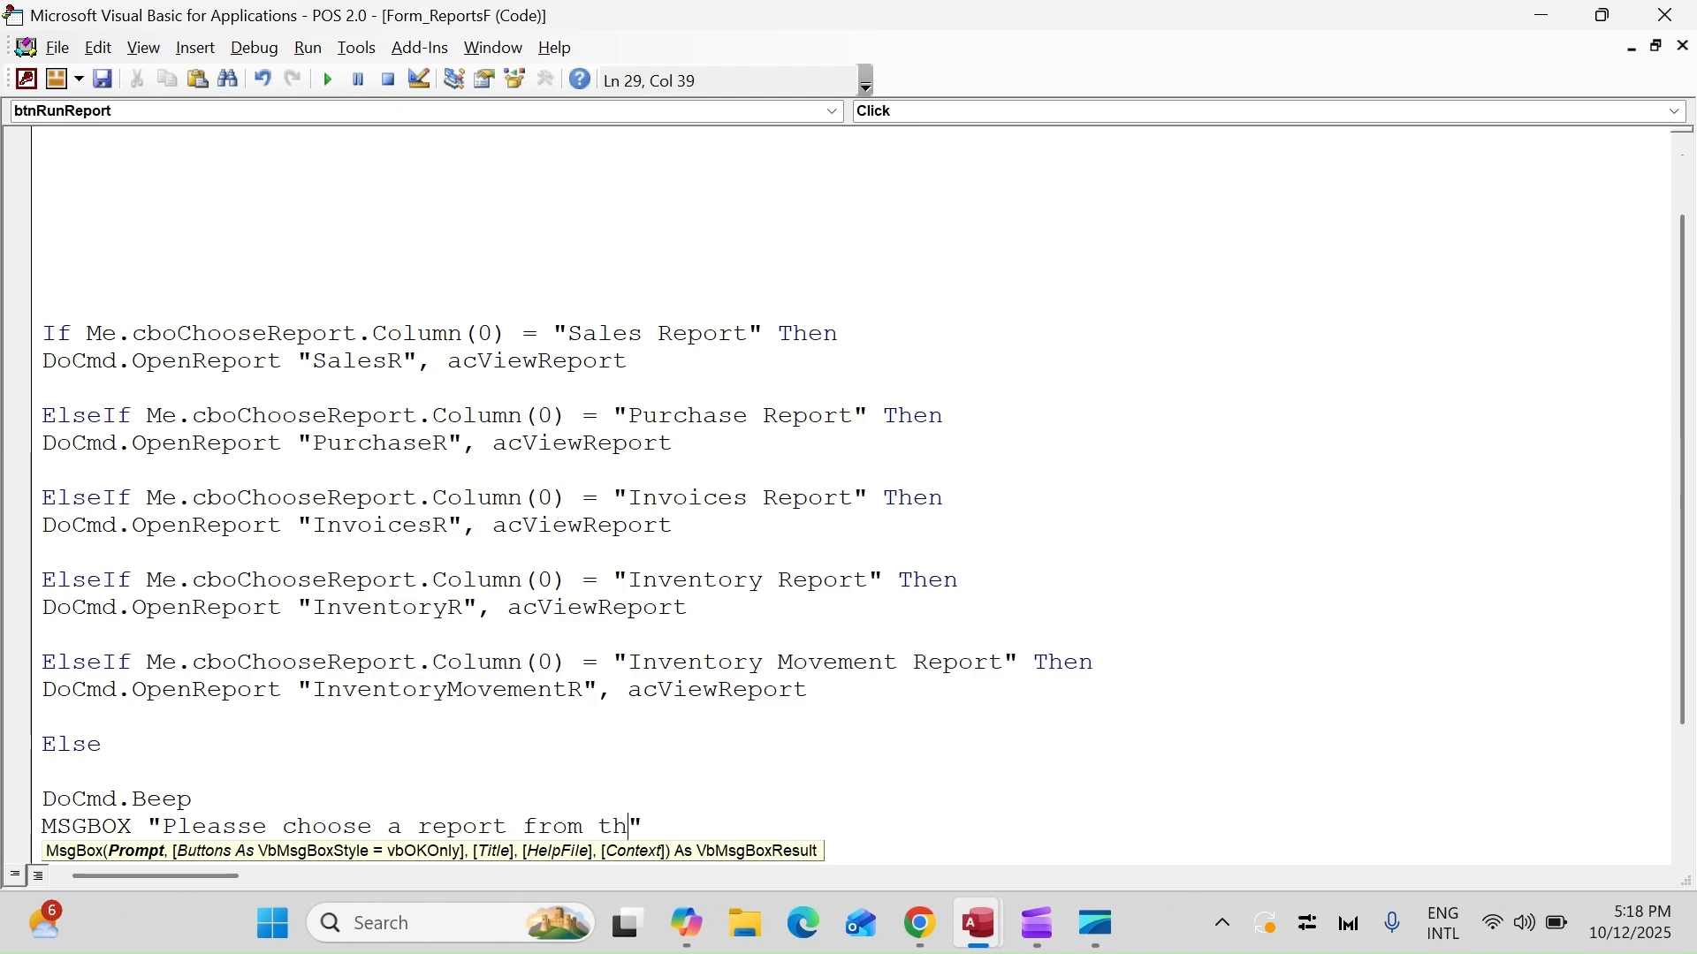
{"action": "type", "text": "e gdrop down."}
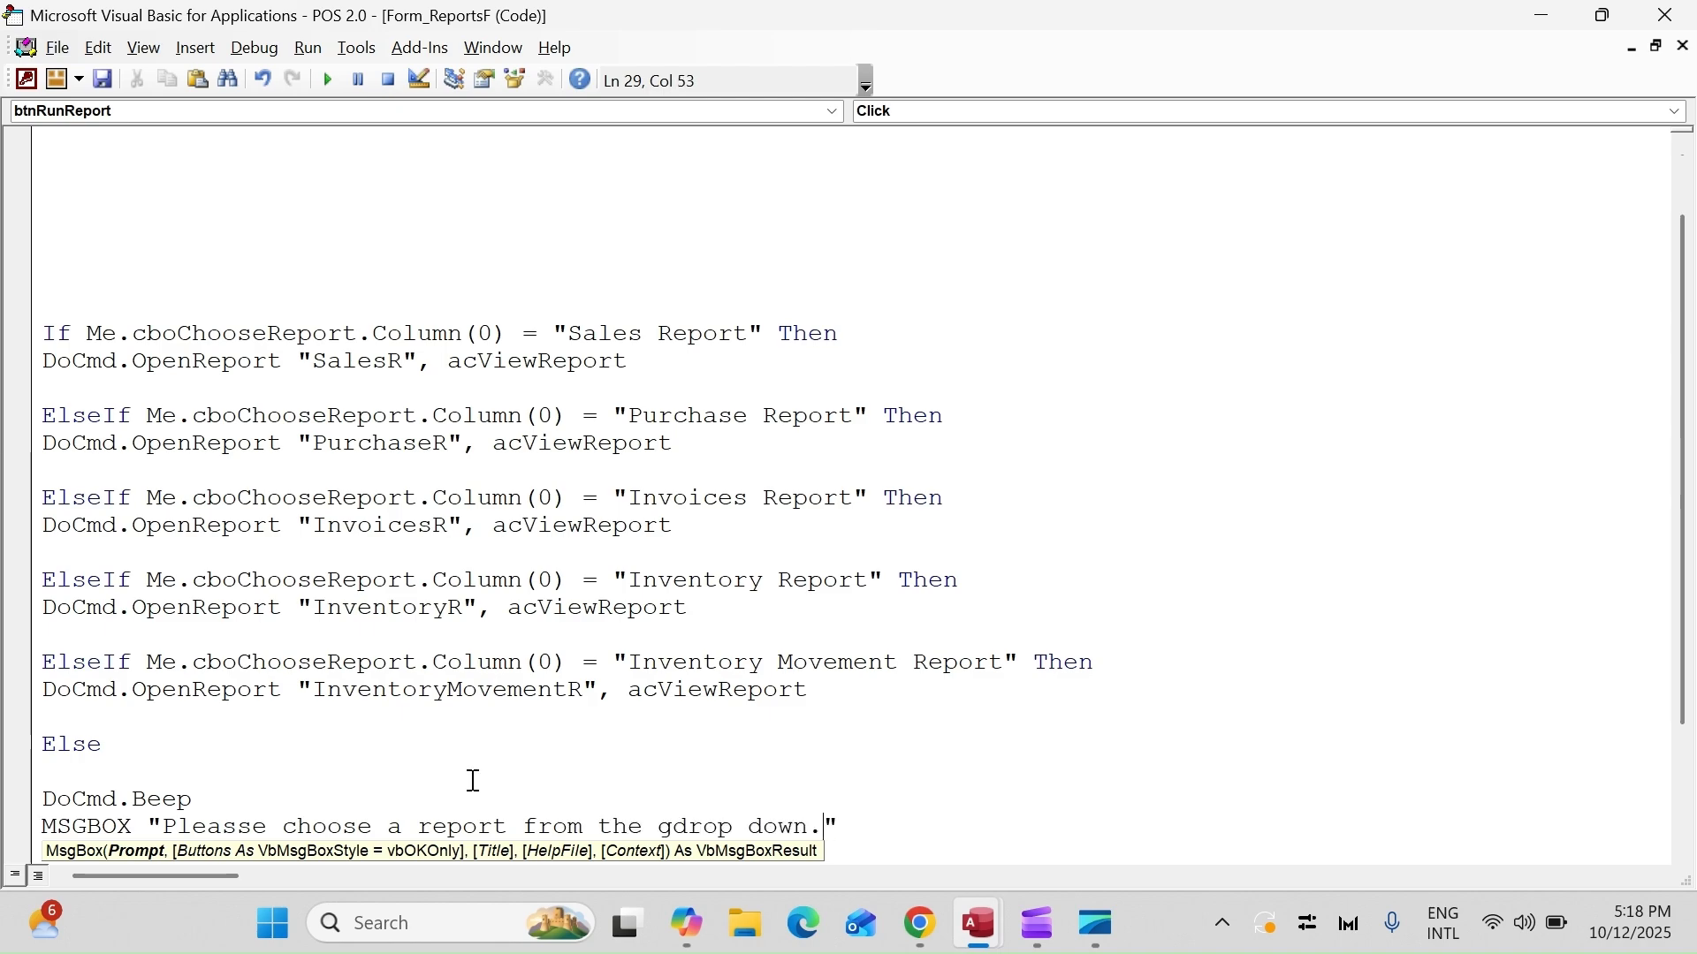
- Give the MsgBox the vbCritical style and the title "Information", and correct "gdrop" to "drop" in its prompt
{"action": "key", "text": "Right"}
{"action": "type", "text": ",v"}
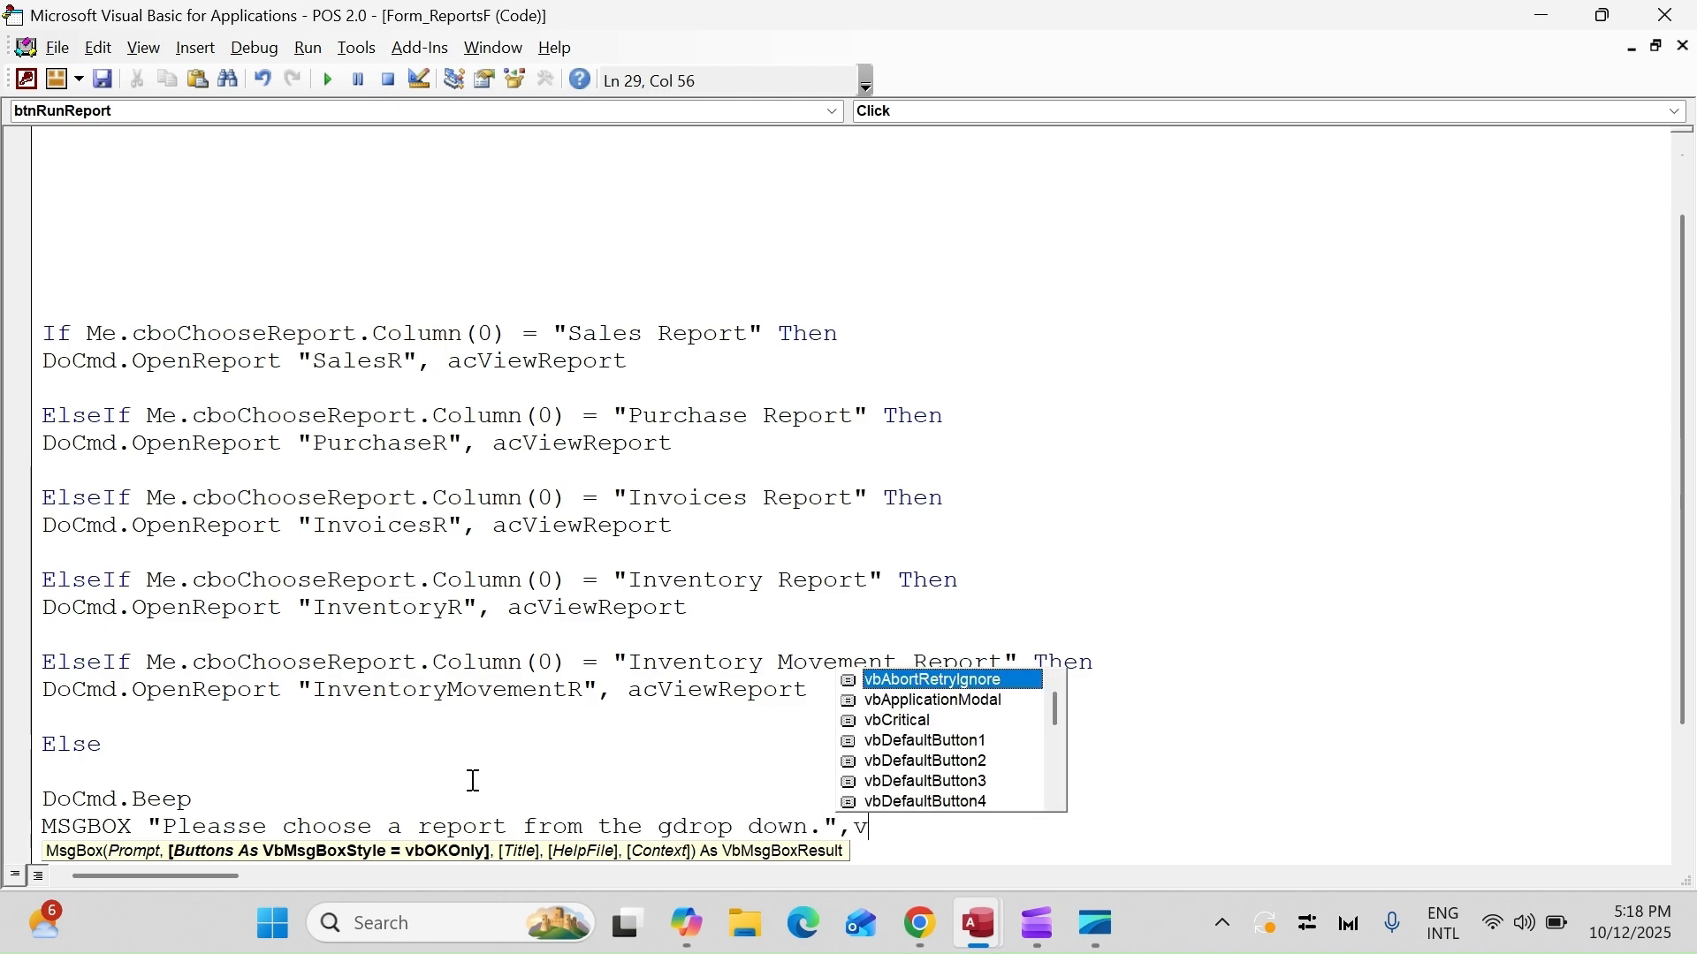
{"action": "type", "text": "bCritical,\"Inform"}
{"action": "type", "text": "\""}
{"action": "key", "text": "Left"}
{"action": "type", "text": "Information"}
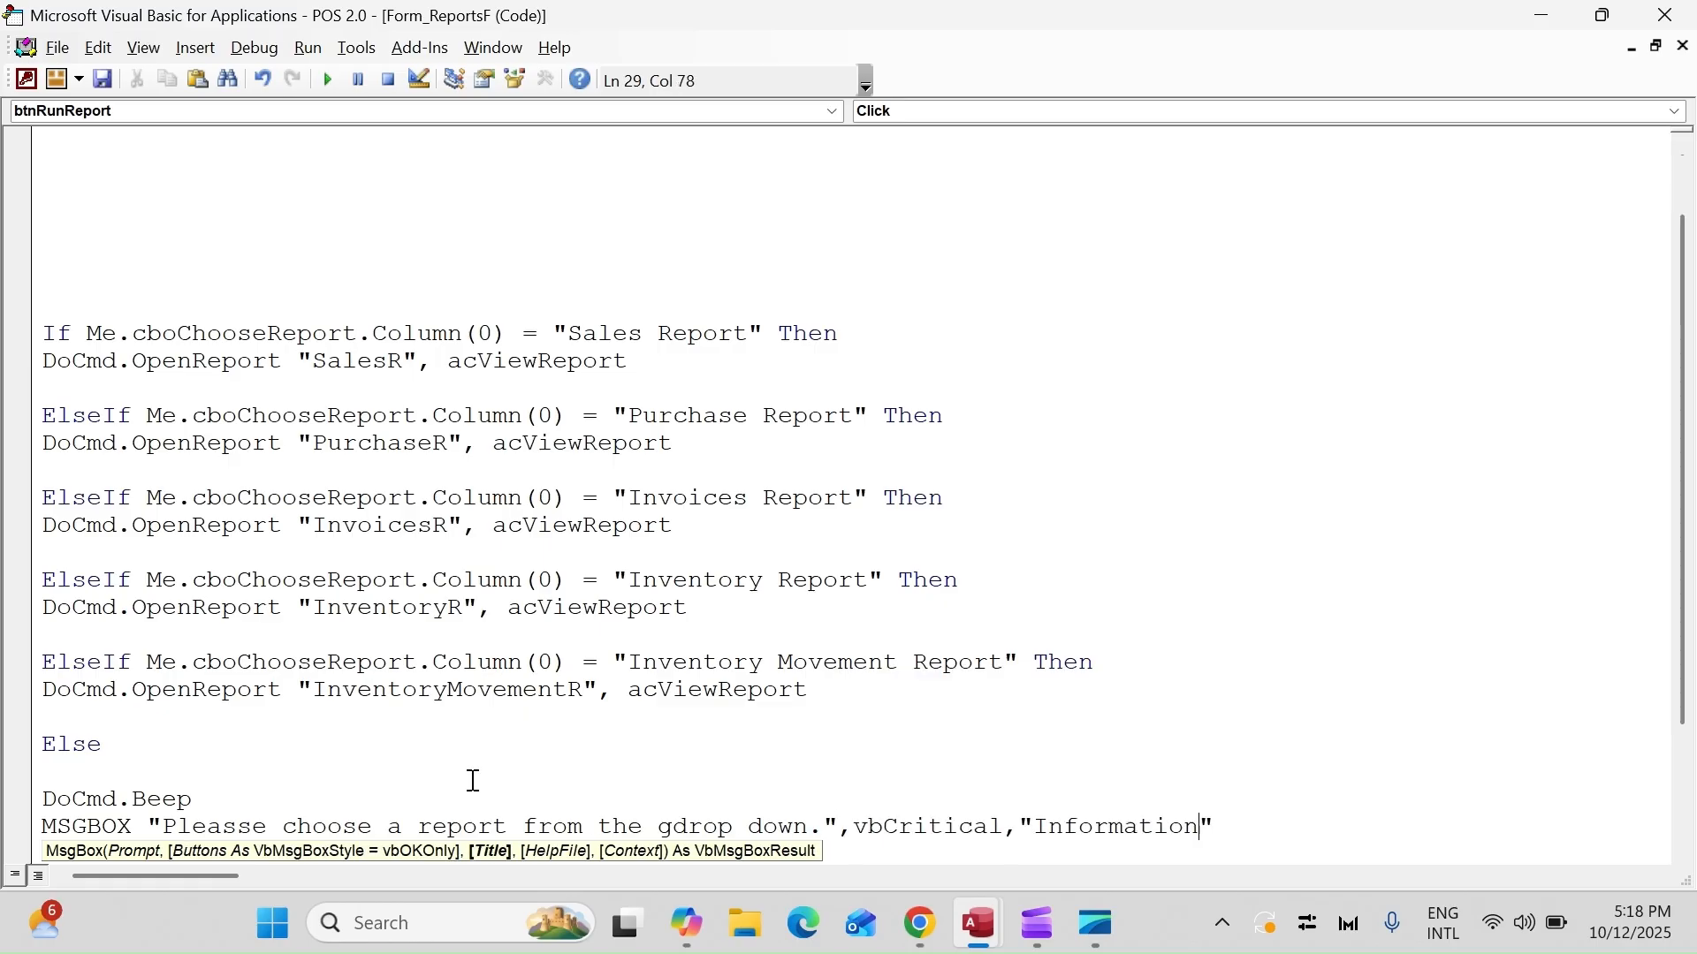
{"action": "key", "text": "Down"}
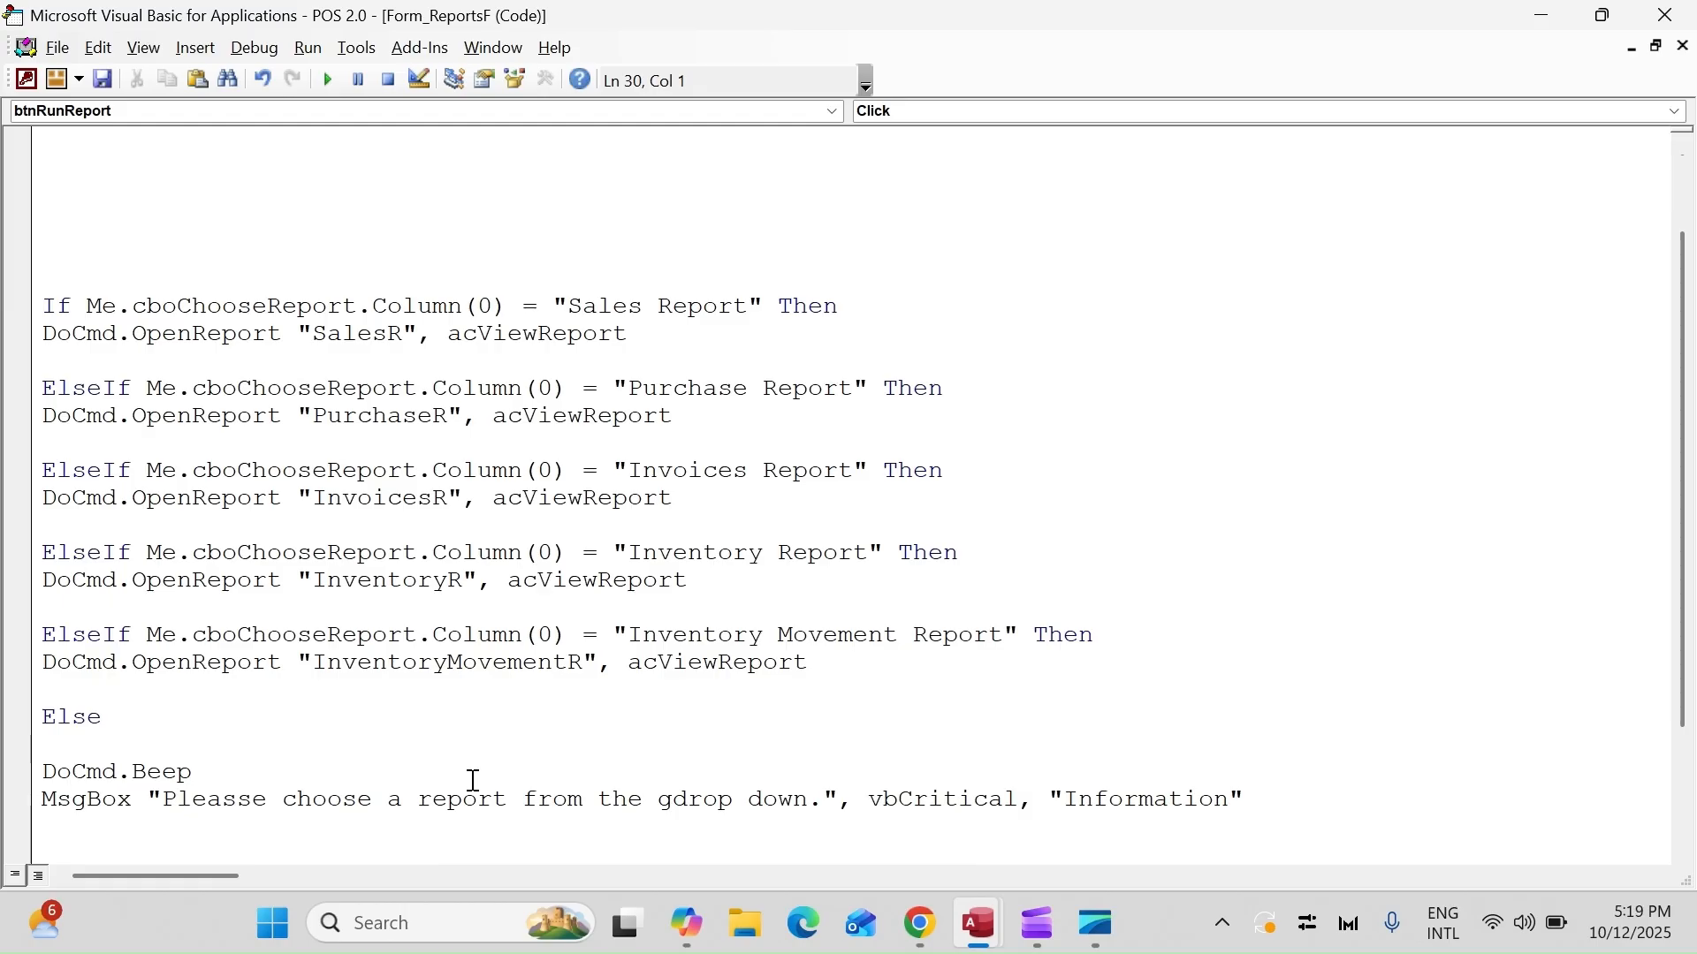
{"action": "left_click", "coordinate": [673, 806]}
{"action": "key", "text": "BackSpace"}
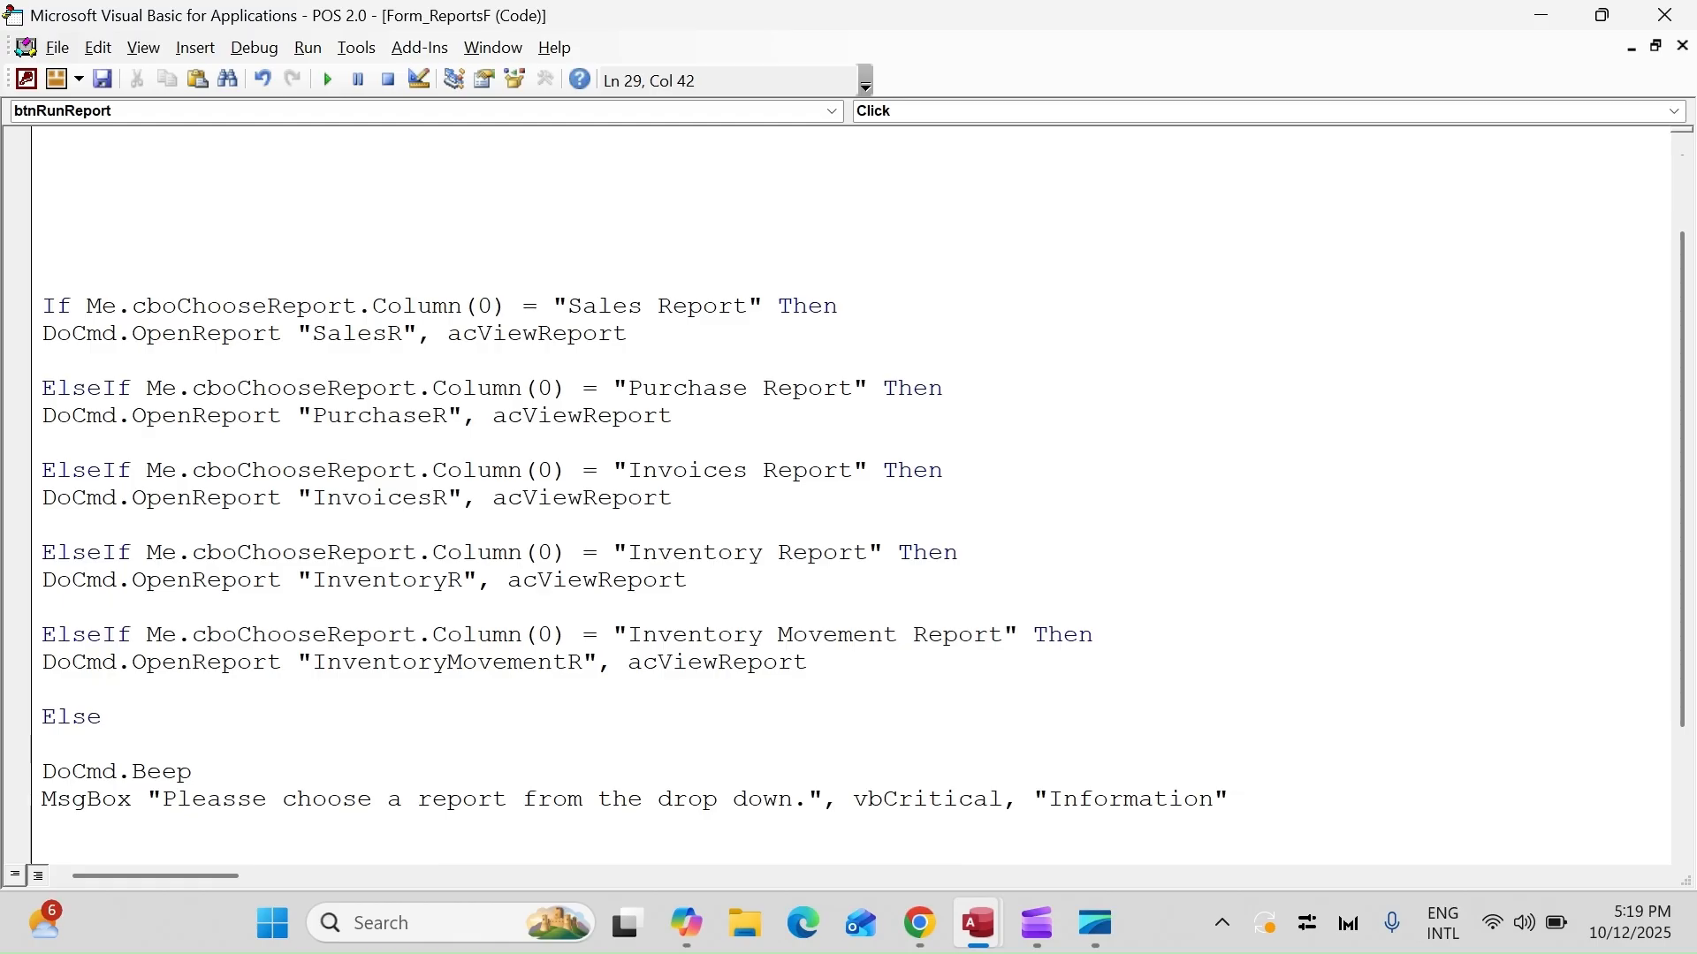
- Remove the surplus blank lines between End If and End Sub, and compile the POS 2 project
{"action": "key", "text": "Down"}
{"action": "key", "text": "Down"}
{"action": "key", "text": "Down"}
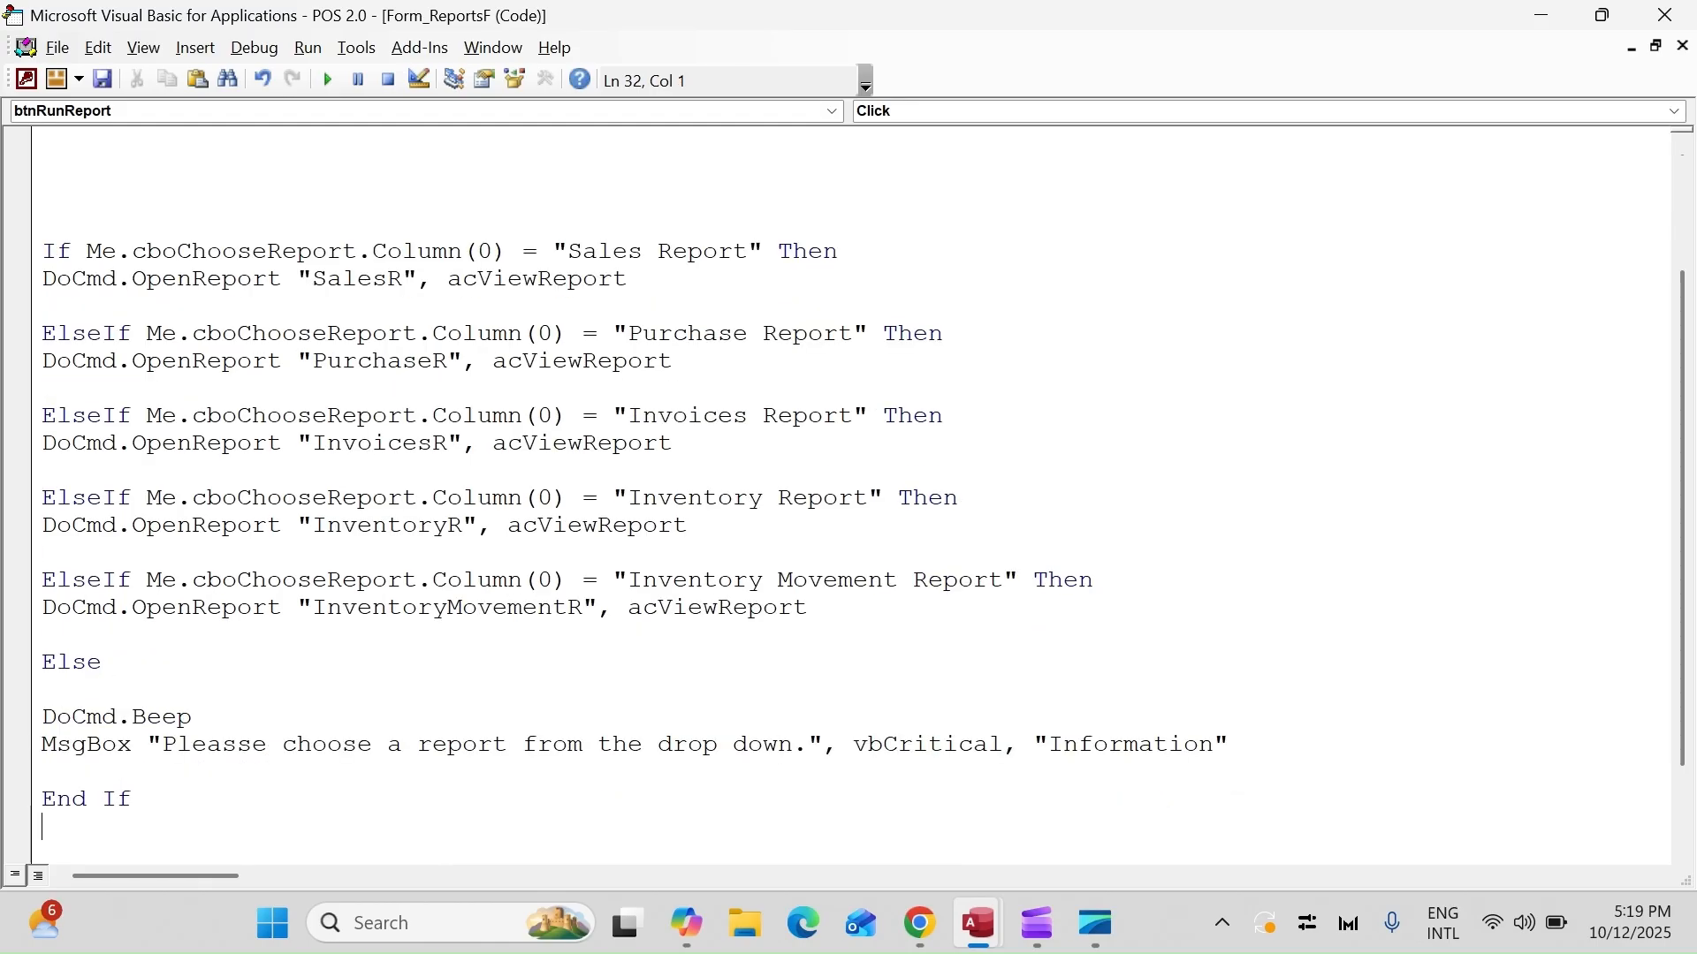
{"action": "key", "text": "Down"}
{"action": "key", "text": "Down"}
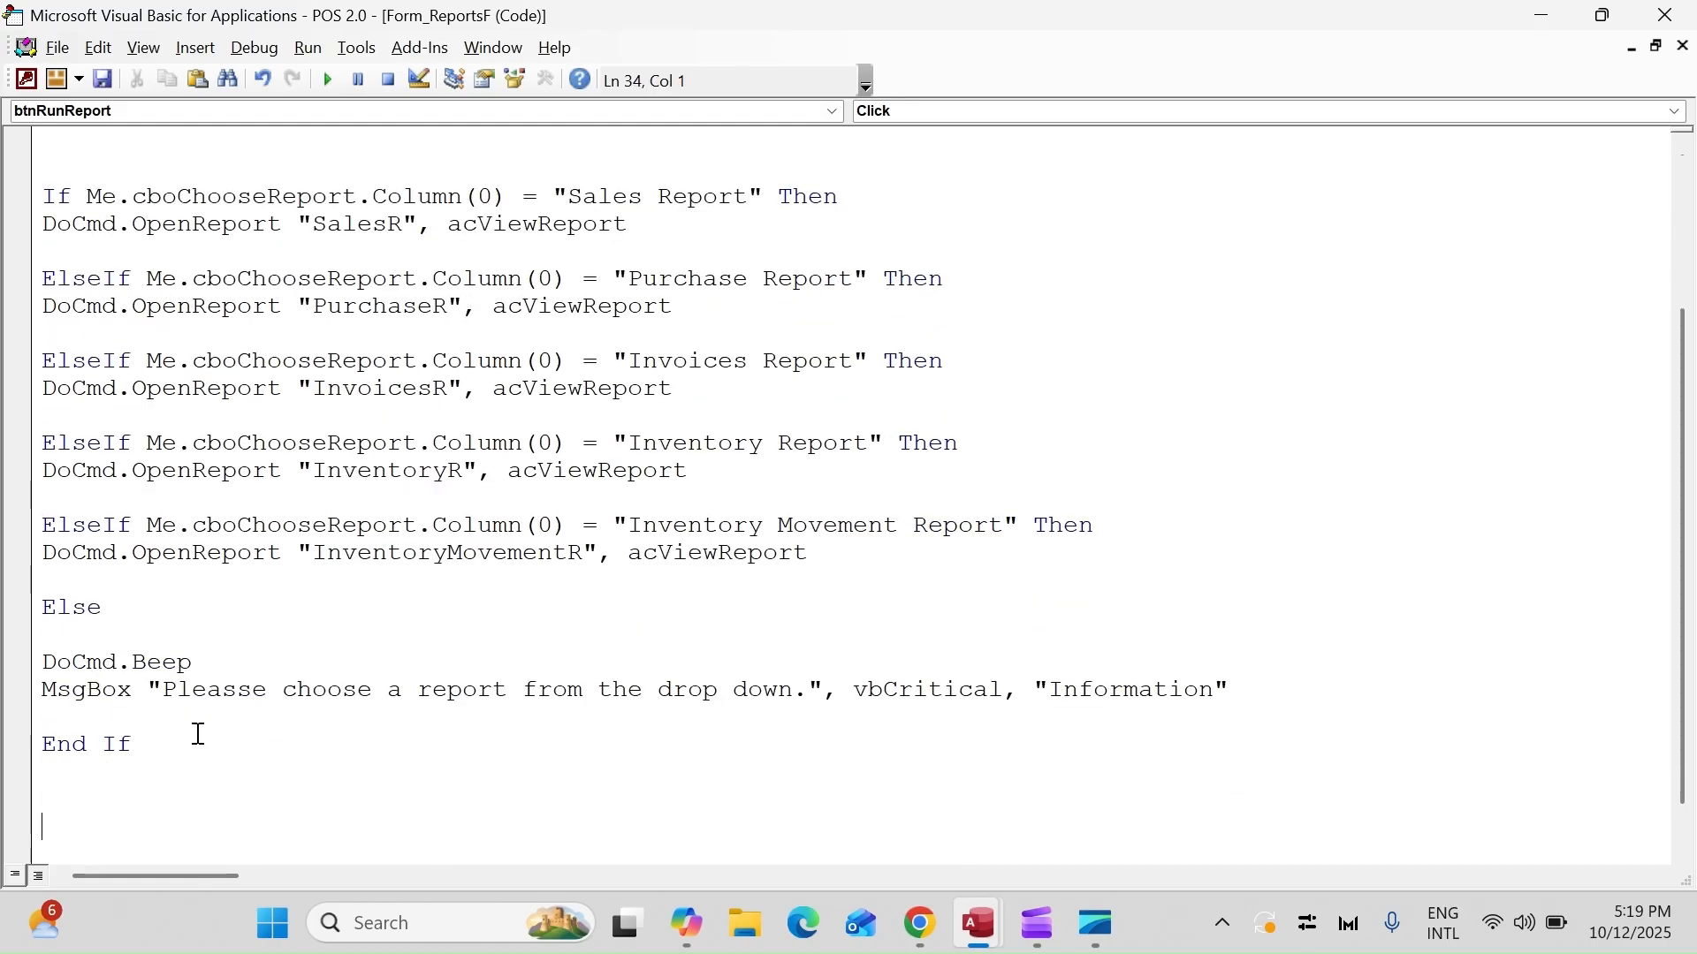
{"action": "key", "text": "ctrl+End"}
{"action": "key", "text": "Down"}
{"action": "key", "text": "Up"}
{"action": "key", "text": "Up"}
{"action": "key", "text": "BackSpace"}
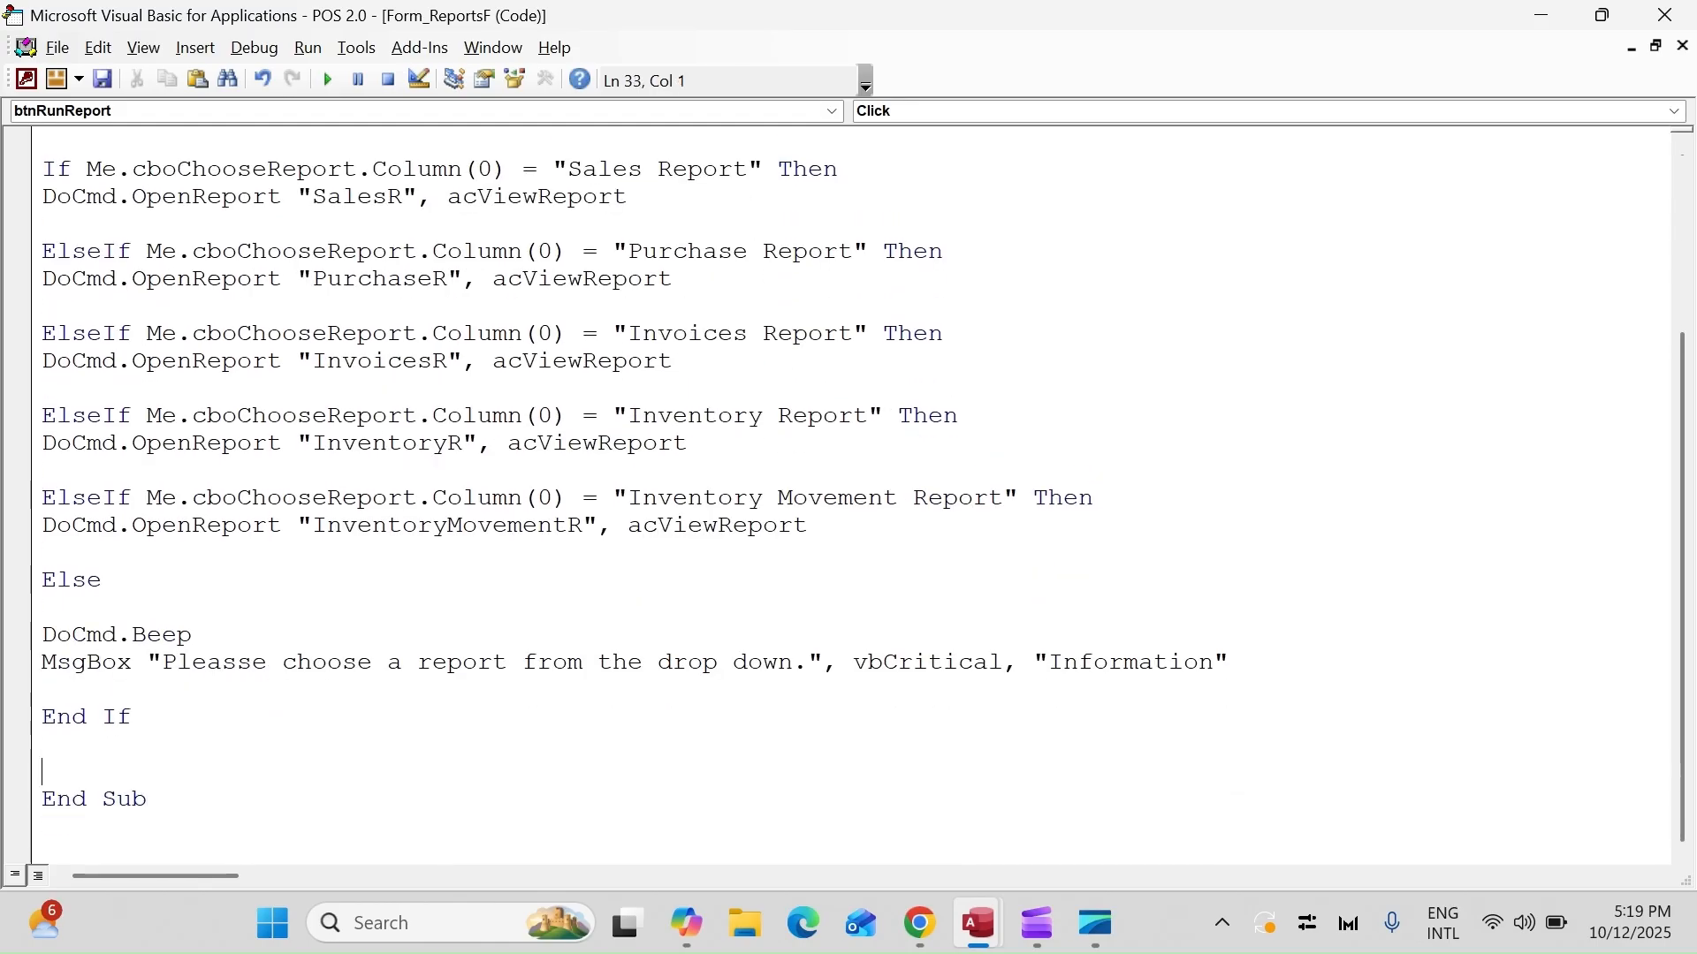
{"action": "key", "text": "BackSpace"}
{"action": "left_click", "coordinate": [256, 47]}
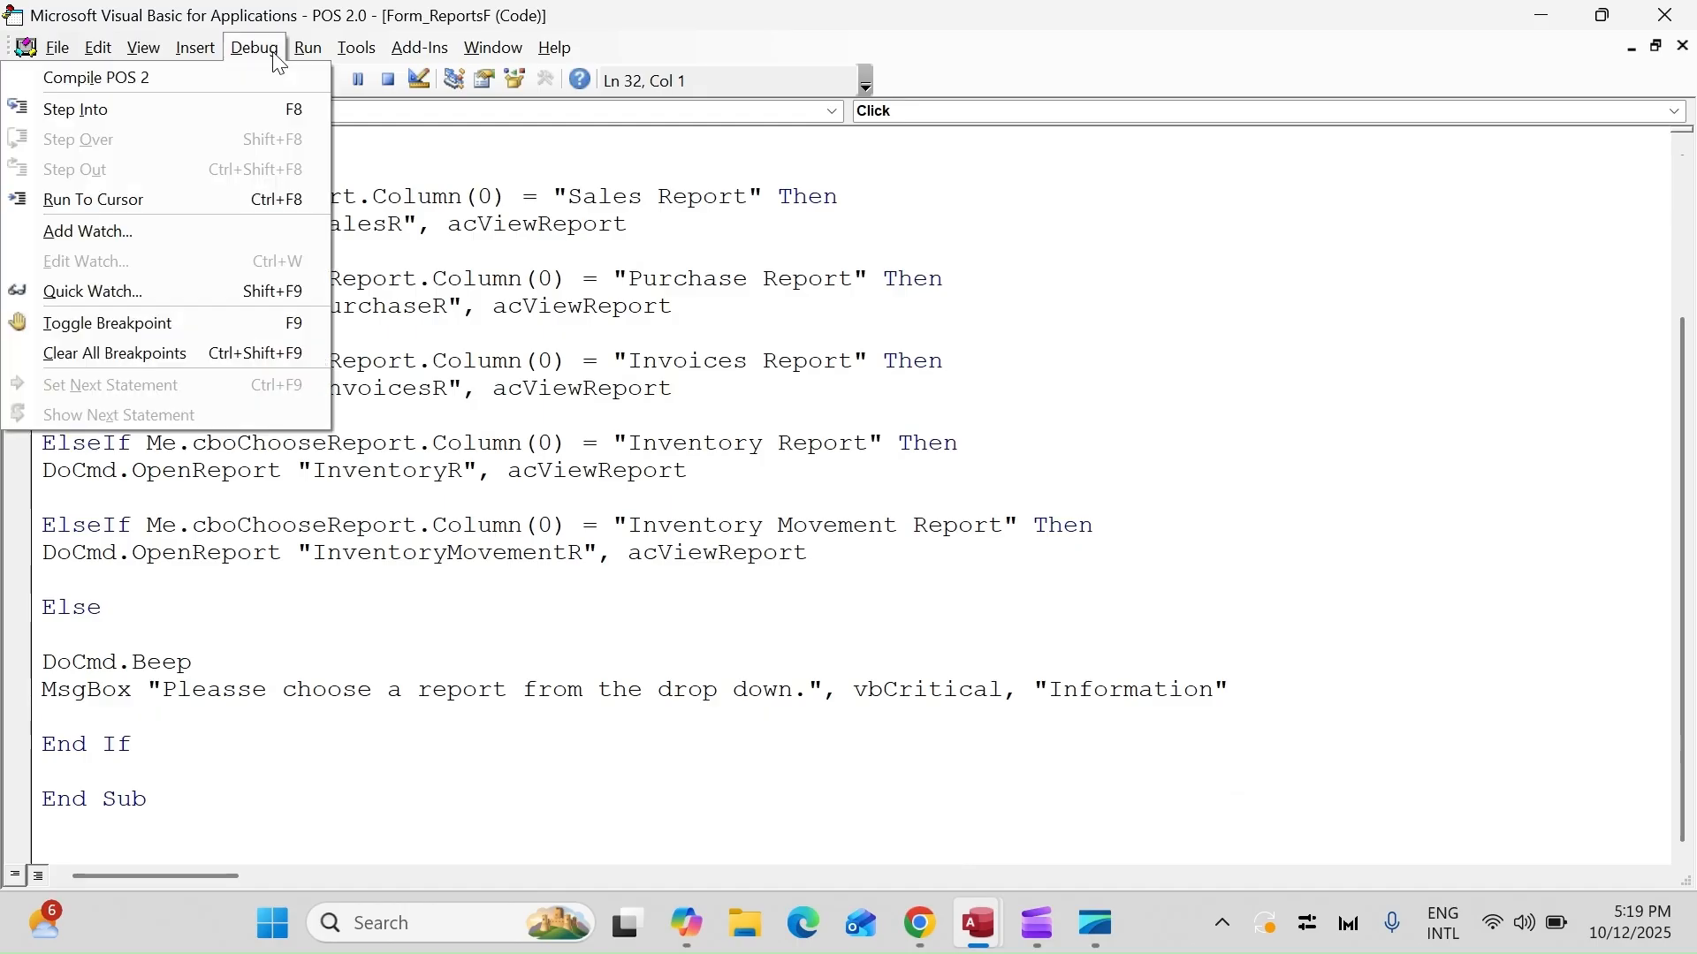
{"action": "left_click", "coordinate": [262, 73]}
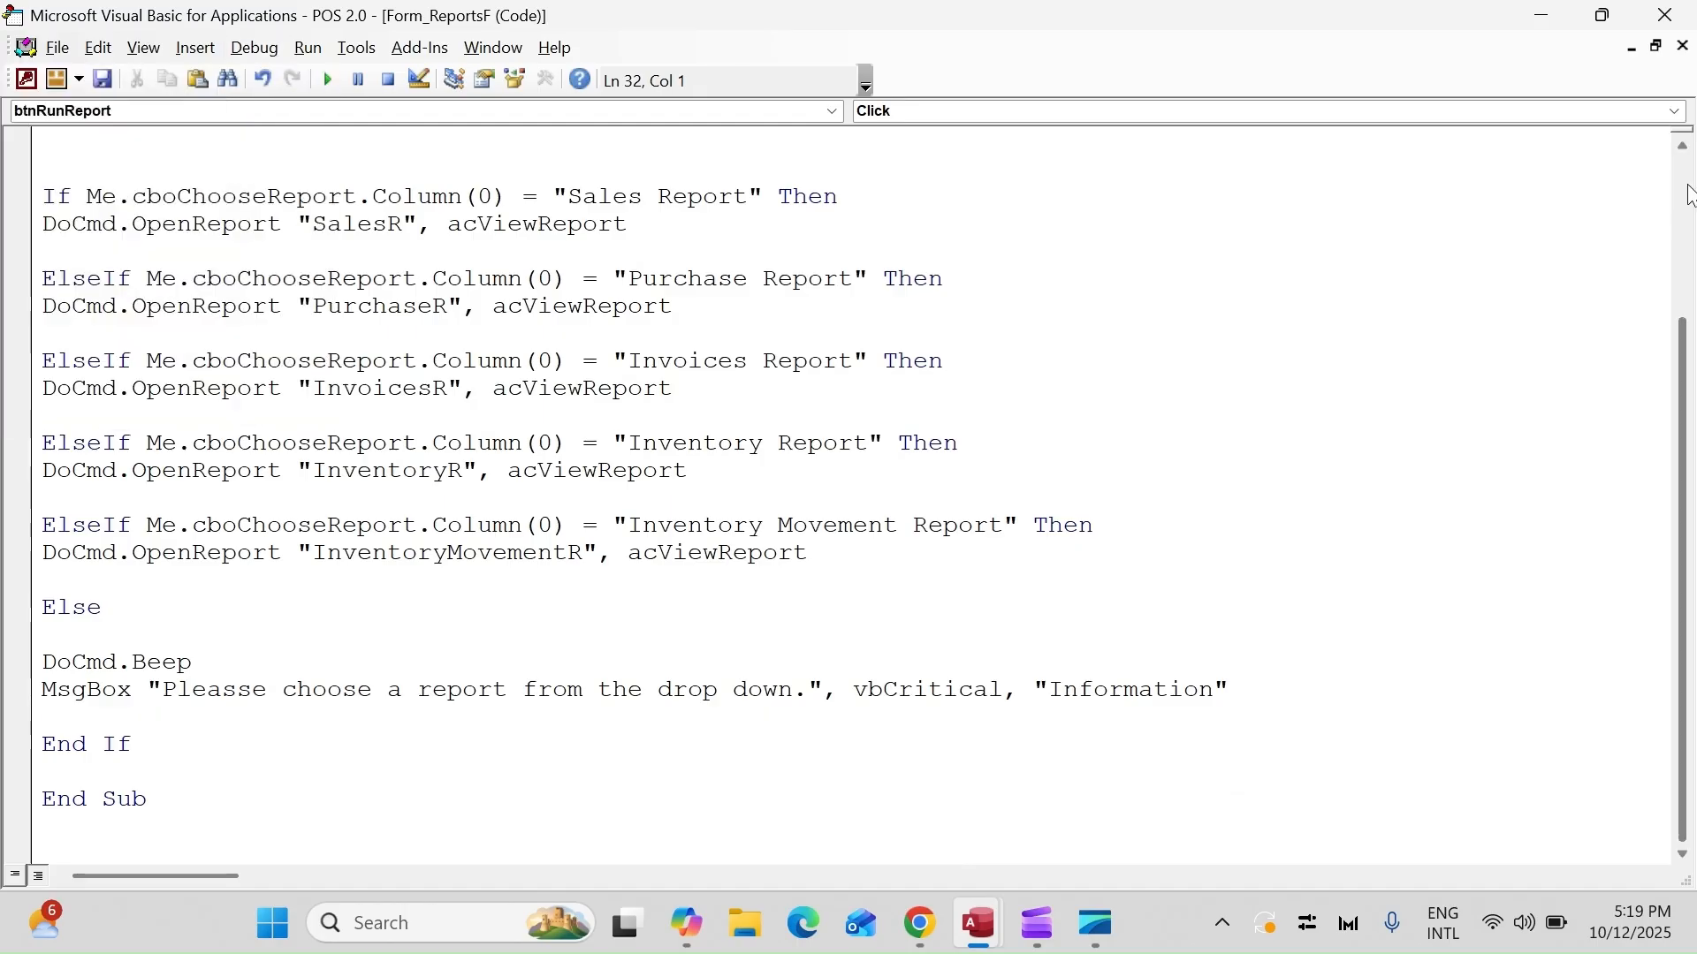
- Delete the surplus blank lines above the Sales Report If statement at the start of the procedure
{"action": "scroll", "coordinate": [705, 355], "scroll_direction": "up", "scroll_amount": 3}
{"action": "left_click", "coordinate": [701, 250]}
{"action": "key", "text": "Delete"}
{"action": "key", "text": "Delete"}
{"action": "key", "text": "Delete"}
{"action": "key", "text": "Delete"}
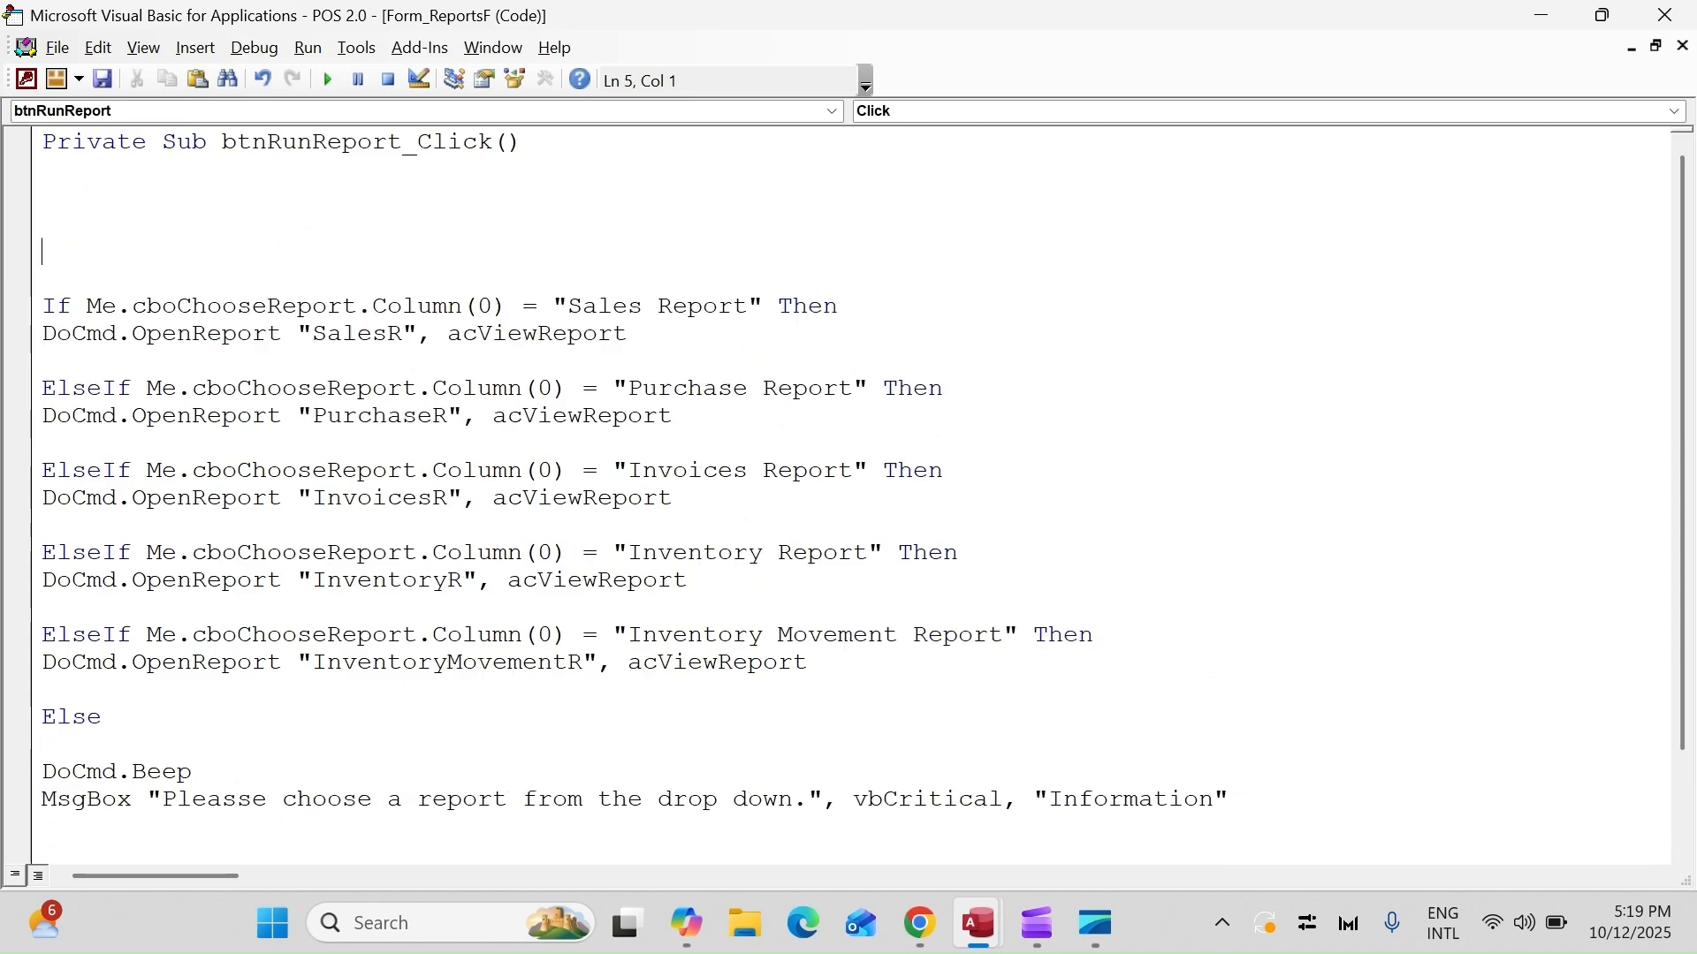
- Begin an If statement above the Sales Report check that applies IsNull to Me.cboChooseReport
{"action": "double_click", "coordinate": [194, 306]}
{"action": "left_click", "coordinate": [180, 224]}
{"action": "type", "text": "if "}
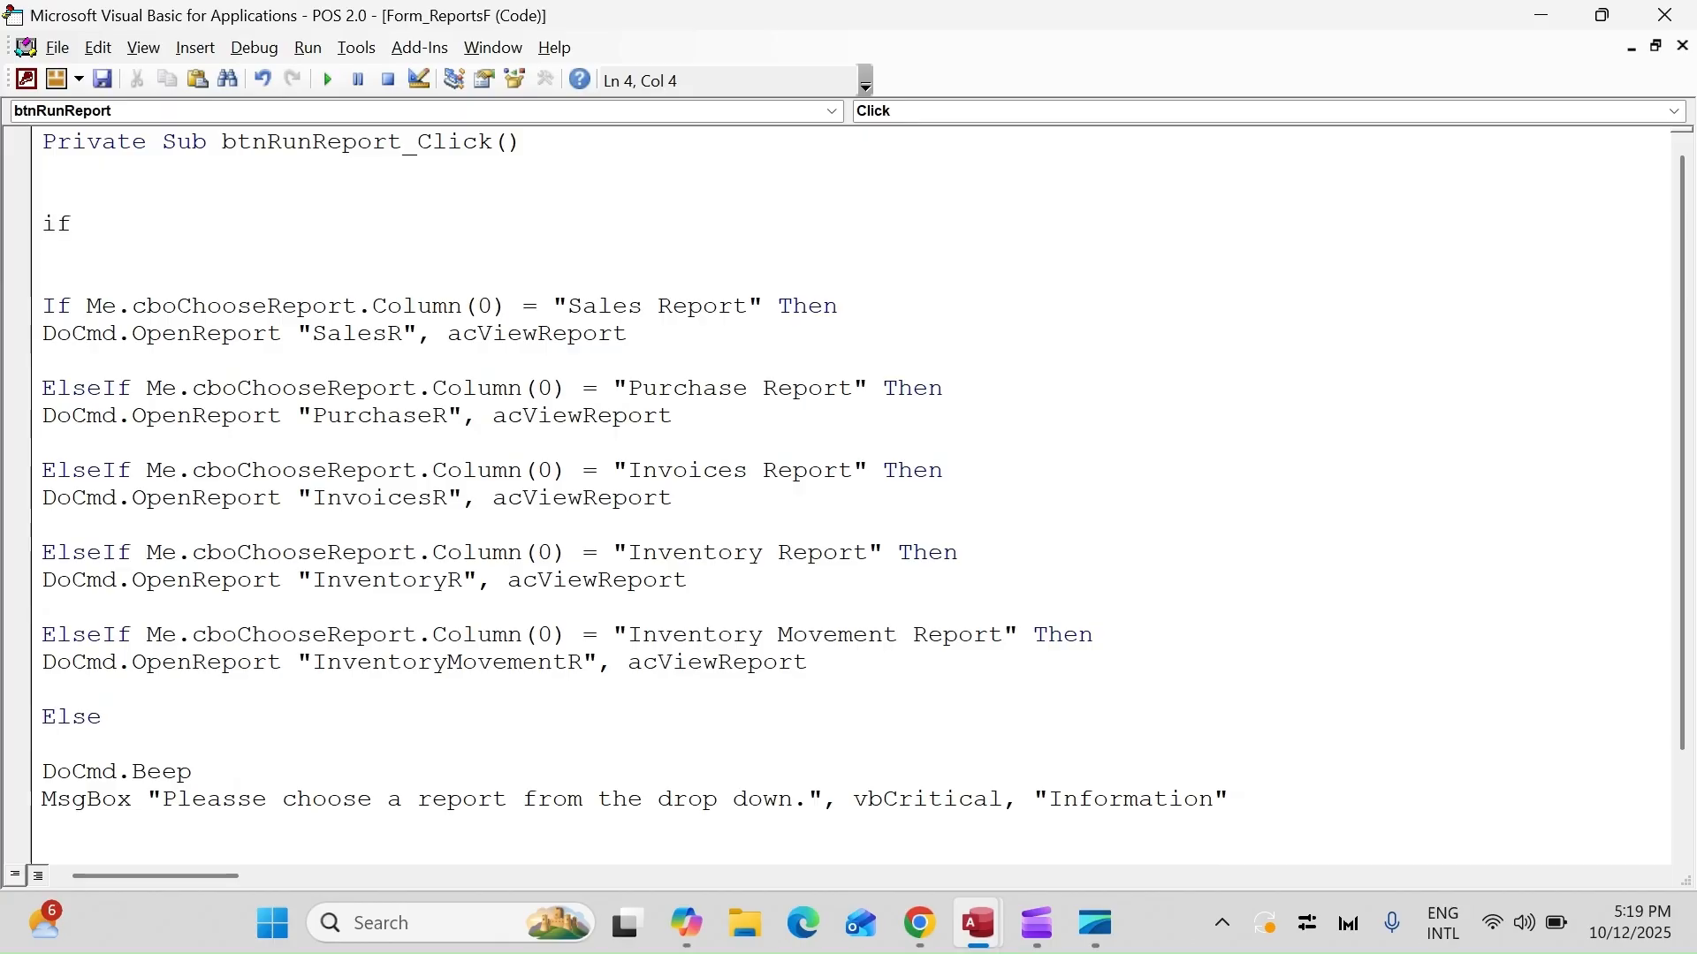
{"action": "type", "text": "me.cboChooseReport"}
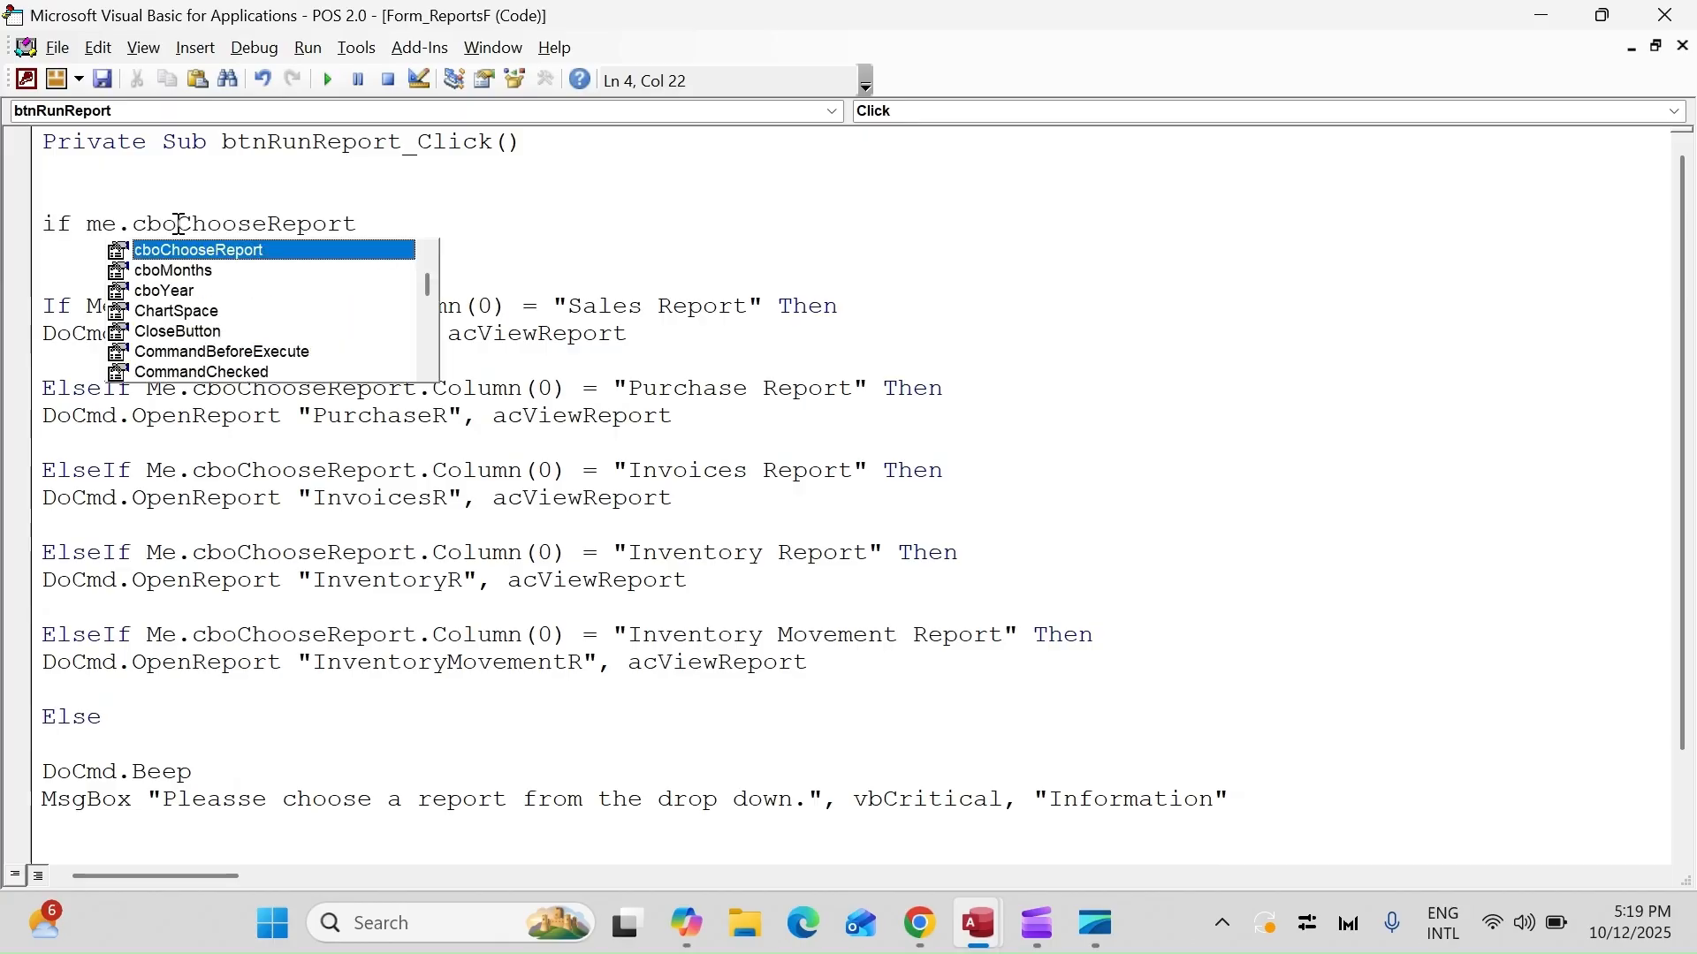
{"action": "left_click", "coordinate": [93, 224]}
{"action": "type", "text": "i"}
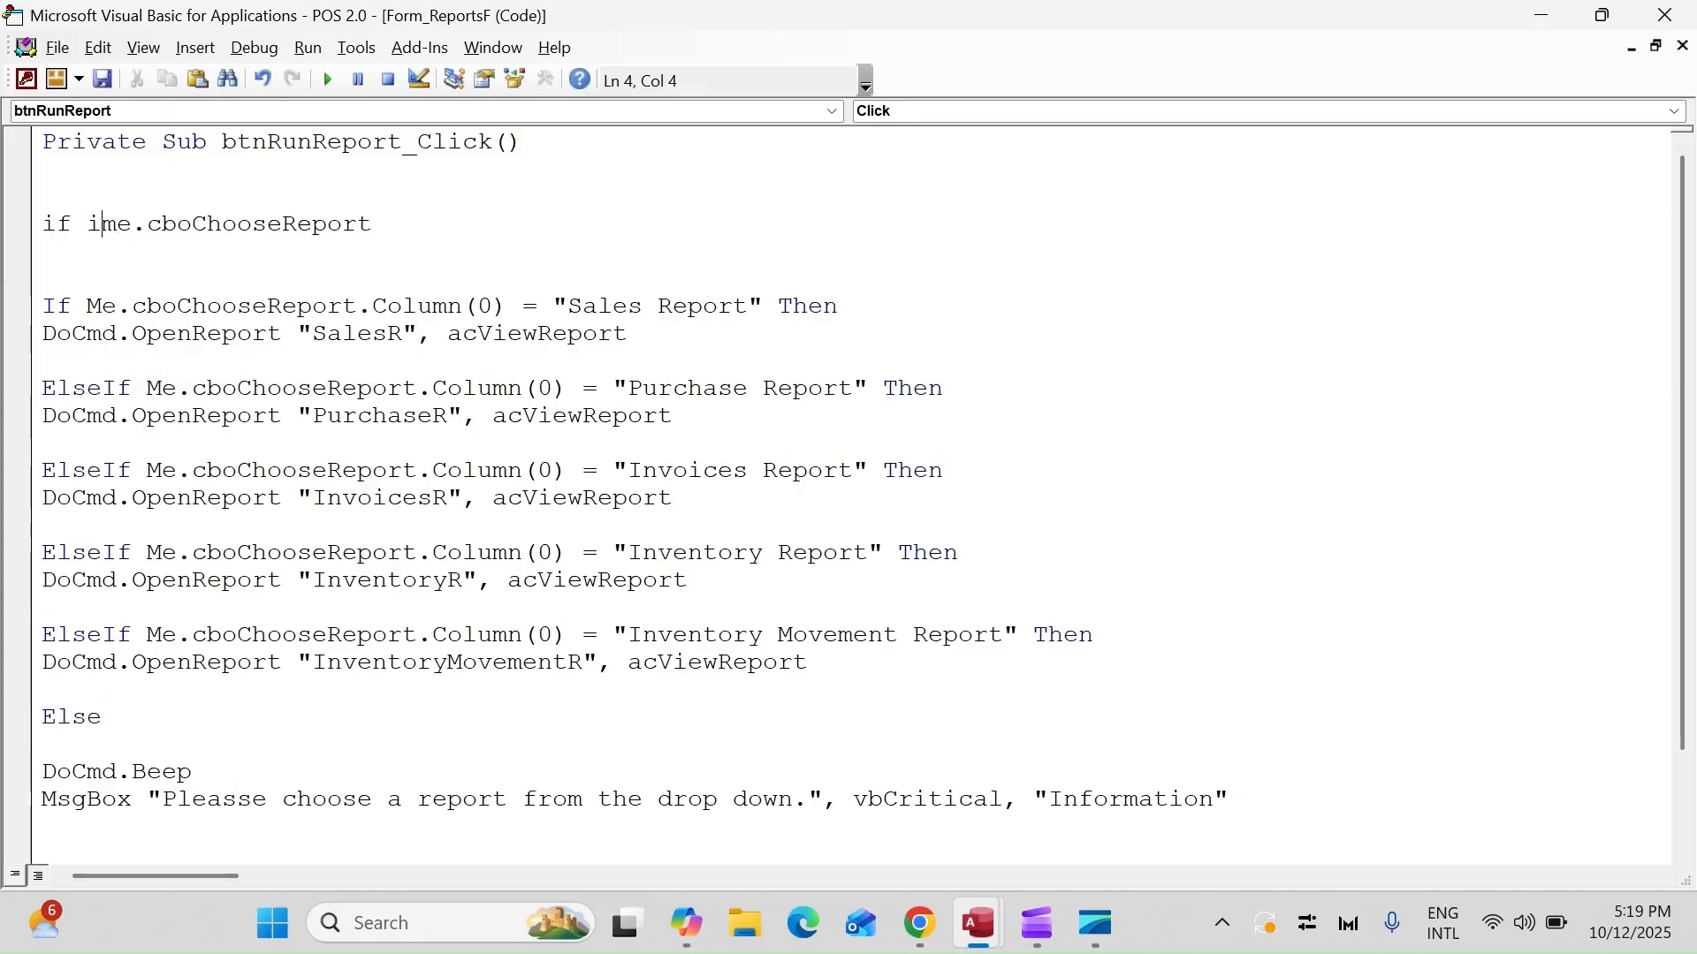
{"action": "type", "text": "snull)"}
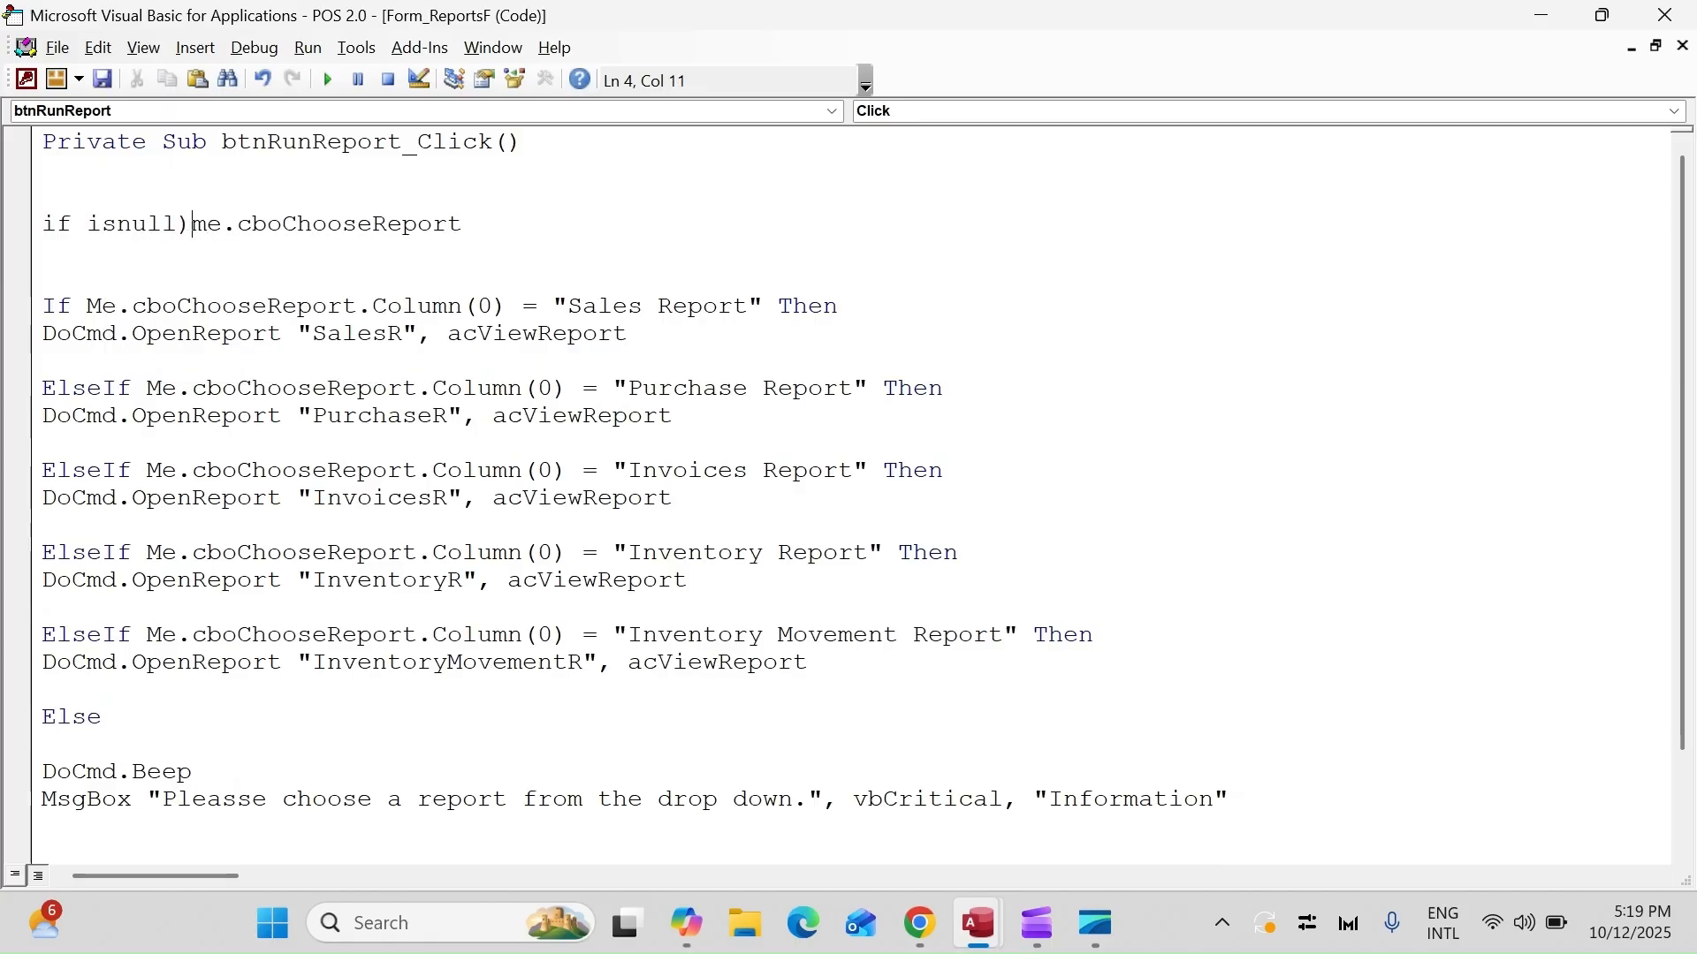
{"action": "key", "text": "BackSpace"}
{"action": "type", "text": "("}
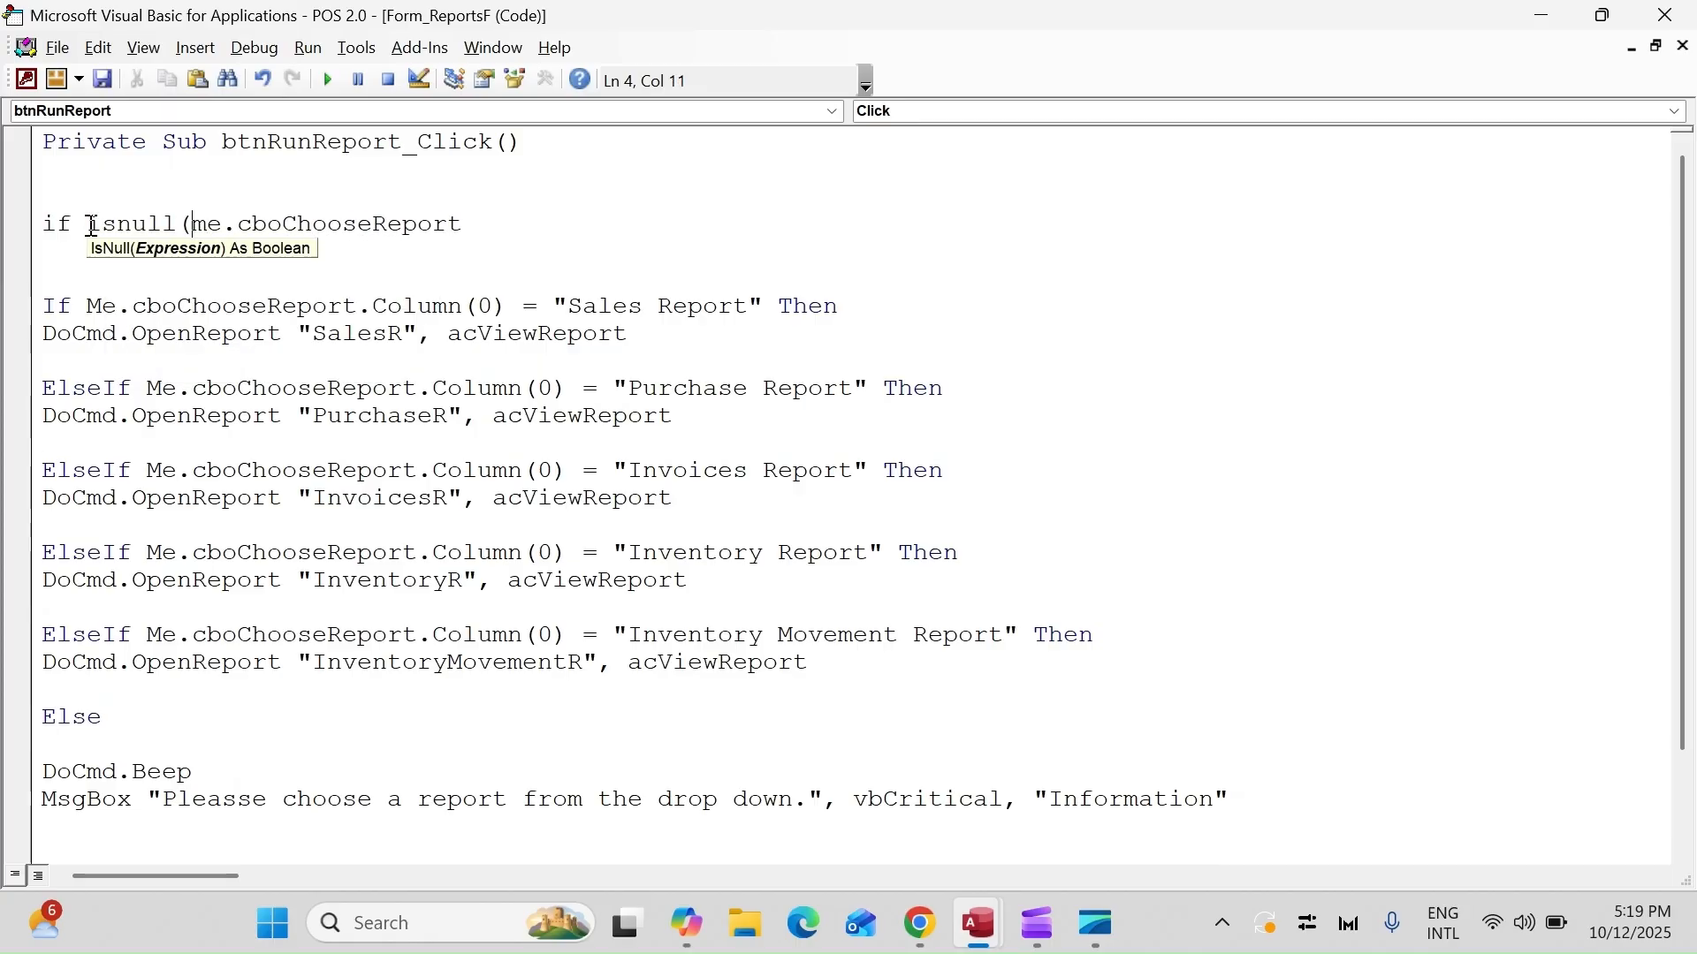
- Extend the IsNull condition with .Column(0) and finish the line with =true then
{"action": "left_click", "coordinate": [545, 212]}
{"action": "type", "text": ".cboChooseReport.Co"}
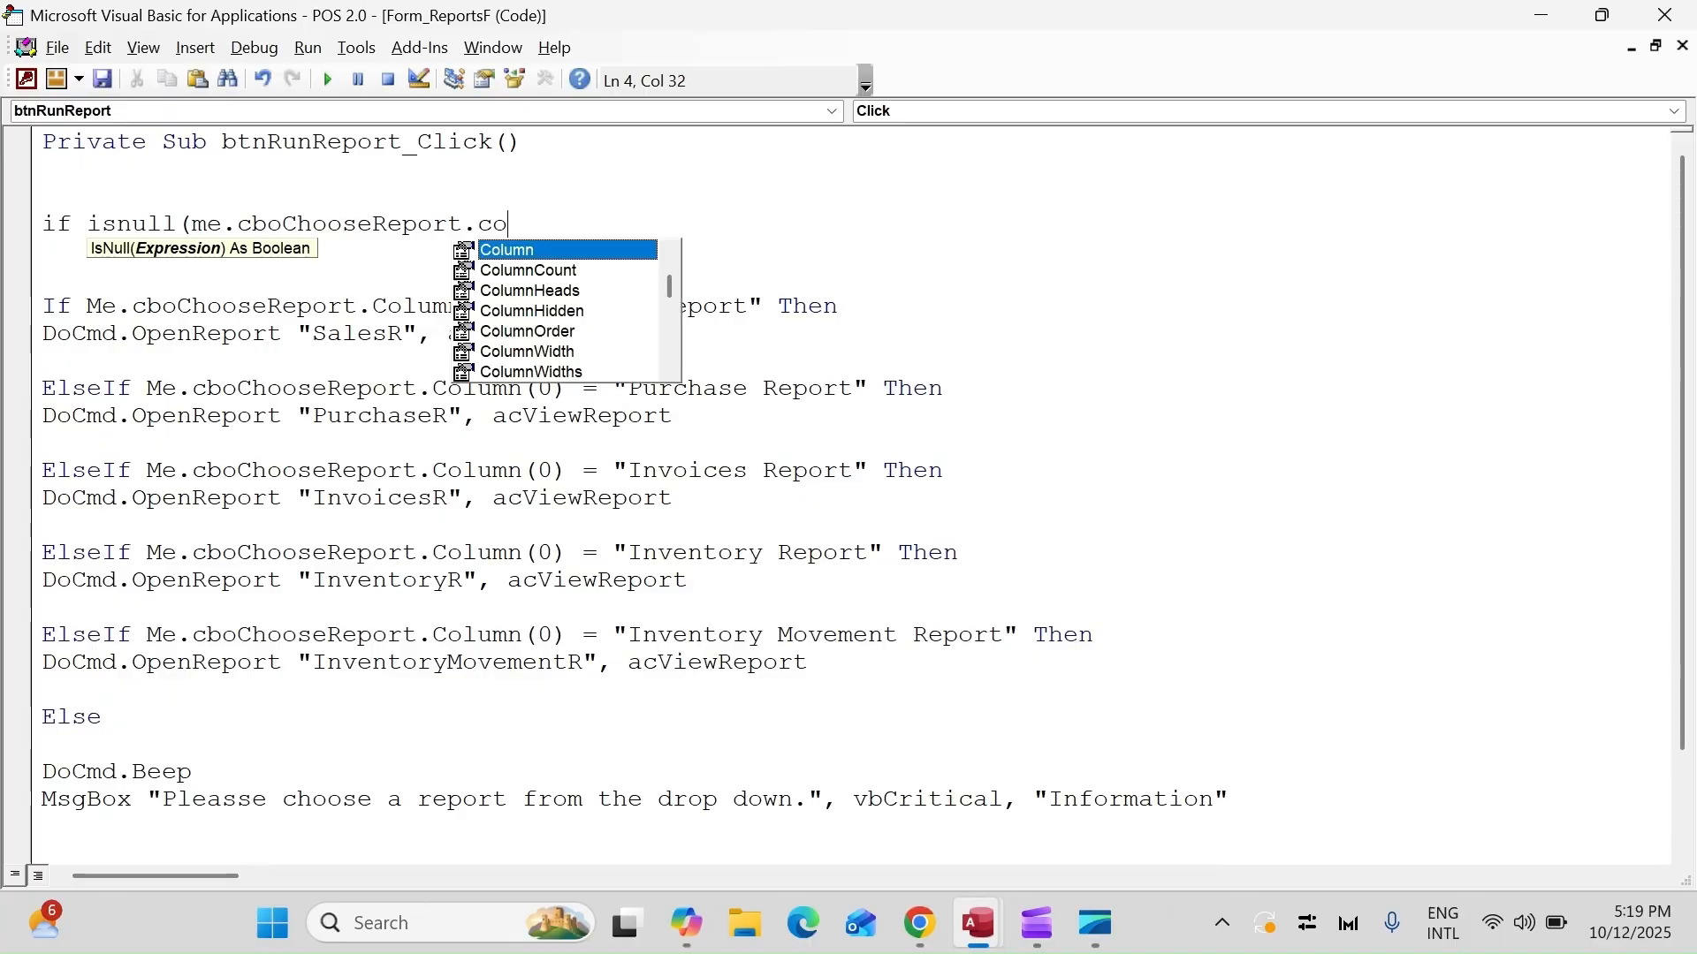
{"action": "type", "text": "lumn(0) =true then"}
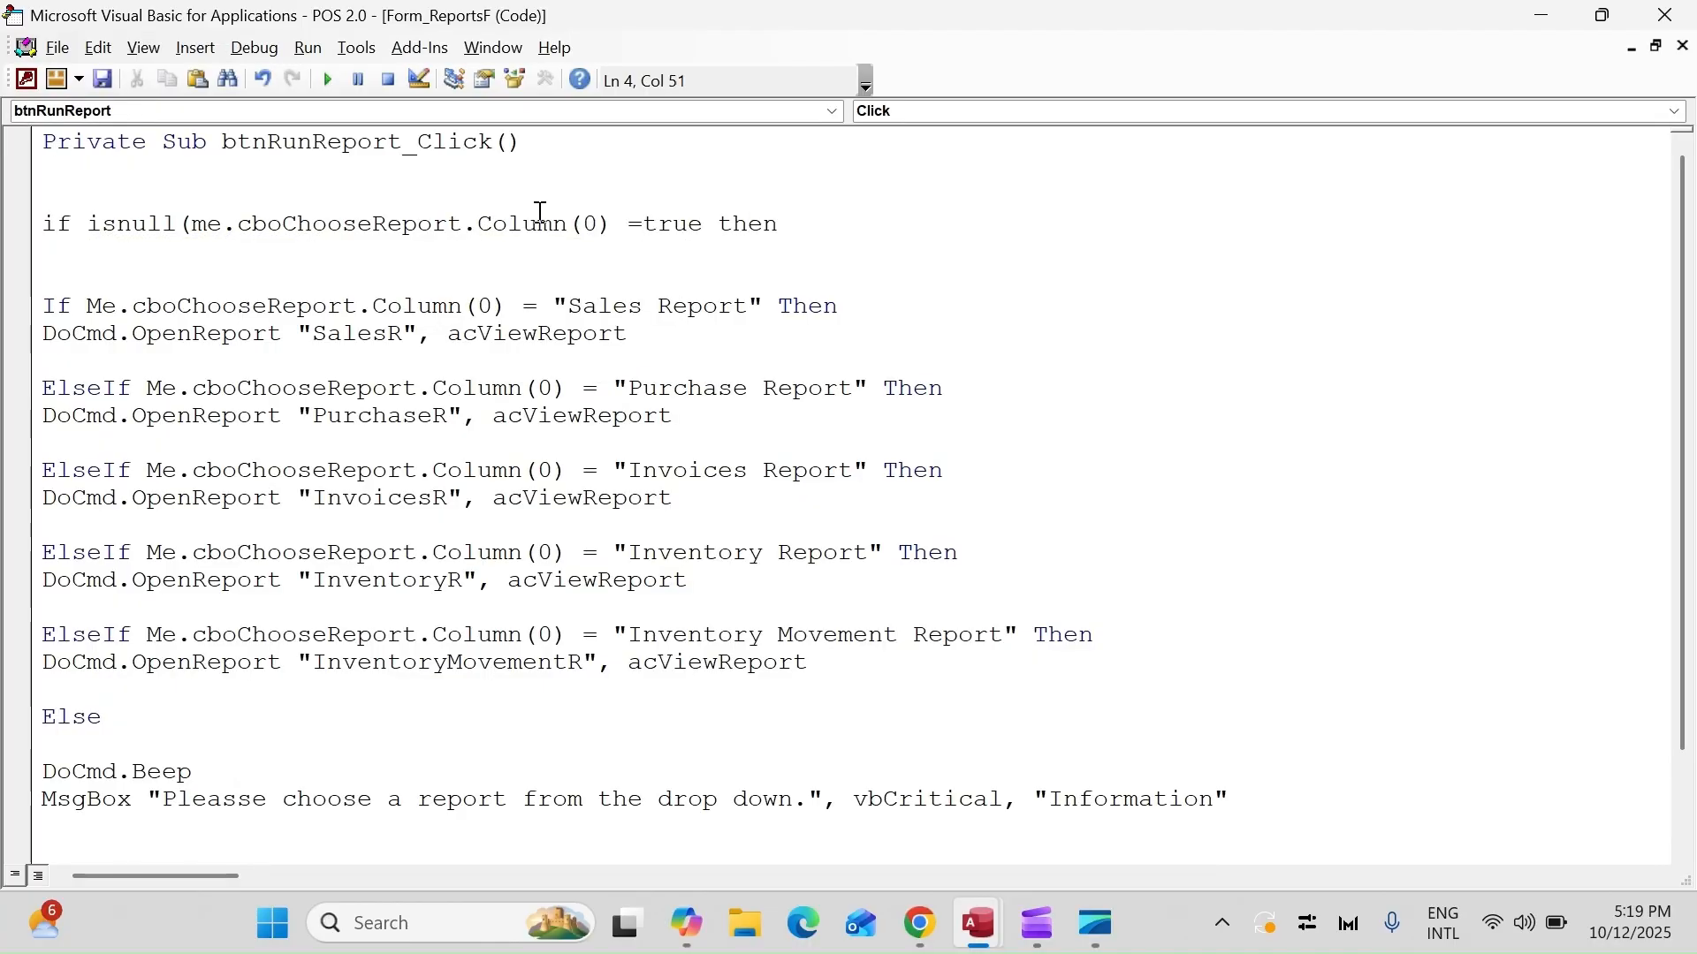
{"action": "key", "text": "BackSpace"}
{"action": "key", "text": "Return"}
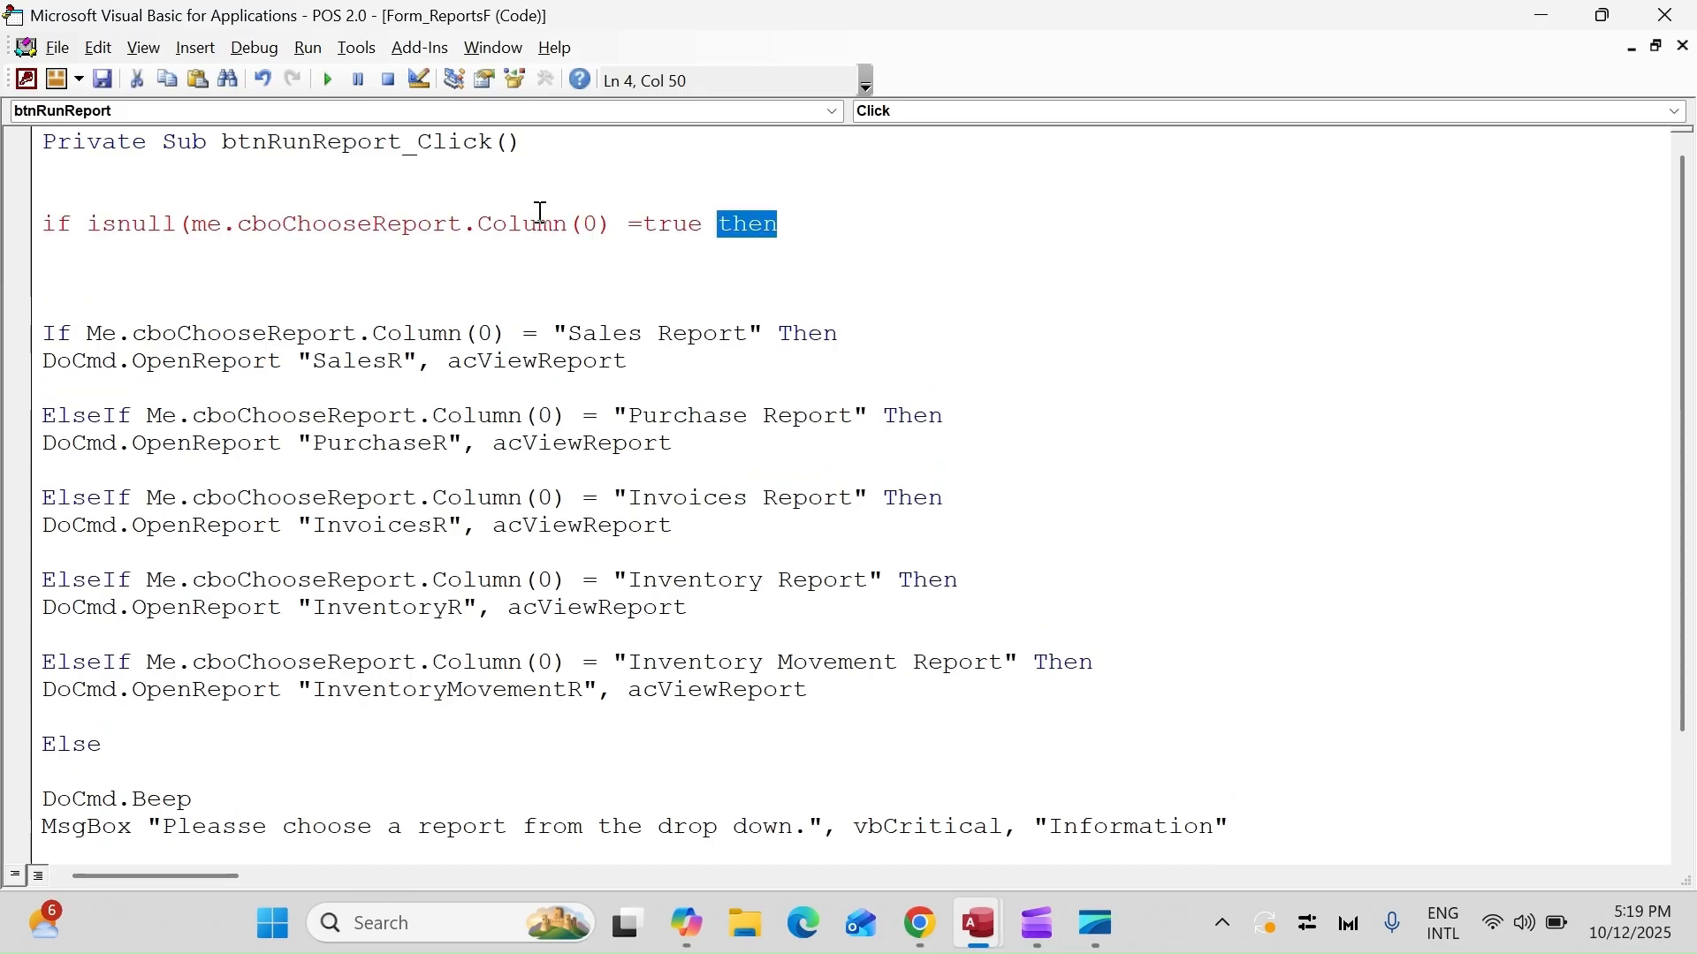
- Compare the IsNull expression with "" instead of true, and add its missing closing parenthesis after Column(0)
{"action": "double_click", "coordinate": [669, 223]}
{"action": "type", "text": "\"\""}
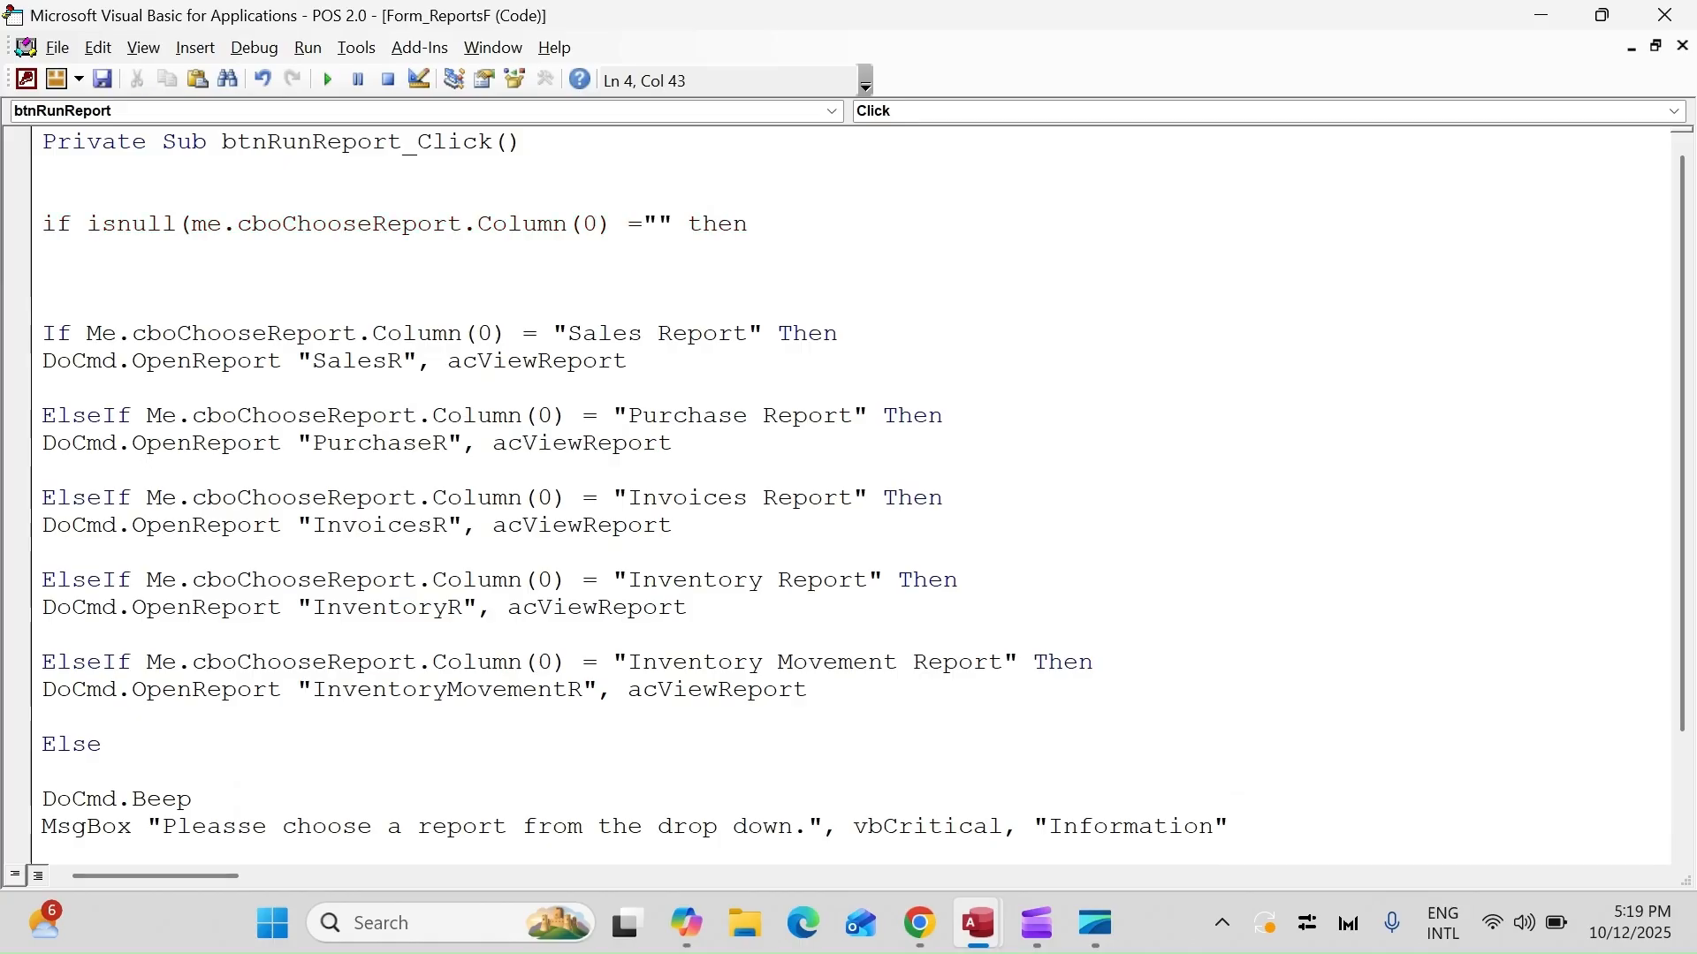
{"action": "key", "text": "Down"}
{"action": "key", "text": "Return"}
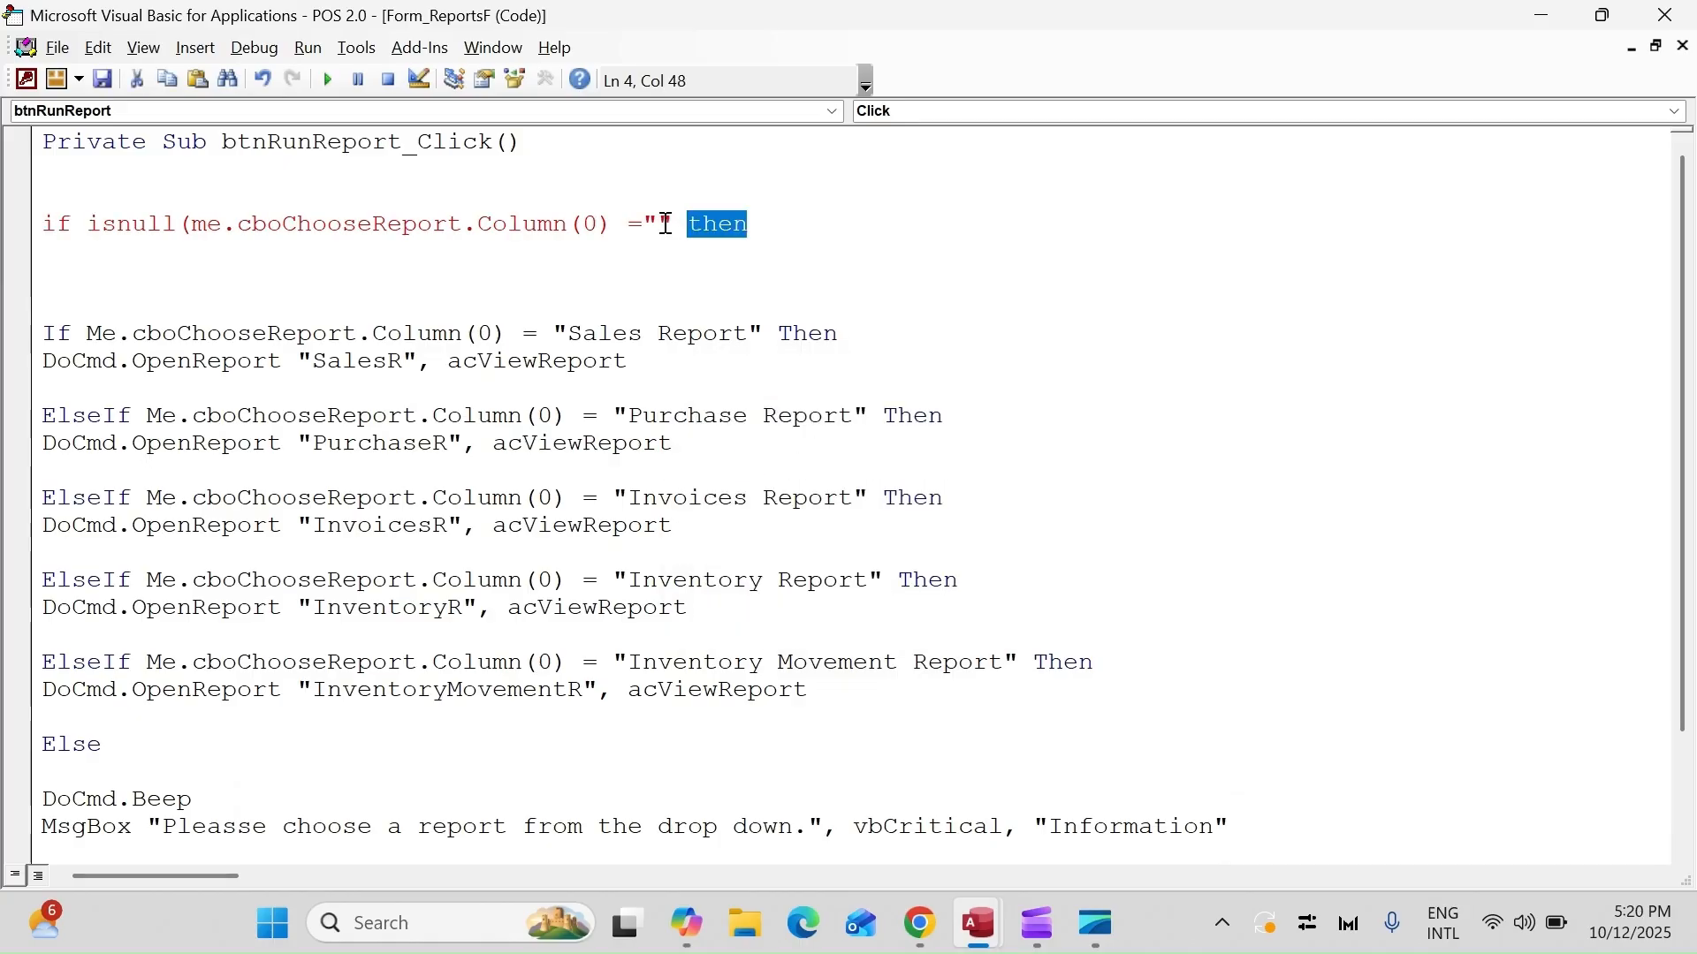
{"action": "left_click", "coordinate": [615, 225]}
{"action": "type", "text": ")"}
{"action": "key", "text": "Down"}
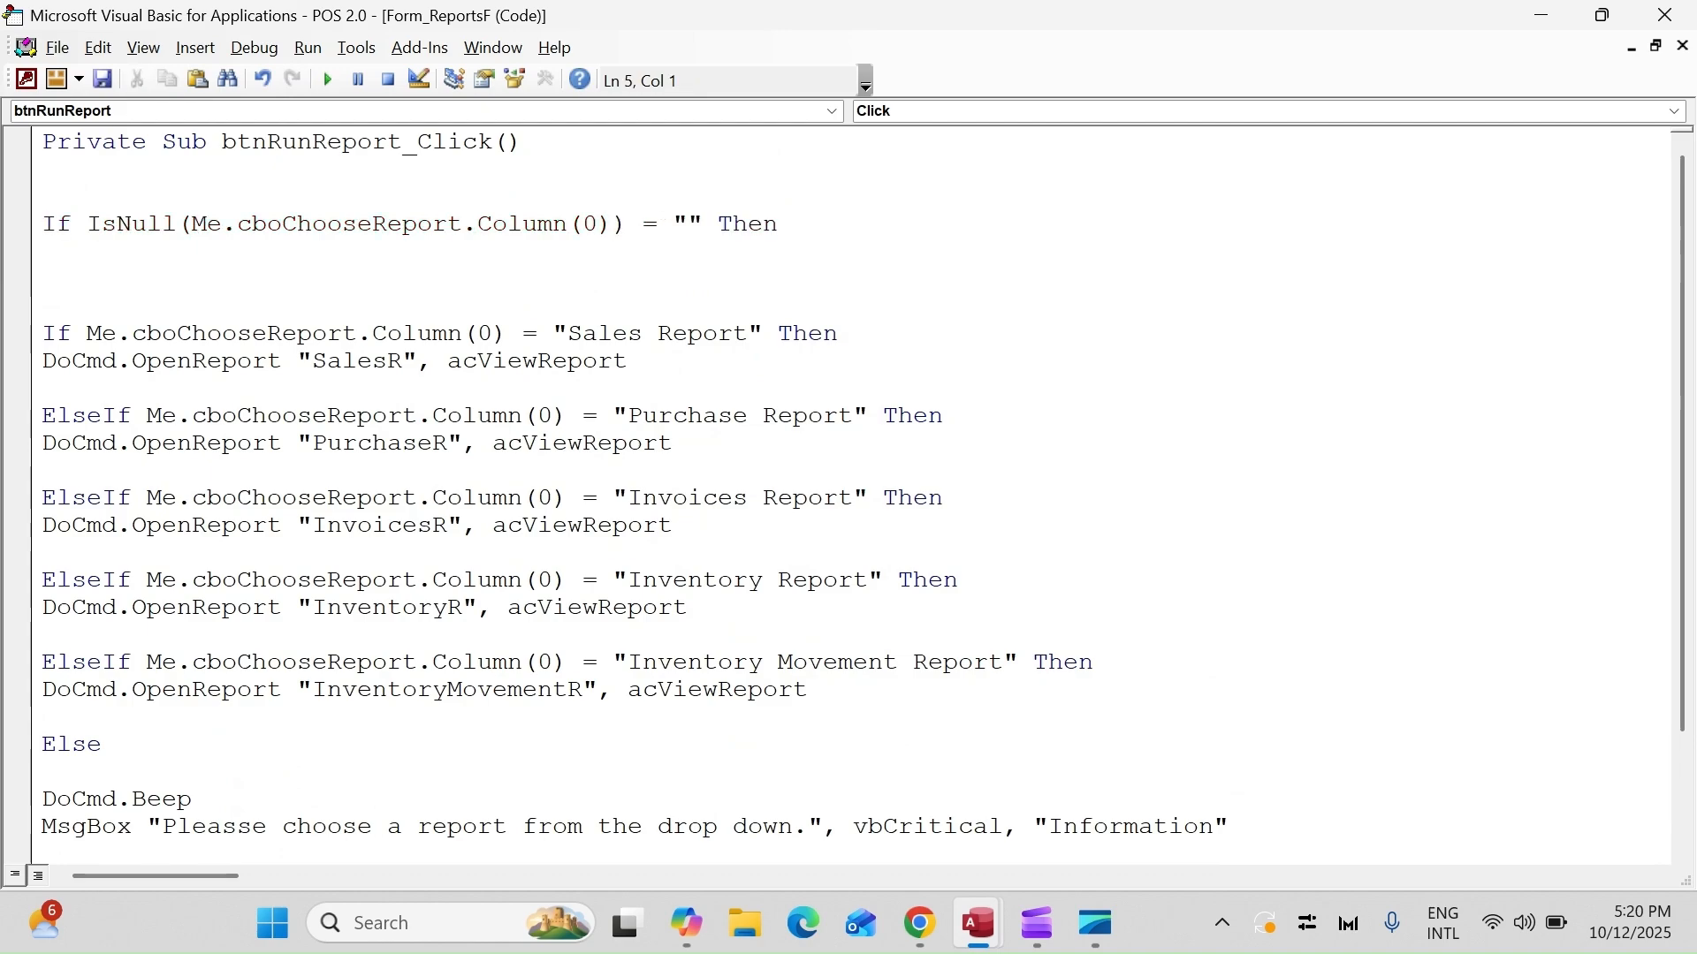
- Add a DoCmd.Beep line directly below the IsNull condition
{"action": "type", "text": "docmd."}
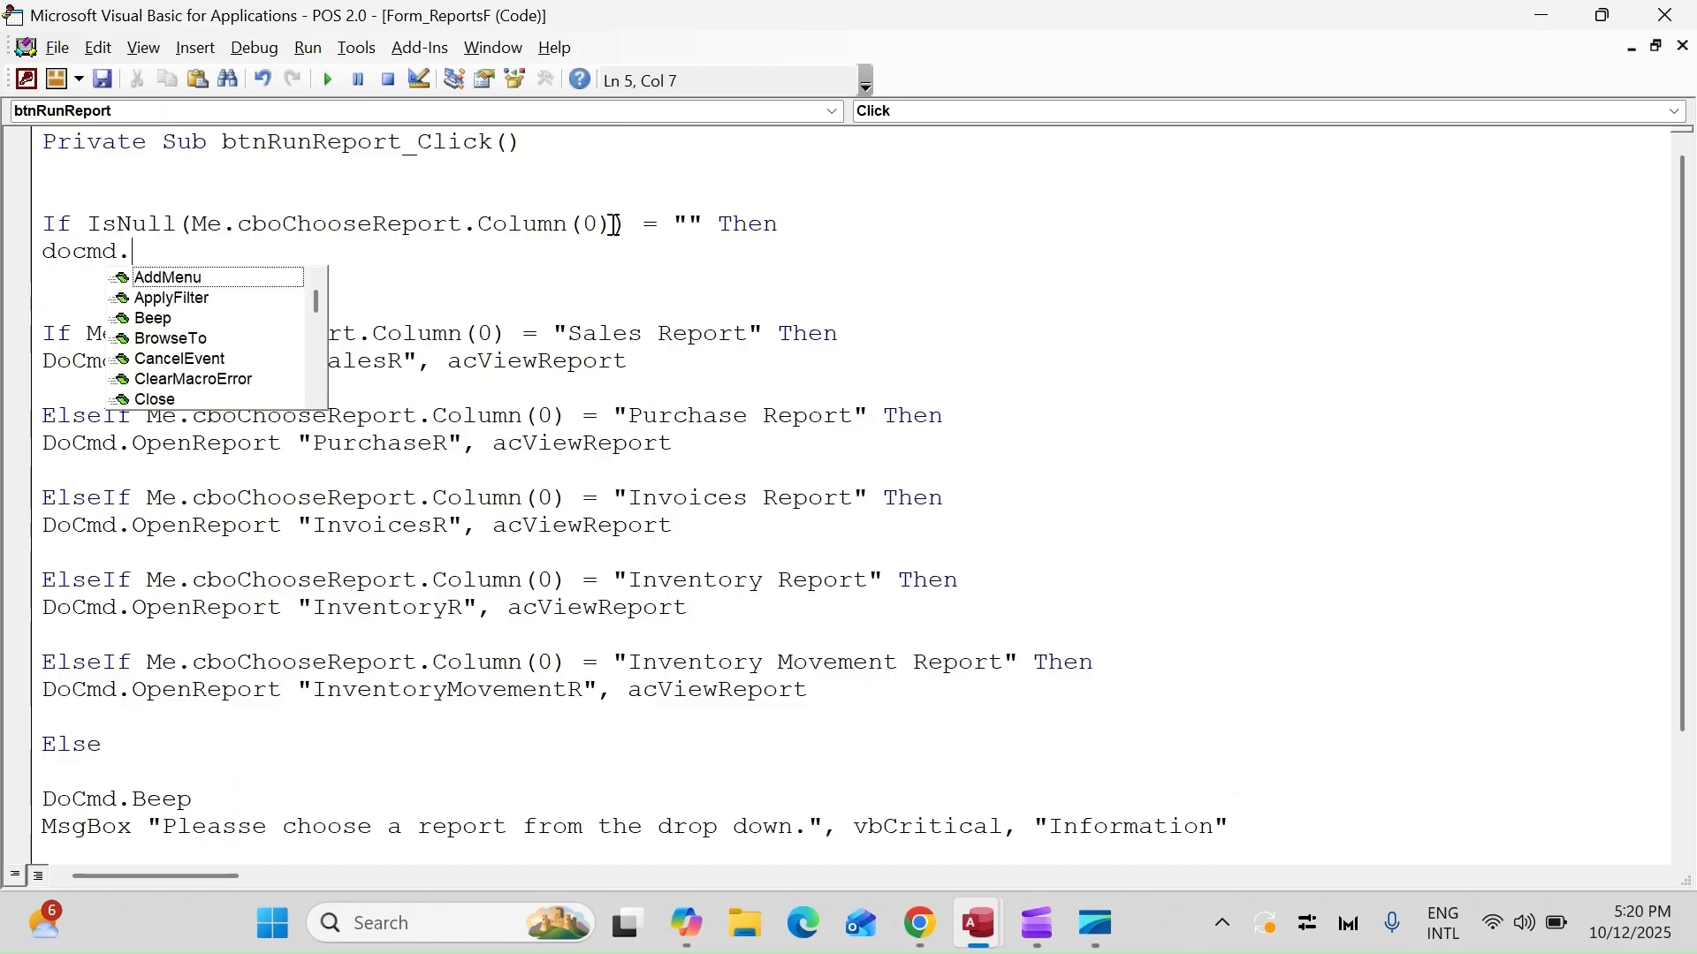
{"action": "type", "text": "beep"}
{"action": "key", "text": "Return"}
- Add a MsgBox below the new DoCmd.Beep with the prompt "Please choose thr report from the drop down manu."
{"action": "type", "text": "msgbox \"Ple\""}
{"action": "key", "text": "Left"}
{"action": "type", "text": "Please choose thre p"}
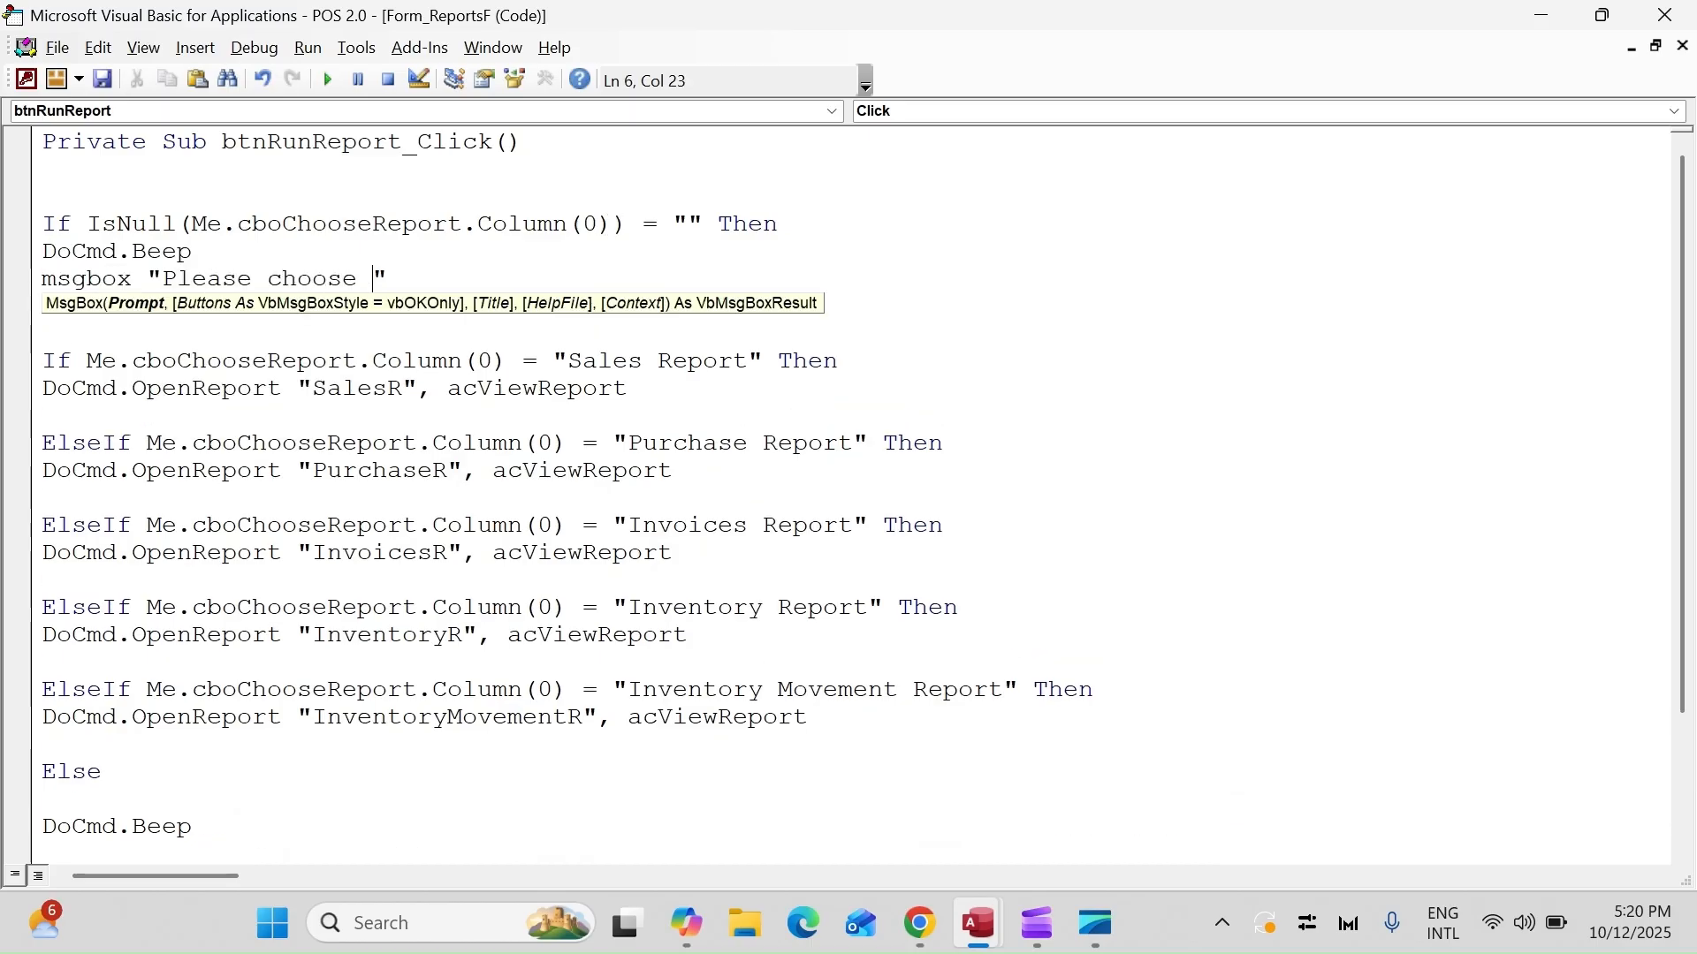
{"action": "type", "text": "ort f"}
{"action": "key", "text": "BackSpace"}
{"action": "key", "text": "BackSpace"}
{"action": "key", "text": "BackSpace"}
{"action": "key", "text": "BackSpace"}
{"action": "key", "text": "BackSpace"}
{"action": "key", "text": "BackSpace"}
{"action": "key", "text": "BackSpace"}
{"action": "key", "text": "BackSpace"}
{"action": "type", "text": "re"}
{"action": "type", "text": "port f"}
{"action": "type", "text": "rom the "}
{"action": "type", "text": "drop down "}
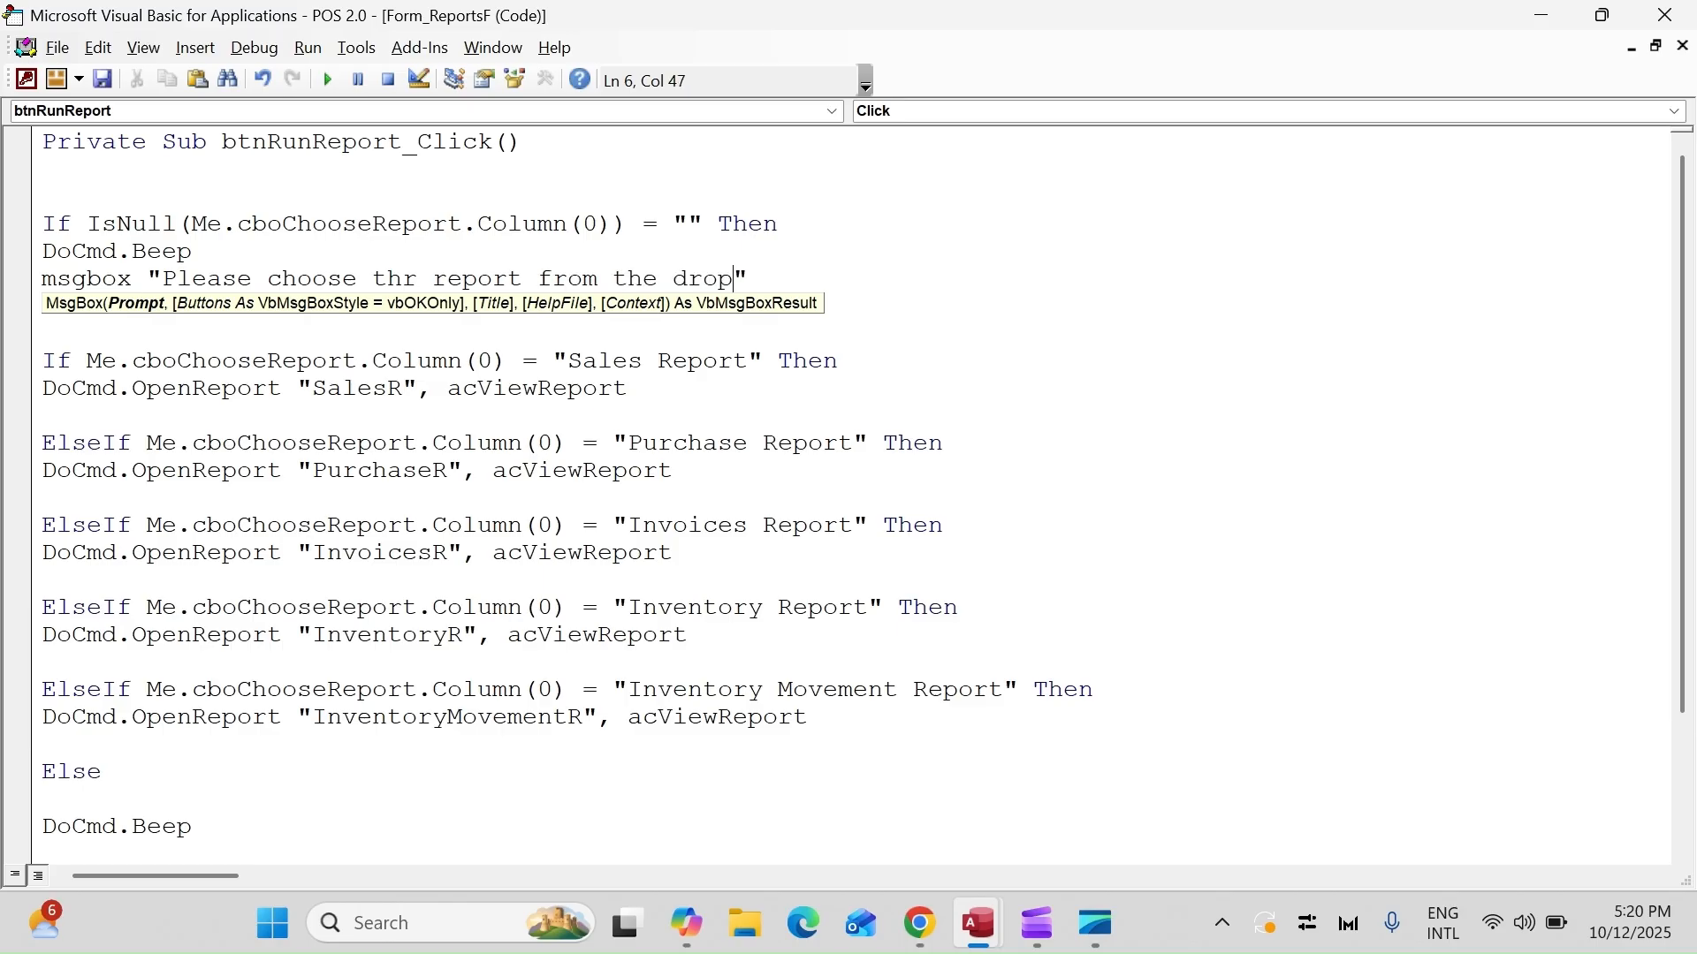
{"action": "type", "text": "manu."}
{"action": "key", "text": "Return"}
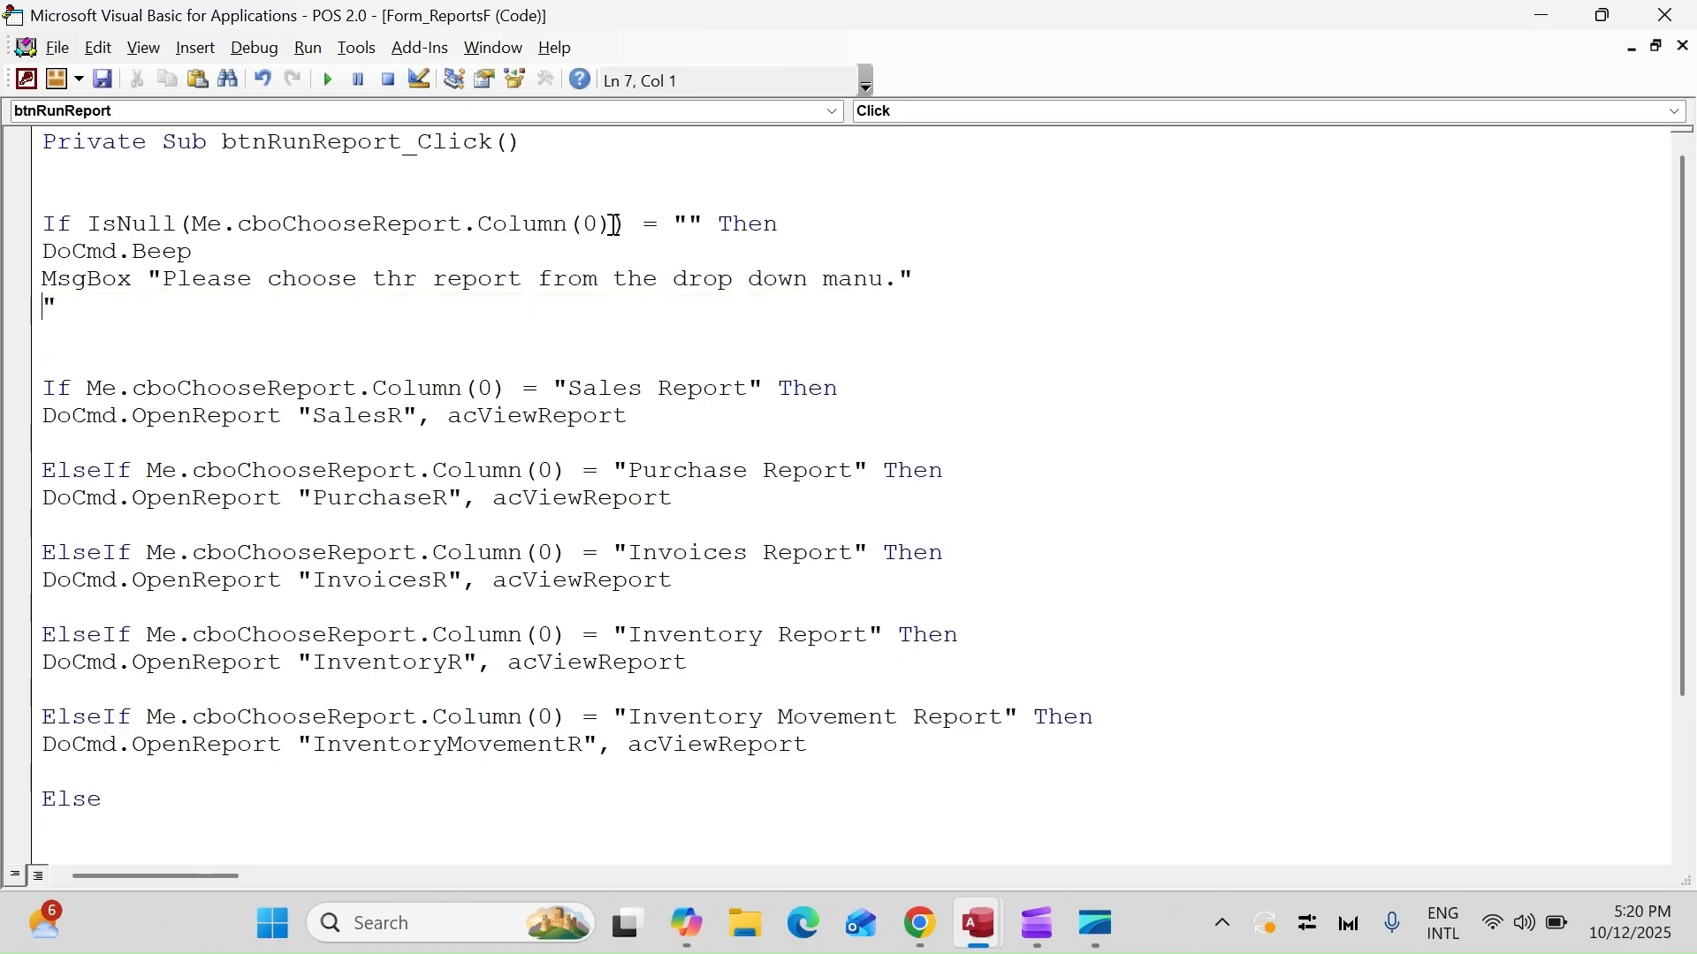
{"action": "key", "text": "BackSpace"}
{"action": "key", "text": "End"}
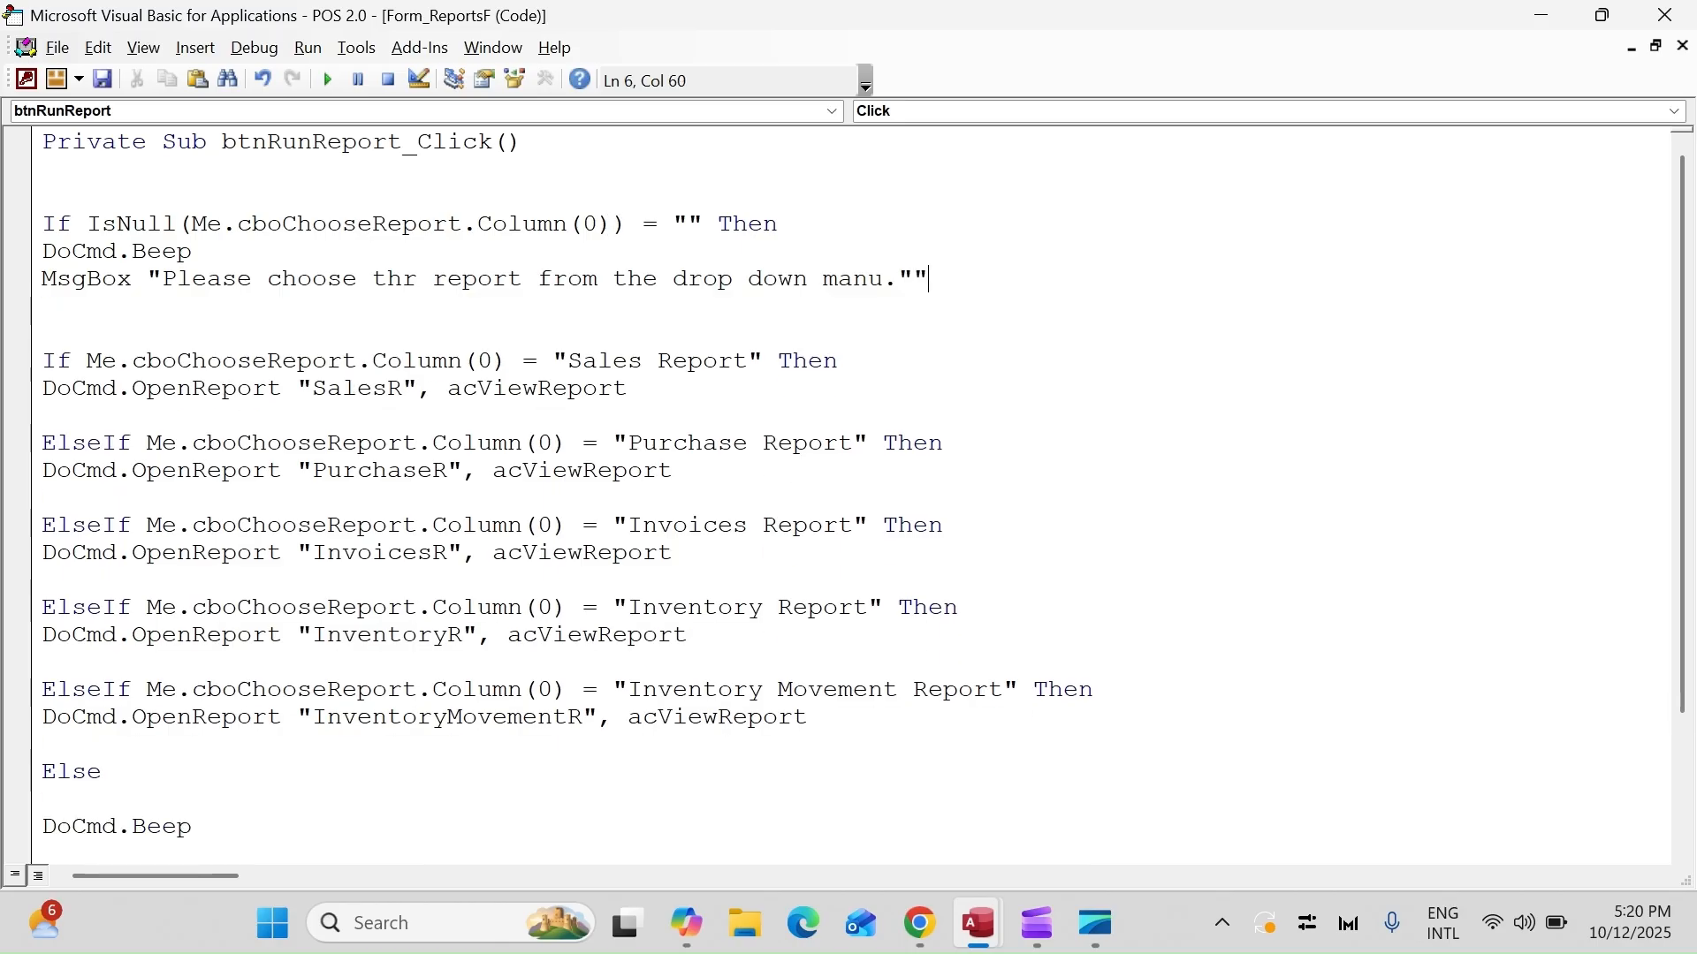
{"action": "type", "text": "\""}
{"action": "key", "text": "Return"}
- Add the line Me.cboChooseReport.SetFocus below the new MsgBox statement
{"action": "type", "text": "me."}
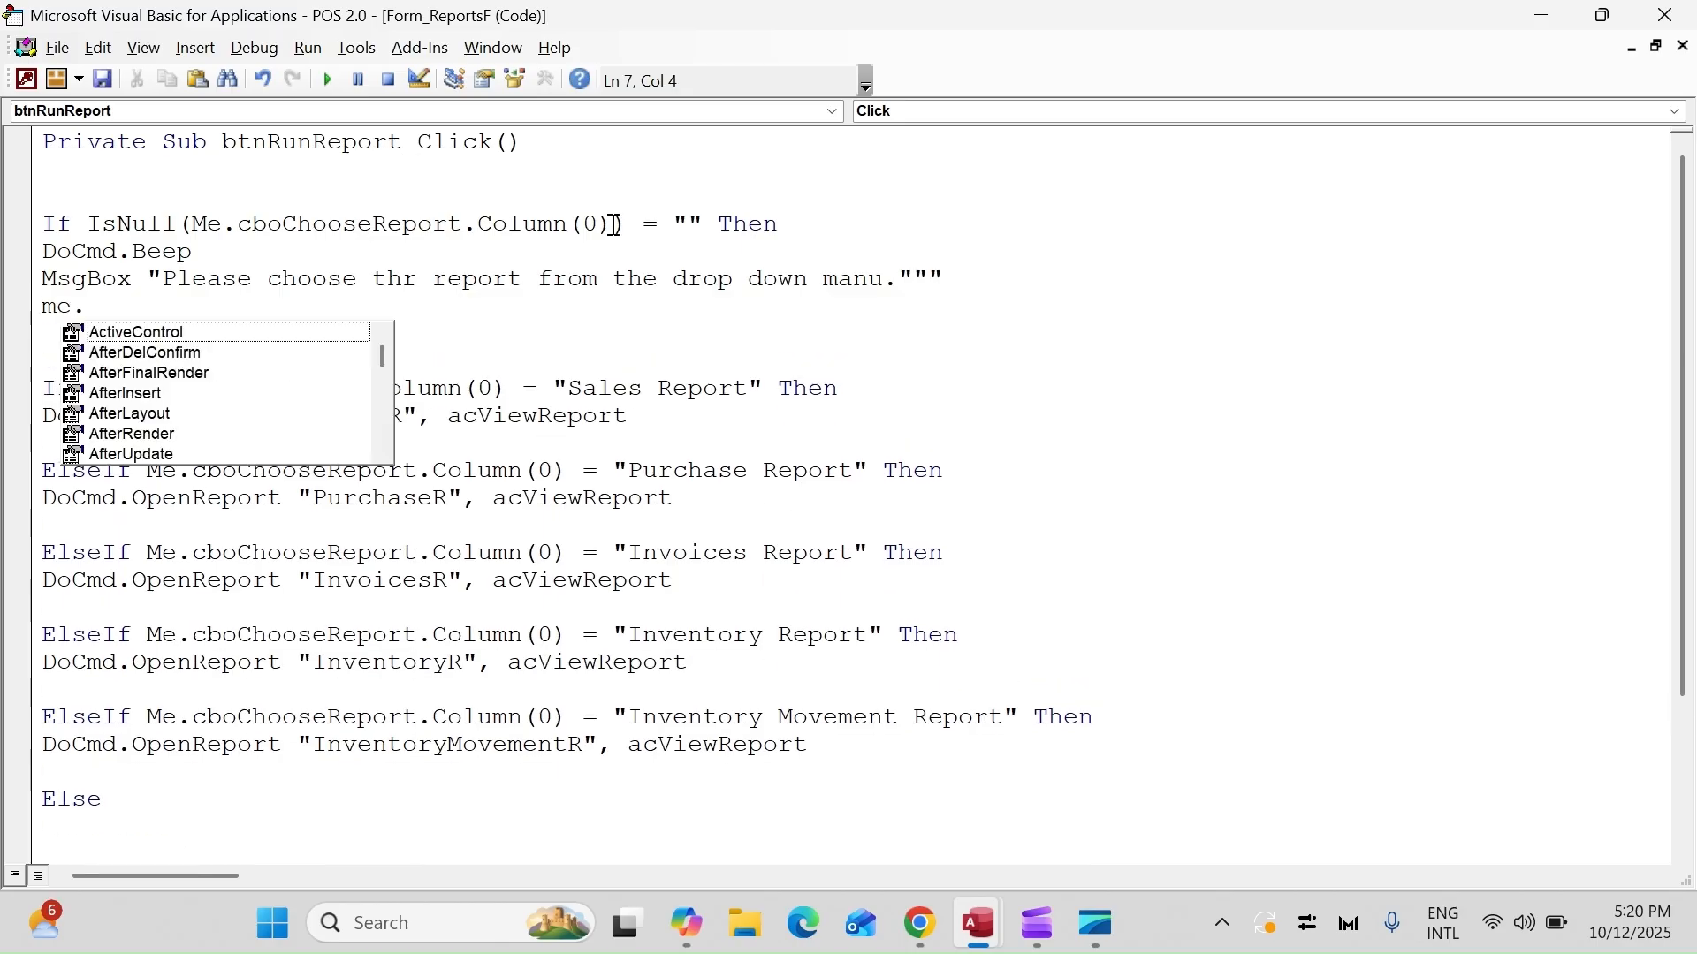
{"action": "type", "text": "cho"}
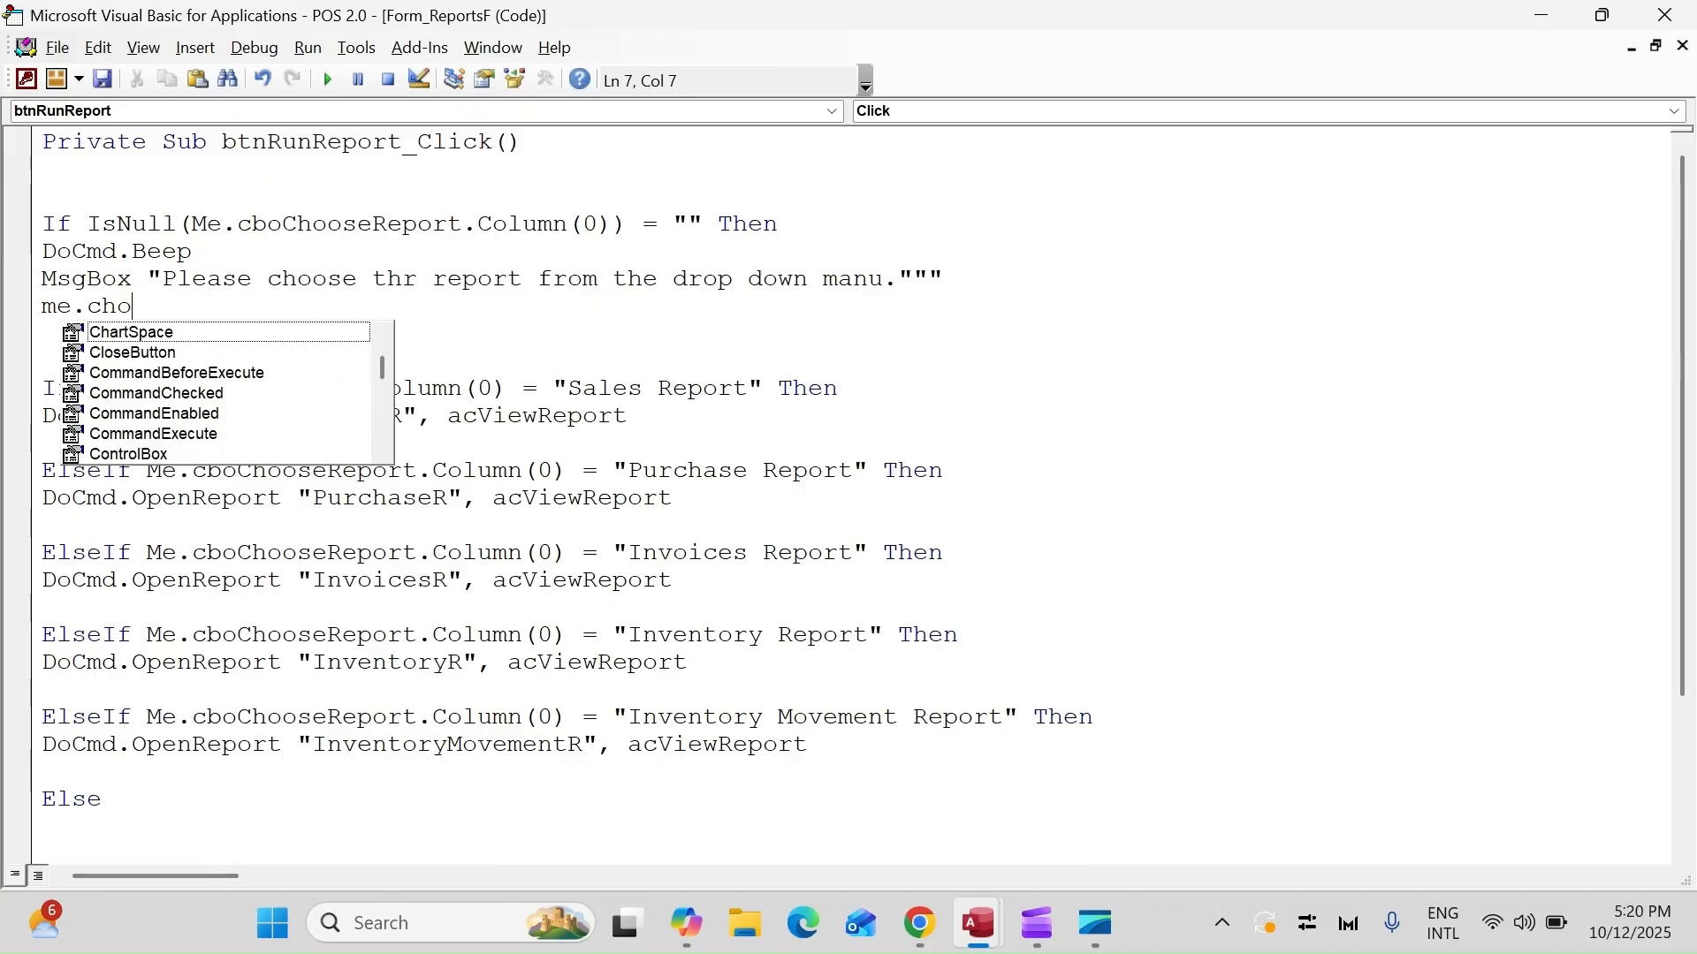
{"action": "key", "text": "BackSpace"}
{"action": "key", "text": "BackSpace"}
{"action": "type", "text": "bo"}
{"action": "key", "text": "Tab"}
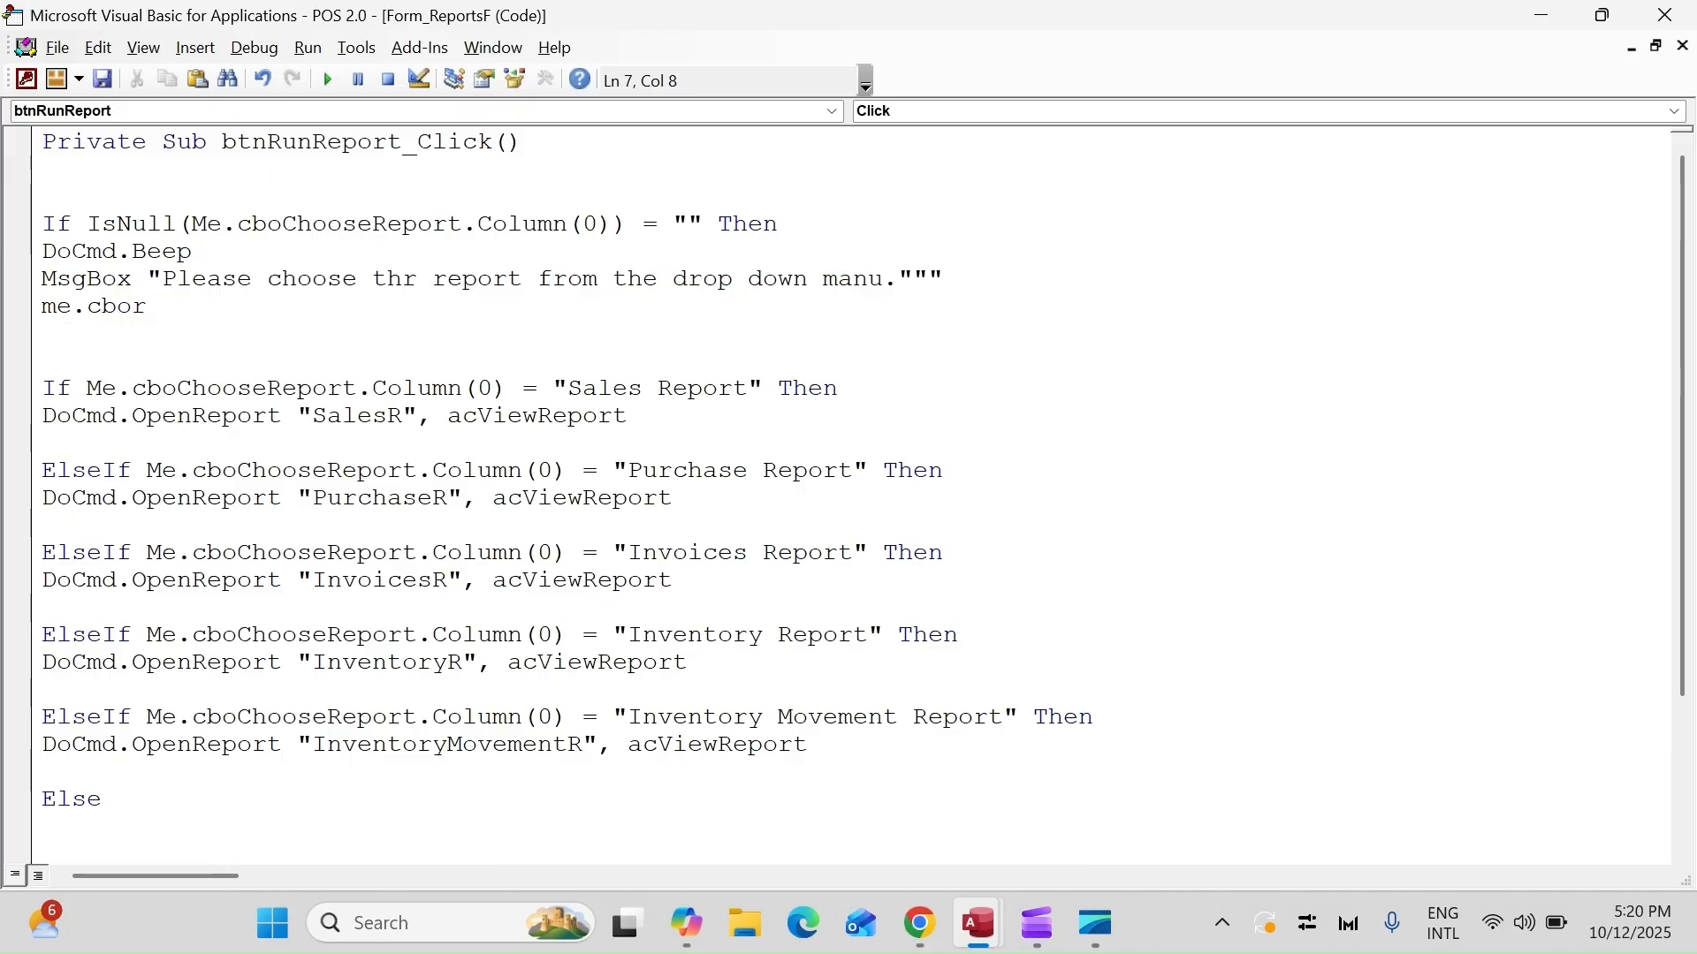
{"action": "type", "text": ".se"}
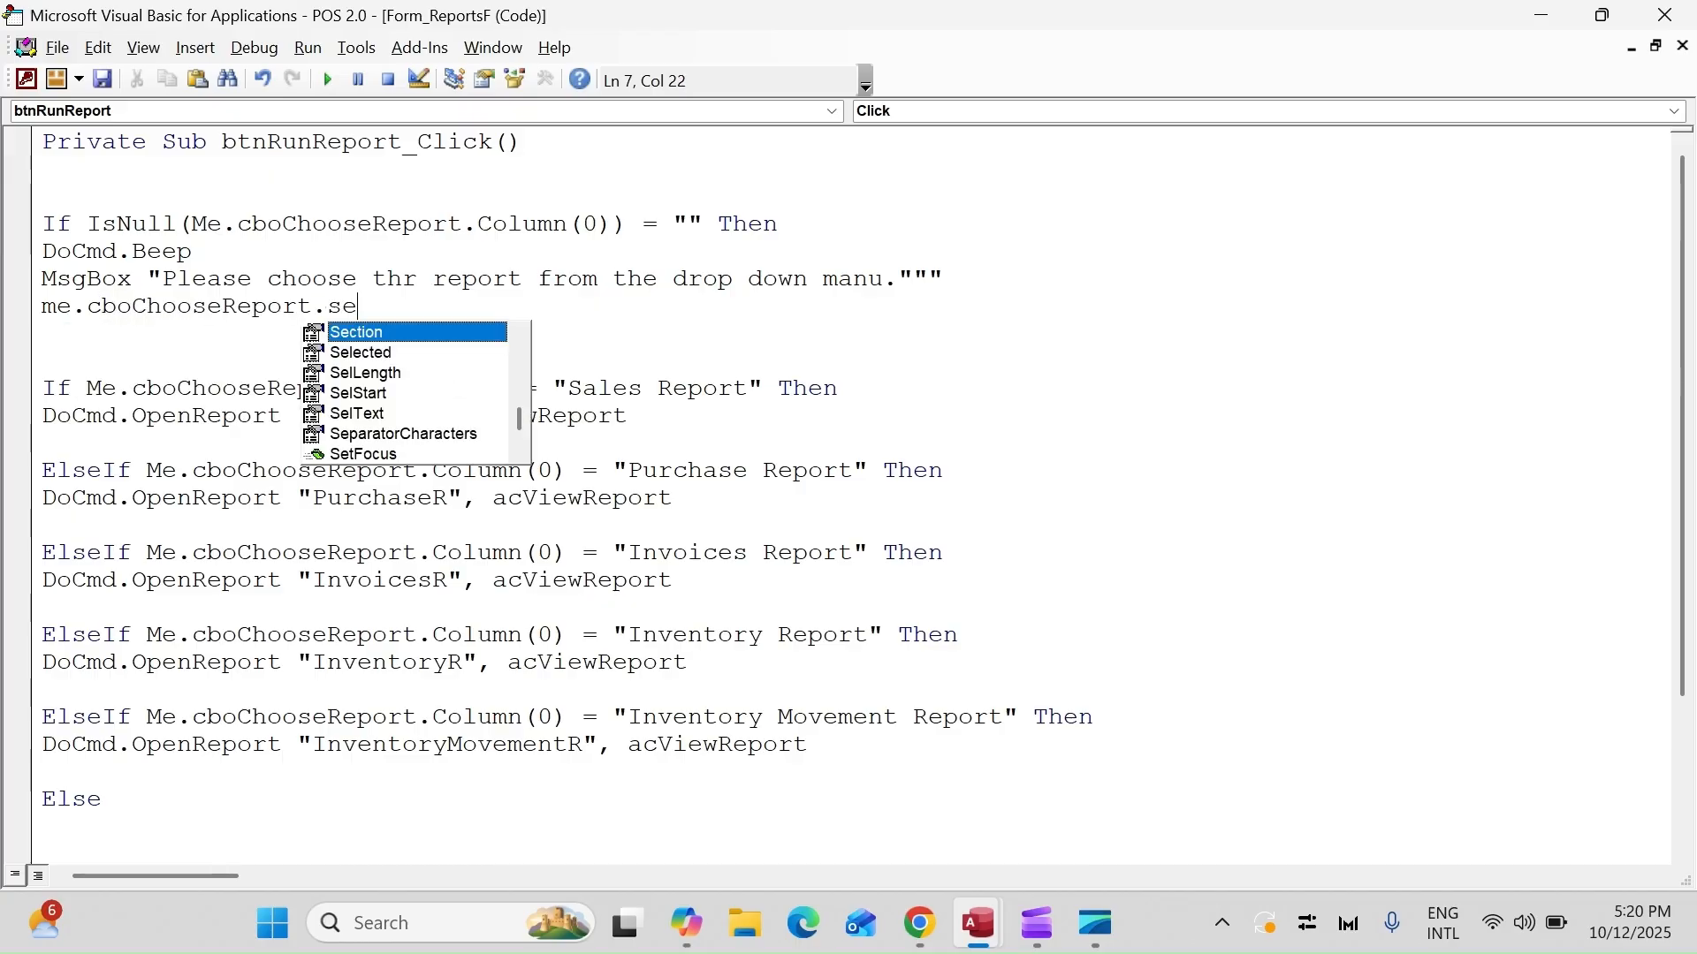
{"action": "key", "text": "Down"}
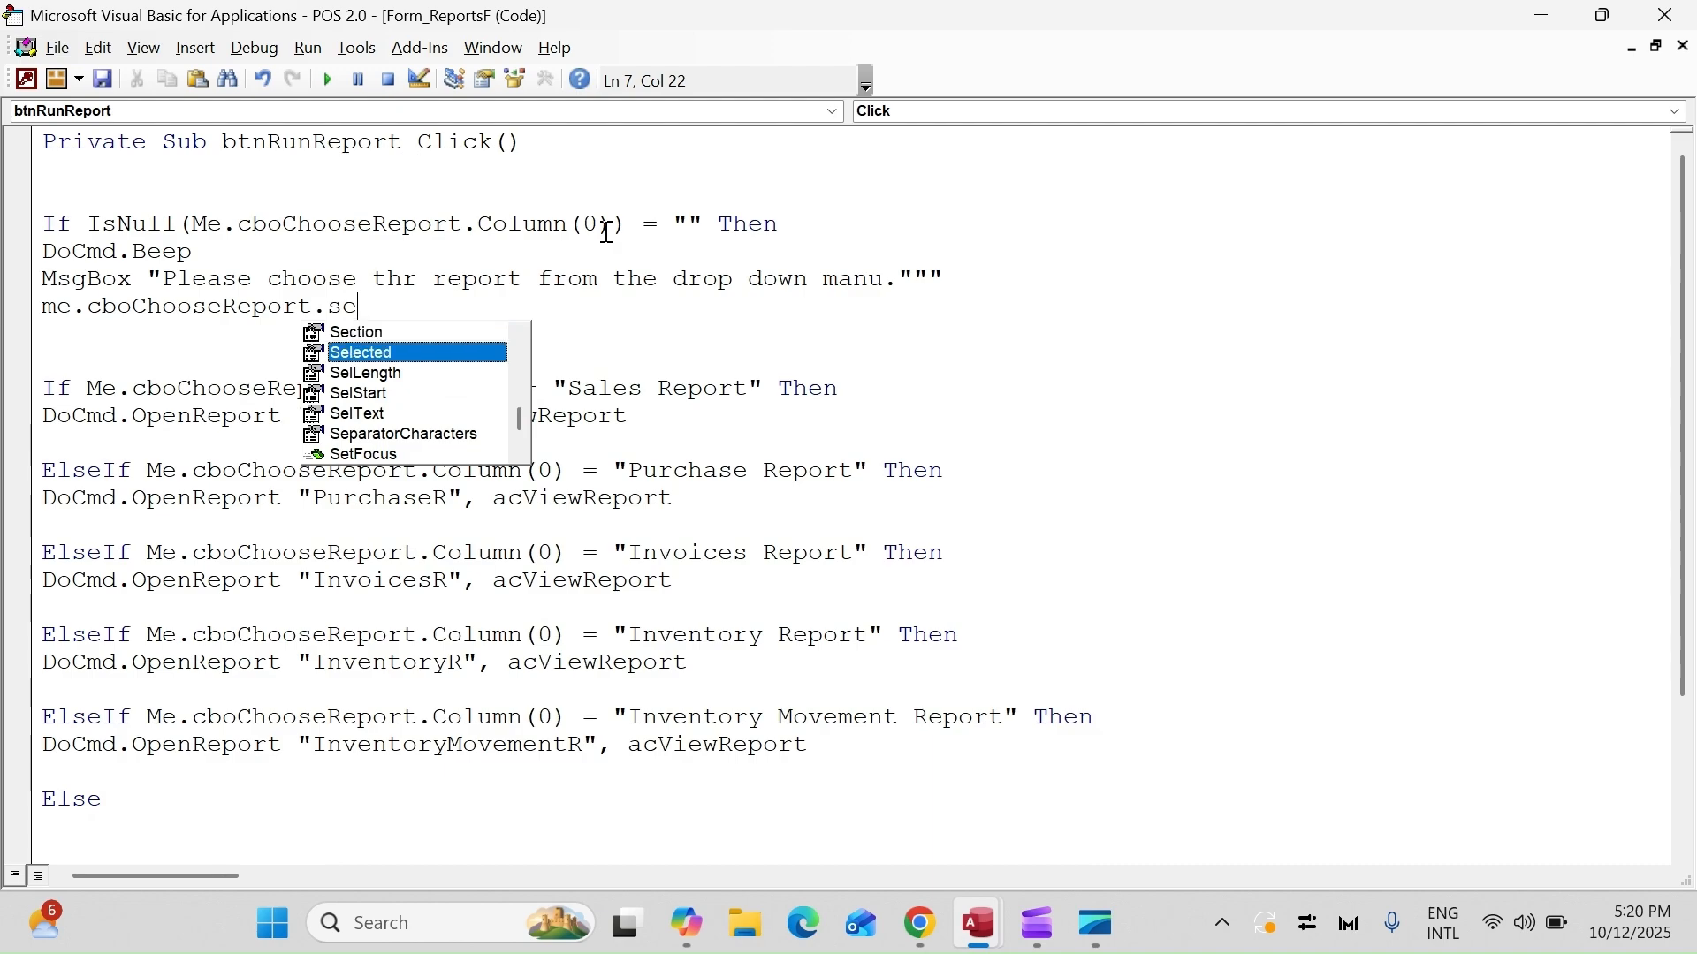
{"action": "key", "text": "Down"}
{"action": "key", "text": "Down"}
{"action": "key", "text": "Down"}
{"action": "key", "text": "Down"}
{"action": "key", "text": "Down"}
{"action": "key", "text": "Tab"}
- Insert an Else line between the SetFocus statement and the Sales Report If statement
{"action": "key", "text": "Down"}
{"action": "key", "text": "Down"}
{"action": "type", "text": "els"}
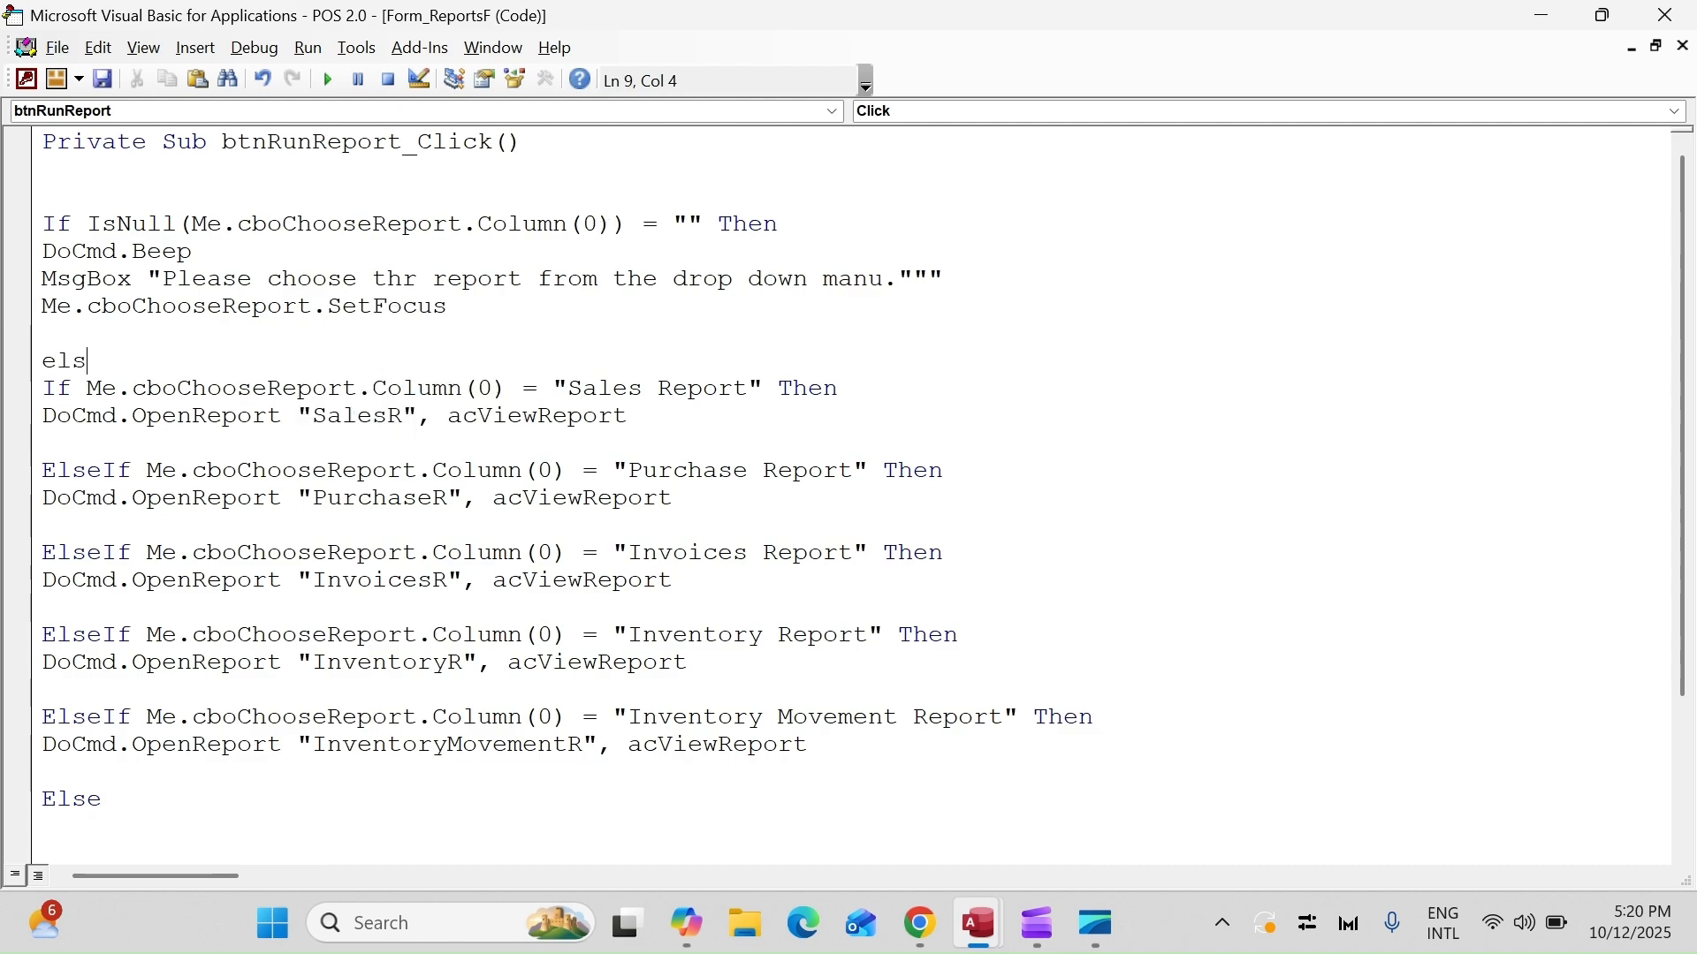
{"action": "type", "text": "e"}
{"action": "key", "text": "Return"}
- Add a second End If before End Sub to close the outer IsNull block
{"action": "key", "text": "Down"}
{"action": "key", "text": "Down"}
{"action": "key", "text": "Down"}
{"action": "key", "text": "Down"}
{"action": "key", "text": "Down"}
{"action": "key", "text": "Down"}
{"action": "key", "text": "Down"}
{"action": "key", "text": "Down"}
{"action": "key", "text": "Down"}
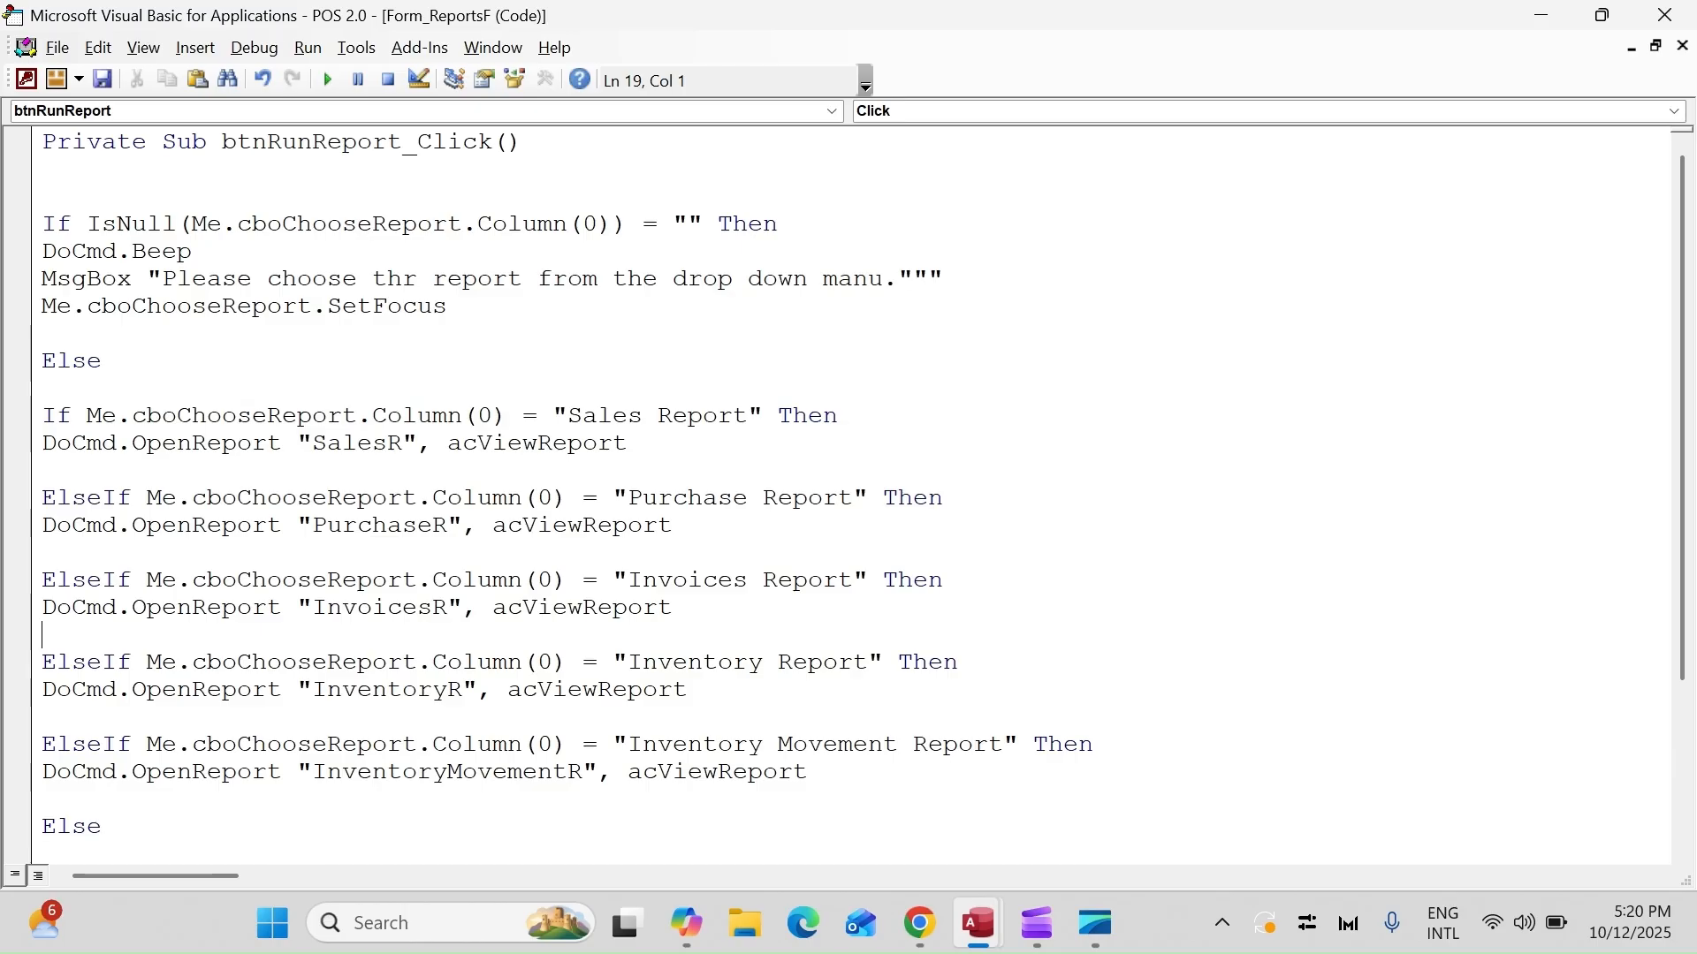
{"action": "key", "text": "Down"}
{"action": "key", "text": "Down"}
{"action": "key", "text": "Down"}
{"action": "key", "text": "Down"}
{"action": "key", "text": "Down"}
{"action": "key", "text": "Down"}
{"action": "key", "text": "Down"}
{"action": "key", "text": "Down"}
{"action": "key", "text": "Down"}
{"action": "key", "text": "Down"}
{"action": "key", "text": "Down"}
{"action": "key", "text": "Down"}
{"action": "key", "text": "Down"}
{"action": "type", "text": "endif"}
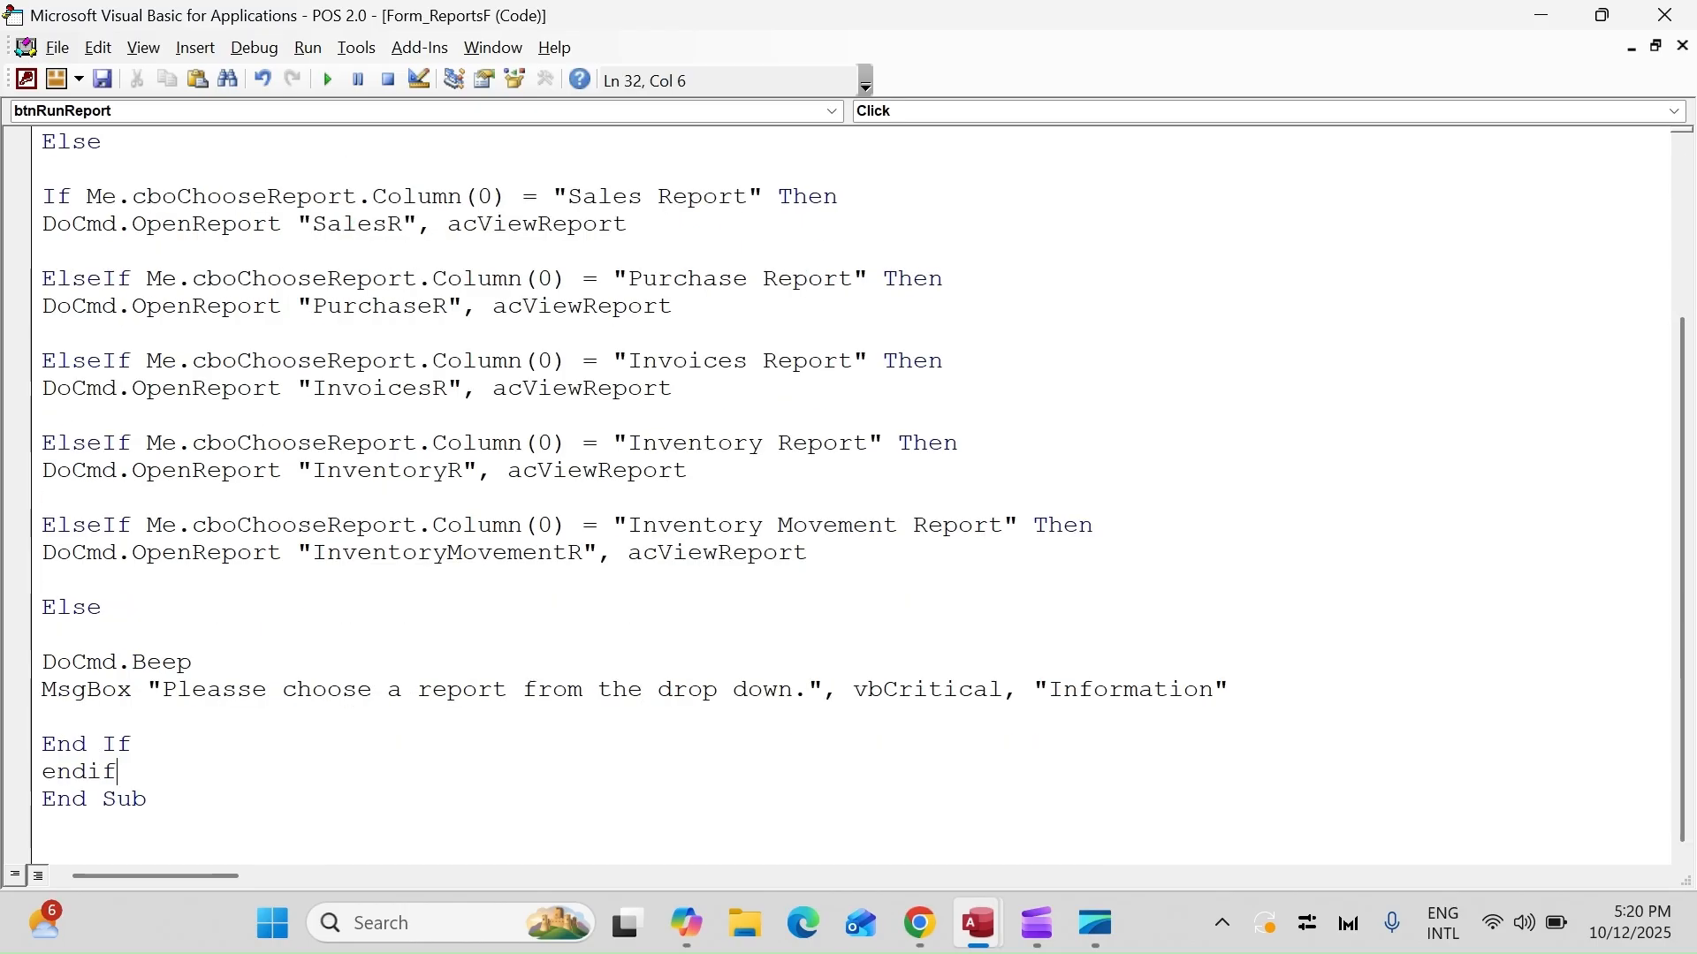
{"action": "key", "text": "Return"}
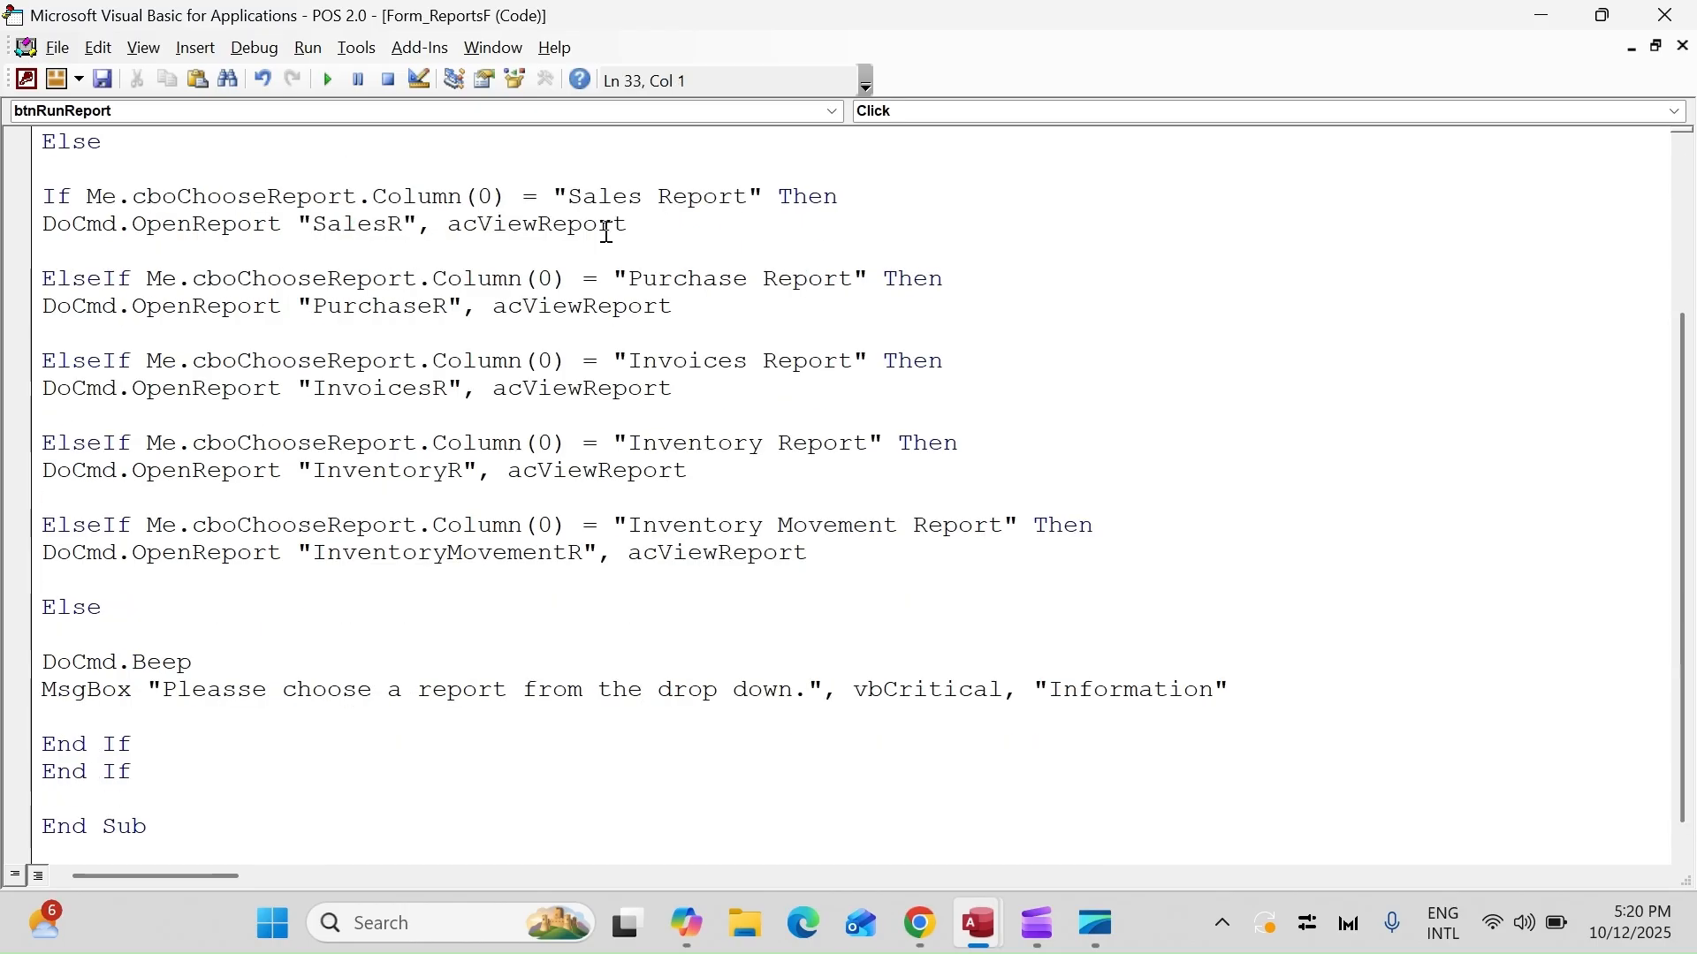
- Close the code editor and the MonthsT table, and display ReportsF in Form view
{"action": "left_click", "coordinate": [1665, 15]}
{"action": "left_click", "coordinate": [452, 124]}
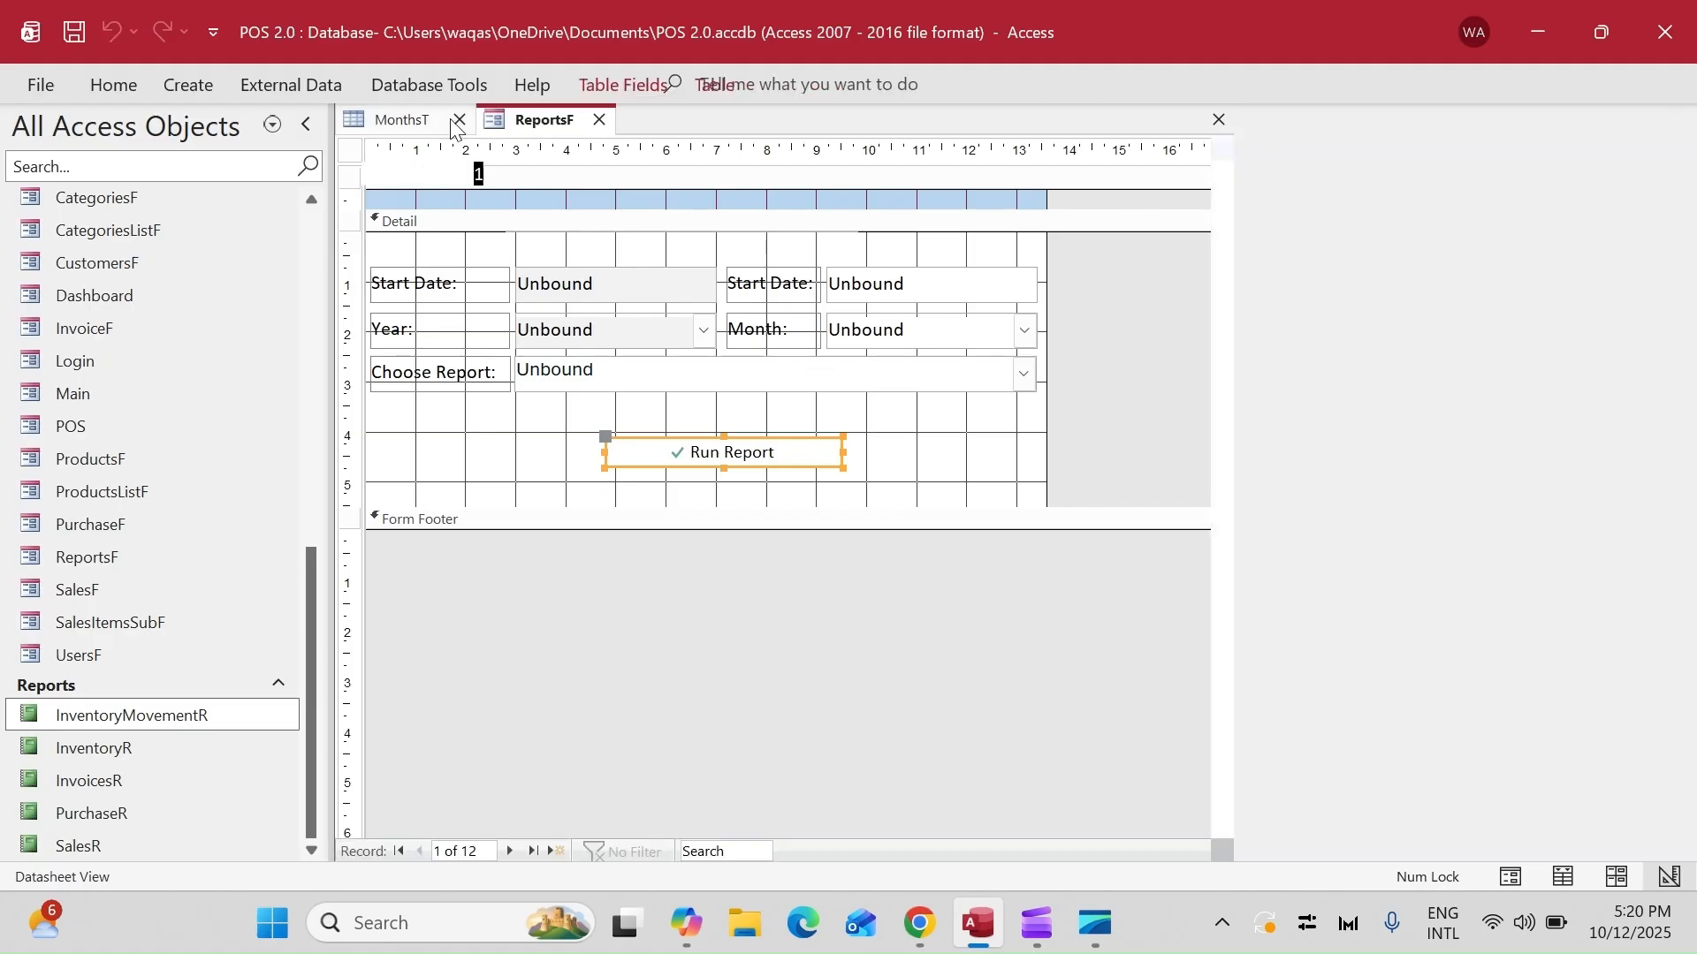
{"action": "right_click", "coordinate": [380, 131]}
{"action": "left_click", "coordinate": [442, 253]}
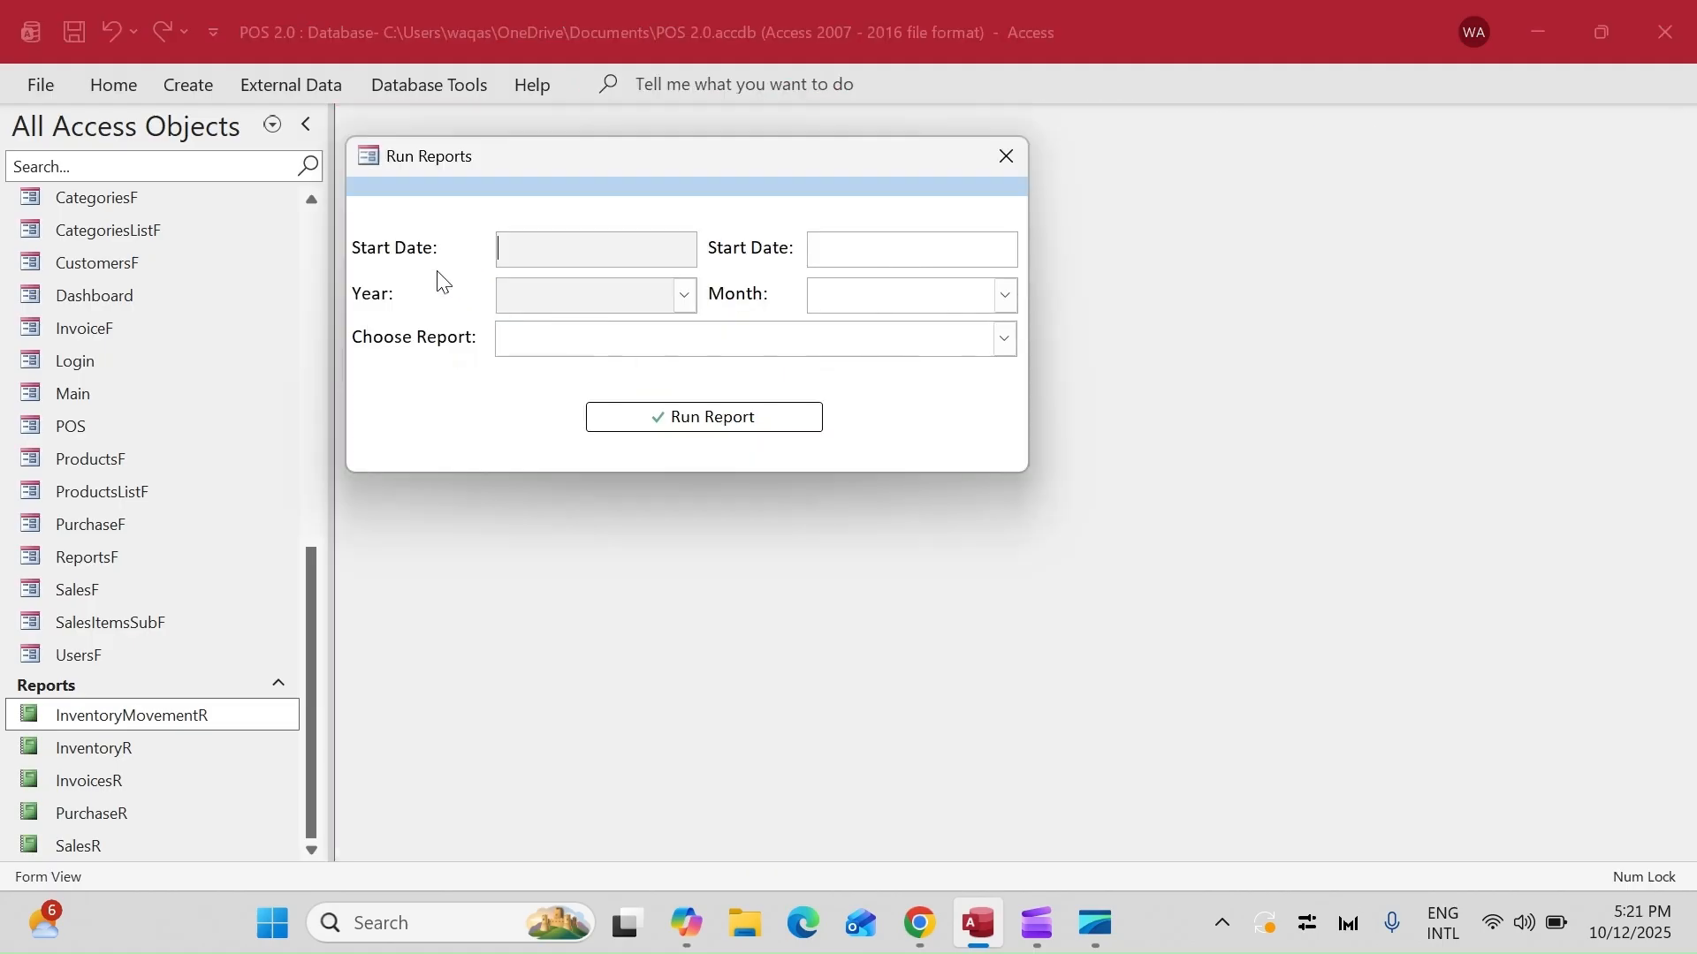
- Test the Run Report button with no report chosen, debug the run-time error and reset the code execution
{"action": "left_click", "coordinate": [736, 433]}
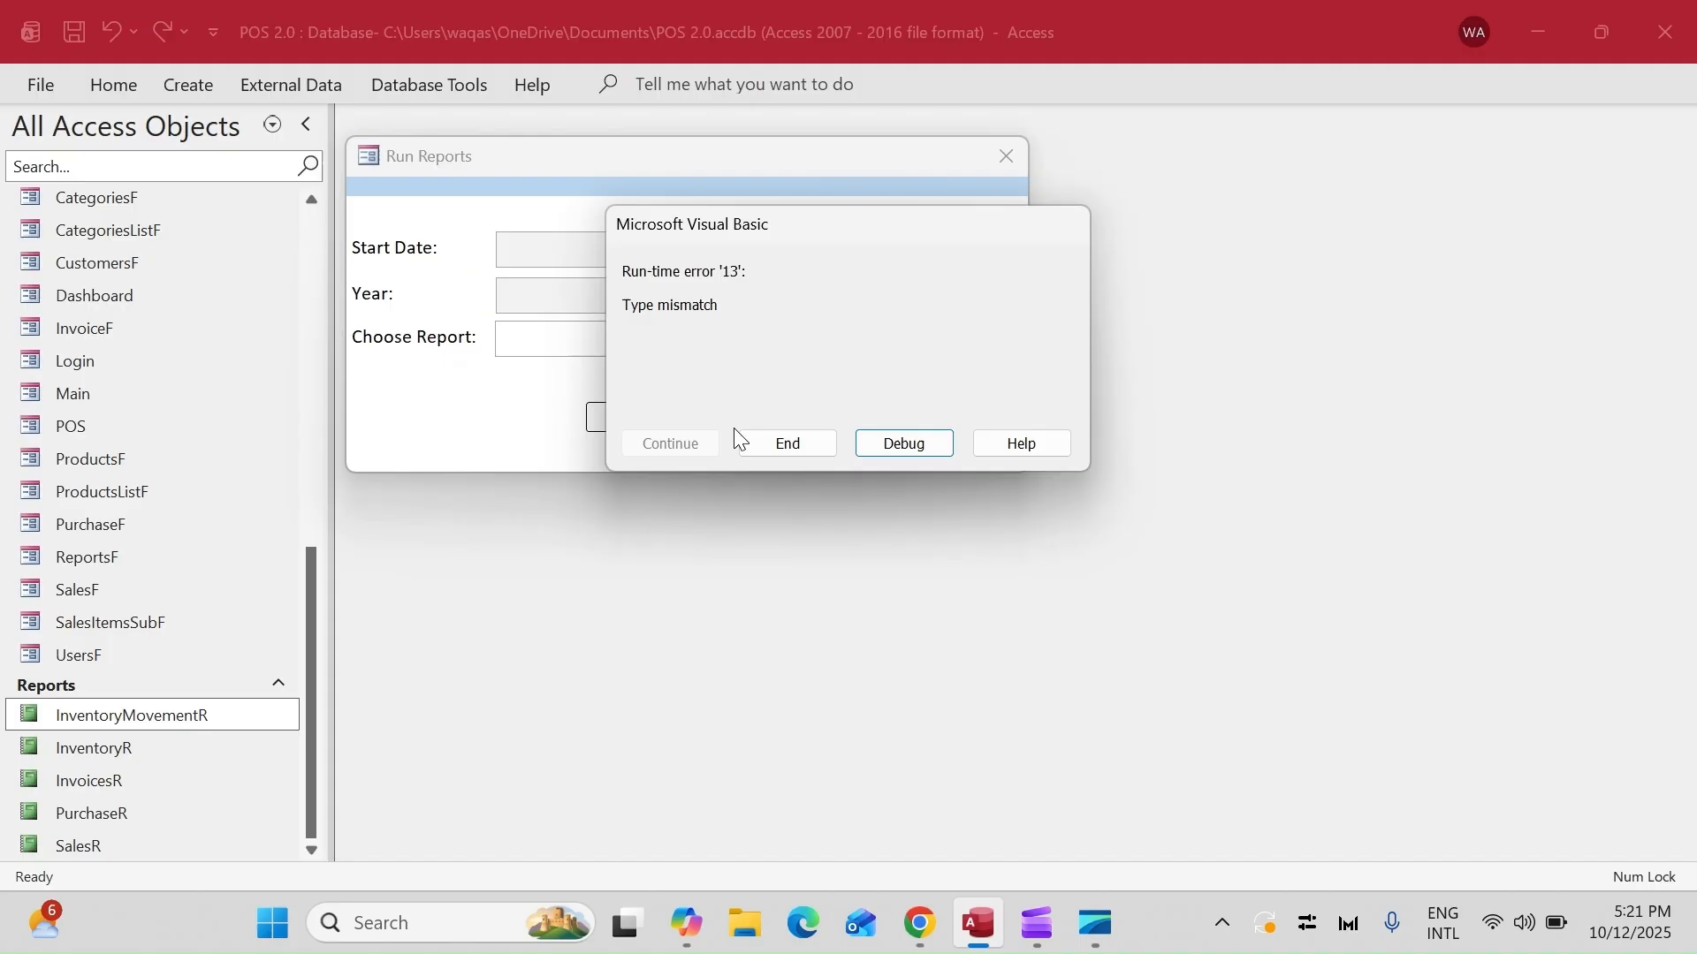
{"action": "left_click", "coordinate": [903, 443]}
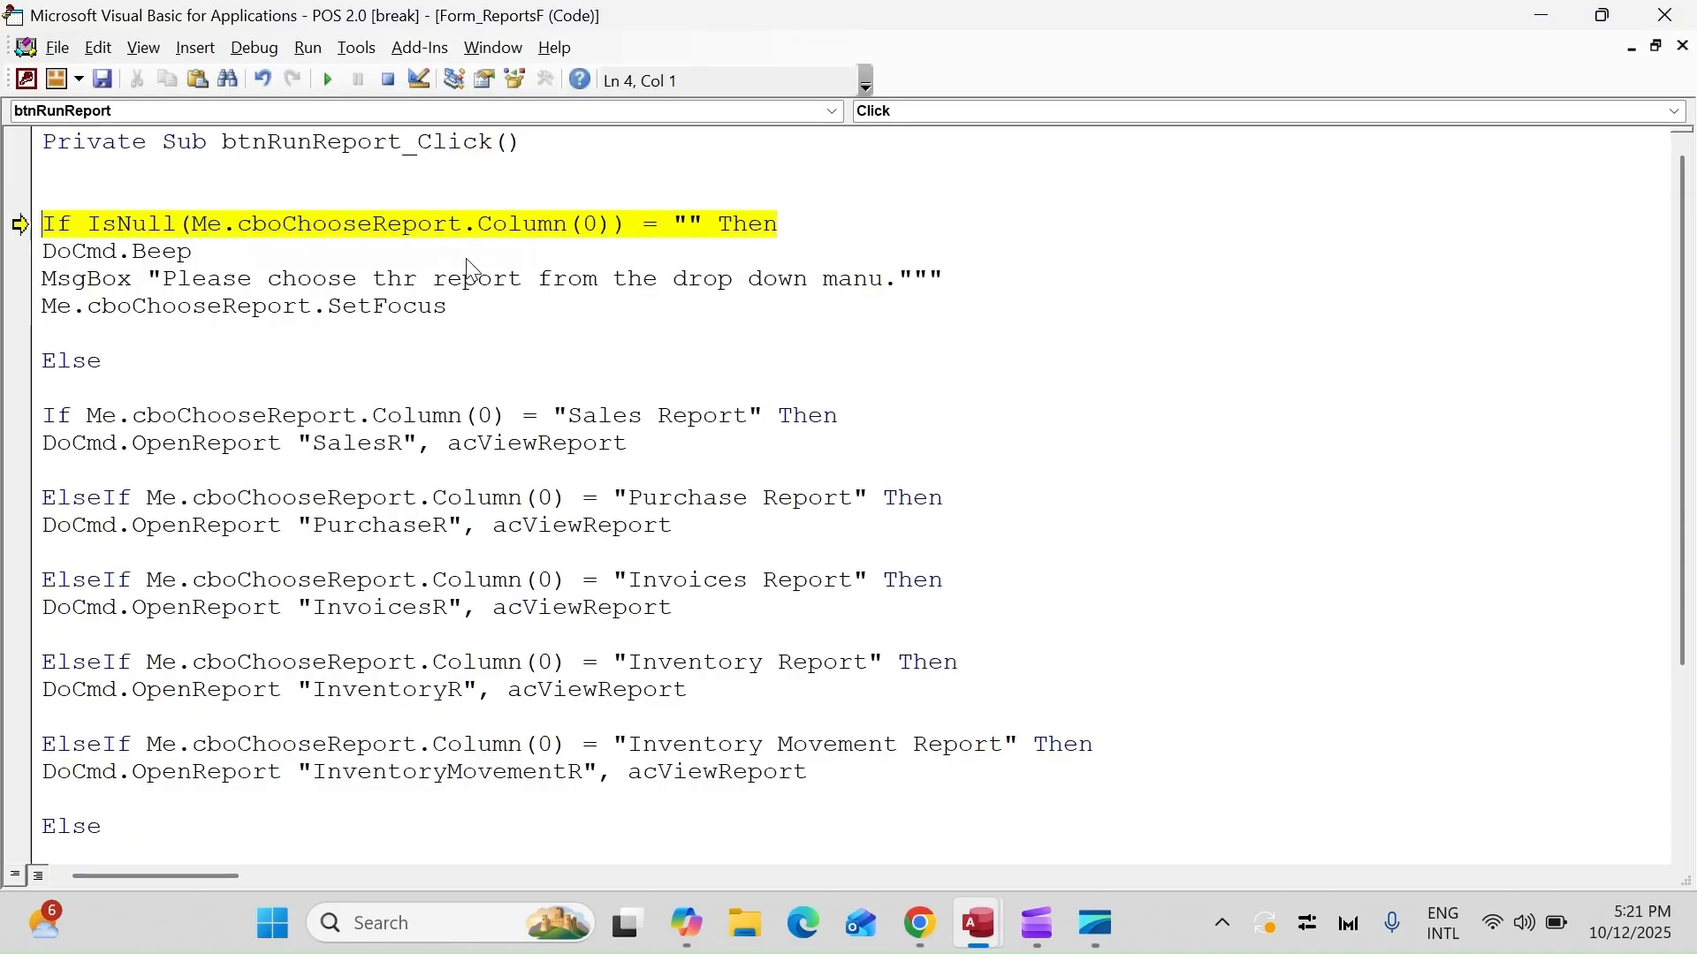
{"action": "left_click", "coordinate": [389, 87]}
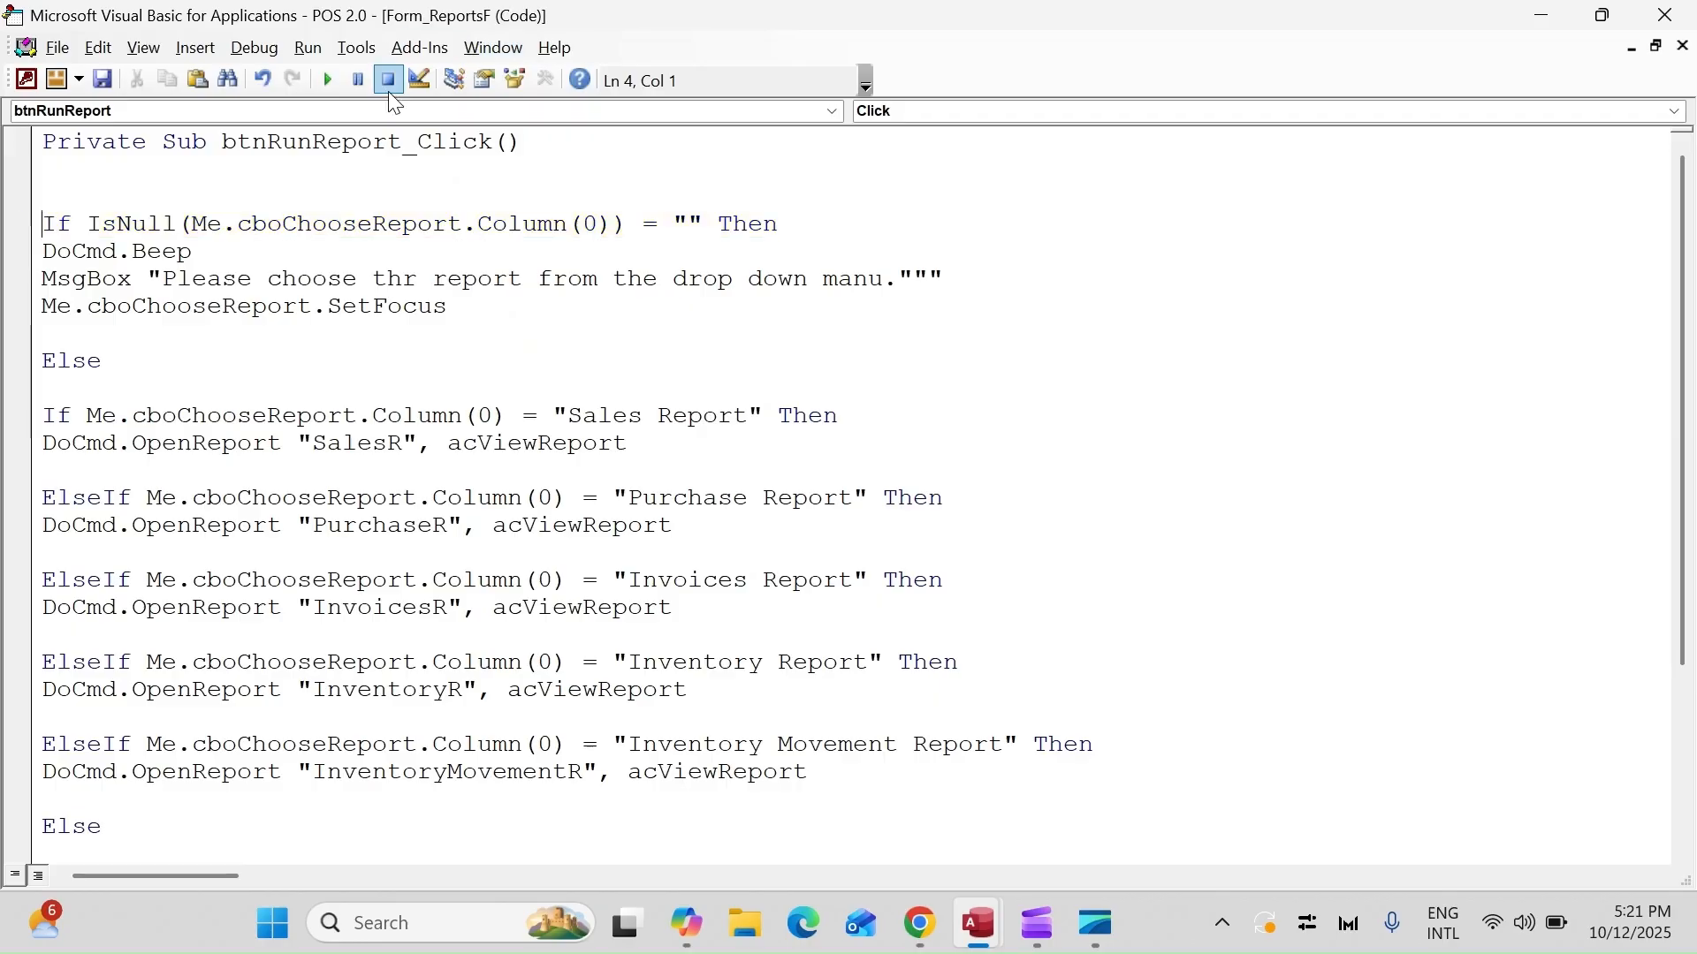
- Correct "thr" to "the" in the first MsgBox prompt, and give that message the vbInformation style and the title "Information"
{"action": "left_click", "coordinate": [420, 276]}
{"action": "key", "text": "BackSpace"}
{"action": "type", "text": "e"}
{"action": "left_click", "coordinate": [921, 281]}
{"action": "key", "text": "BackSpace"}
{"action": "type", "text": ", vbInformation, "}
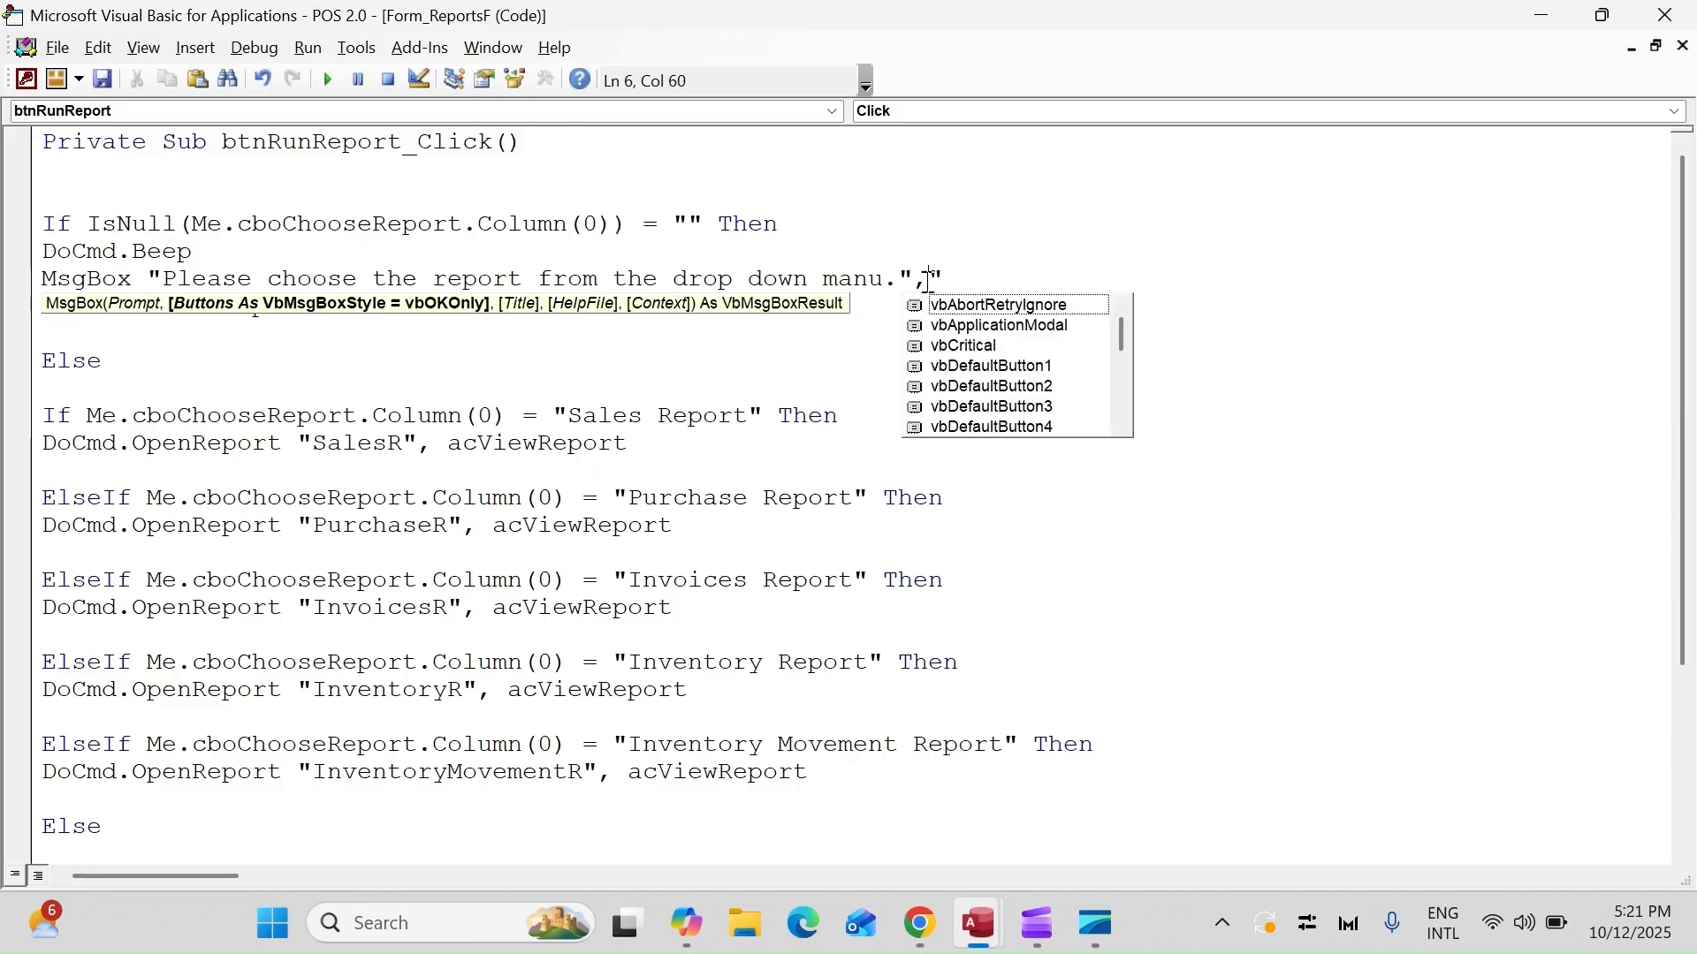
{"action": "type", "text": "\"Information"}
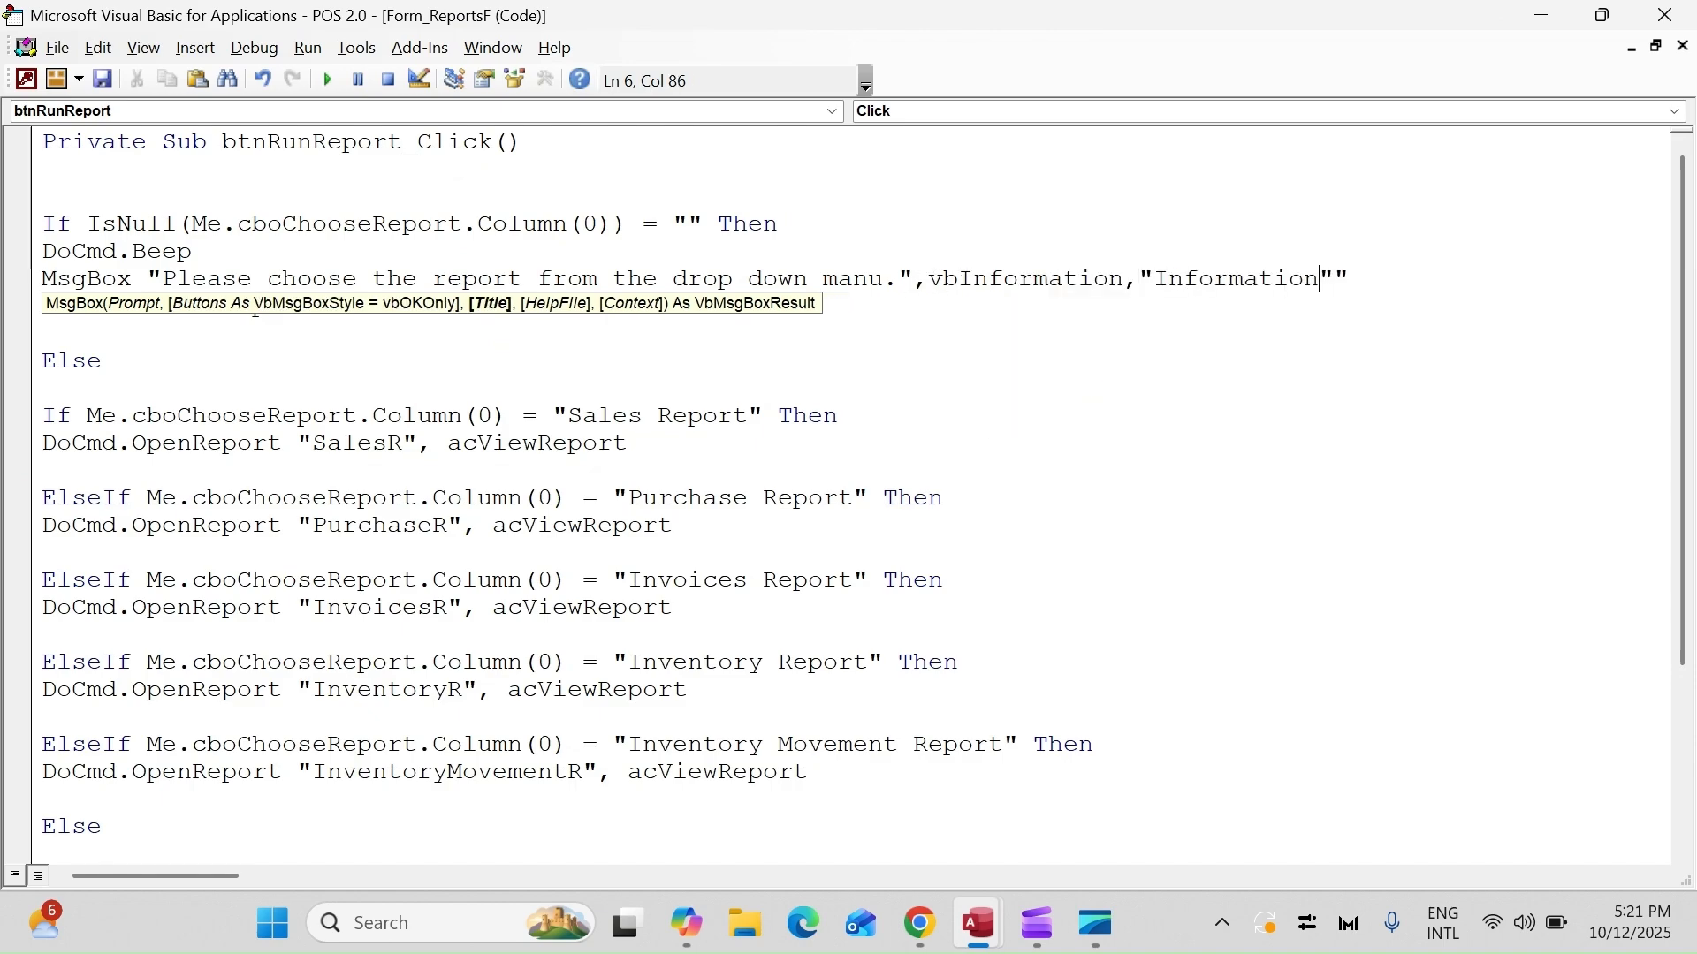
{"action": "type", "text": "\""}
{"action": "key", "text": "Down"}
{"action": "key", "text": "Down"}
- Change the IsNull condition's comparison value from the empty string to True
{"action": "double_click", "coordinate": [687, 221]}
{"action": "type", "text": "true"}
{"action": "key", "text": "Down"}
{"action": "key", "text": "Down"}
{"action": "key", "text": "Down"}
{"action": "key", "text": "Down"}
{"action": "key", "text": "Down"}
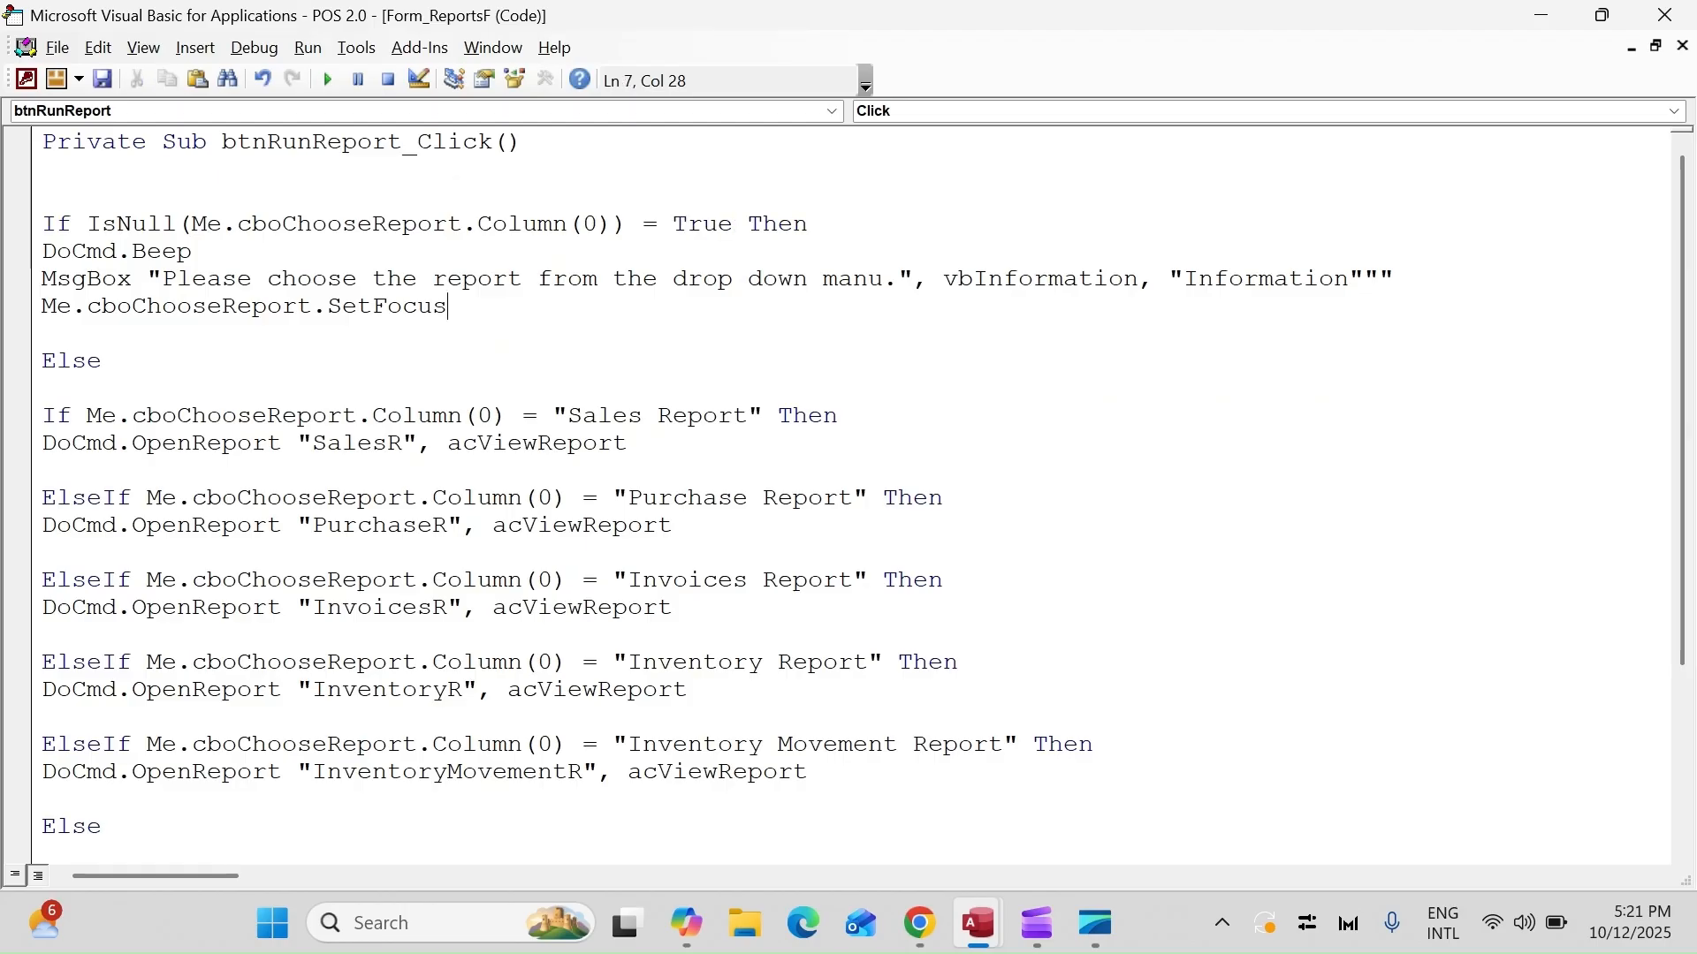
- Return to the Run Reports form and test its Run Report button again without choosing a report
{"action": "key", "text": "alt+F11"}
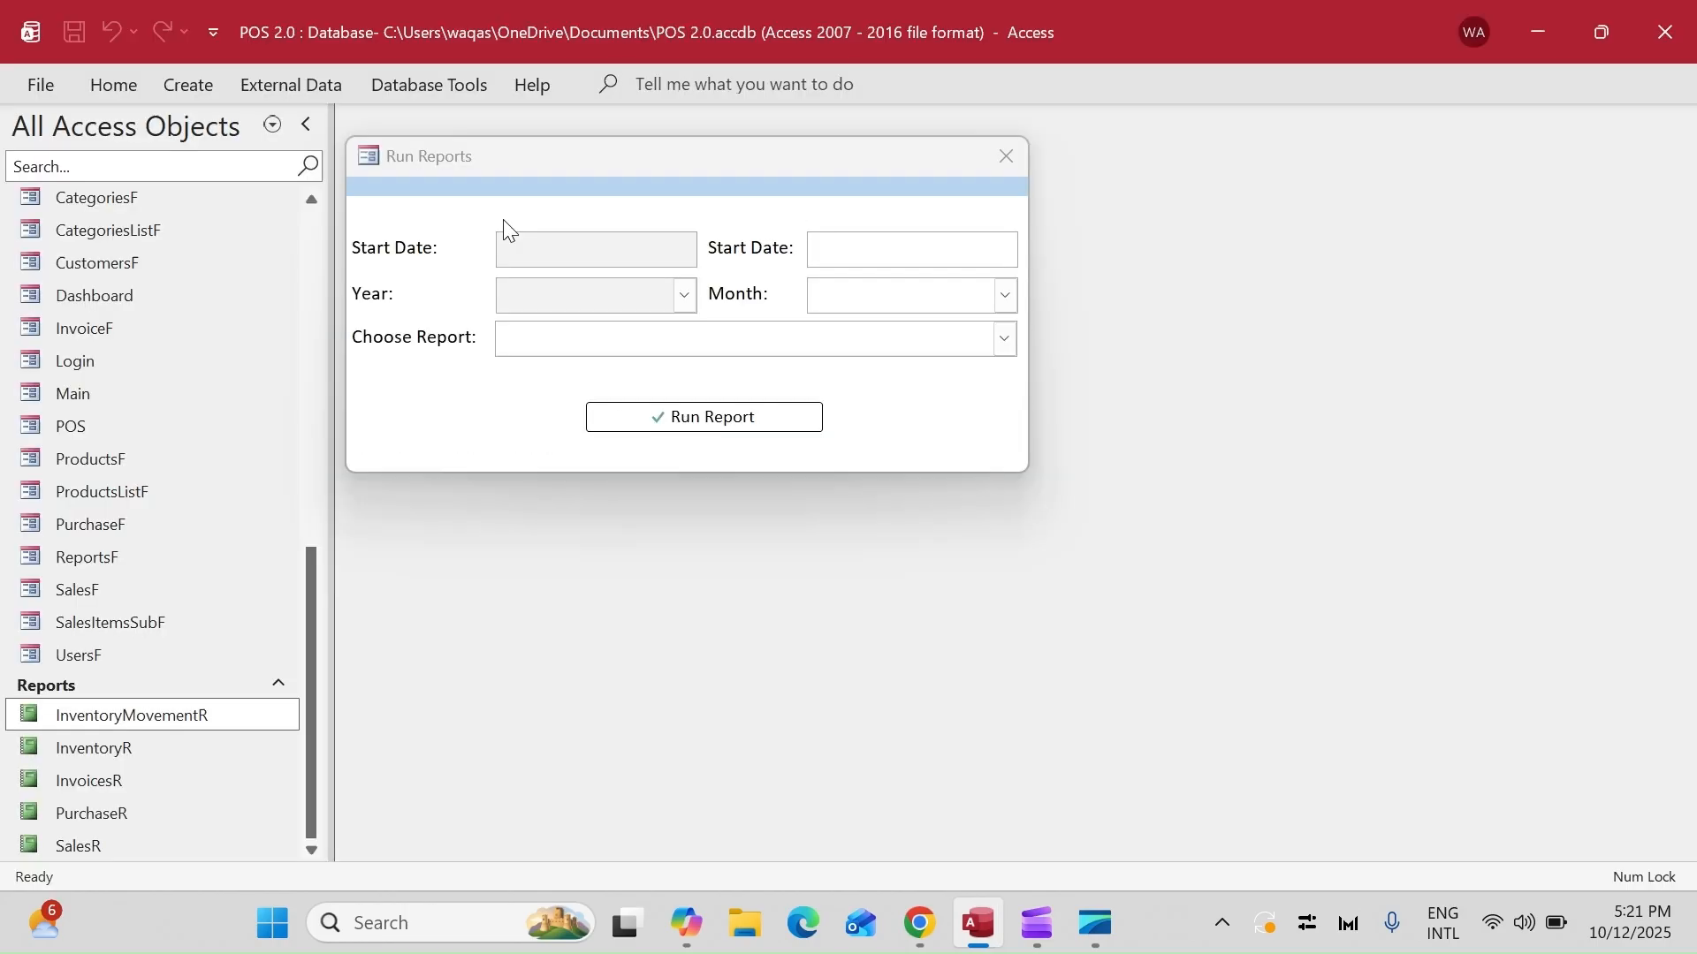
{"action": "left_click", "coordinate": [707, 416]}
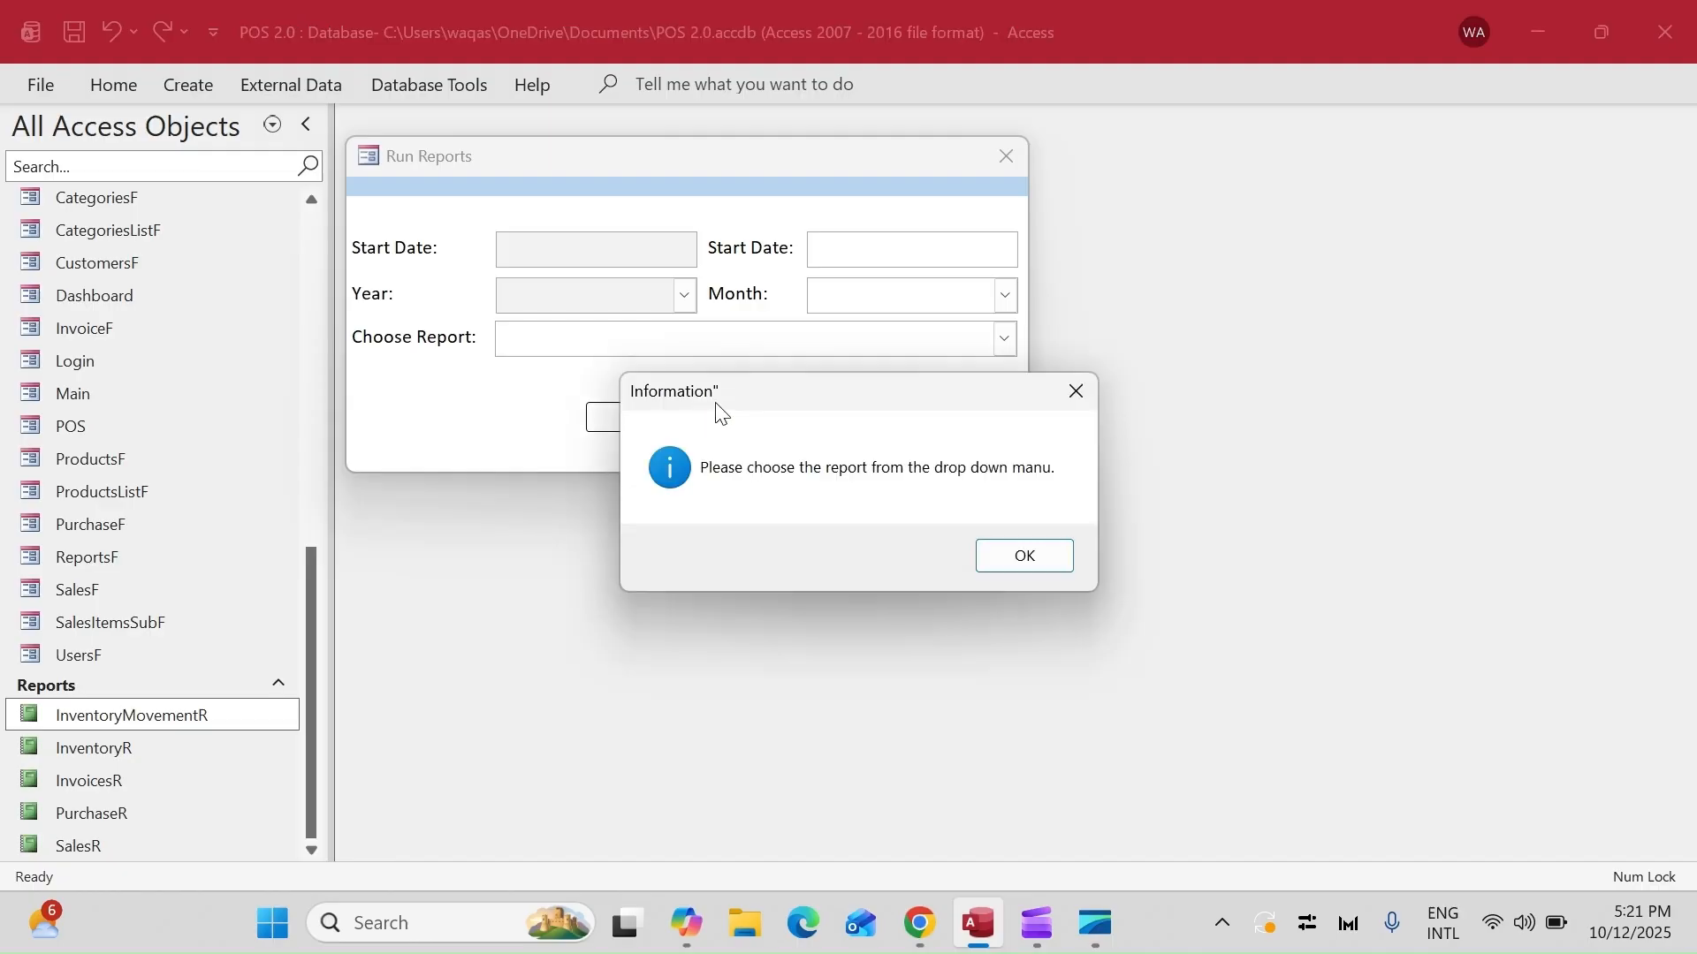
- Select year 2025 and month November, test Run Report with no report chosen, and dismiss the message
{"action": "left_click", "coordinate": [1067, 557]}
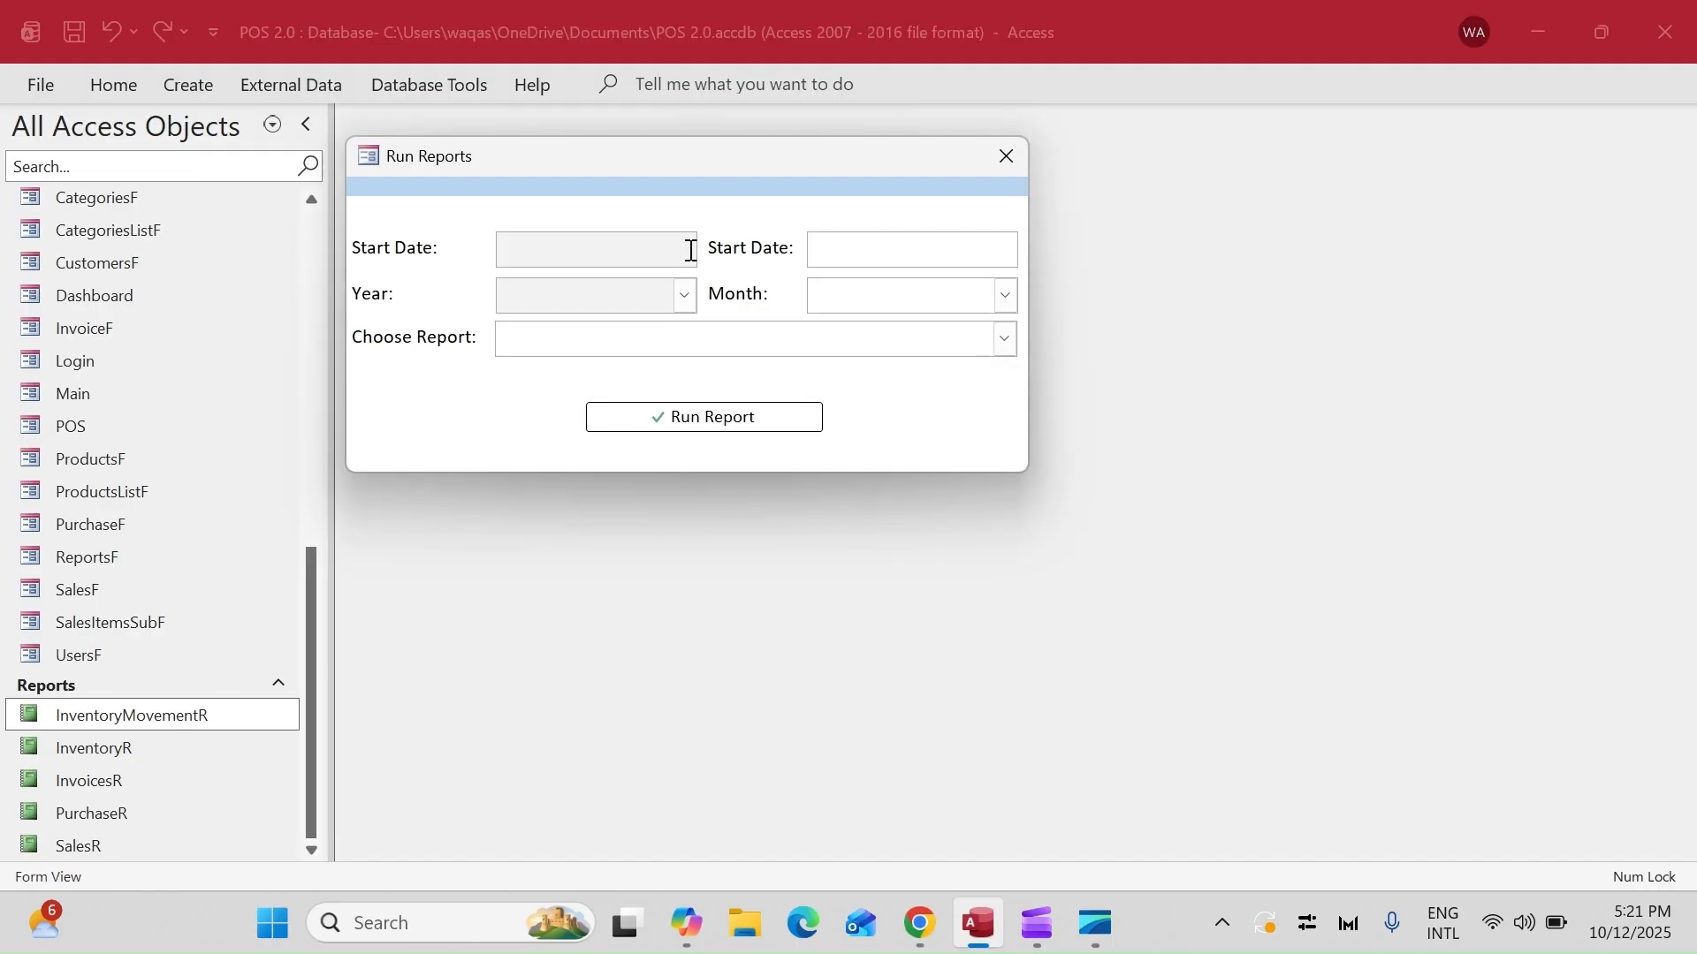
{"action": "left_click", "coordinate": [625, 288]}
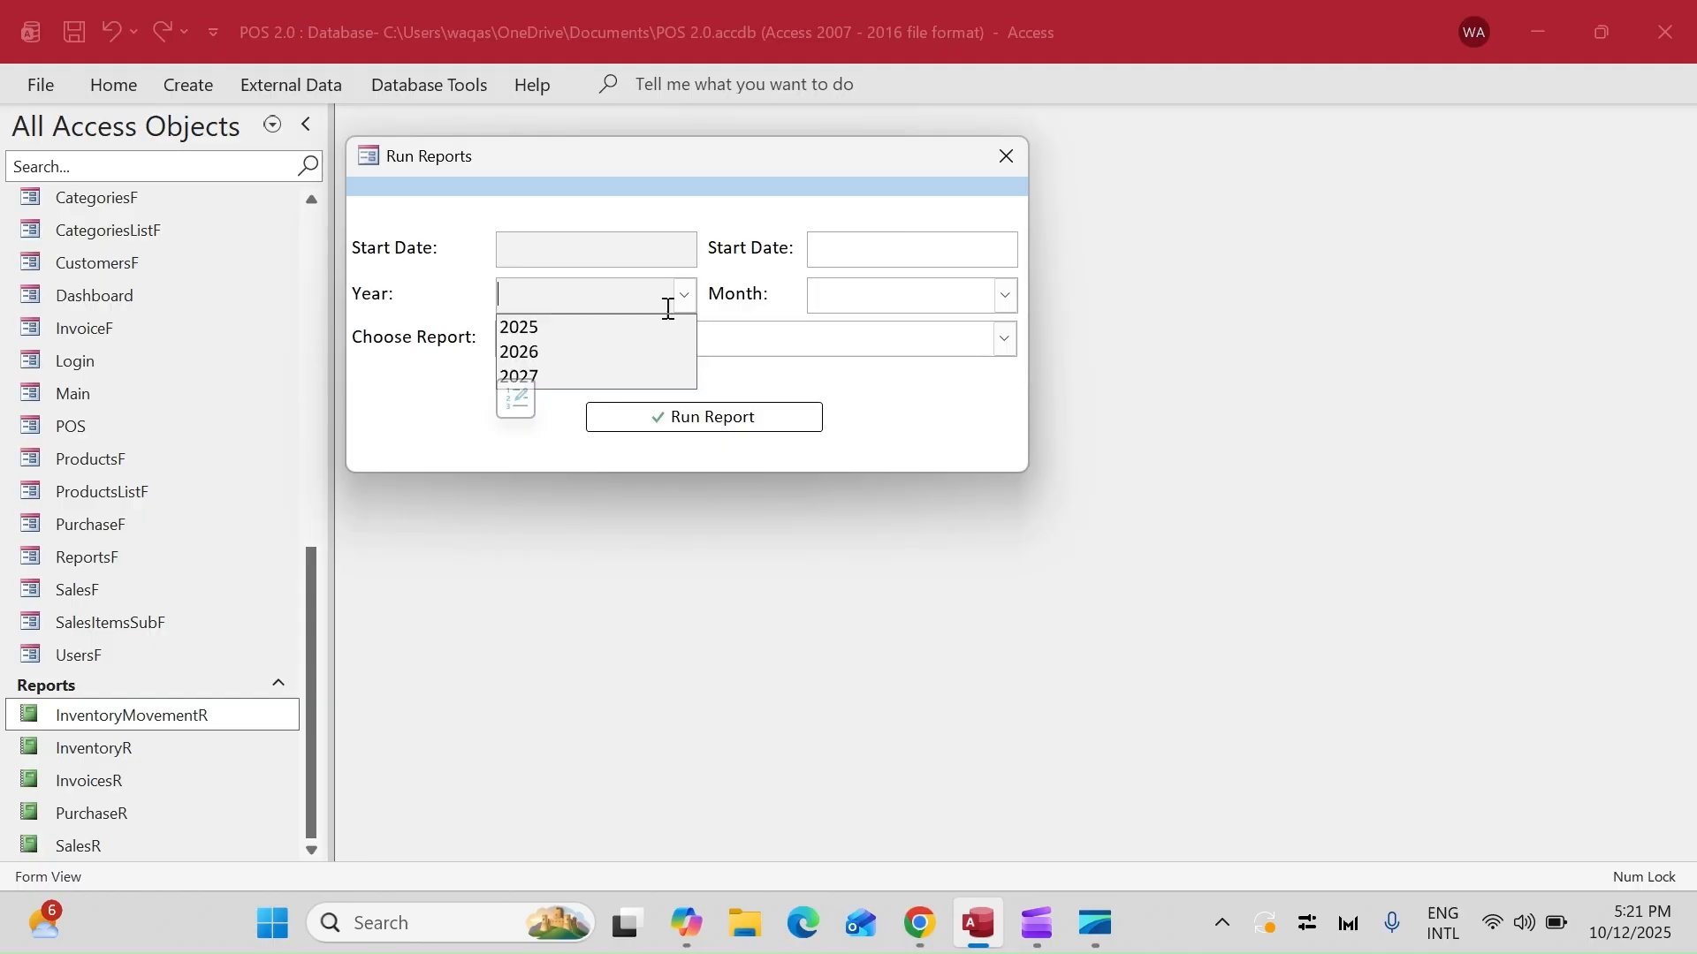
{"action": "left_click", "coordinate": [622, 329]}
{"action": "left_click", "coordinate": [1006, 295]}
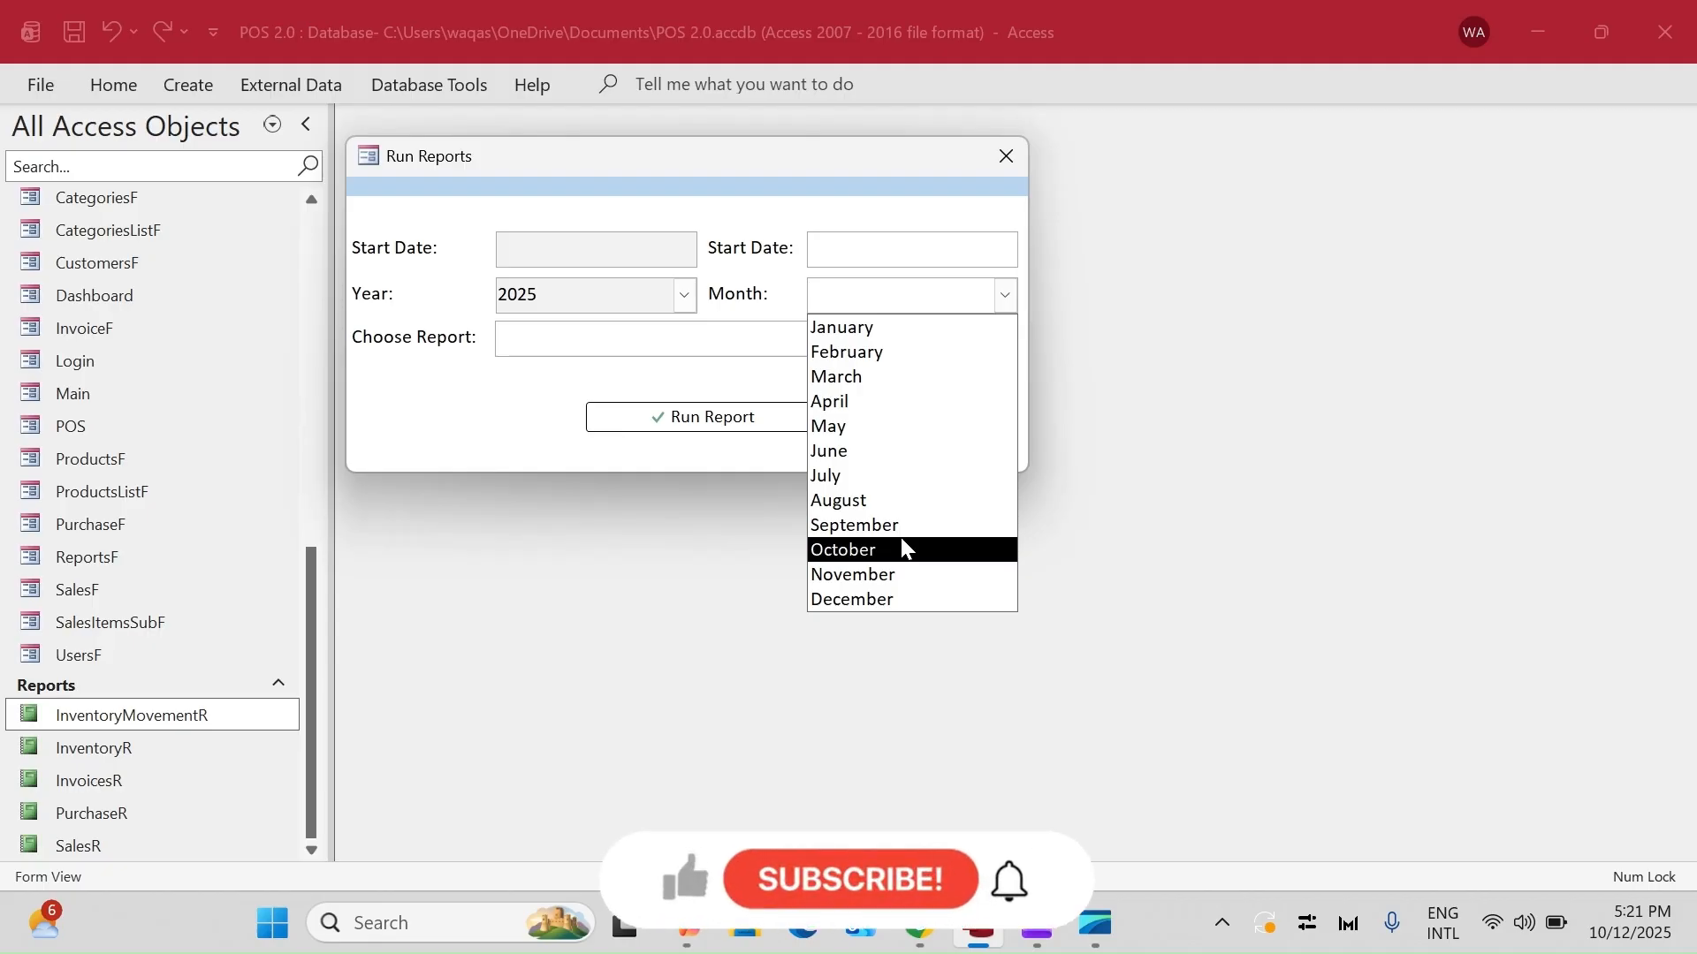
{"action": "left_click", "coordinate": [875, 575]}
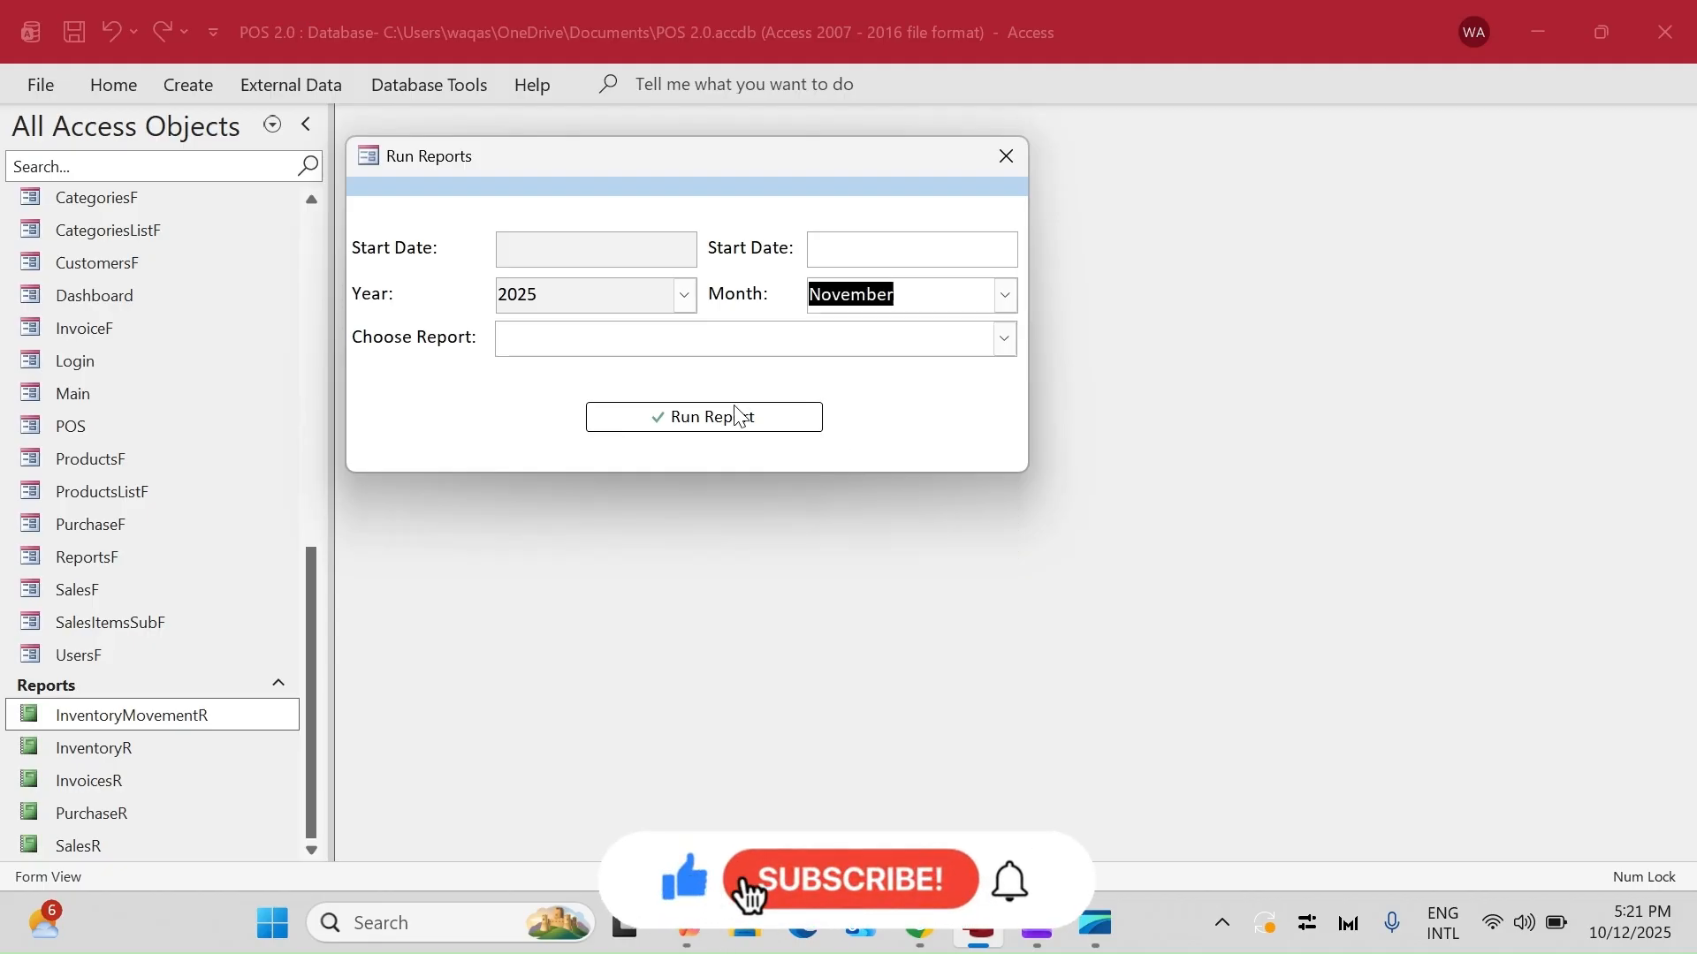
{"action": "left_click", "coordinate": [776, 429]}
{"action": "left_click", "coordinate": [1025, 554]}
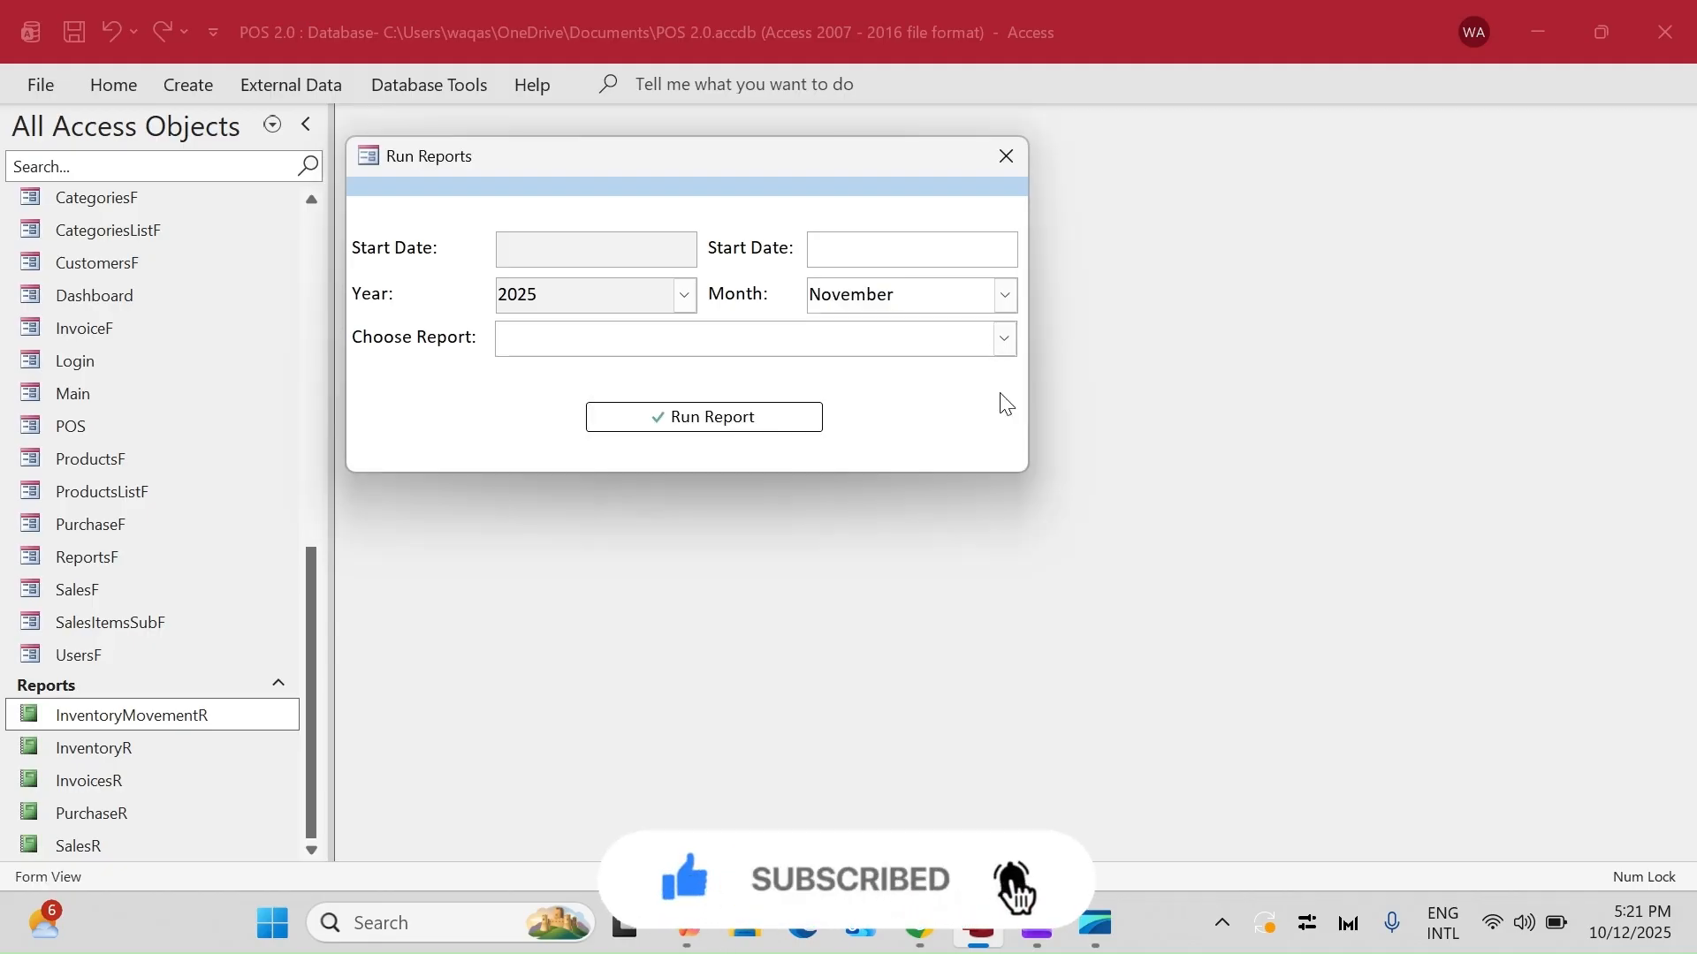
- Choose Sales Report for November 2025, run it to test the output, and close the opened report
{"action": "left_click", "coordinate": [1005, 339]}
{"action": "left_click", "coordinate": [973, 369]}
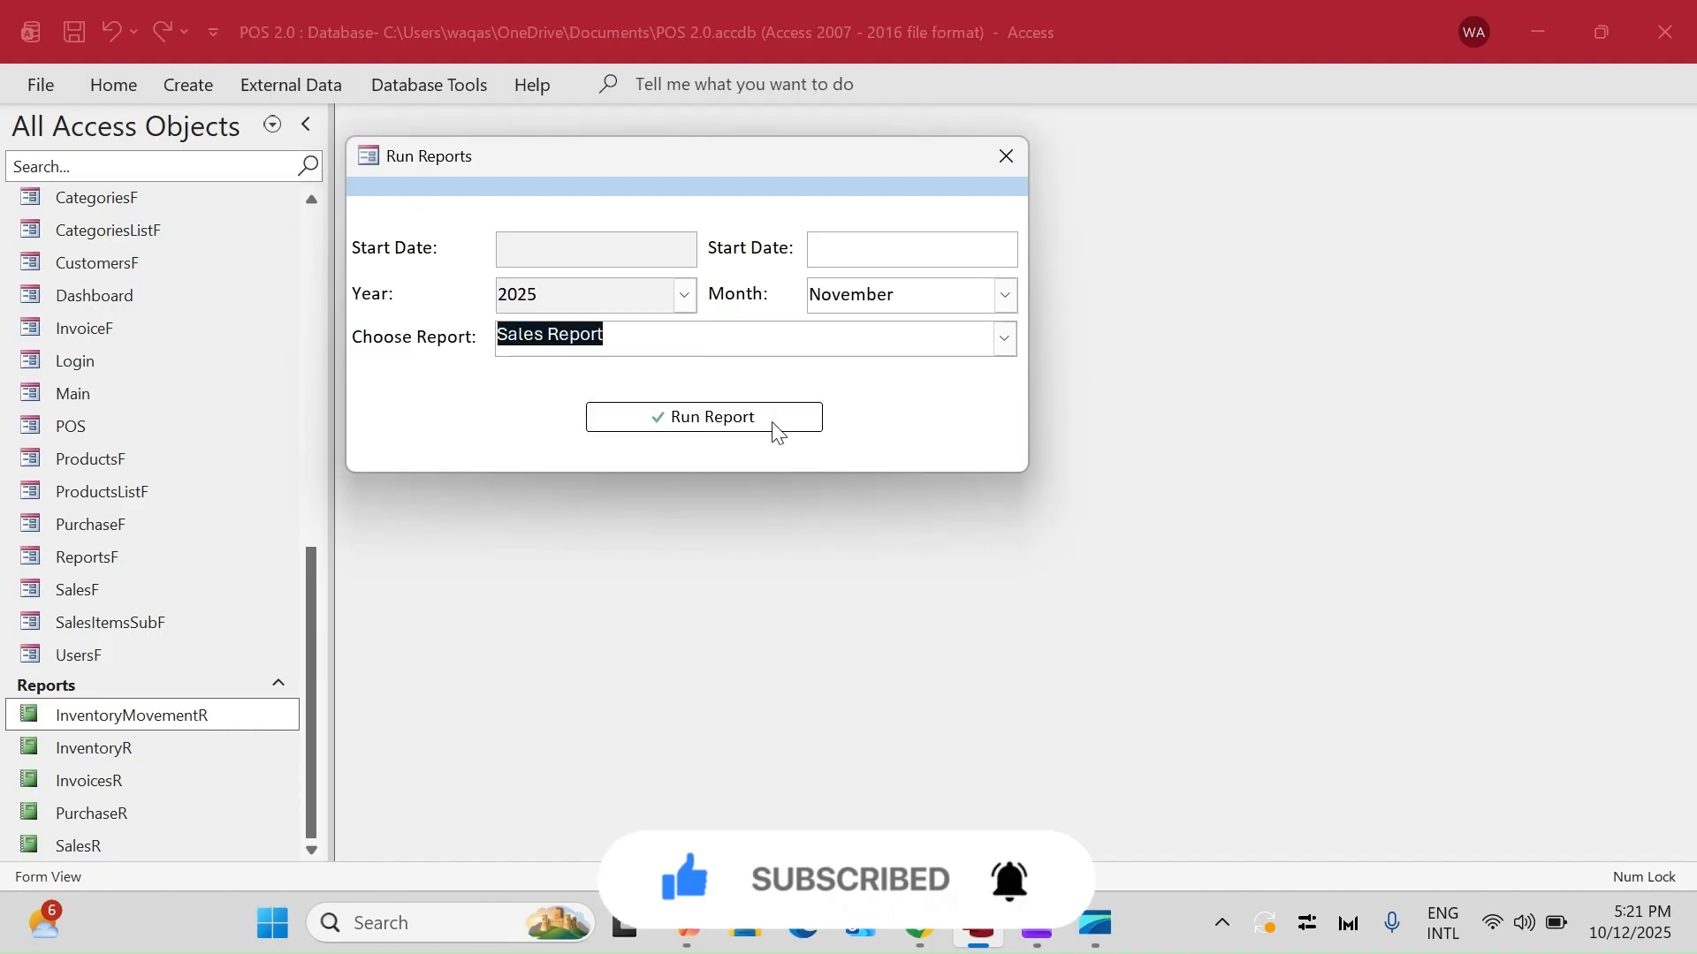
{"action": "left_click", "coordinate": [741, 417]}
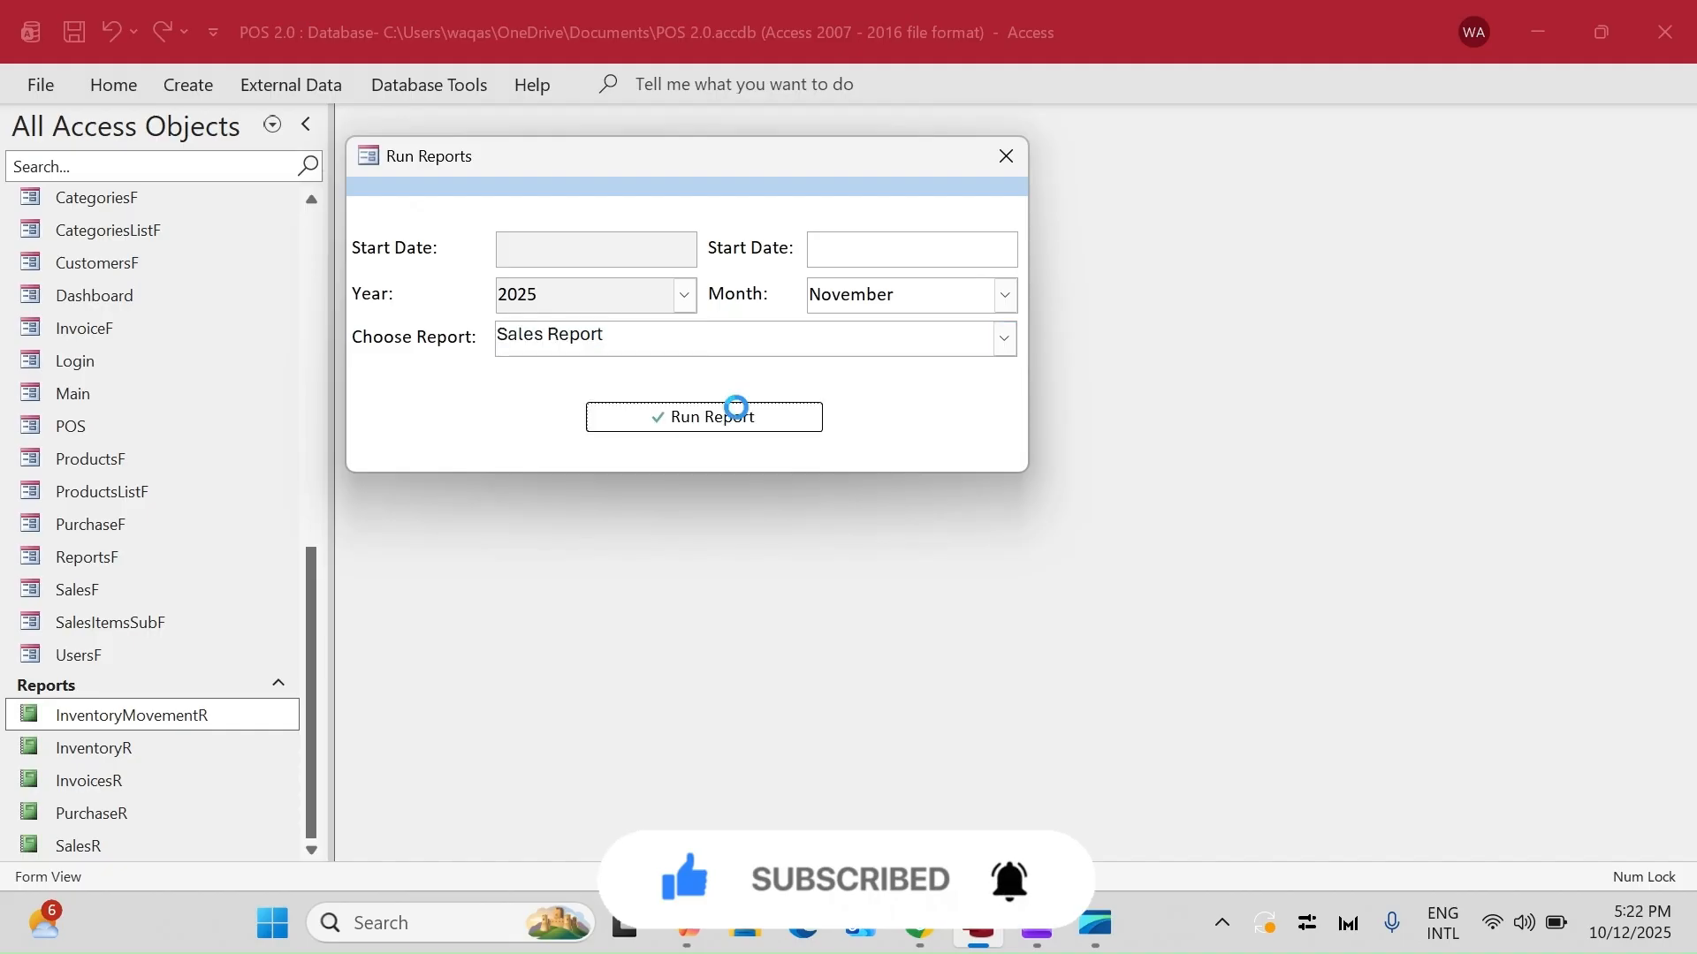
{"action": "left_click", "coordinate": [1300, 156]}
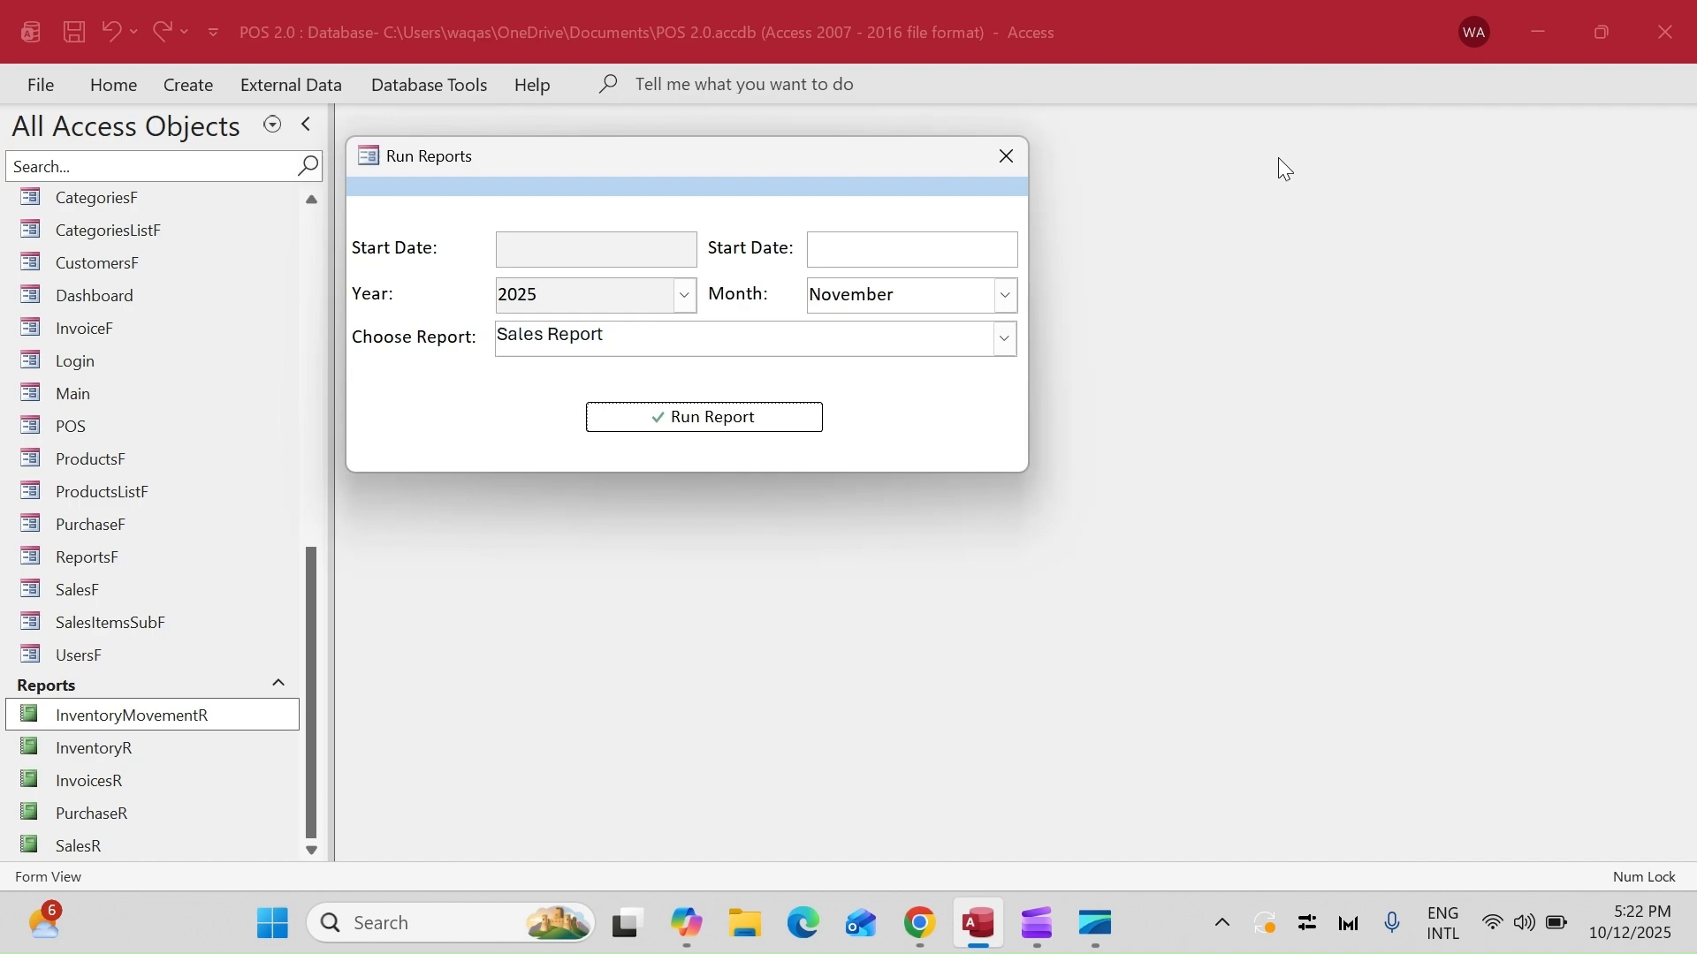
- Choose Inventory Movement Report, run it to check that it opens, and close it
{"action": "left_click", "coordinate": [1006, 339]}
{"action": "left_click", "coordinate": [905, 466]}
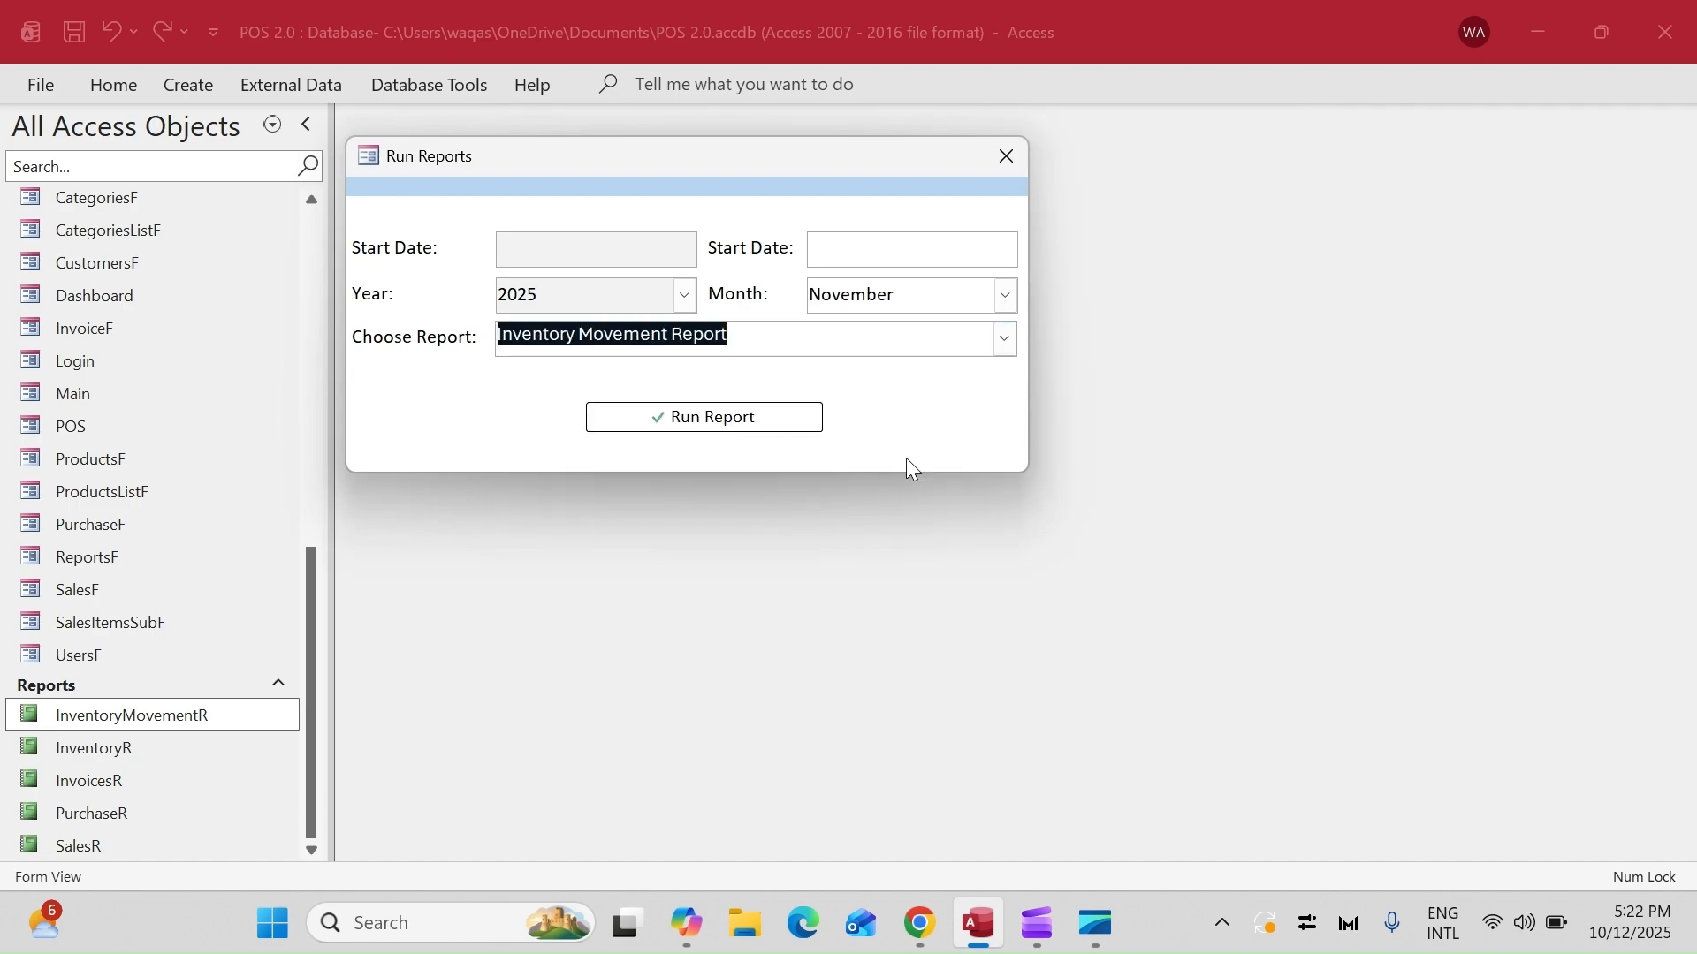
{"action": "left_click", "coordinate": [718, 418]}
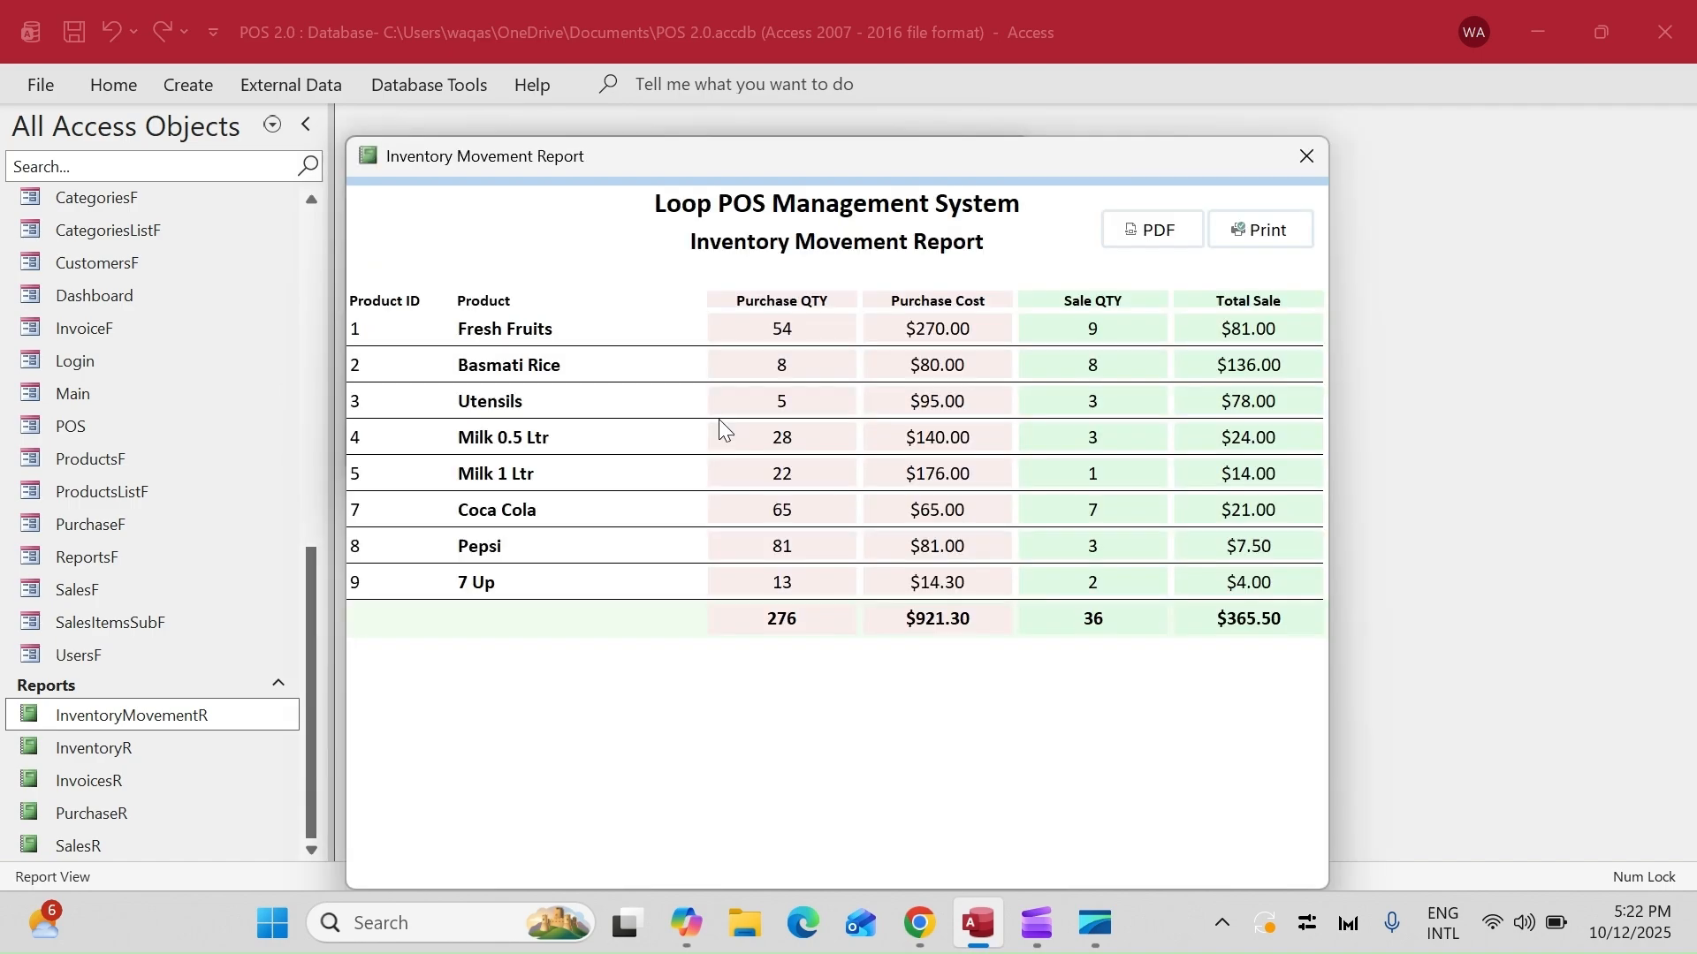
{"action": "left_click", "coordinate": [1306, 157]}
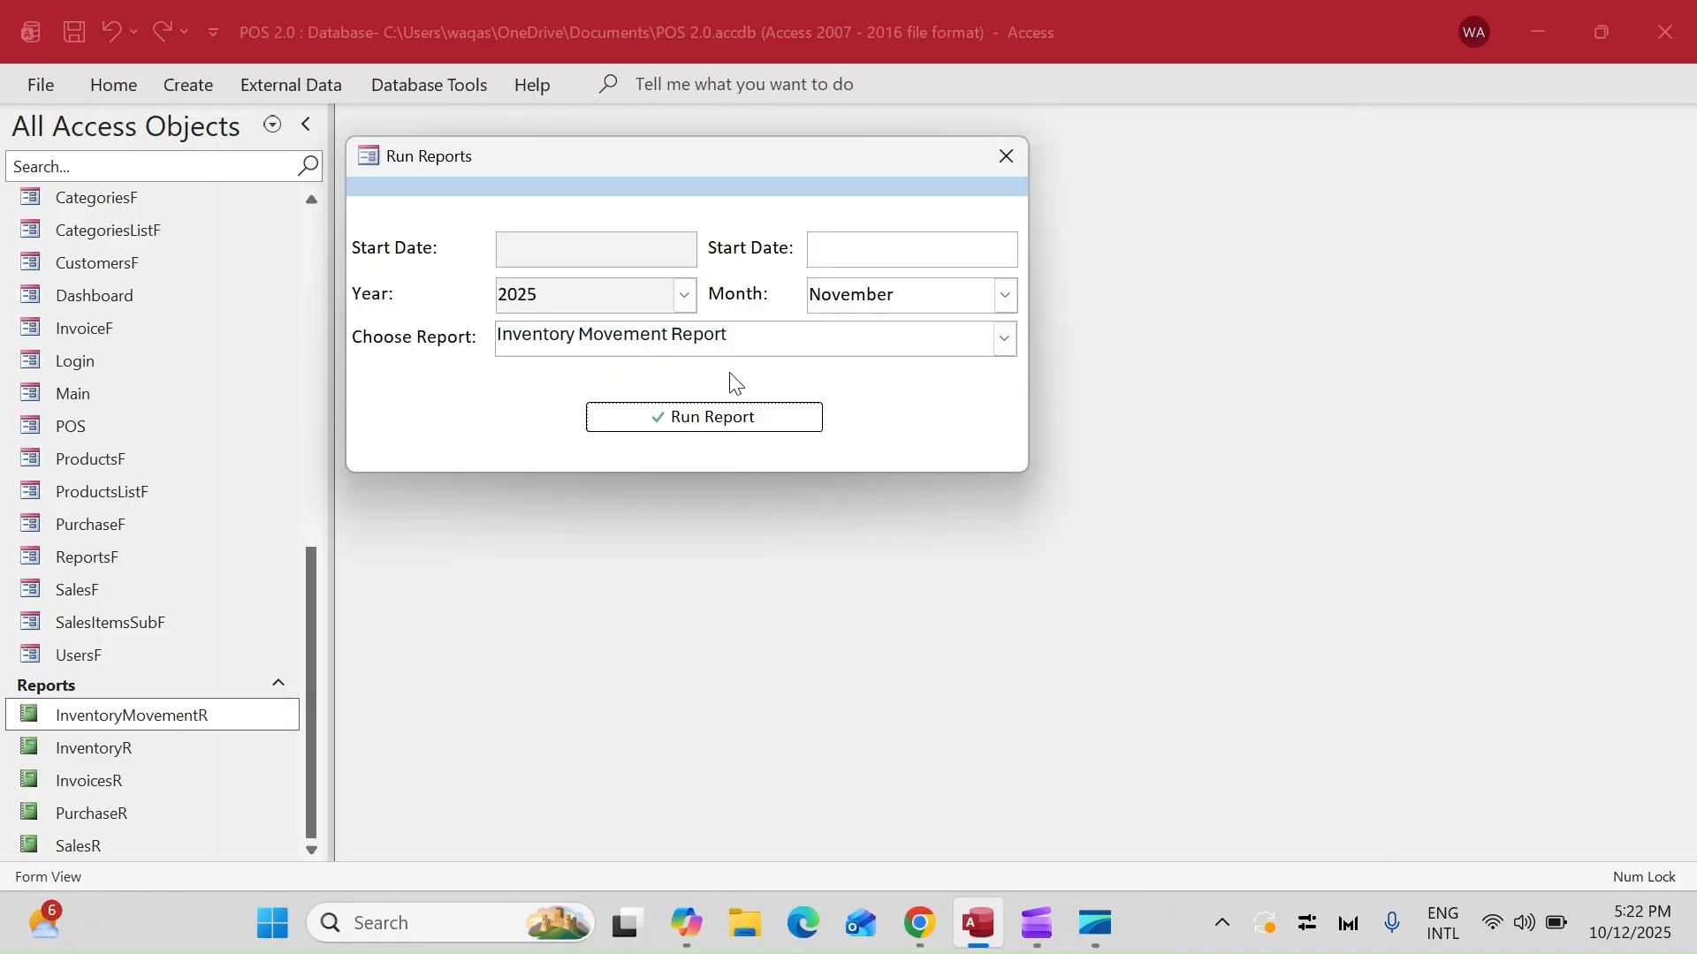
- Choose Inventory Report, run it to check that it opens, and close it
{"action": "left_click", "coordinate": [1004, 338]}
{"action": "left_click", "coordinate": [889, 444]}
{"action": "left_click", "coordinate": [799, 418]}
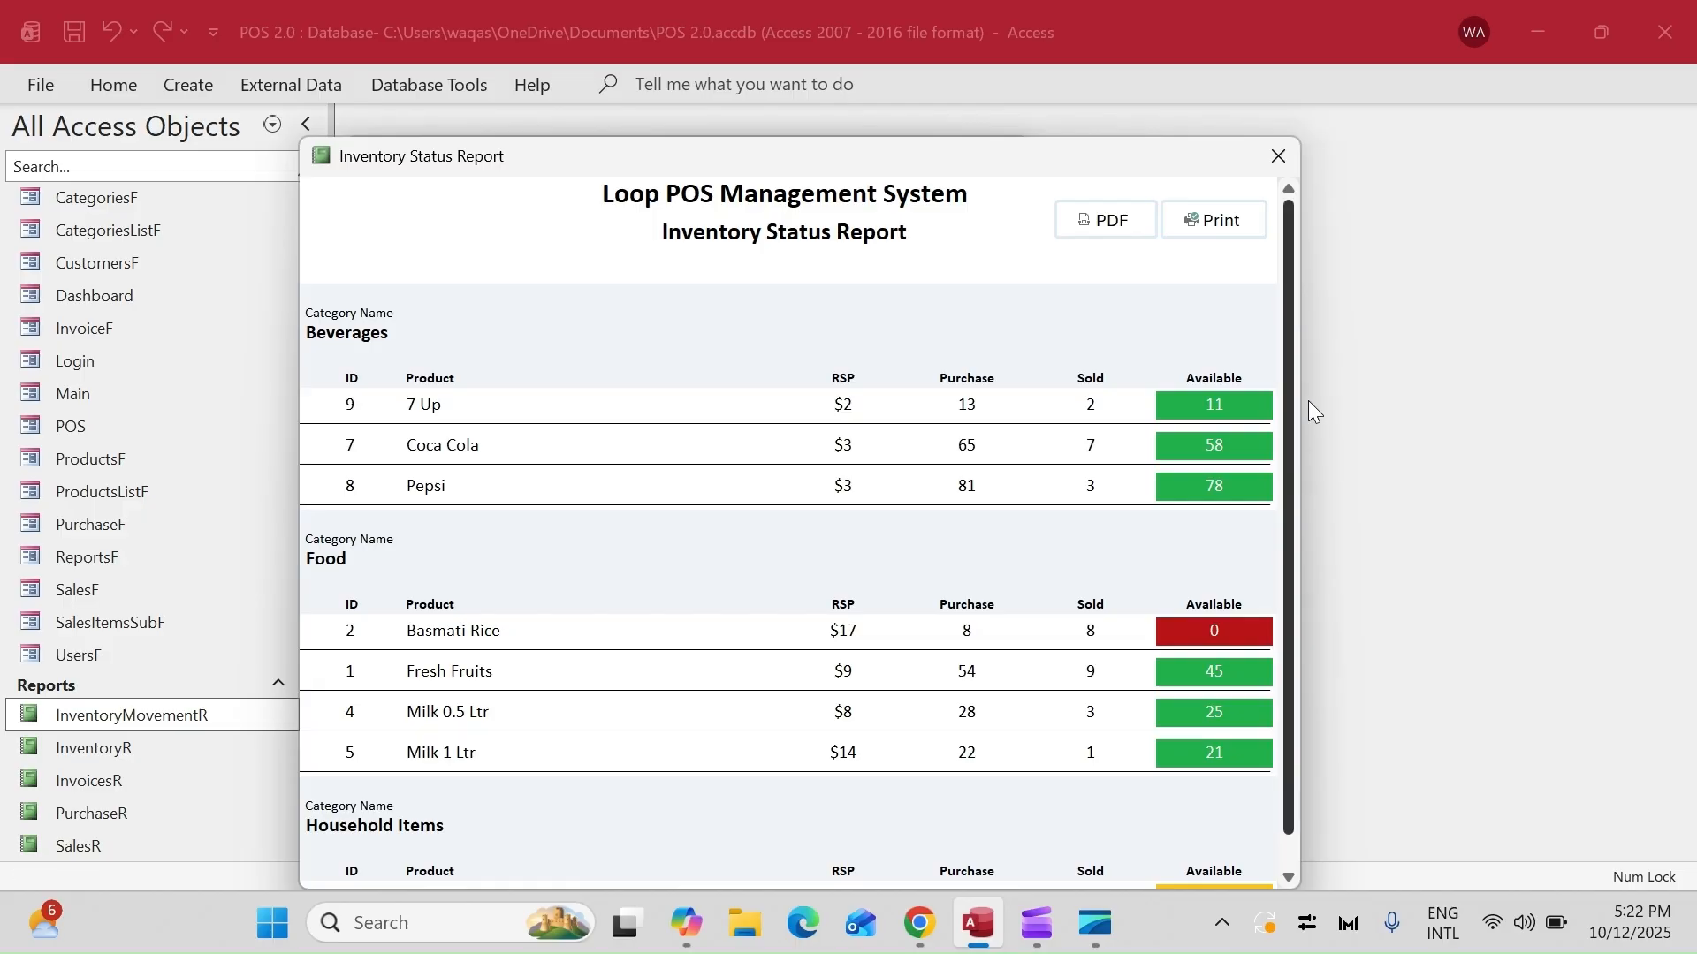
{"action": "left_click", "coordinate": [1261, 164]}
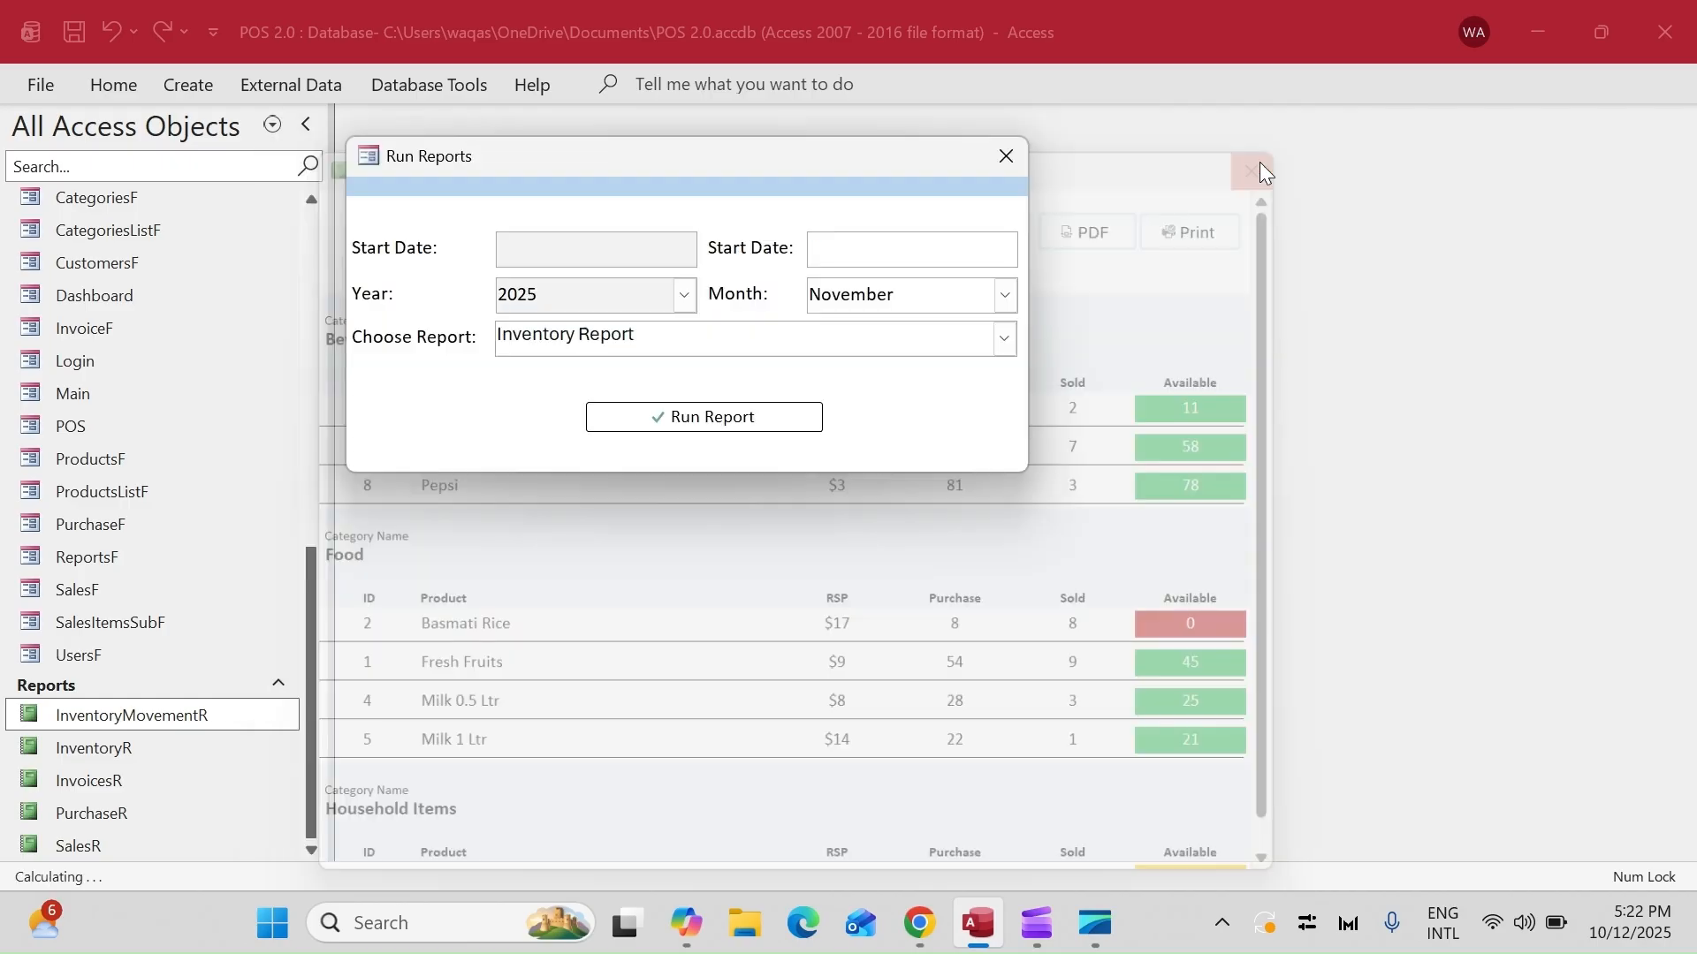